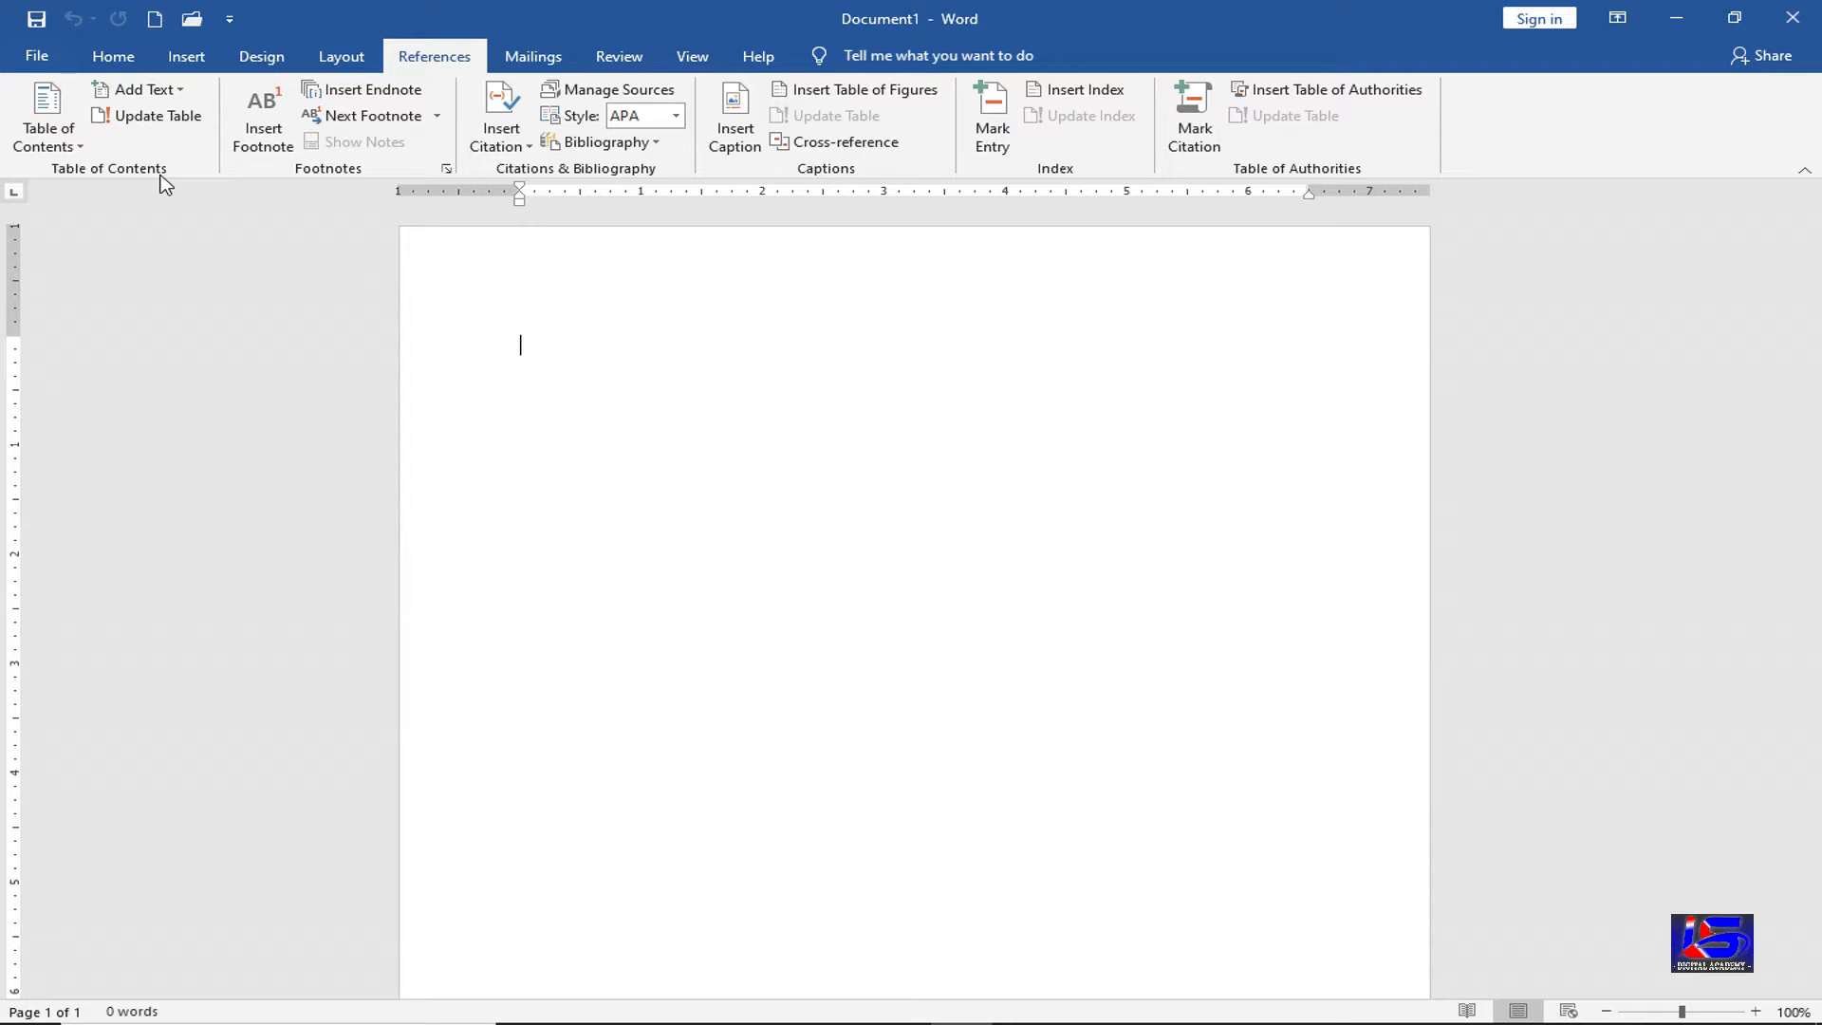
Open the References Add Text level list for the blank document's empty first line
click(169, 91)
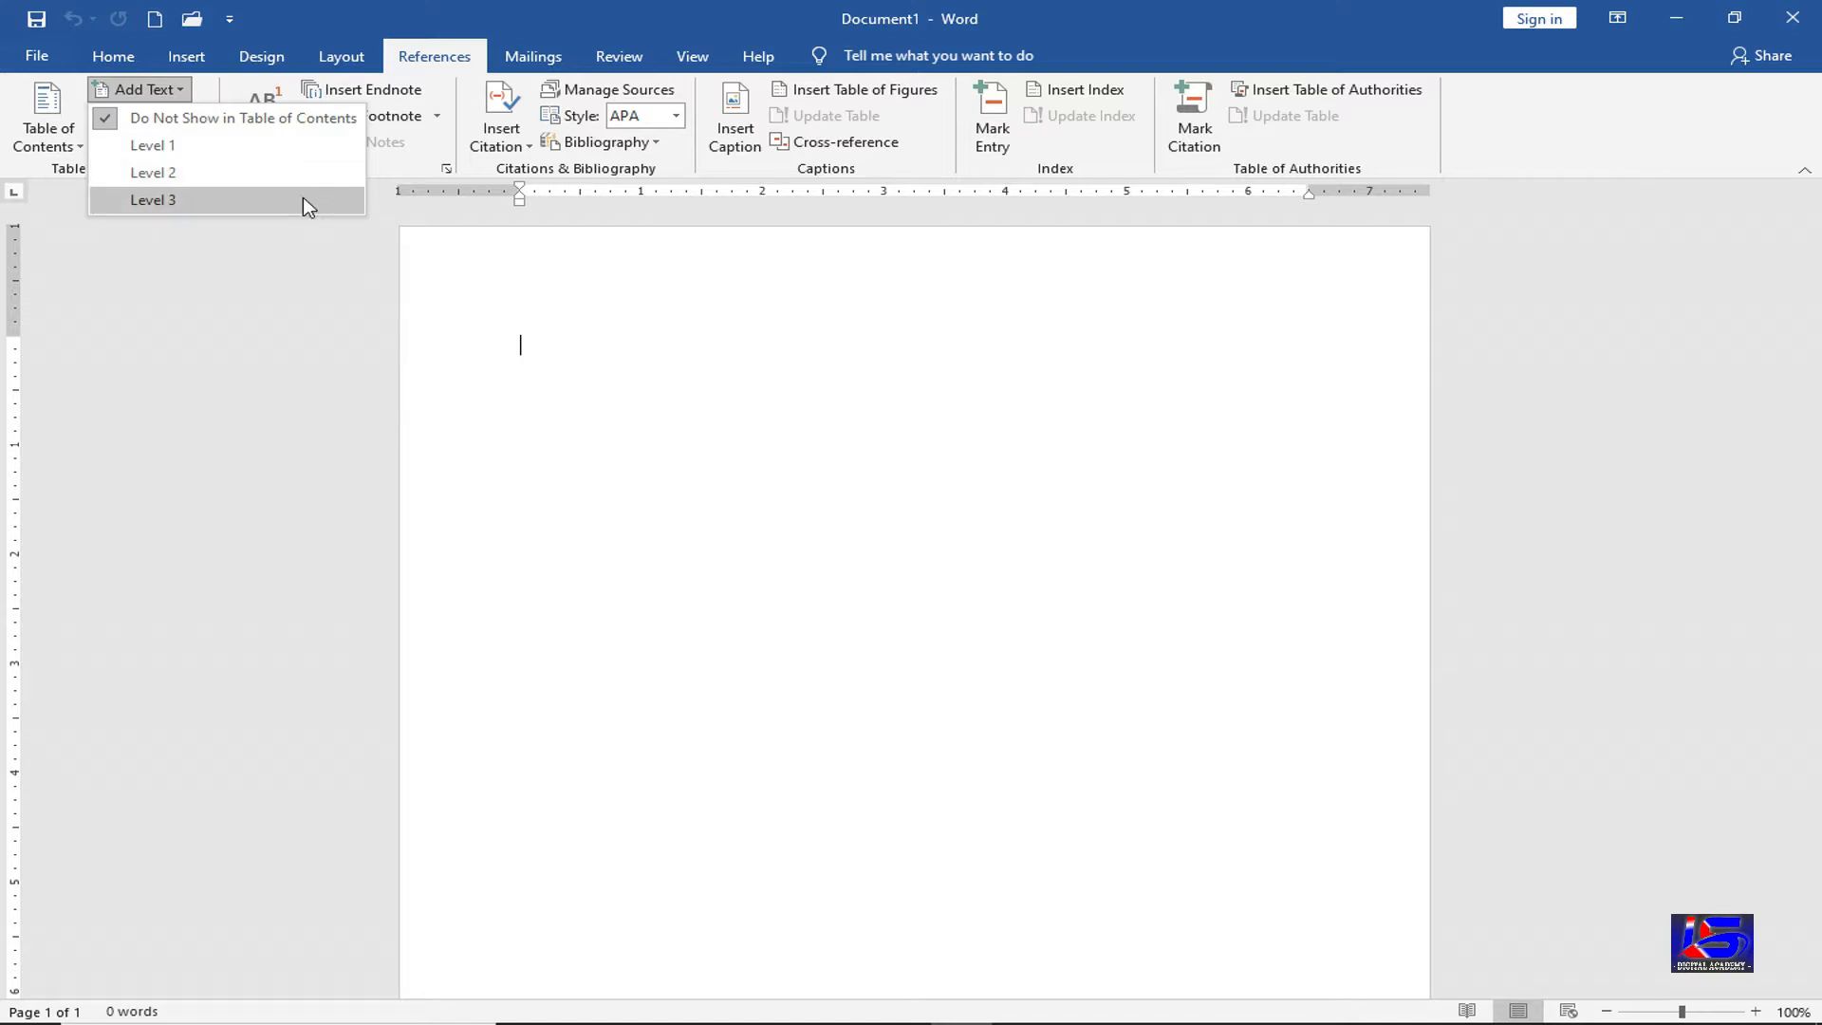
Add the level 1 heading 'What is the use Computer?' and generate sample paragraphs with =rand()
click(316, 147)
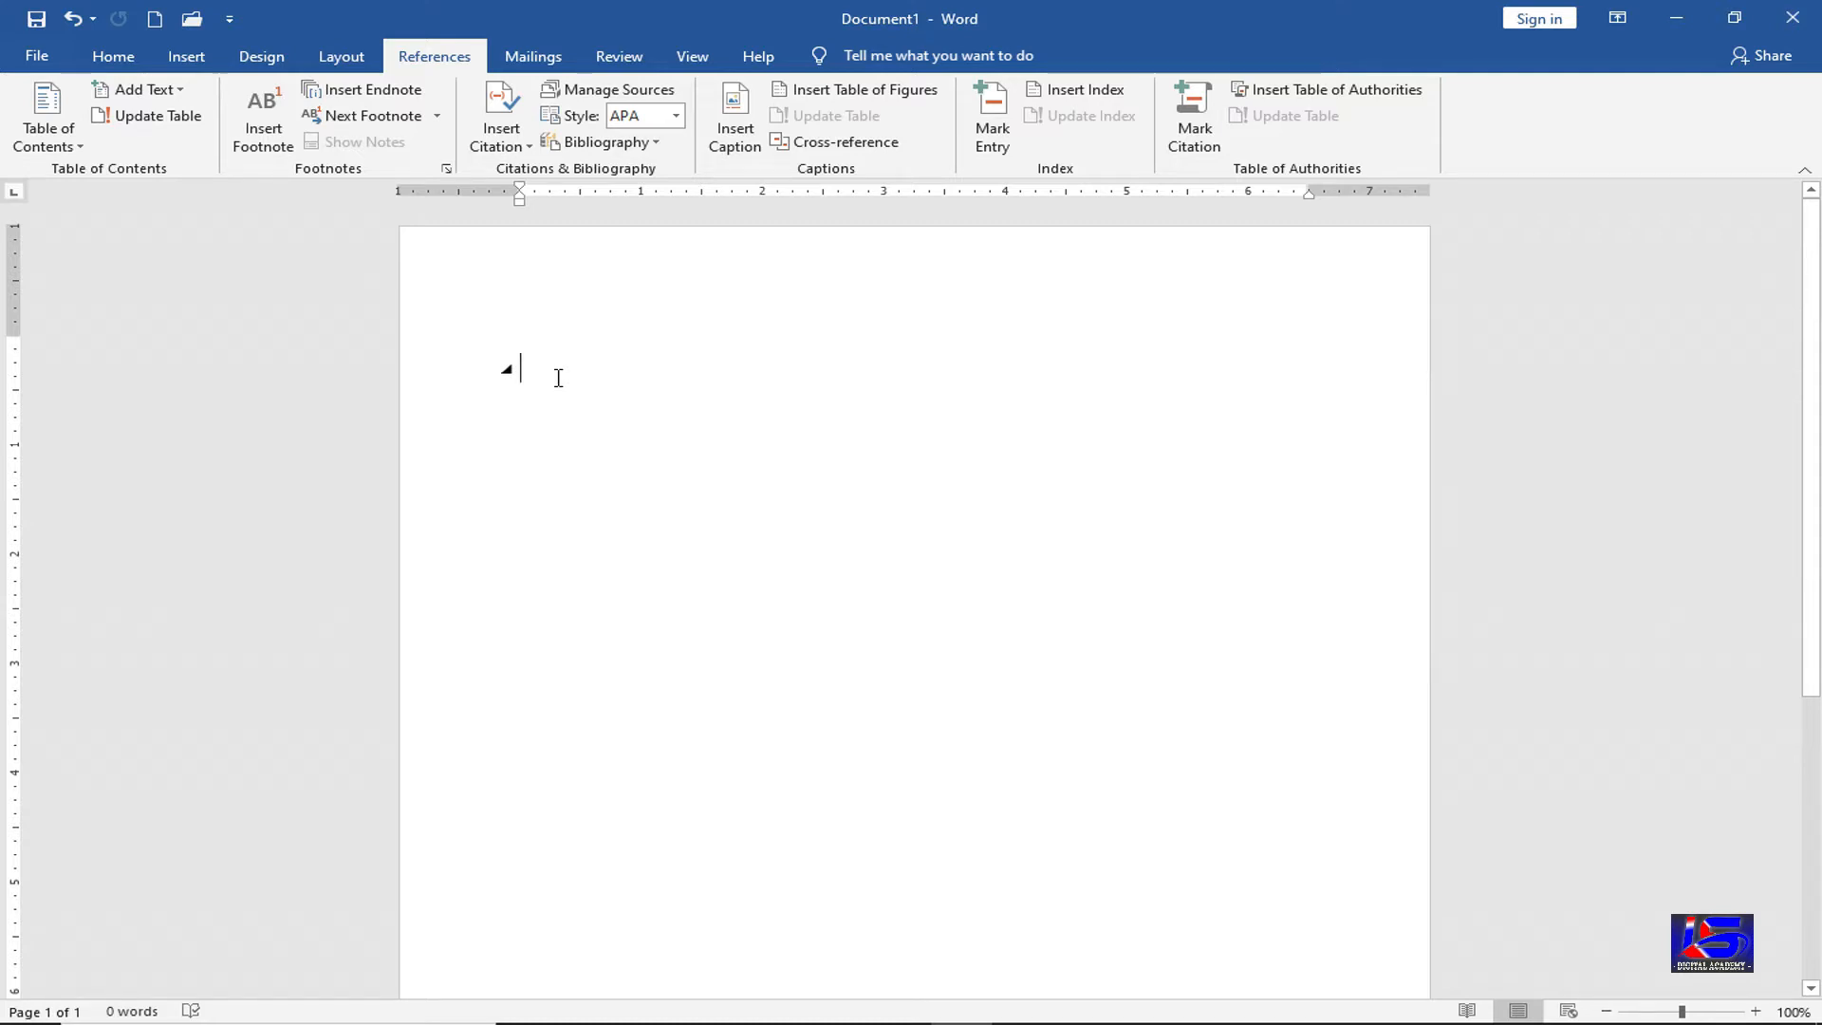
text(What)
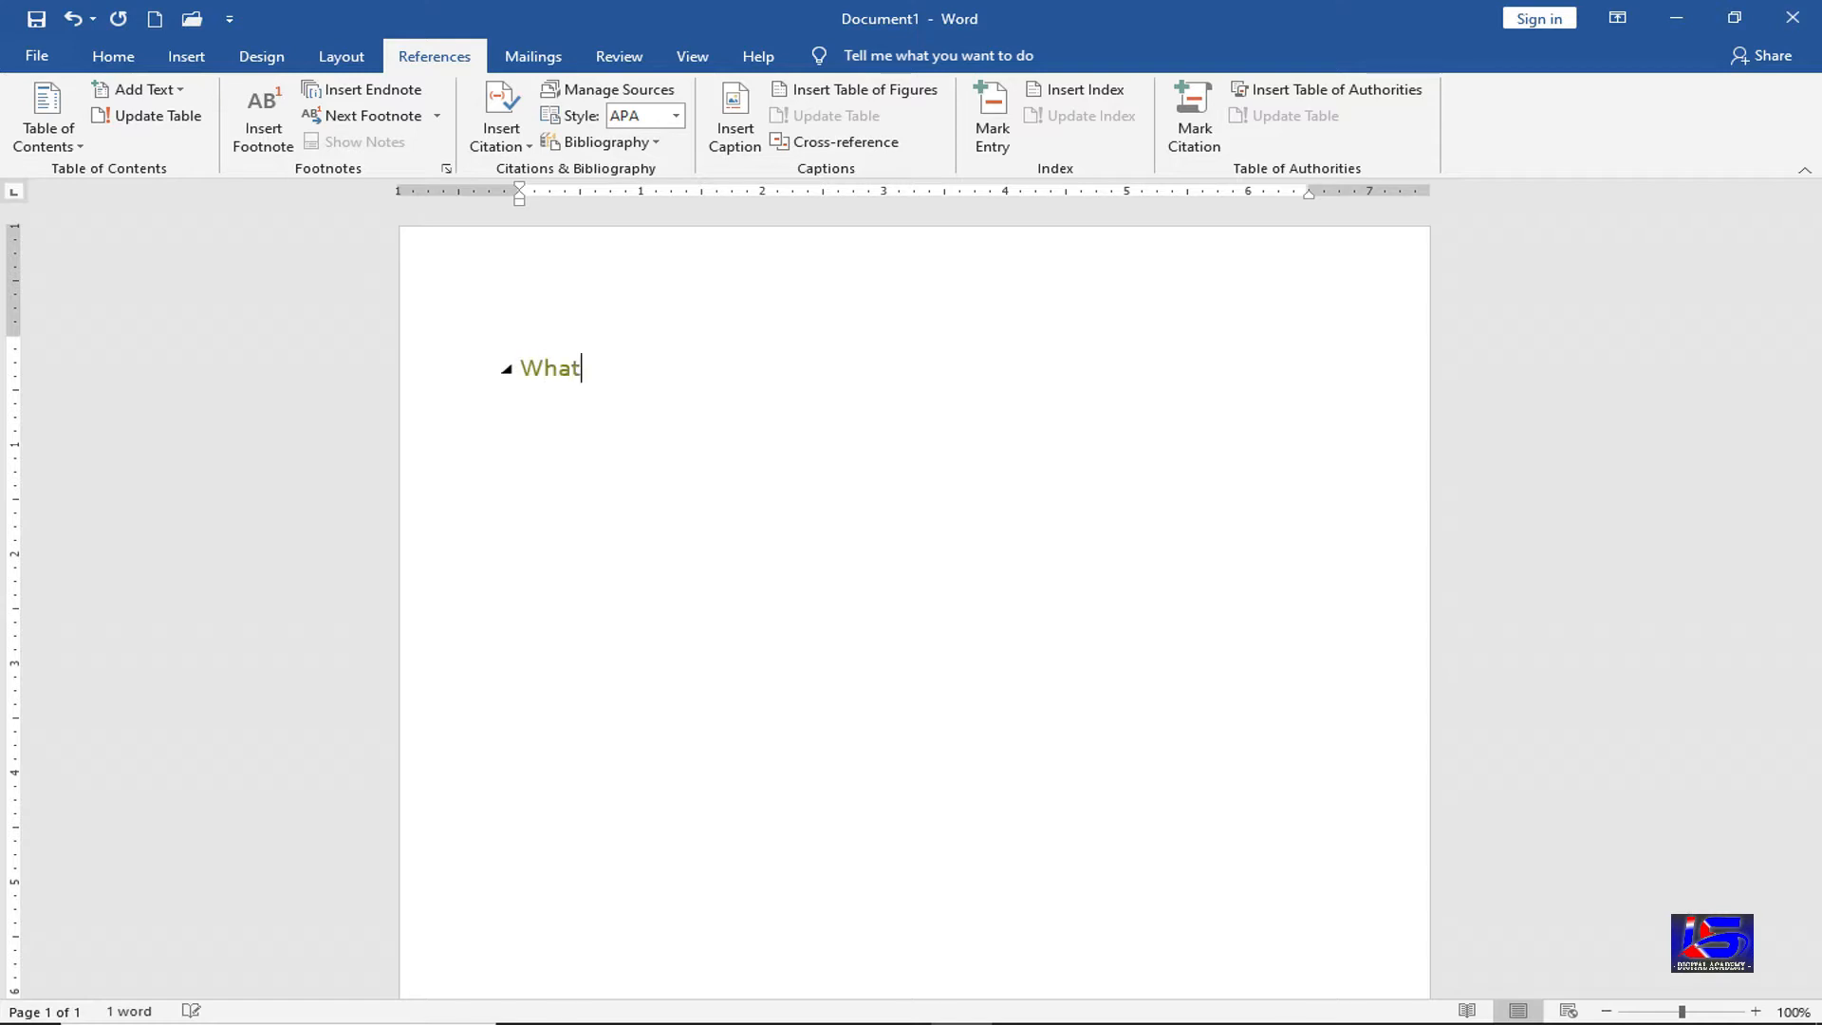
text( is the use Computer)
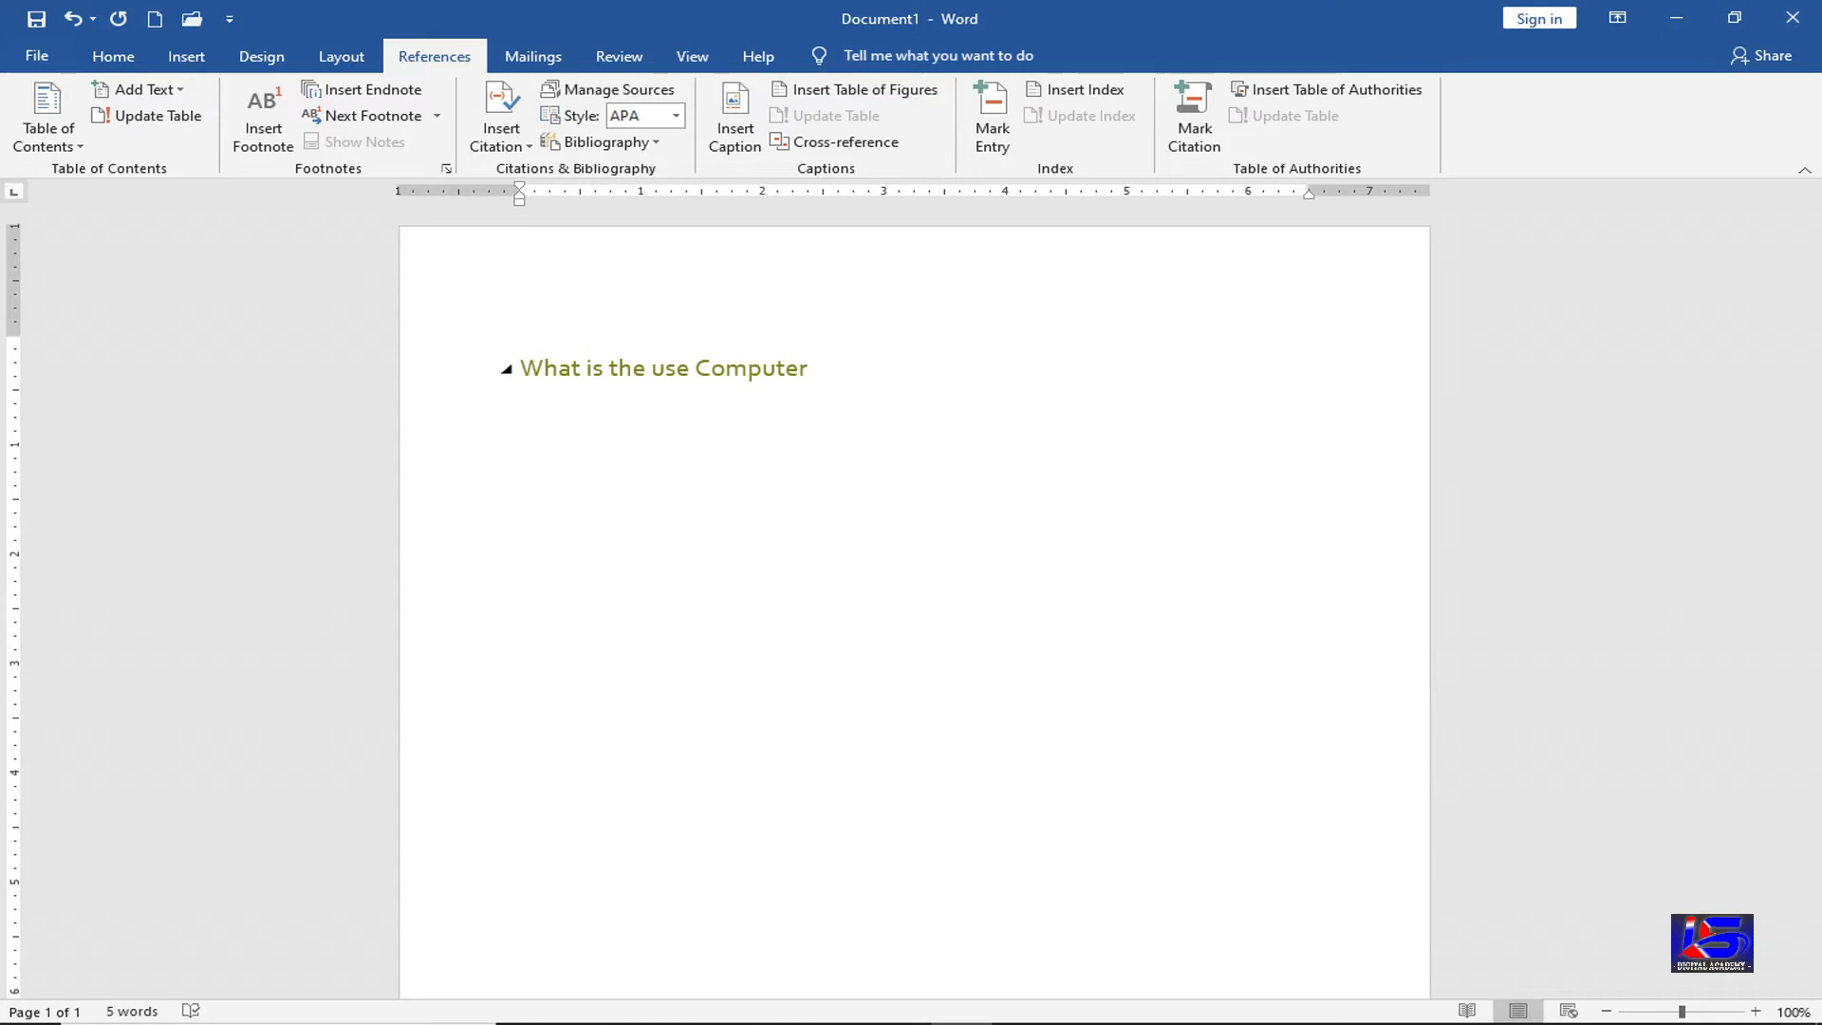
text(?)
key(Return)
text(=rand())
key(Return)
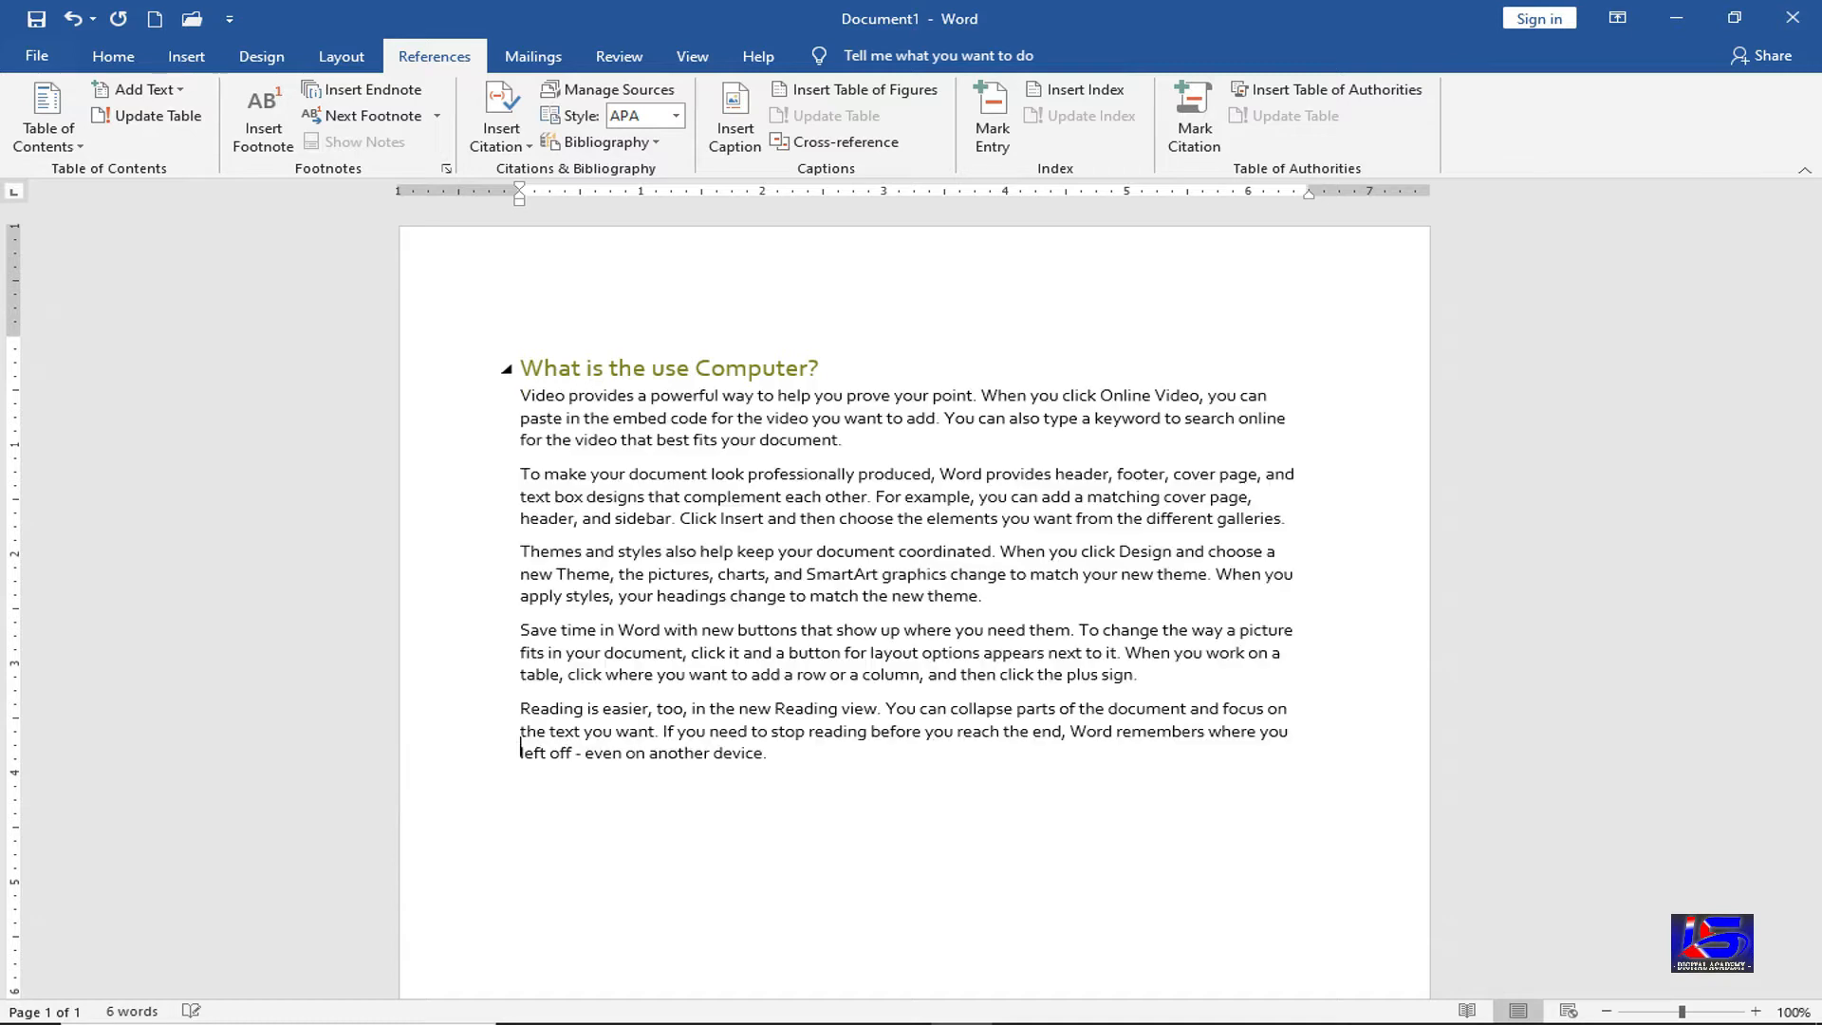
Copy the sample paragraphs and paste them repeatedly at the end to lengthen the document
drag(773, 754, 524, 398)
key(ctrl+c)
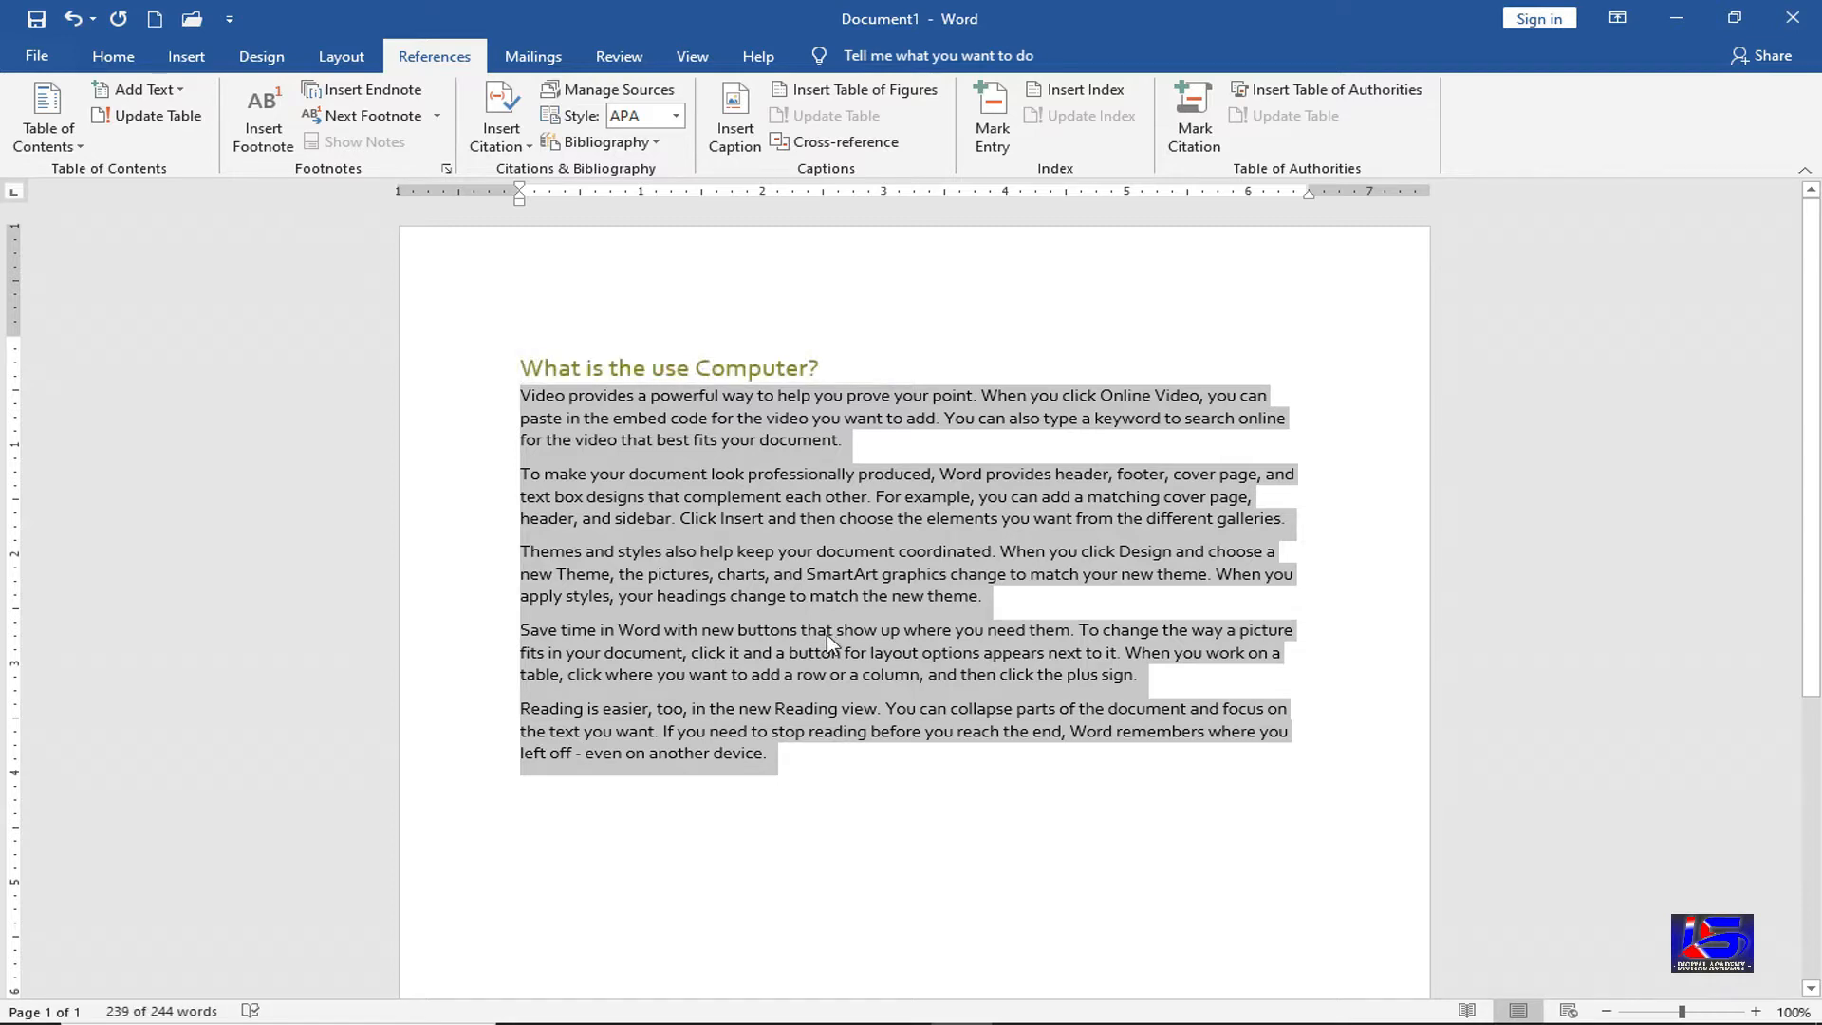
click(804, 759)
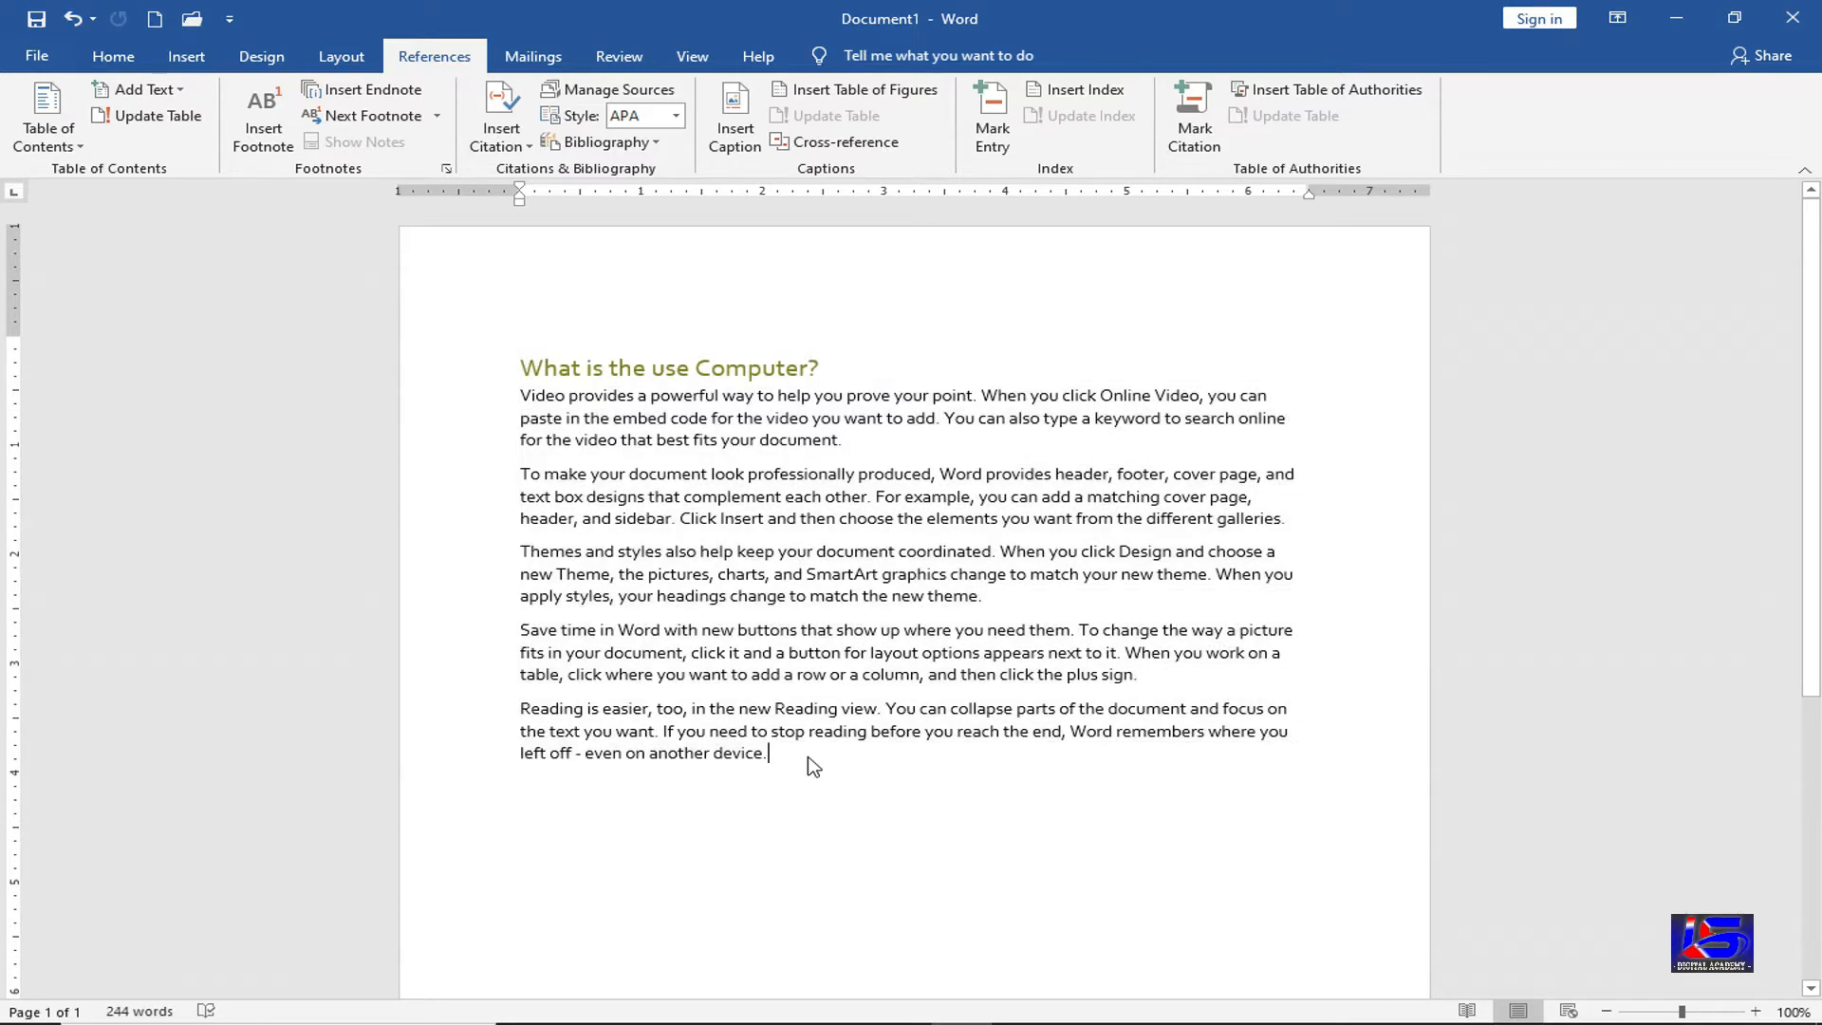
key(Return)
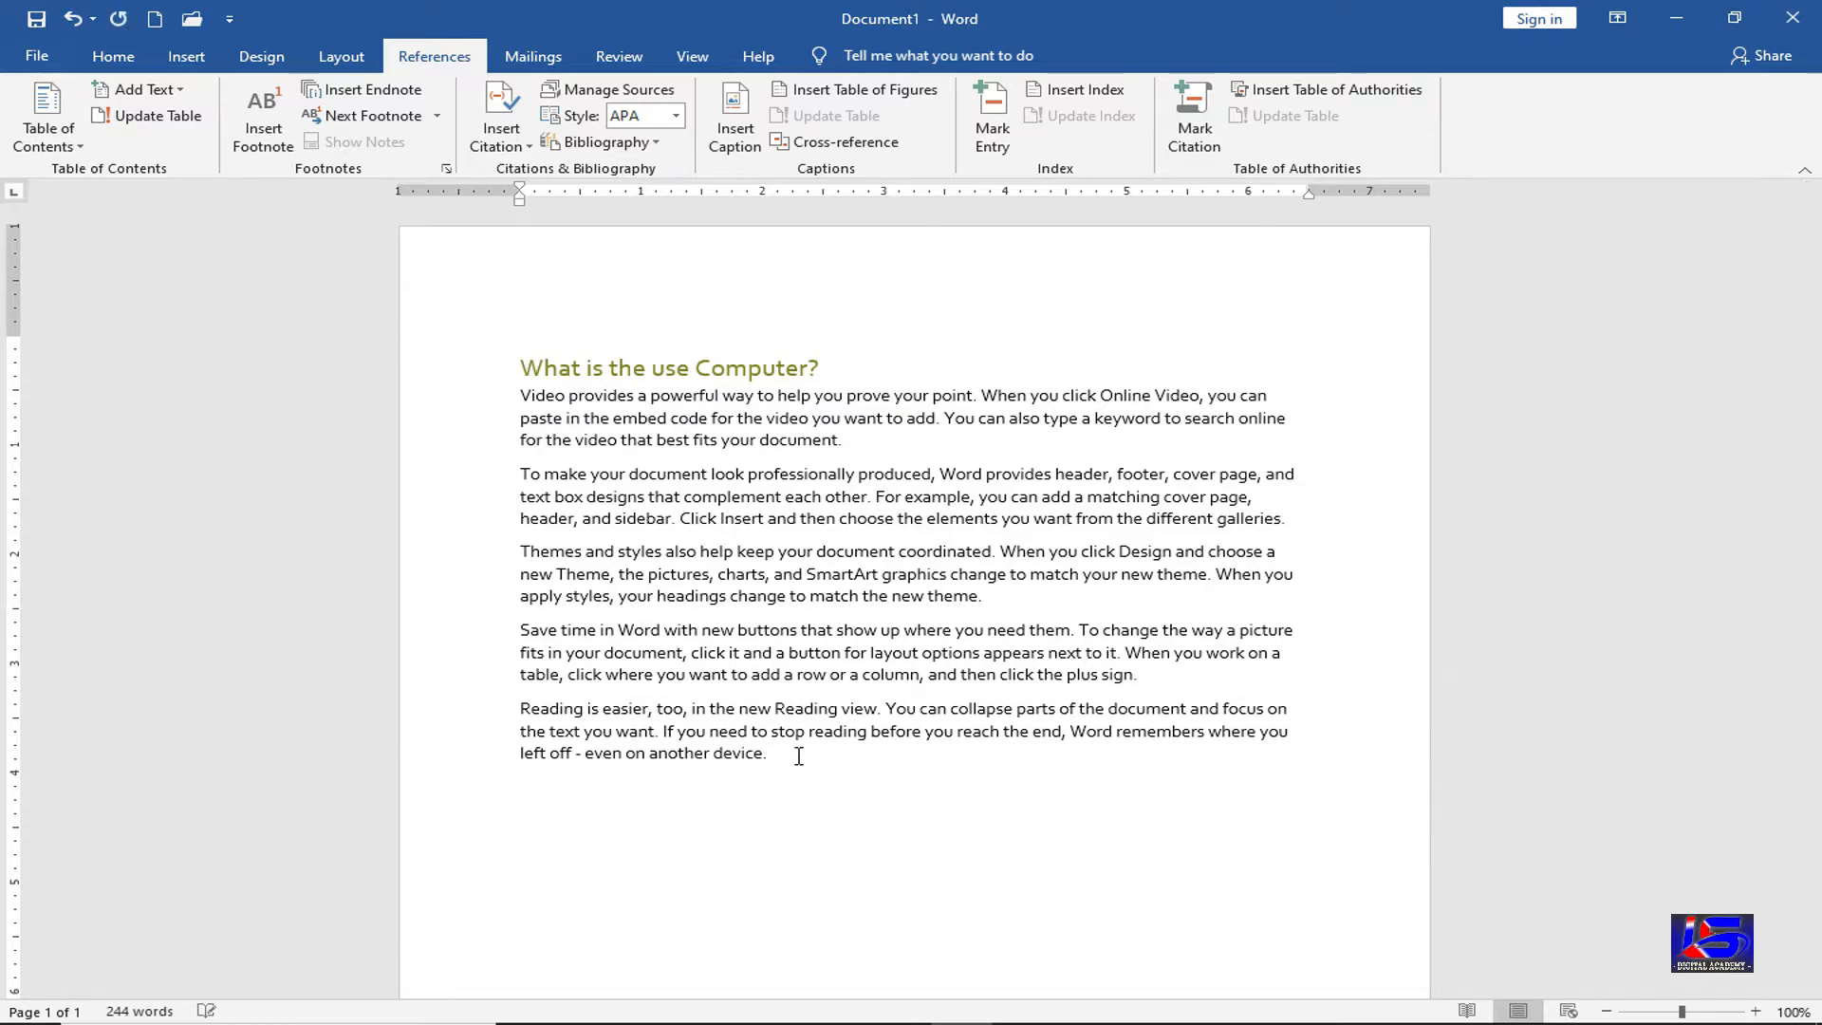
key(ctrl+v)
key(ctrl+v)
key(ctrl+v)
key(ctrl+v)
key(ctrl+v)
key(ctrl+v)
key(ctrl+v)
key(ctrl+v)
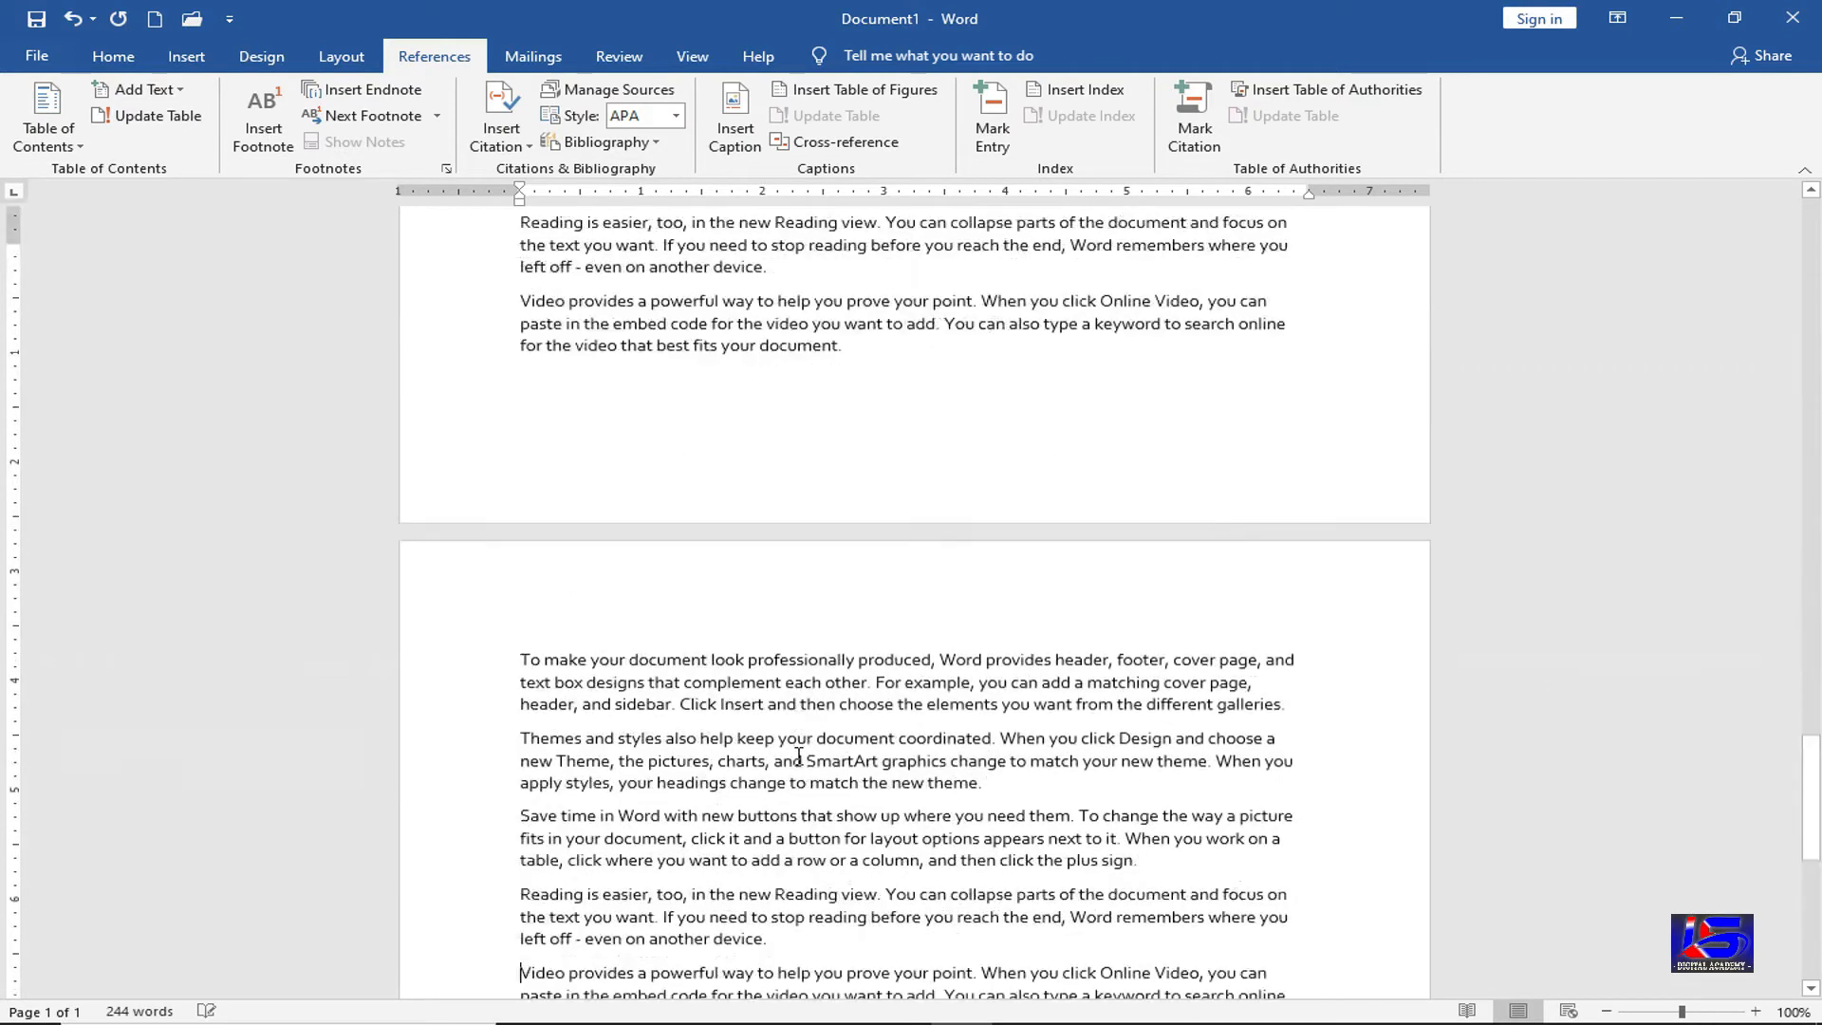
key(ctrl+v)
key(ctrl+v)
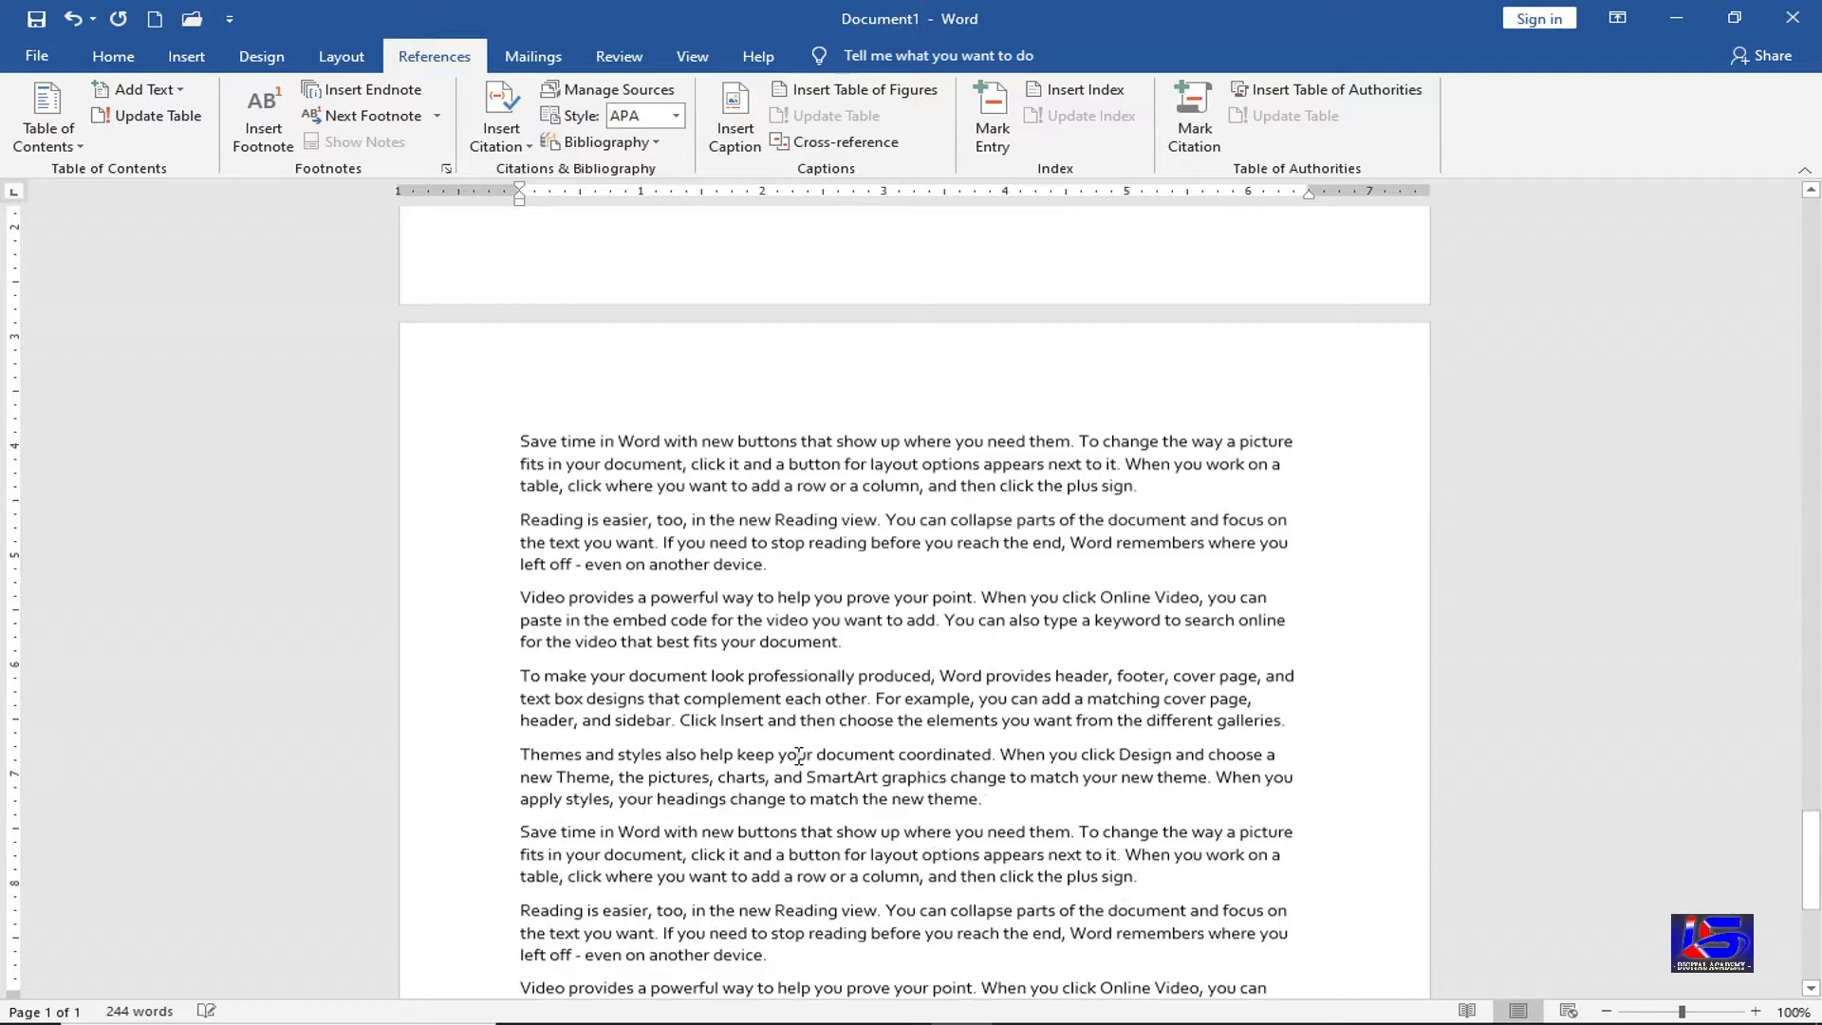
key(ctrl+v)
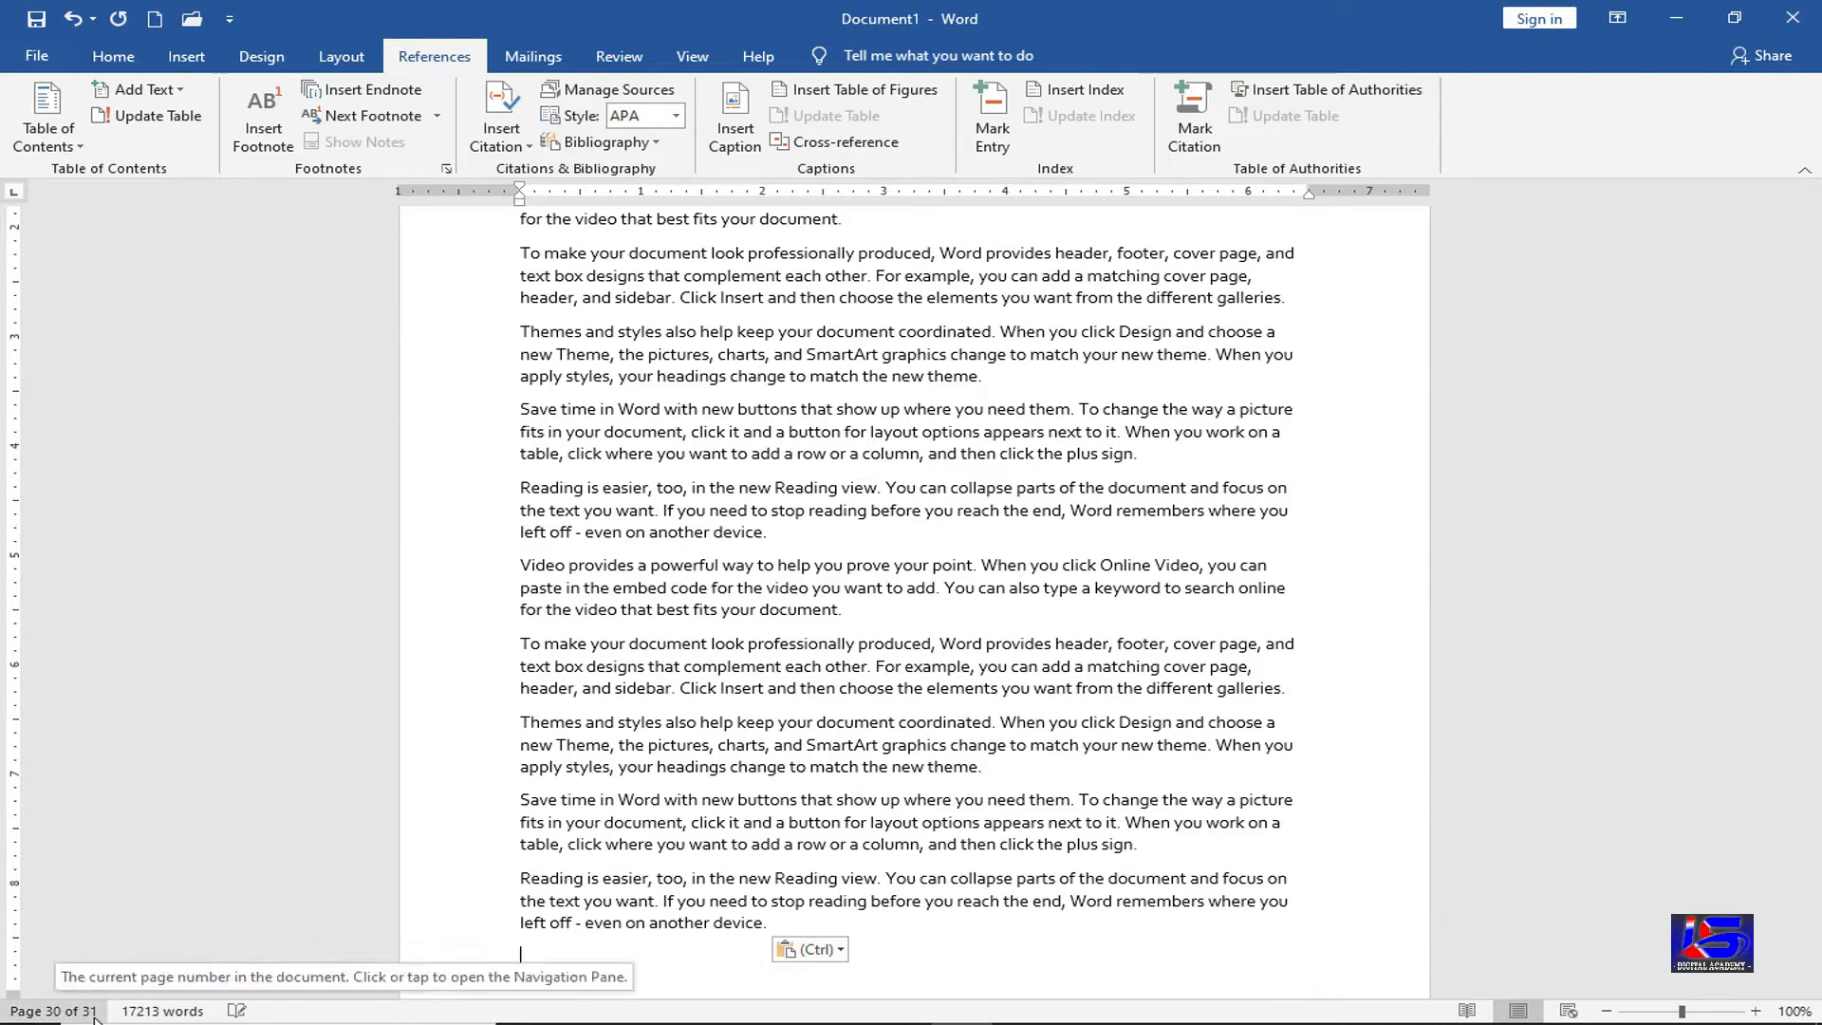
Go to the first line of page 31 and bring up the Add Text level choices
scroll(755, 690, down, 10)
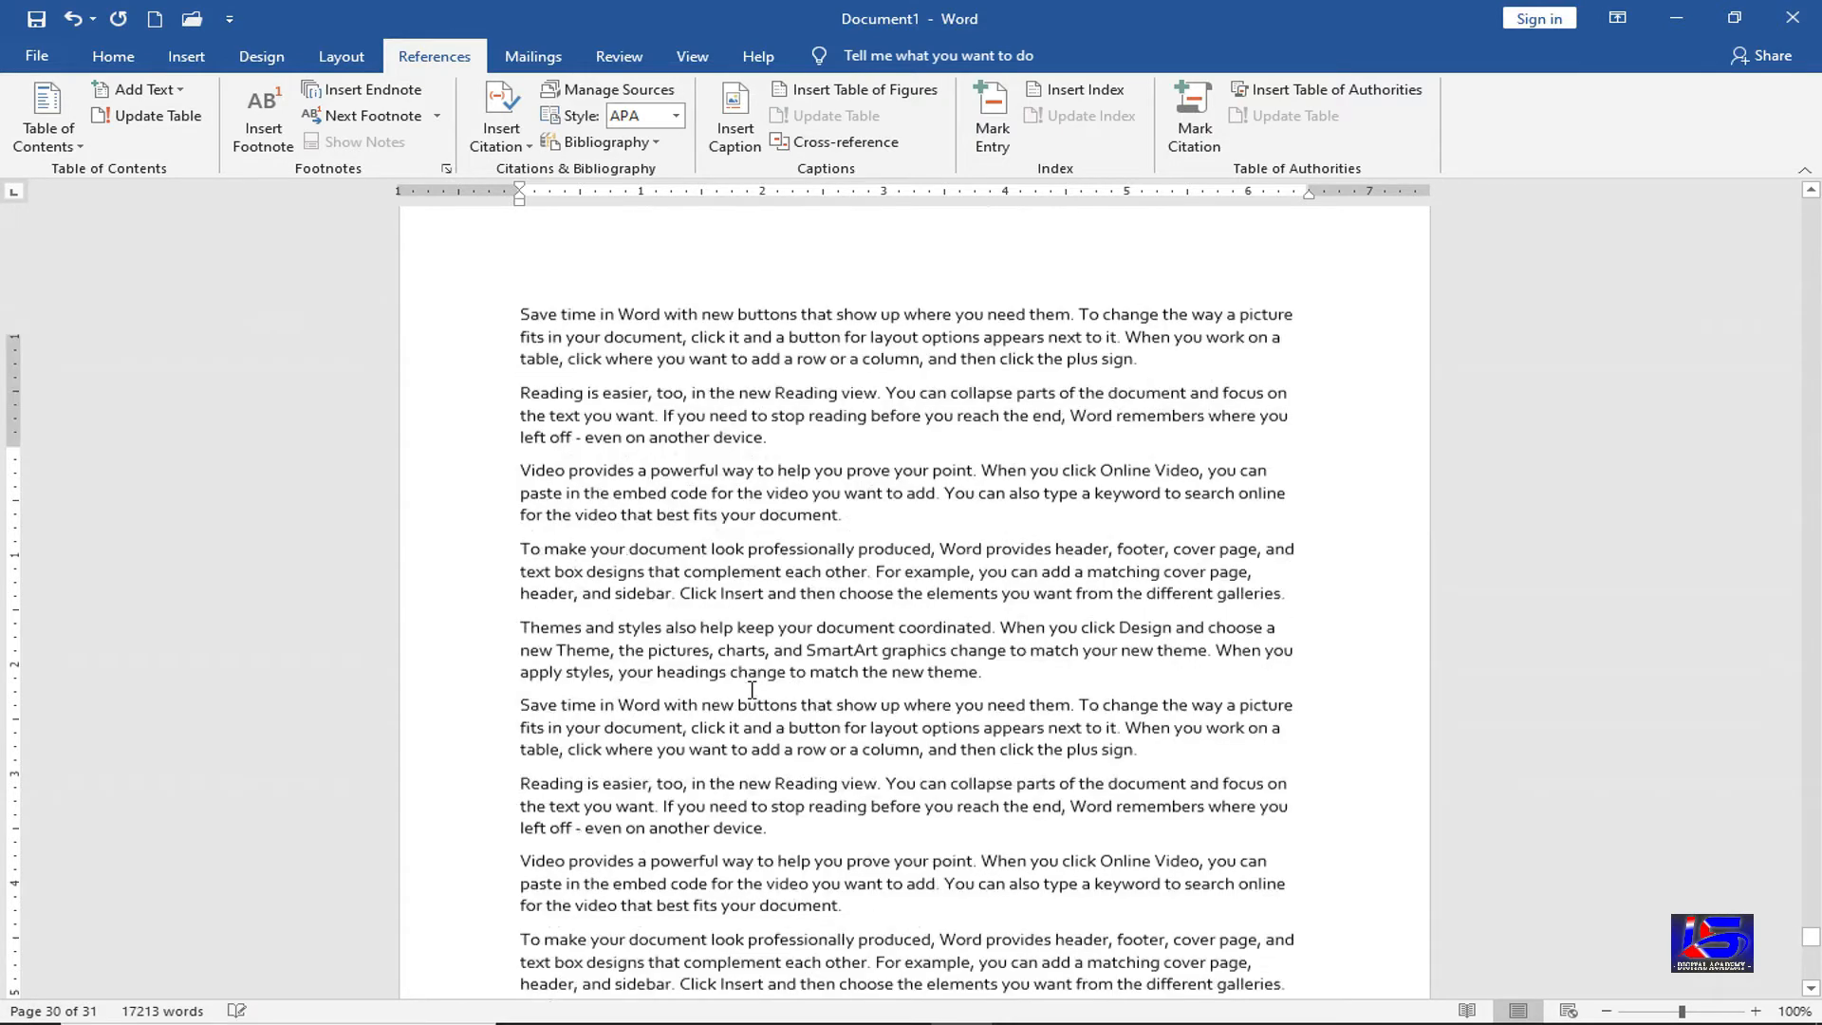
scroll(752, 689, down, 12)
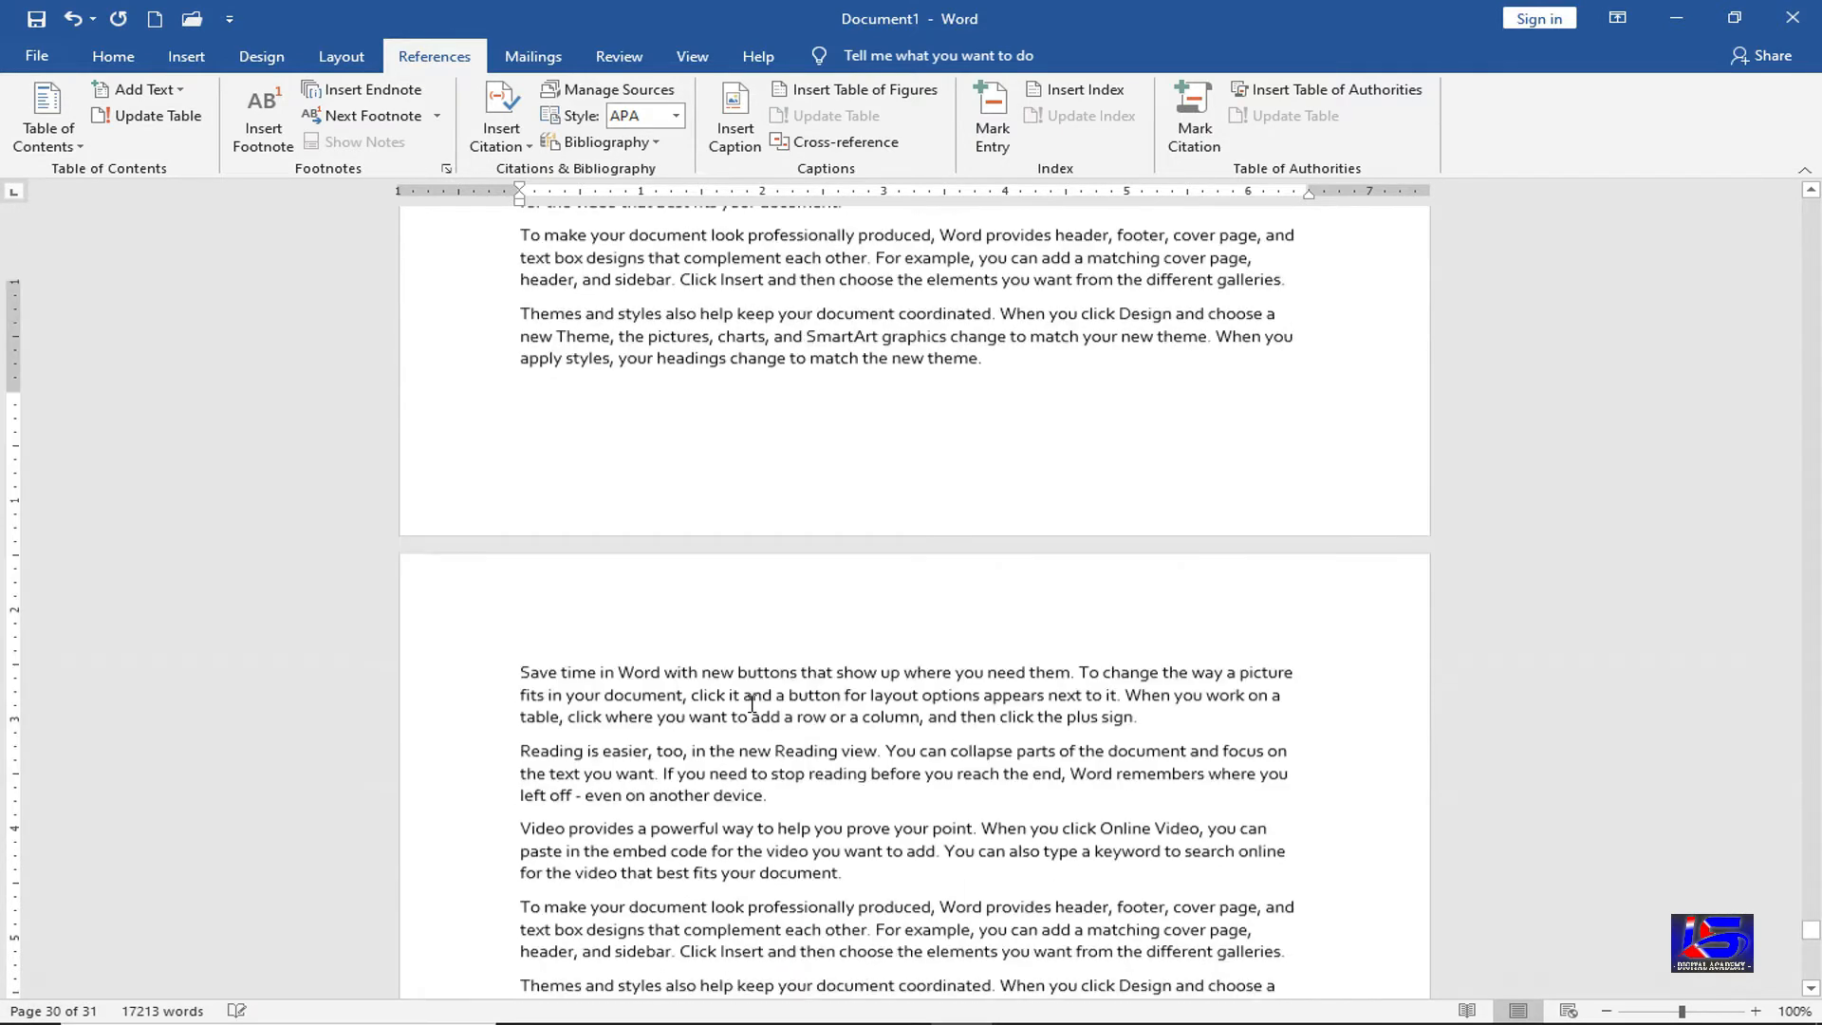
scroll(619, 616, down, 3)
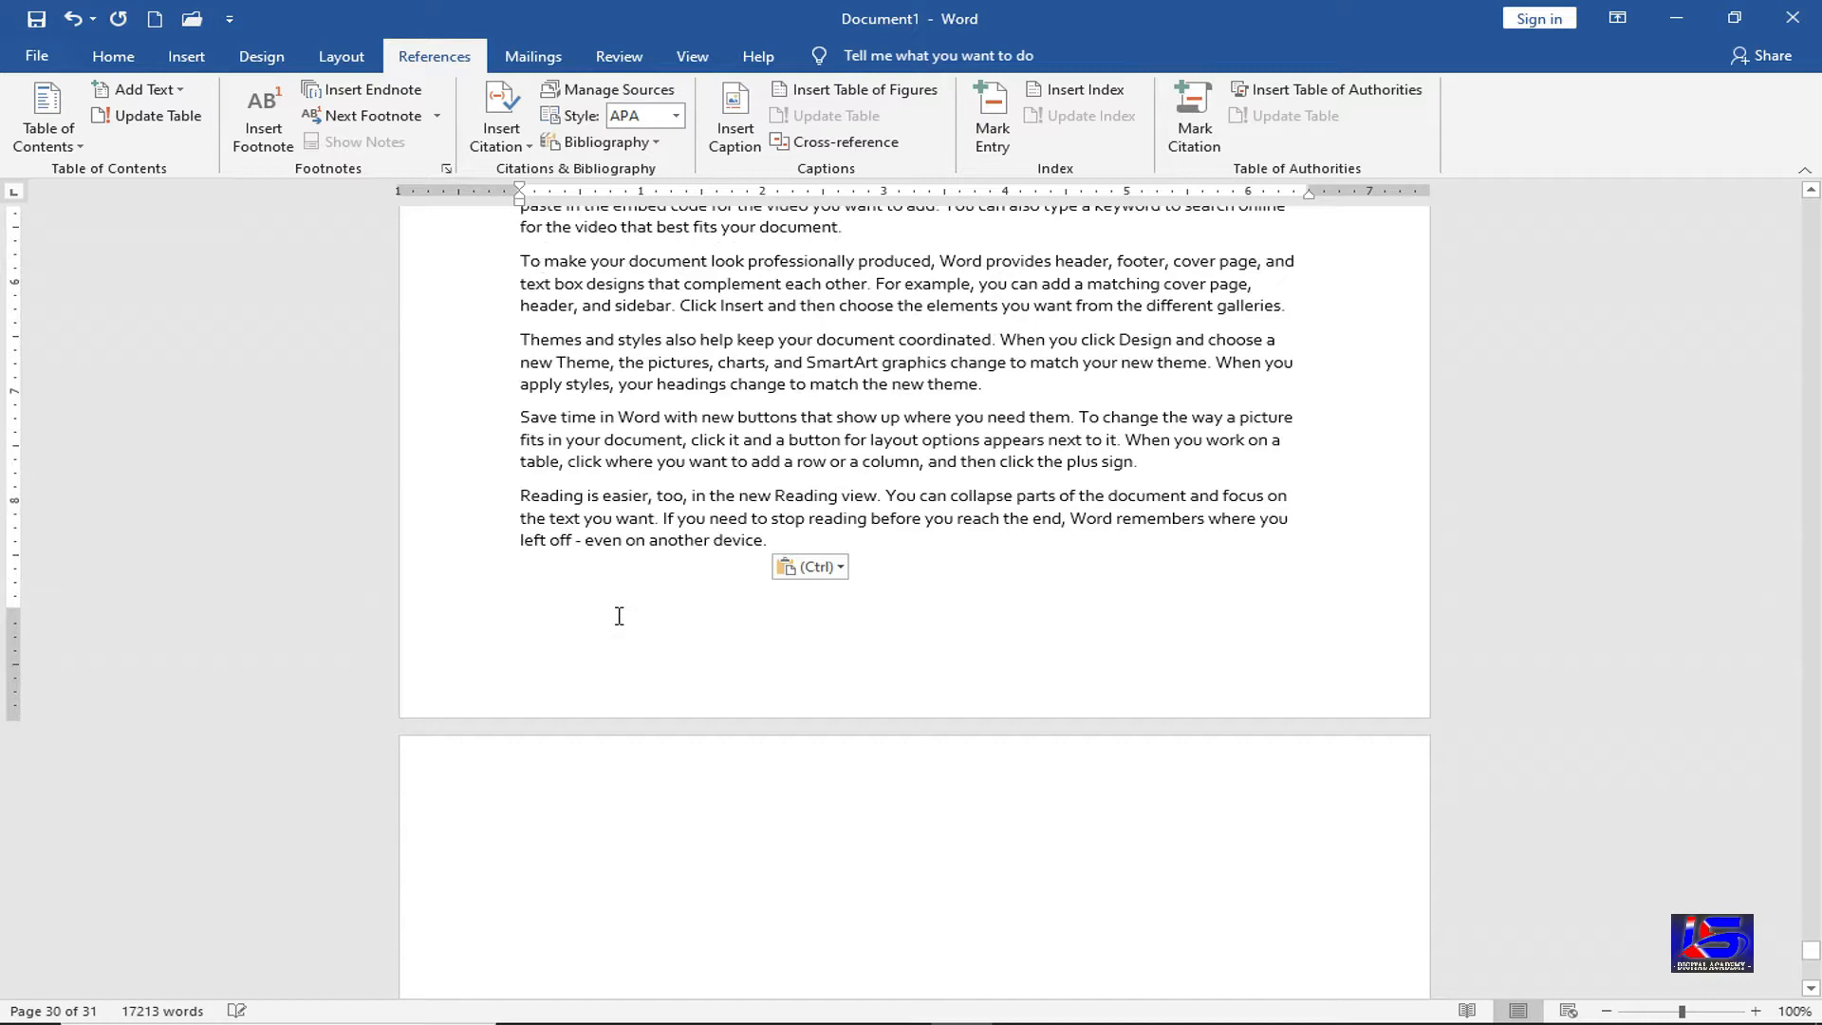
click(608, 809)
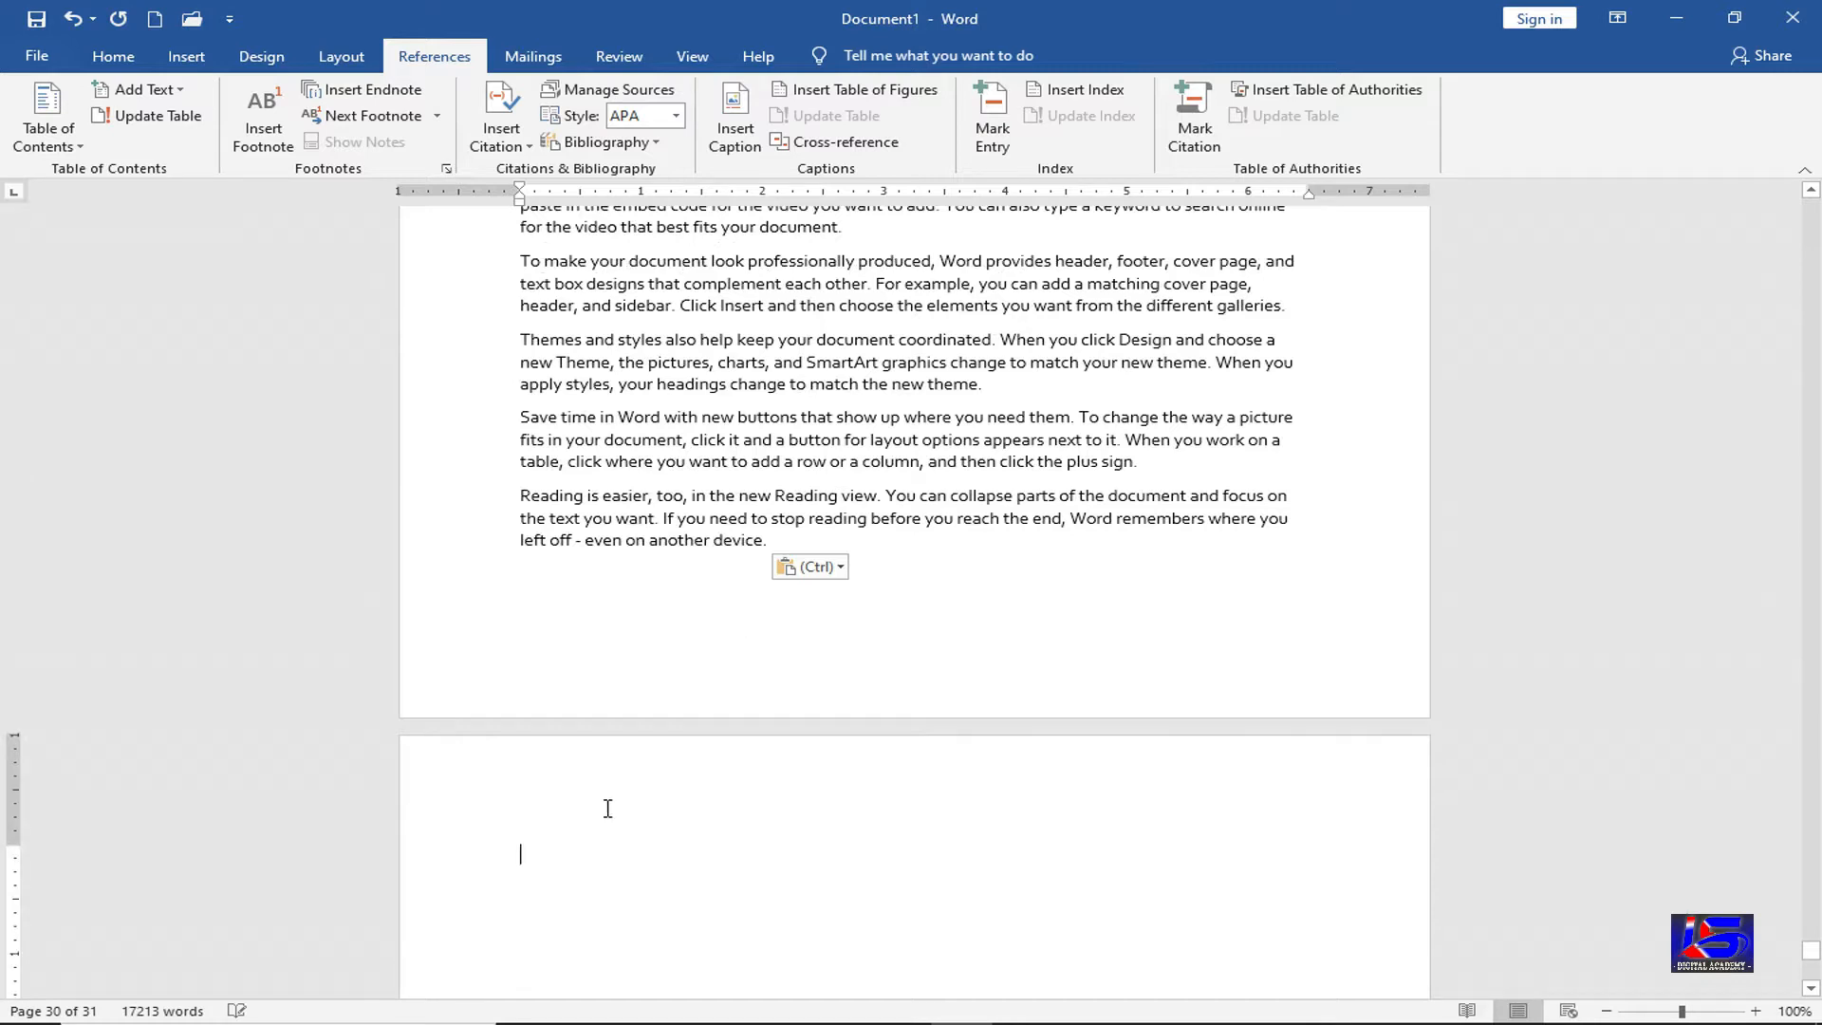
click(183, 90)
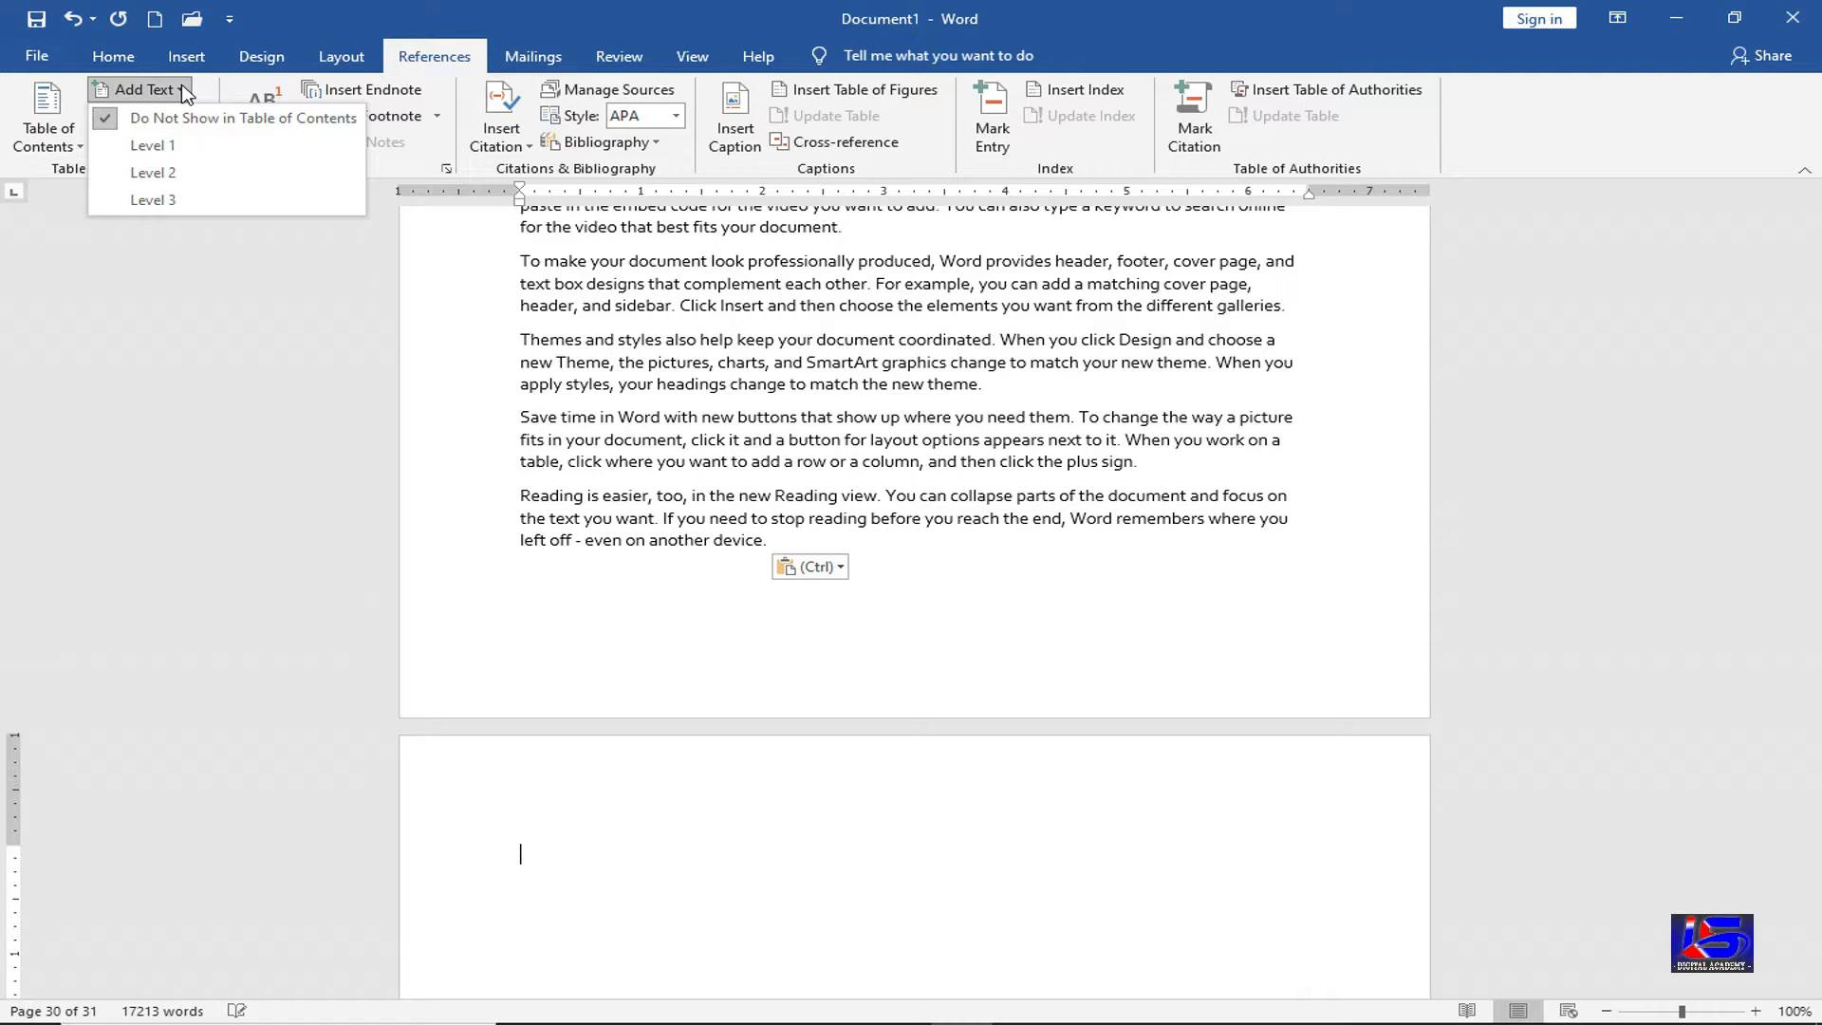
Head page 31 with level 1 'What is the use Keyboard?', paste sample paragraphs twice, add a page break
click(207, 160)
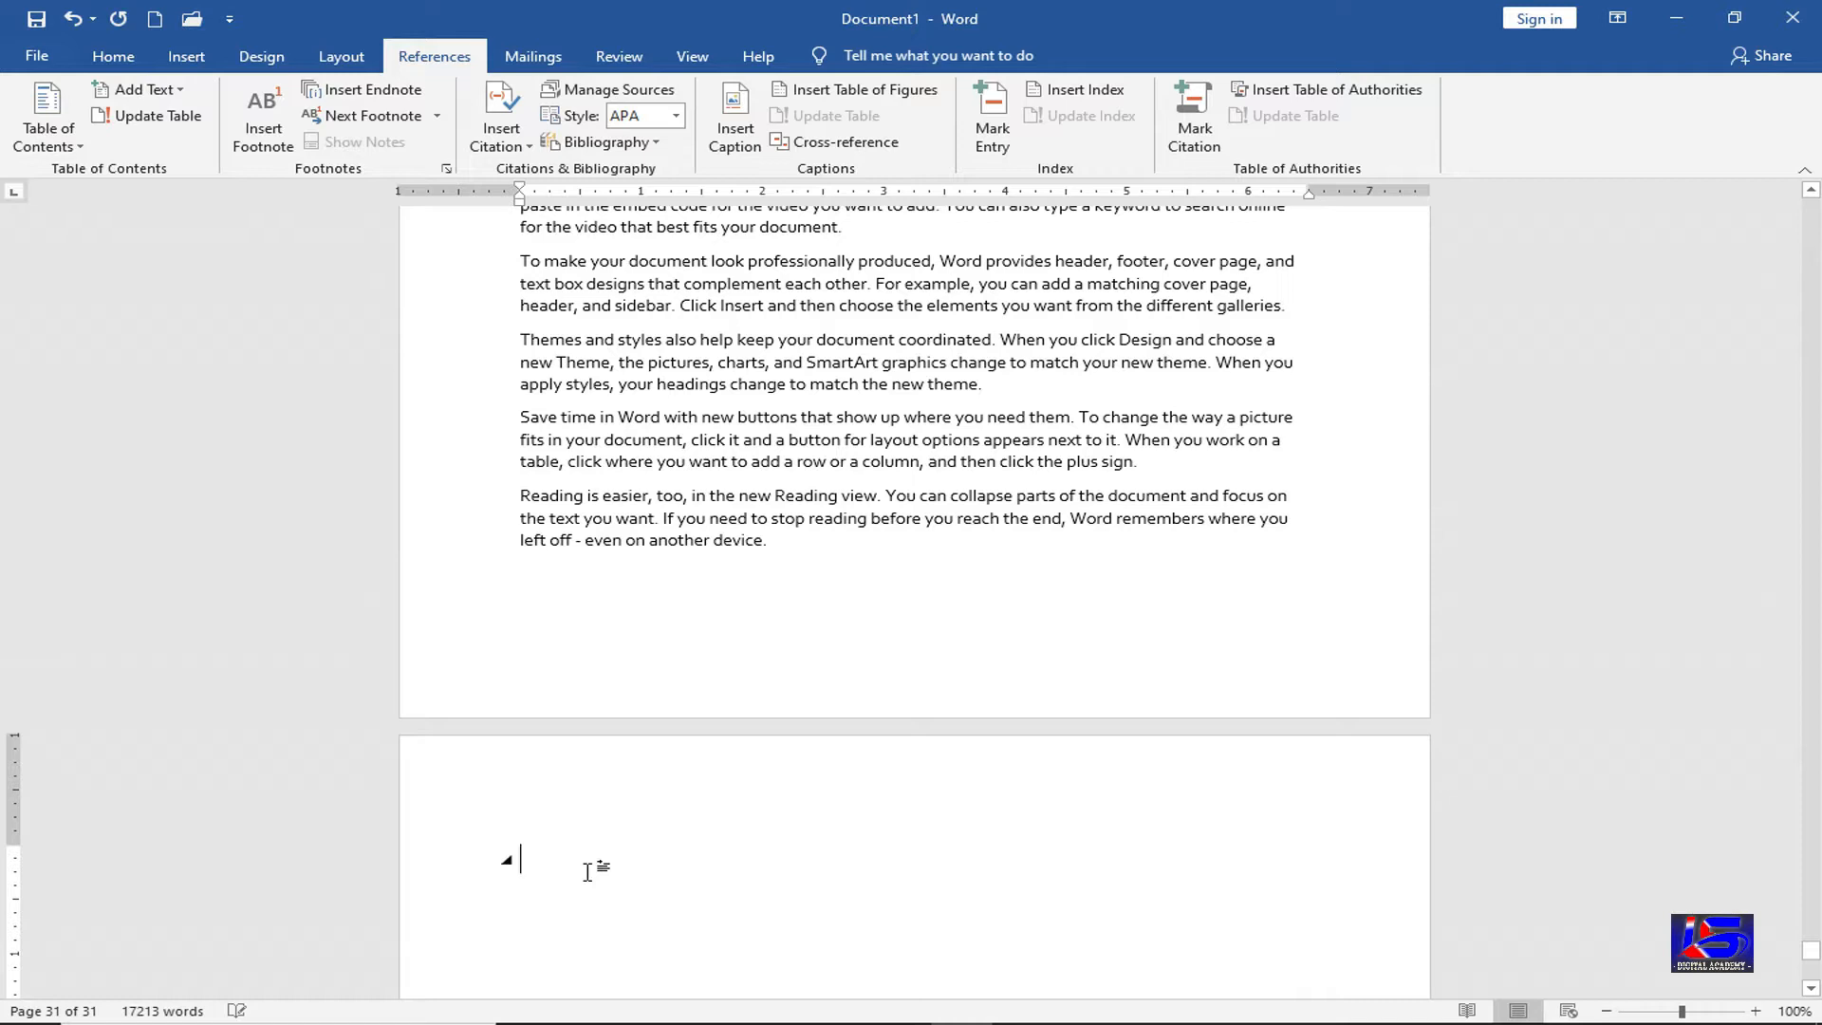
text(What is)
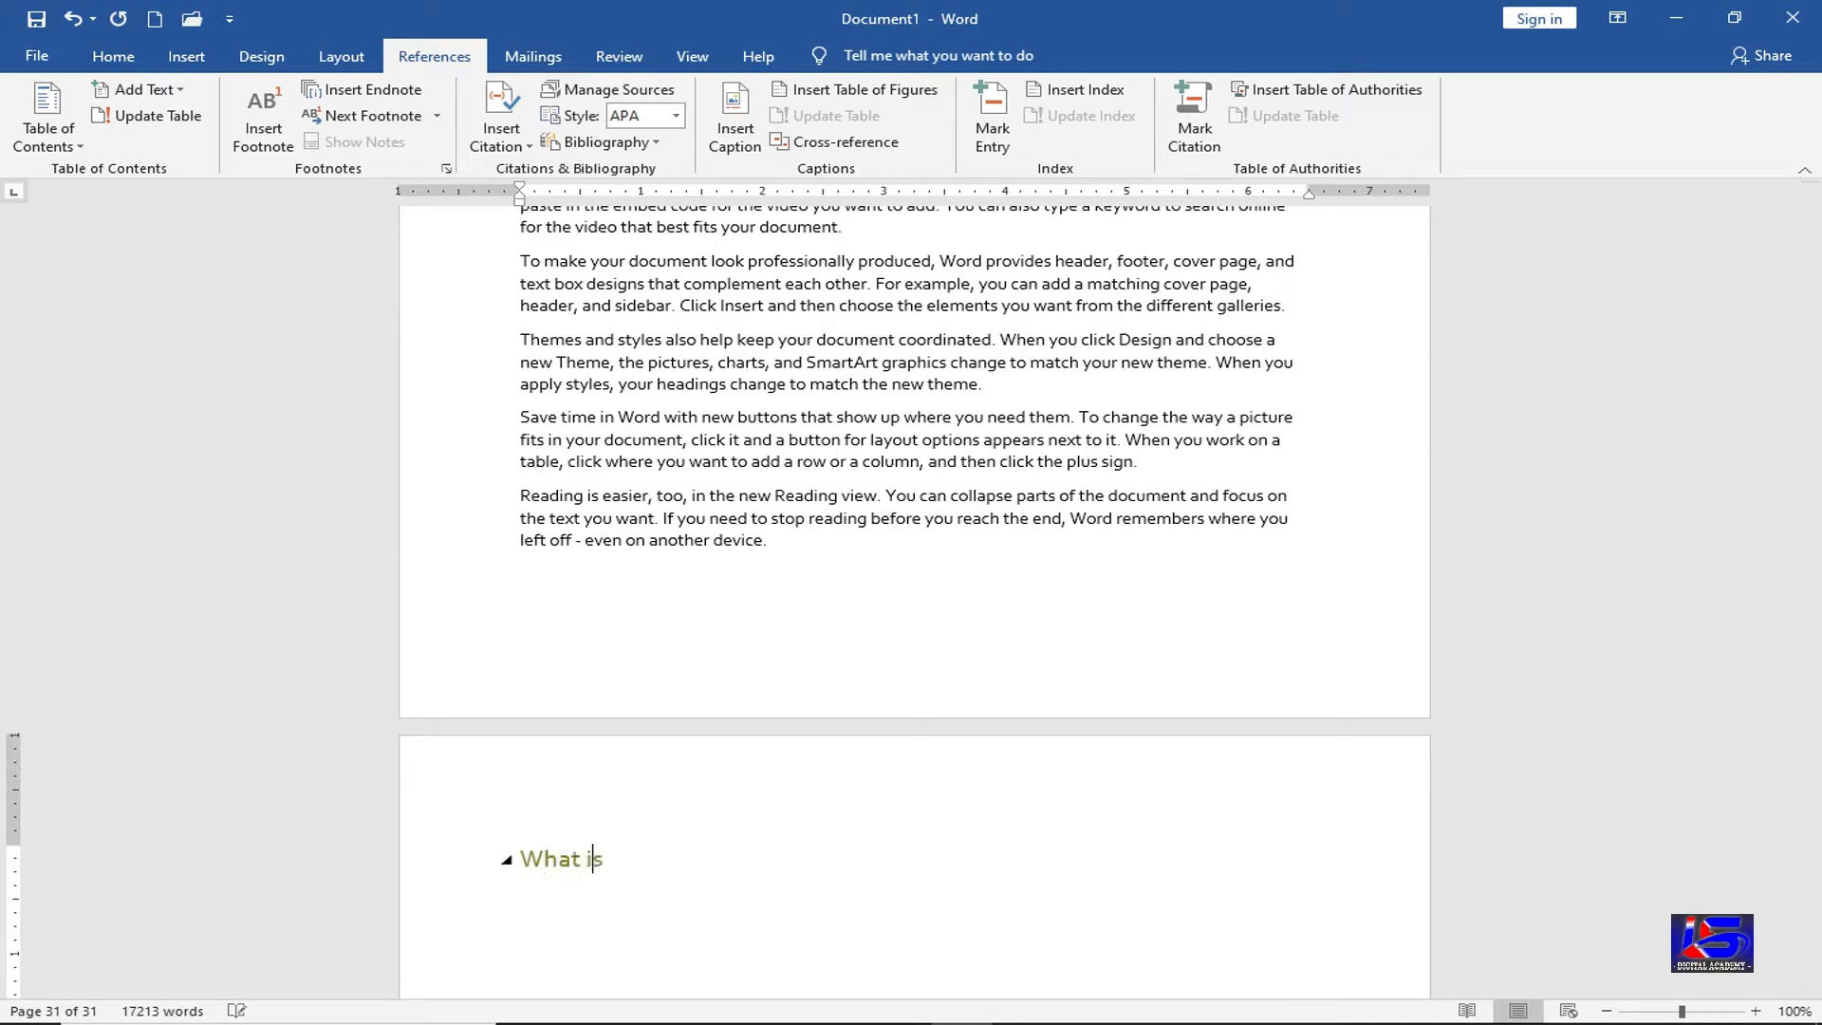
text( the use Keyboard?)
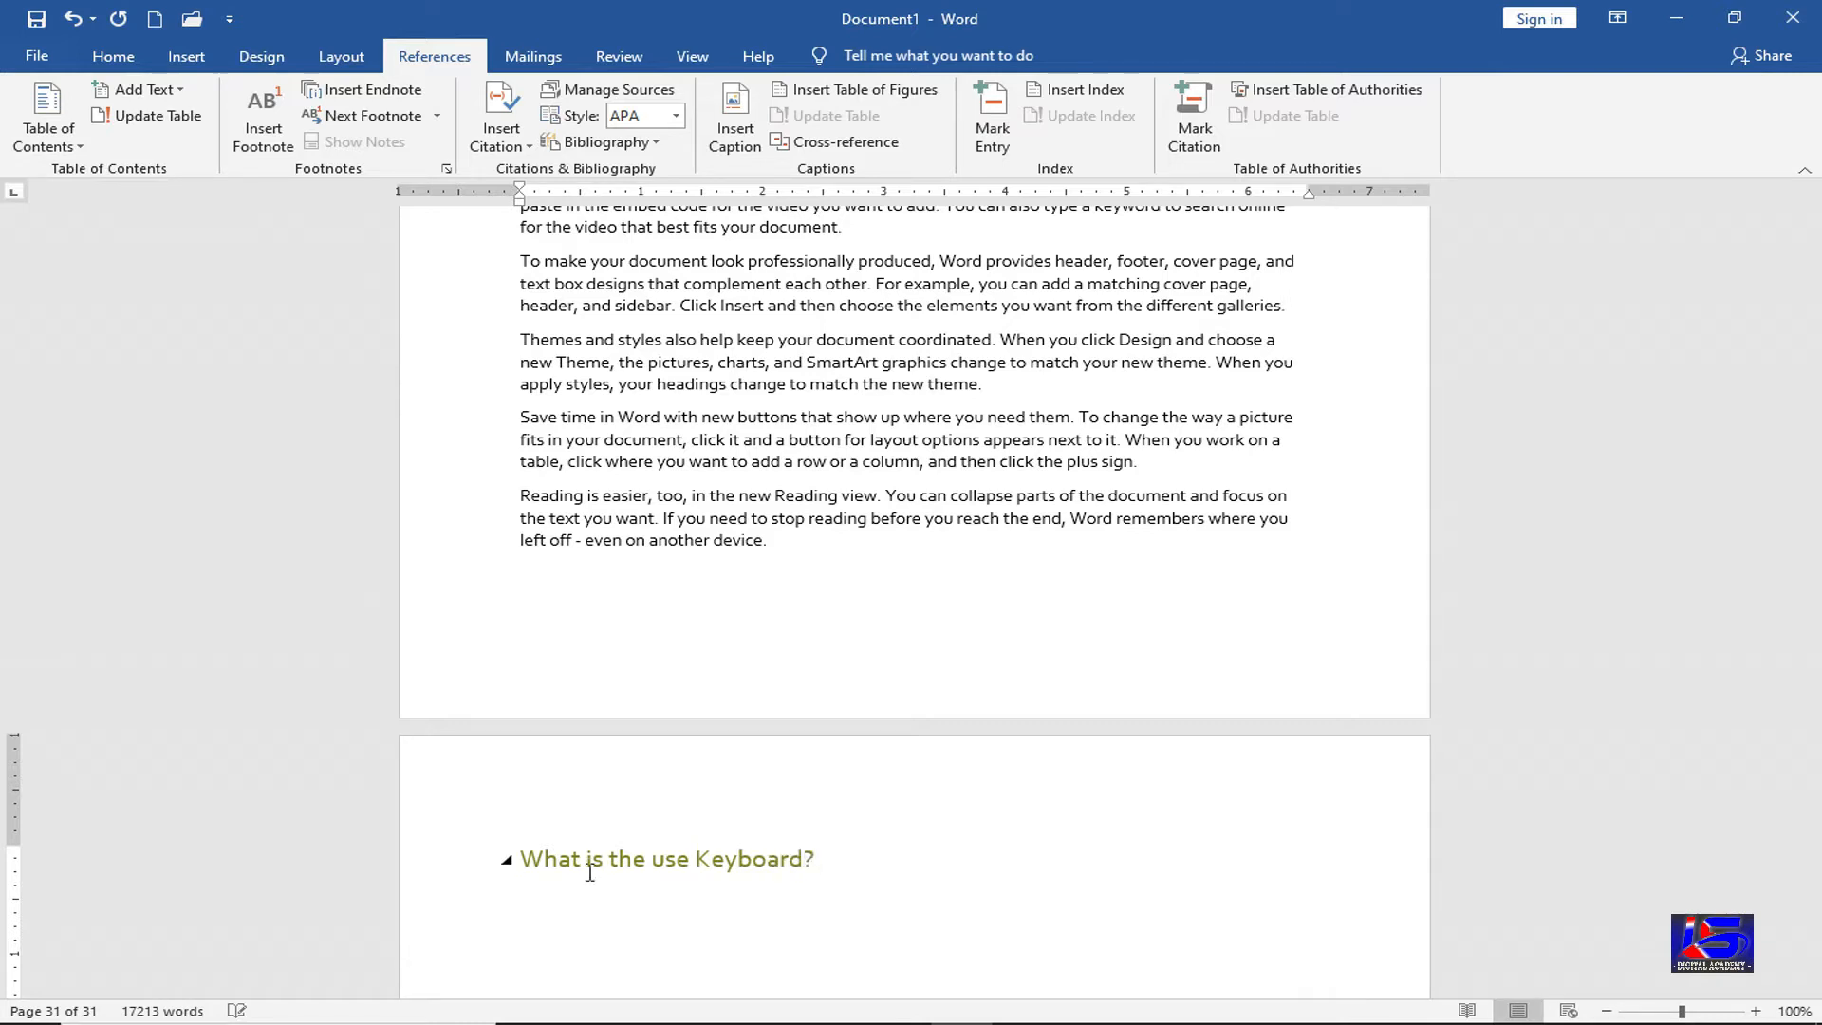
text(Video provides a powerful way to help you prove your point. When you click Online Video, you can paste in the embed code for the video you want to add. You can also type a keyword to search online for the video that best fits your document. To make your document look professionally produced, Word provides header, footer, cover page, and text box designs that complement each other. For example, you can add a matching cover page, header, and sidebar. Click Insert and then choose the elements you want from the different galleries. Themes and styles also help keep your document coordinated. When you click Design and choose a new Theme, the pictures, charts, and SmartArt graphics change to match your new theme. When you apply styles, your headings change to match the new theme. Save time in Word with new buttons that show up where you need them. To change the way a picture fits in your document, click it and a button for layout options appears next to it. When you work on a table, click where you want to add a row or a column, and then click the plus sign. Reading is easier, too, in the new Reading view. You can collapse parts of the document and focus on the text you want. If you need to stop reading before you reach the end, Word remembers where you left off - even on another device.)
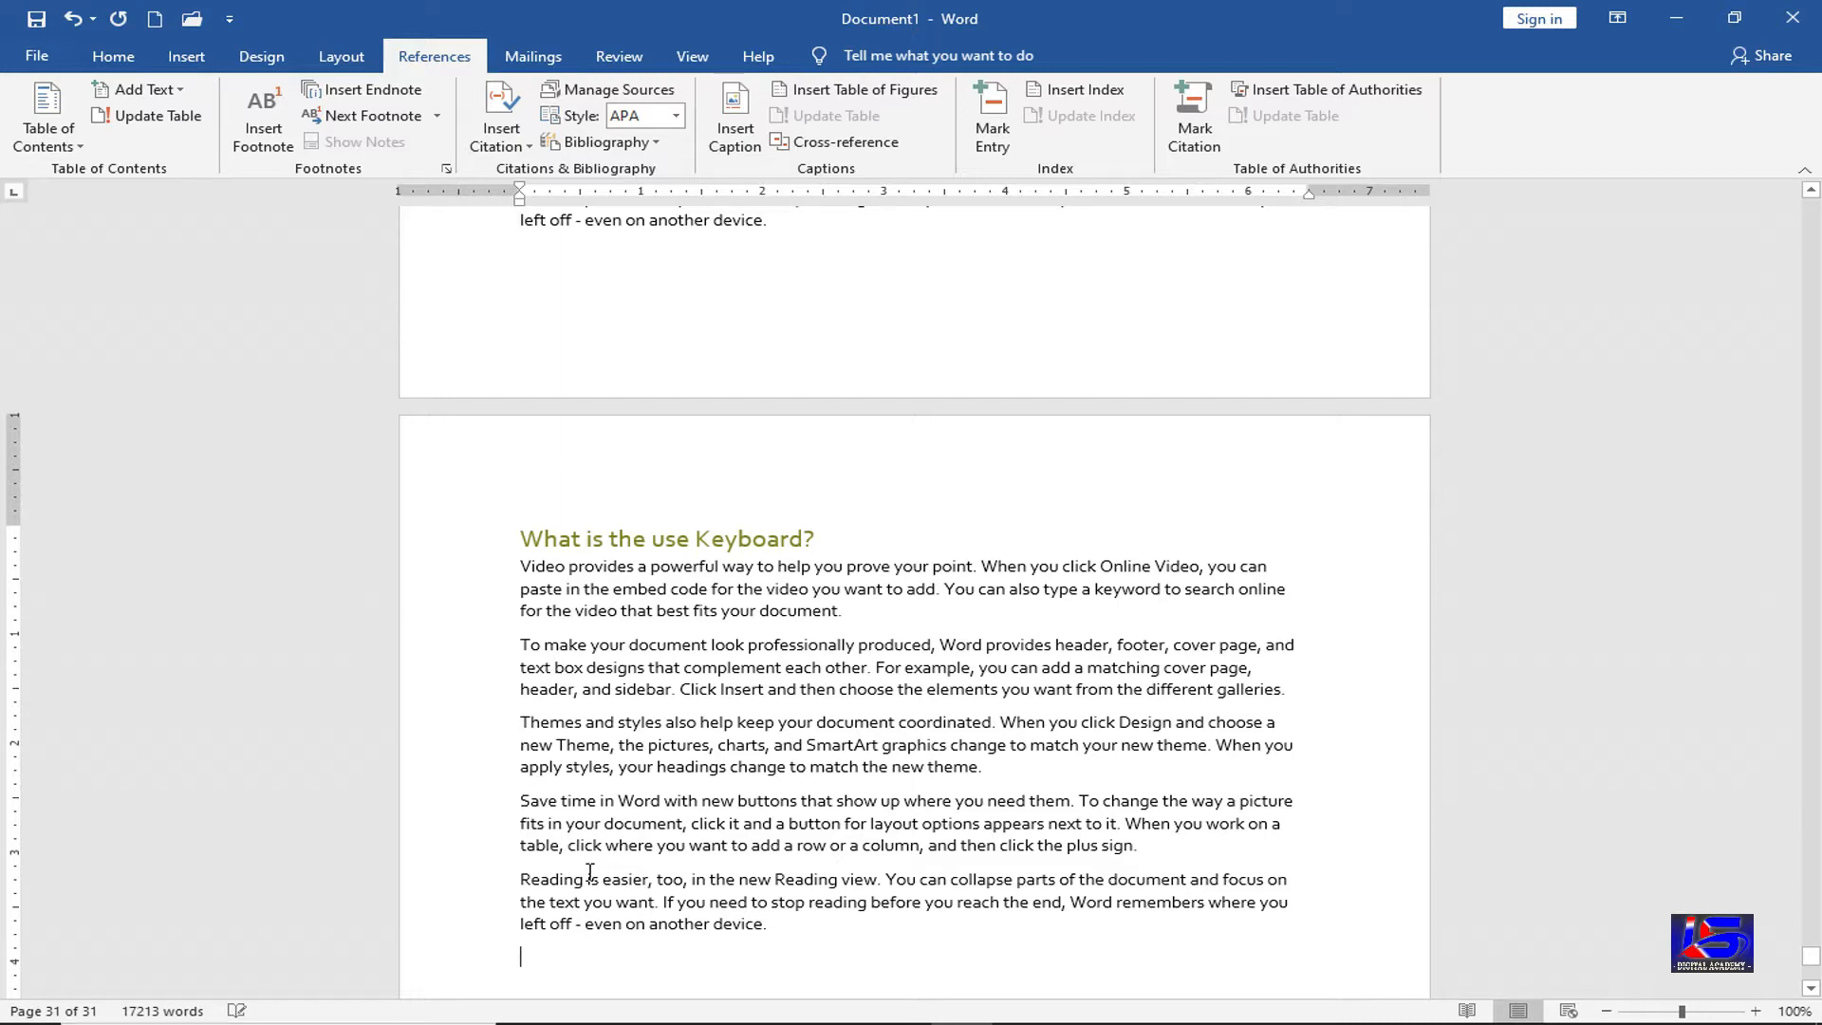
text(Video provides a powerful way to help you prove your point. When you click Online Video, you can paste in the embed code for the video you want to add. You can also type a keyword to search online for the video that best fits your document. To make your document look professionally produced, Word provides header, footer, cover page, and text box designs that complement each other. For example, you can add a matching cover page, header, and sidebar. Click Insert and then choose the elements you want from the different galleries. Themes and styles also help keep your document coordinated. When you click Design and choose a new Theme, the pictures, charts, and SmartArt graphics change to match your new theme. When you apply styles, your headings change to match the new theme. Save time in Word with new buttons that show up where you need them. To change the way a picture fits in your document, click it and a button for layout options appears next to it. When you work on a table, click where you want to add a row or a column, and then click the plus sign. Reading is easier, too, in the new Reading view. You can collapse parts of the document and focus on the text you want. If you need to stop reading before you reach the end, Word remembers where you left off - even on another device.)
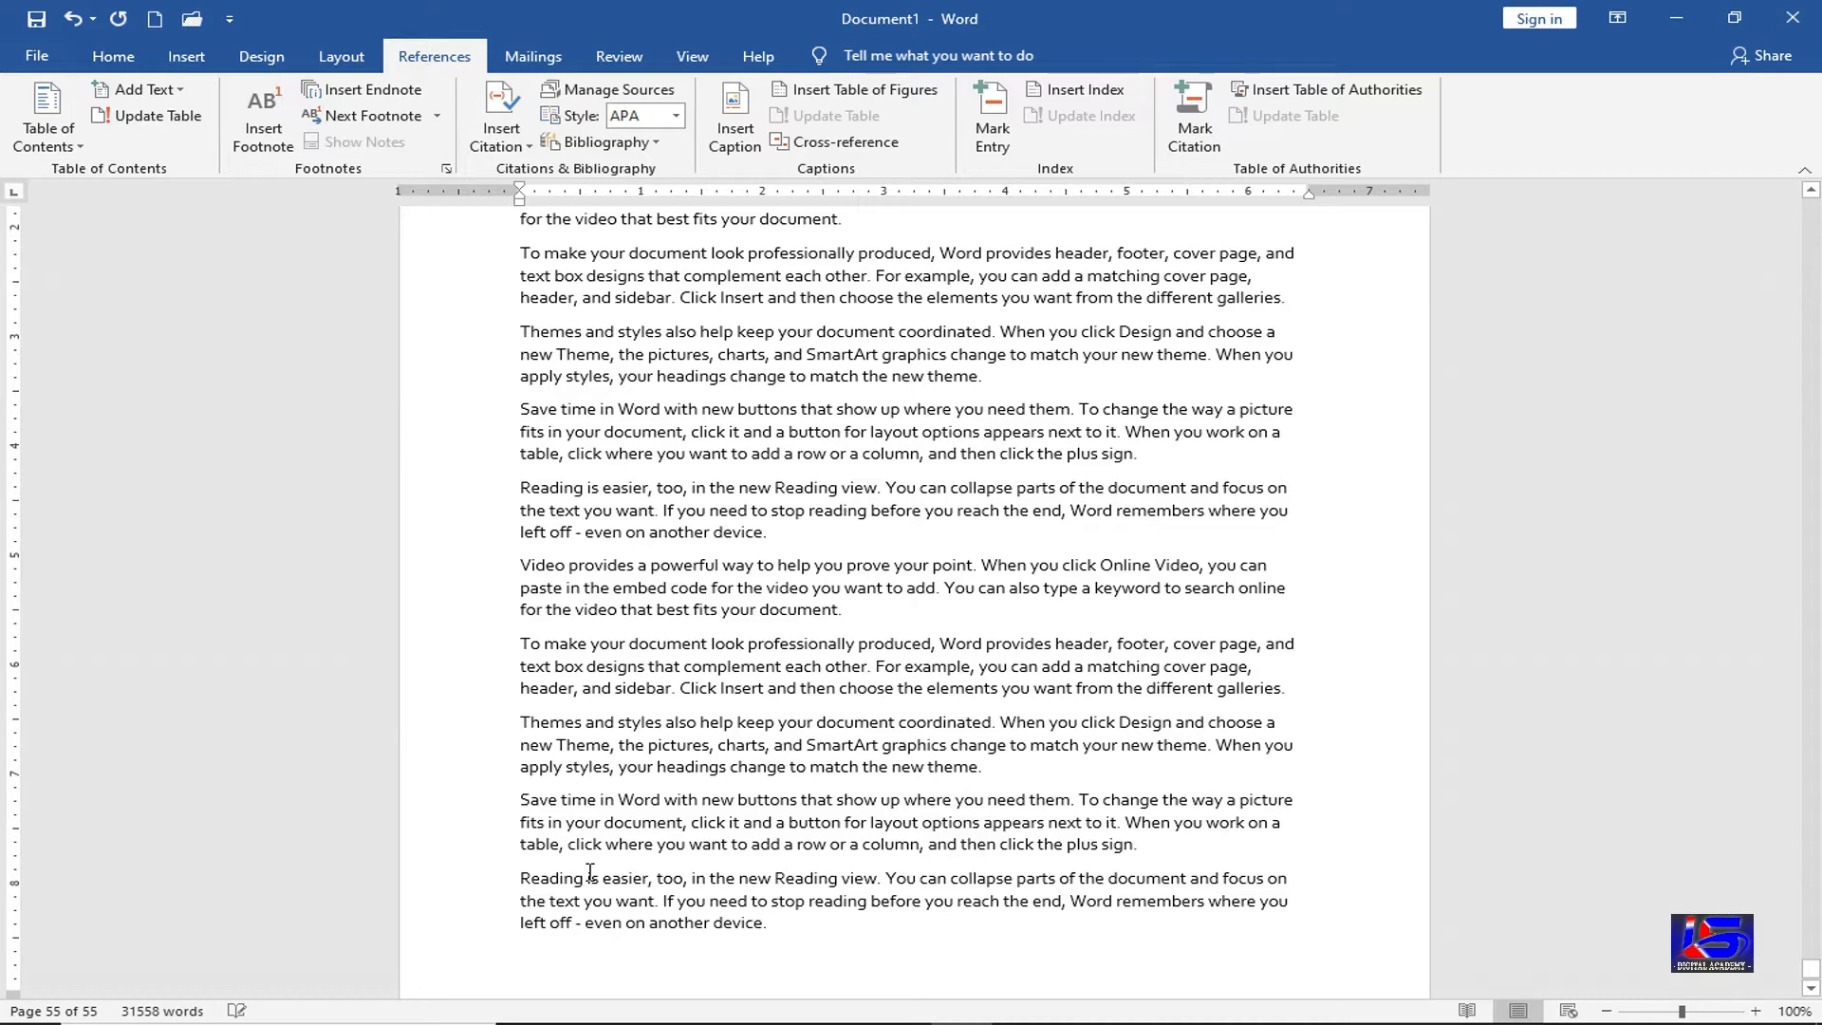
key(ctrl+Return)
Add the level 1 heading 'What is the use Mouse?' on the new page with pasted sample paragraphs
click(184, 92)
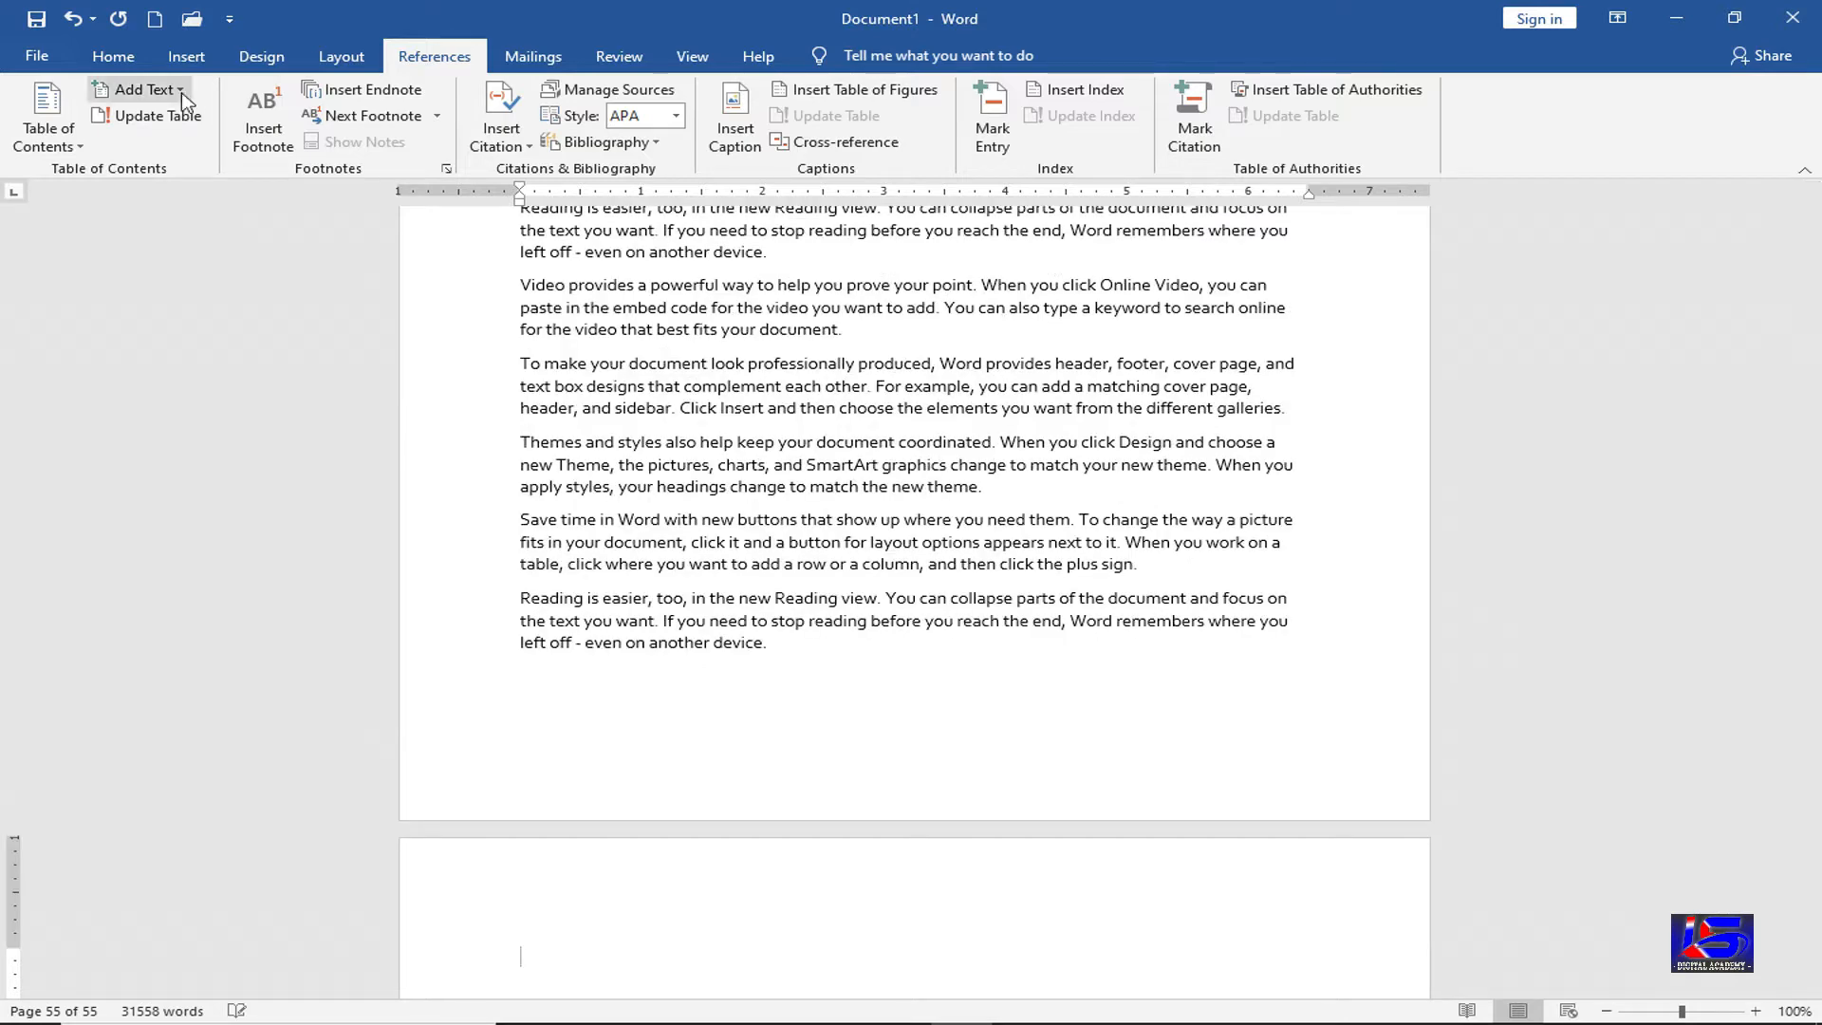
click(153, 145)
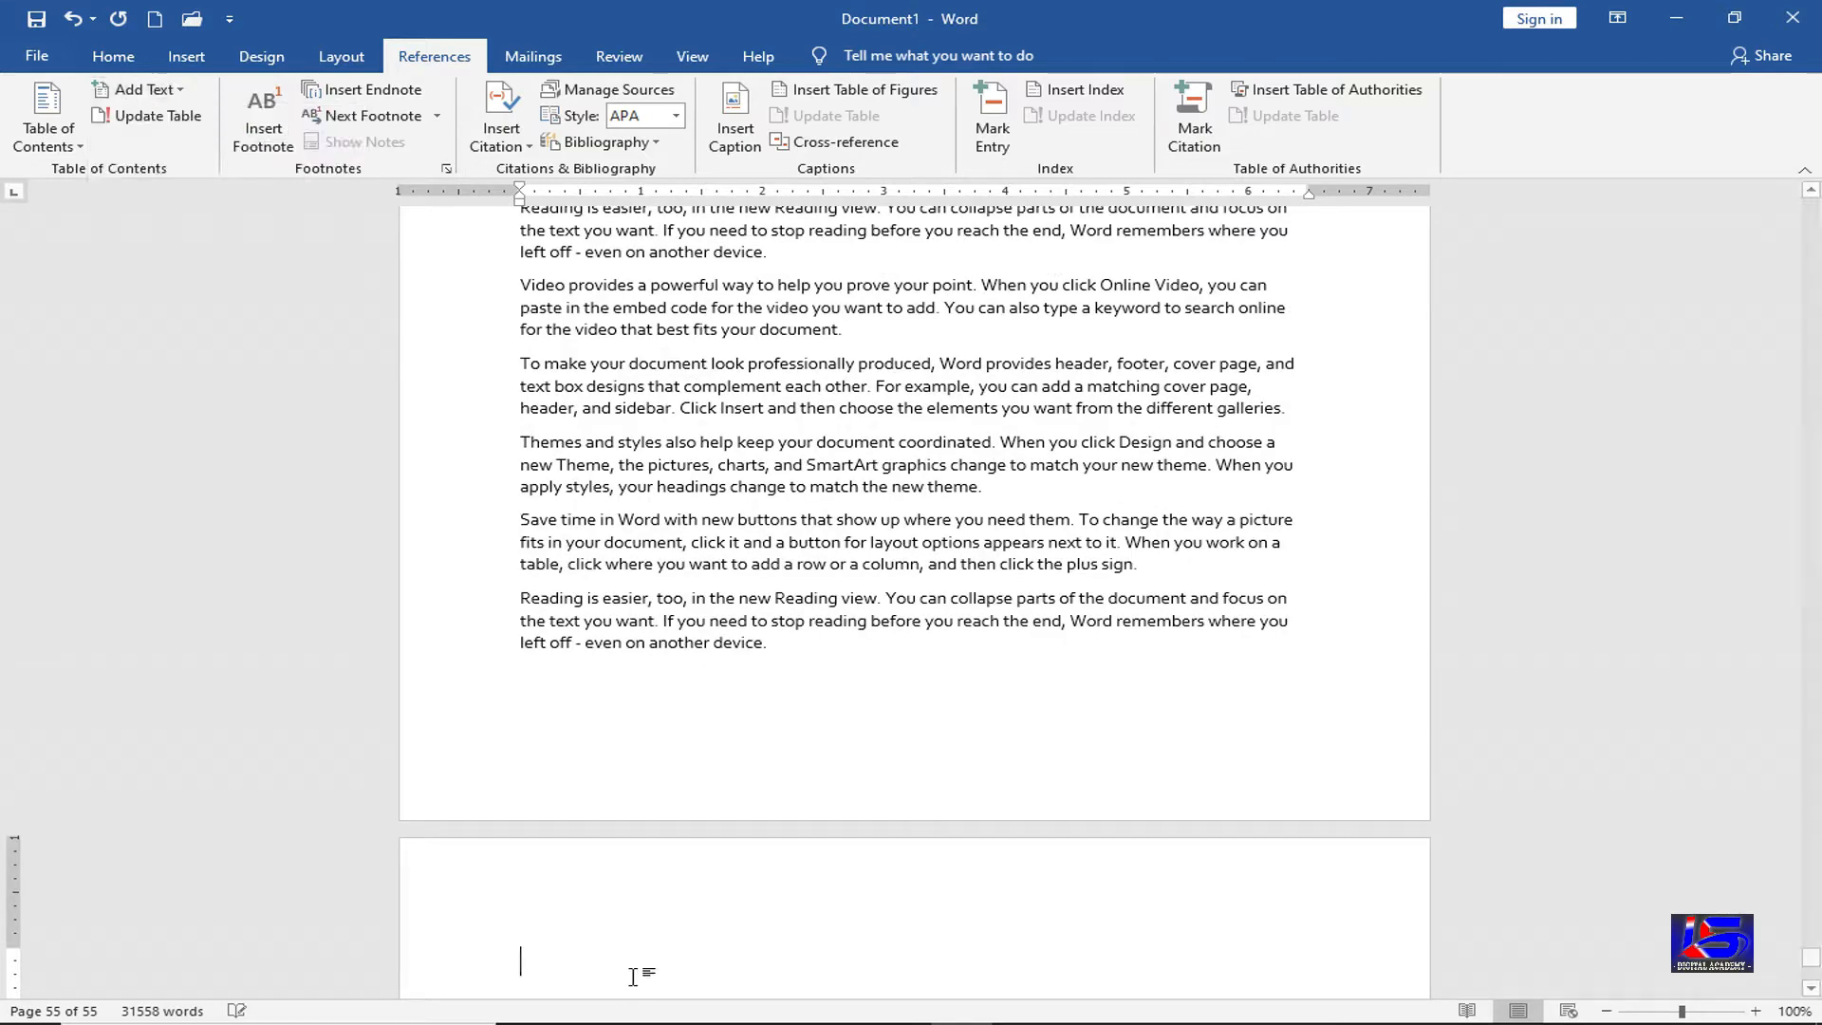
text(W)
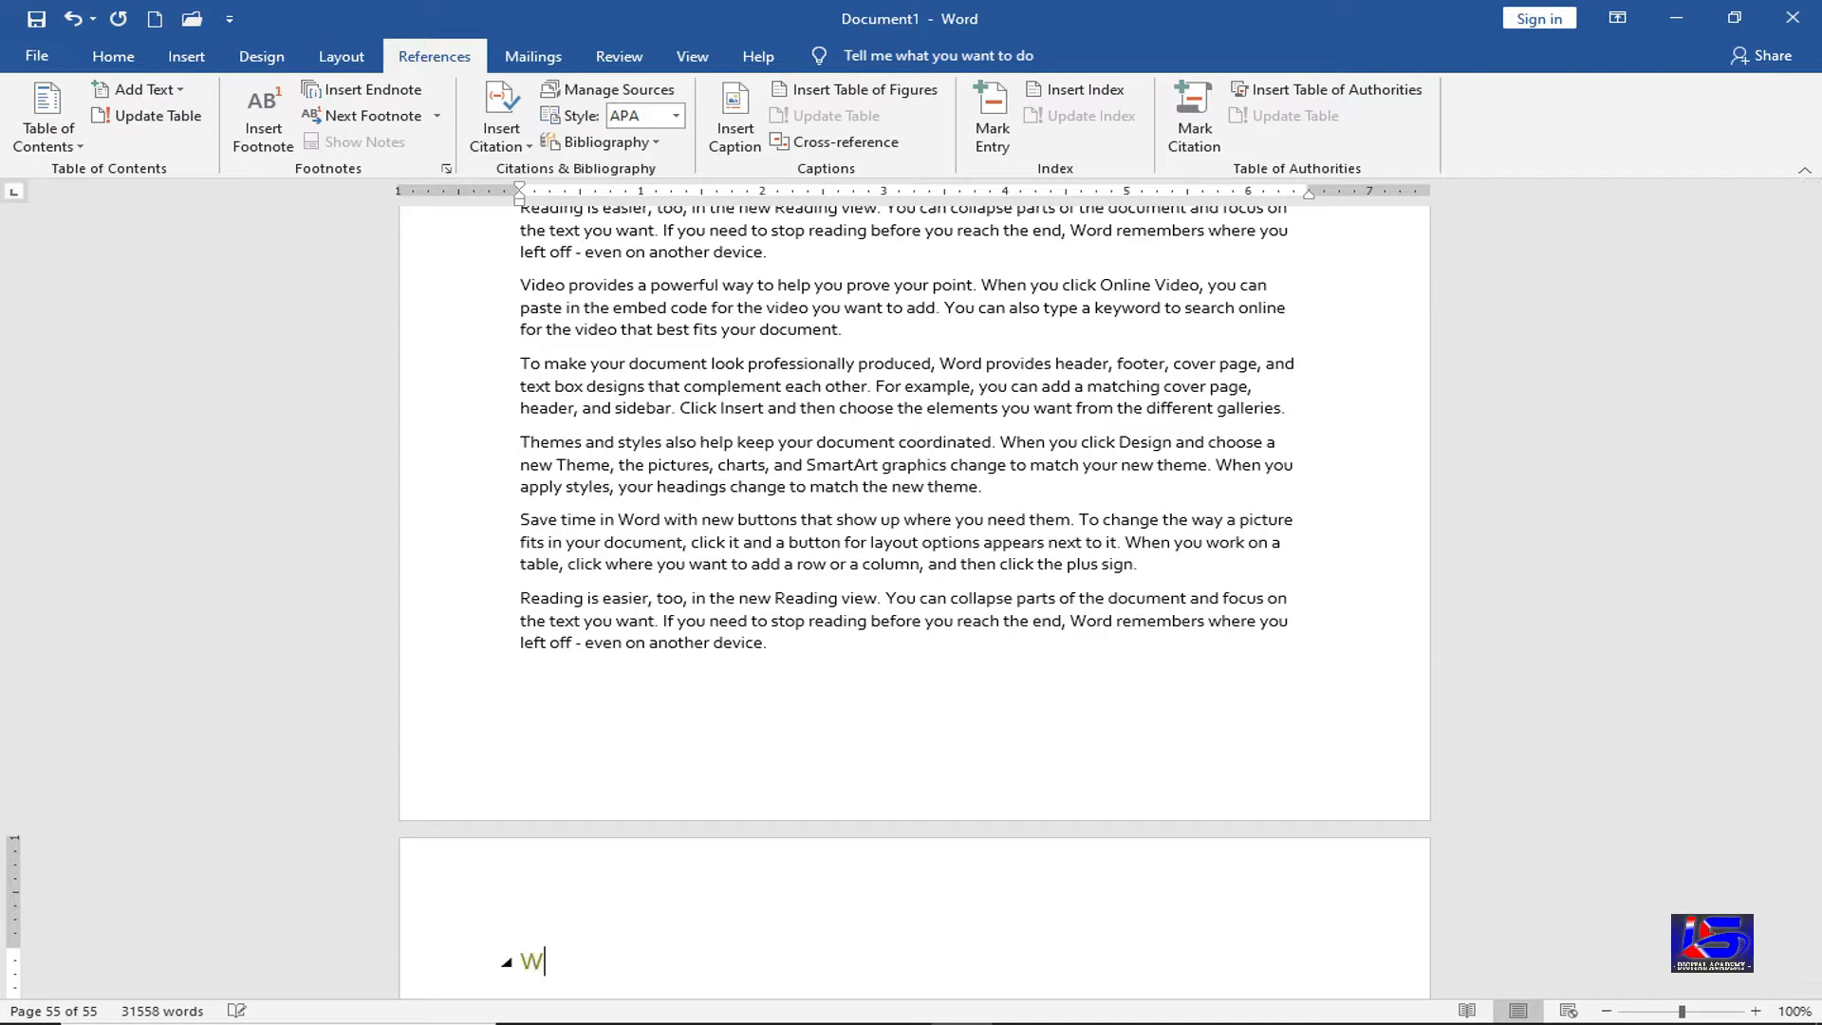
text(hat is the u)
text(se Mouse?)
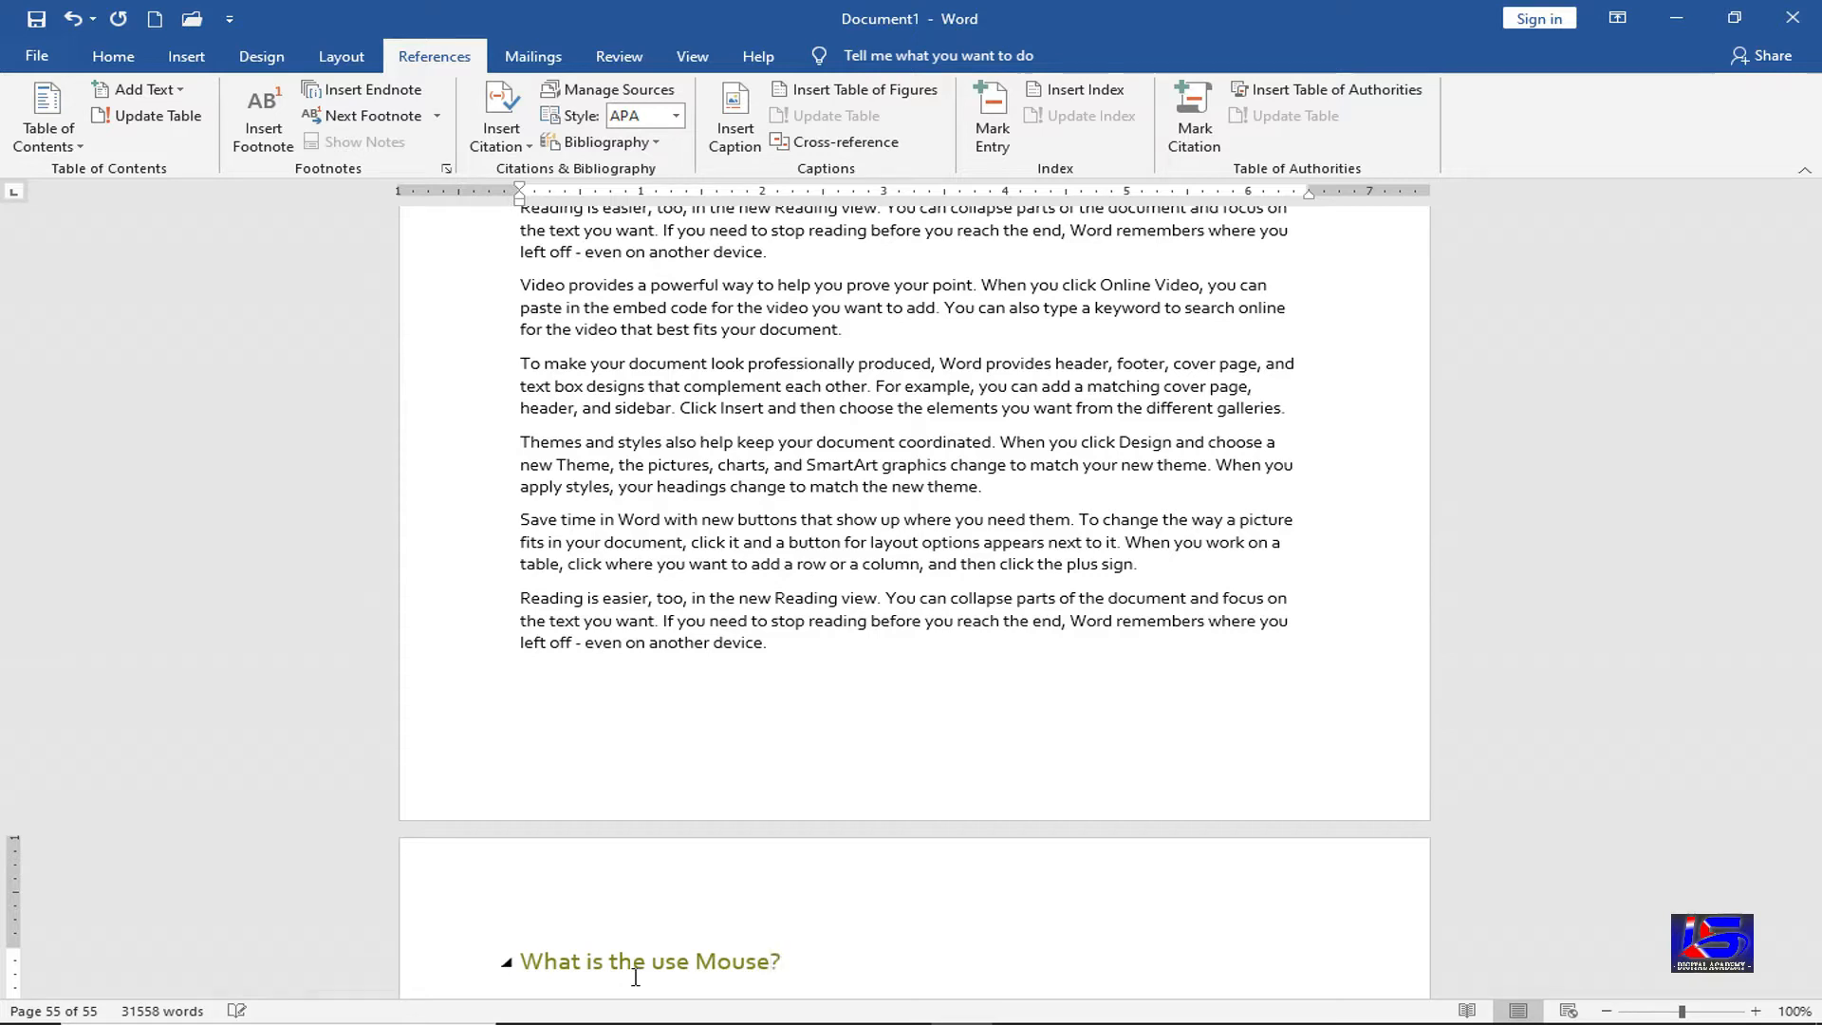
key(Return)
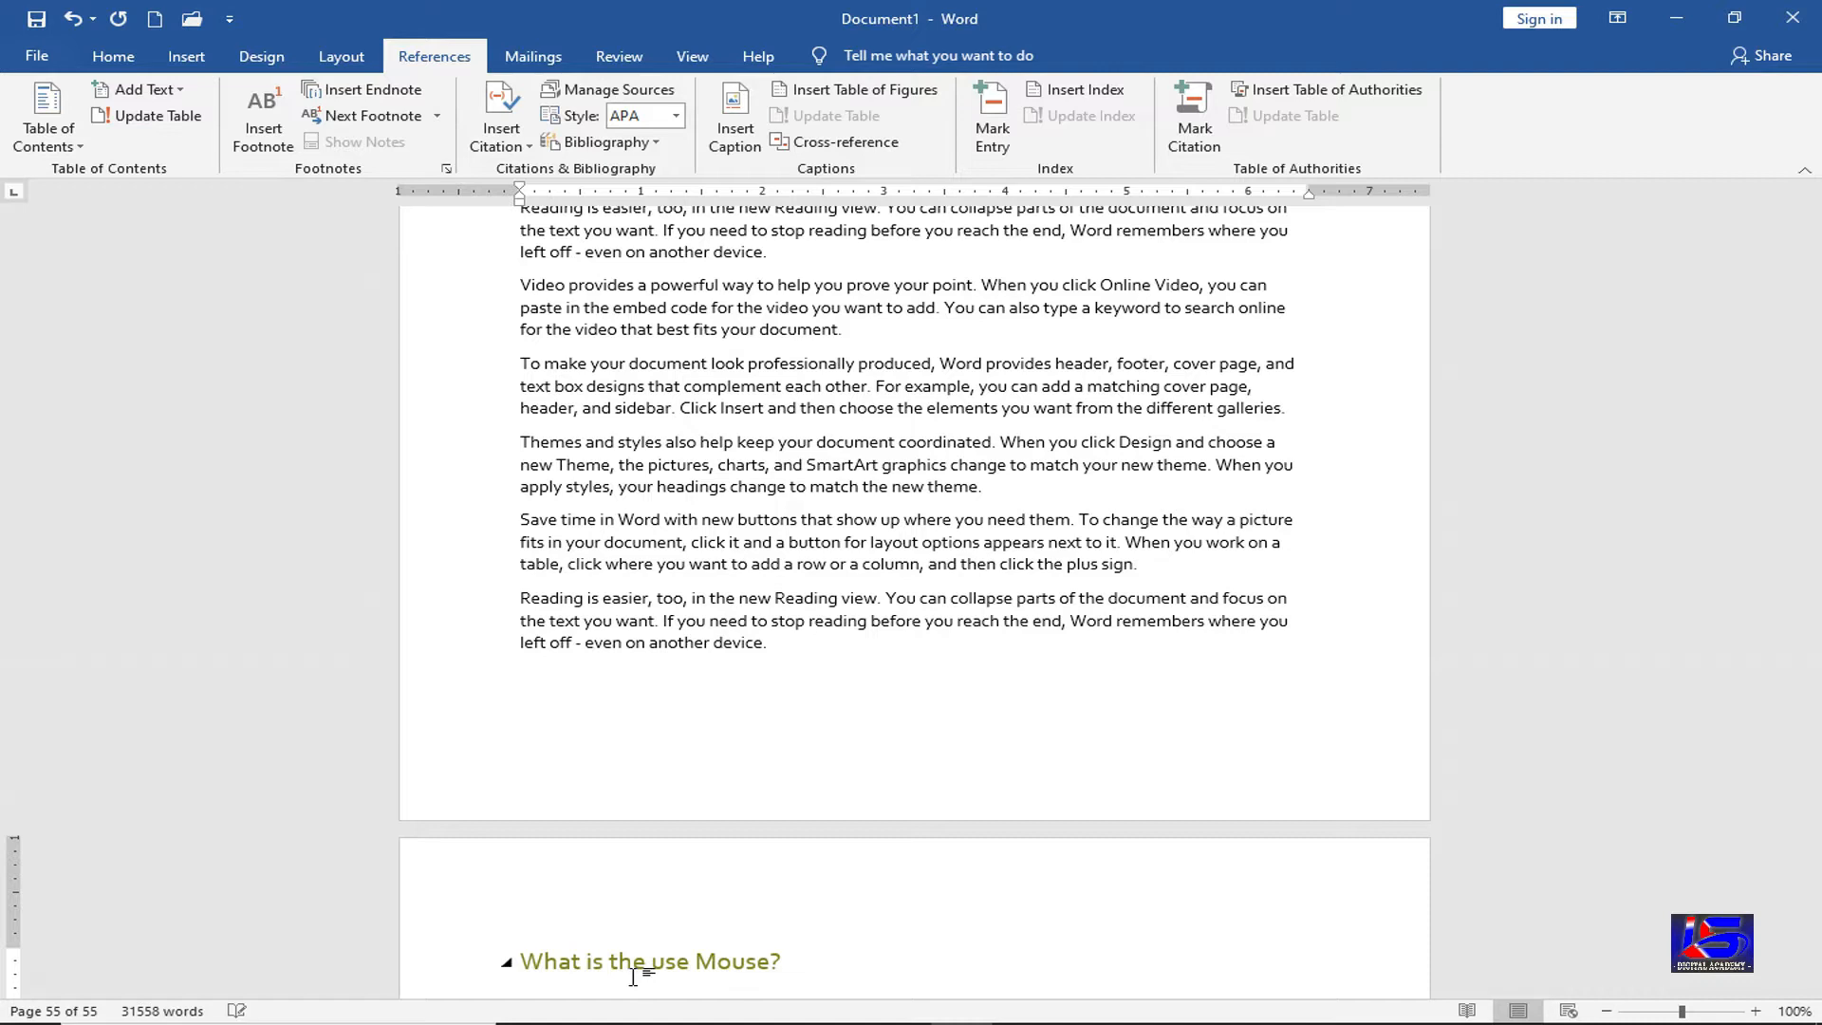
key(ctrl+v)
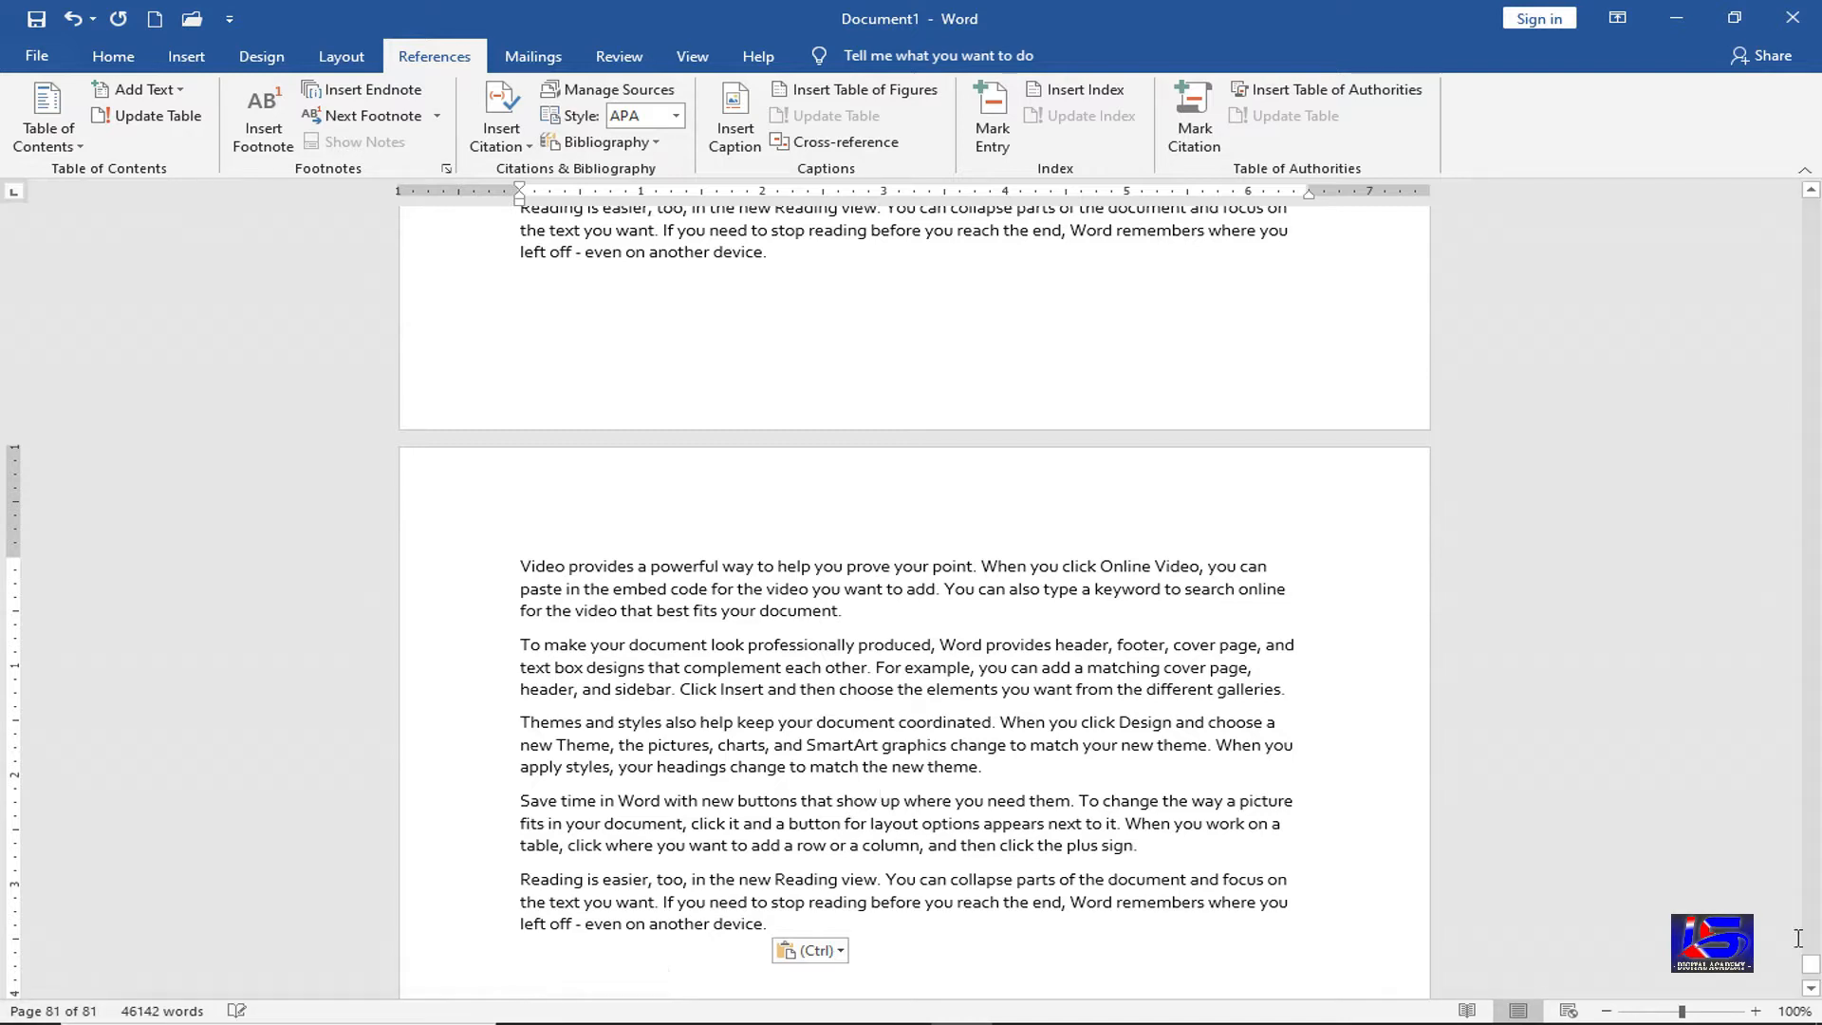
drag(1811, 963, 1819, 206)
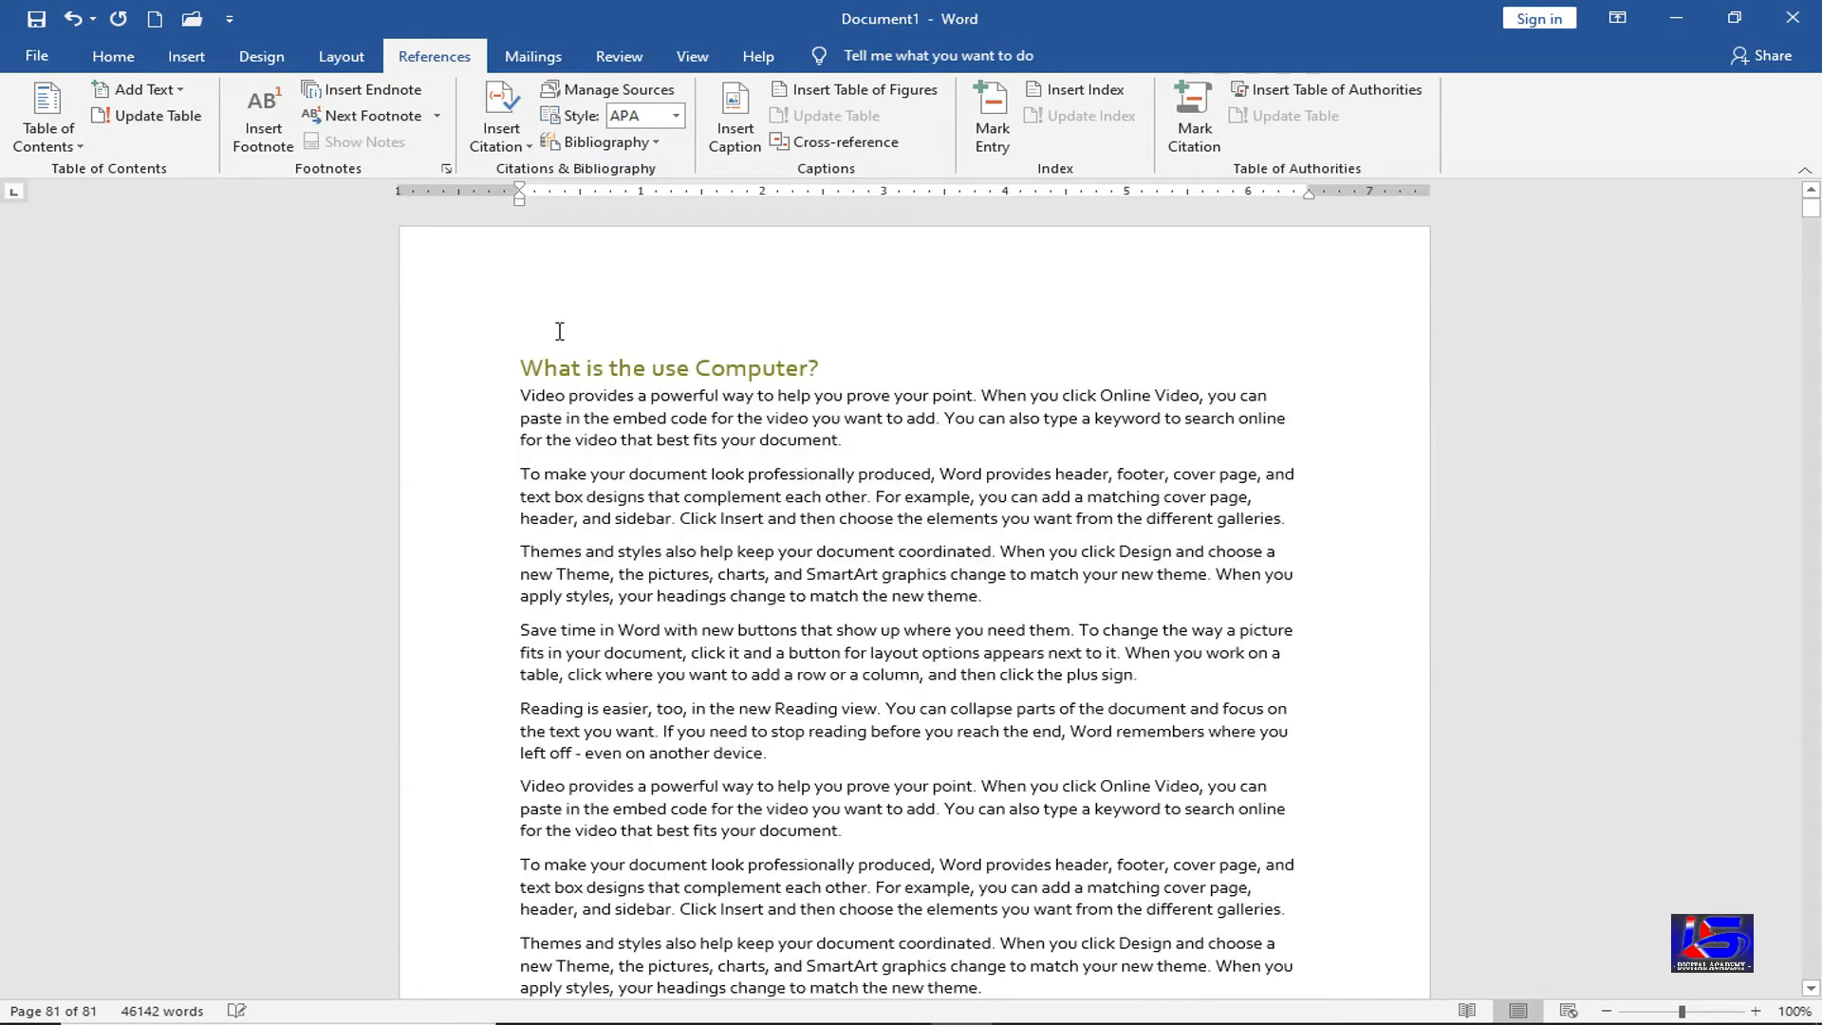
Insert a blank first page before the Computer heading and show the Table of Contents gallery there
click(560, 331)
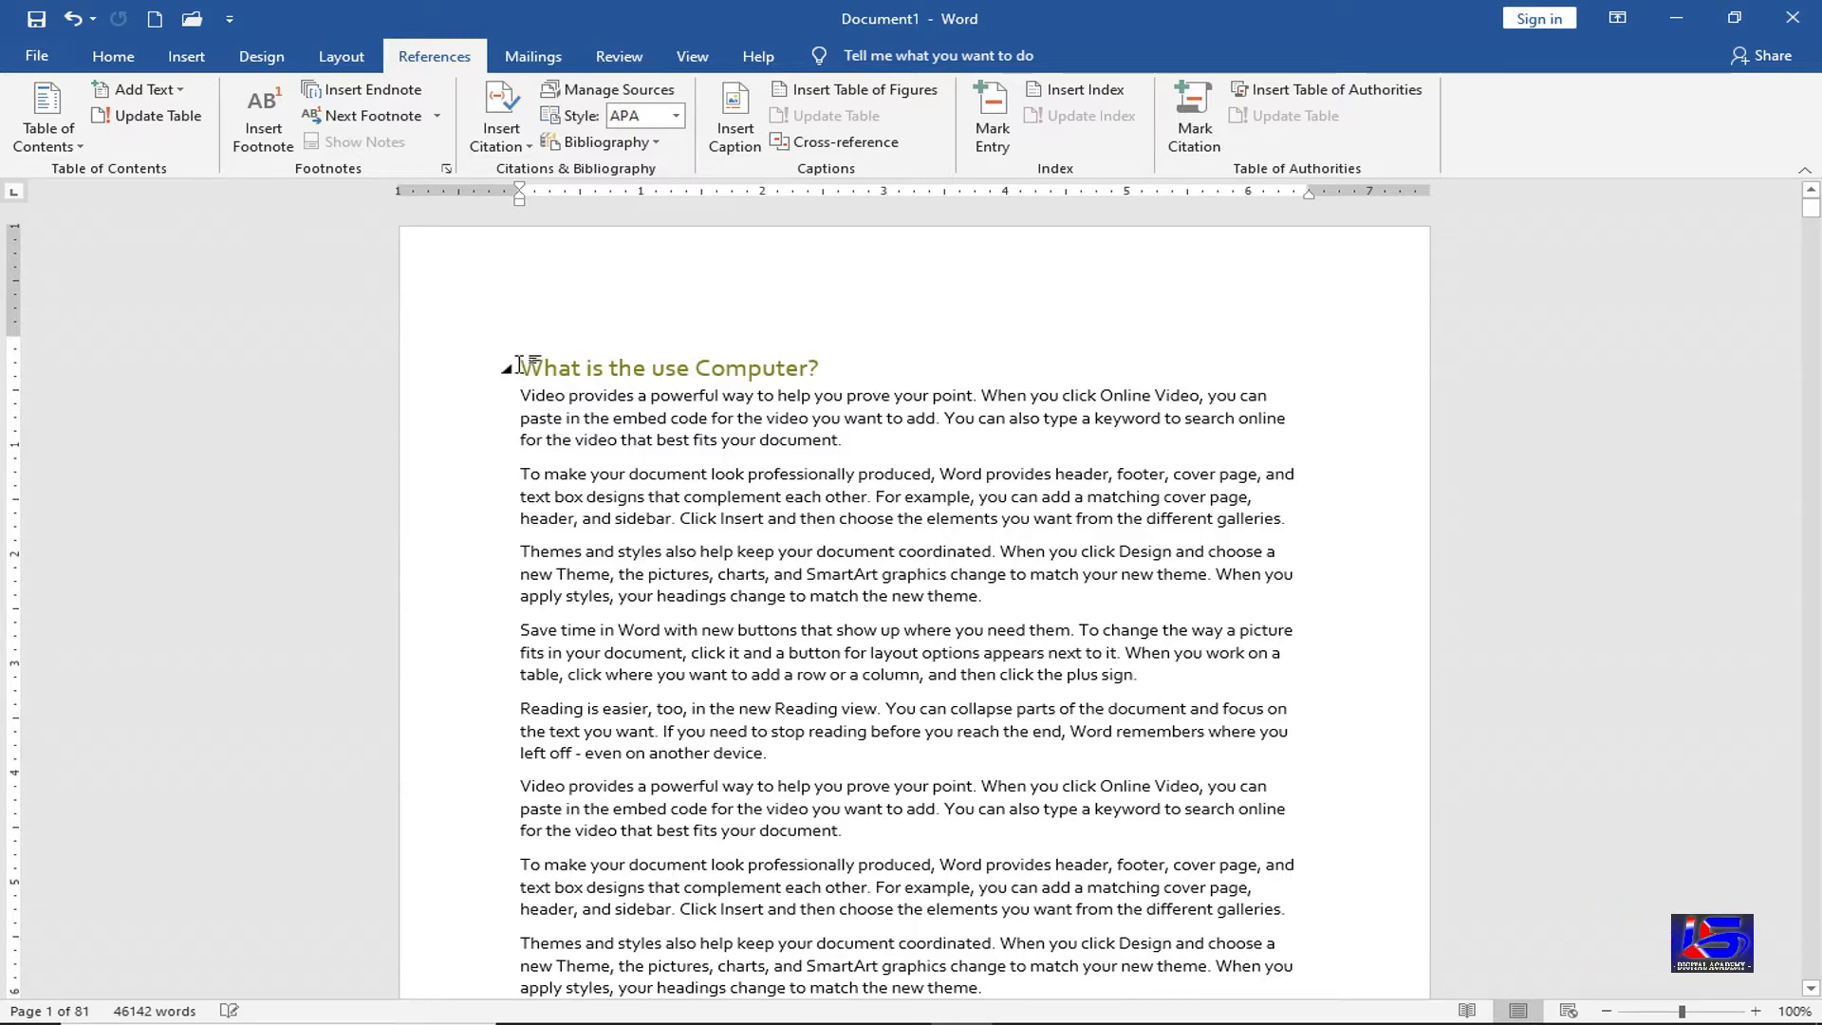
key(ctrl+Return)
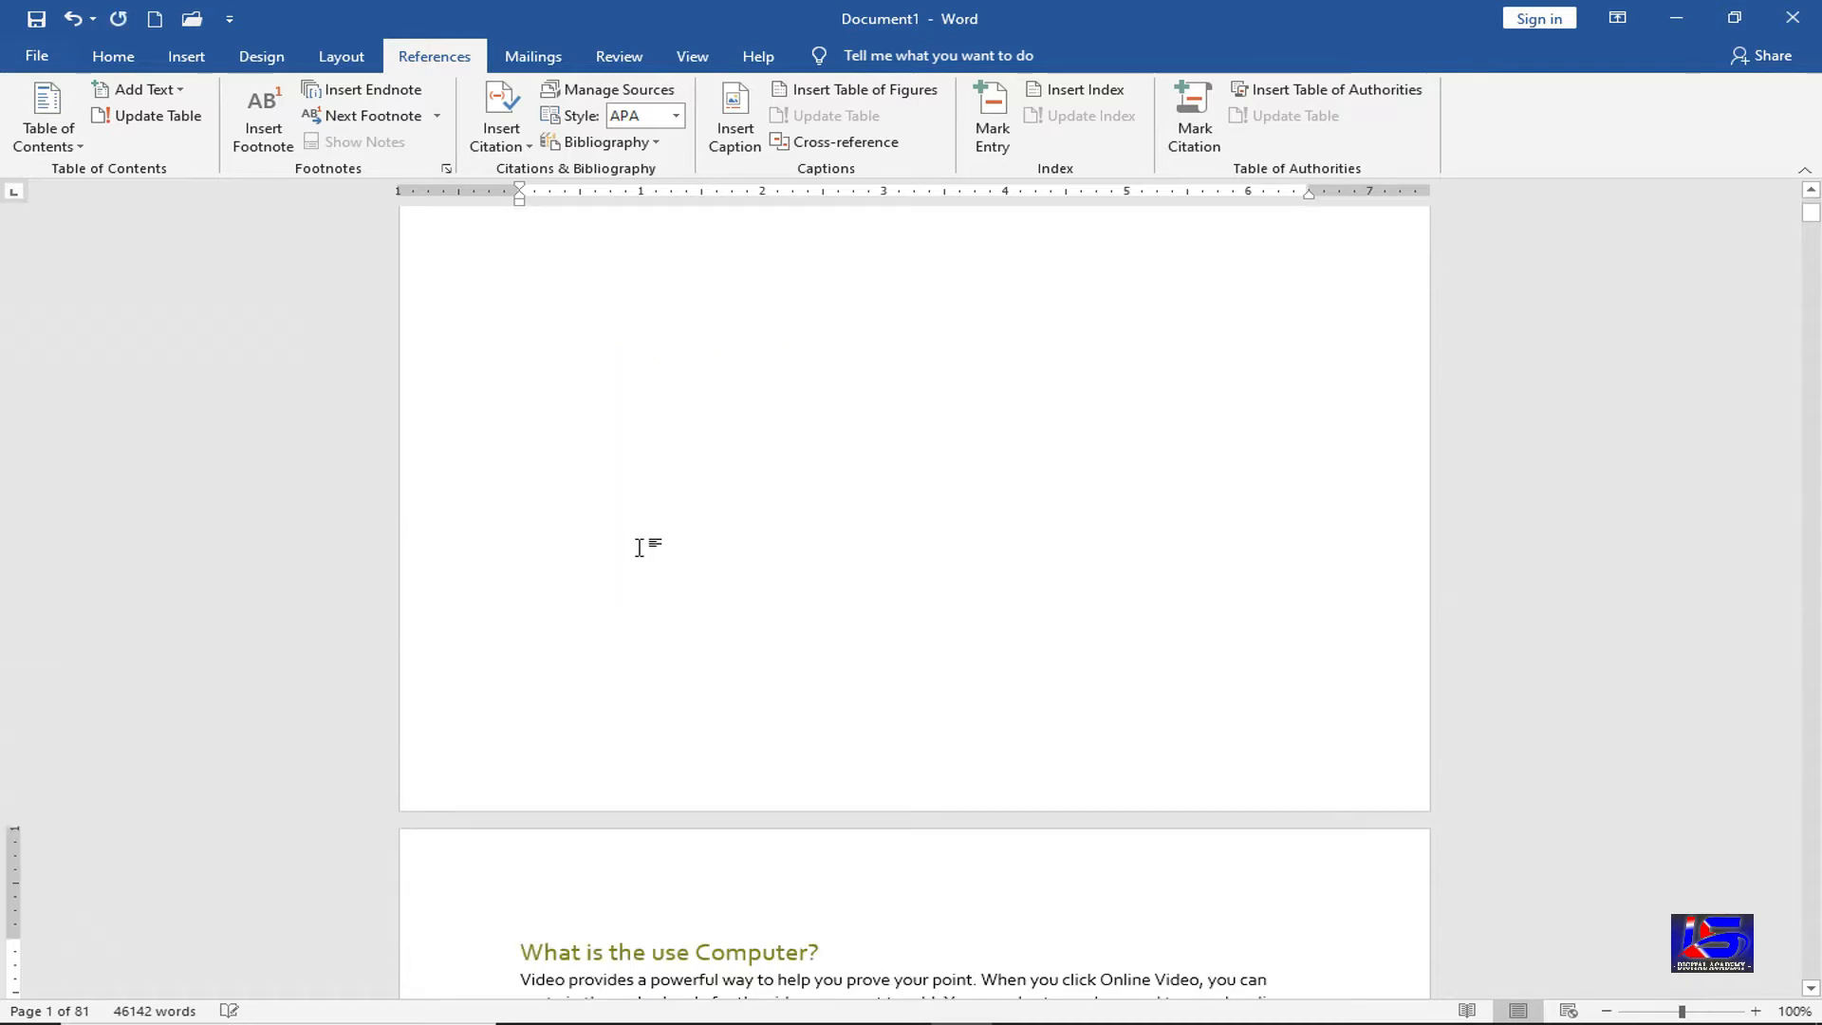
scroll(640, 547, up, 3)
scroll(640, 528, up, 1)
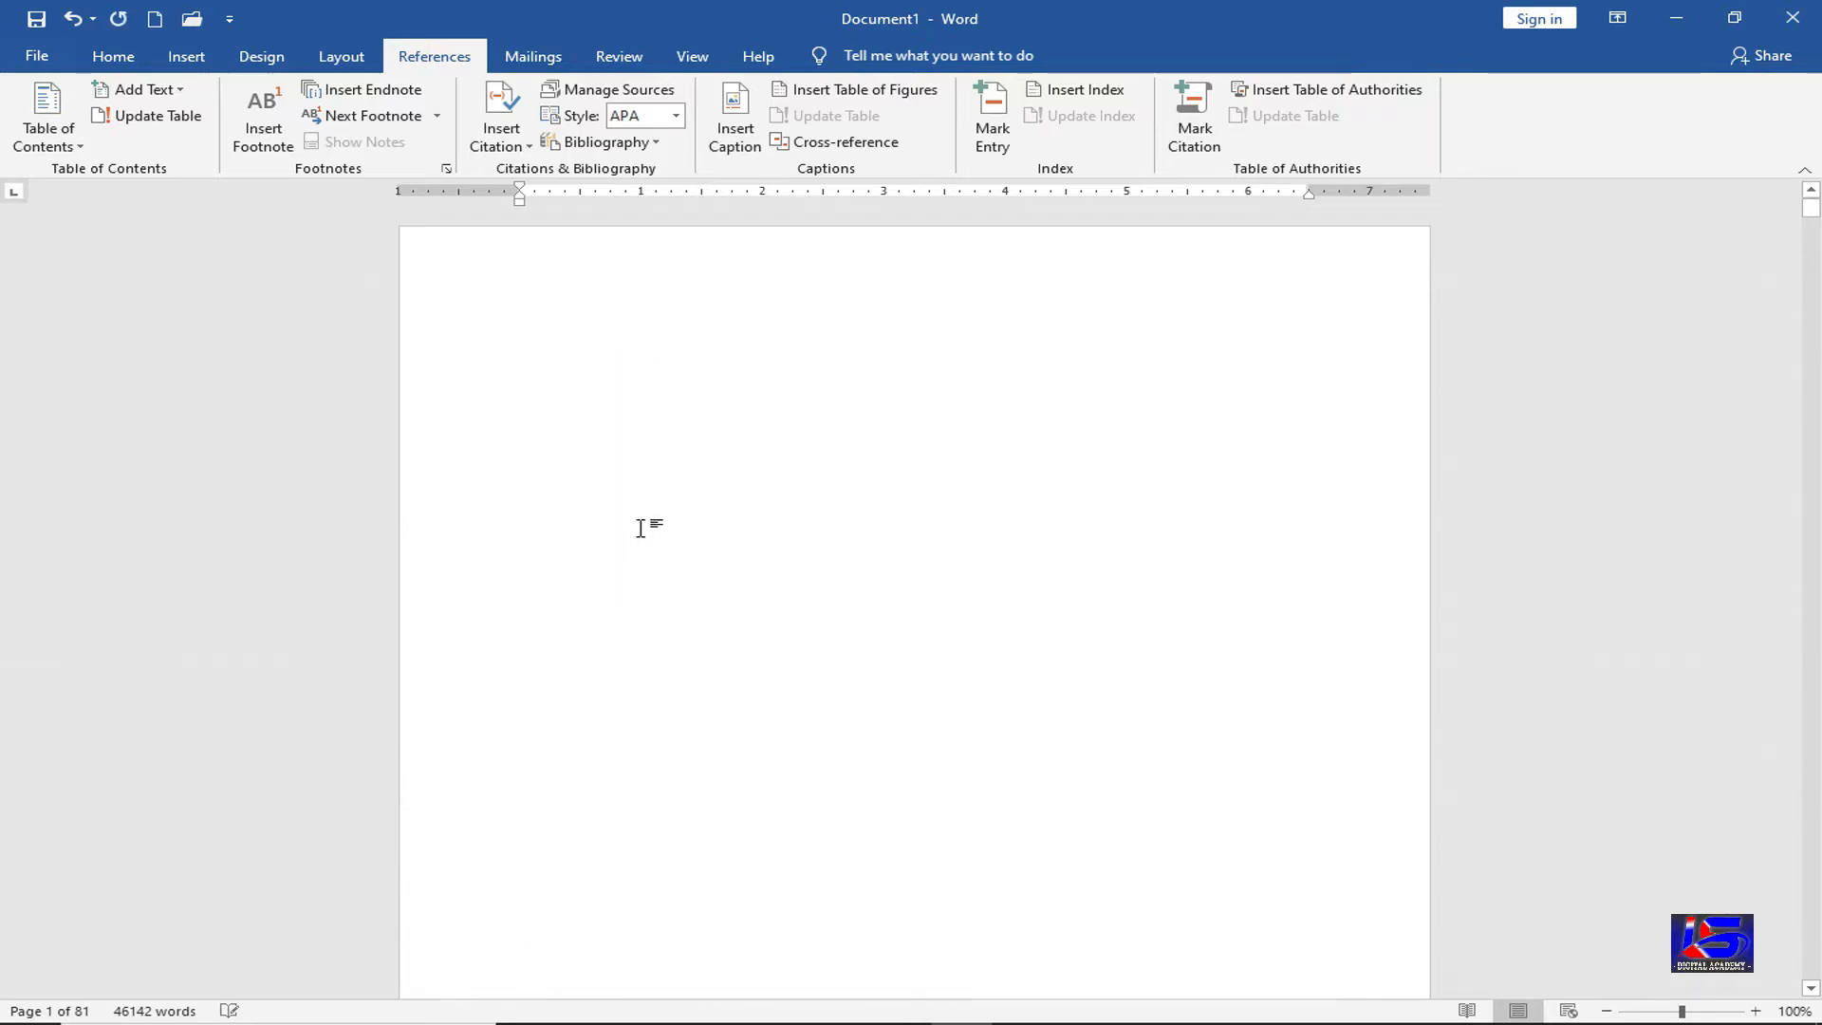
click(582, 333)
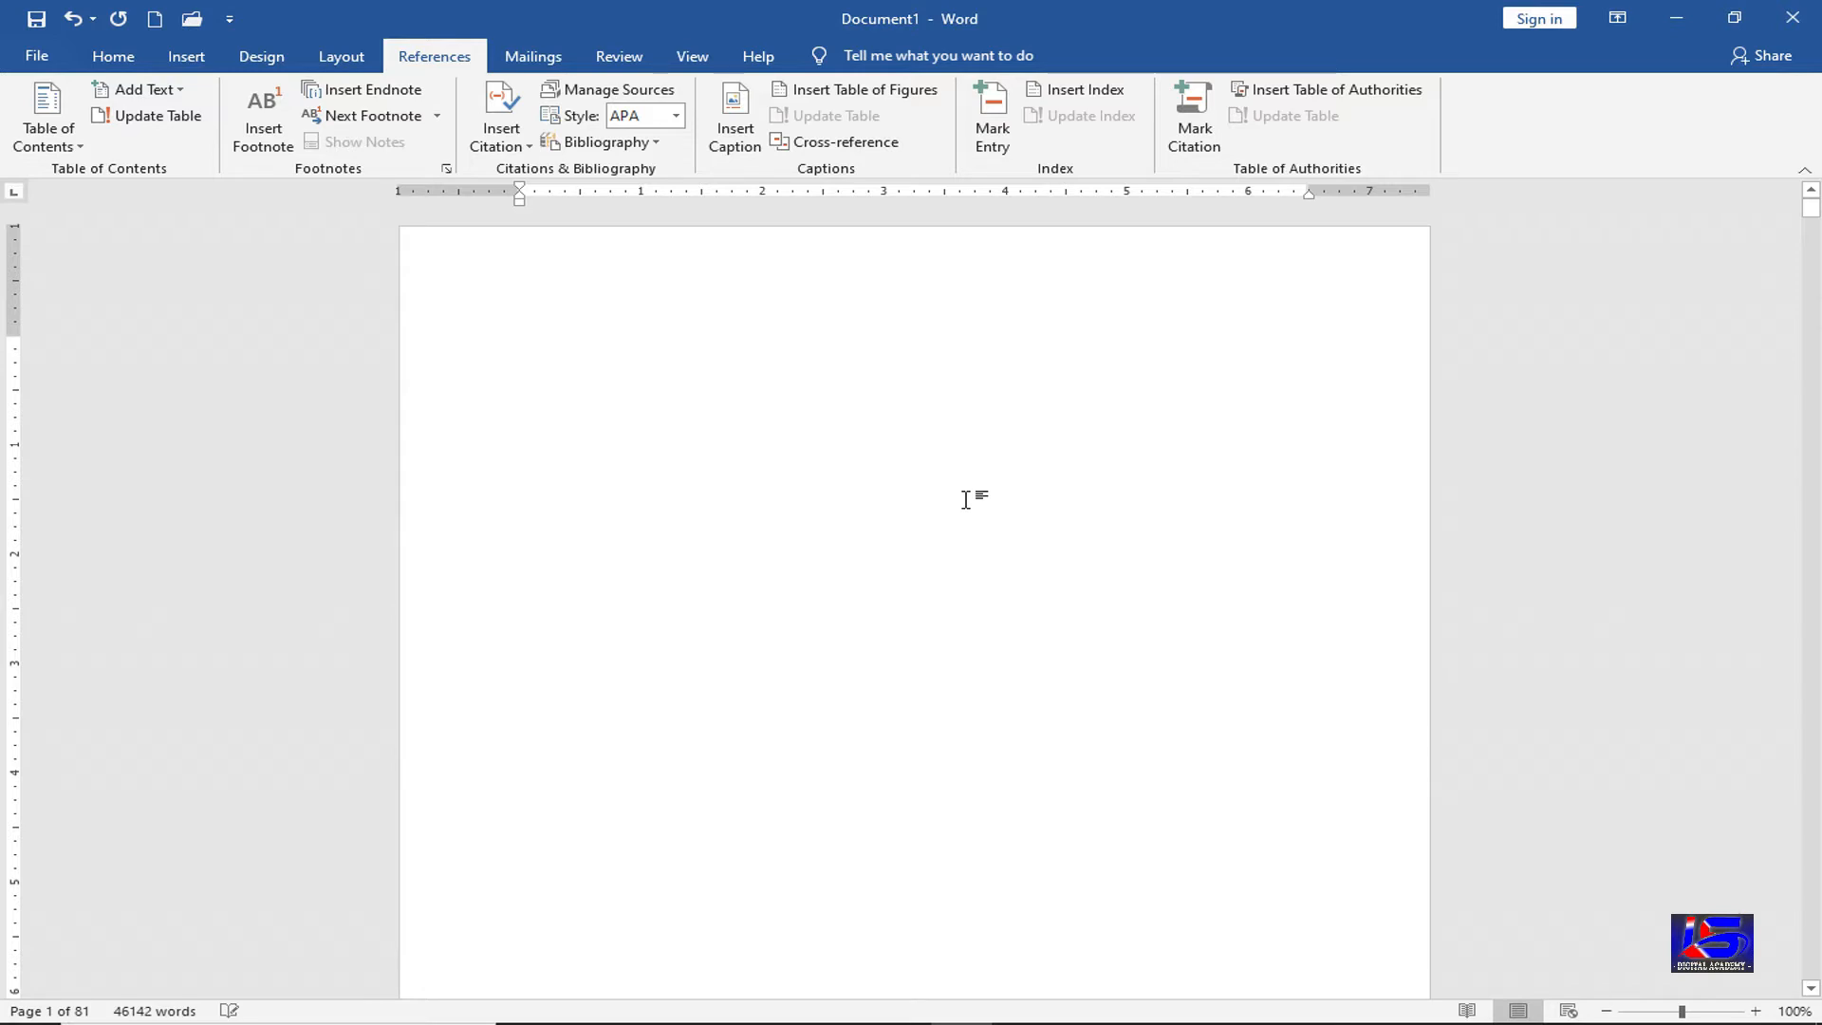
click(67, 146)
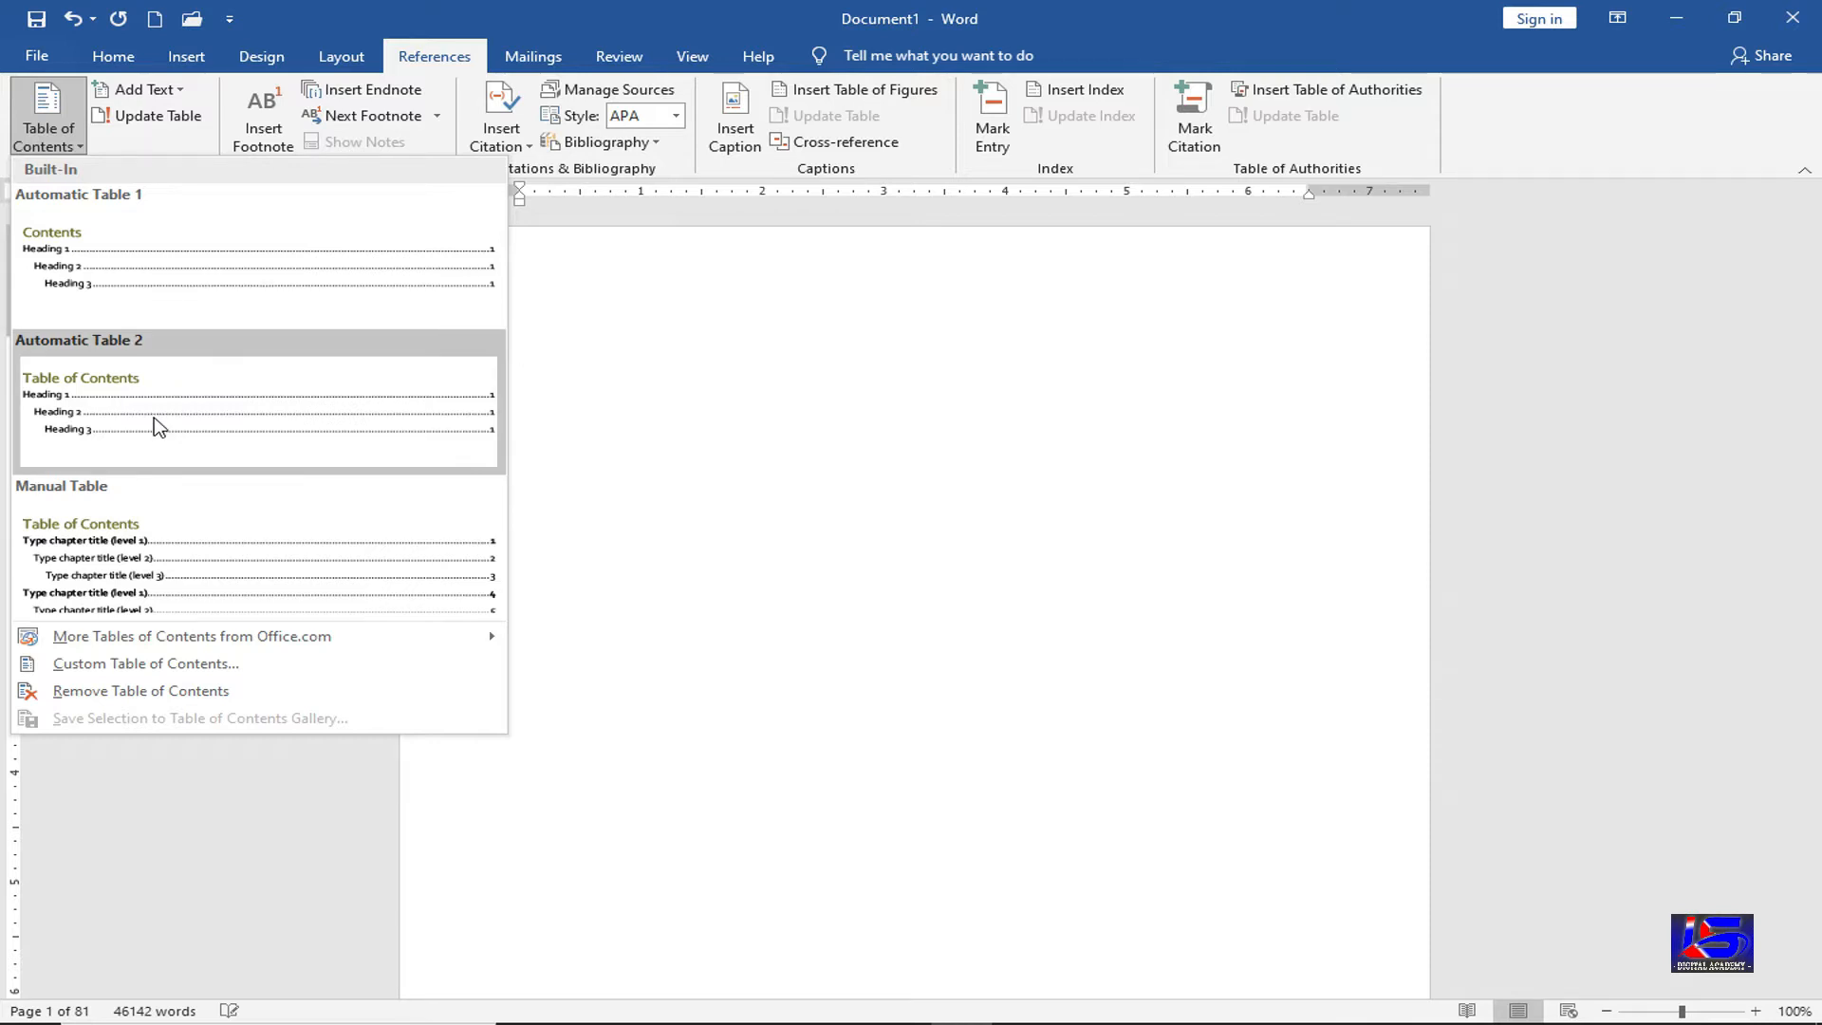
Insert Automatic Table 1, listing Computer, Keyboard and Mouse at pages 2, 32 and 57
click(268, 268)
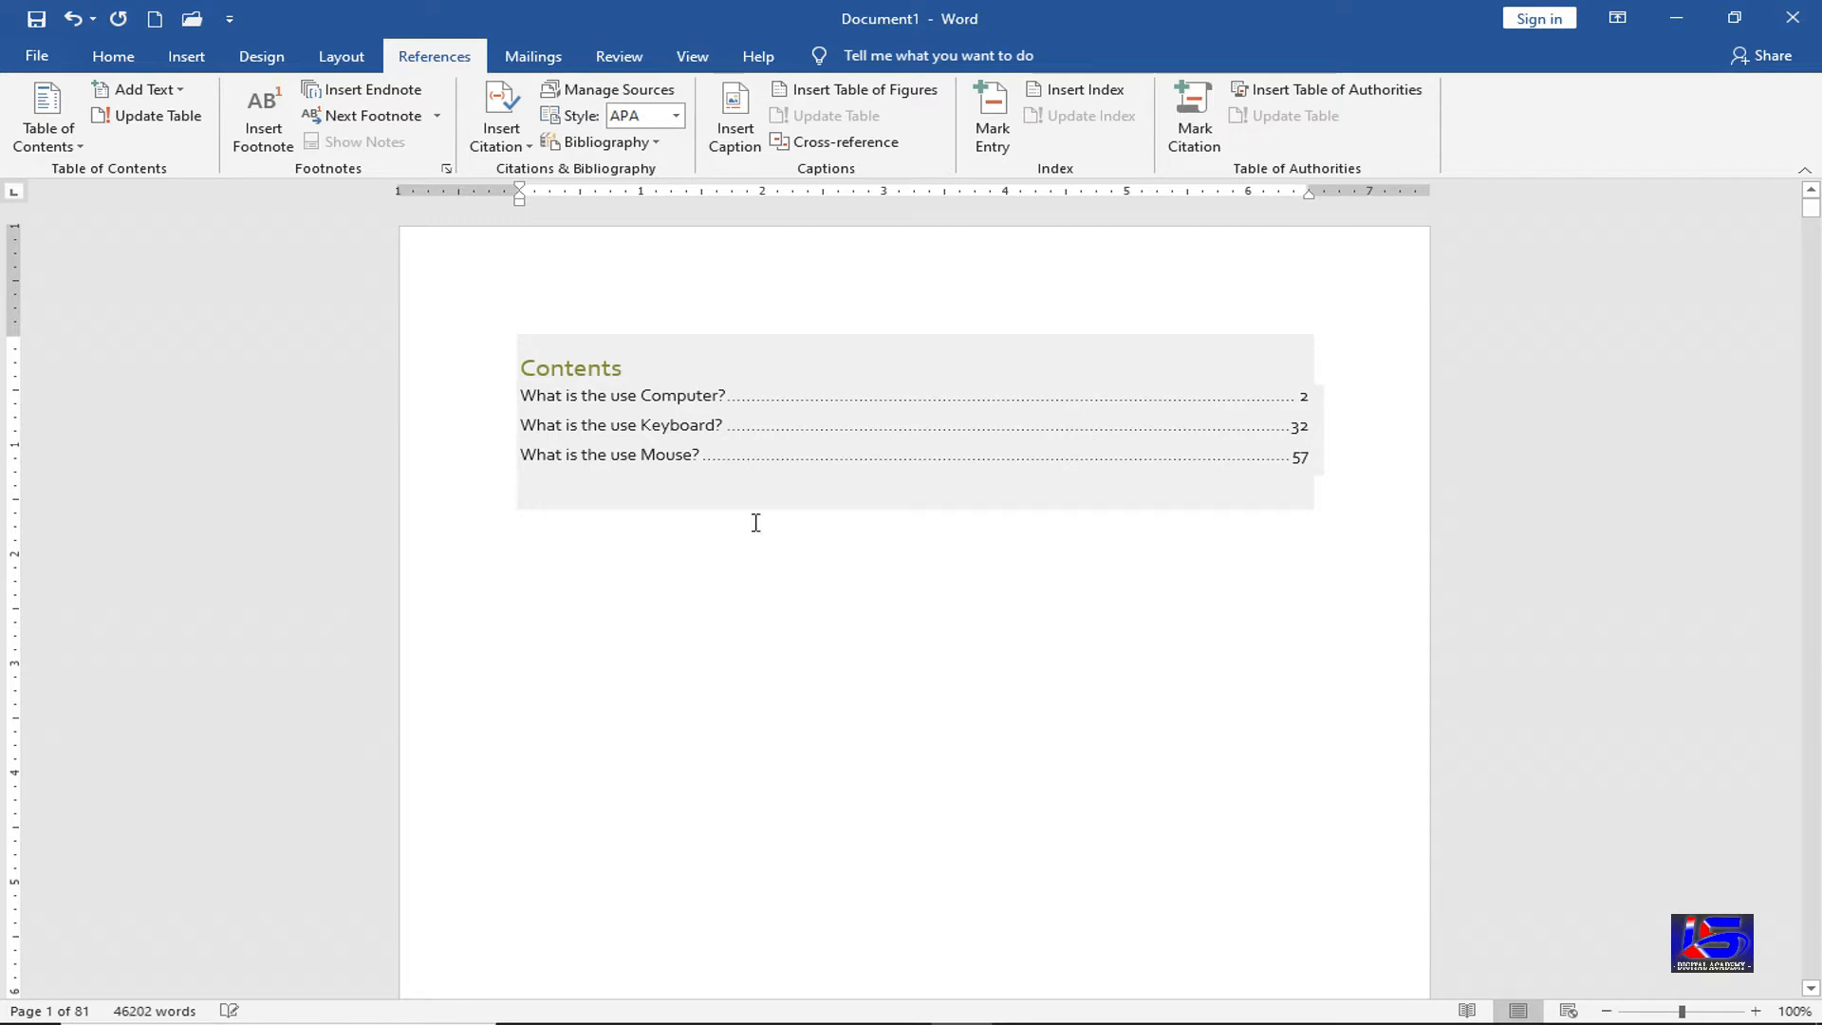
click(765, 422)
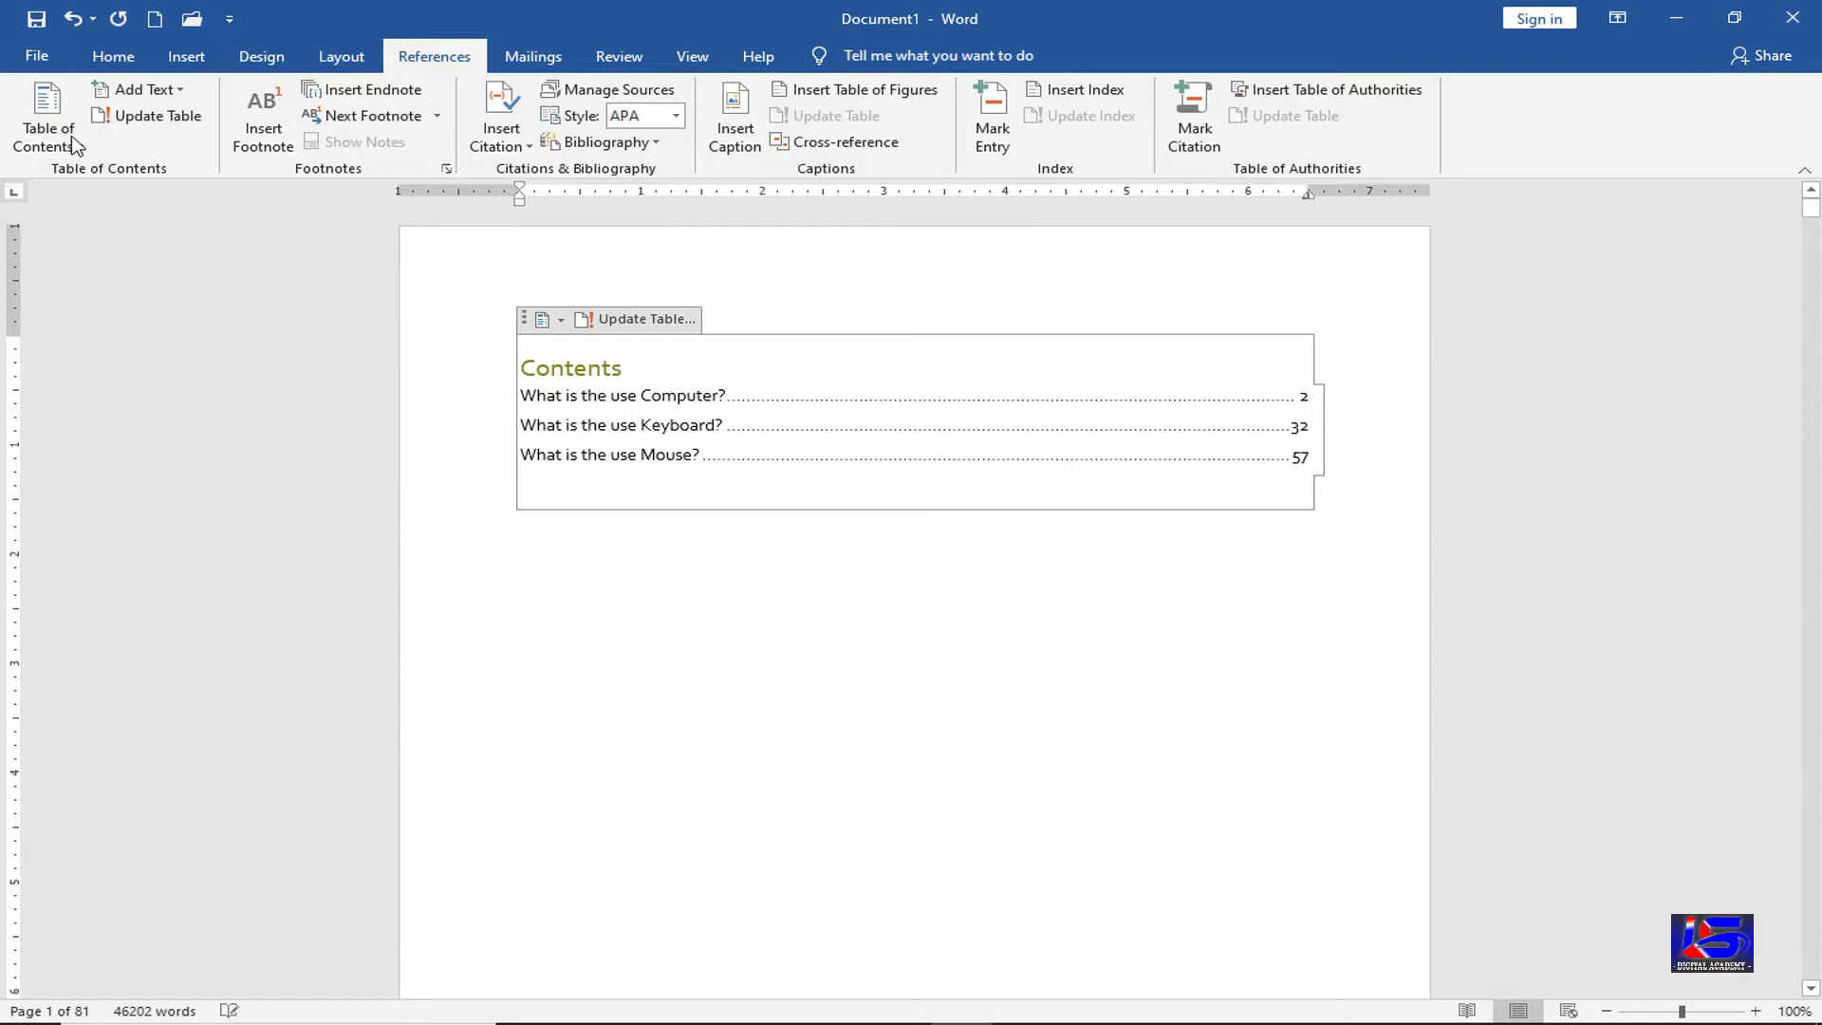
click(48, 124)
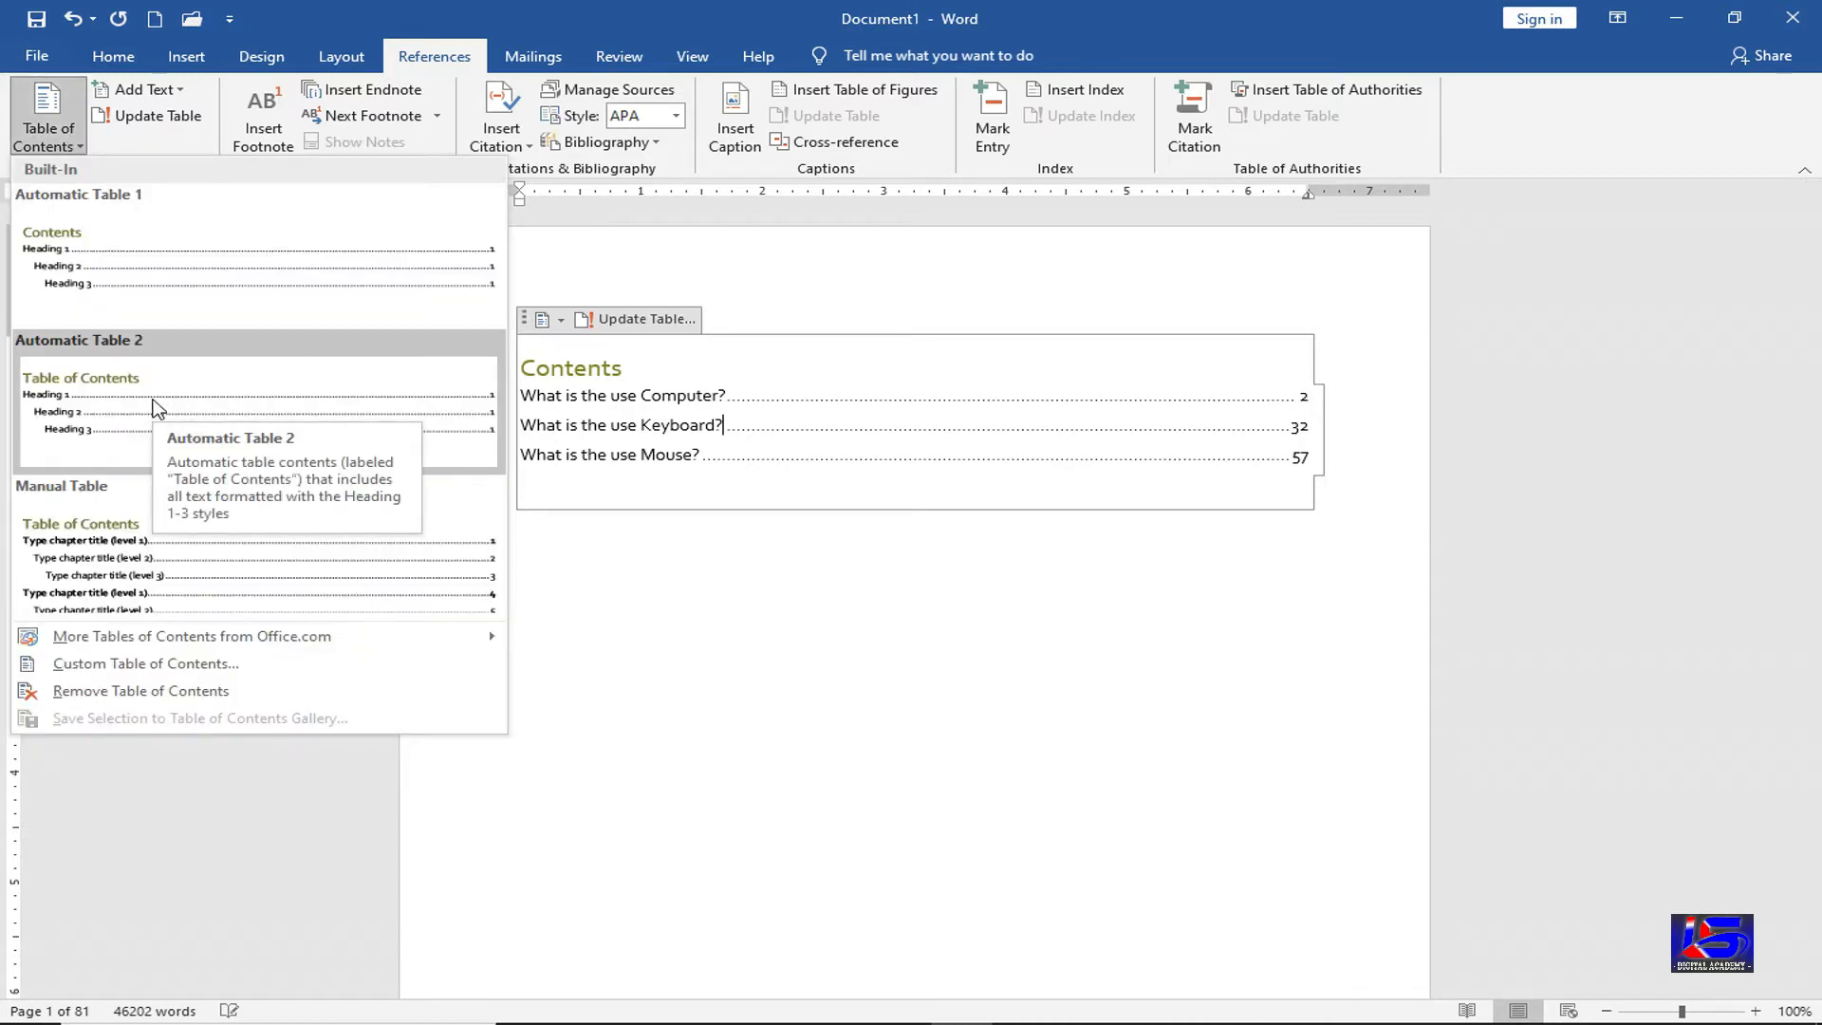
Switch the contents to Automatic Table 2, titled 'Table of Contents'
click(157, 408)
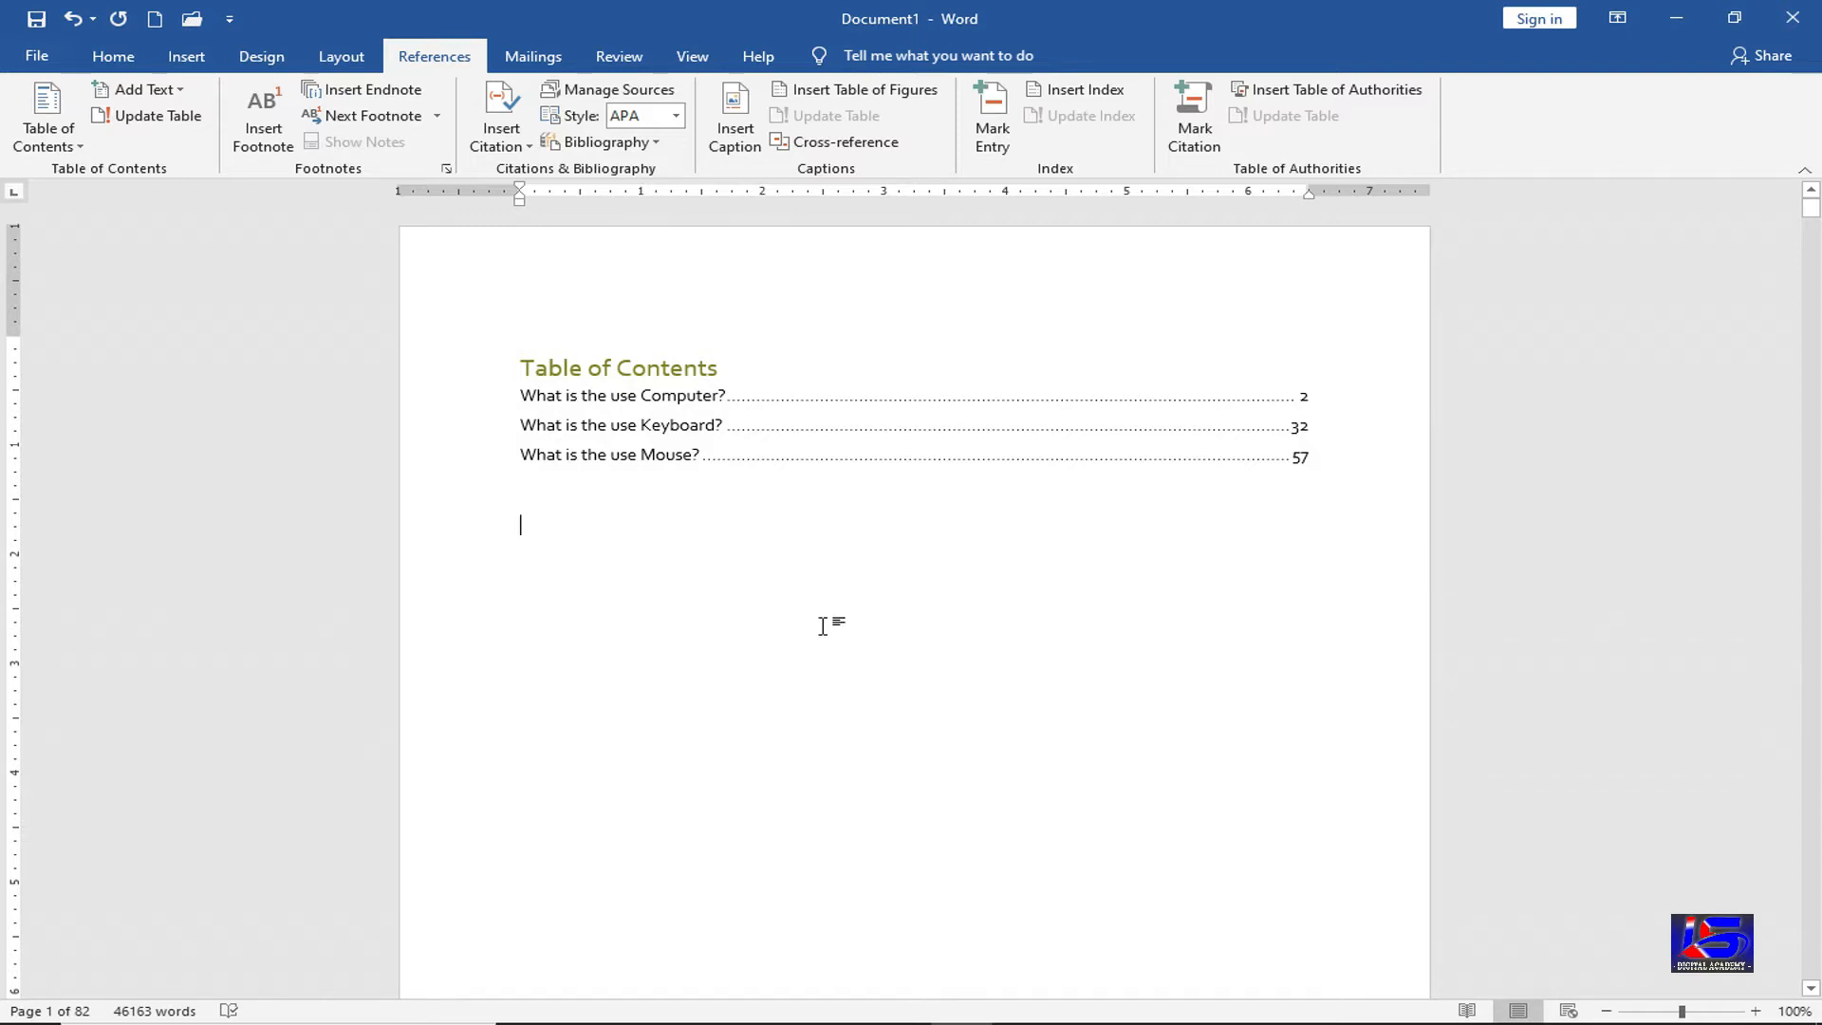
click(152, 89)
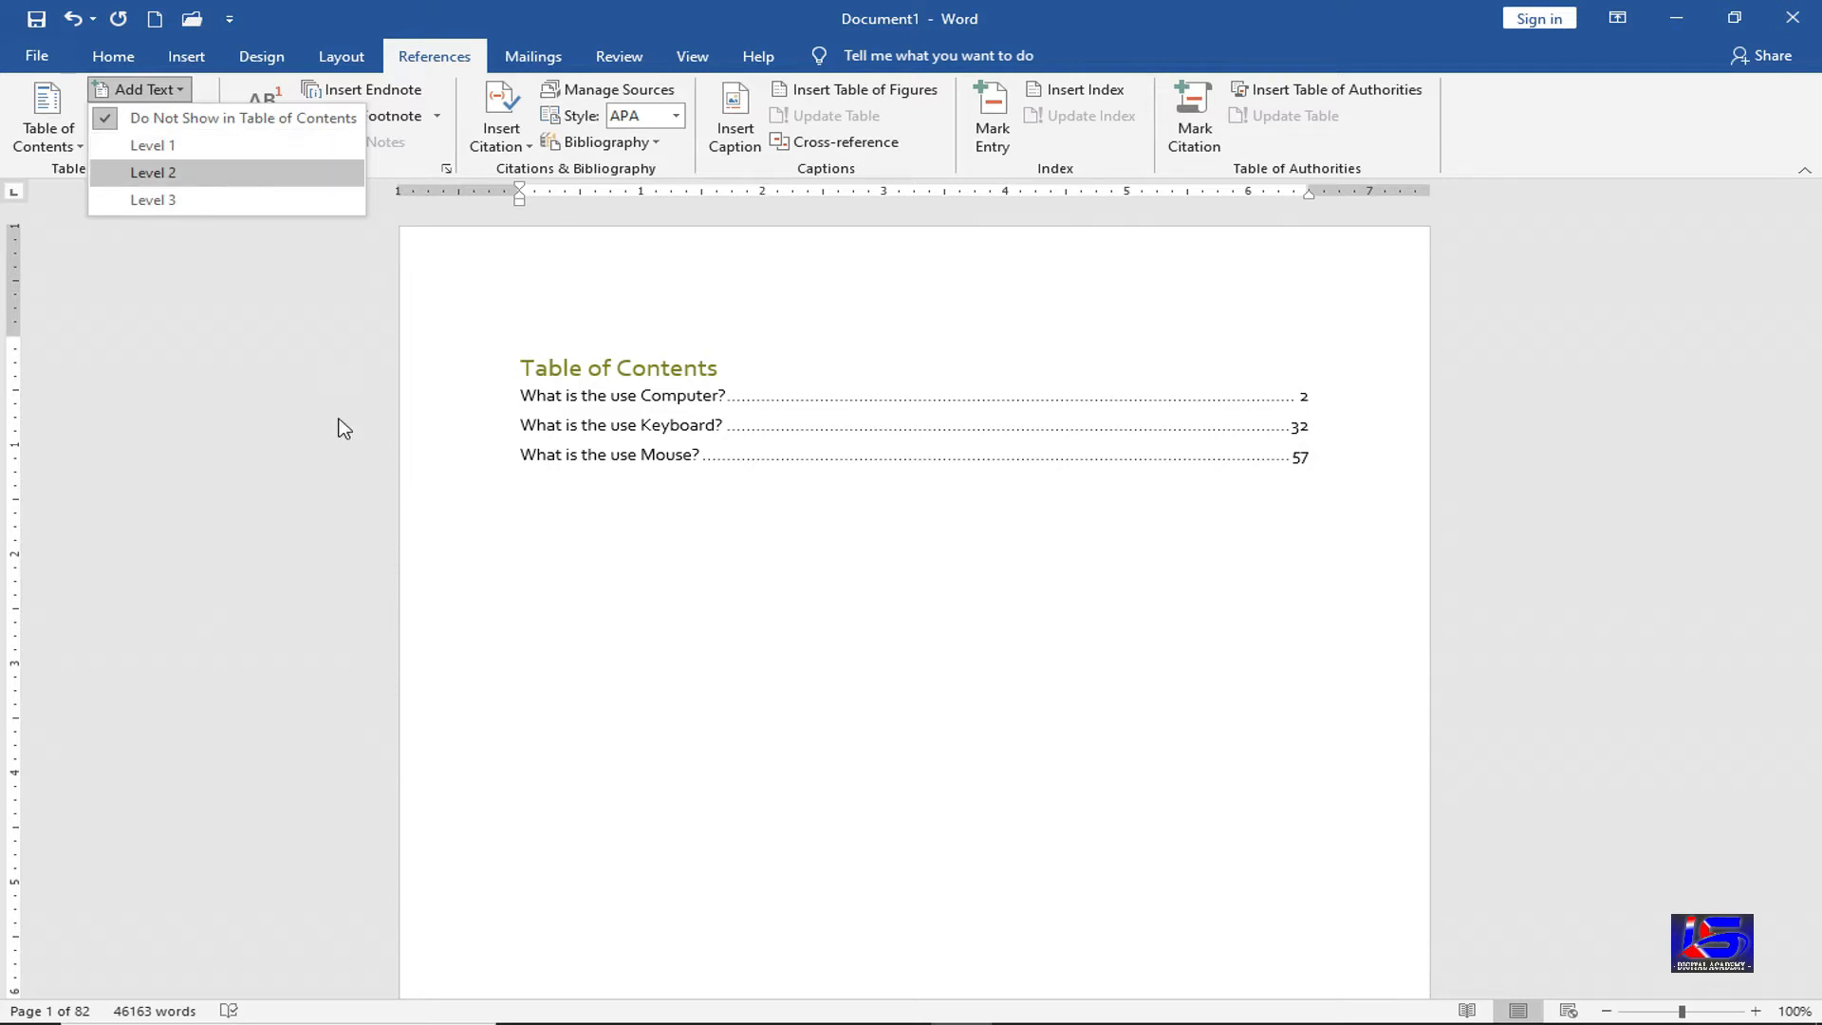
Insert the level 2 heading 'What is the use of Ram' after page 6's online-video paragraph
click(569, 556)
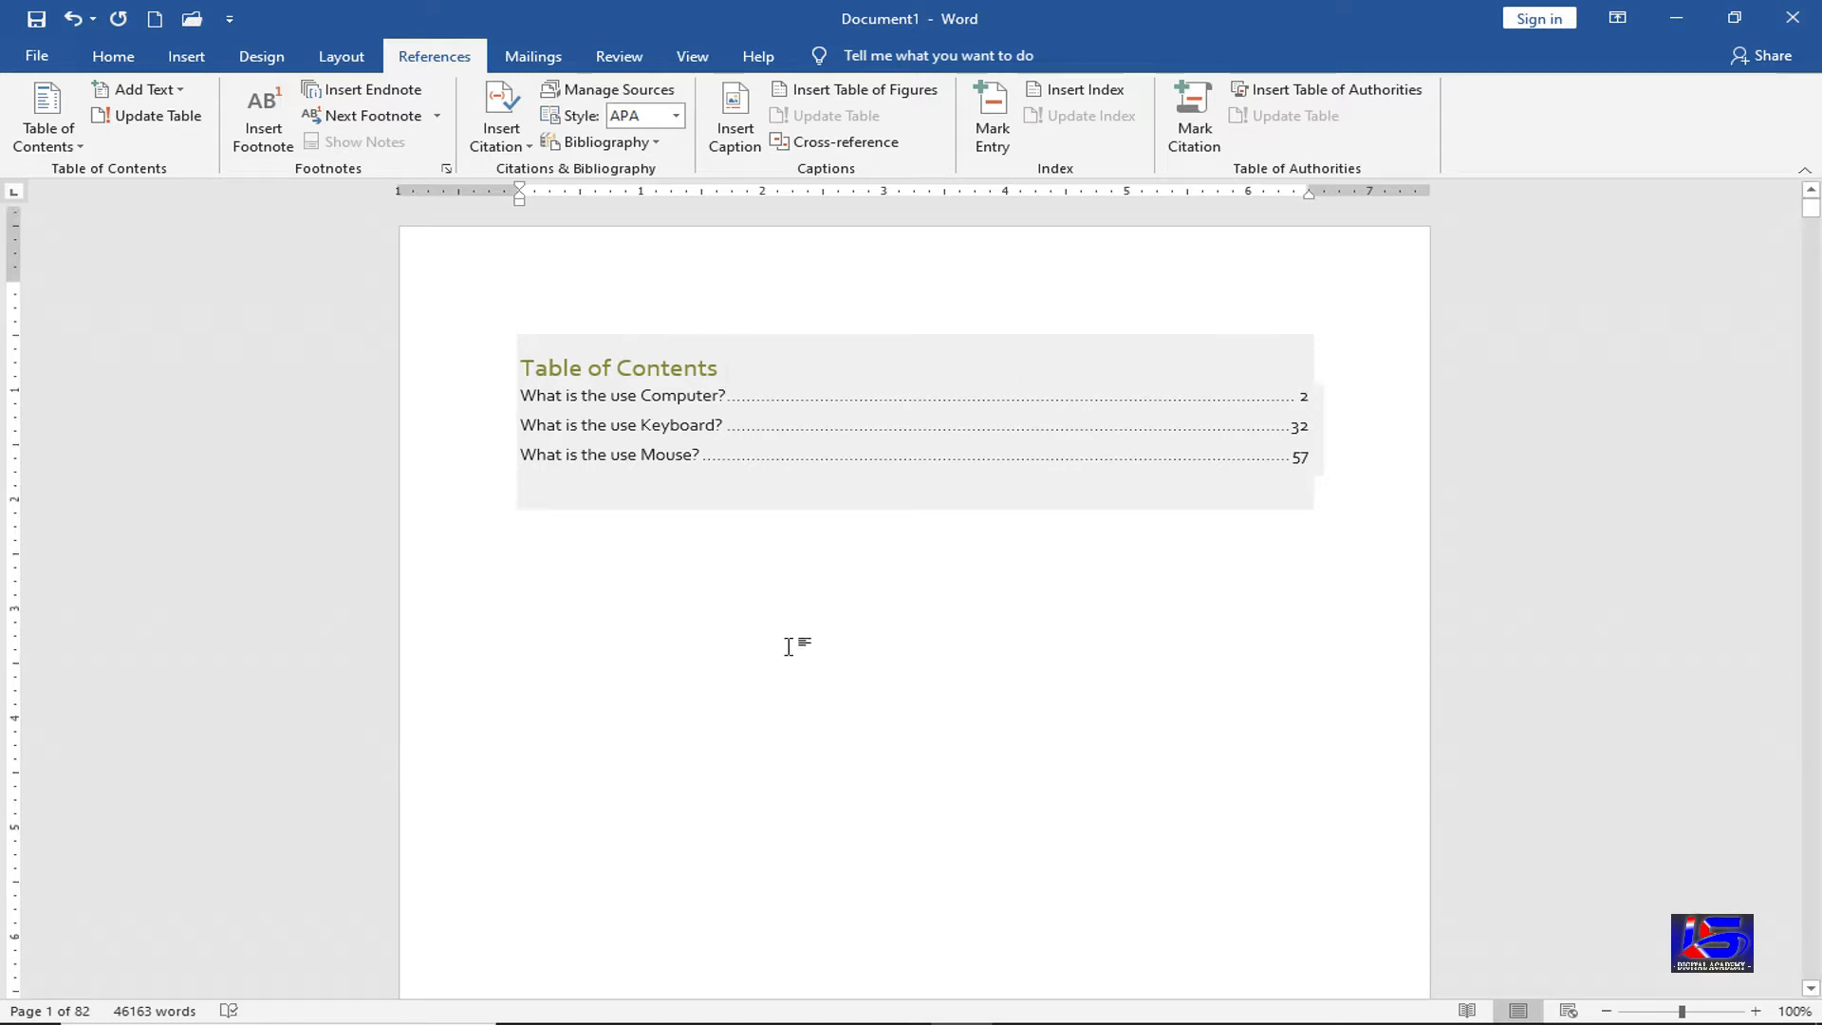
scroll(789, 646, down, 7)
scroll(792, 654, down, 20)
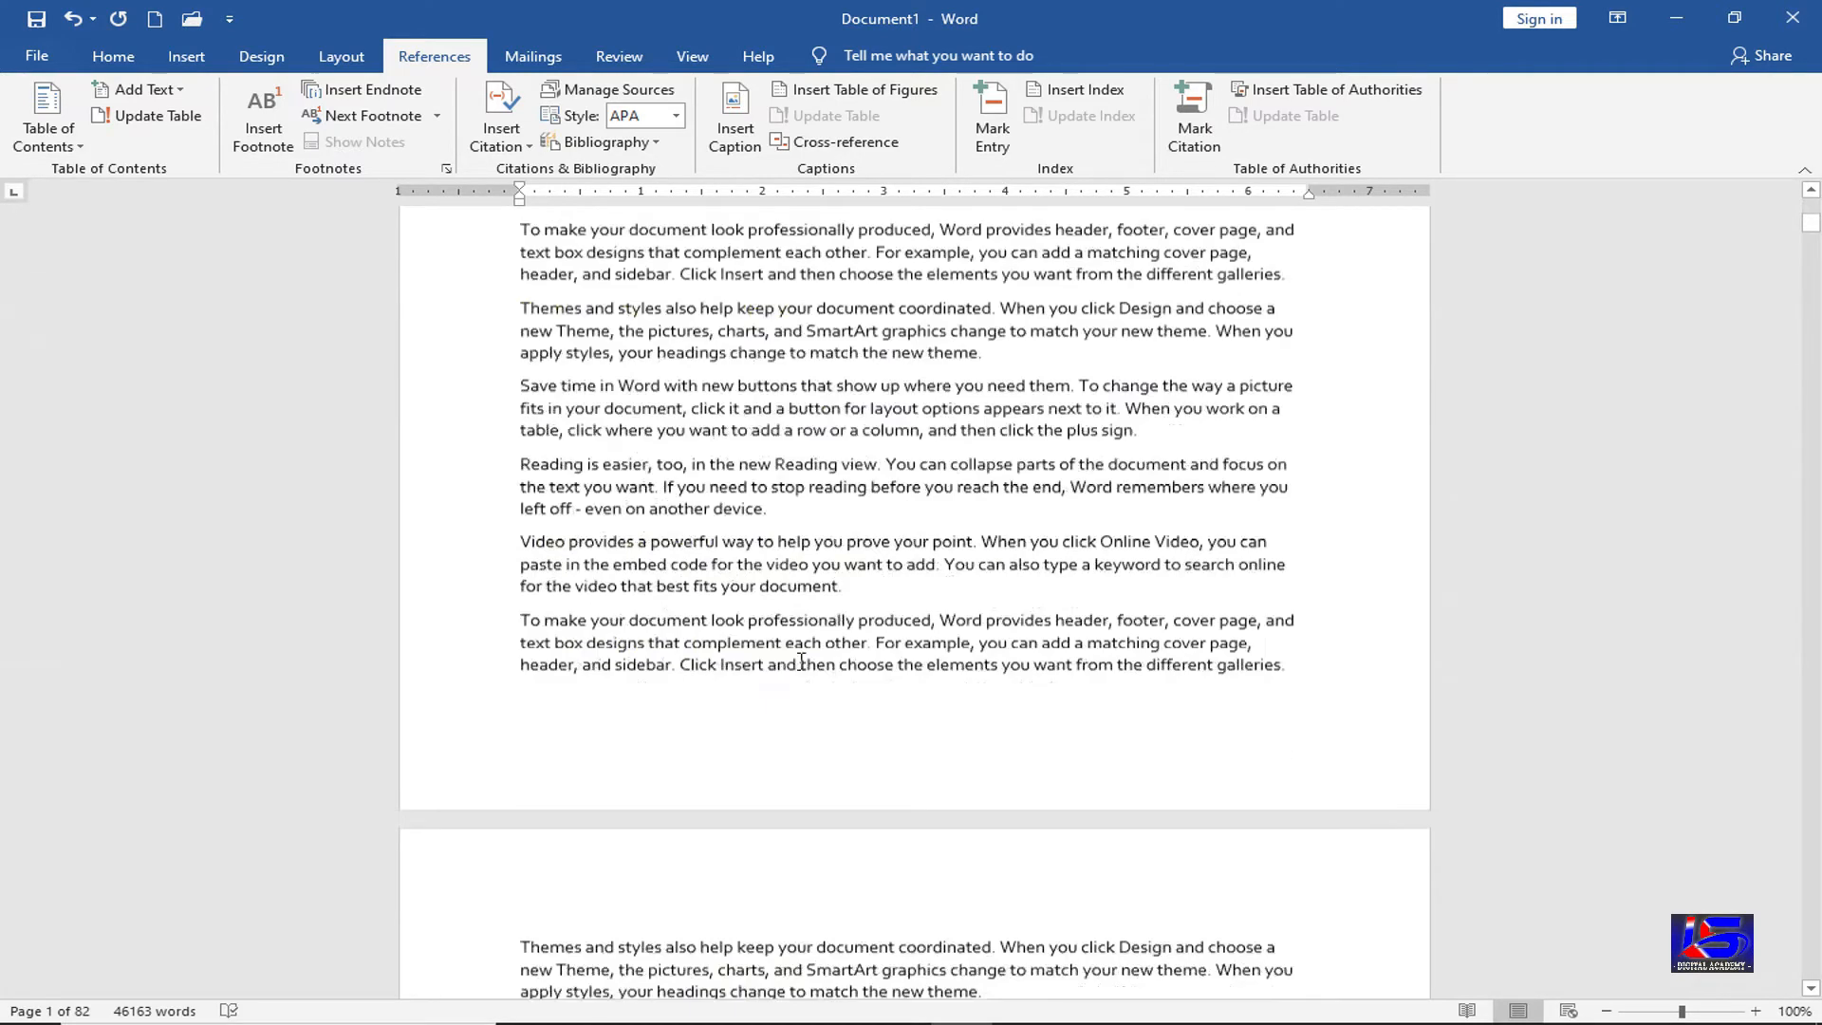
scroll(800, 661, down, 20)
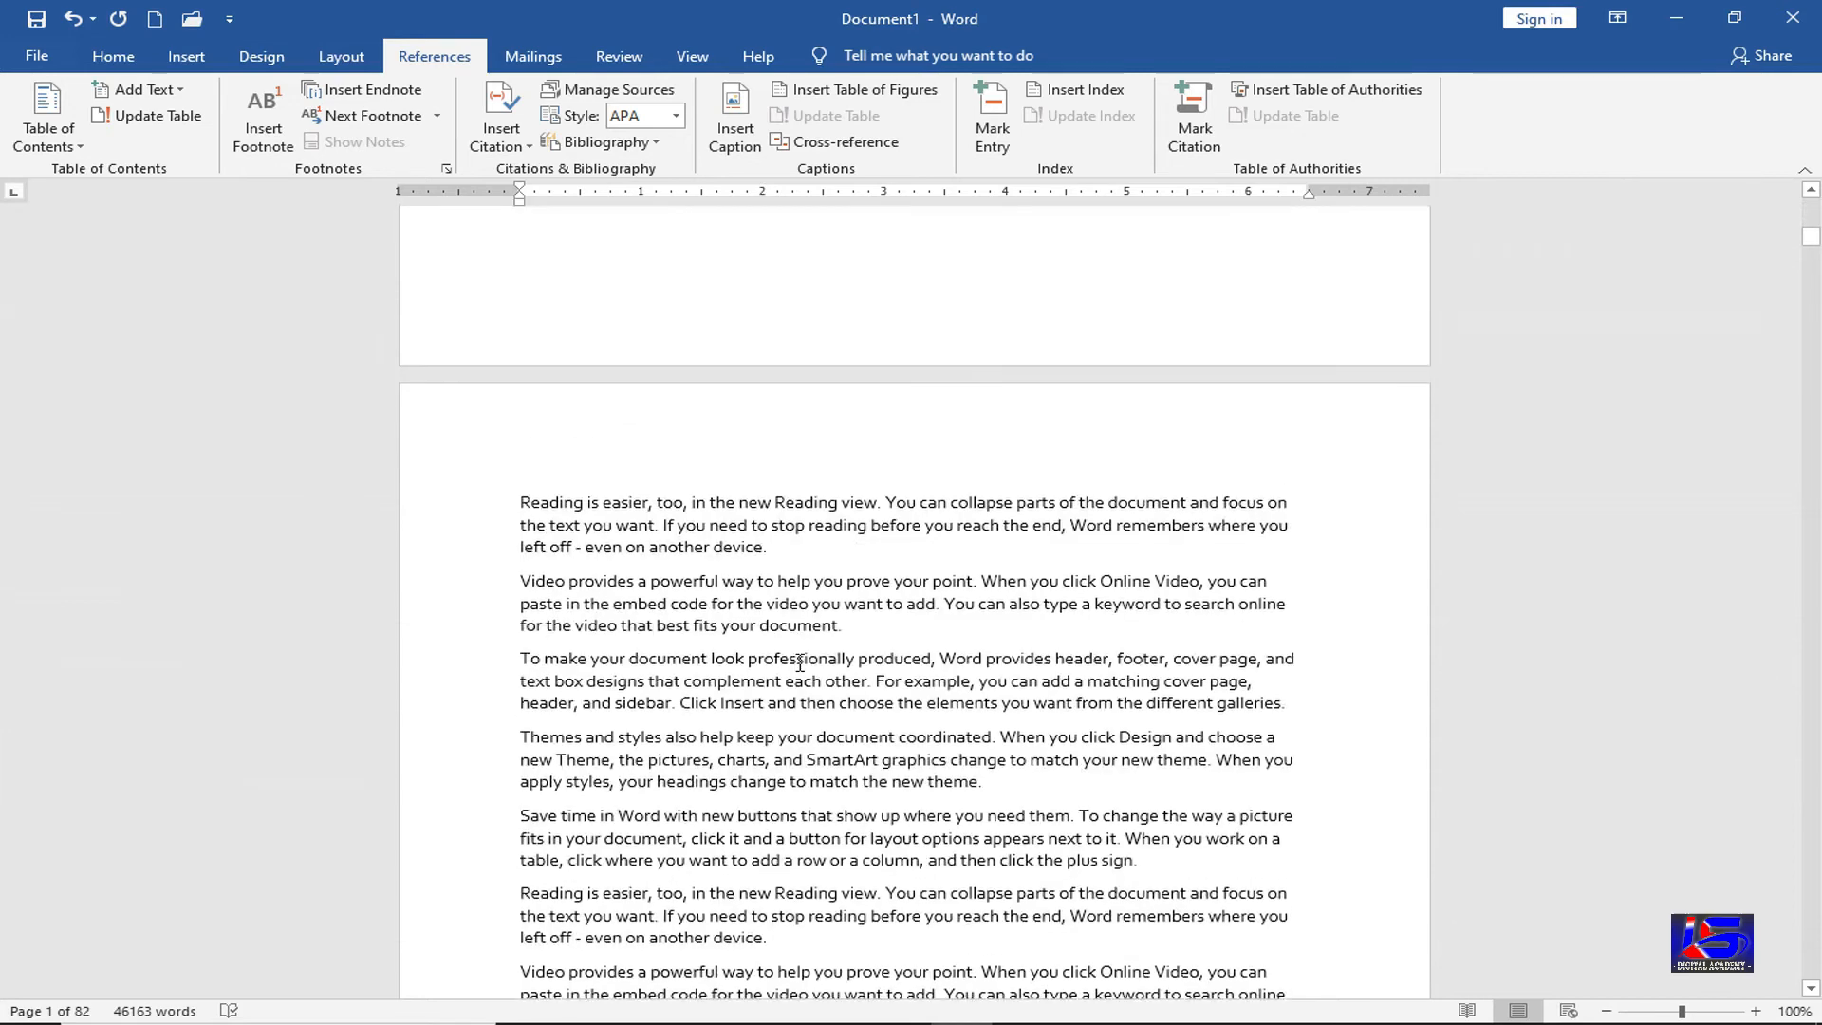
scroll(799, 661, down, 20)
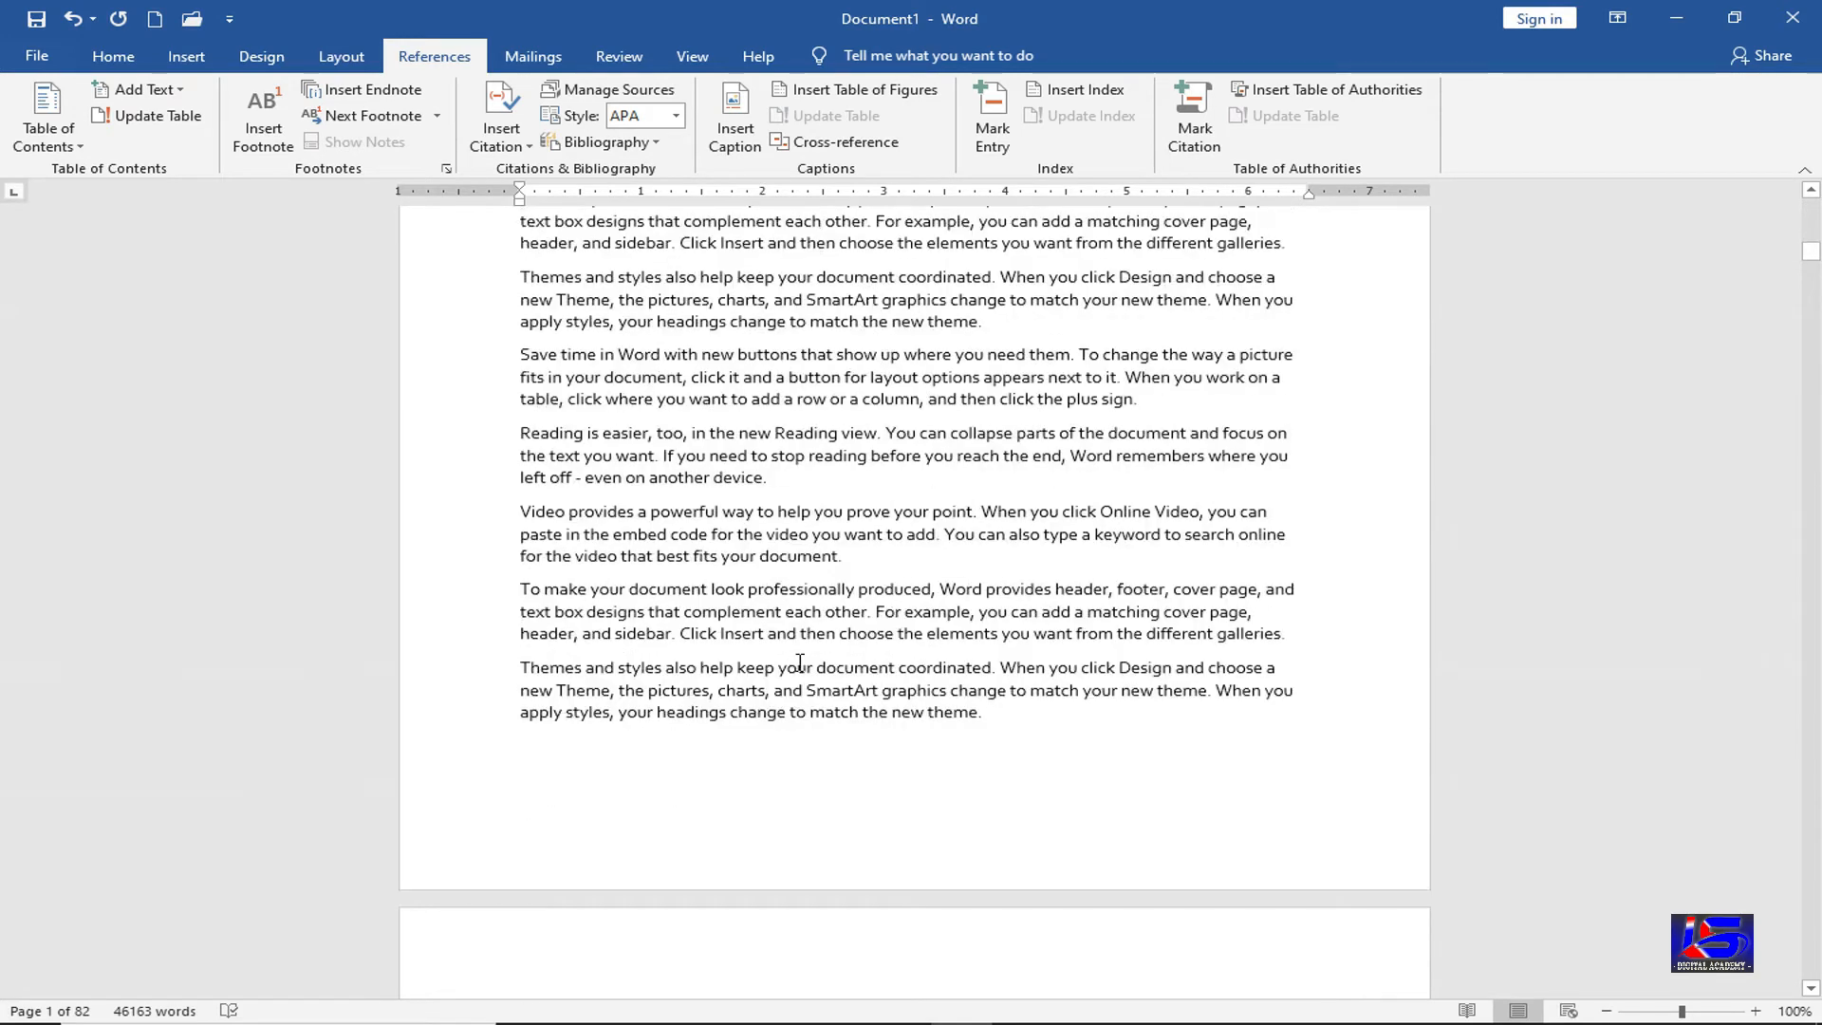
click(857, 462)
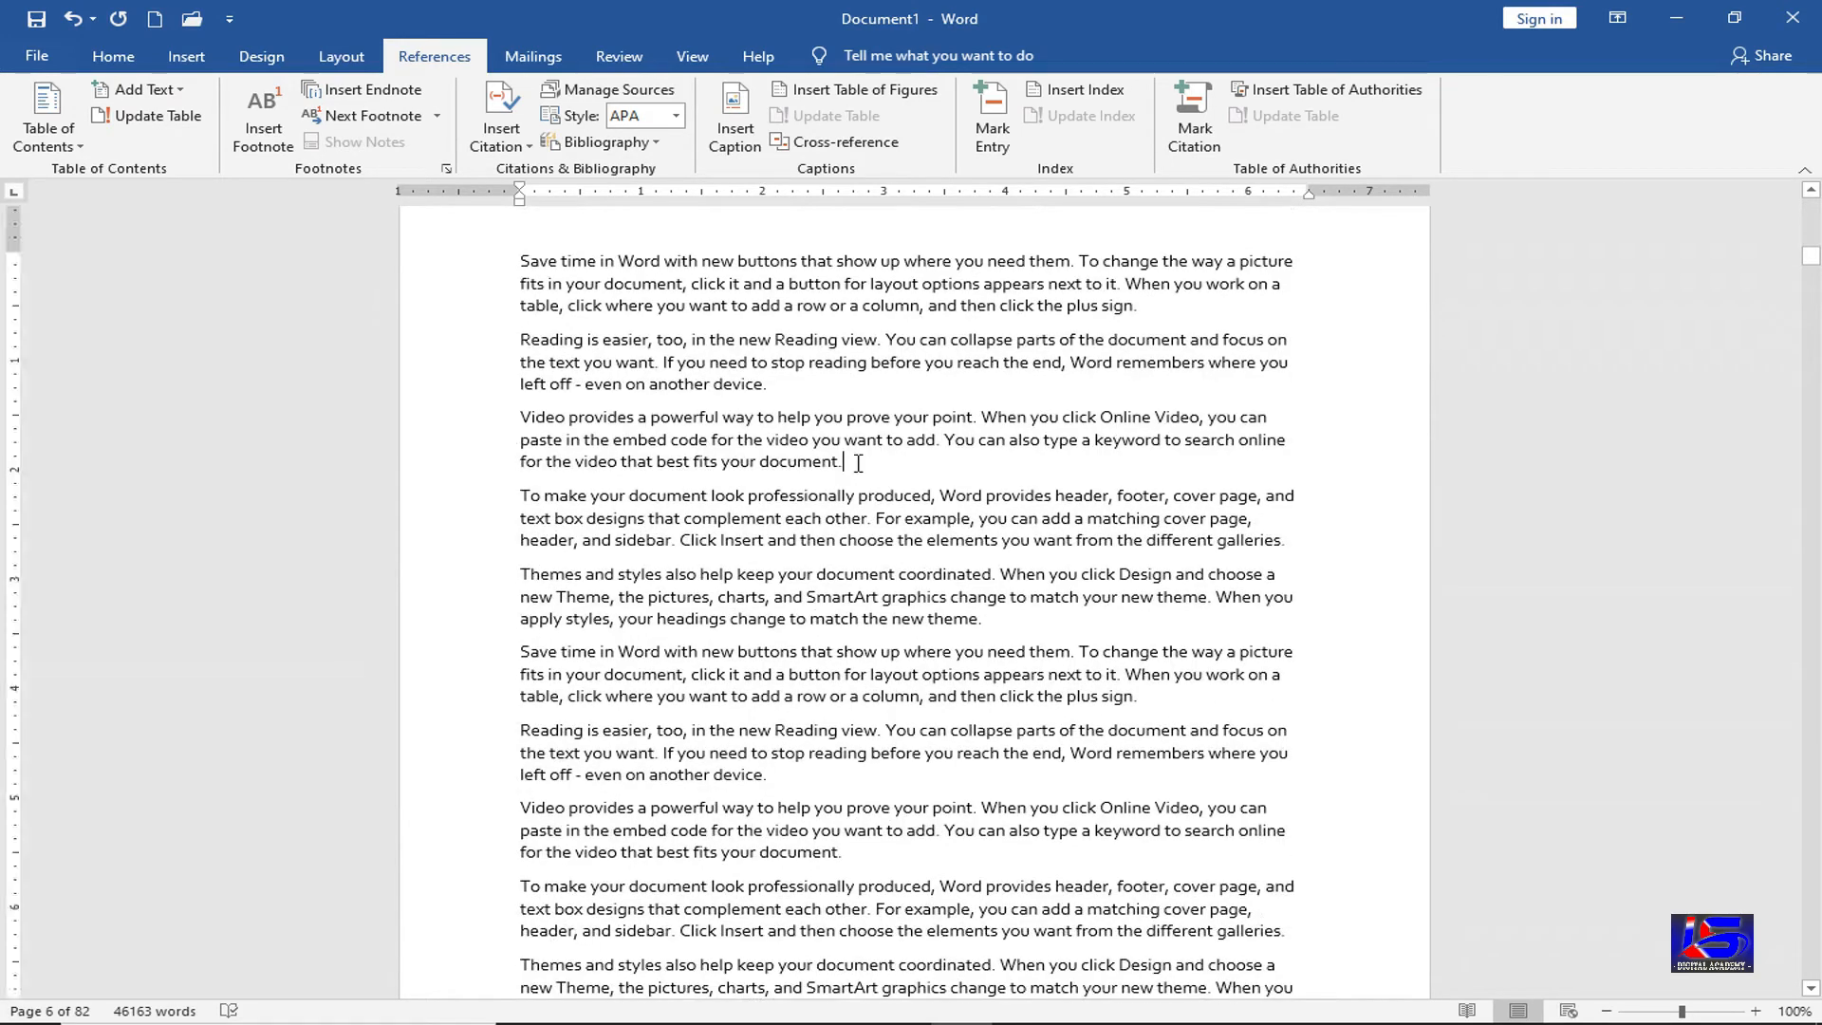
key(Return)
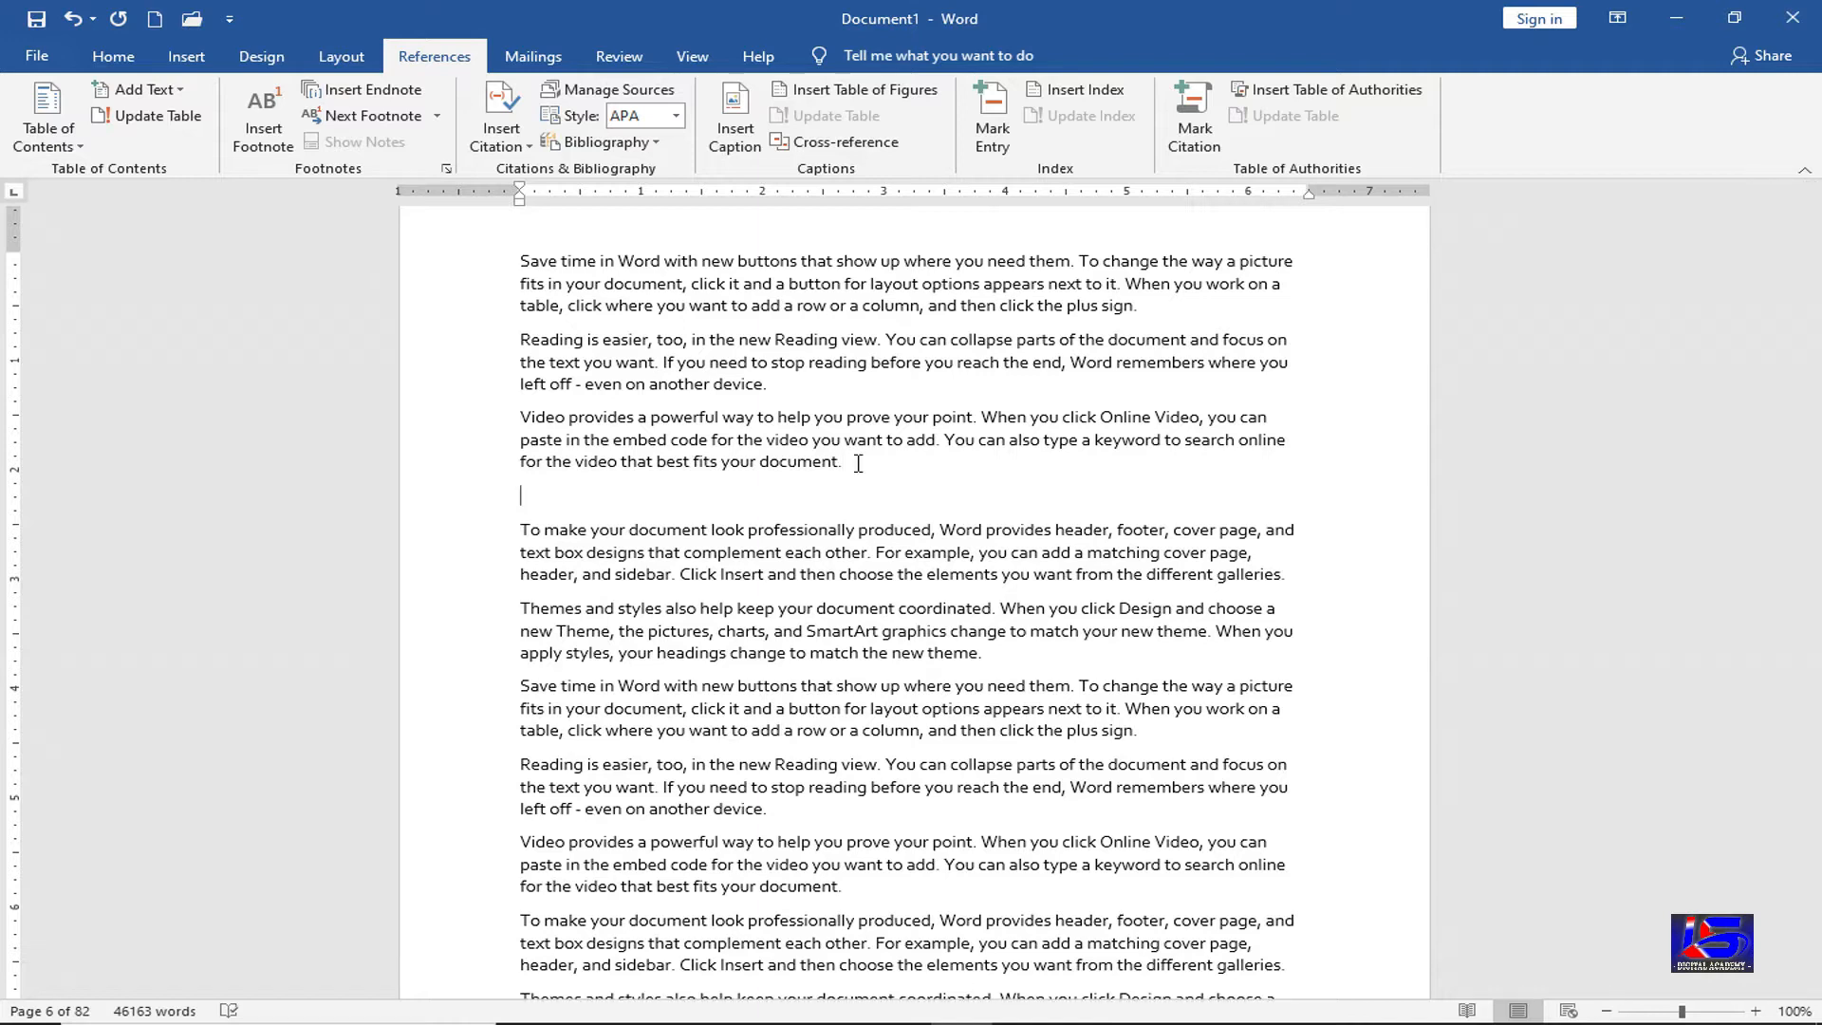
click(143, 90)
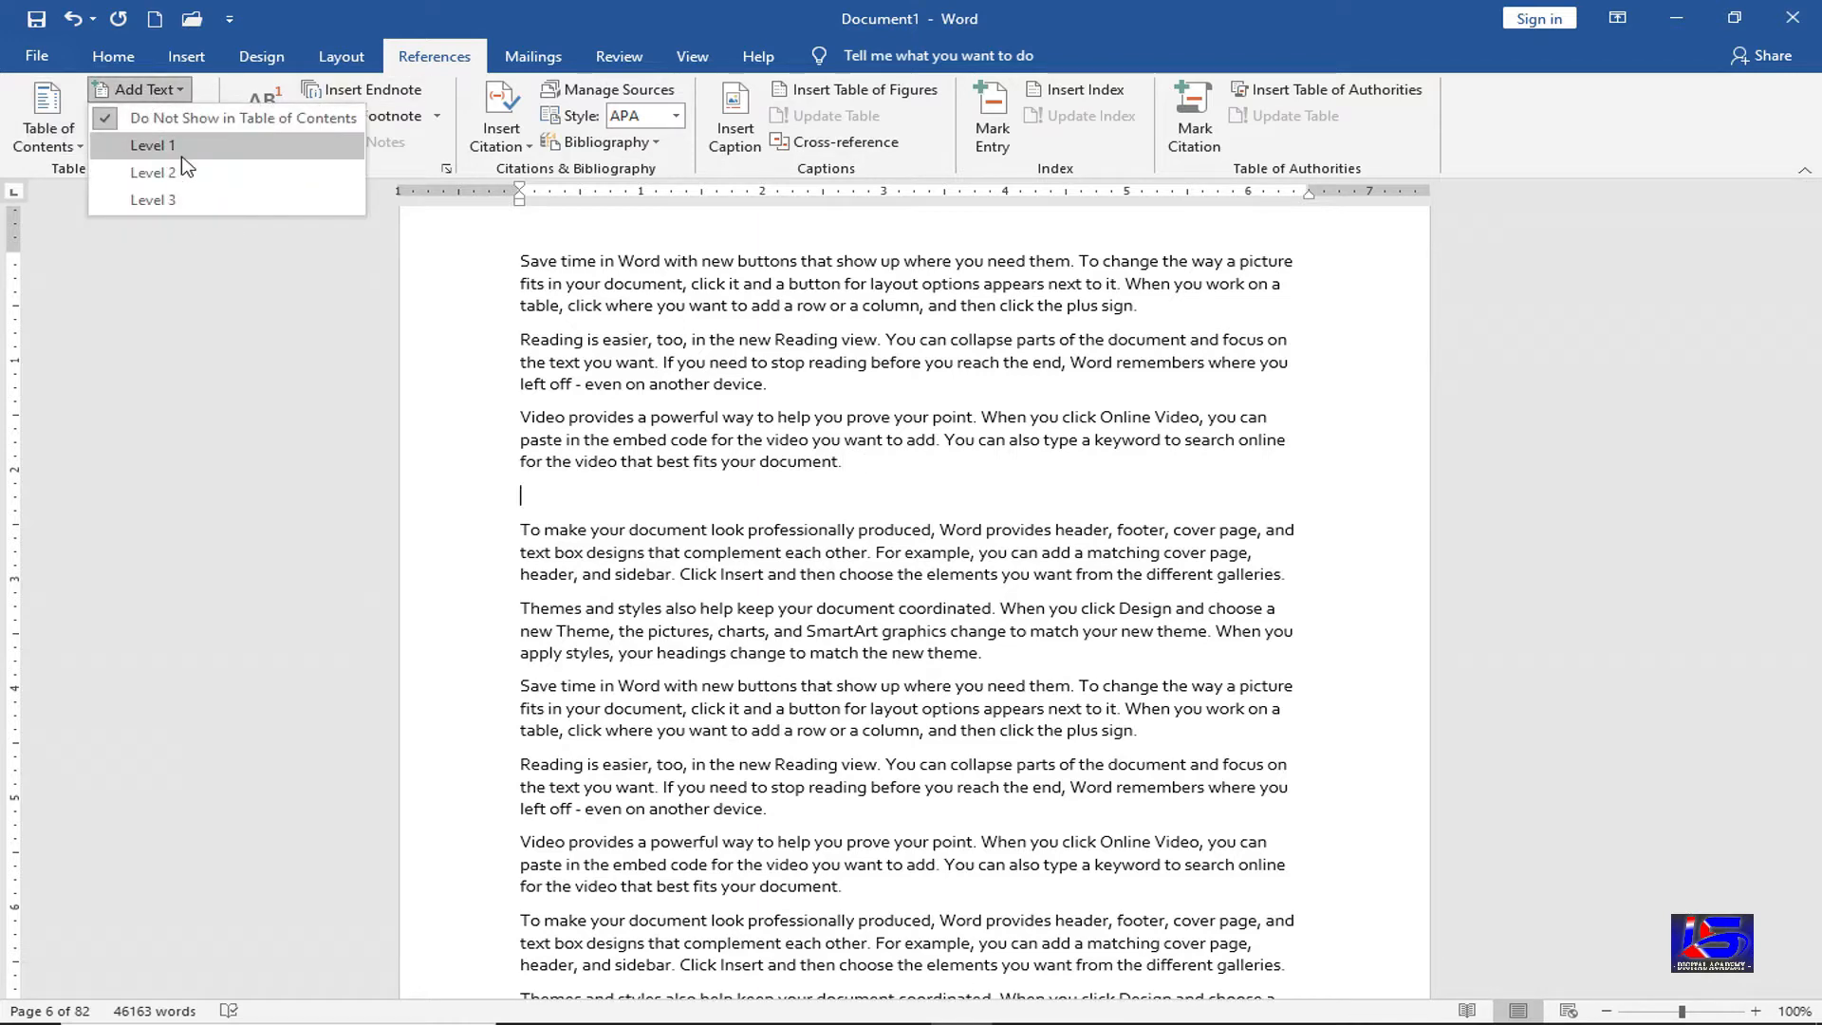
key(Return)
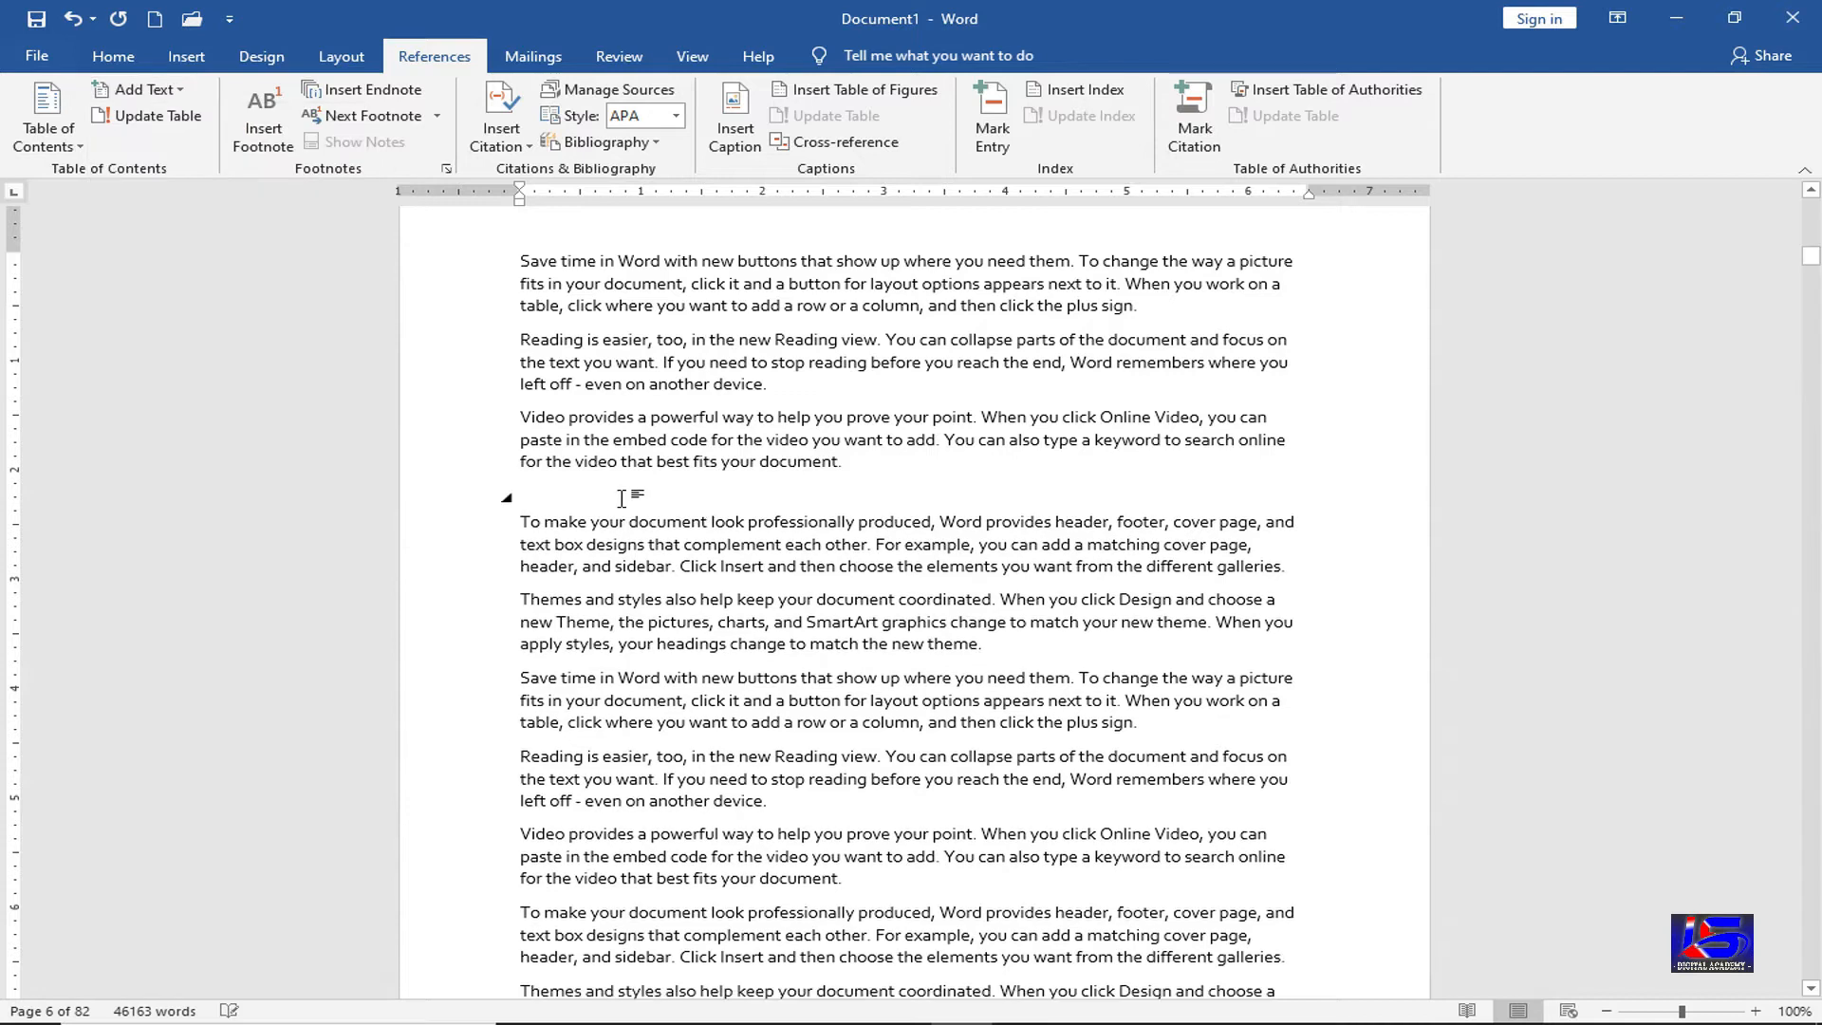
text(What i)
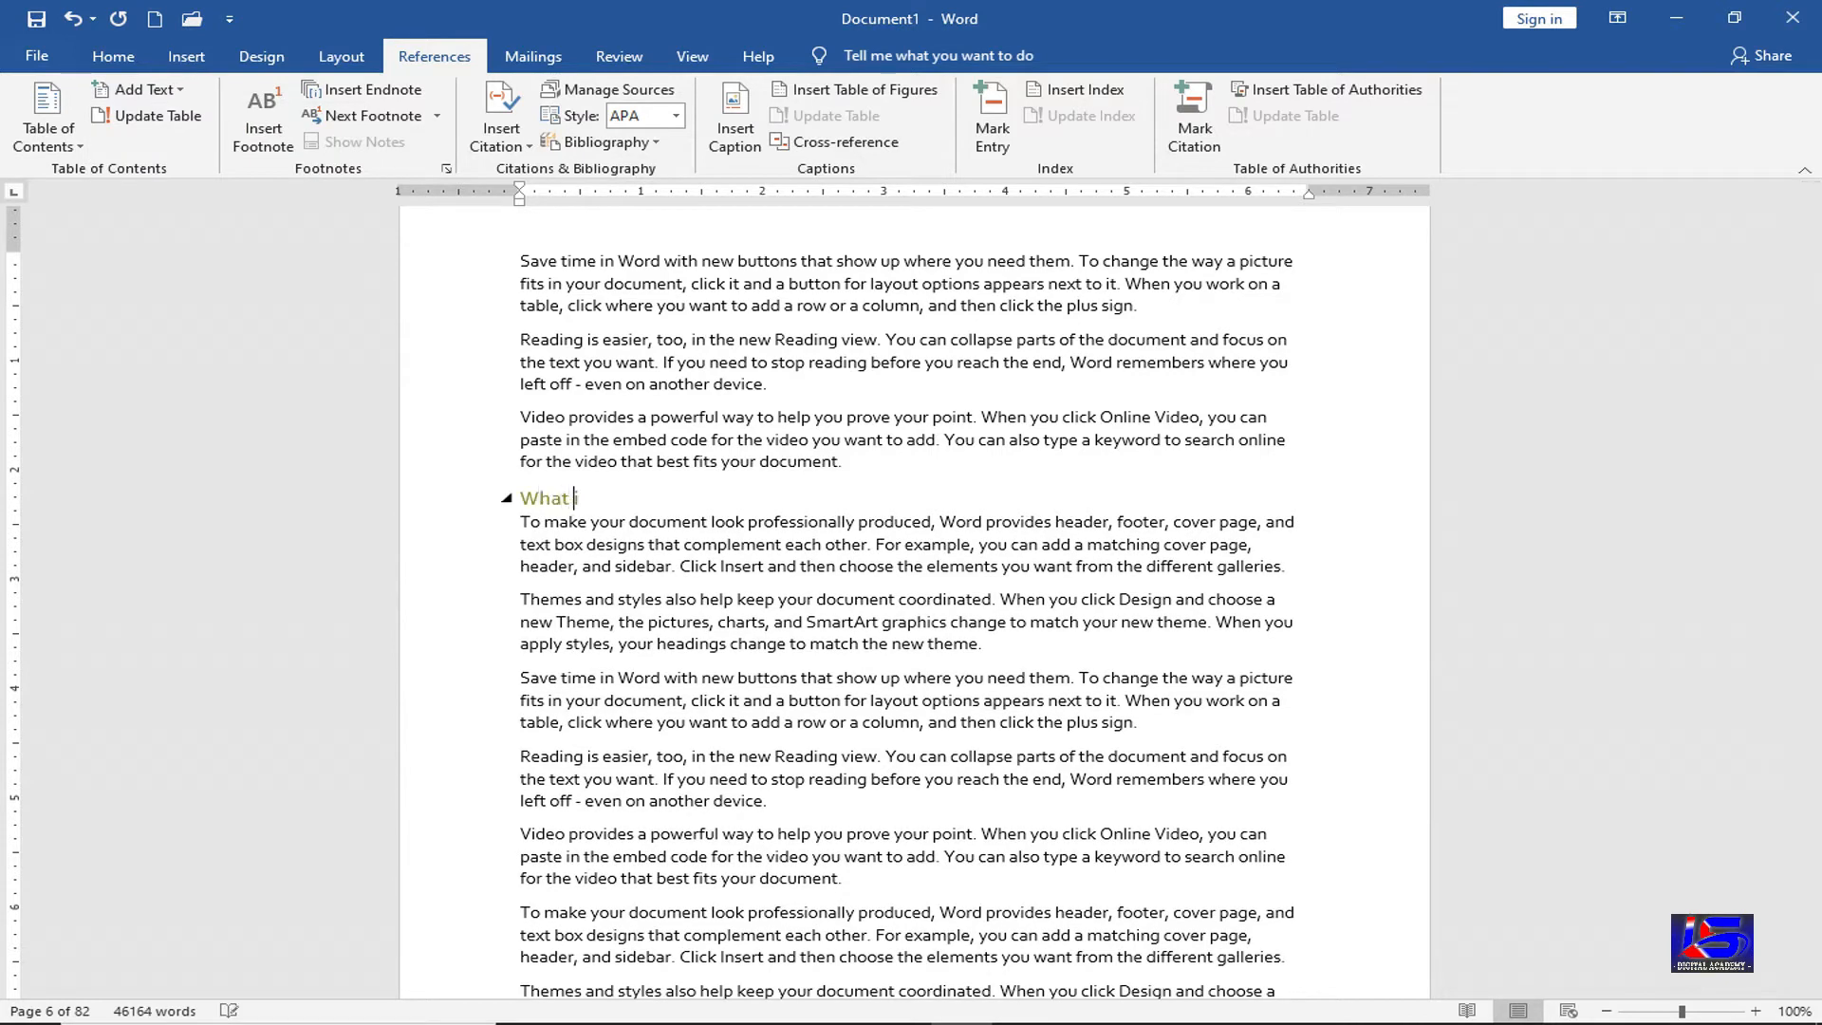
text(s the use of Ram)
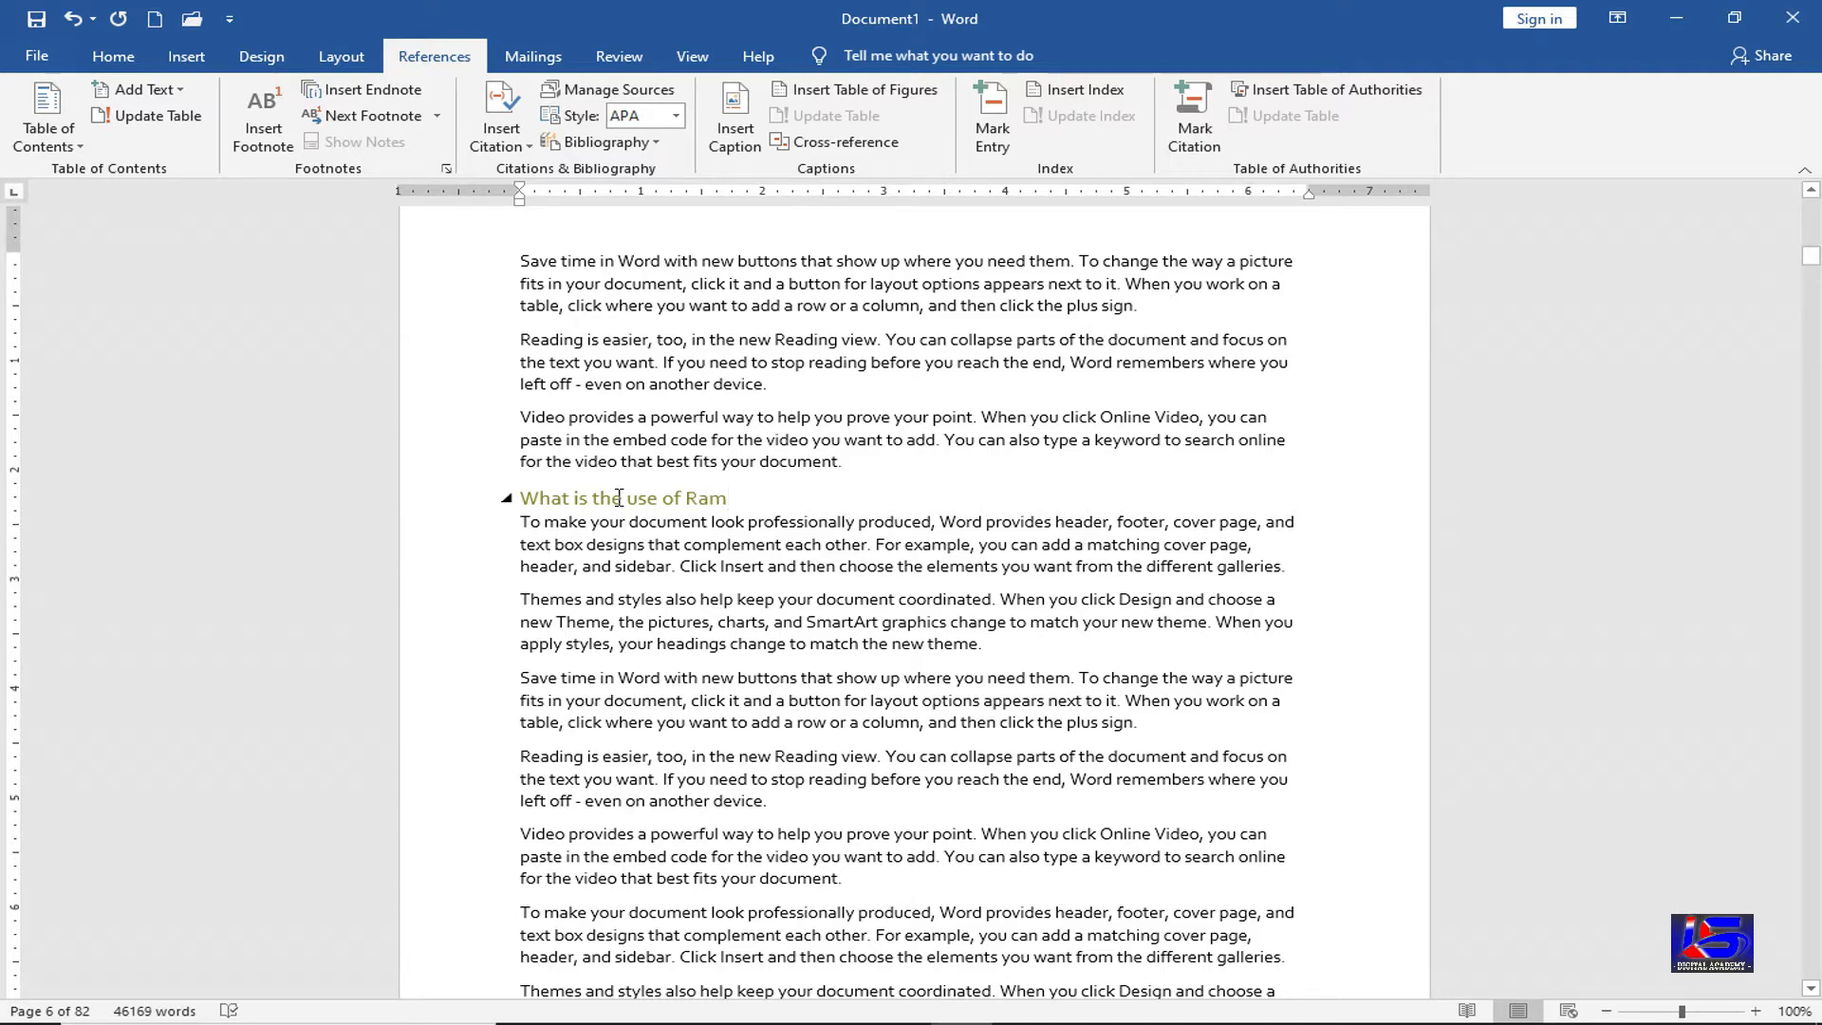
drag(1810, 256, 1810, 209)
click(753, 406)
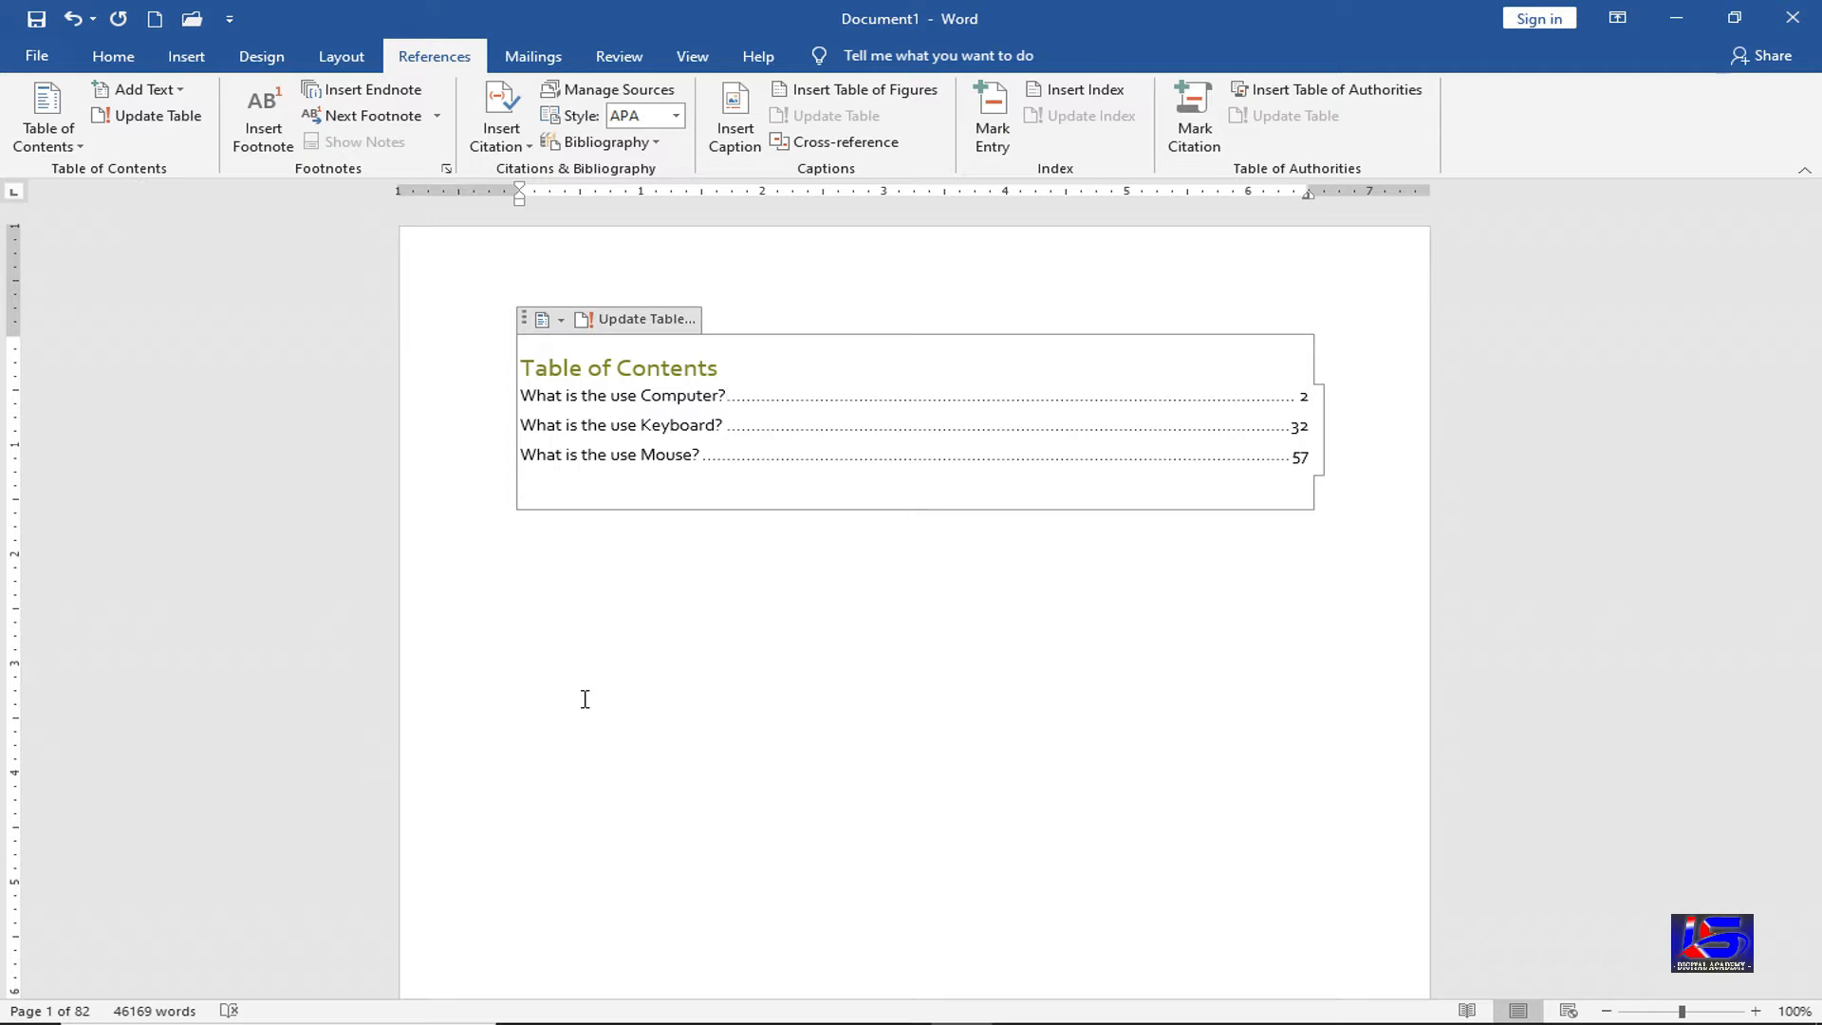
Update the entire table of contents so the Ram entry appears at page 6
click(168, 126)
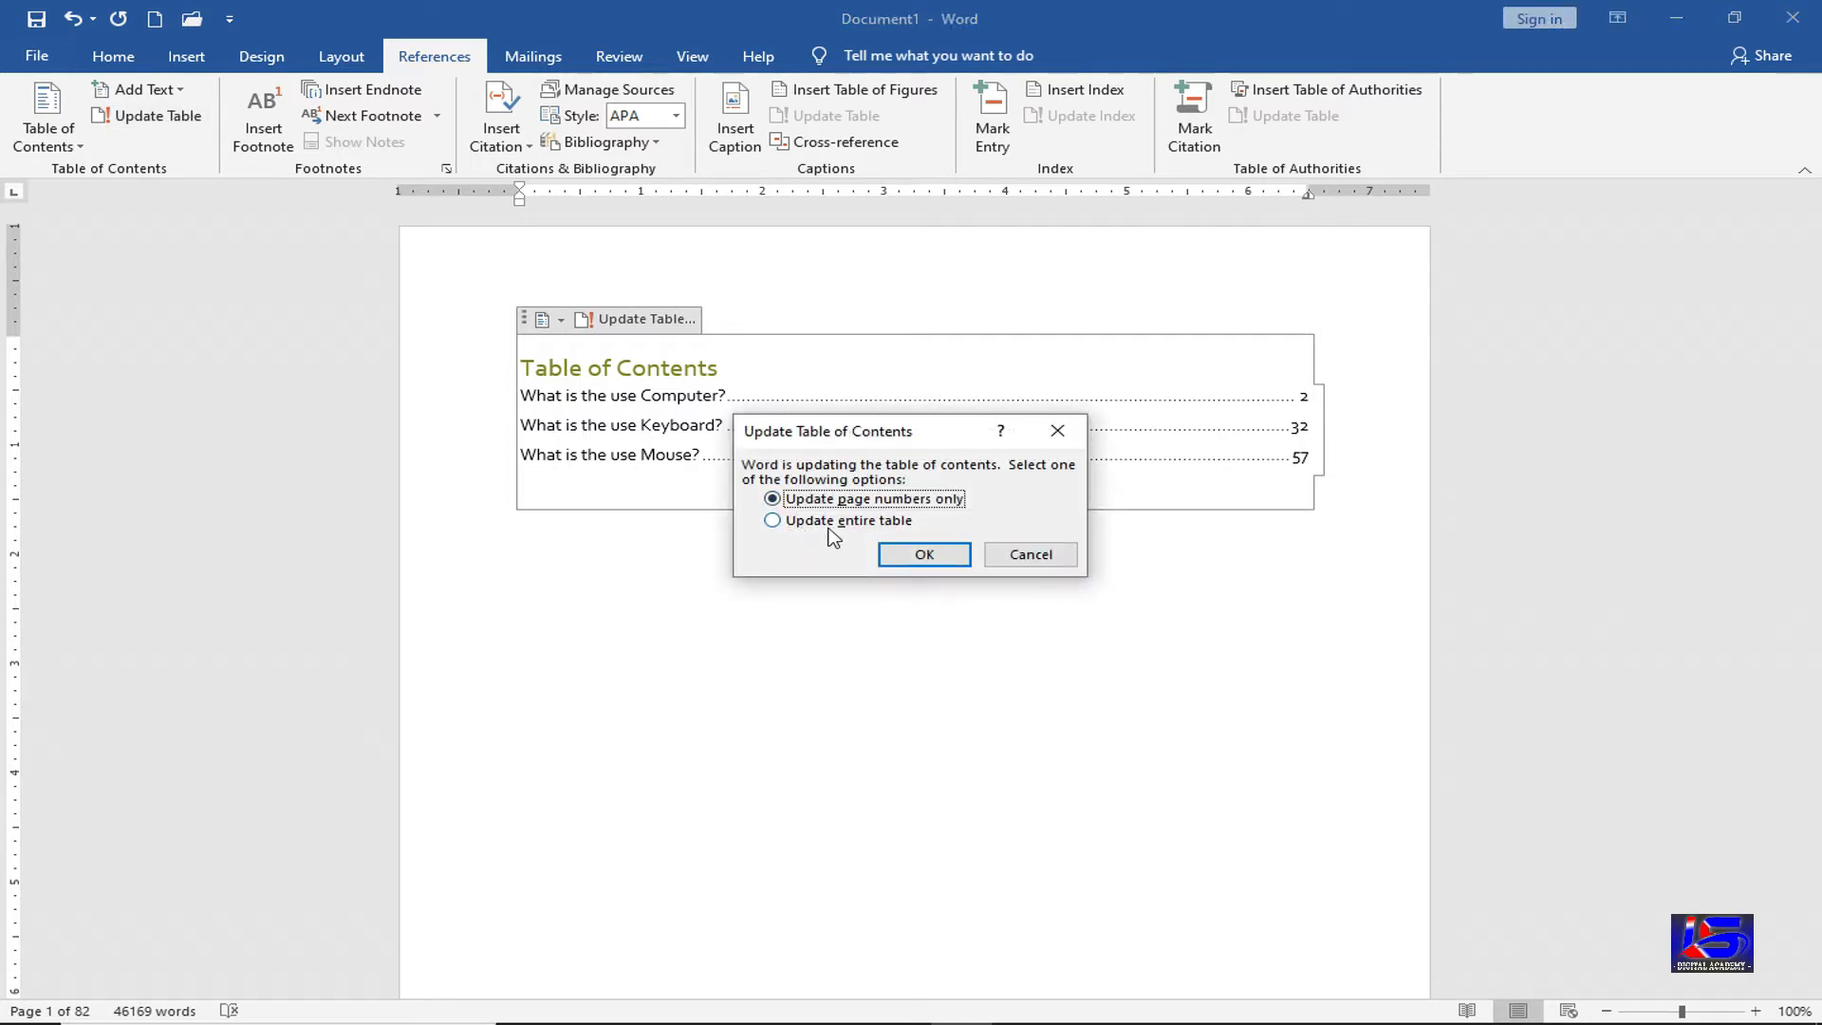
click(882, 524)
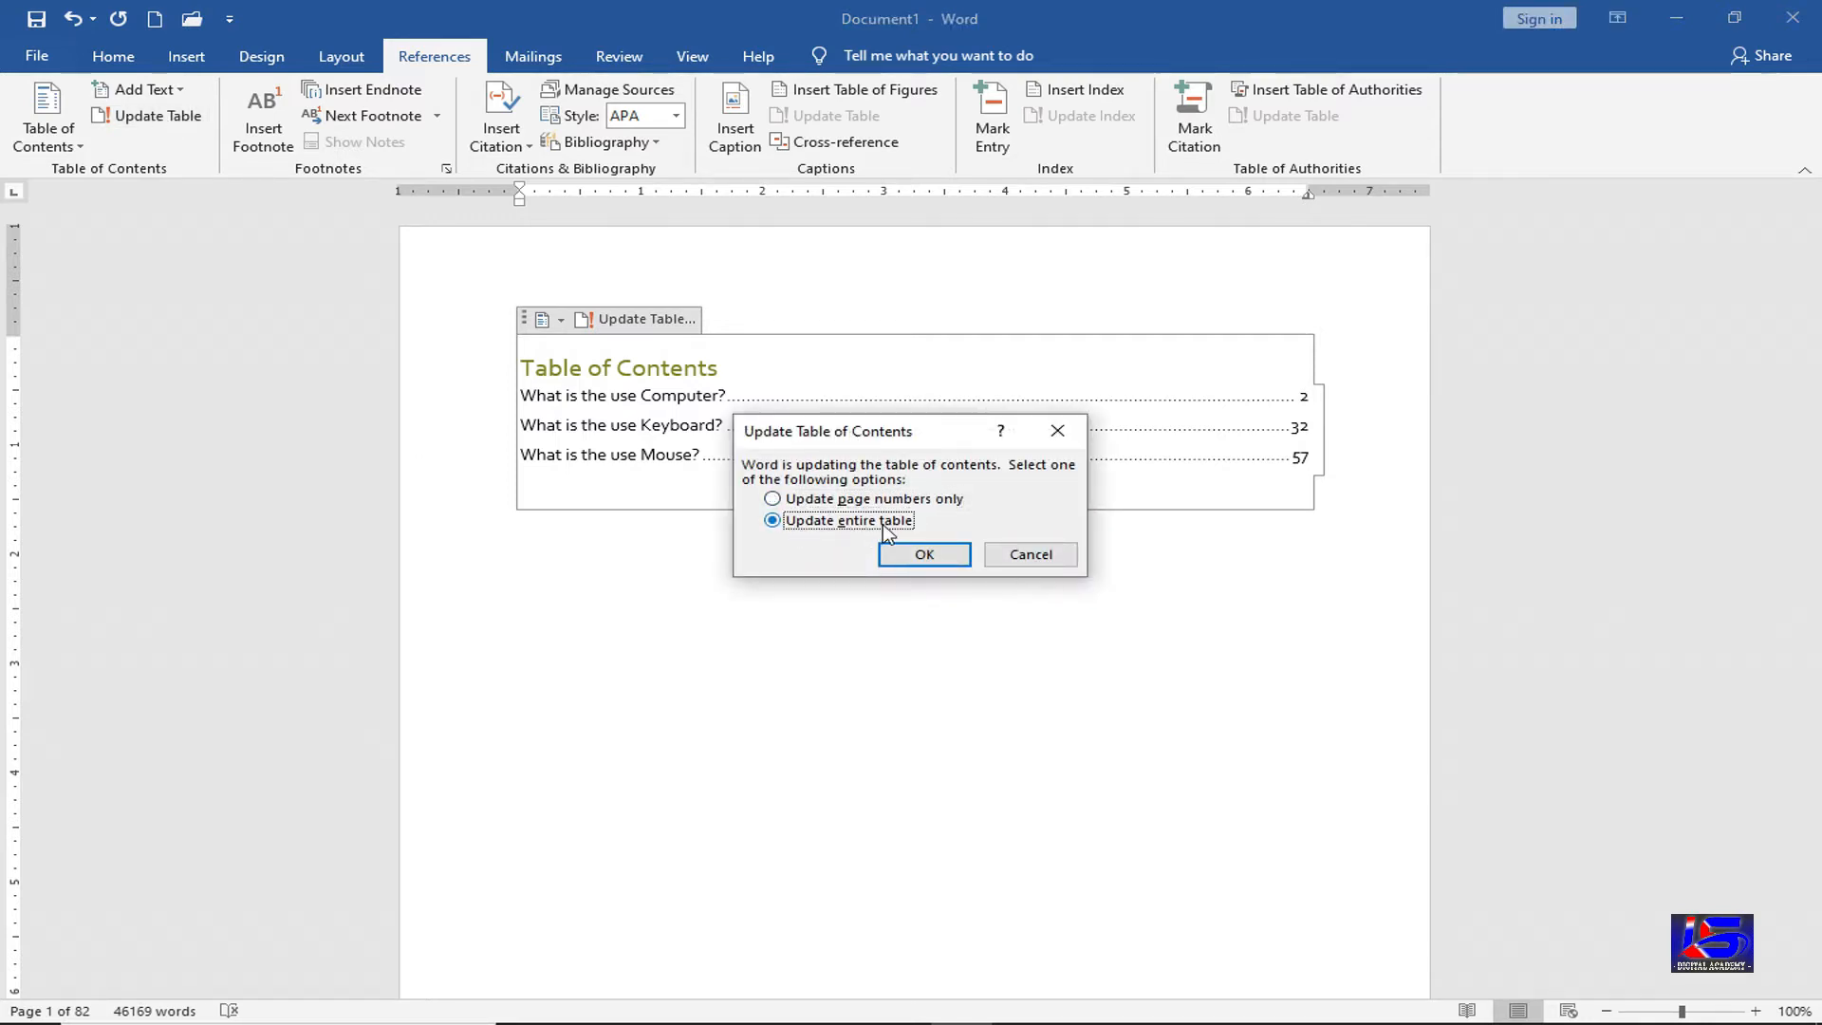
click(937, 562)
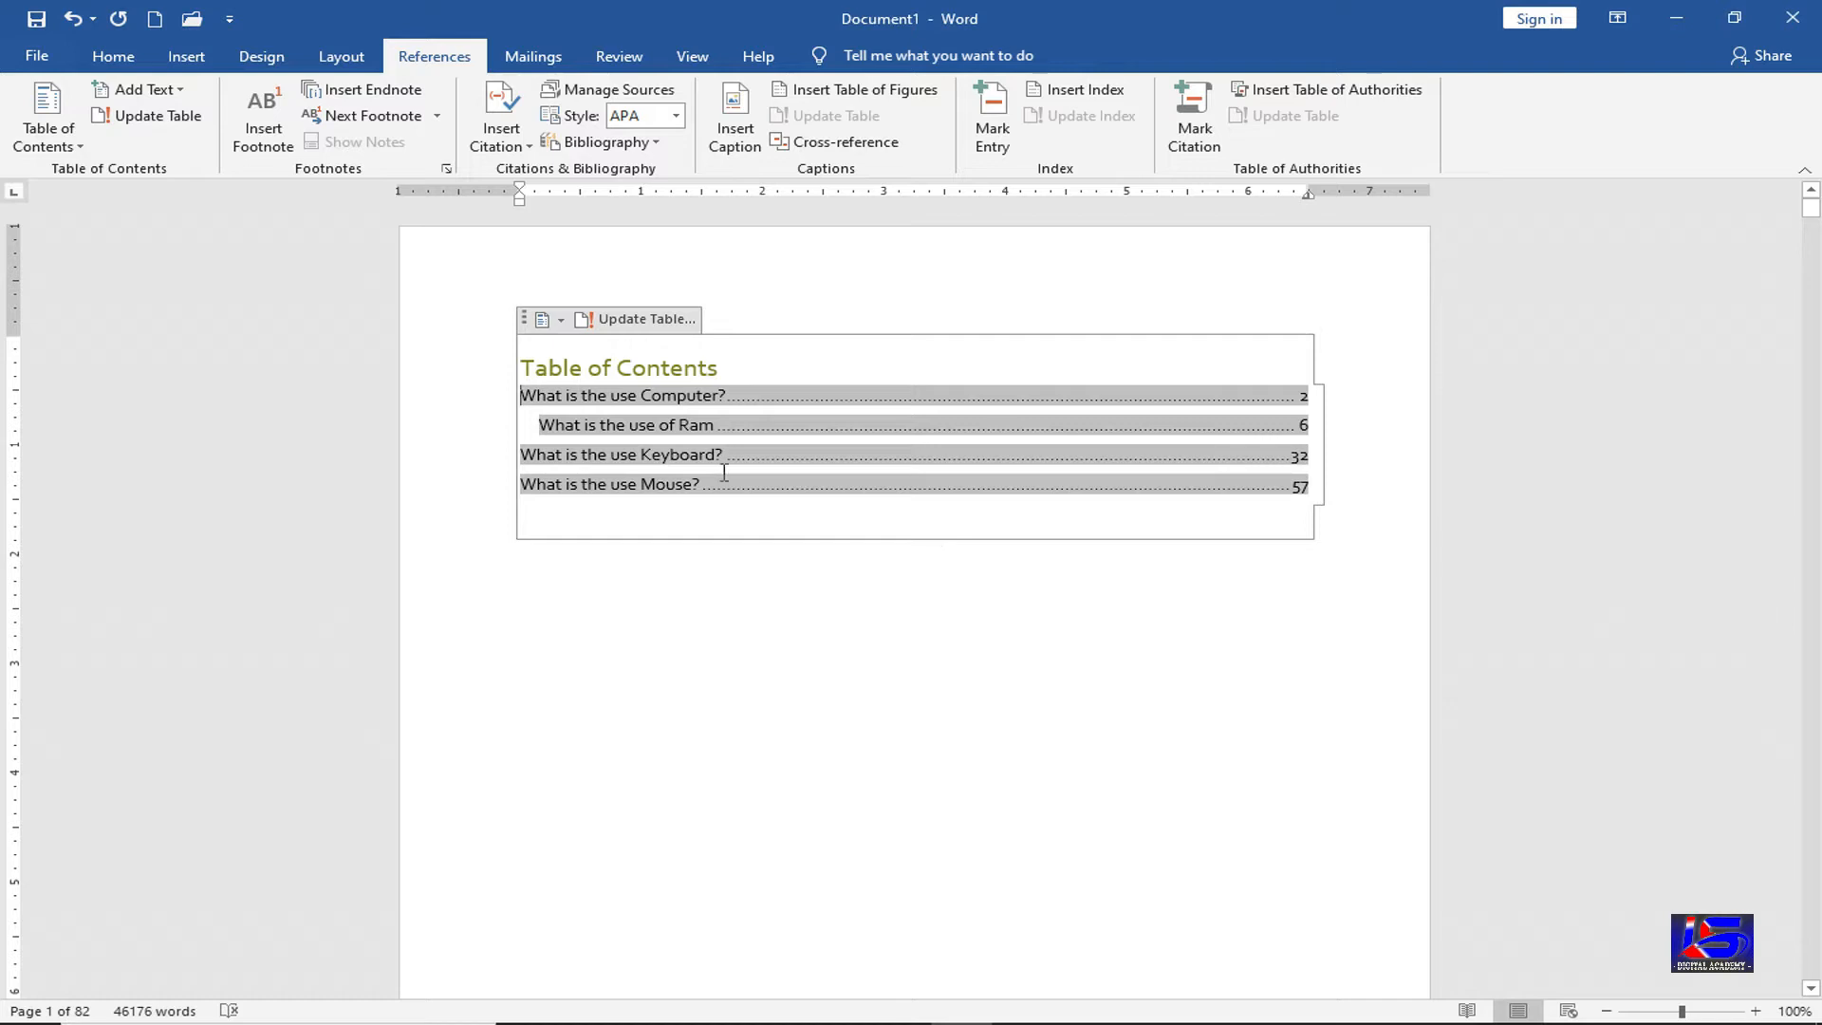
click(654, 581)
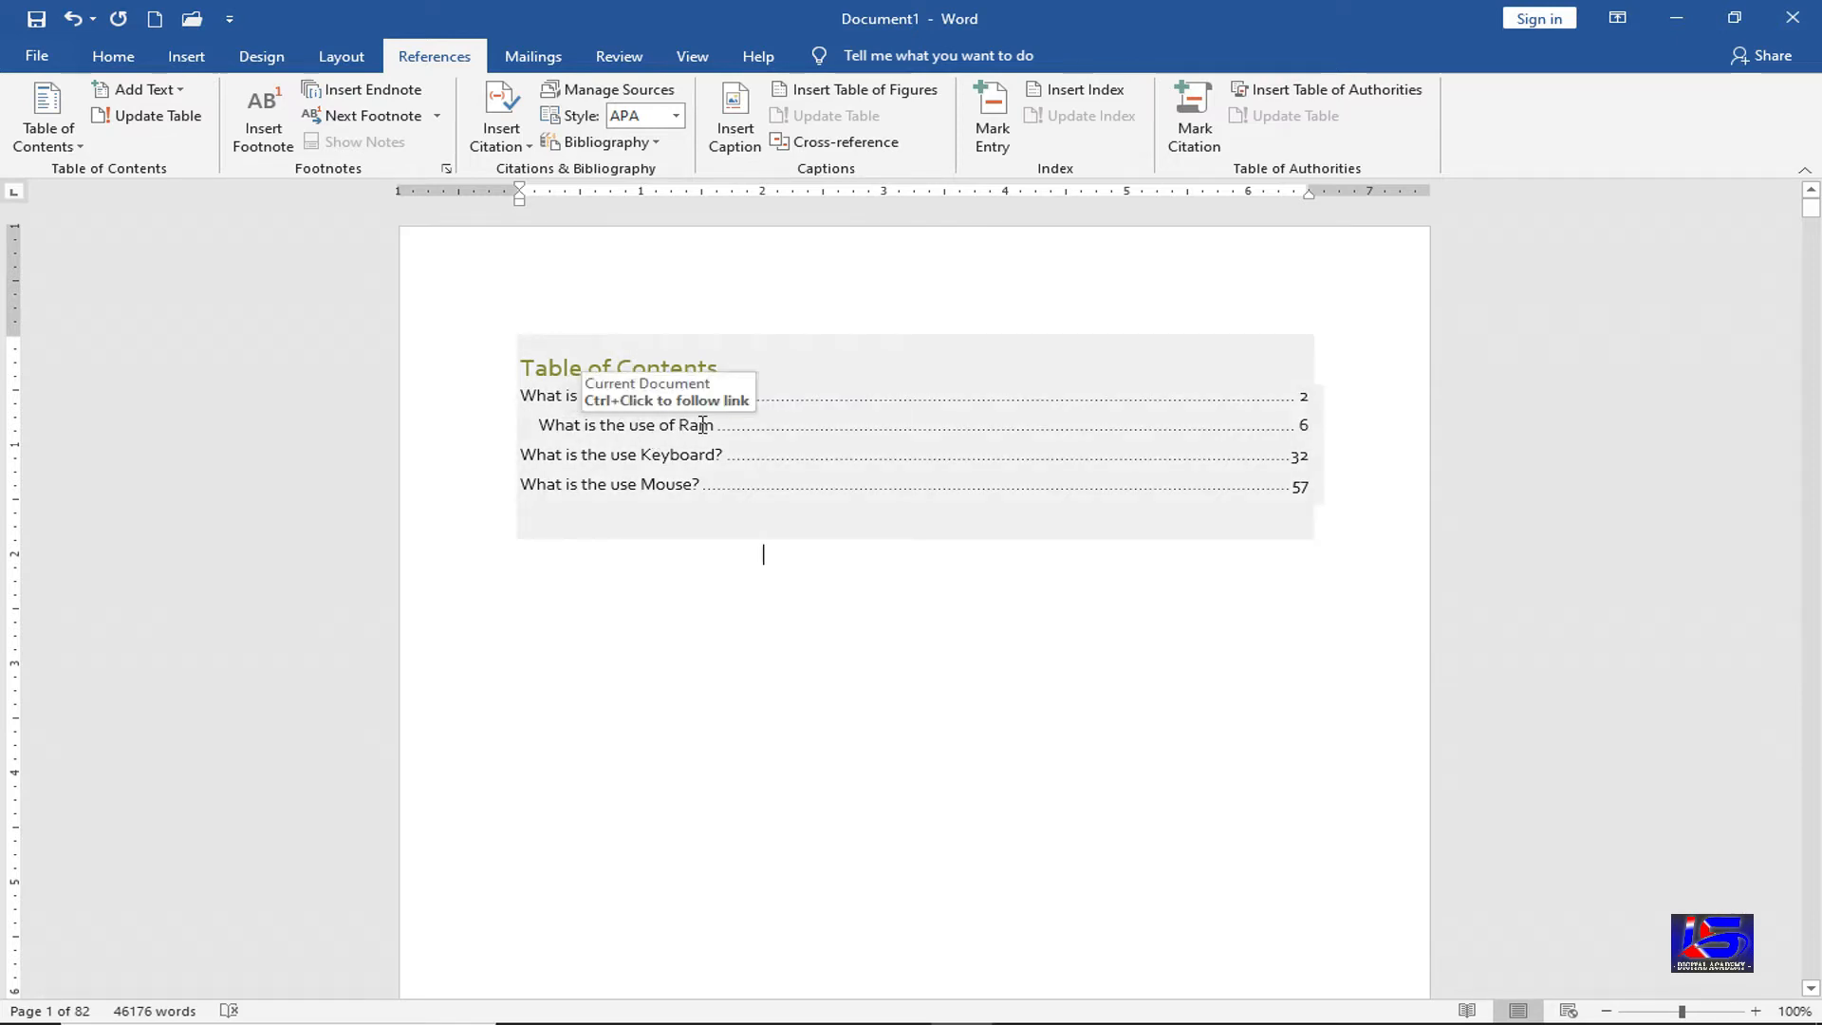
click(763, 554)
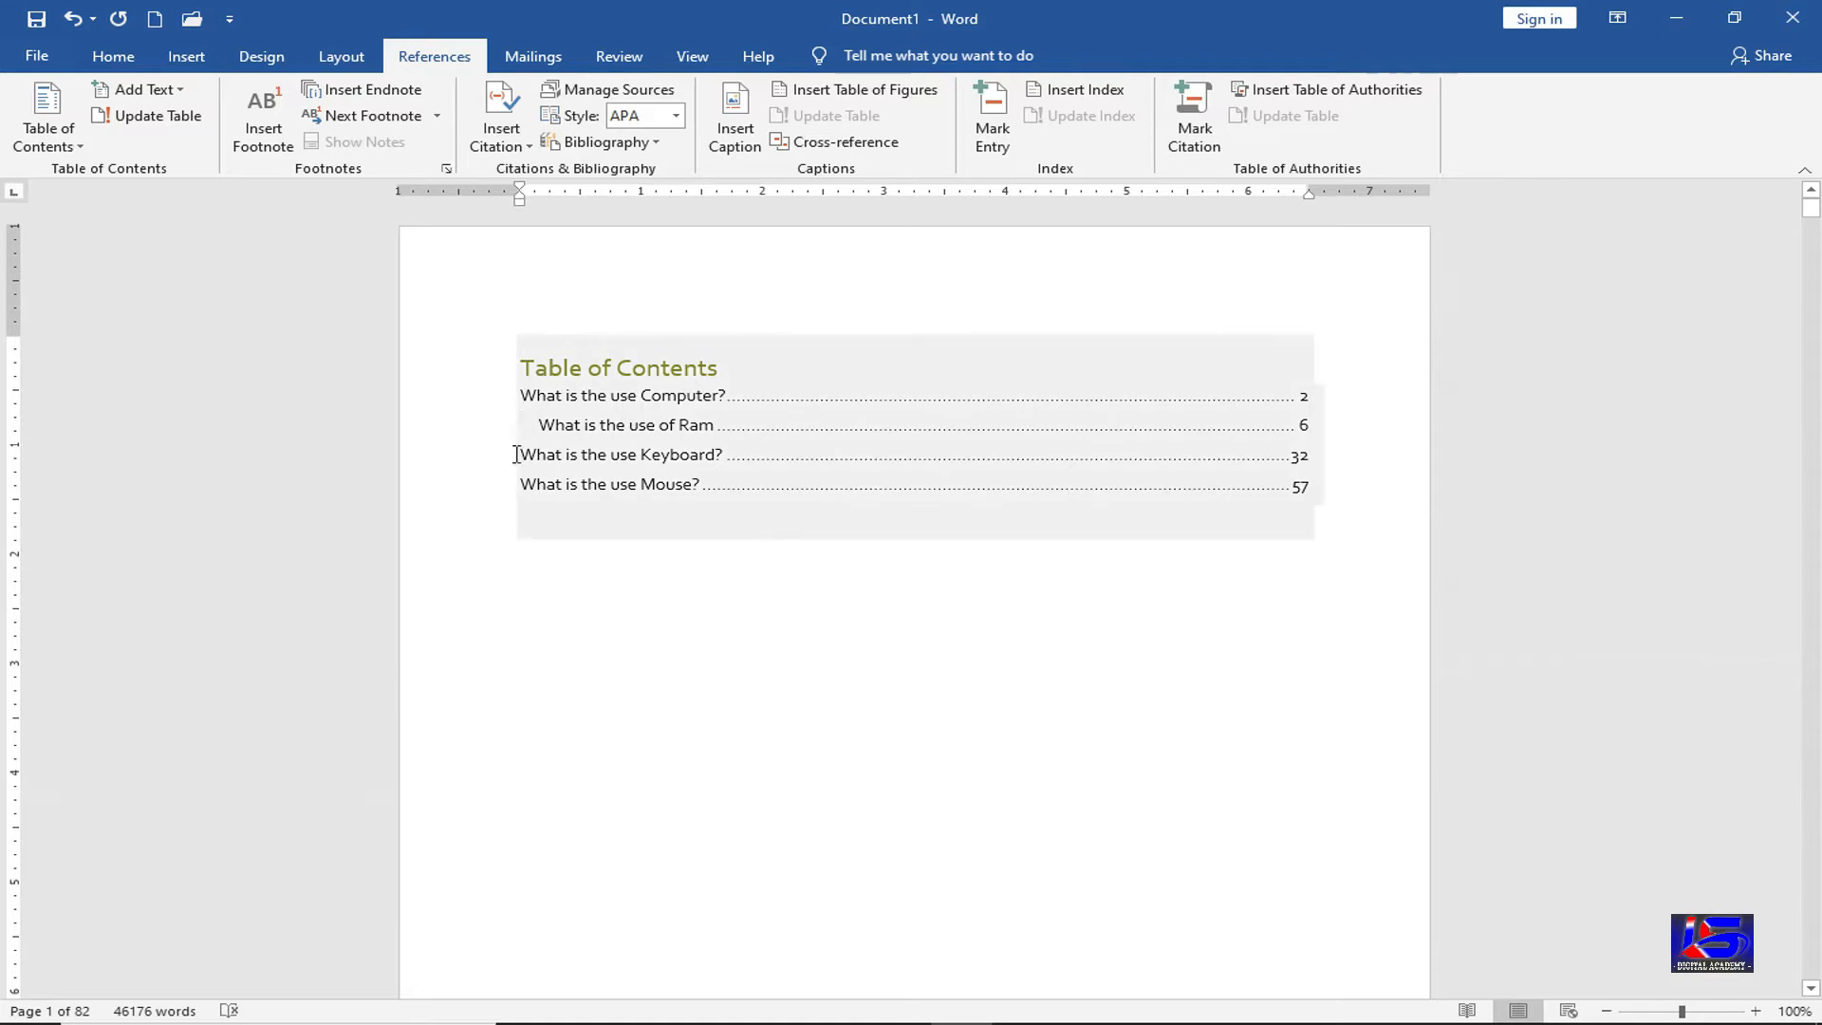
click(693, 429)
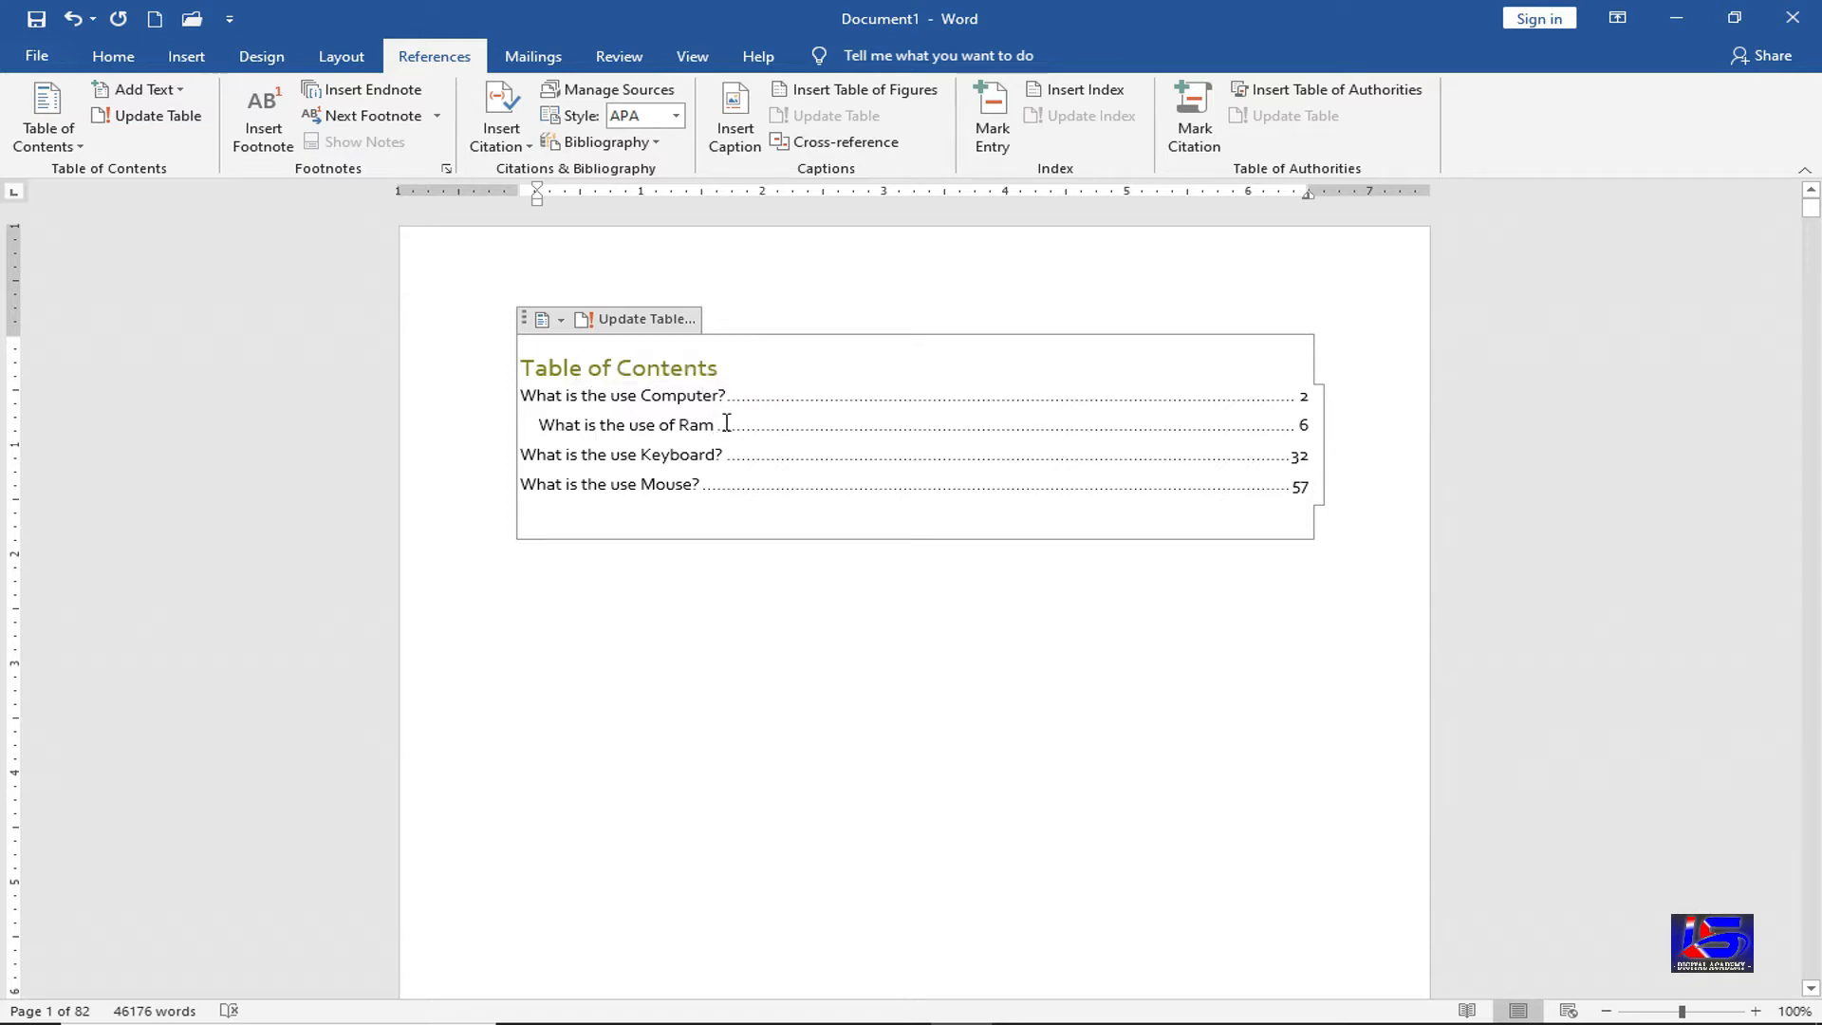
Start a new paragraph on page 8 after the line ending 'document.'
scroll(731, 699, down, 8)
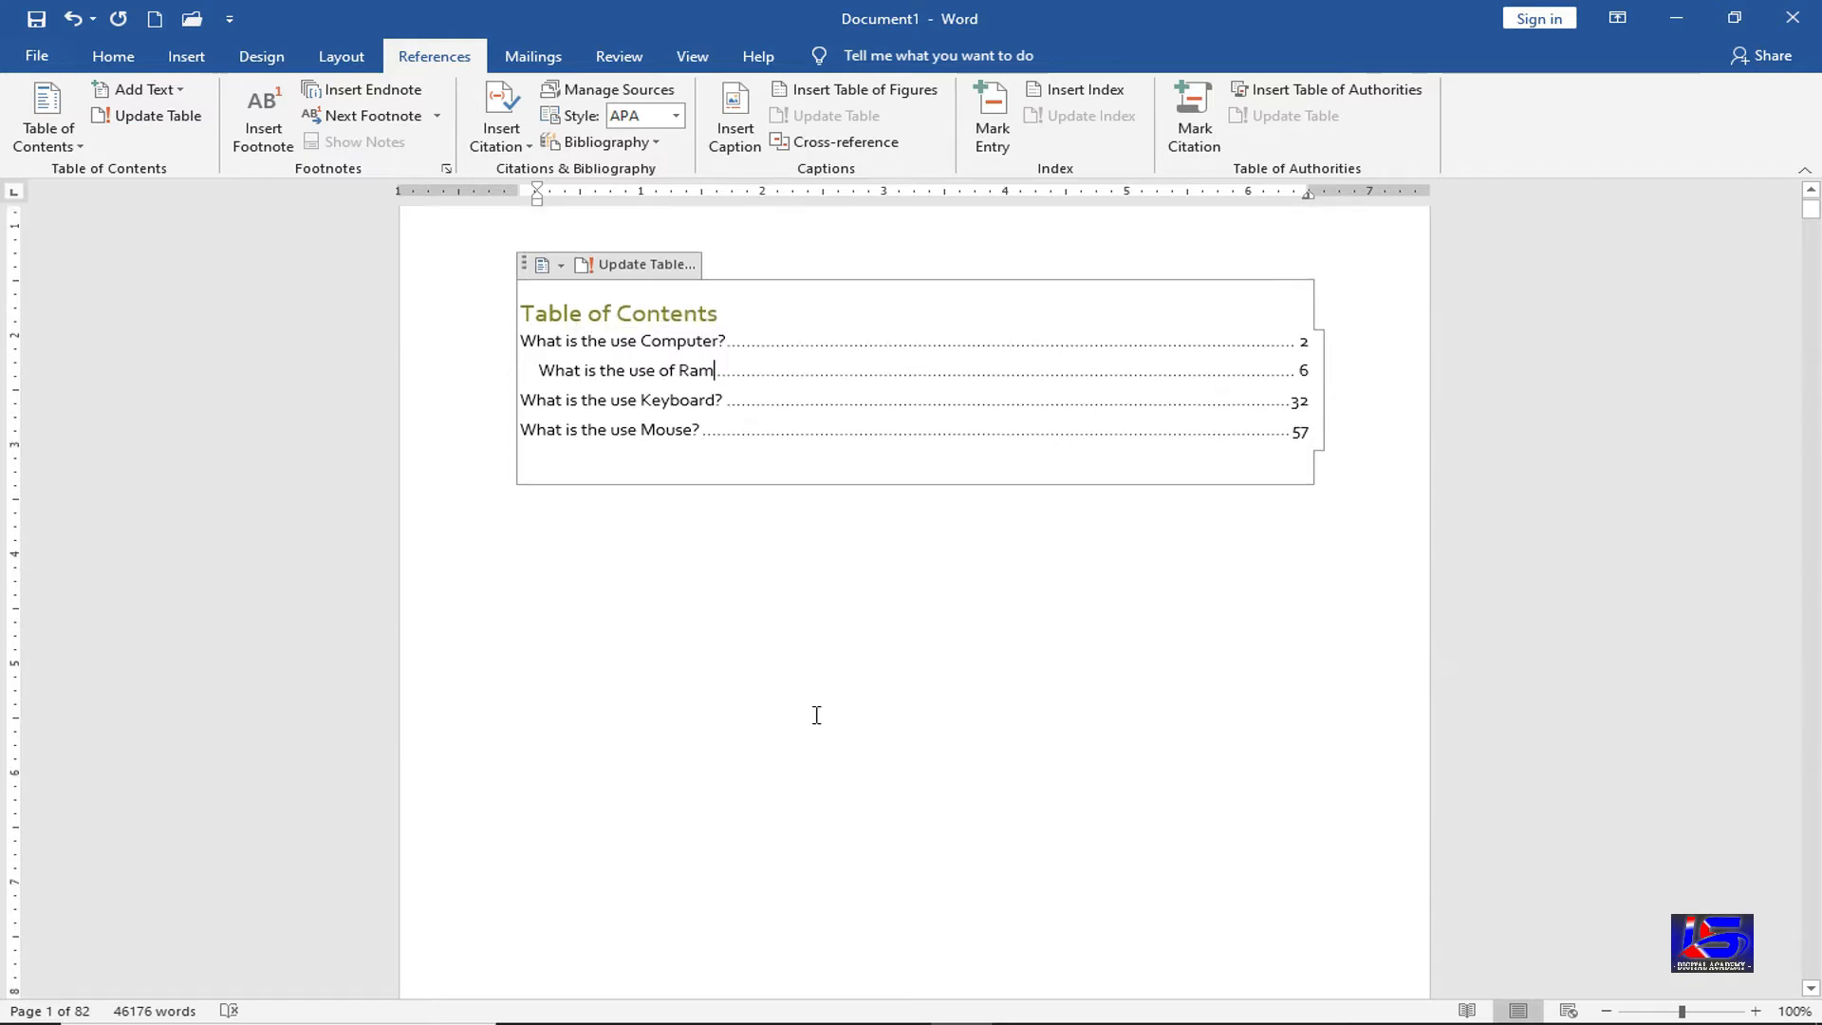
scroll(821, 757, down, 20)
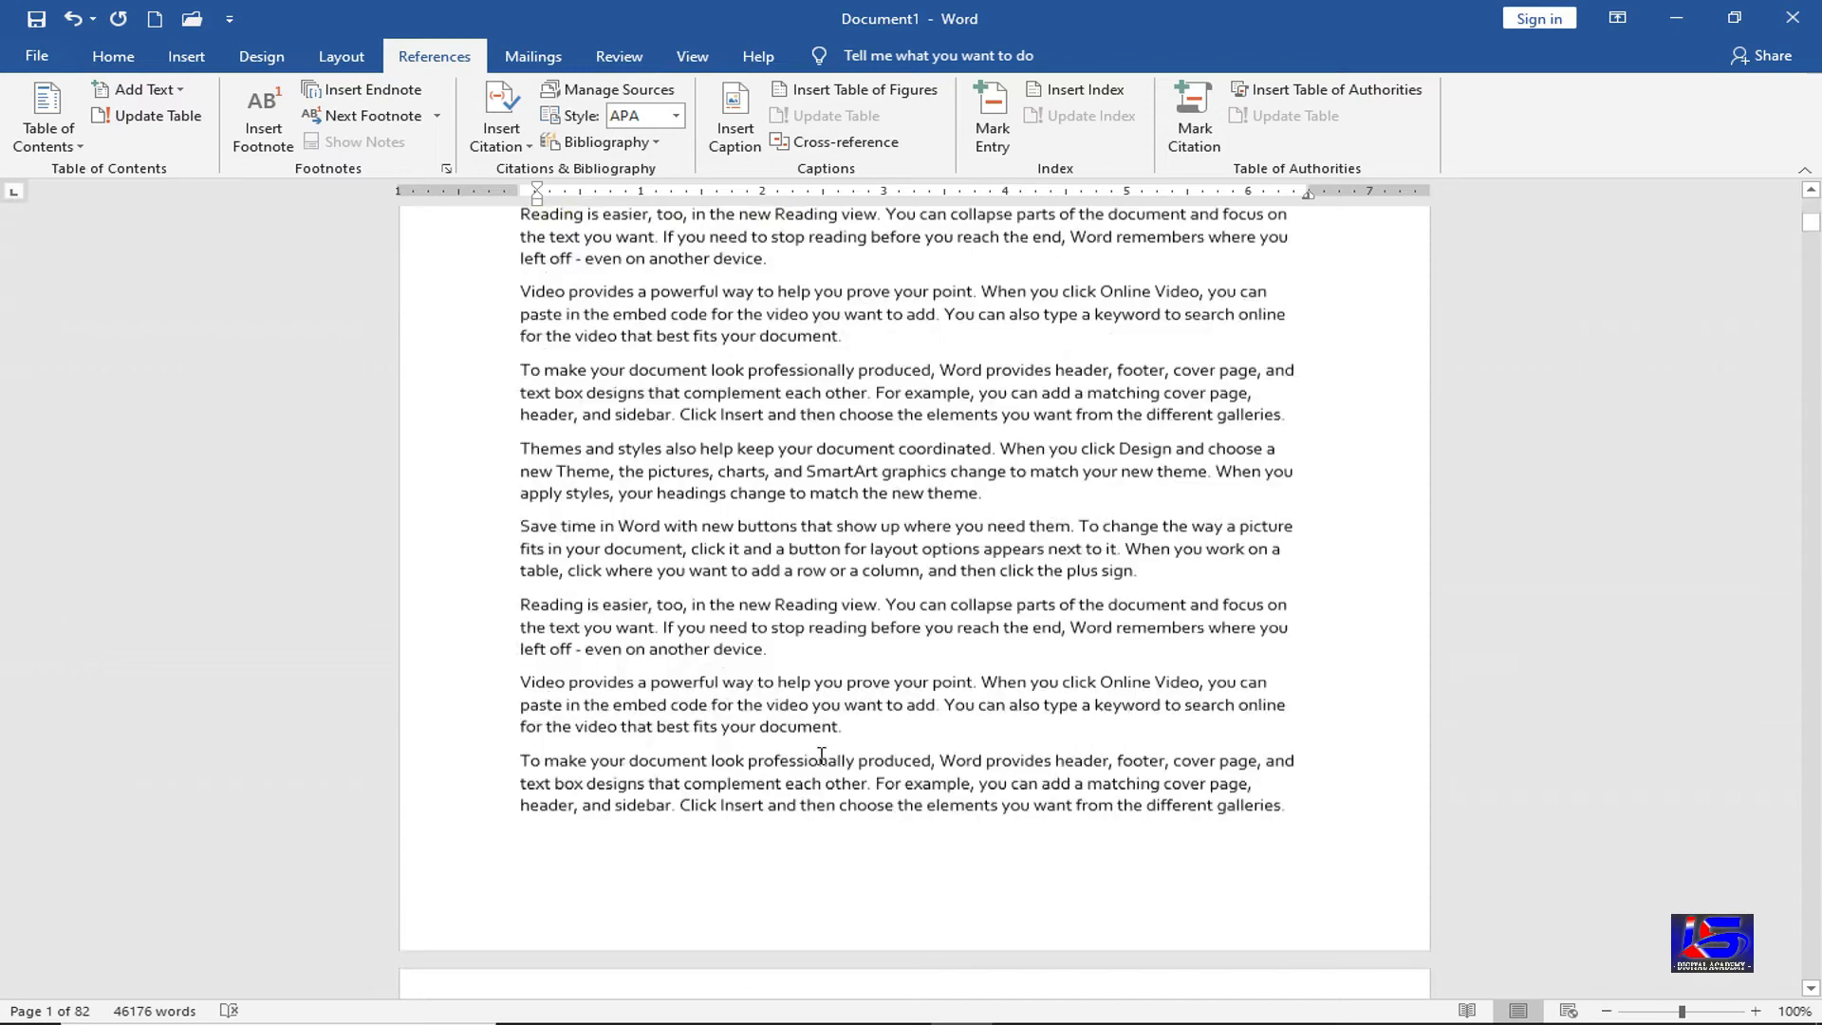
scroll(822, 756, down, 15)
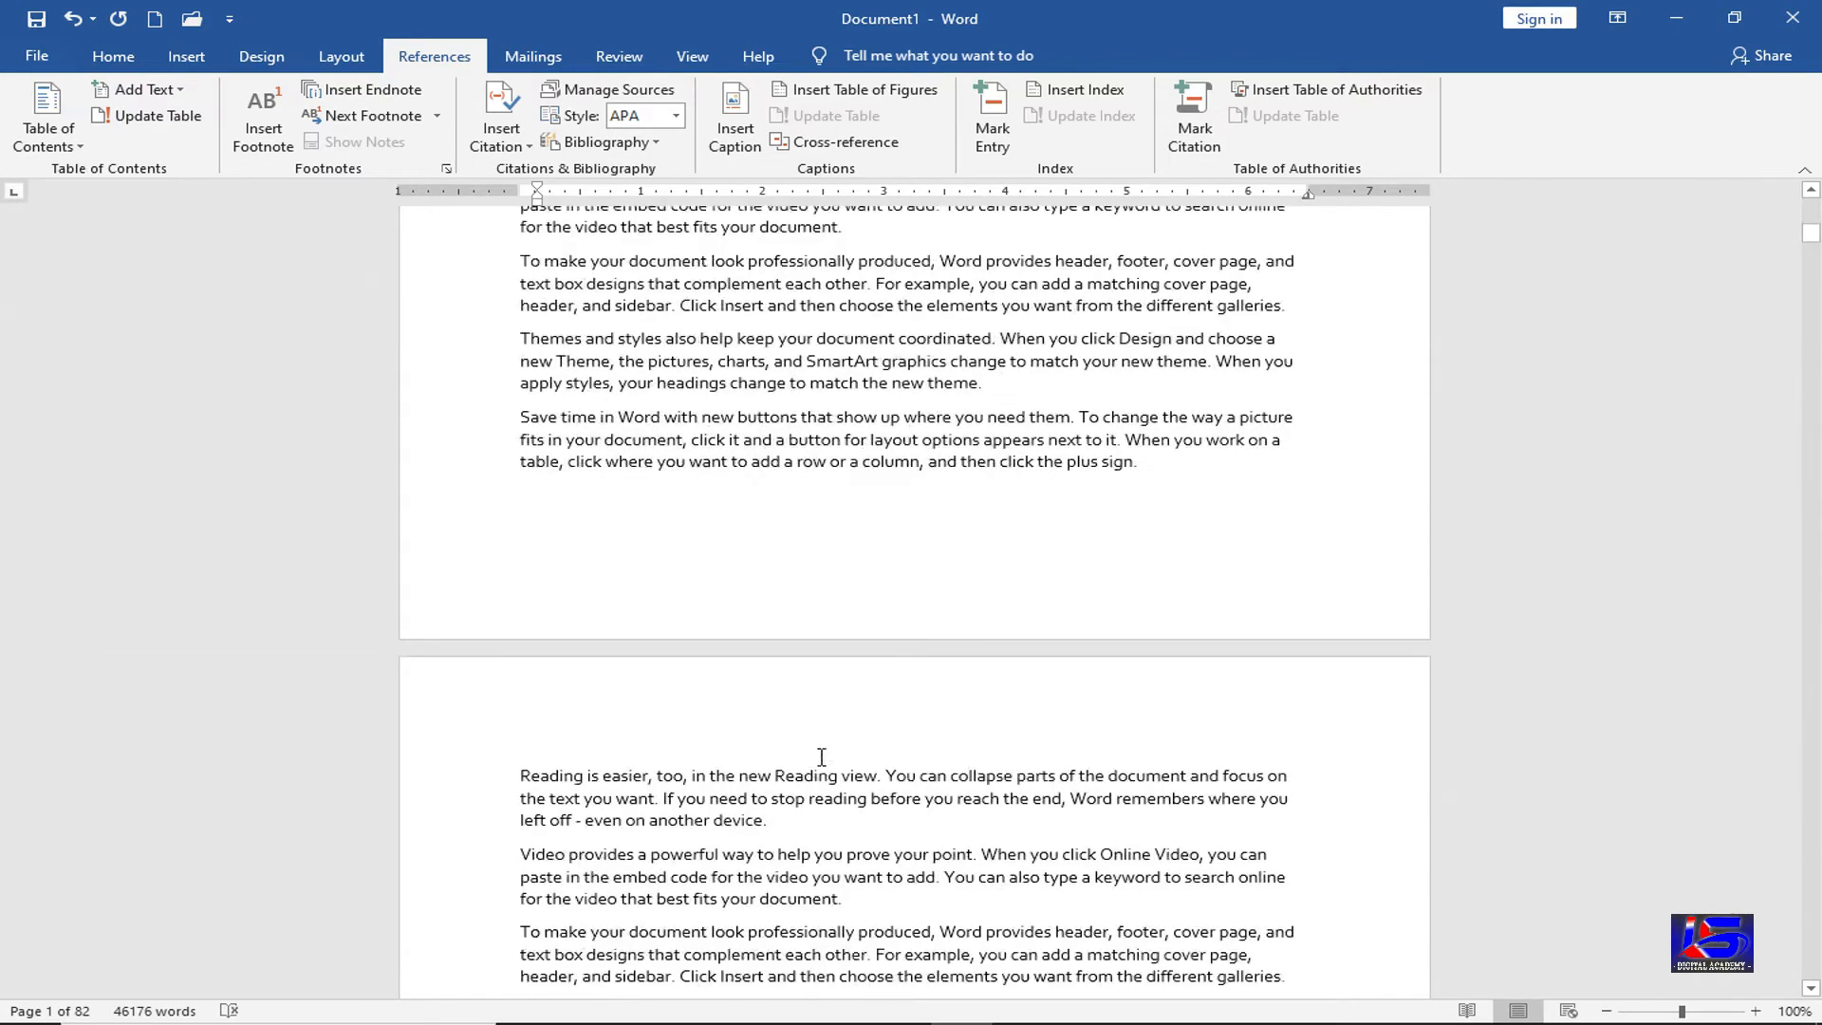
scroll(821, 756, down, 15)
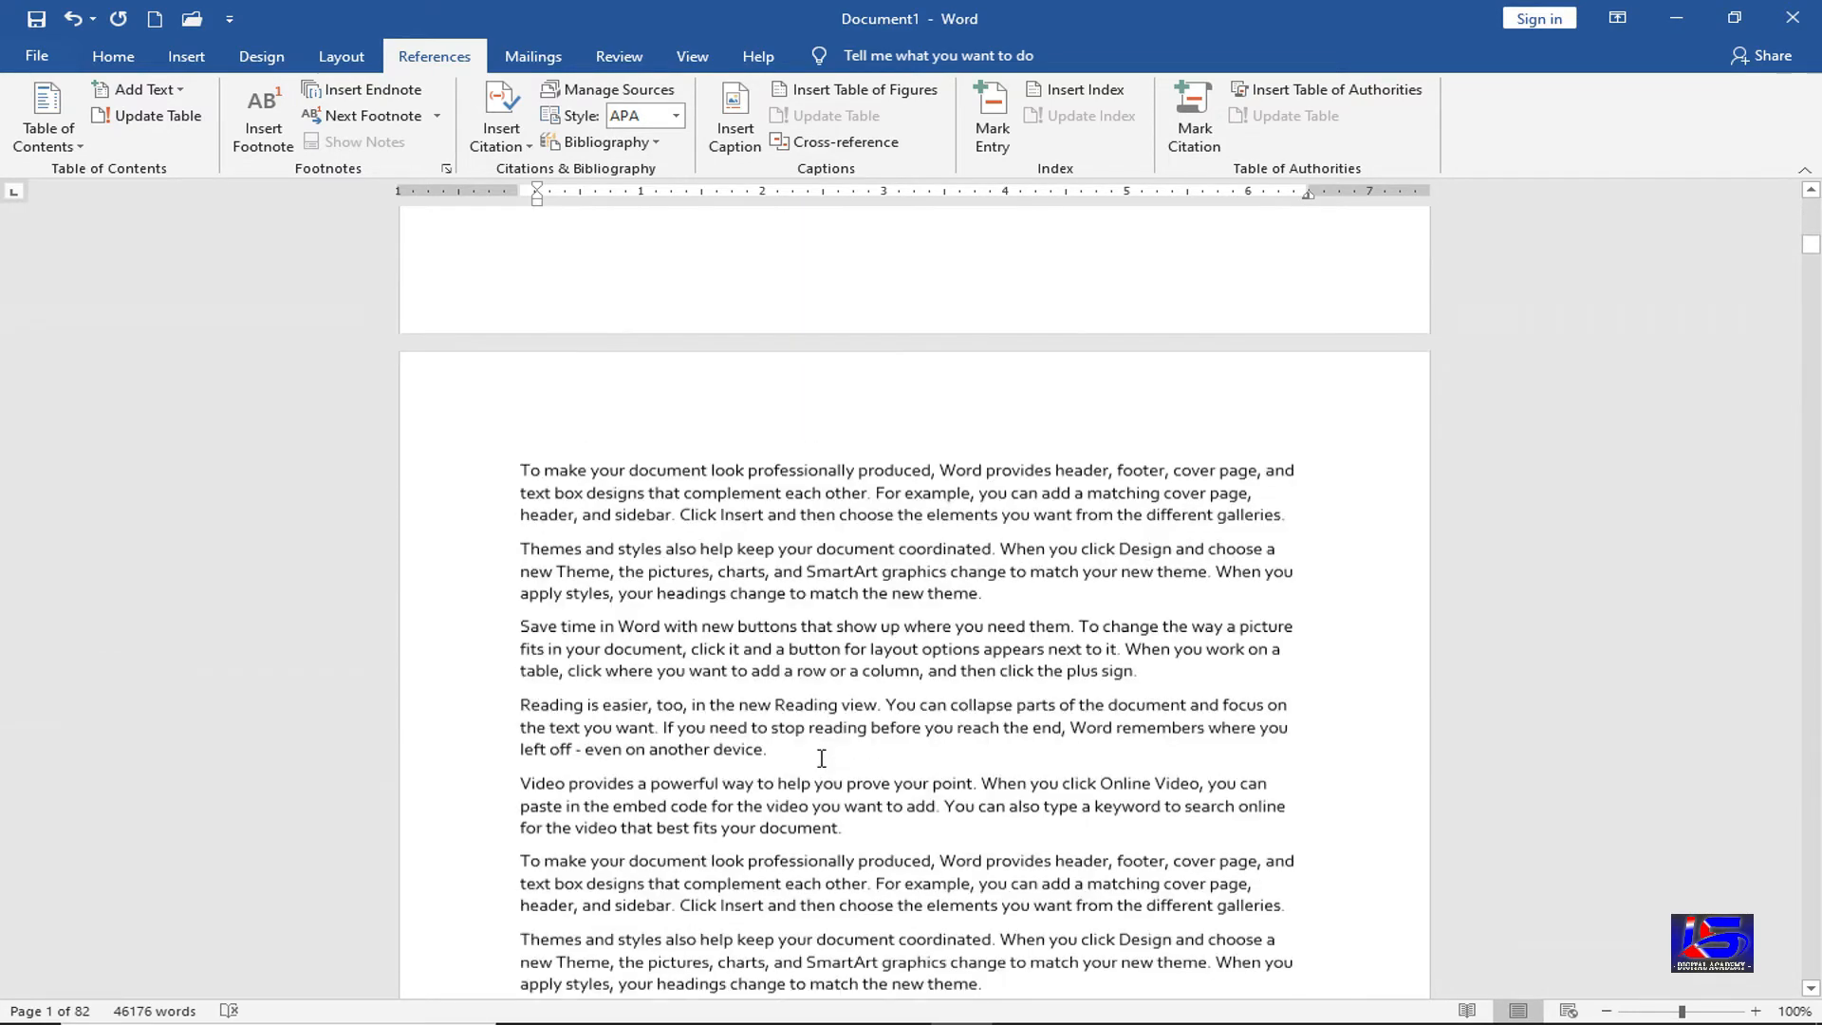
scroll(818, 759, down, 10)
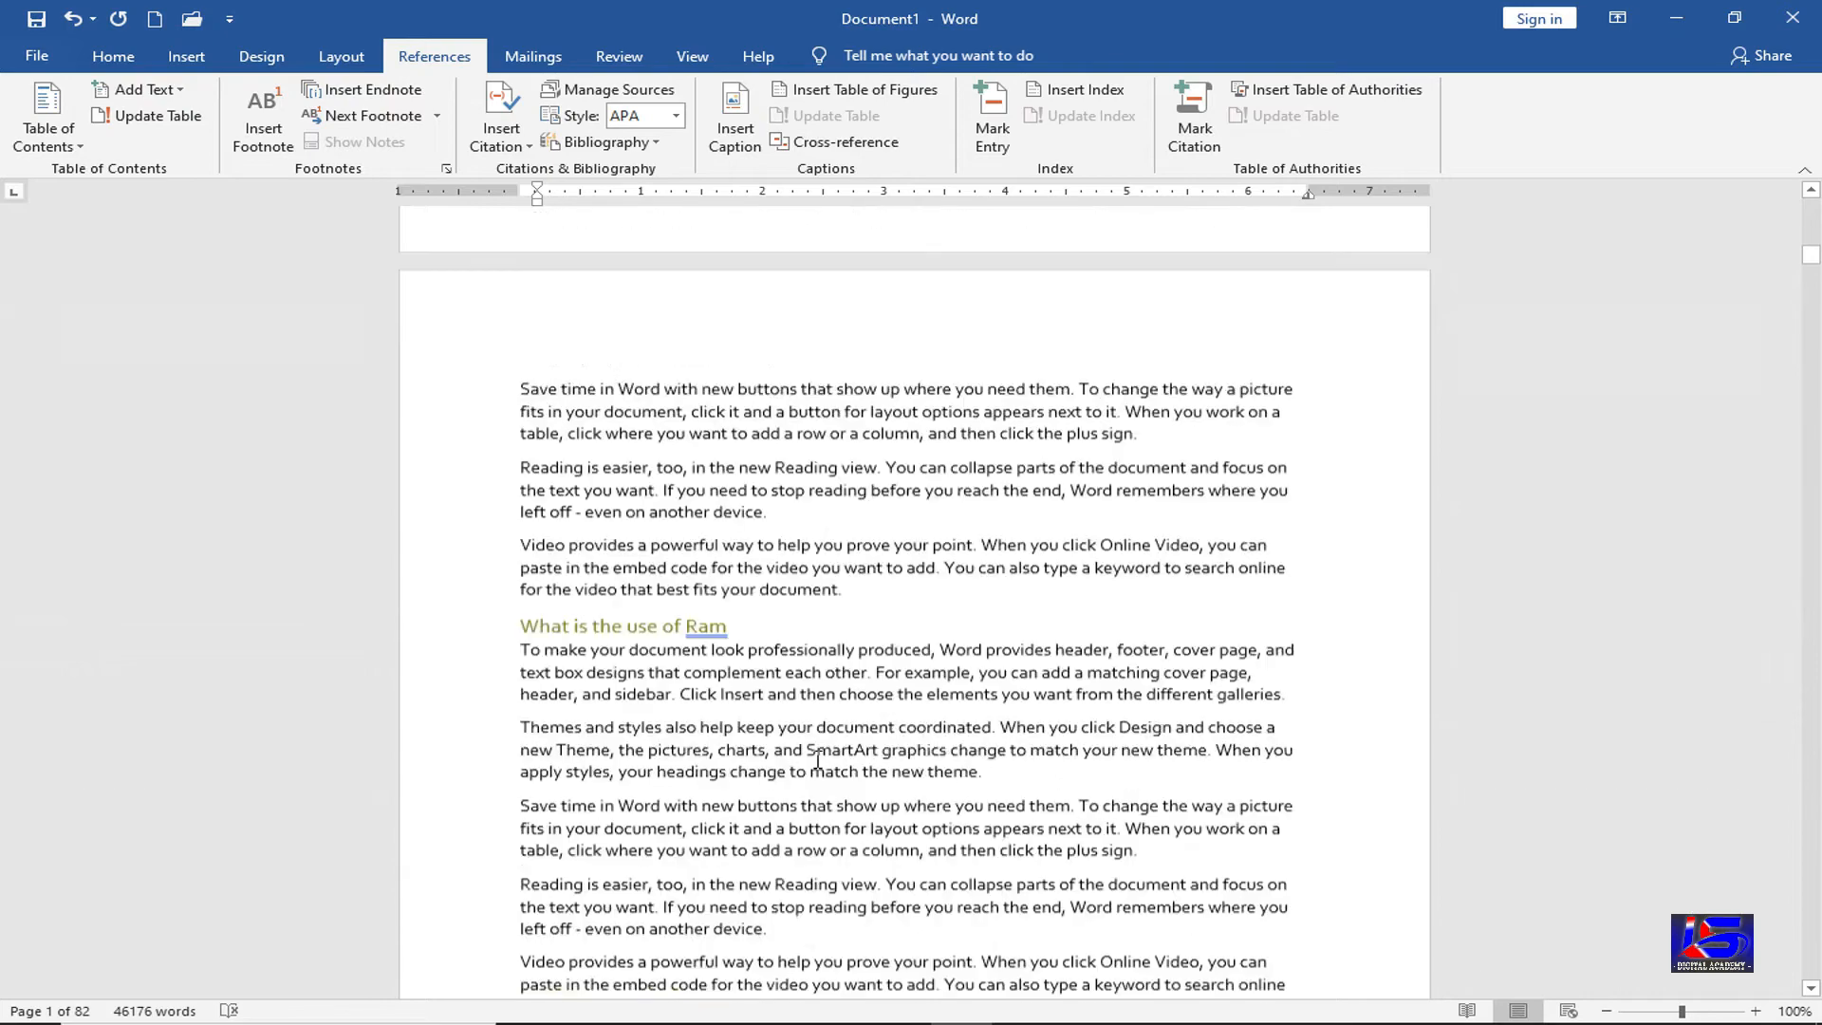
scroll(818, 759, down, 15)
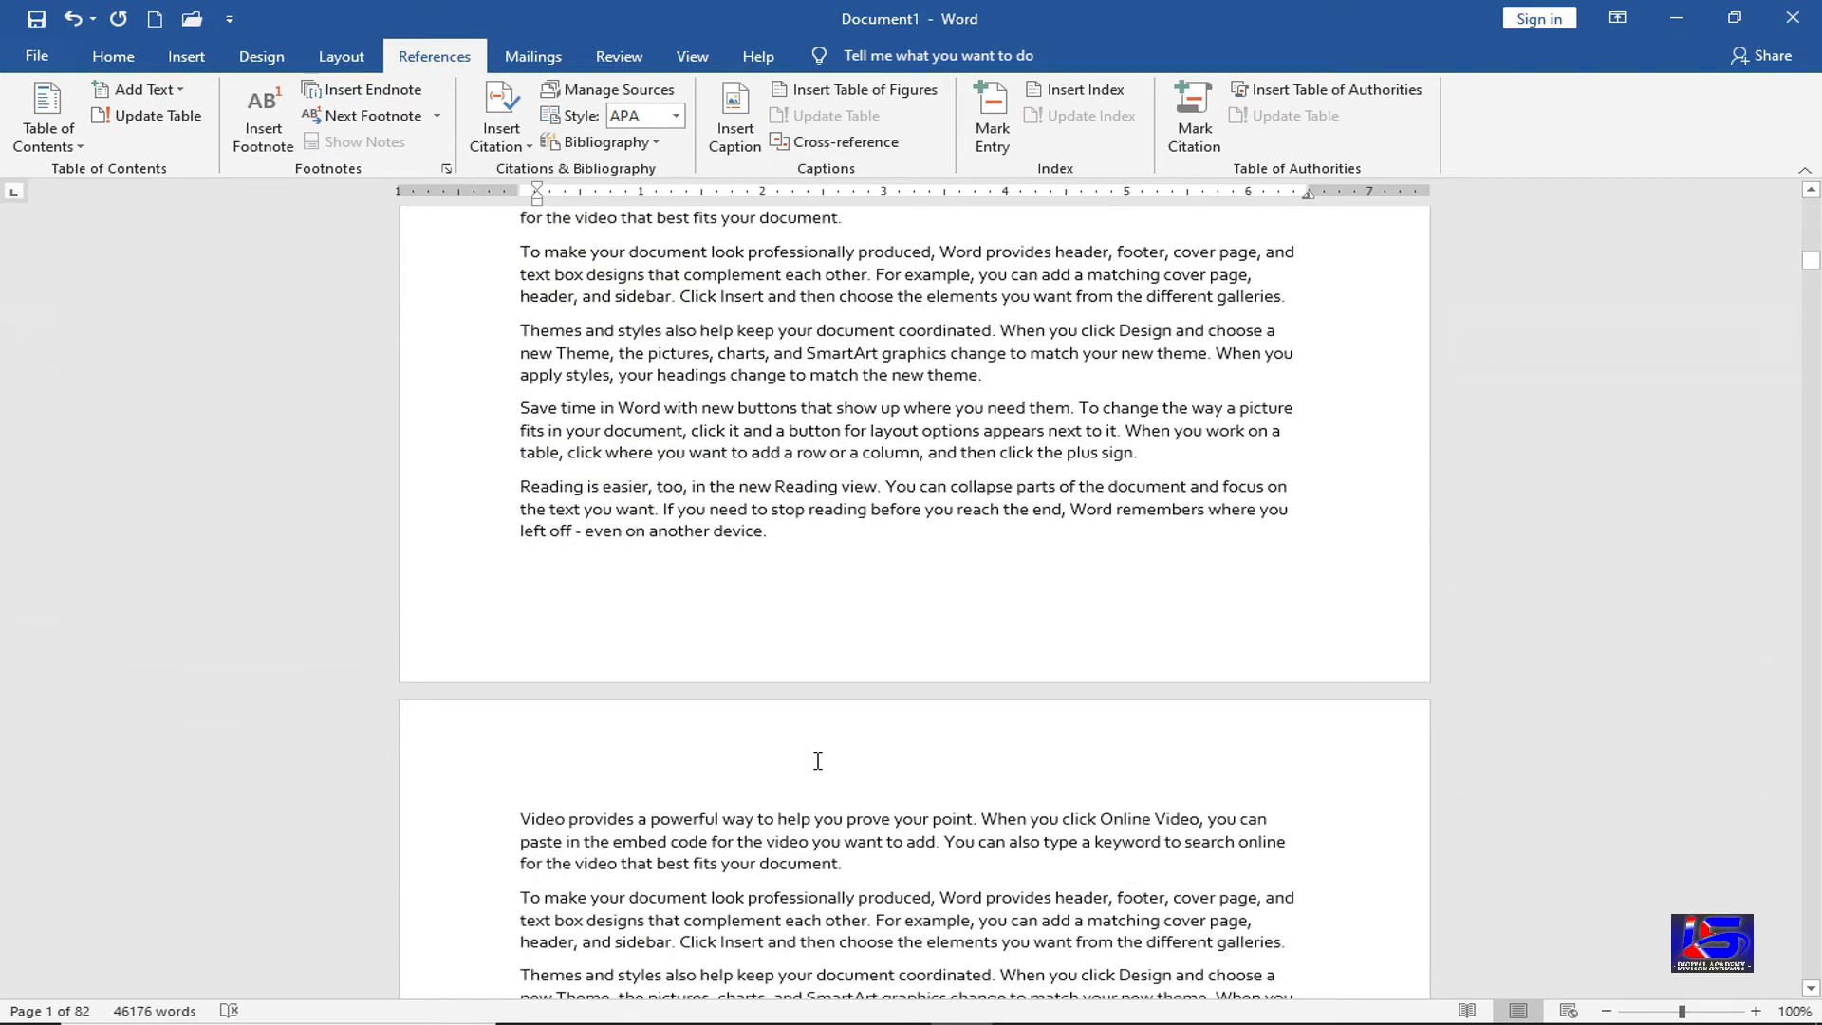
scroll(815, 764, down, 12)
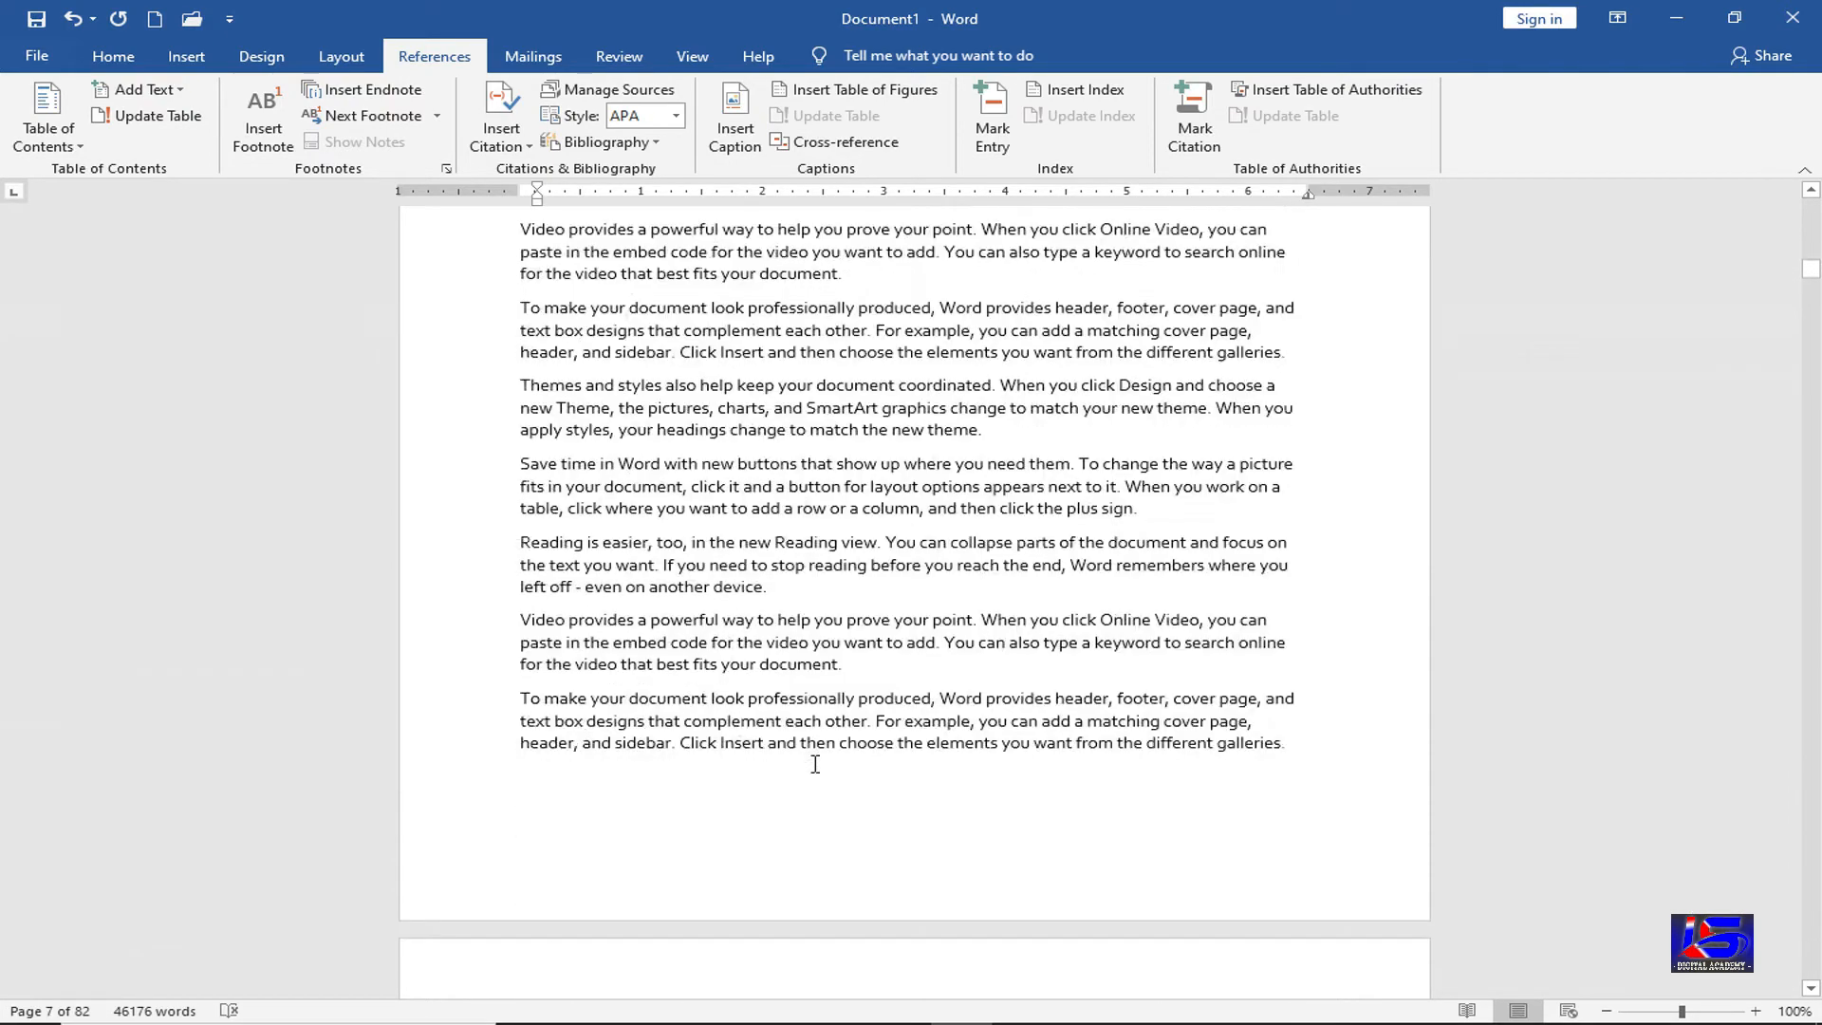
click(862, 638)
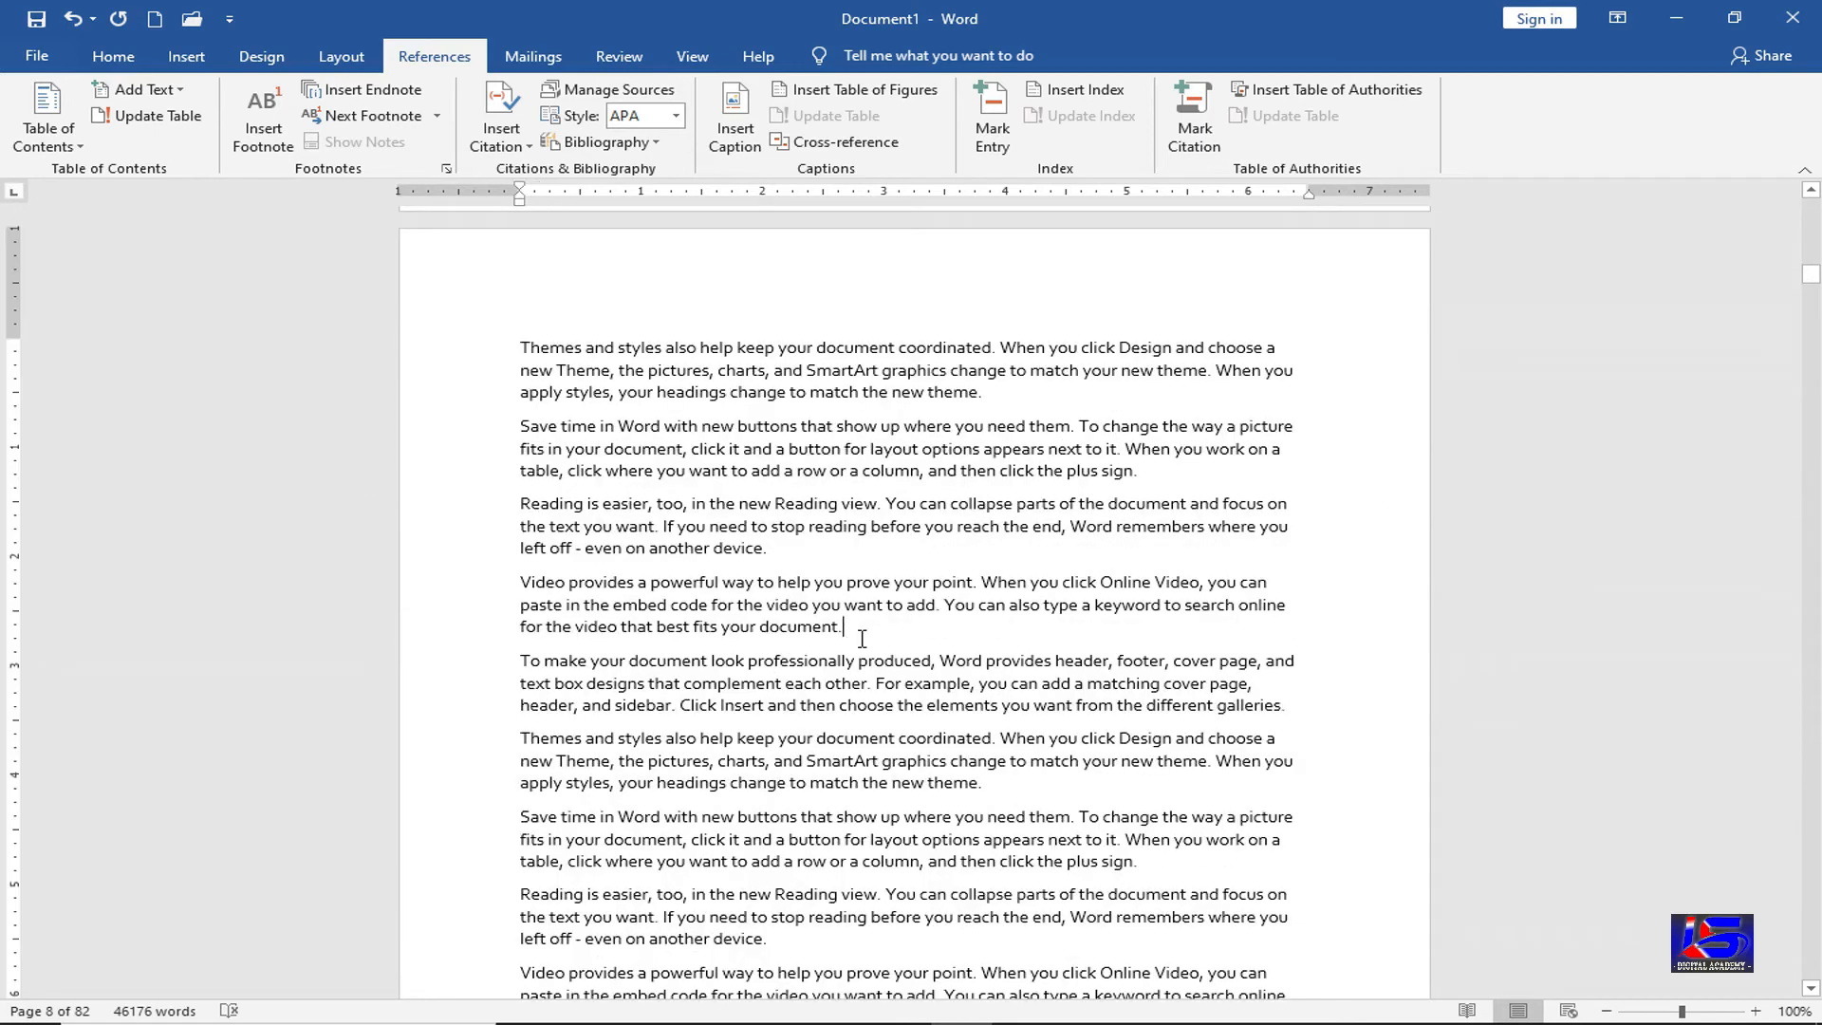
key(Return)
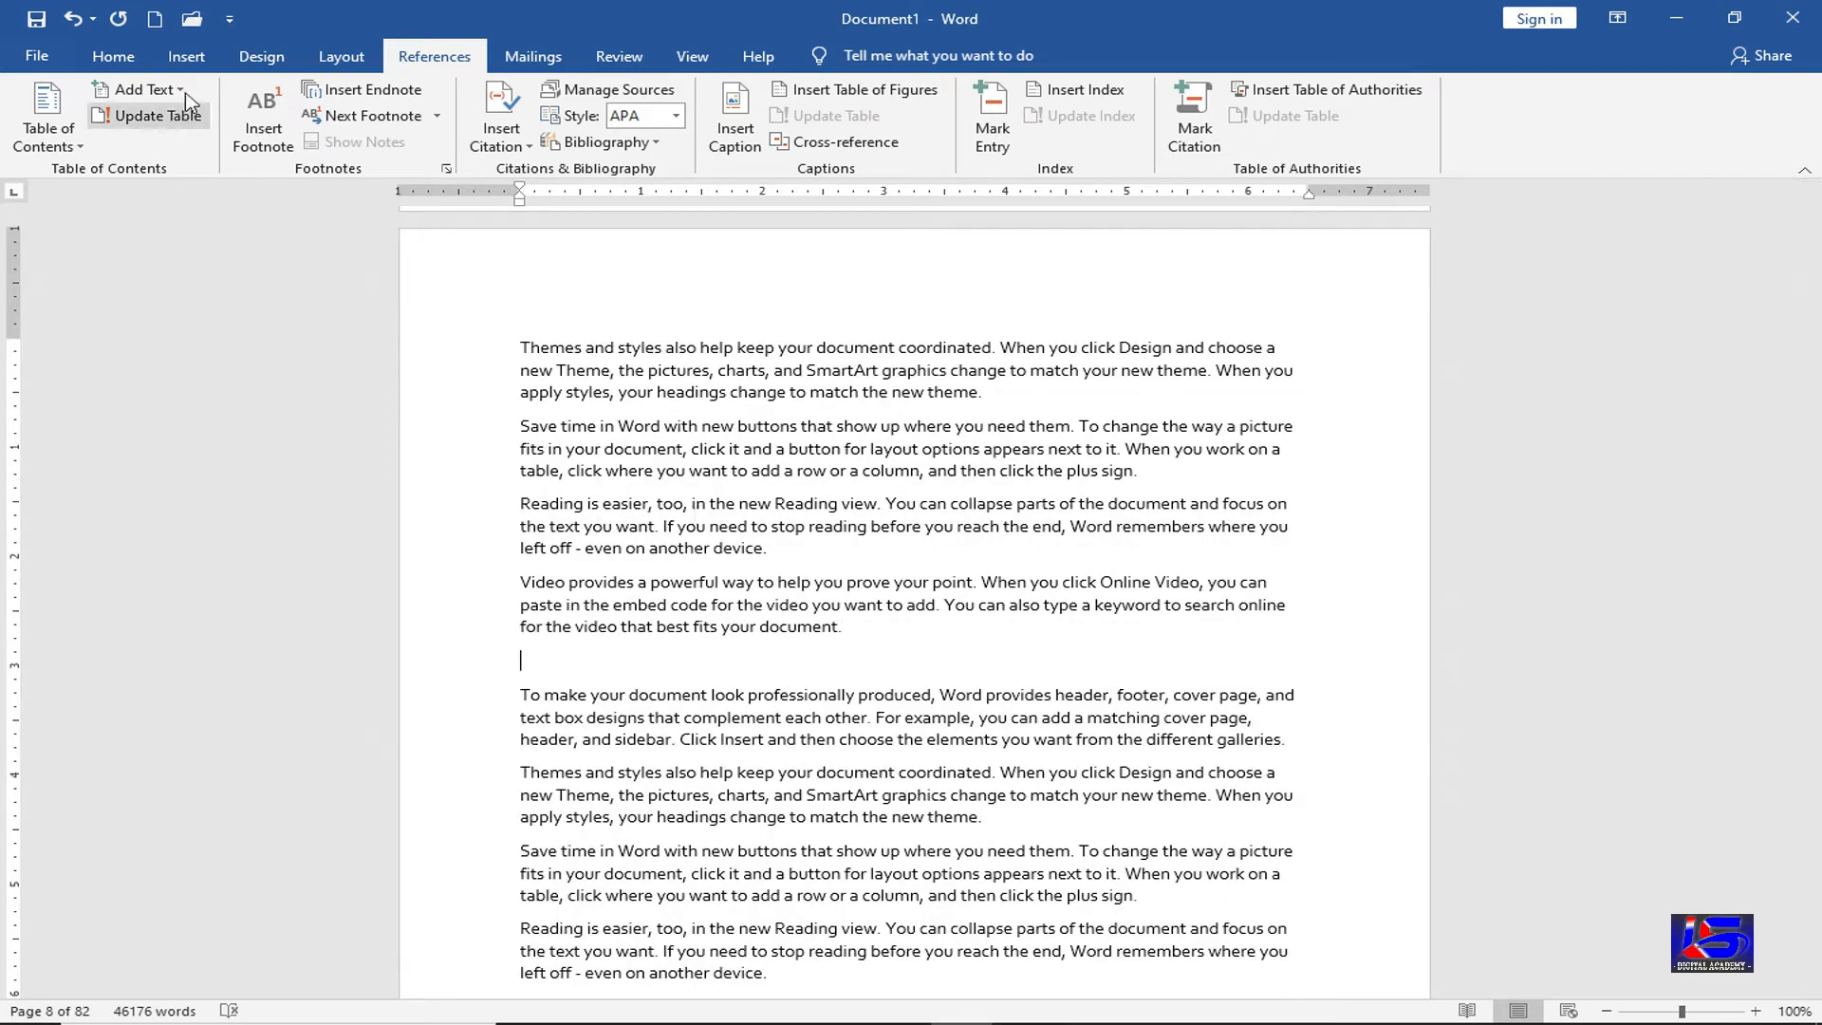
Make it a Level 3 TOC heading reading 'Type of Ram' and return to the top
click(144, 89)
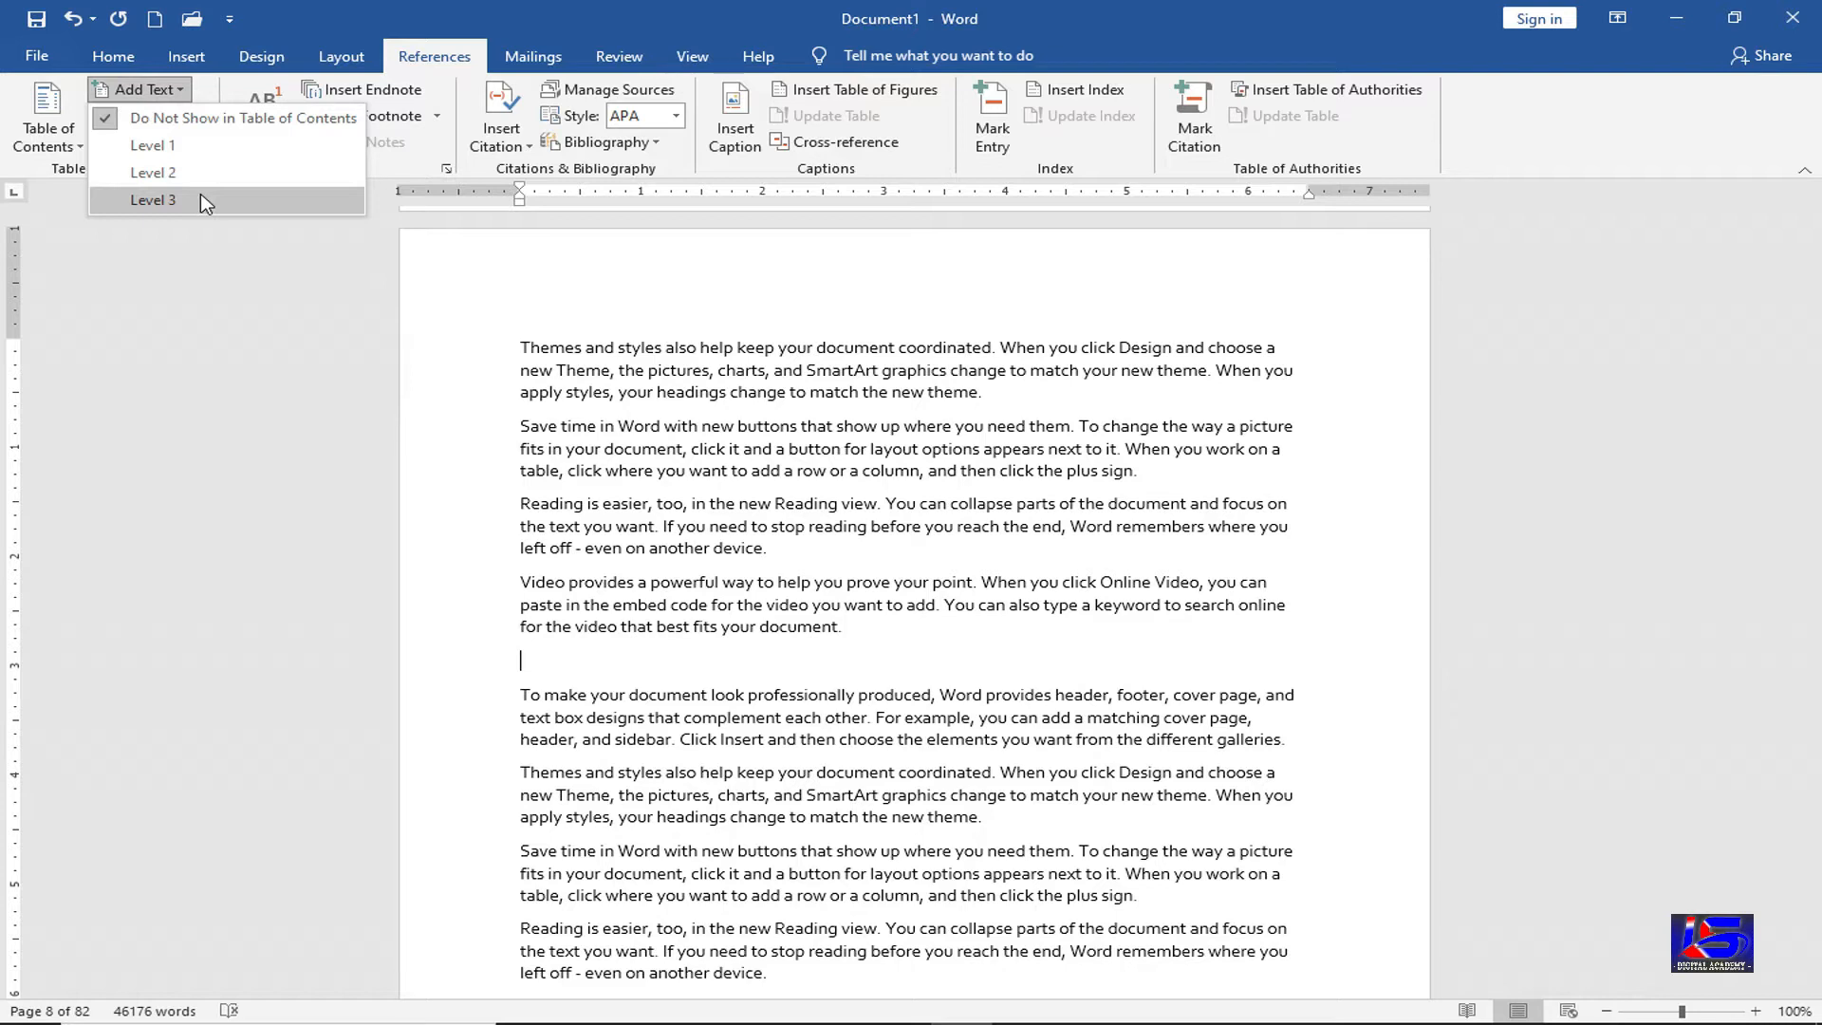
click(203, 200)
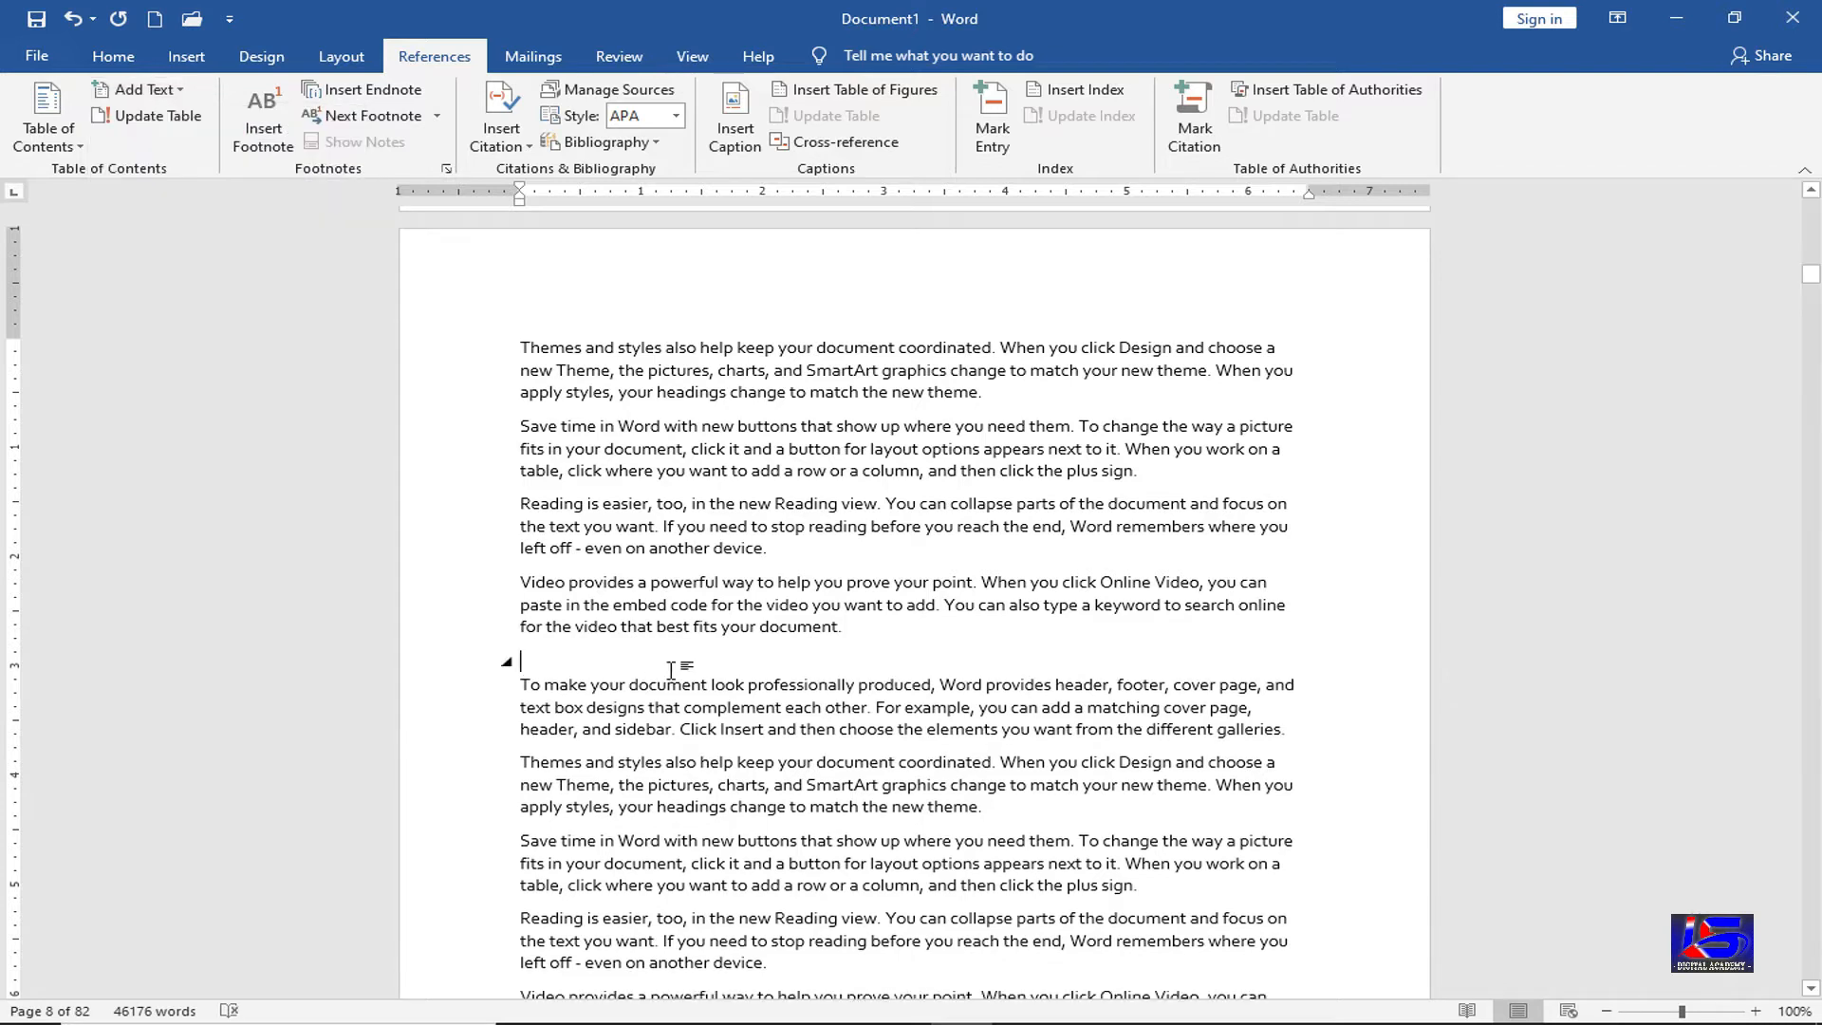
text(Type)
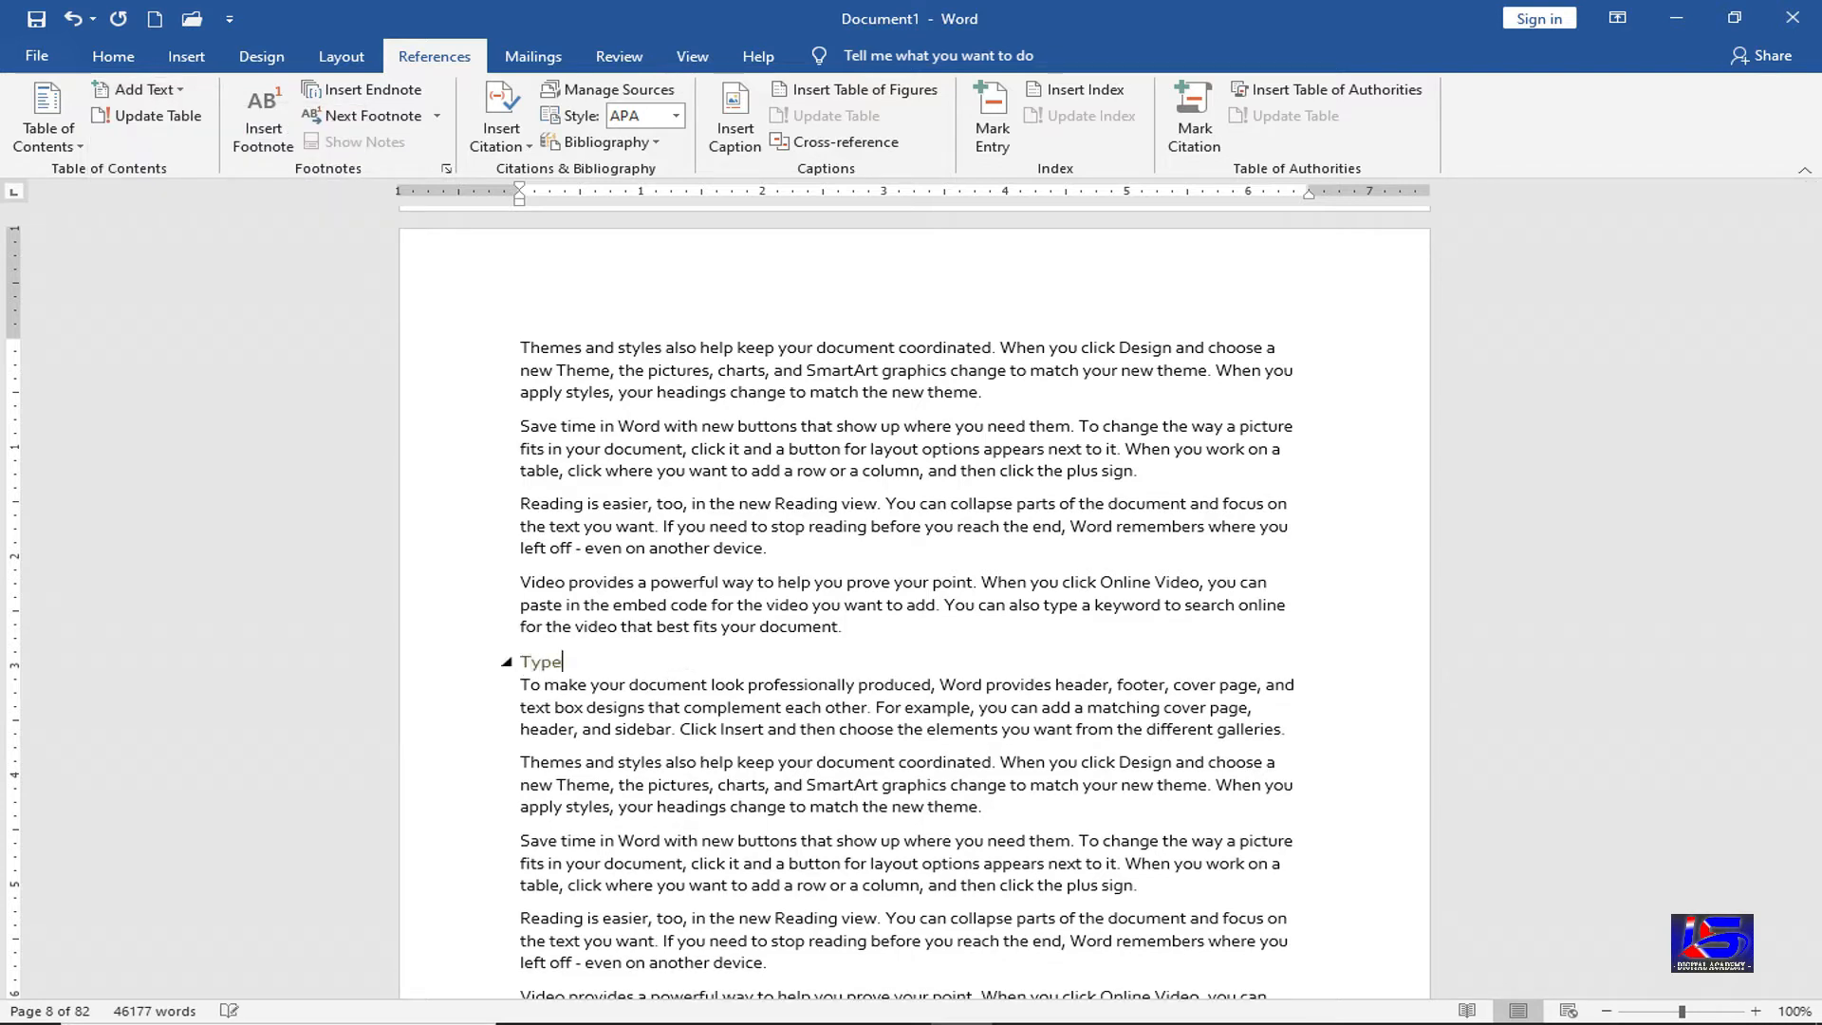
text( of Ram)
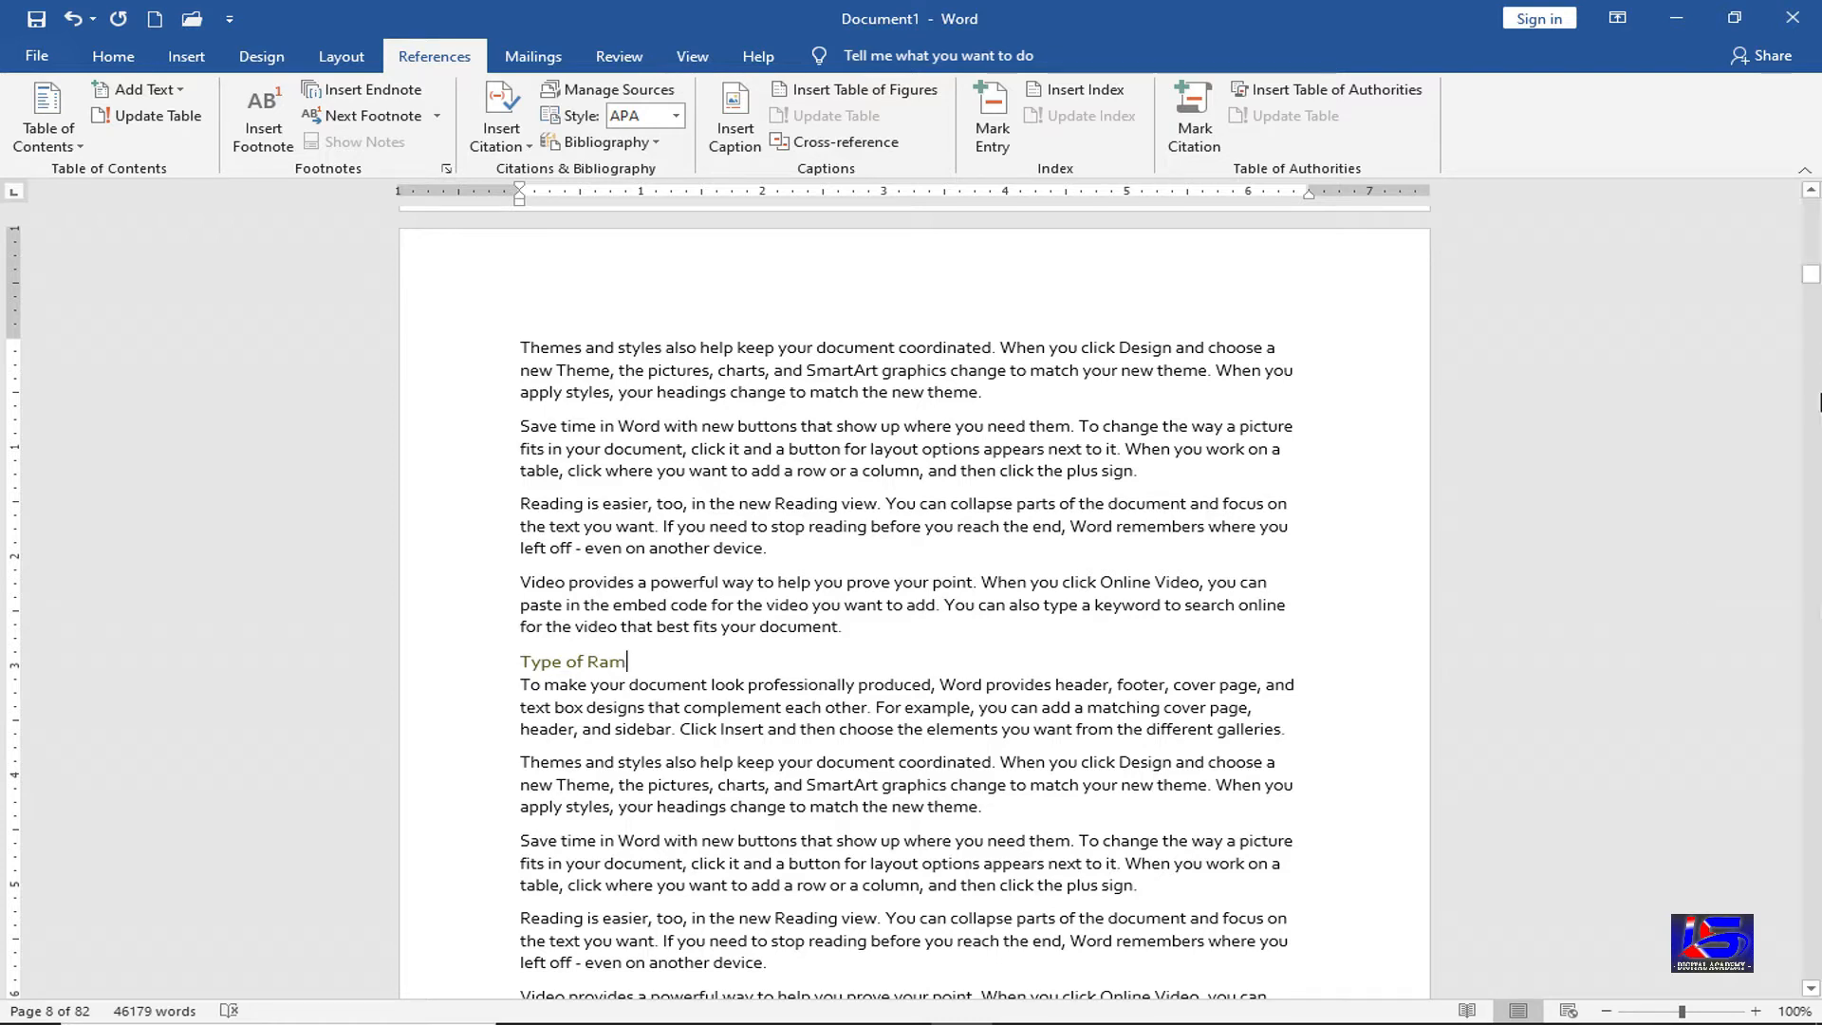
drag(1811, 274, 1811, 204)
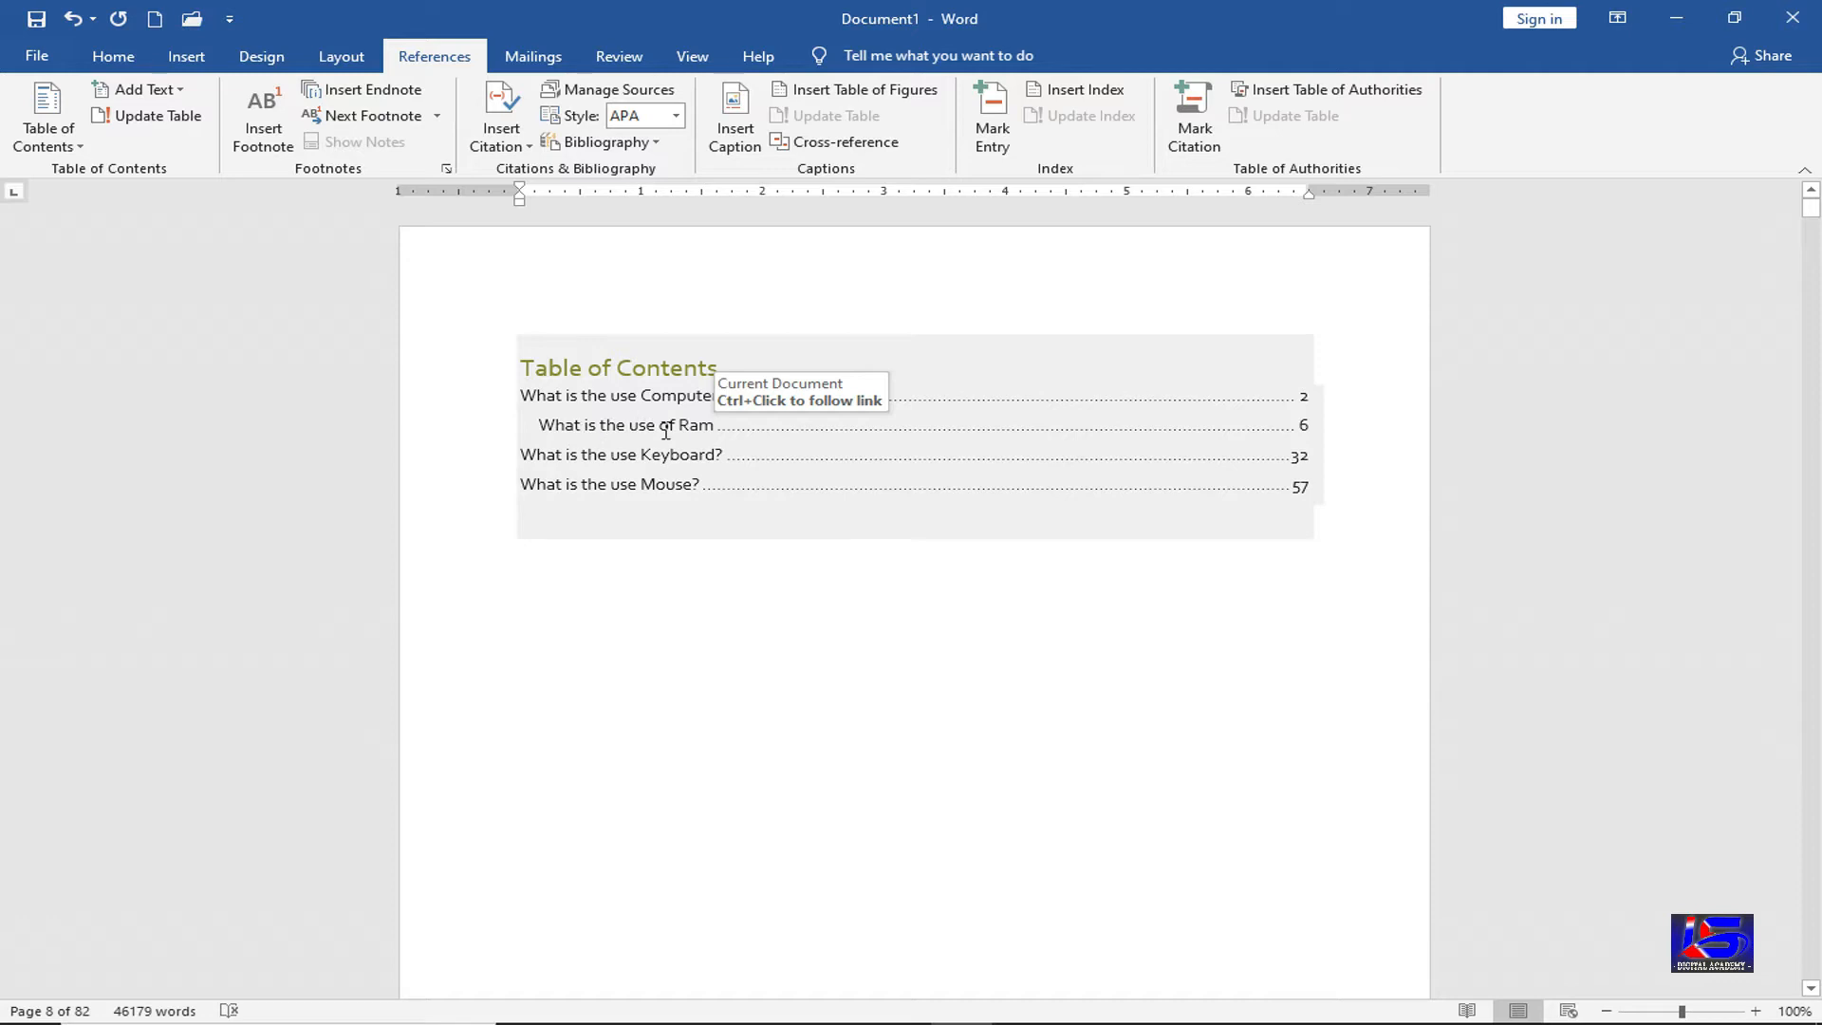
Update the entire table of contents so 'Type of Ram' appears at page 8
click(714, 426)
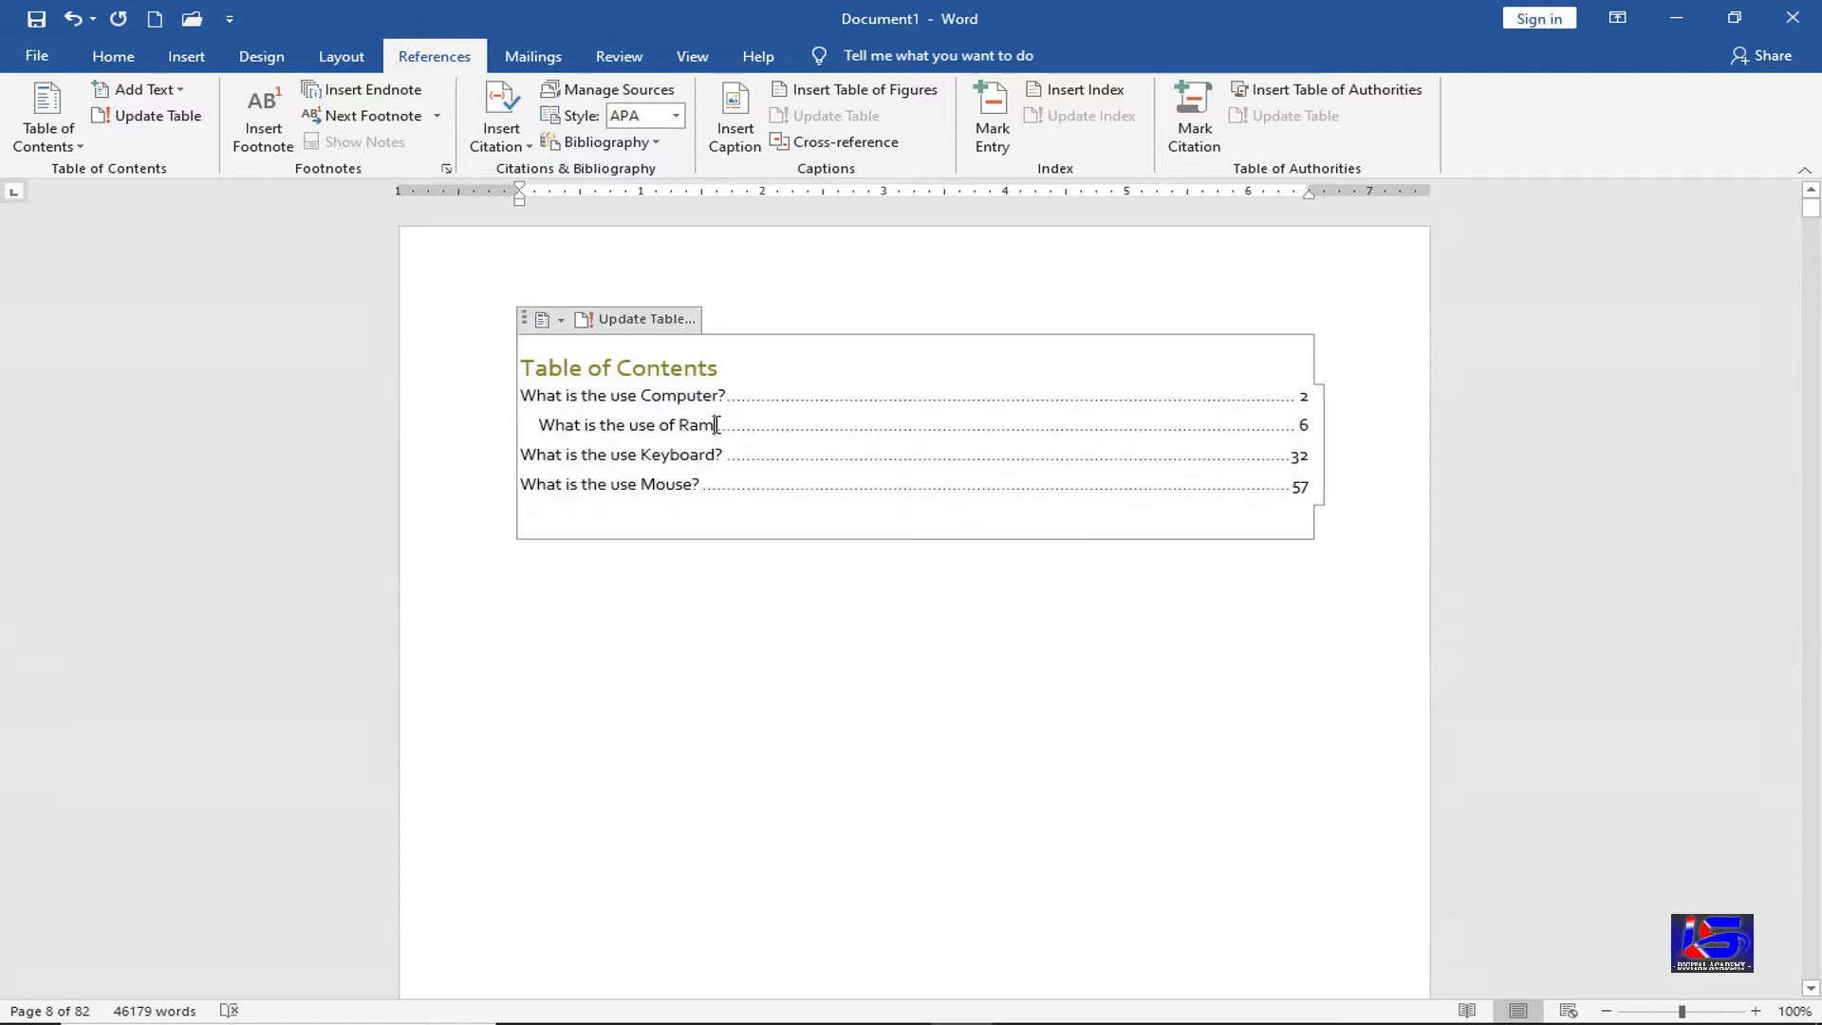
click(166, 118)
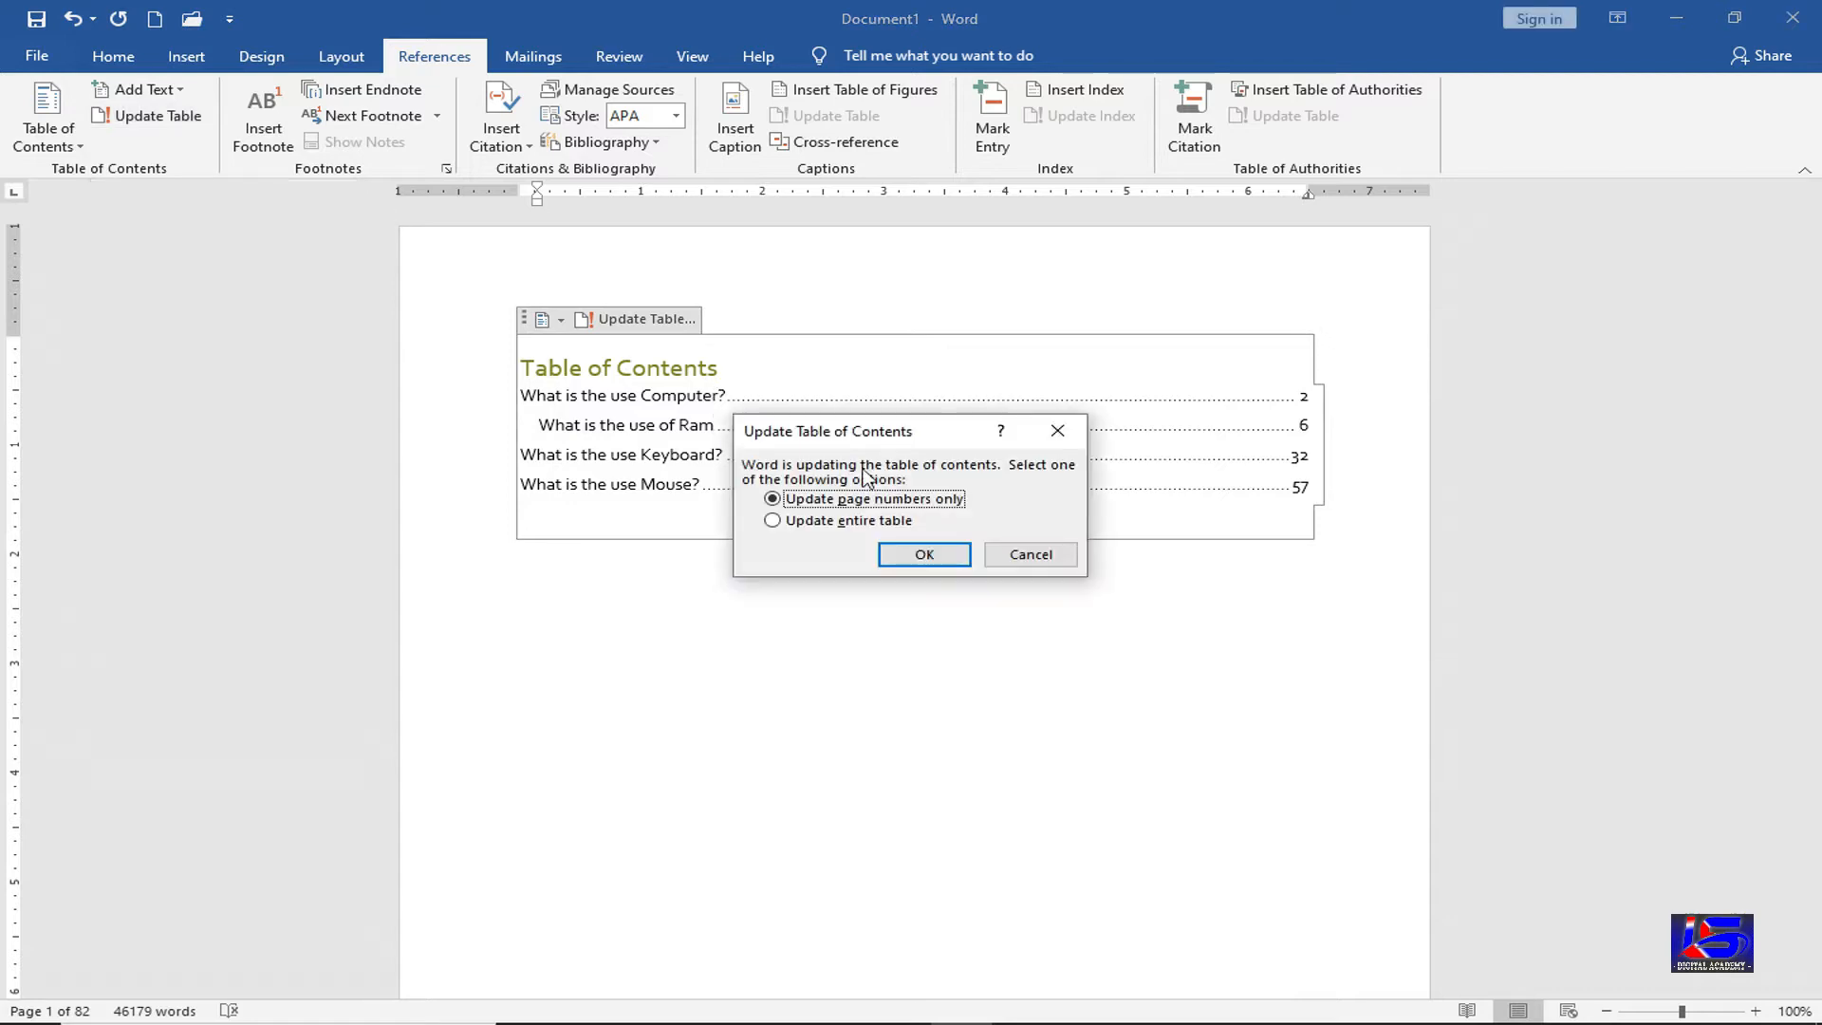
click(866, 521)
click(907, 563)
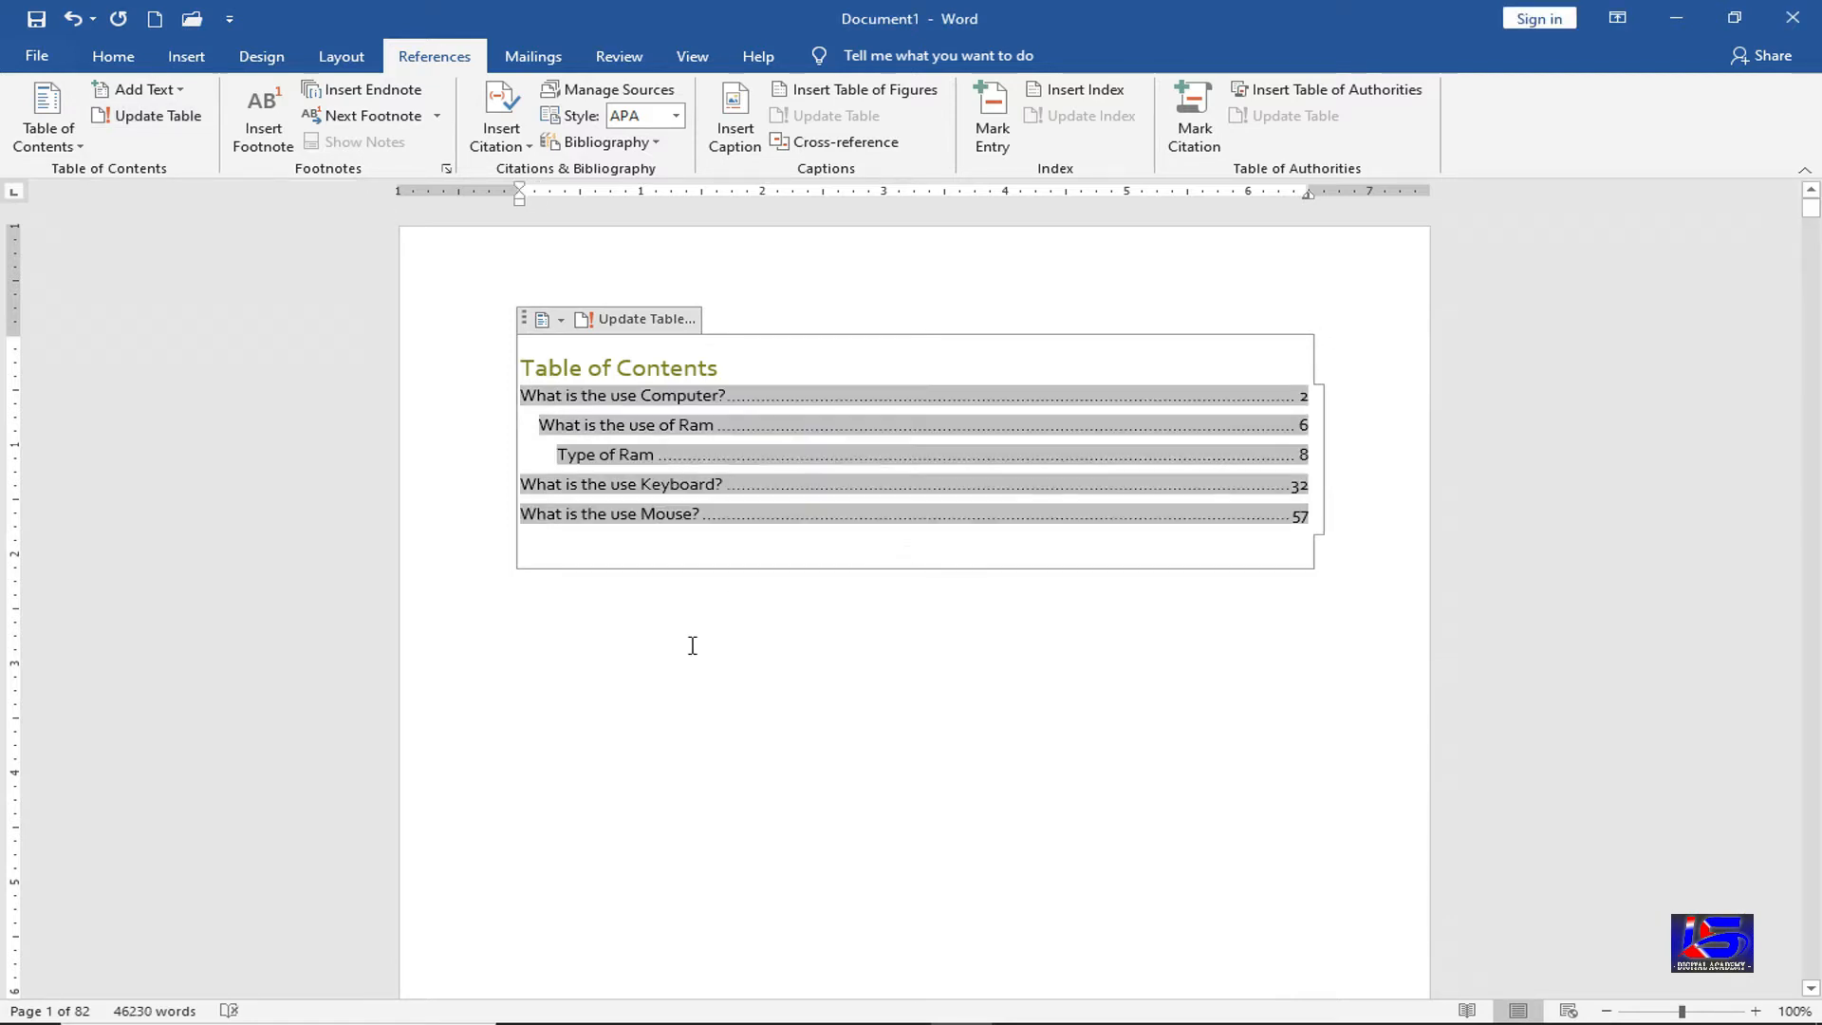
click(692, 560)
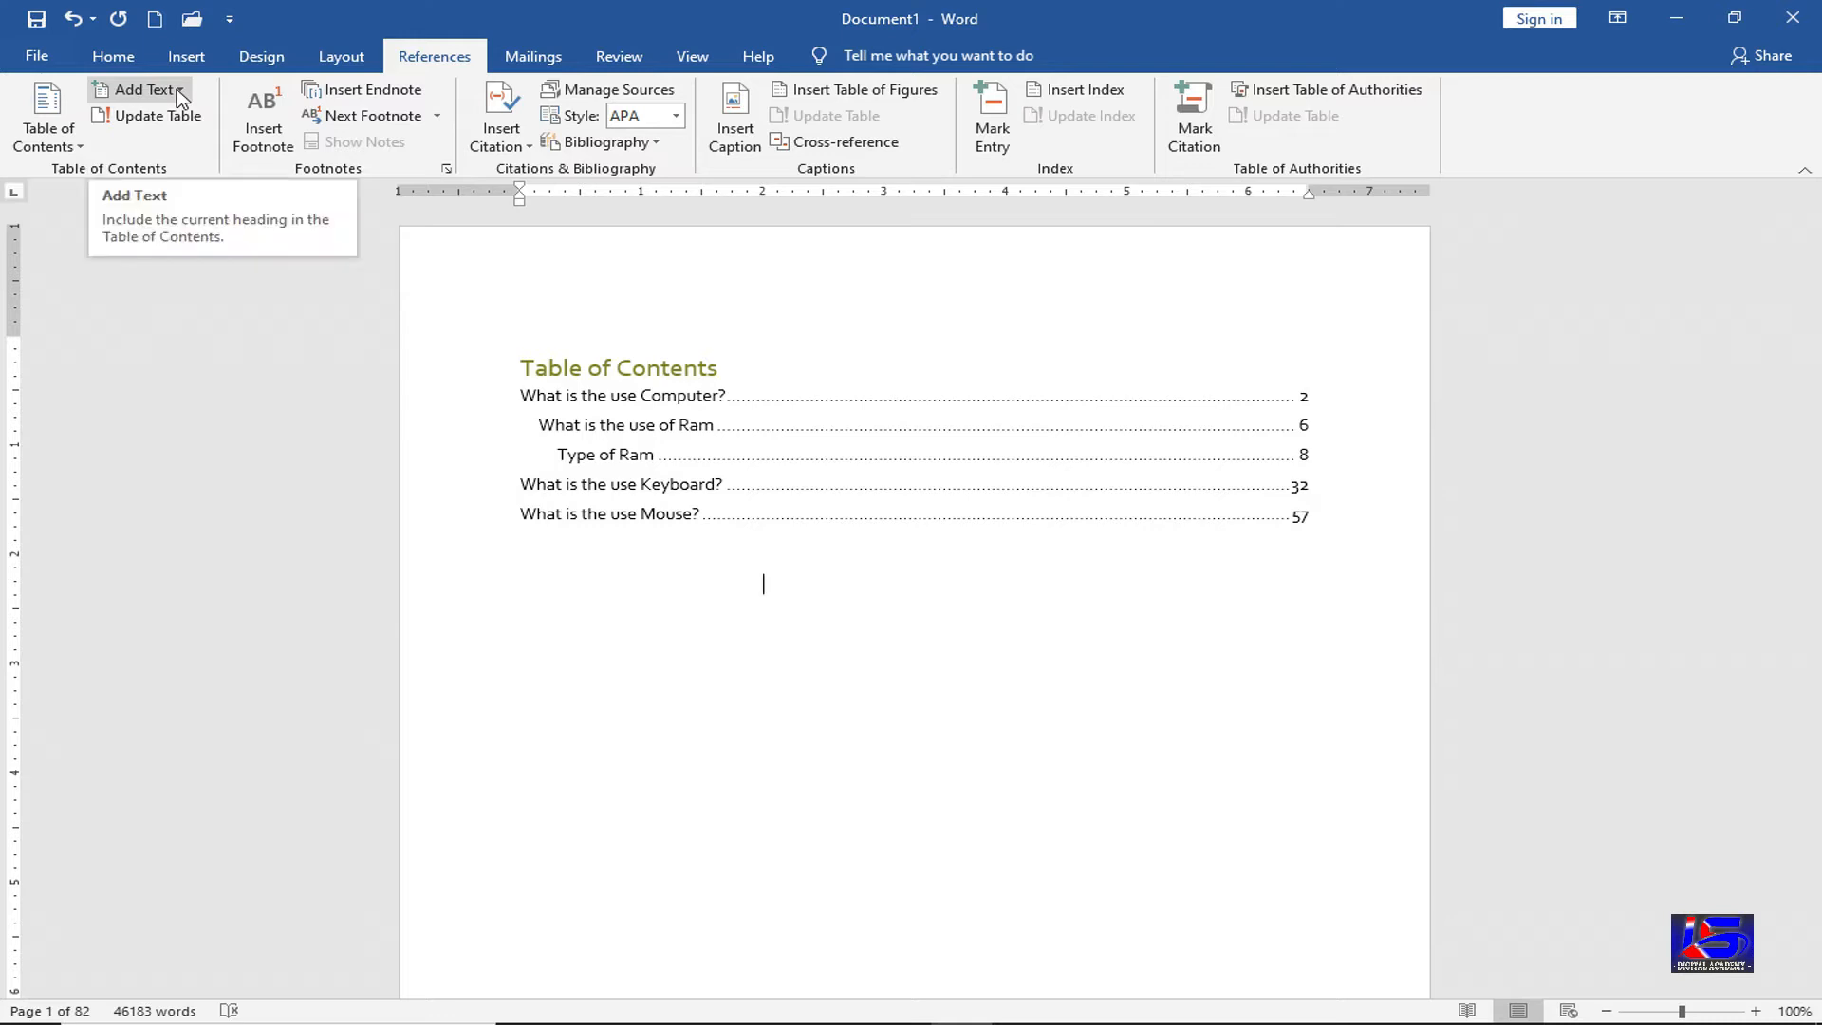
click(180, 91)
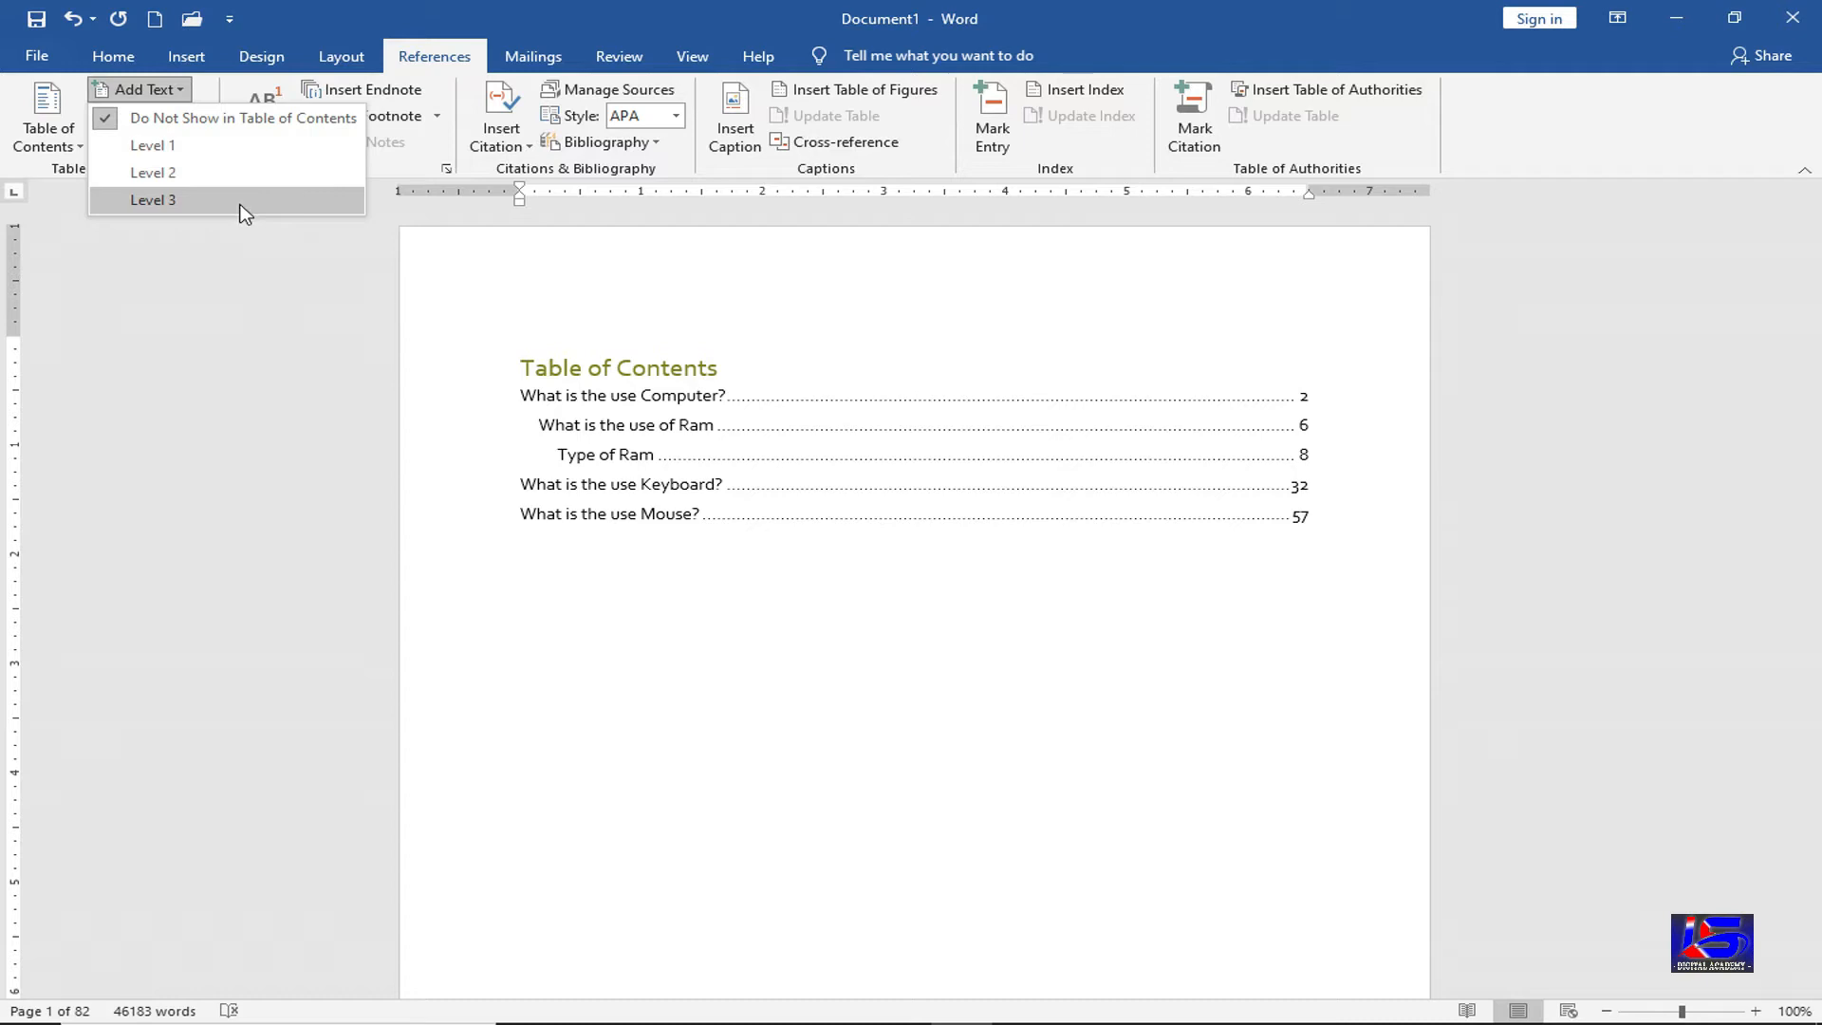
click(754, 595)
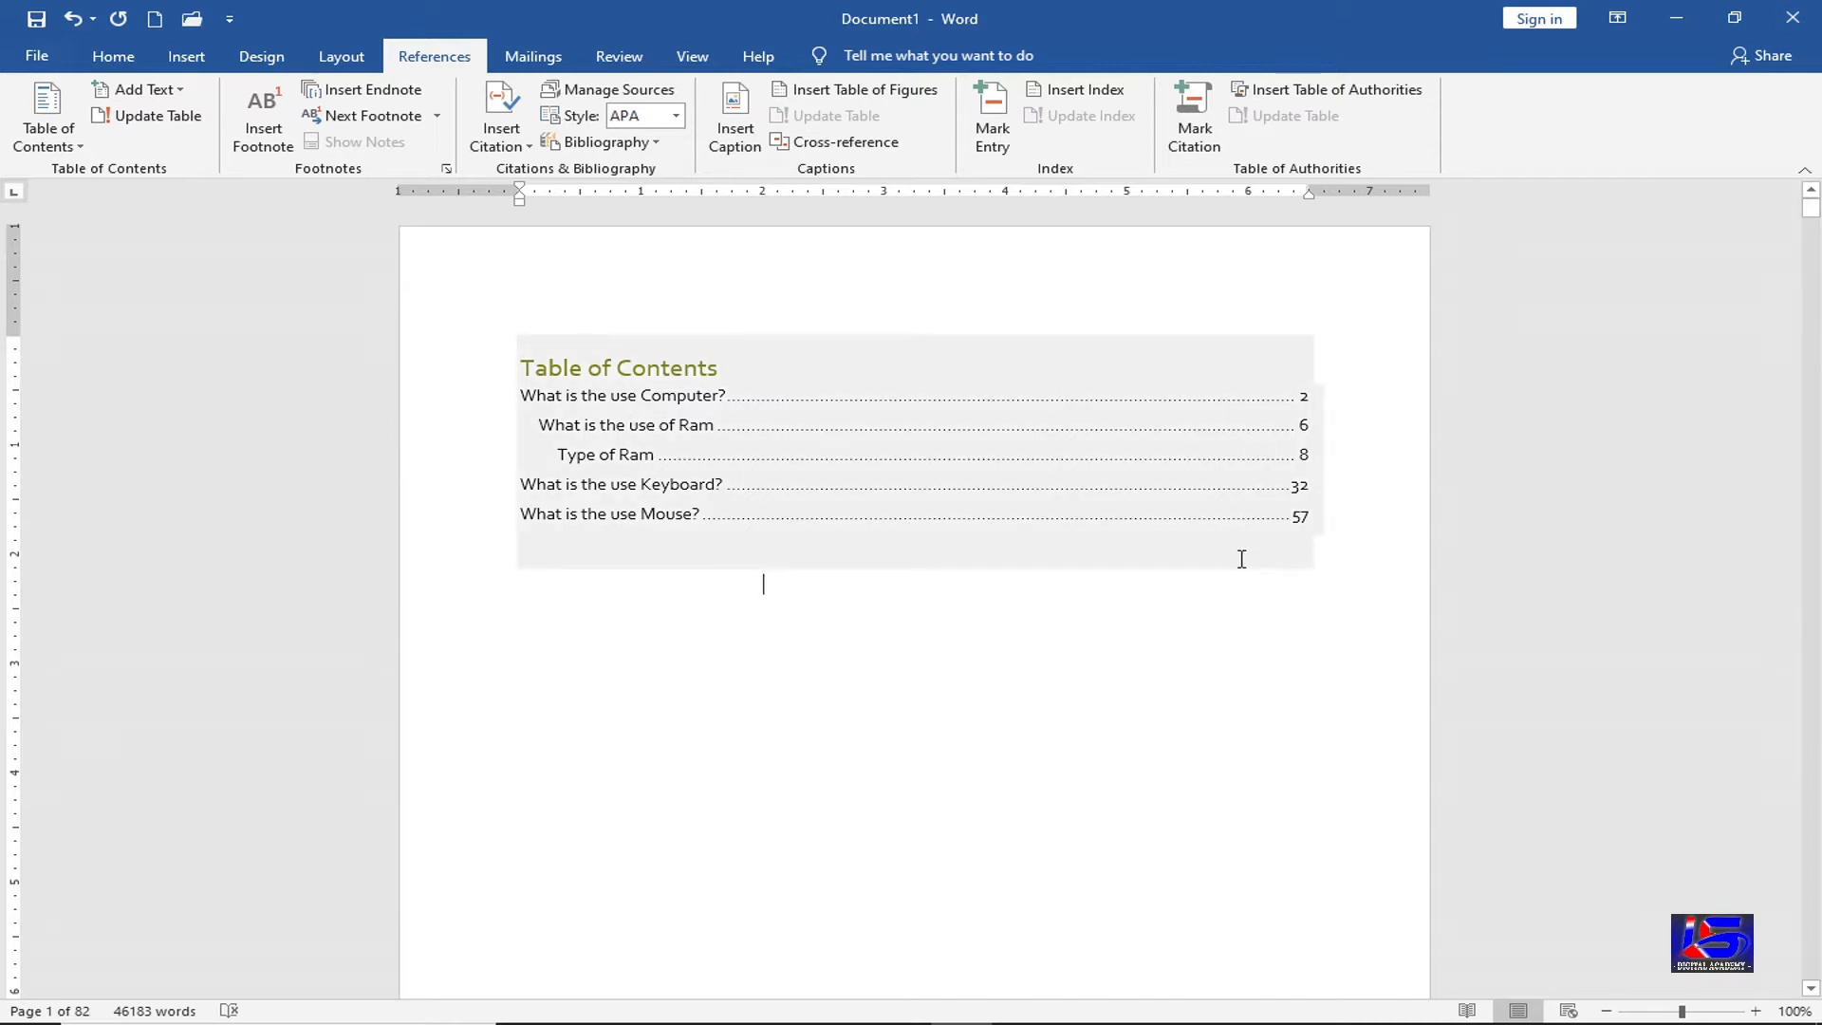
click(797, 484)
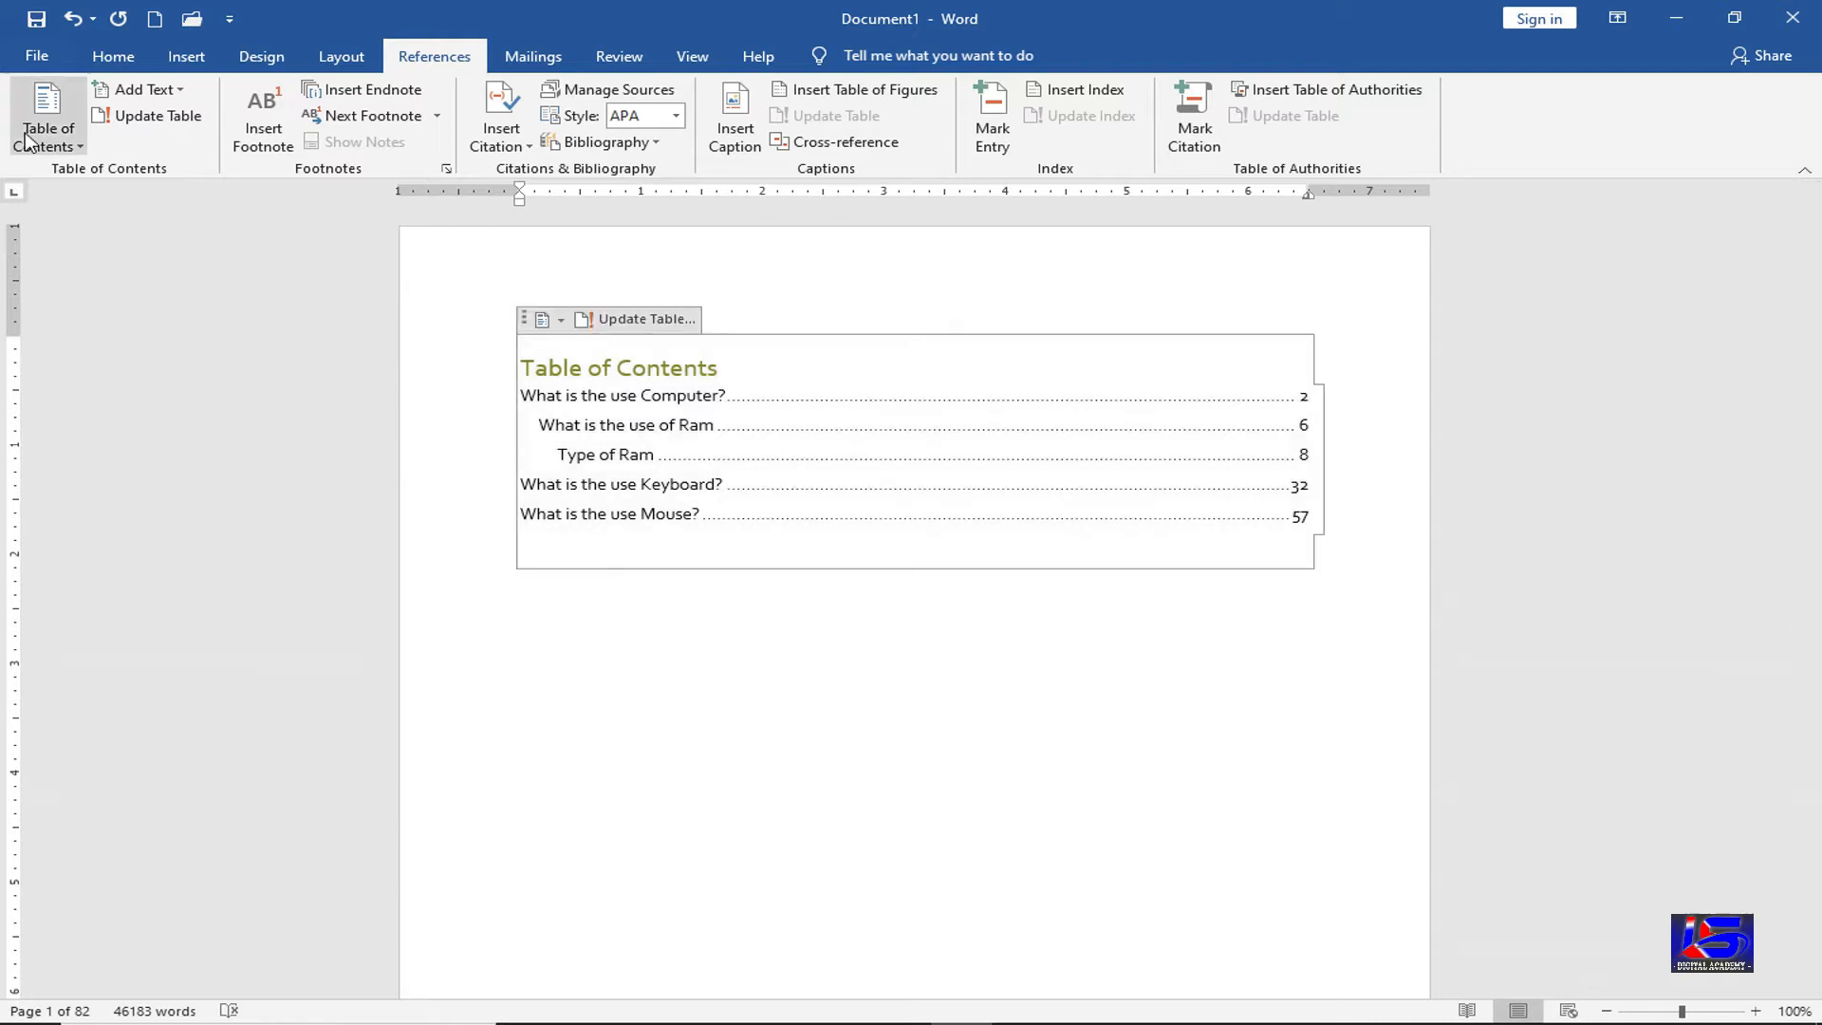
click(45, 138)
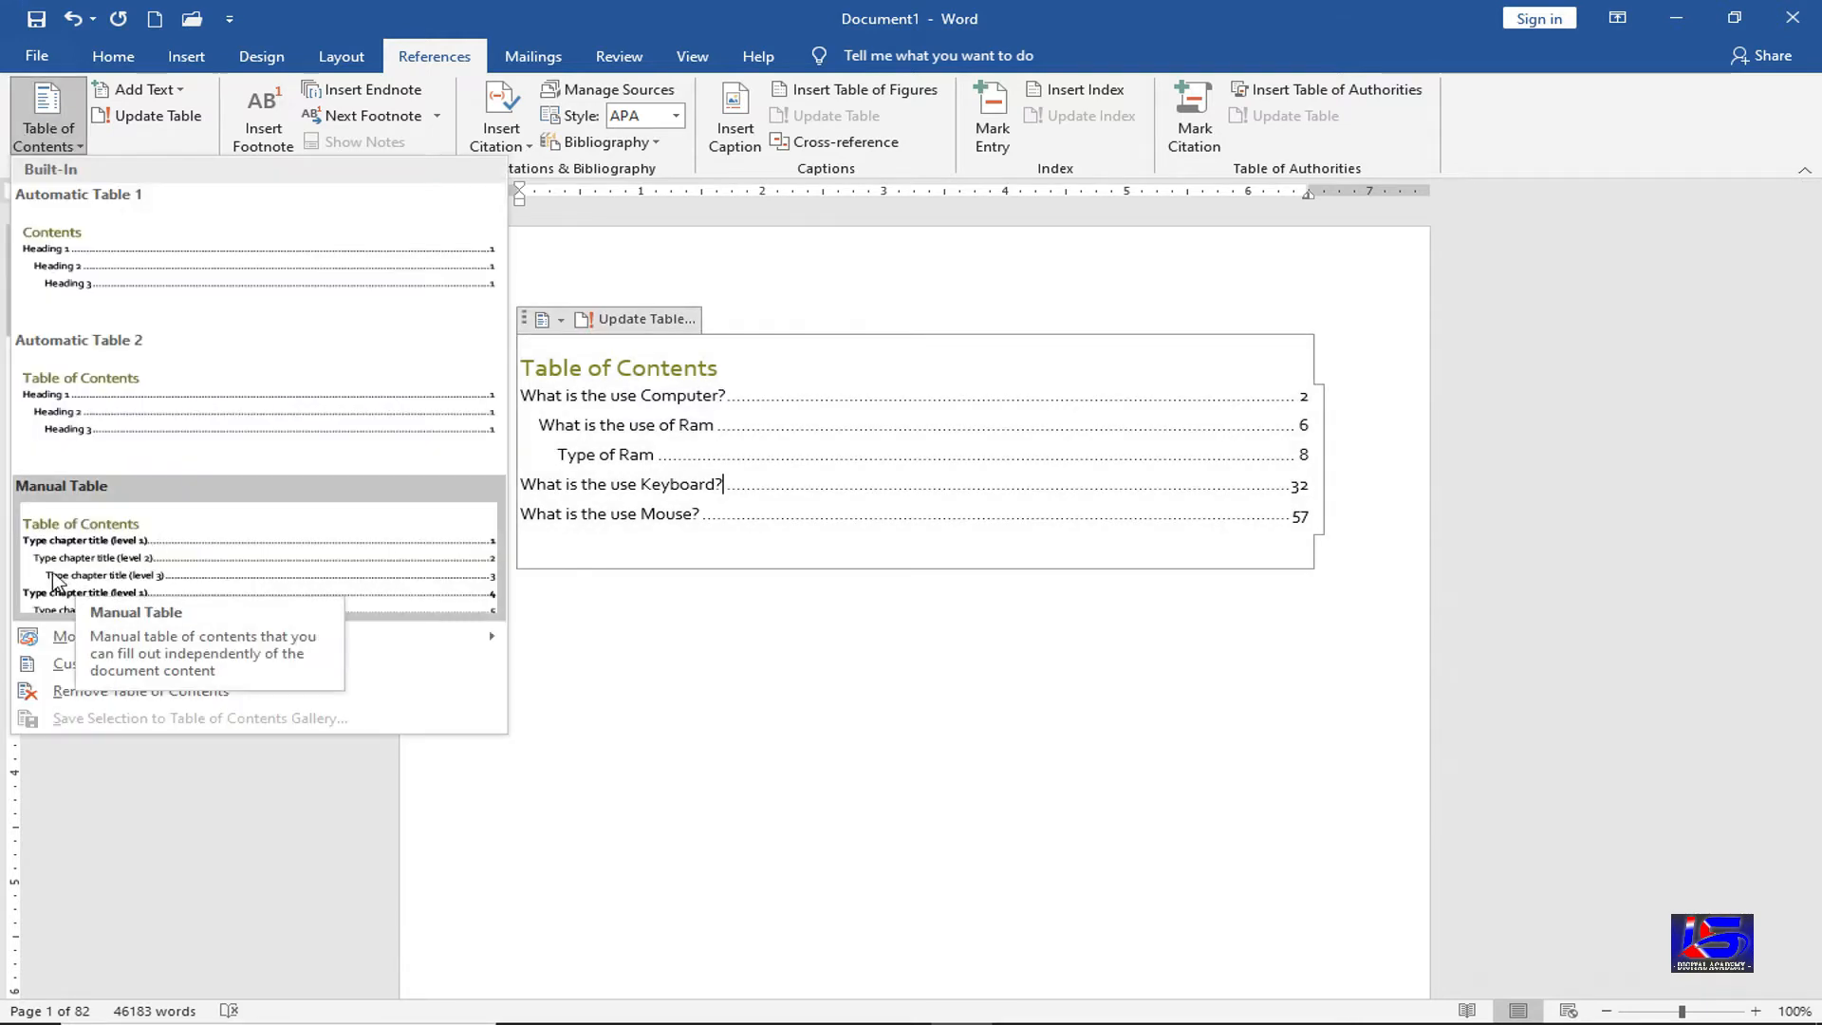
click(121, 563)
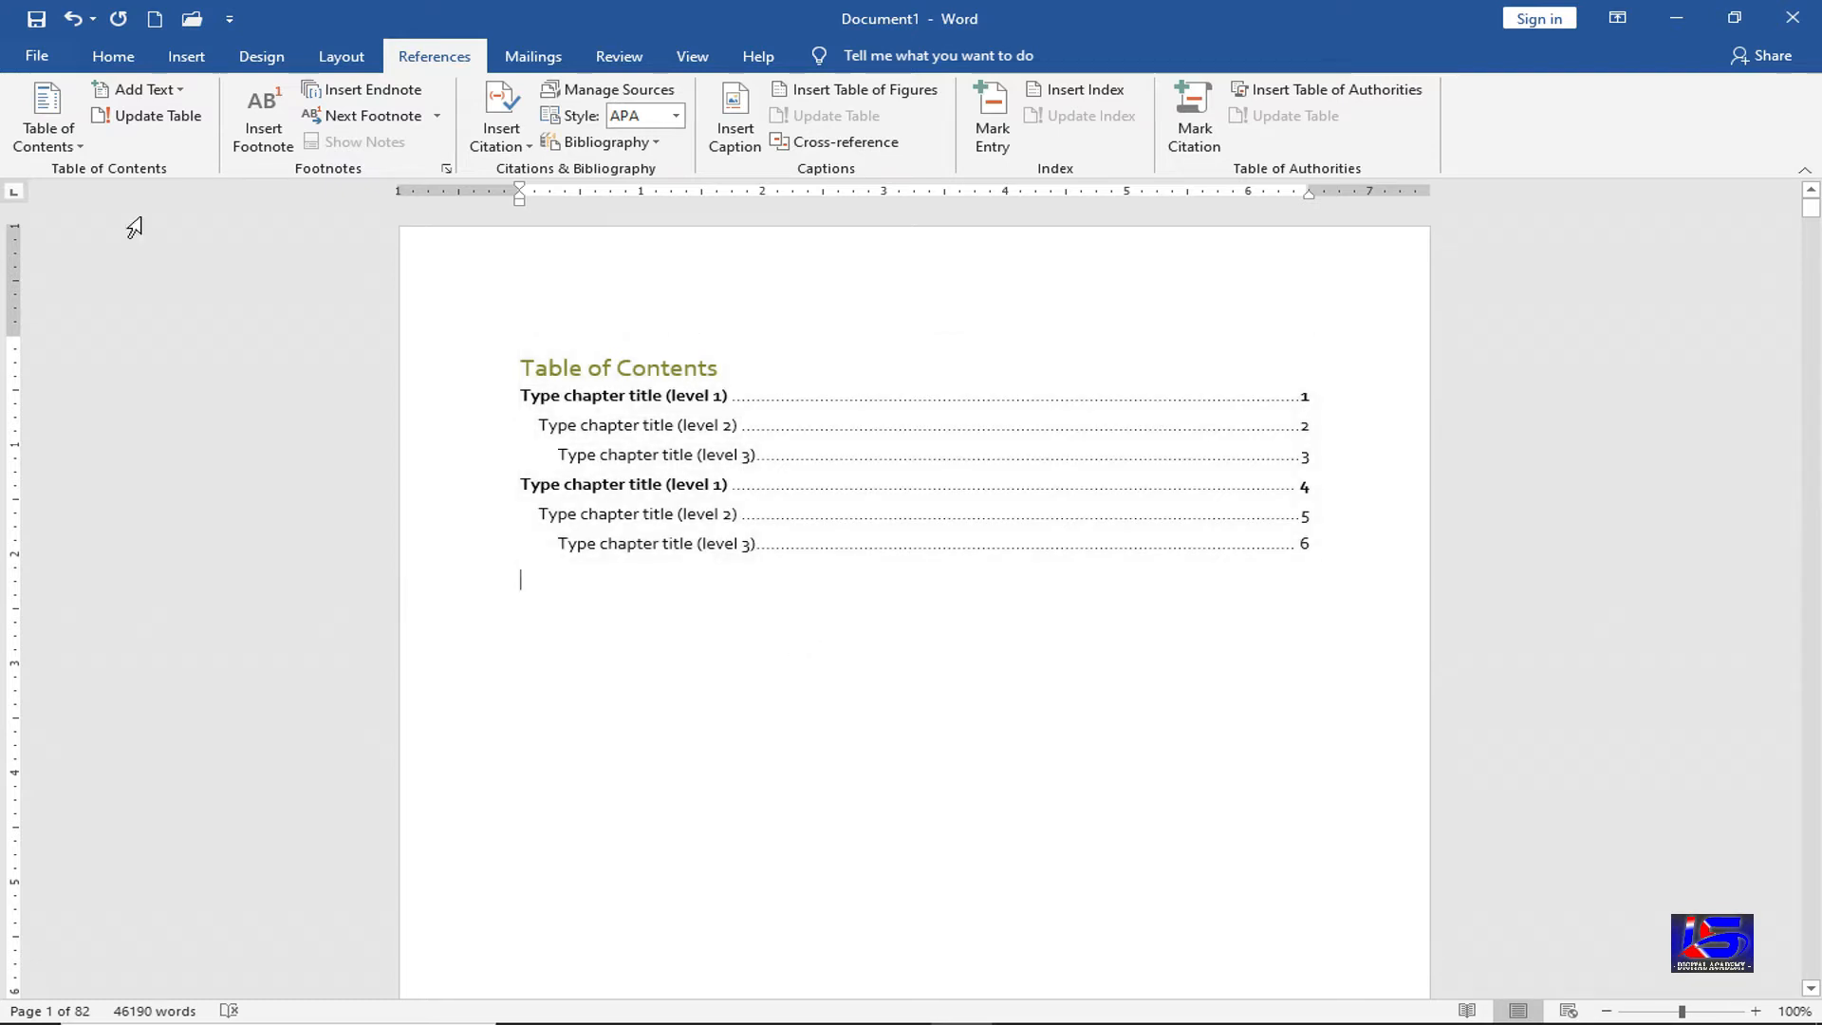
click(57, 142)
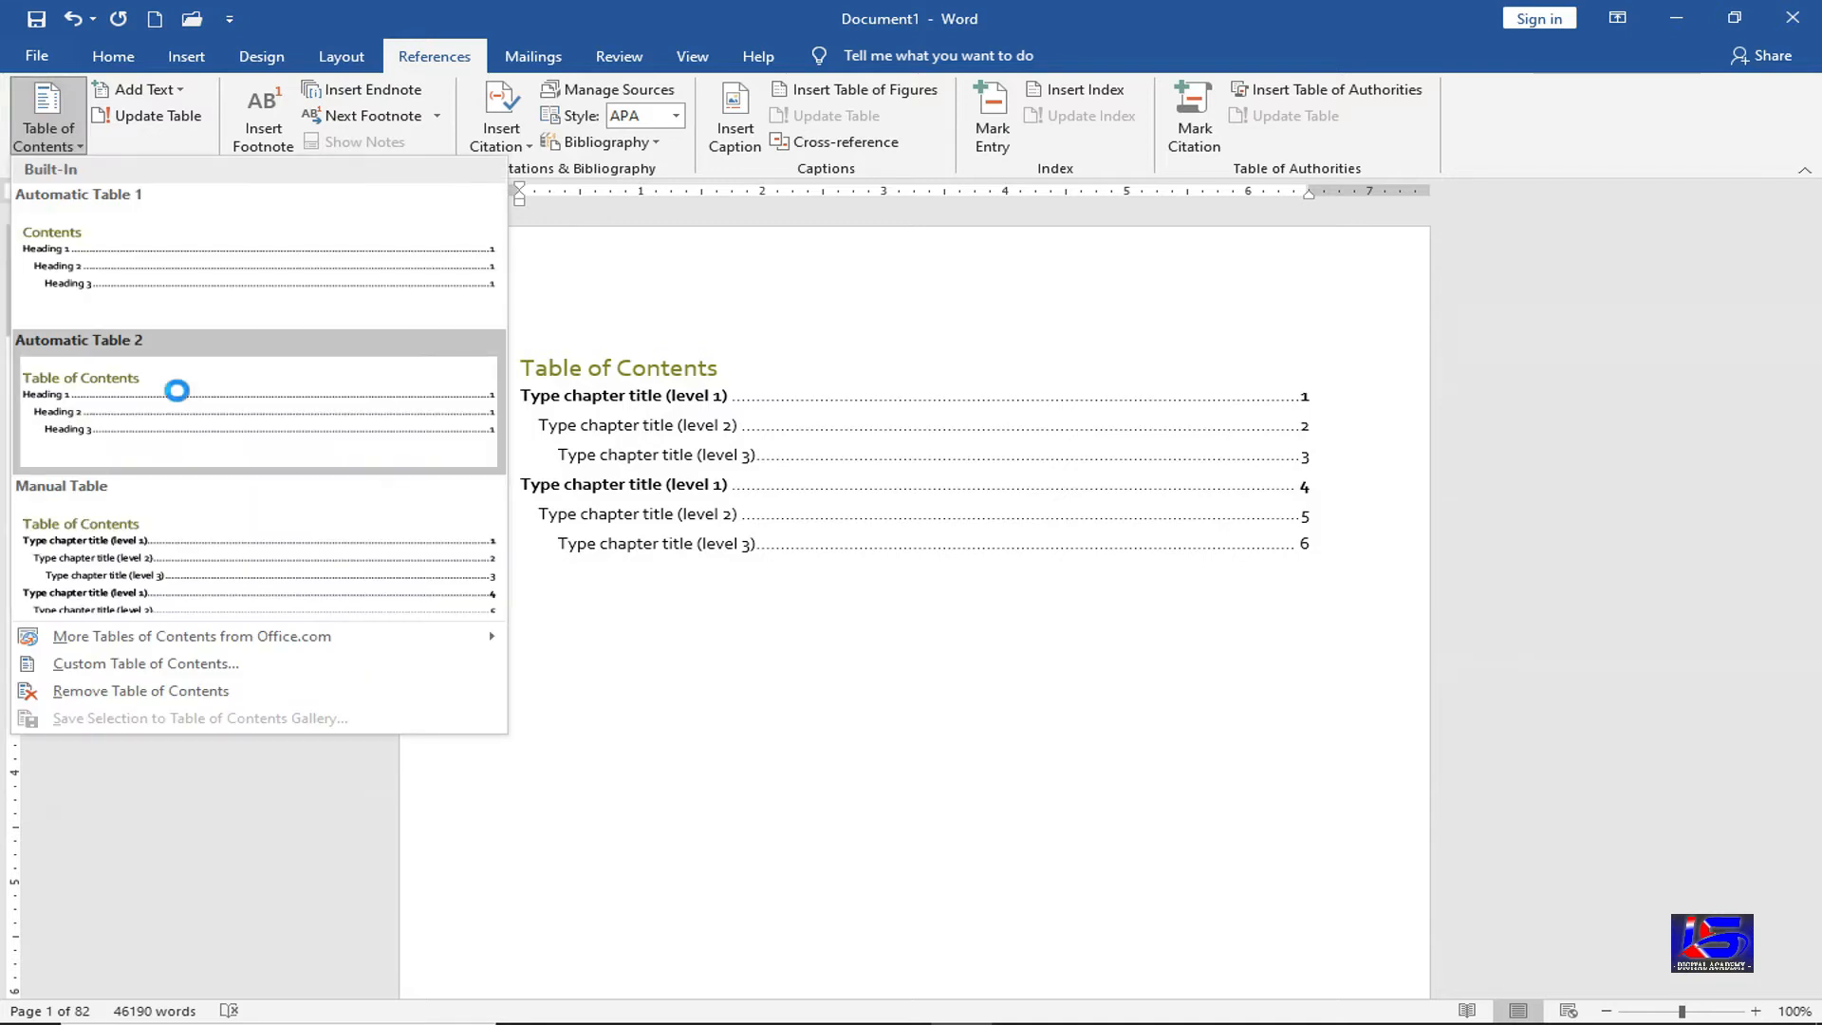
click(177, 390)
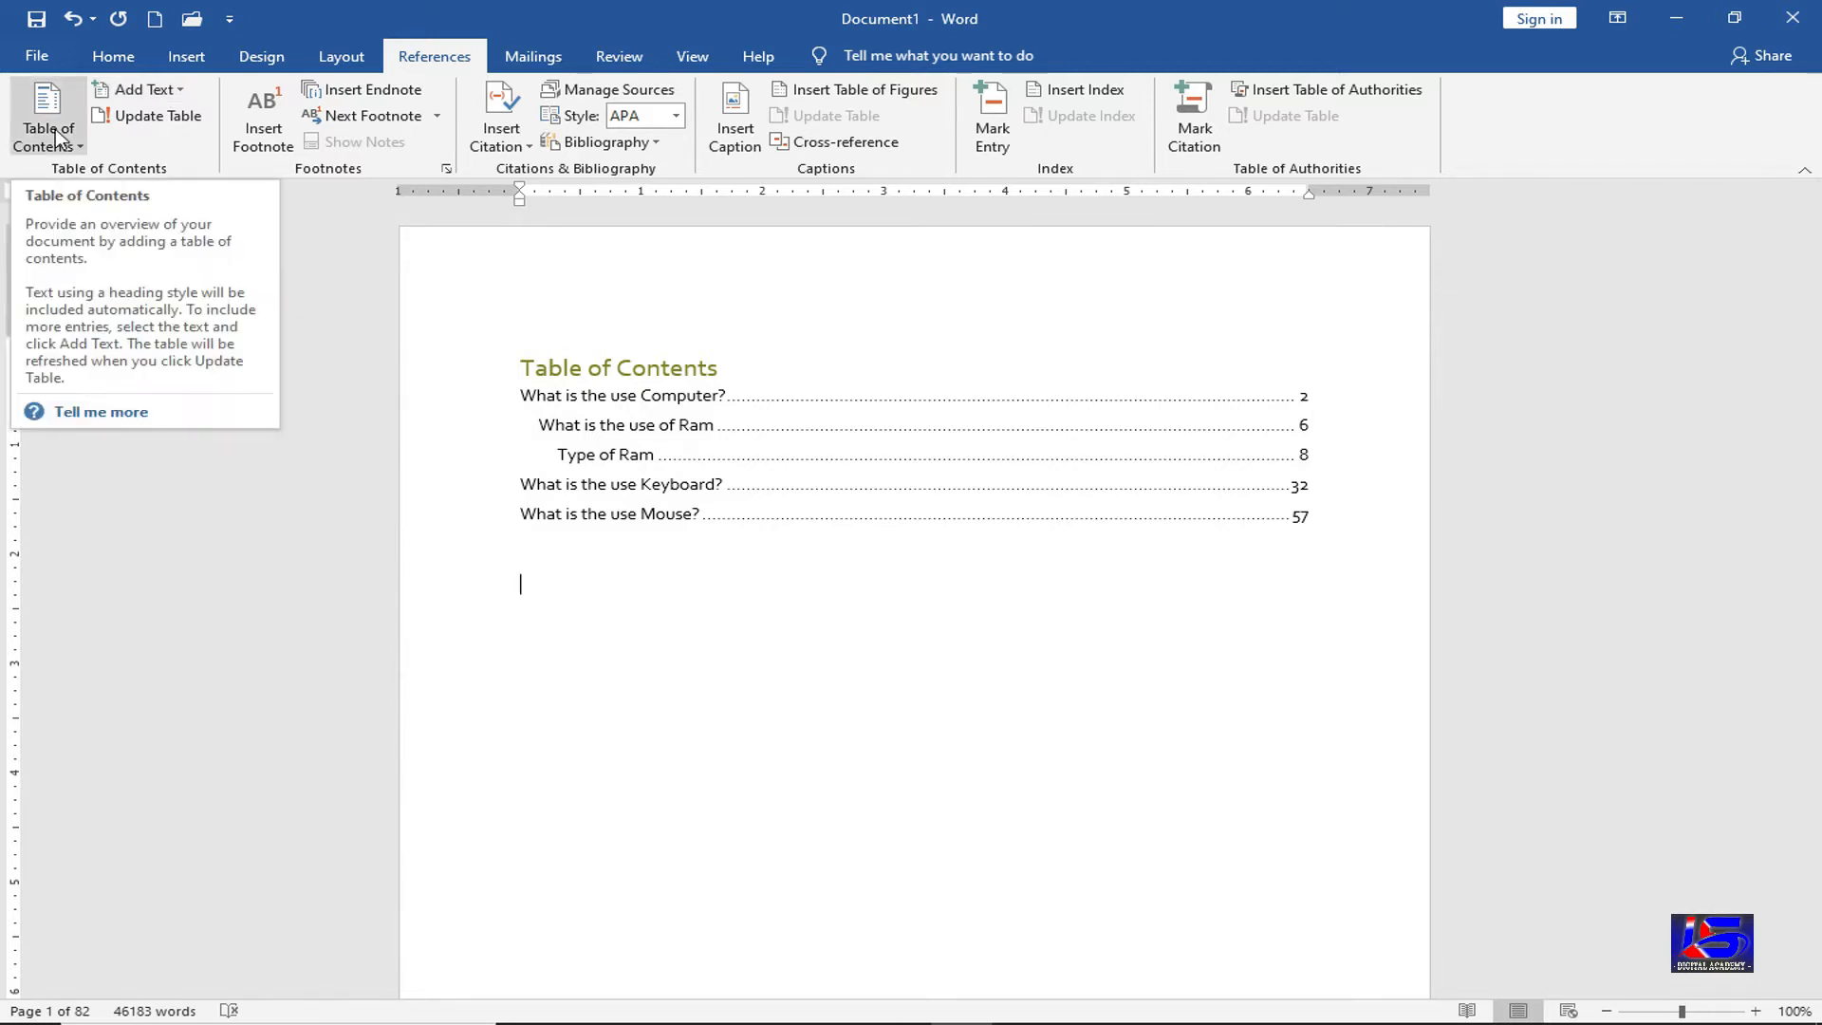
click(172, 97)
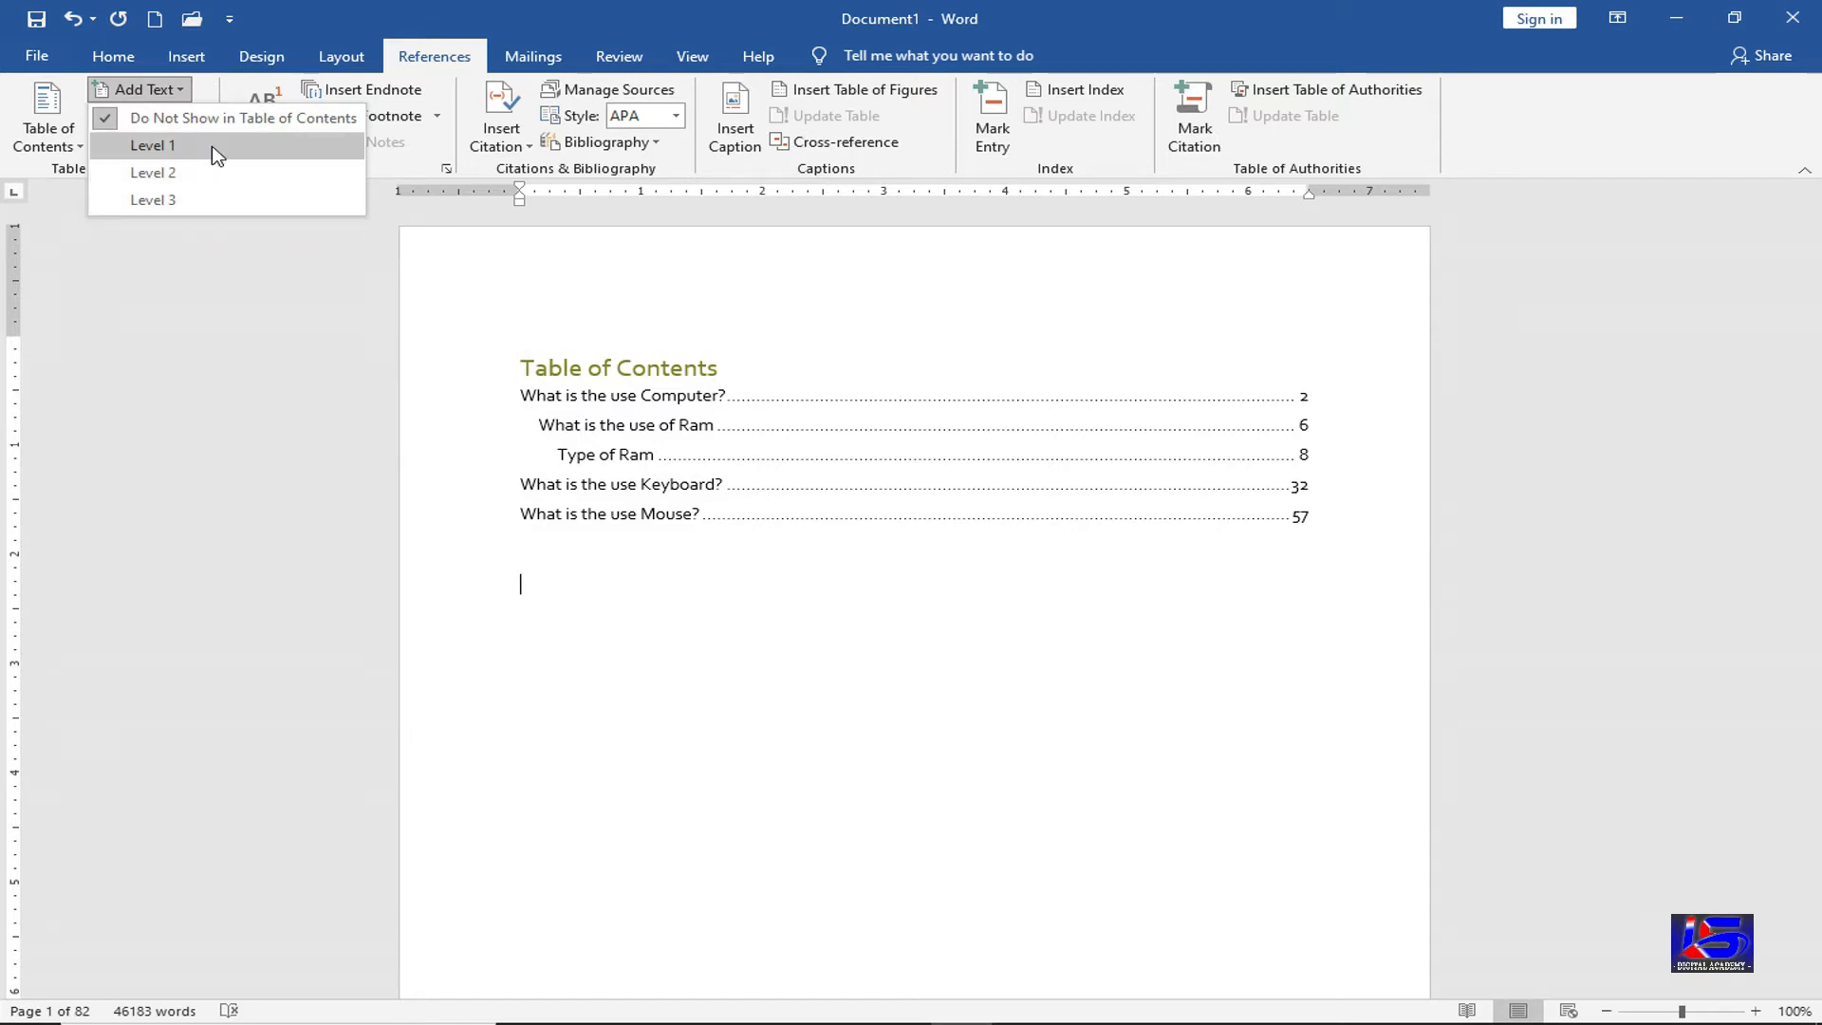
click(533, 533)
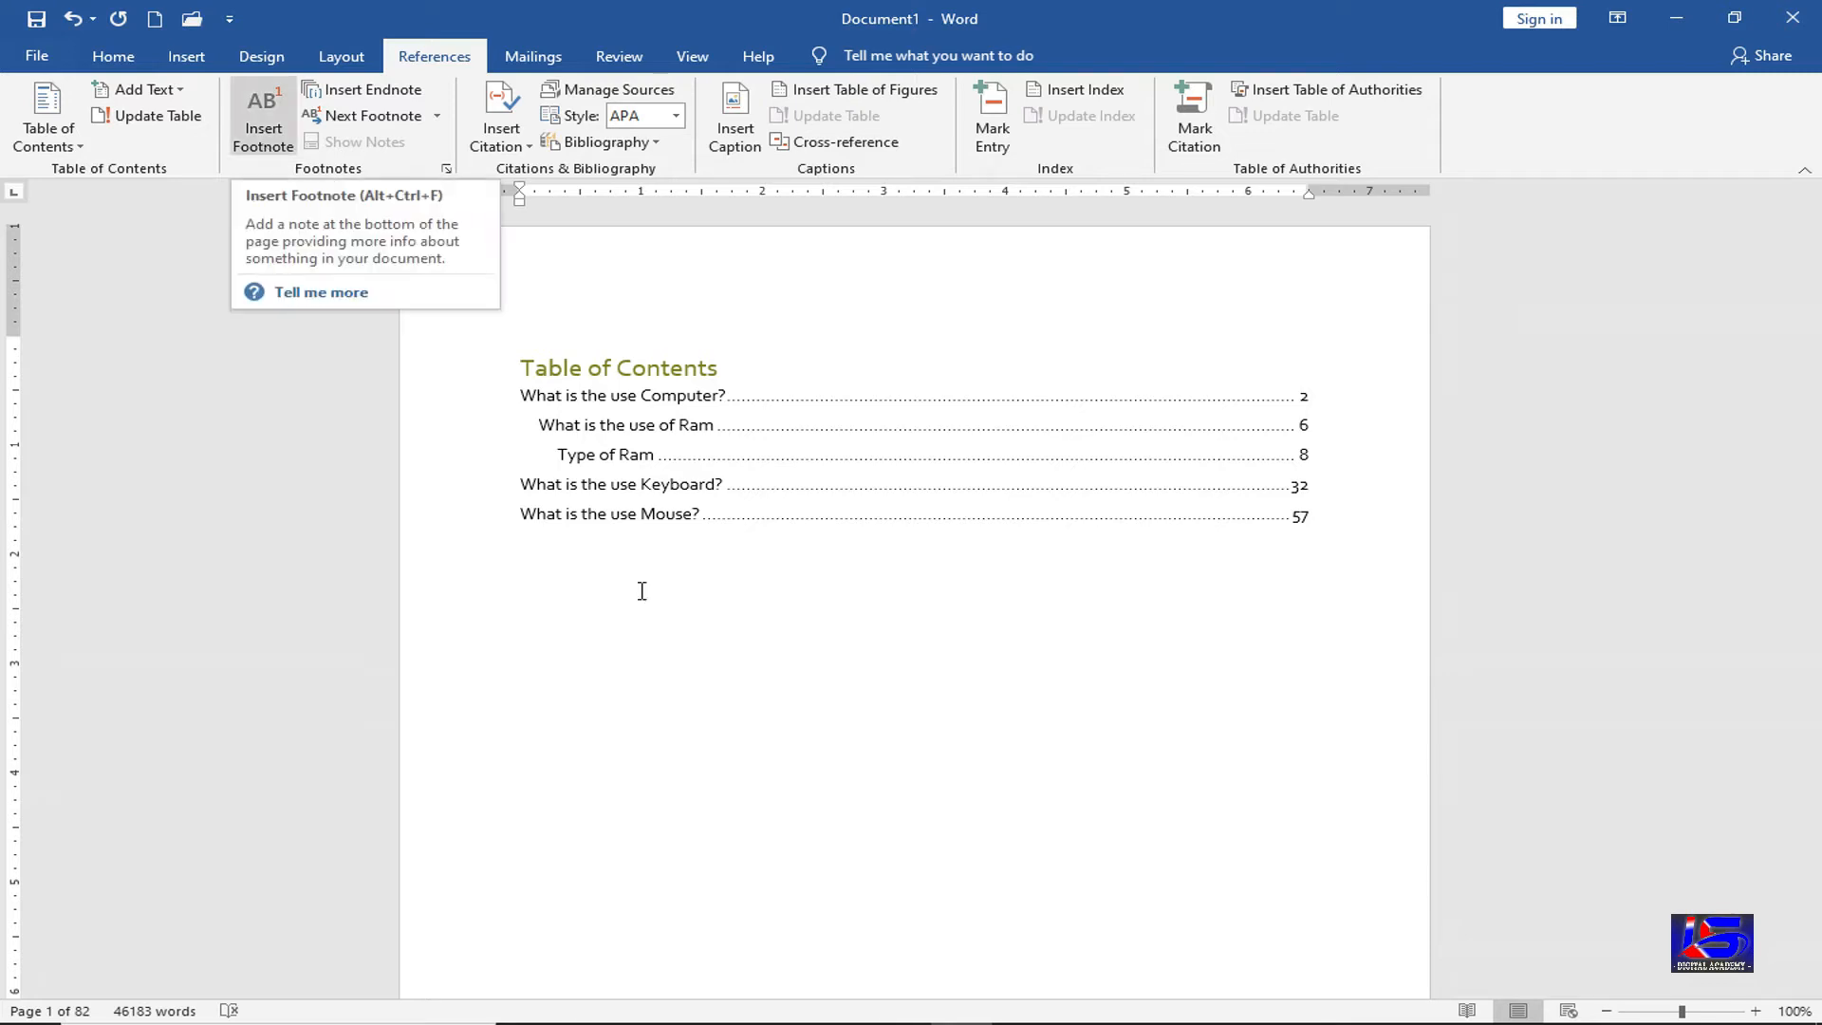
scroll(641, 590, down, 8)
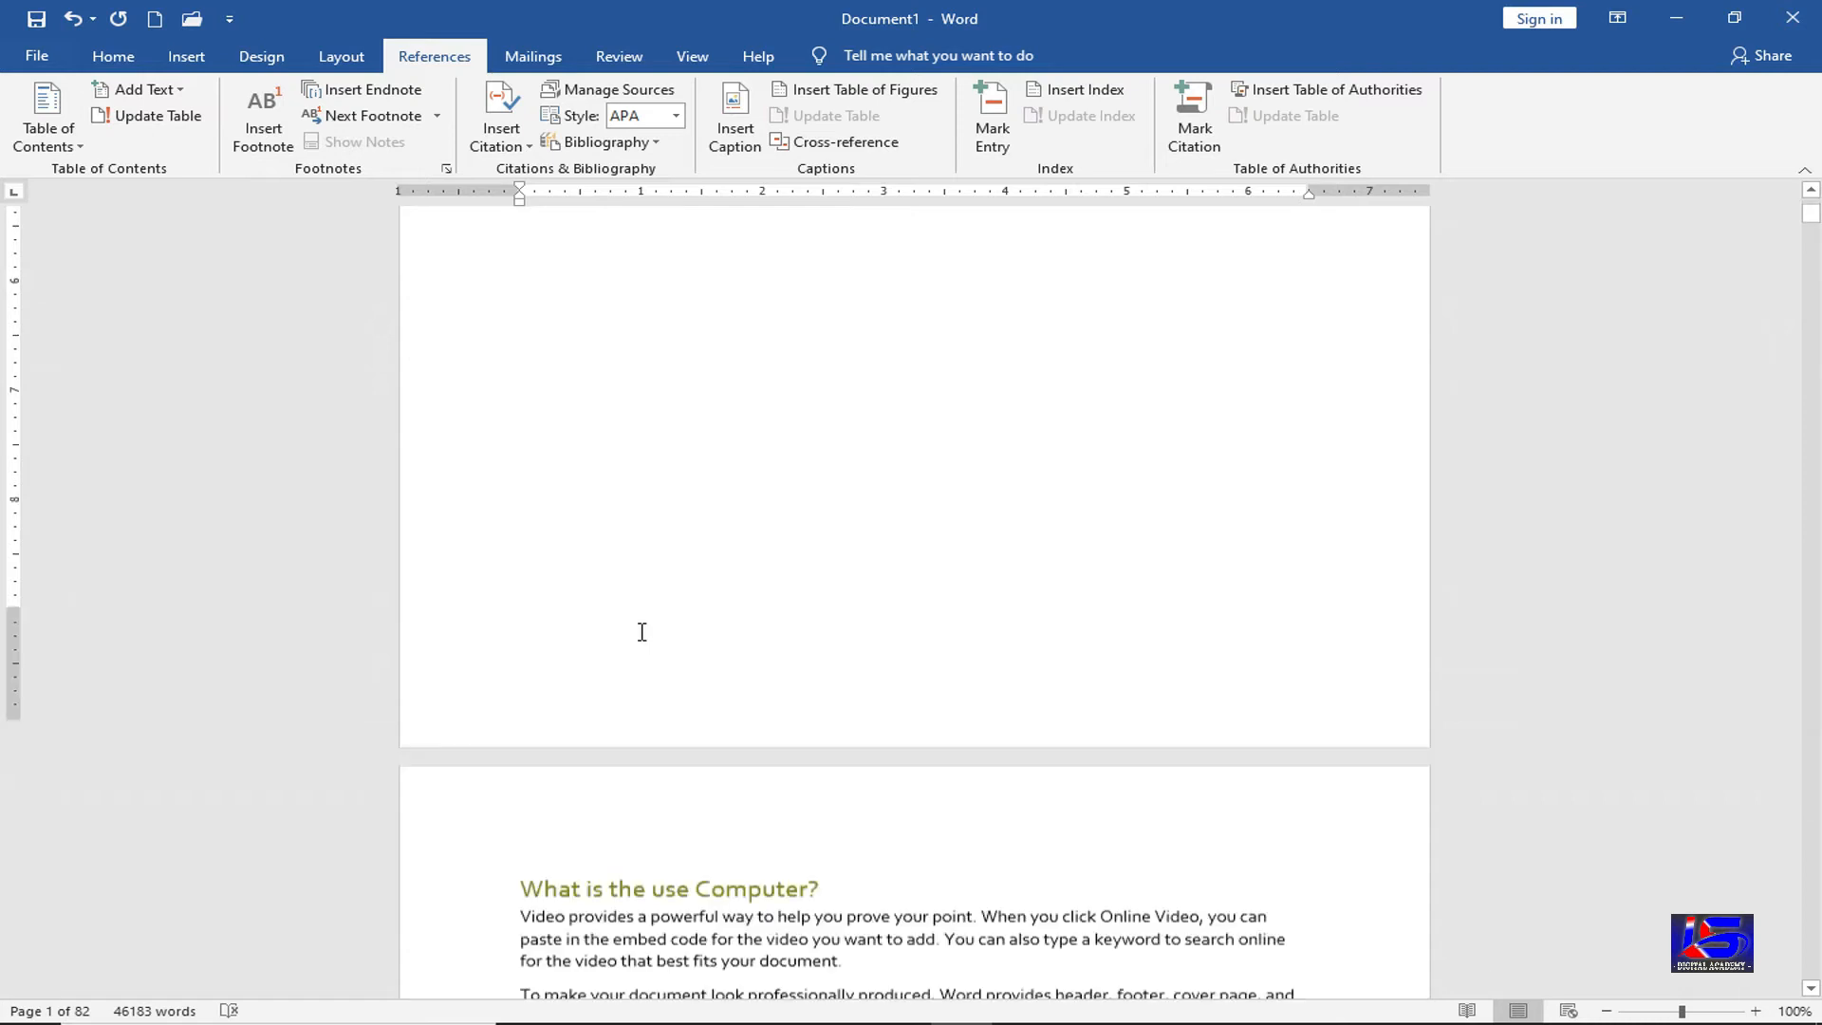
Insert a footnote at the 'What is the use Computer?' heading and jump back to its mark
scroll(610, 724, down, 3)
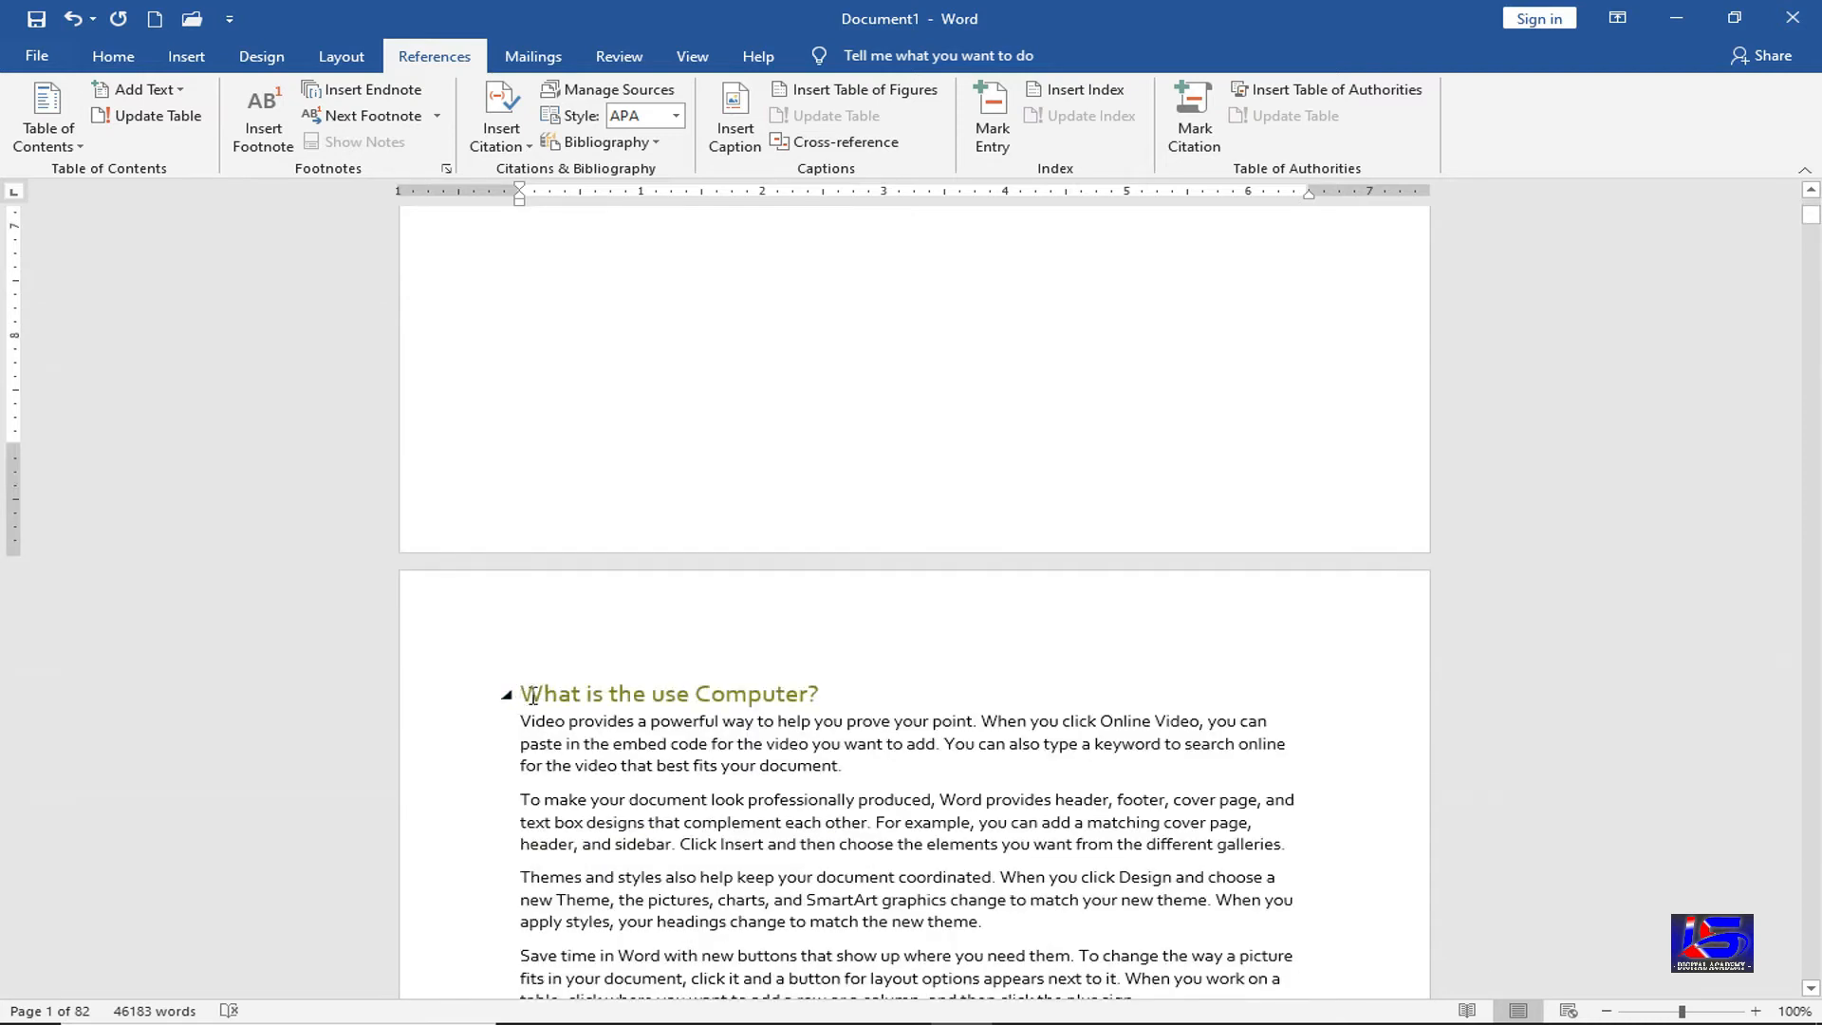
click(526, 695)
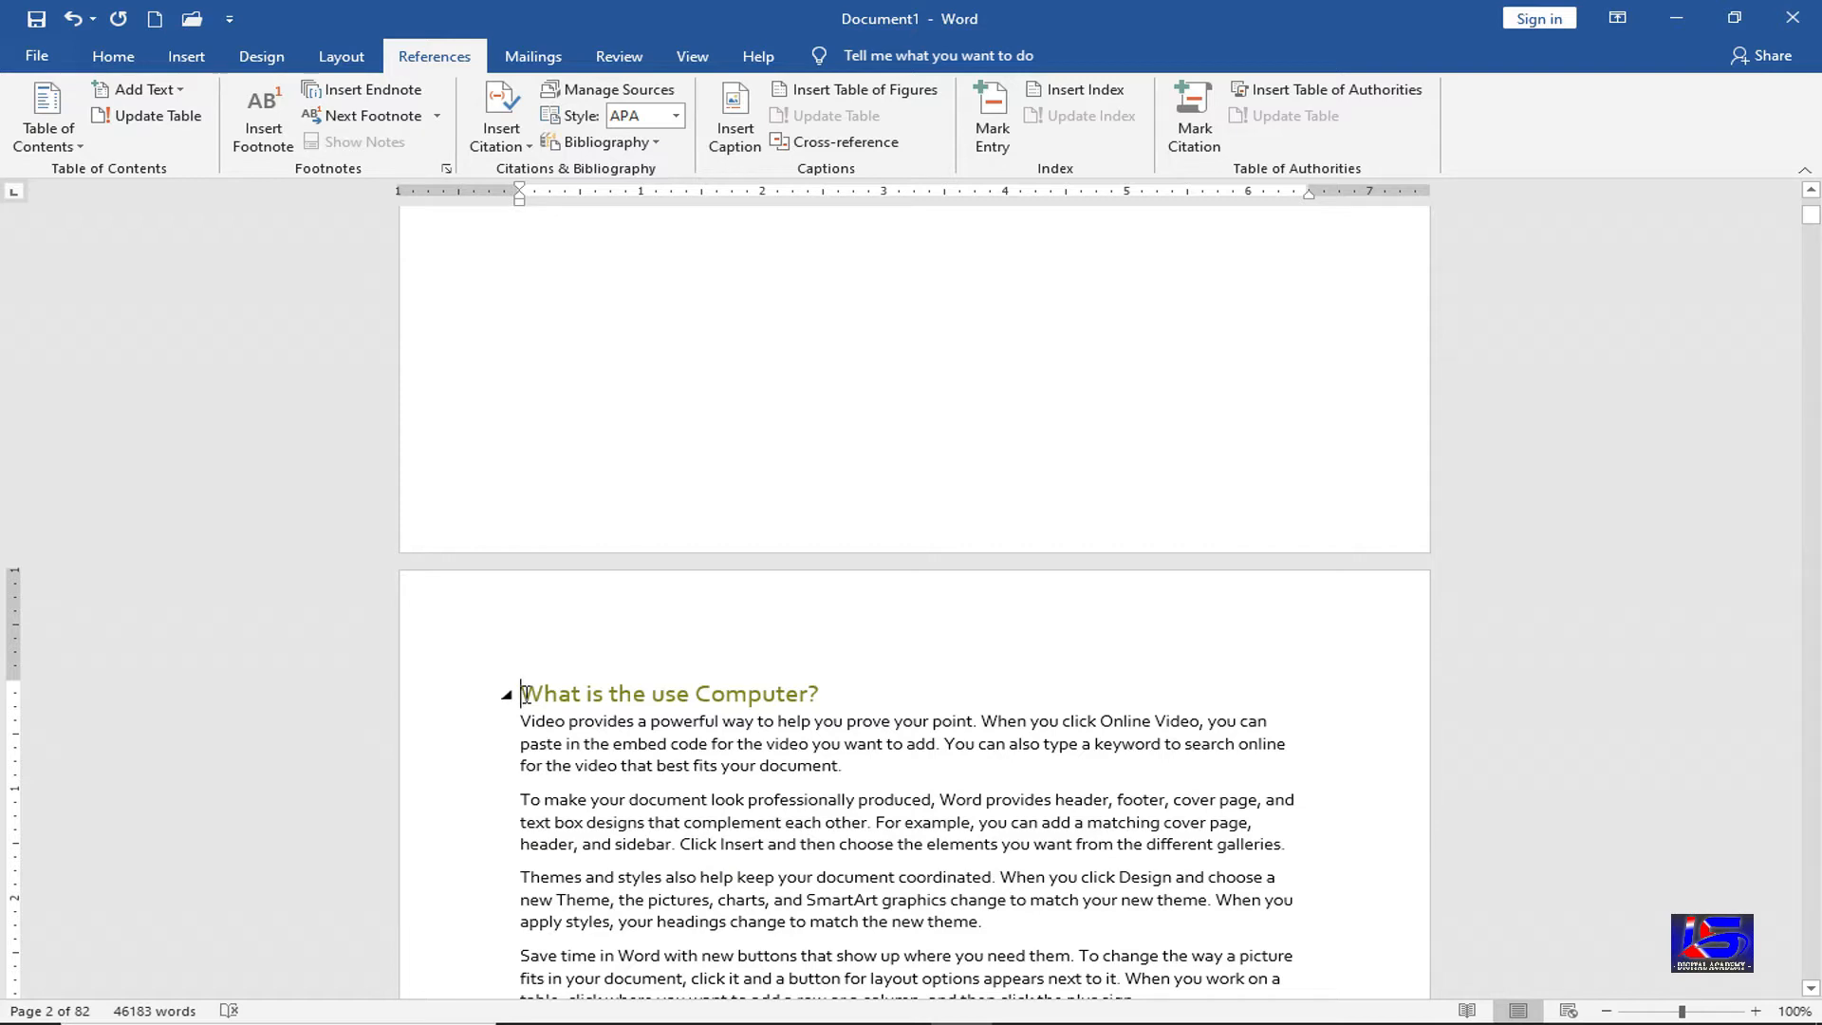
click(270, 149)
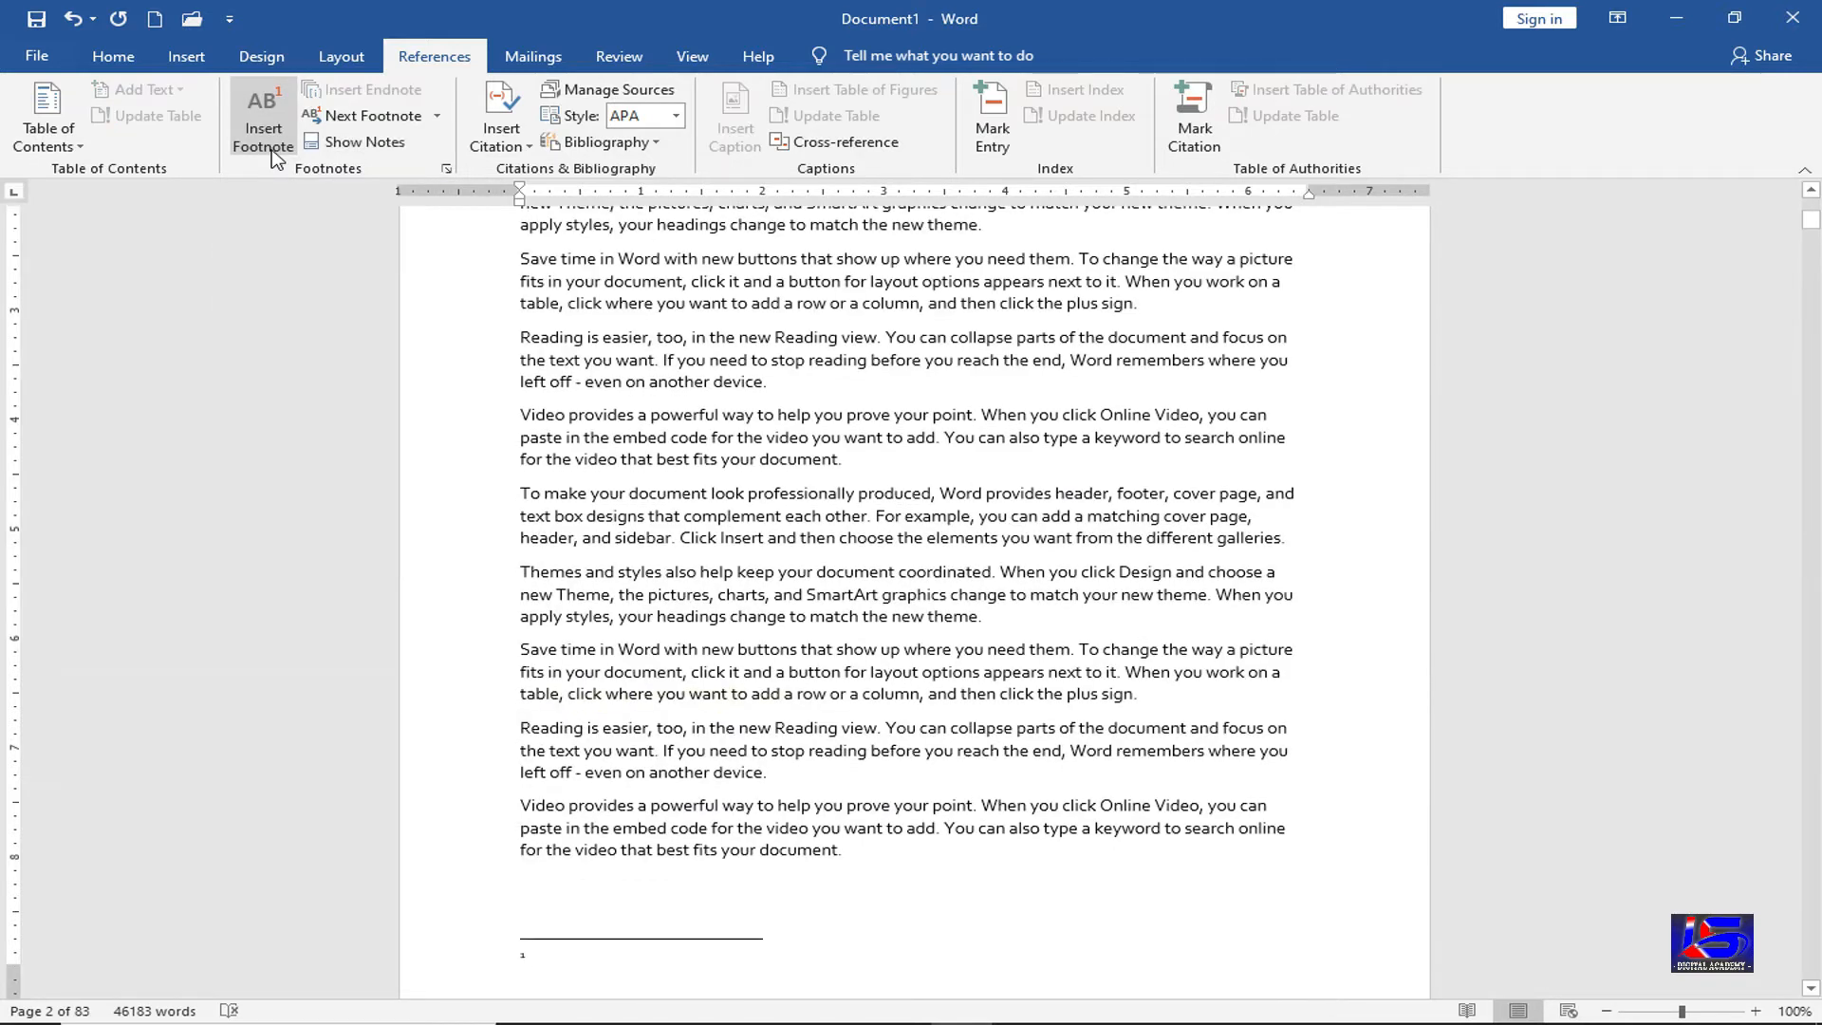
double_click(522, 954)
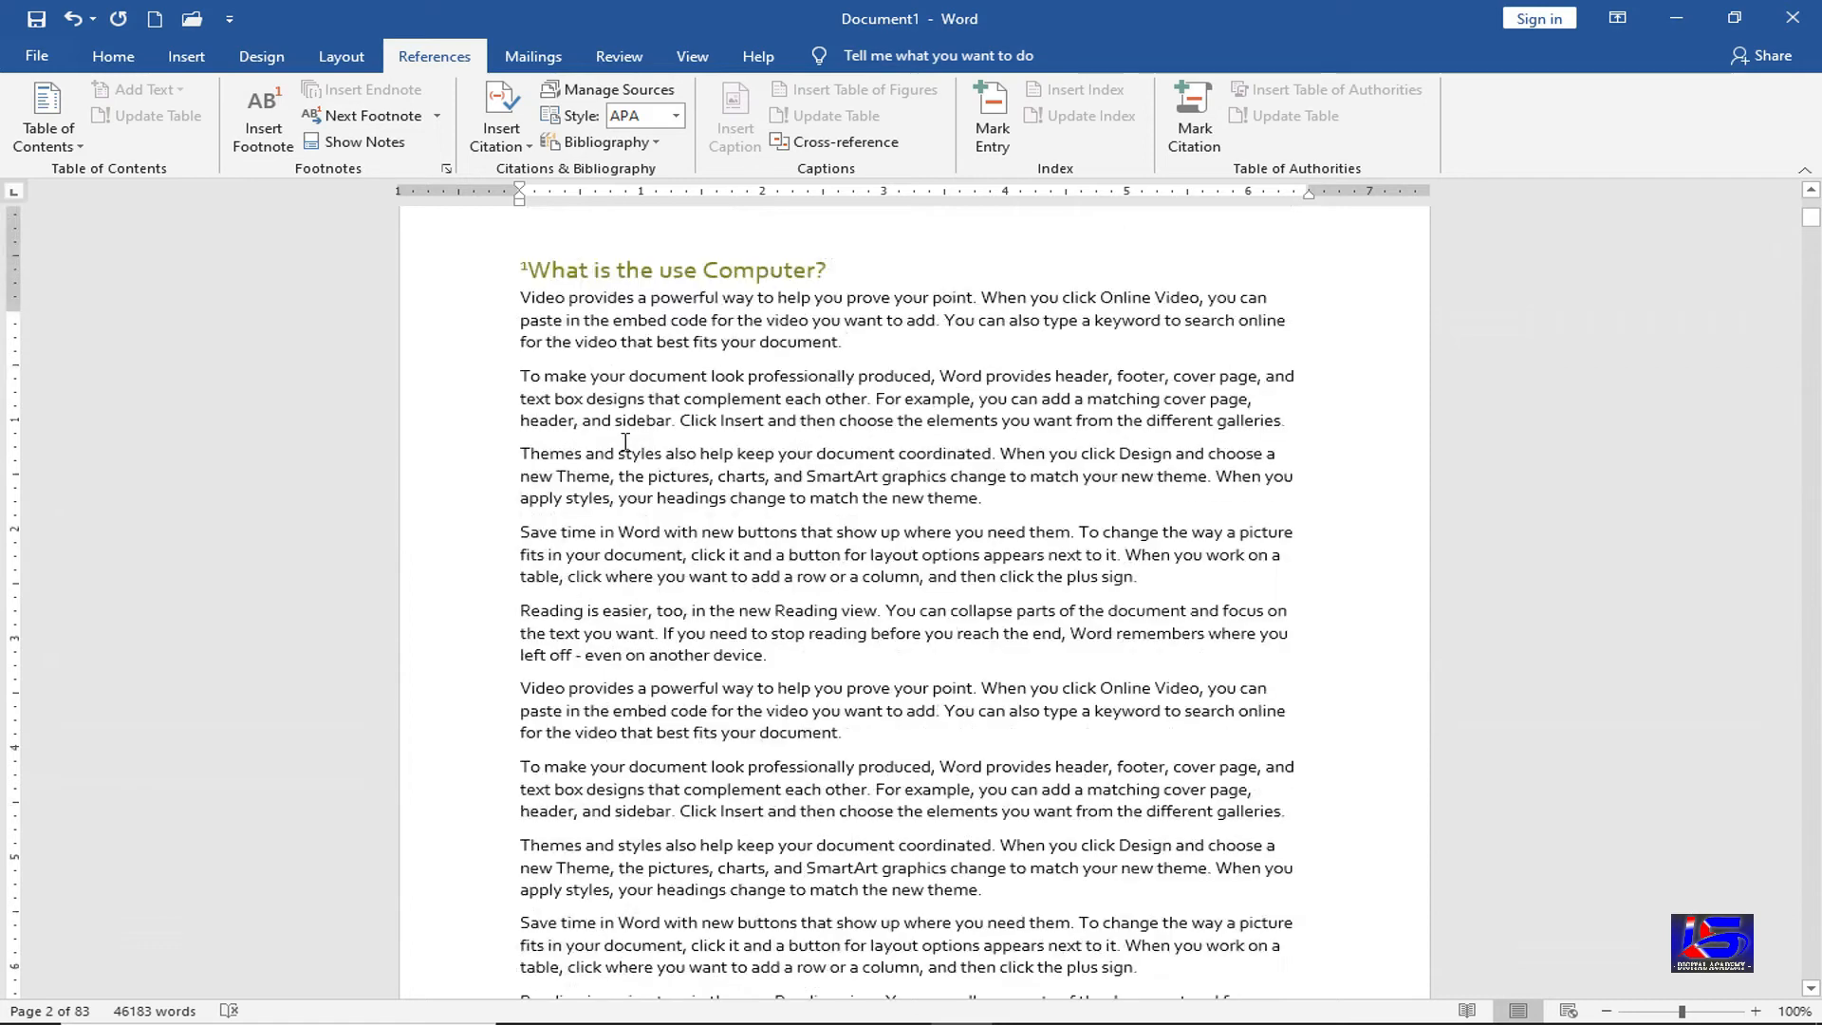
Switch between the heading's footnote mark and footnote 1 several times, ending in footnote 1
scroll(569, 436, up, 3)
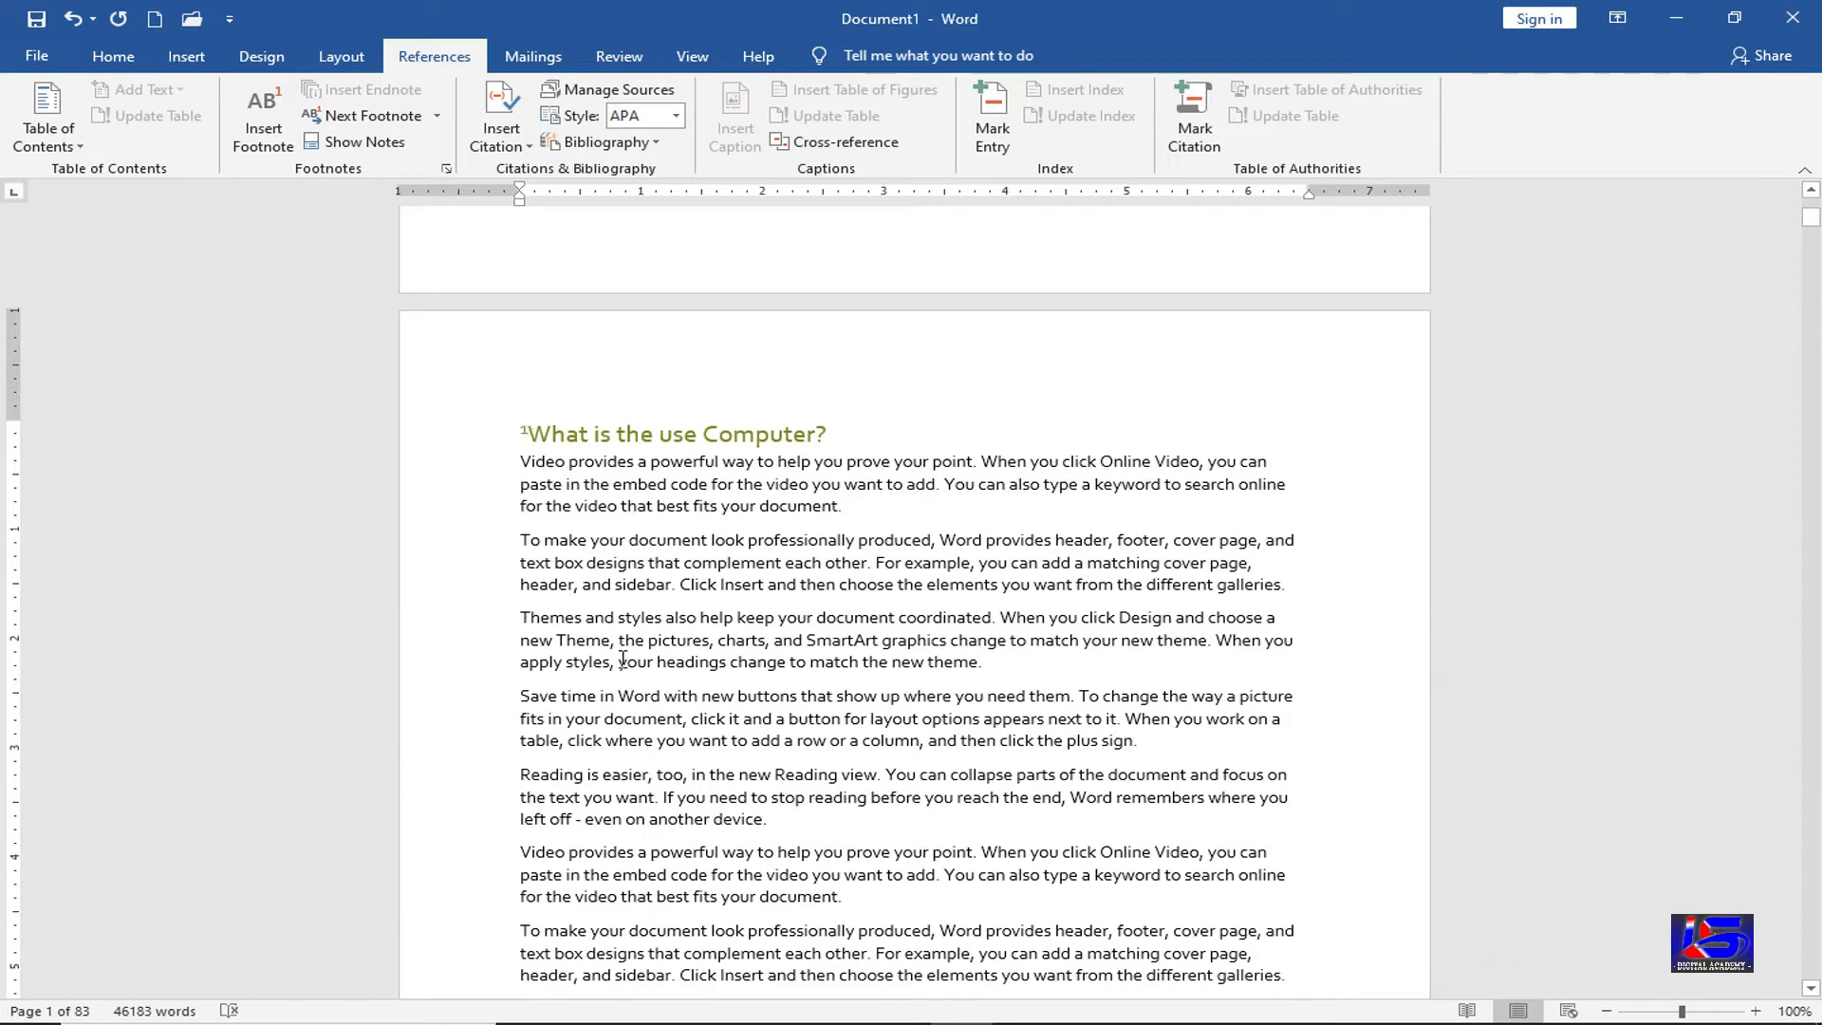
scroll(623, 658, down, 7)
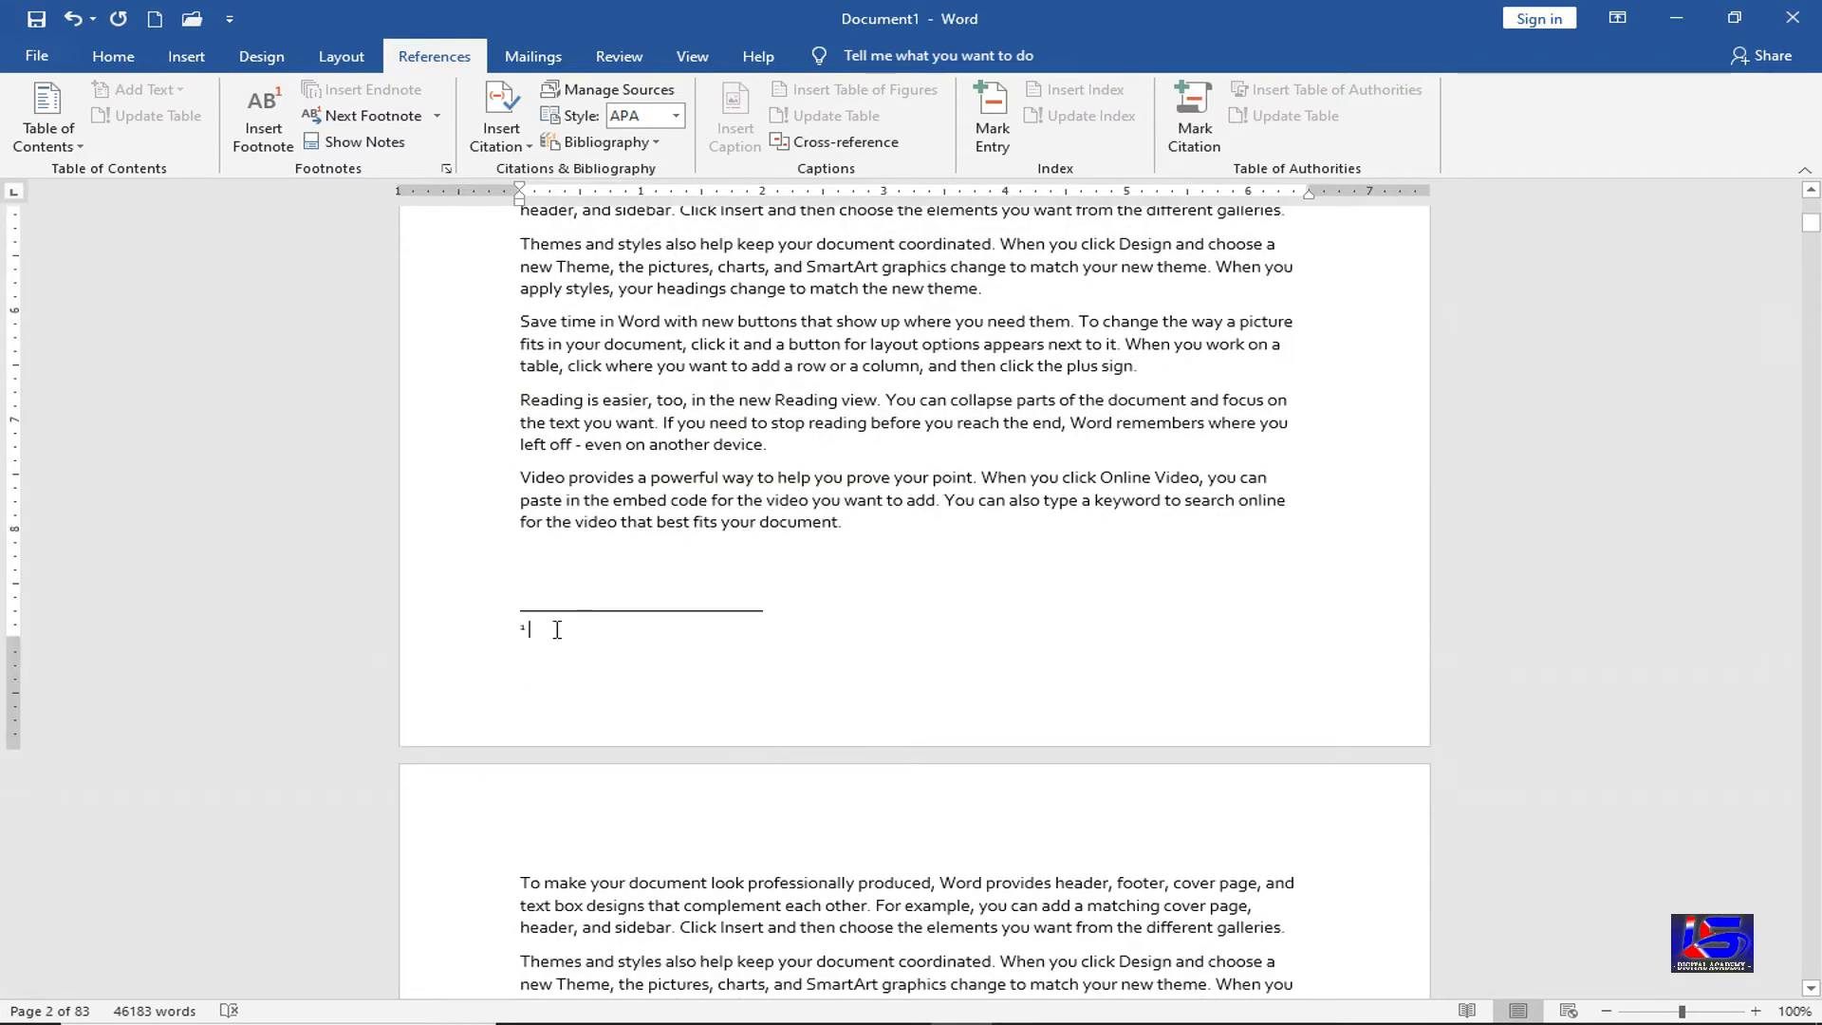
scroll(557, 629, up, 11)
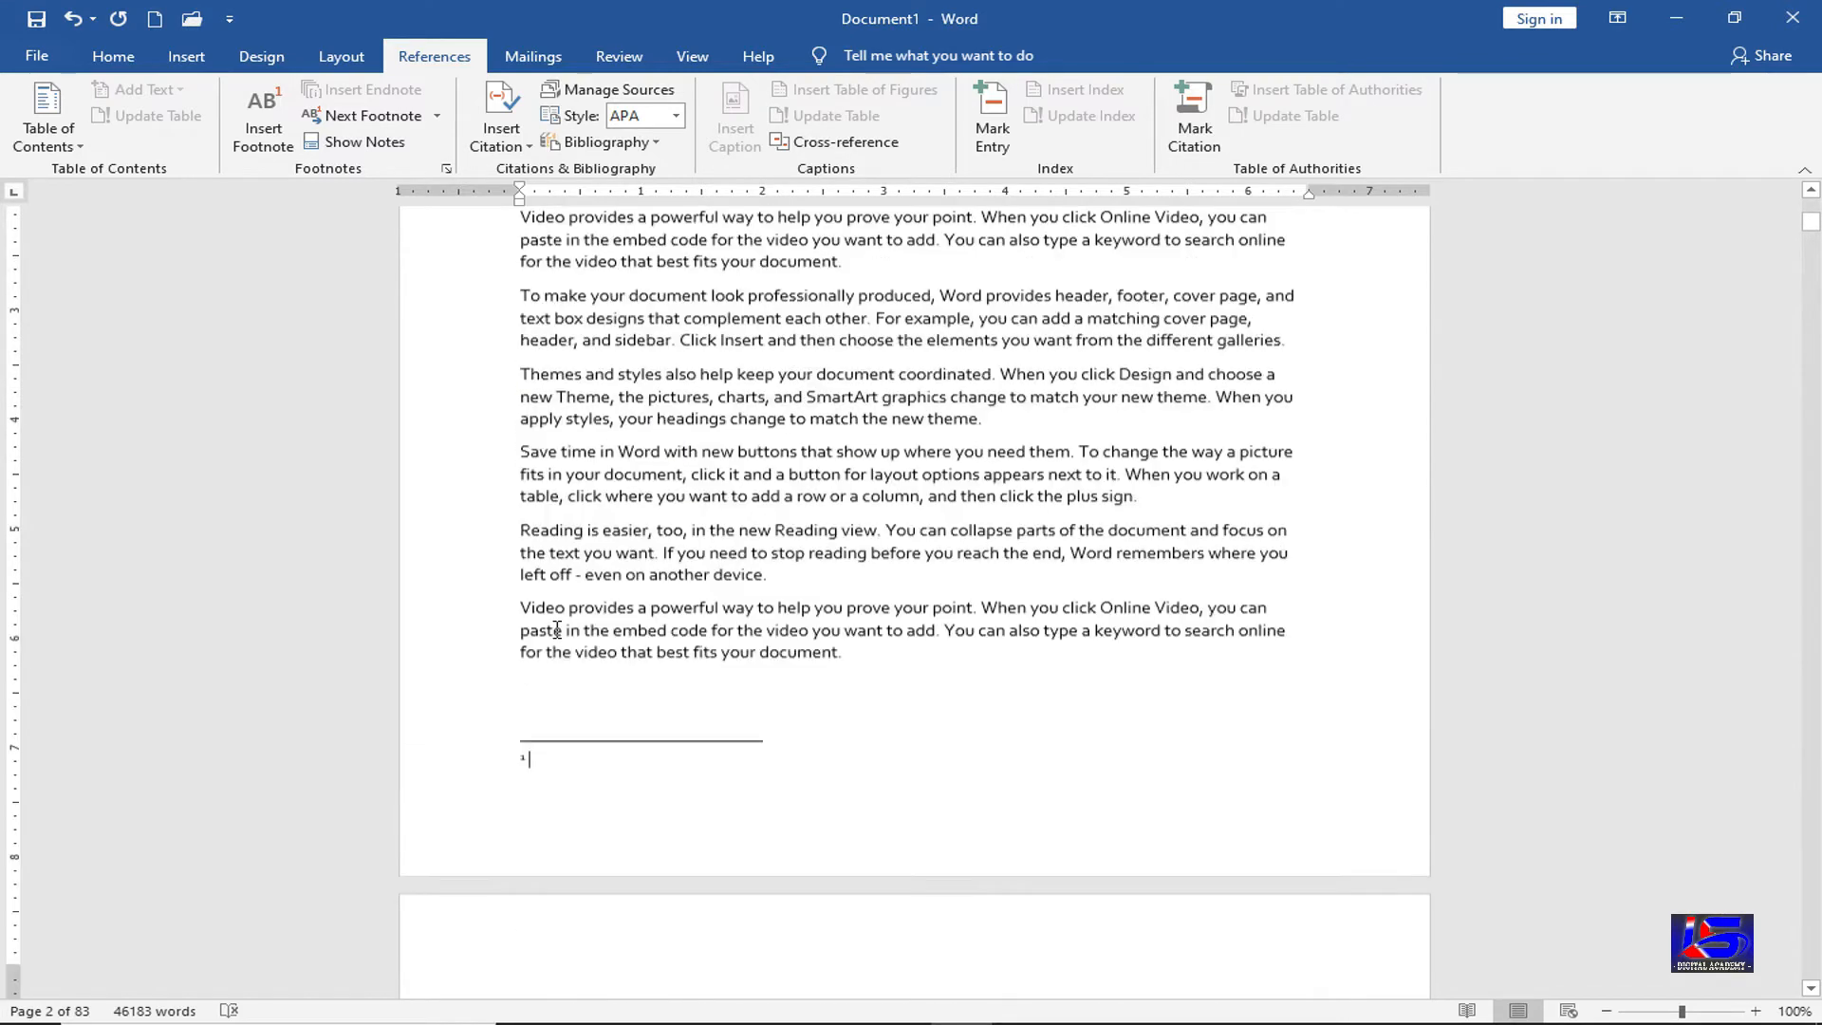
scroll(555, 617, up, 4)
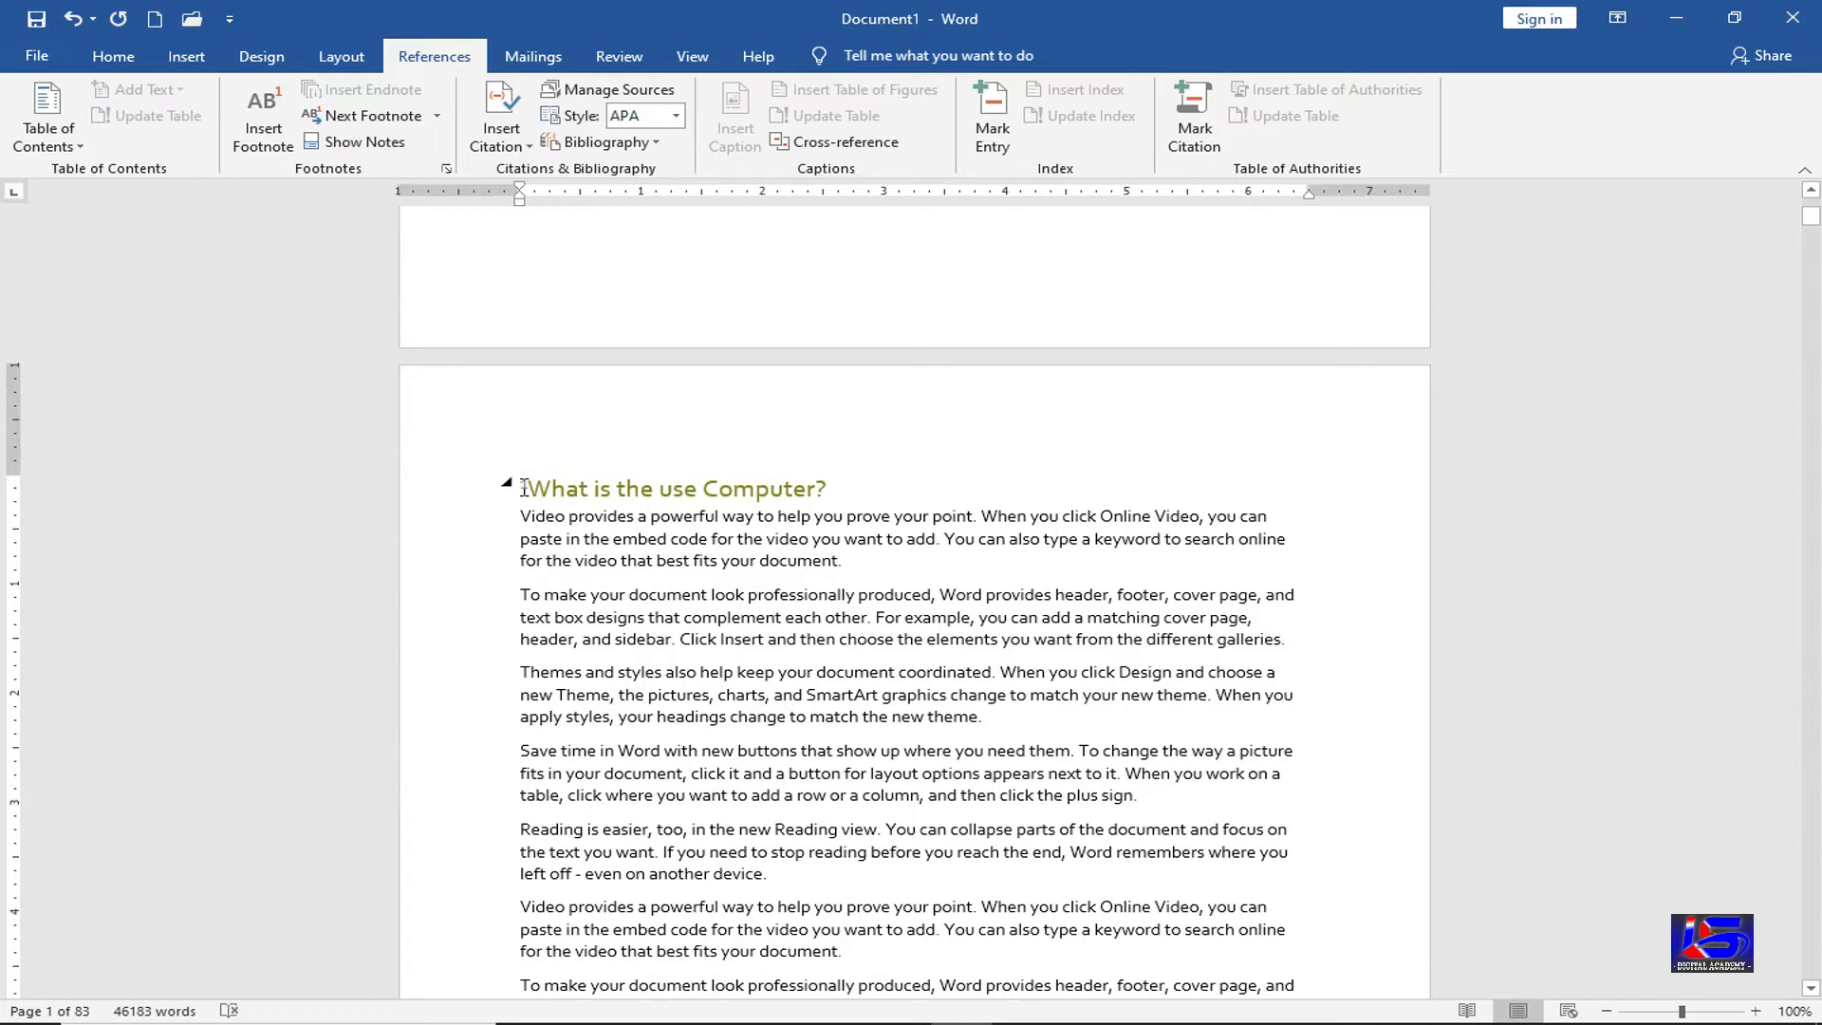
double_click(522, 488)
scroll(630, 293, up, 2)
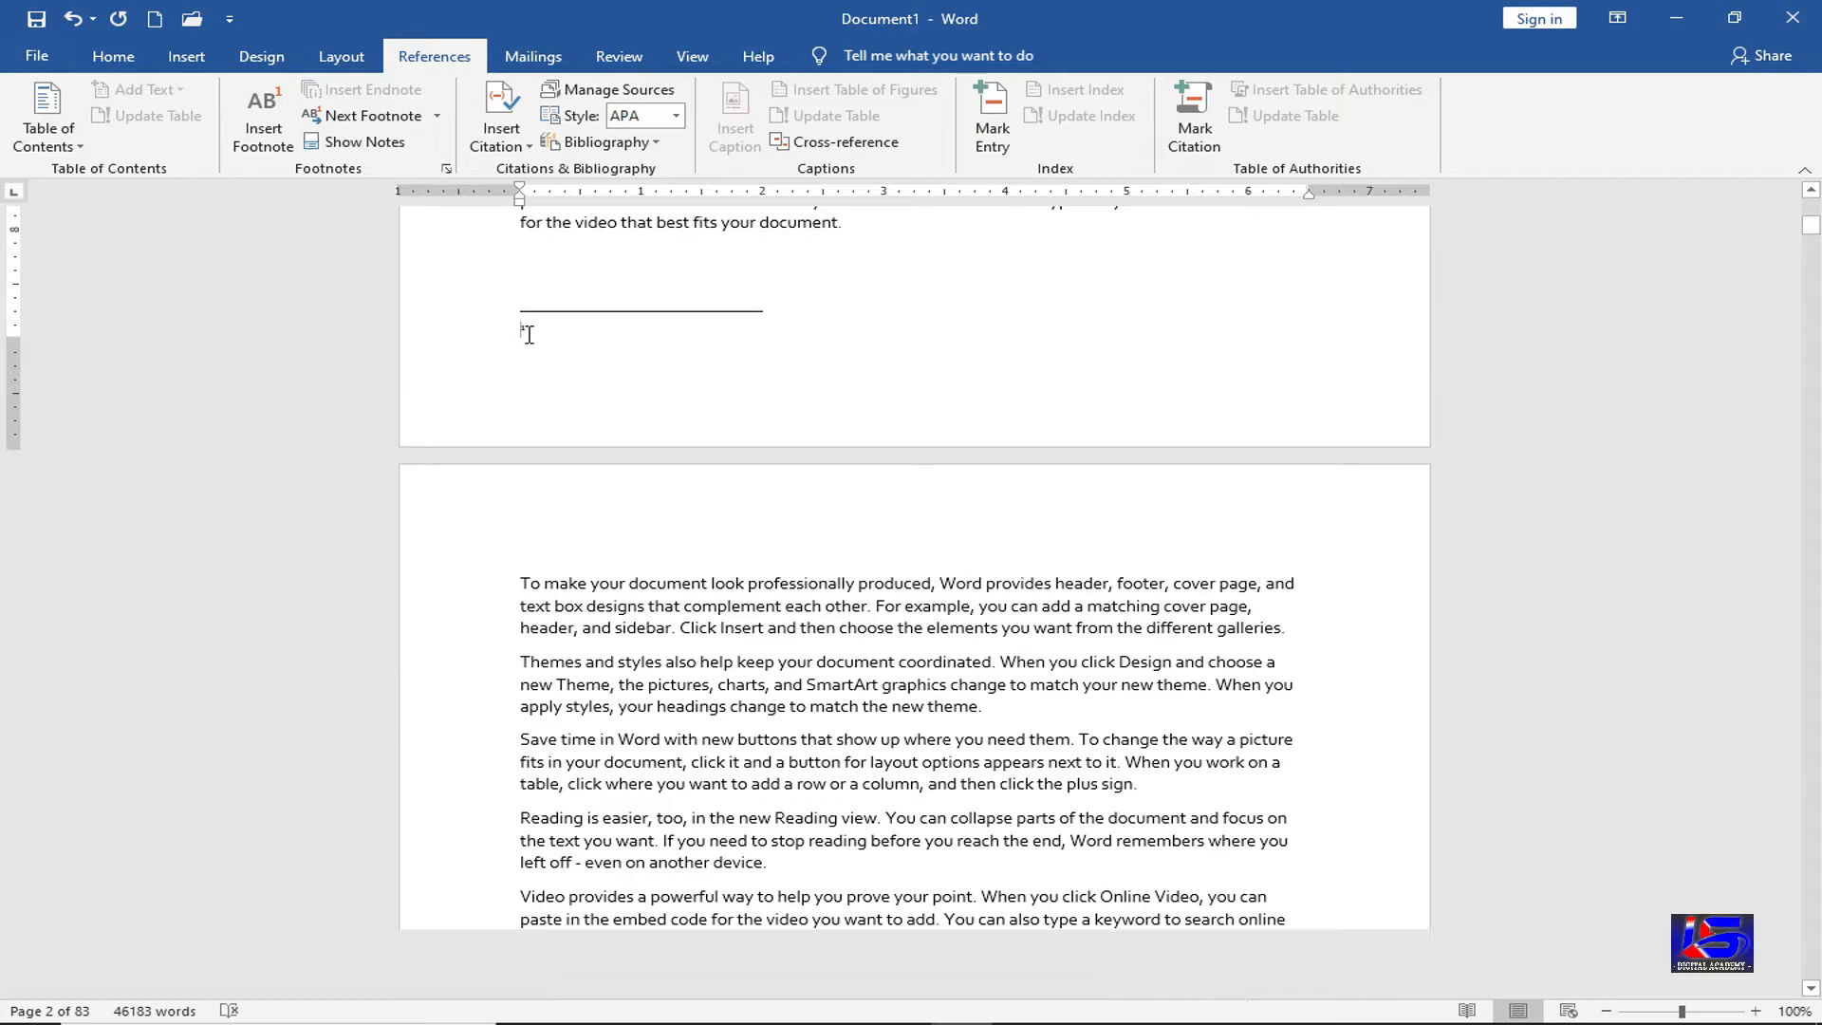
double_click(525, 331)
scroll(540, 308, up, 1)
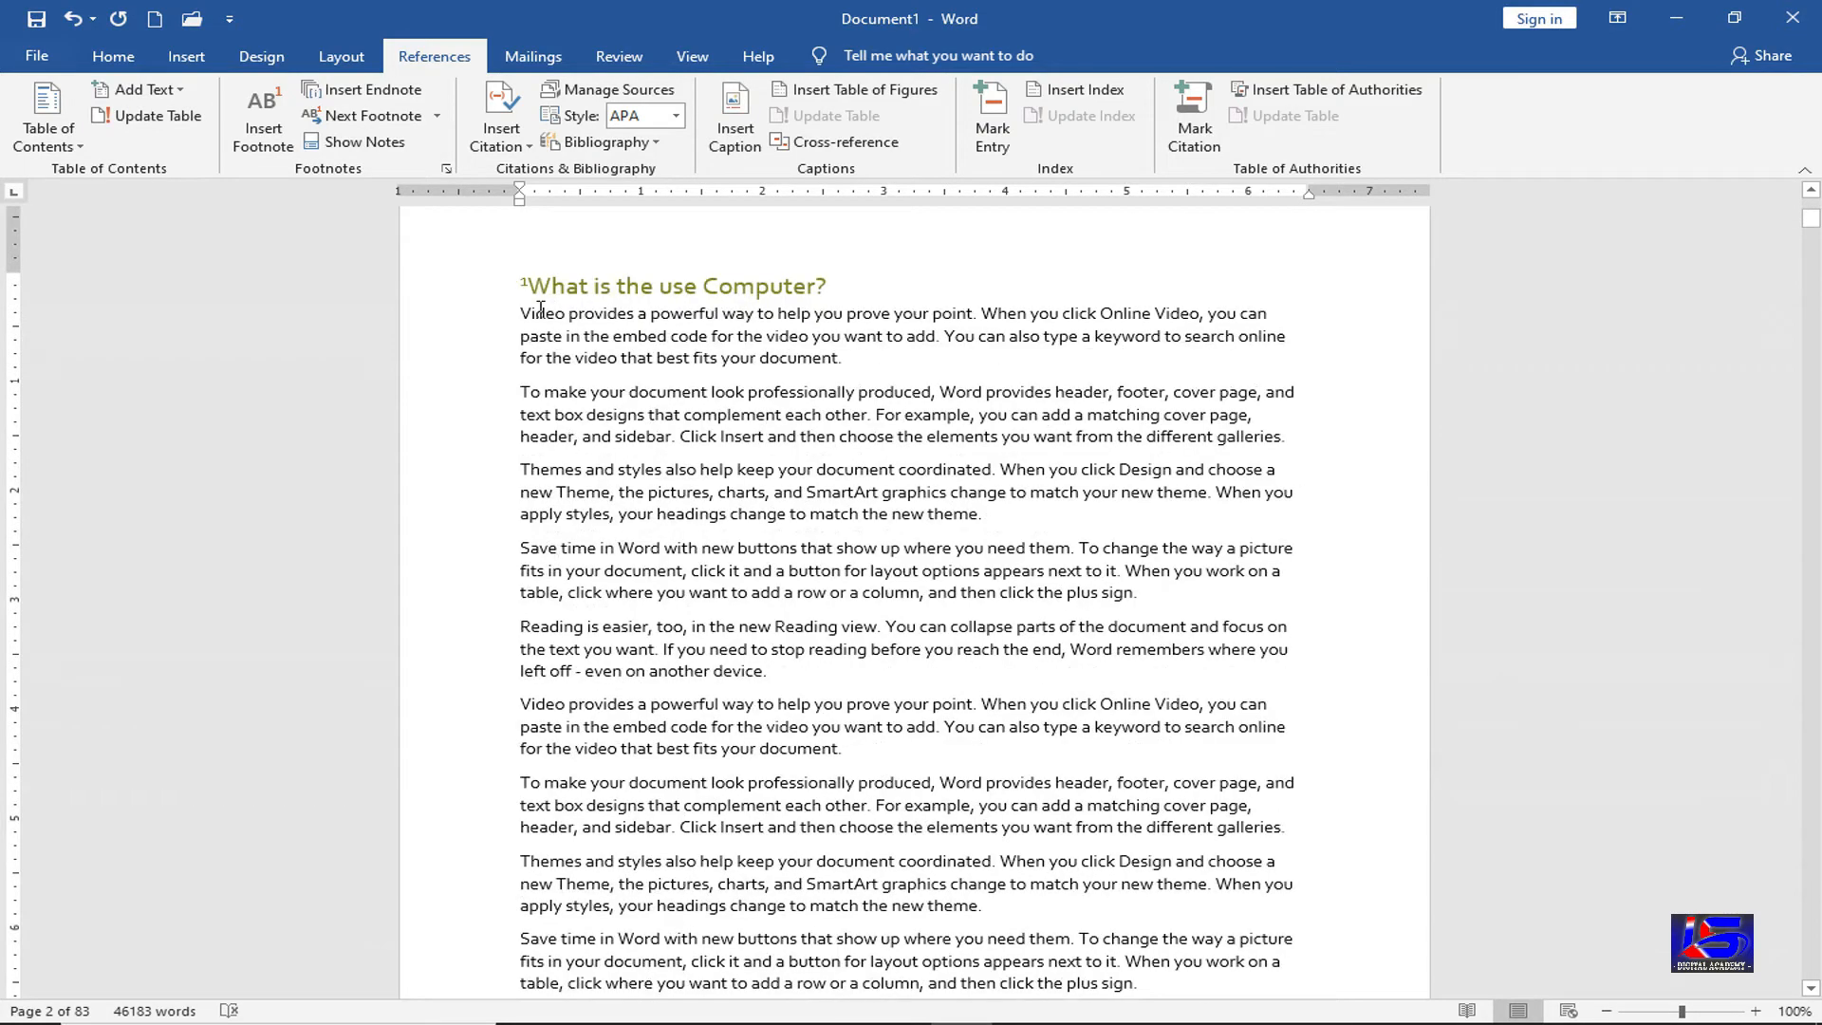
double_click(526, 281)
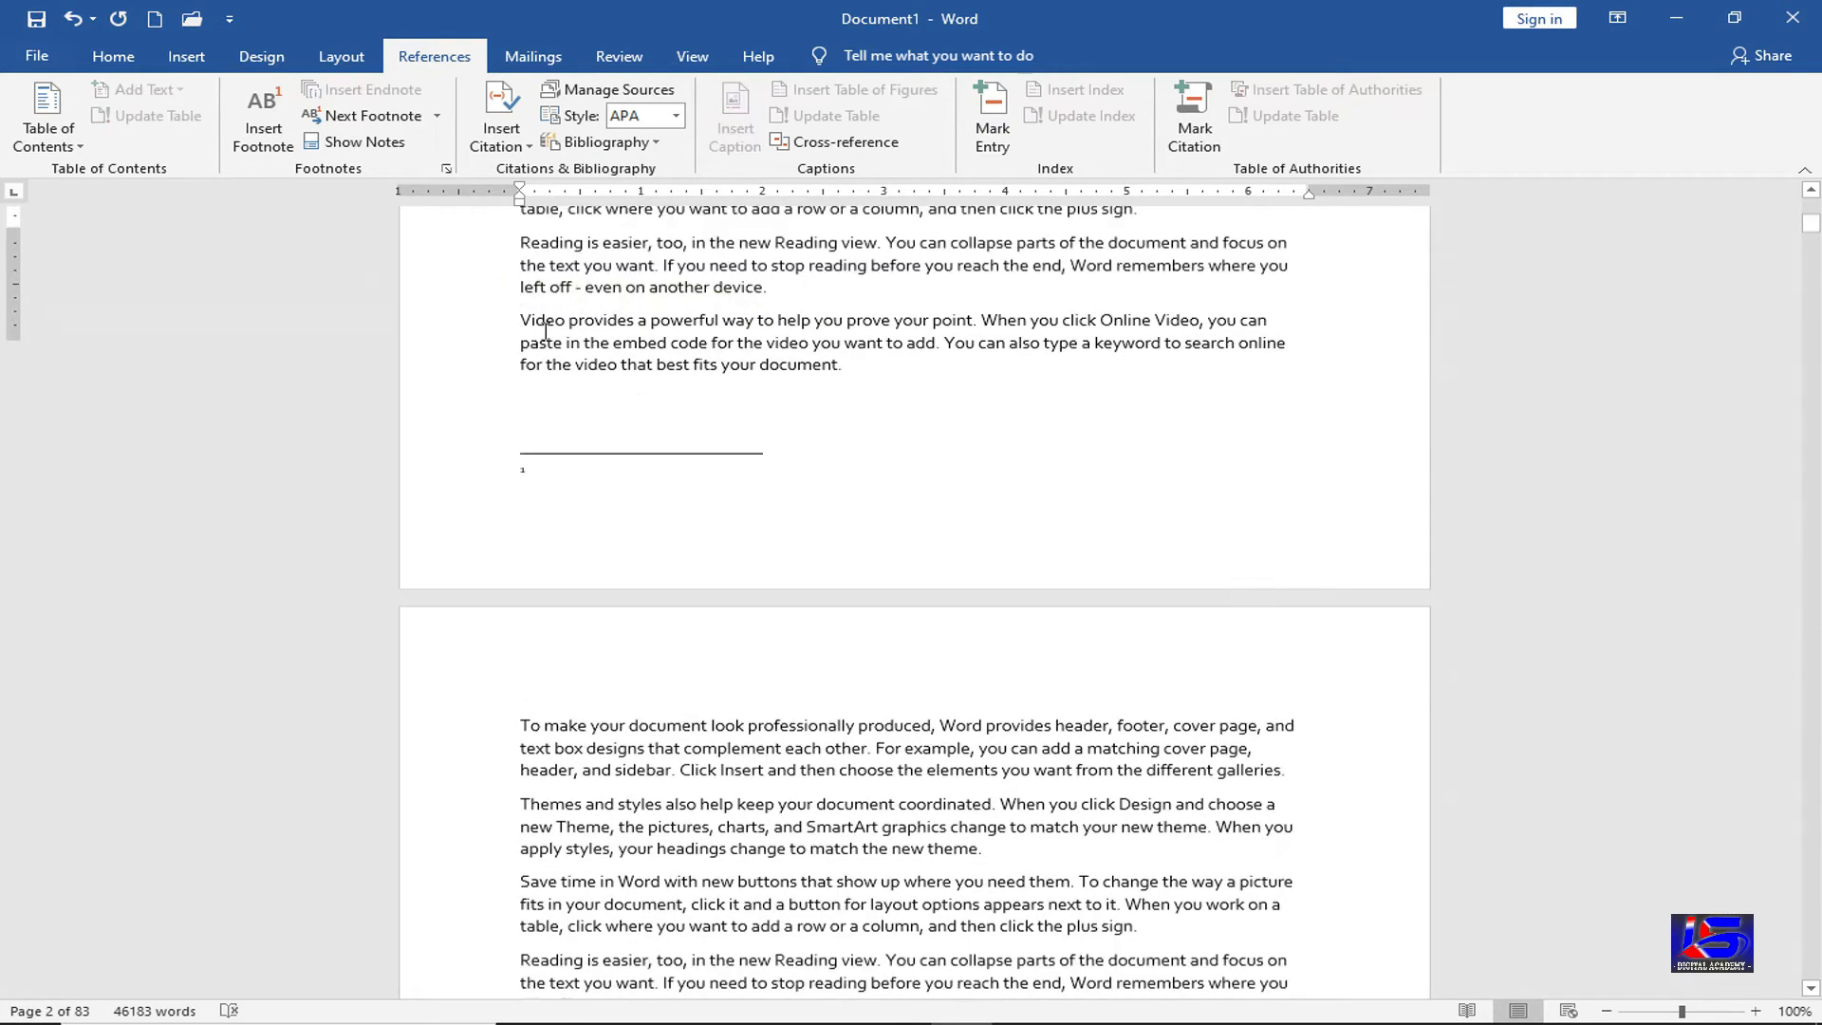
scroll(570, 379, up, 1)
scroll(580, 406, up, 3)
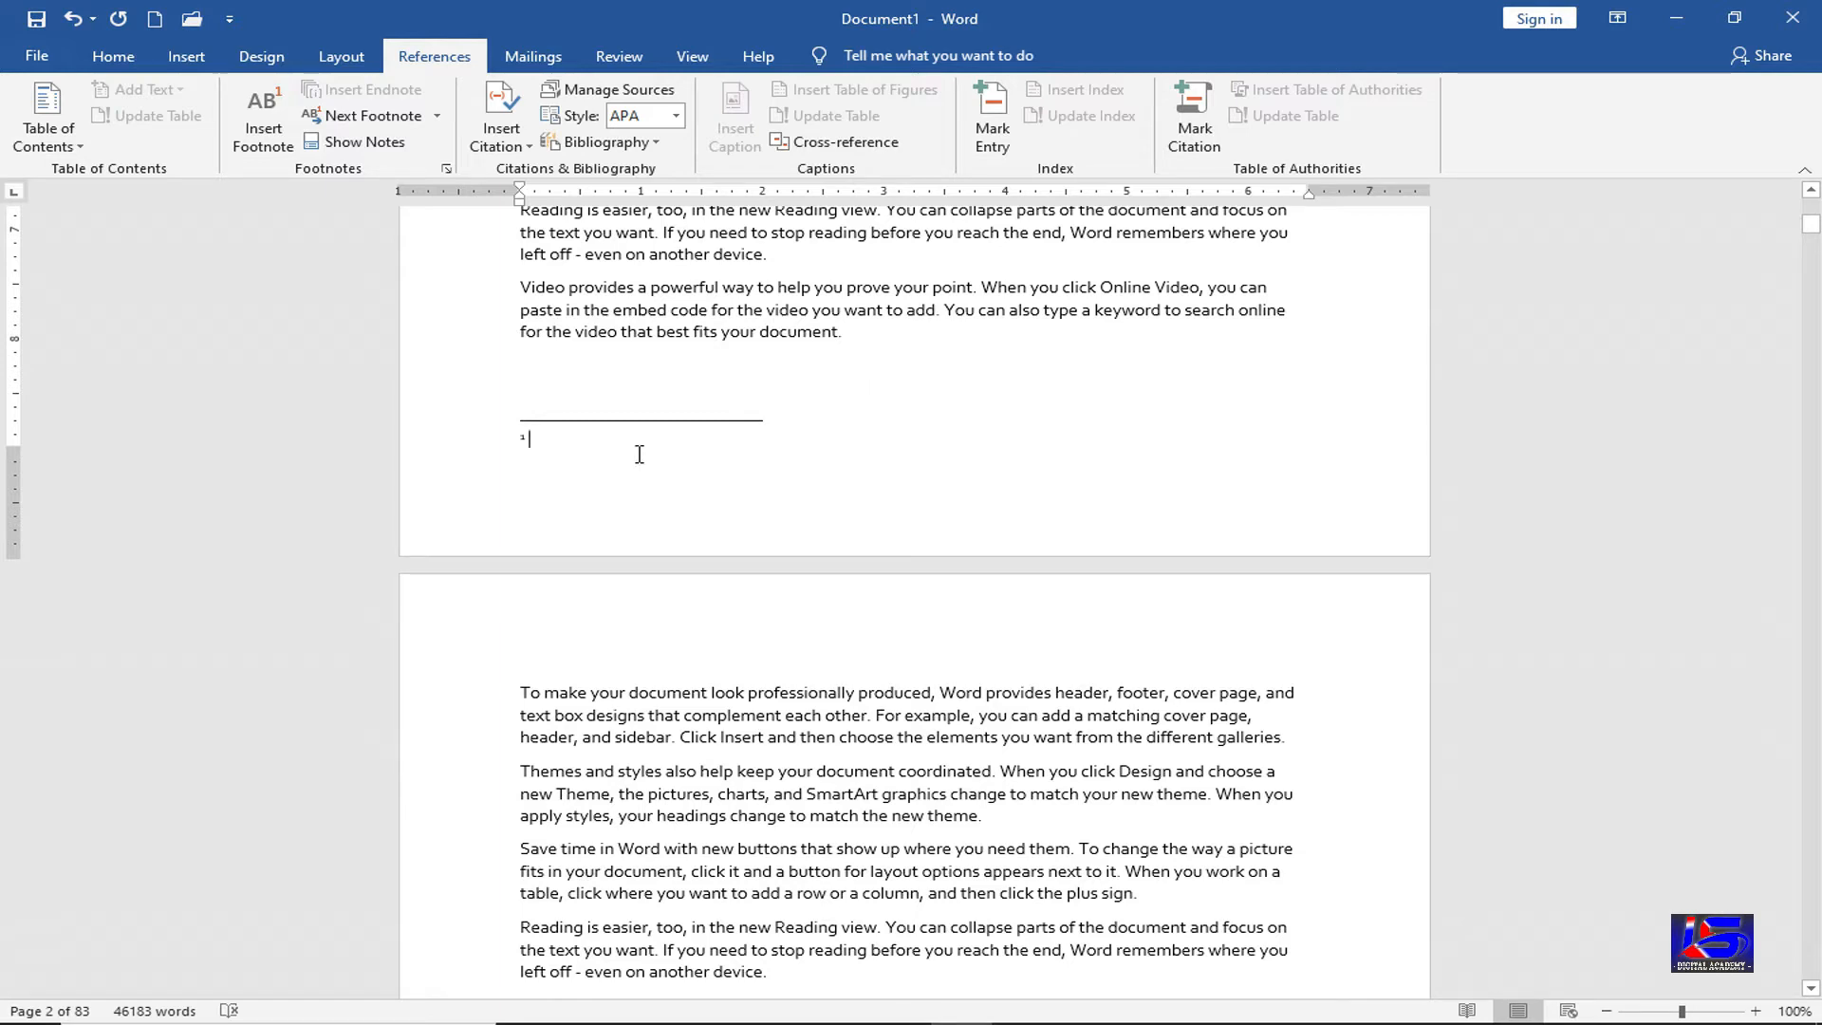
Enter 'Computer is an Electronic Device' as footnote 1 and preview it from the heading mark
text(Computer is an Electronic )
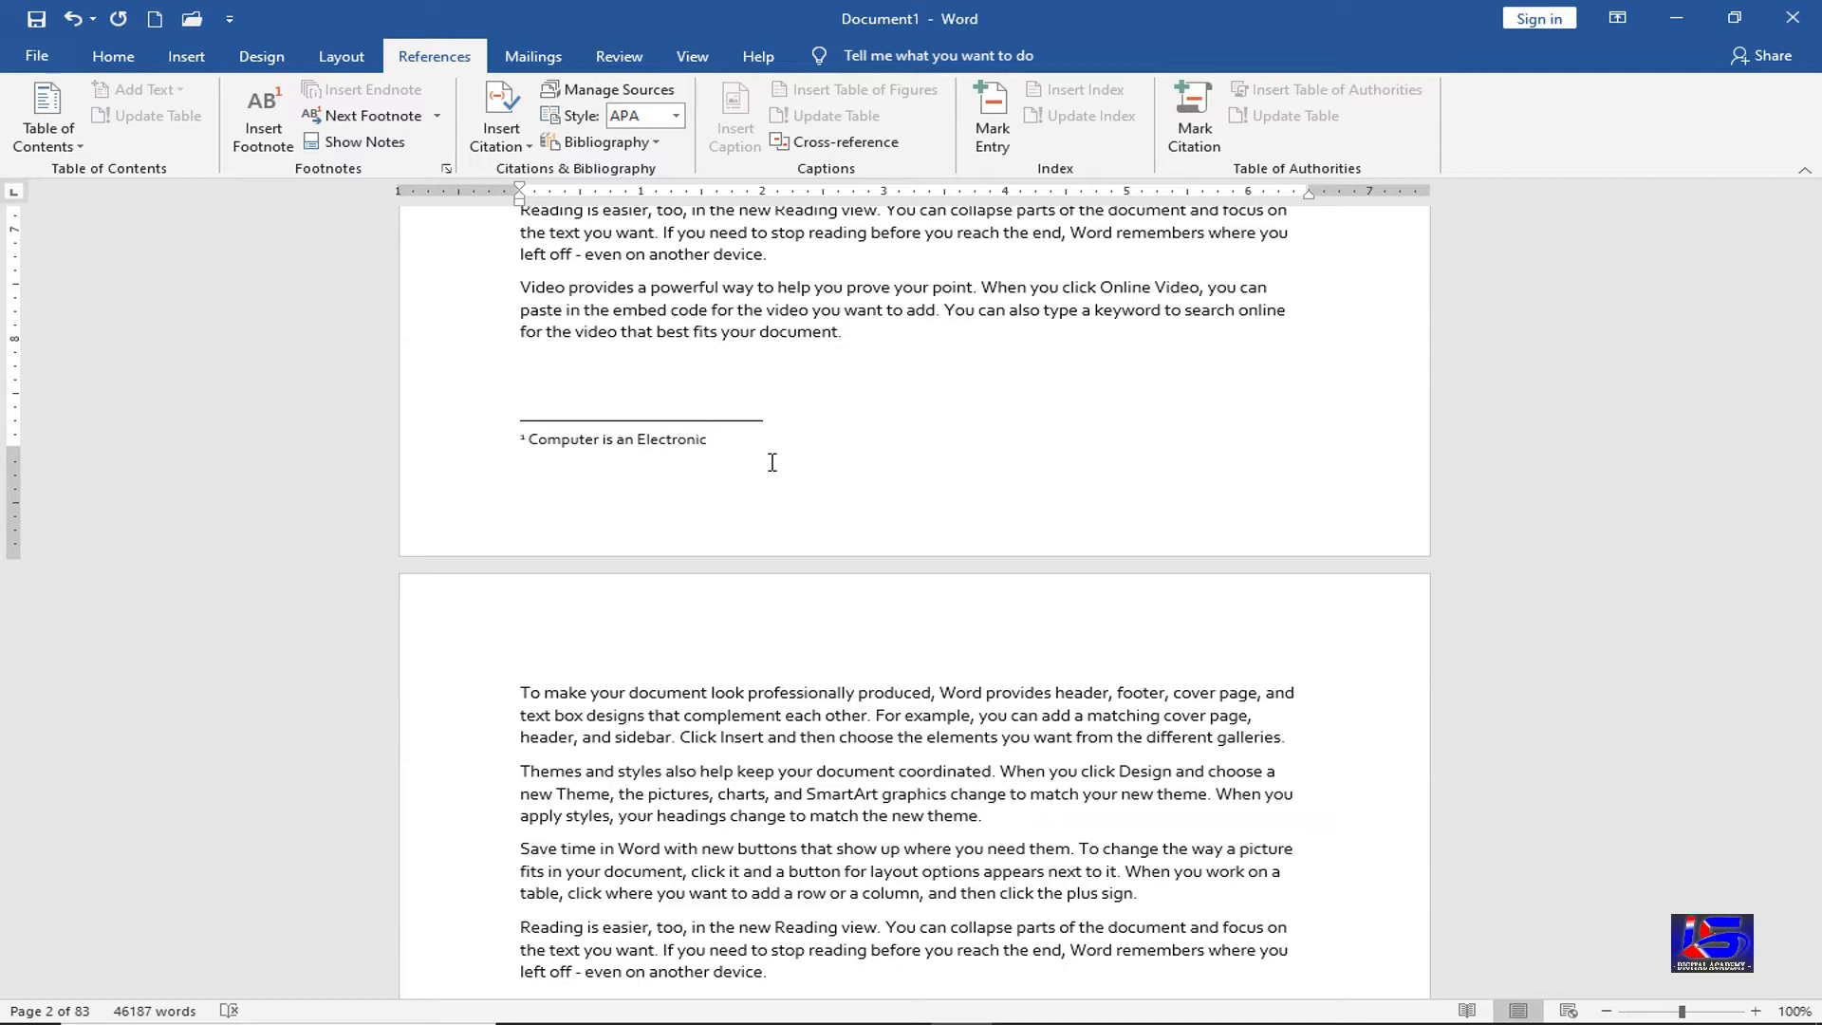
text(Device)
double_click(521, 438)
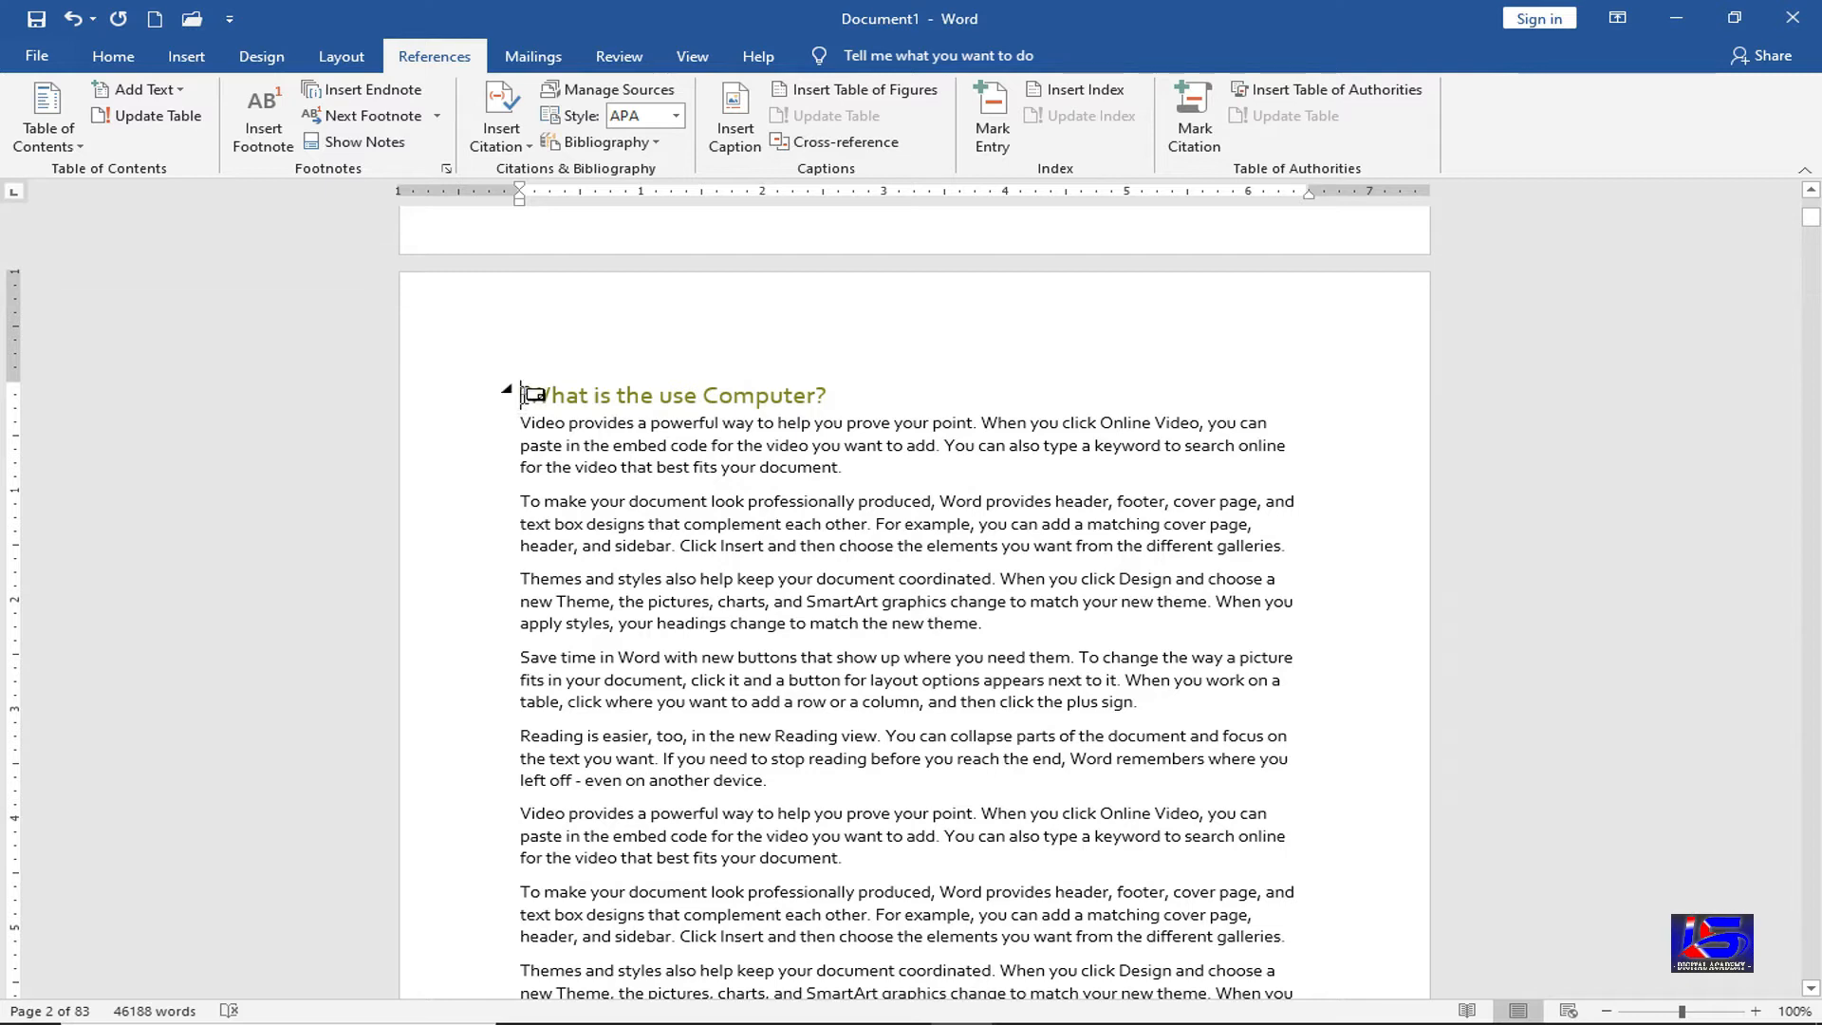
mouse_move(524, 392)
Delete the footnote mark before the heading, removing footnote 1
scroll(625, 909, down, 14)
scroll(625, 909, down, 9)
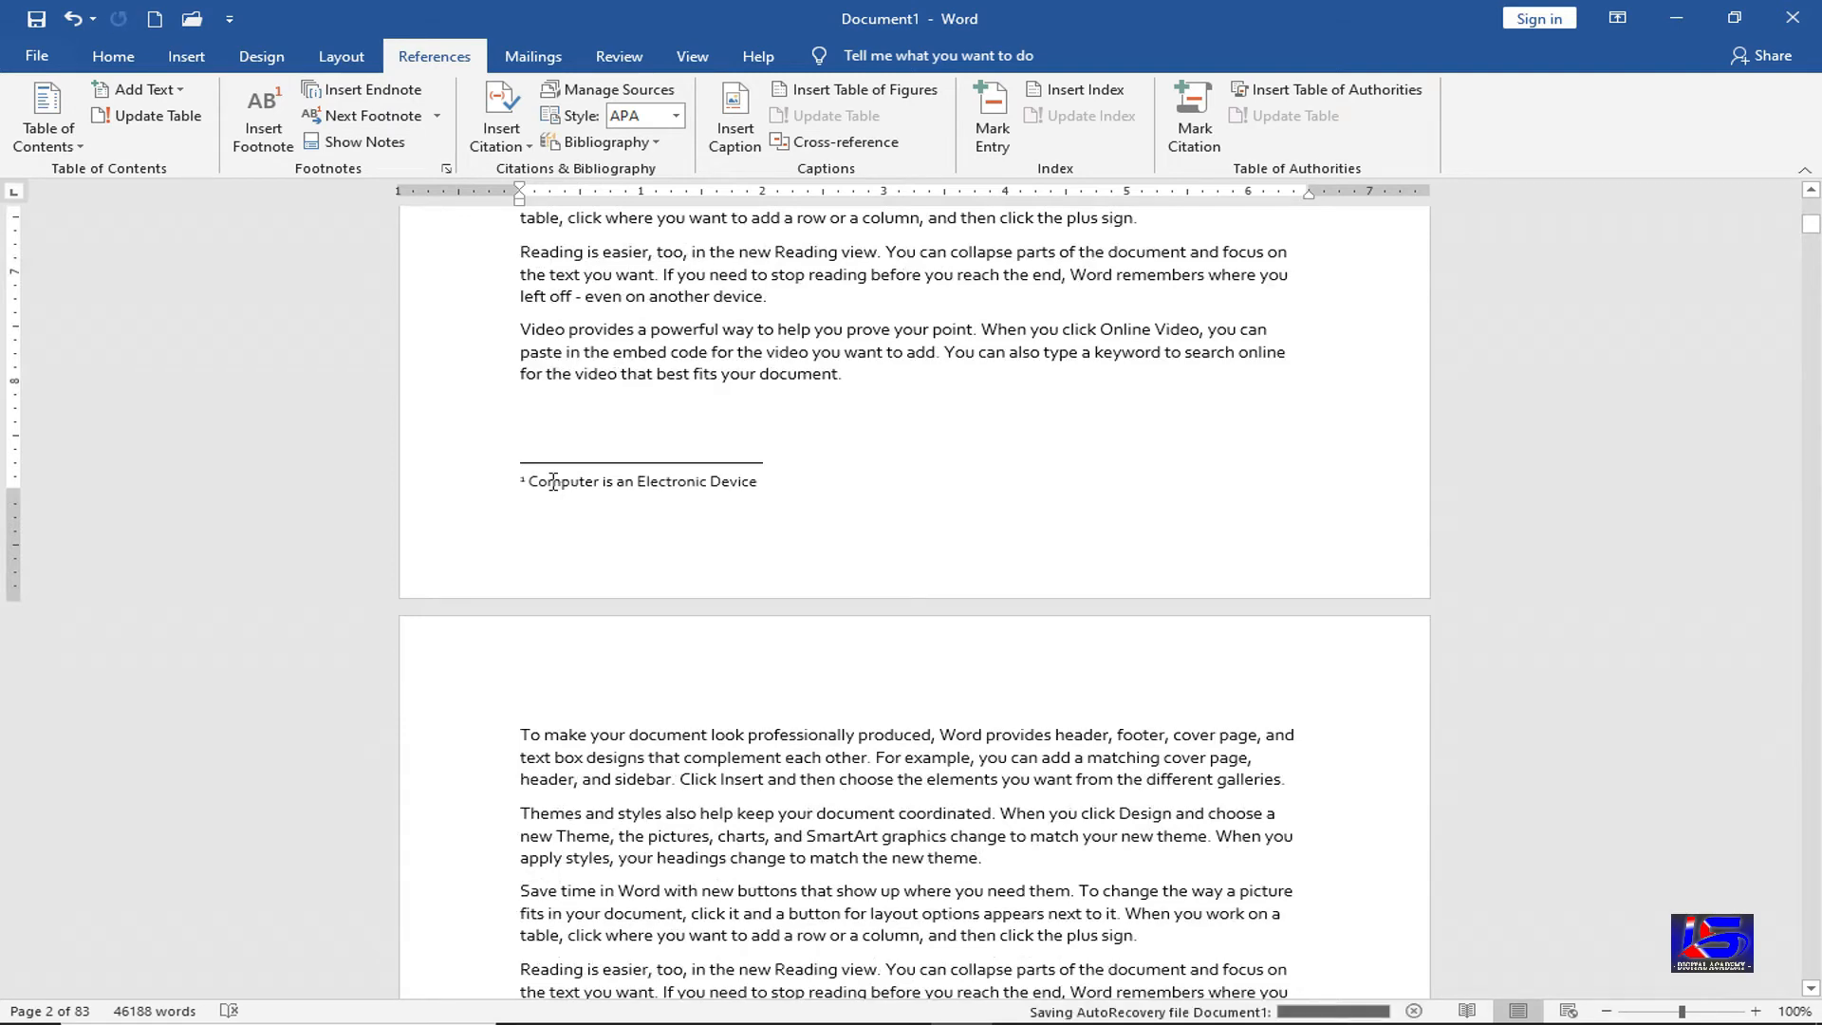
scroll(579, 480, up, 4)
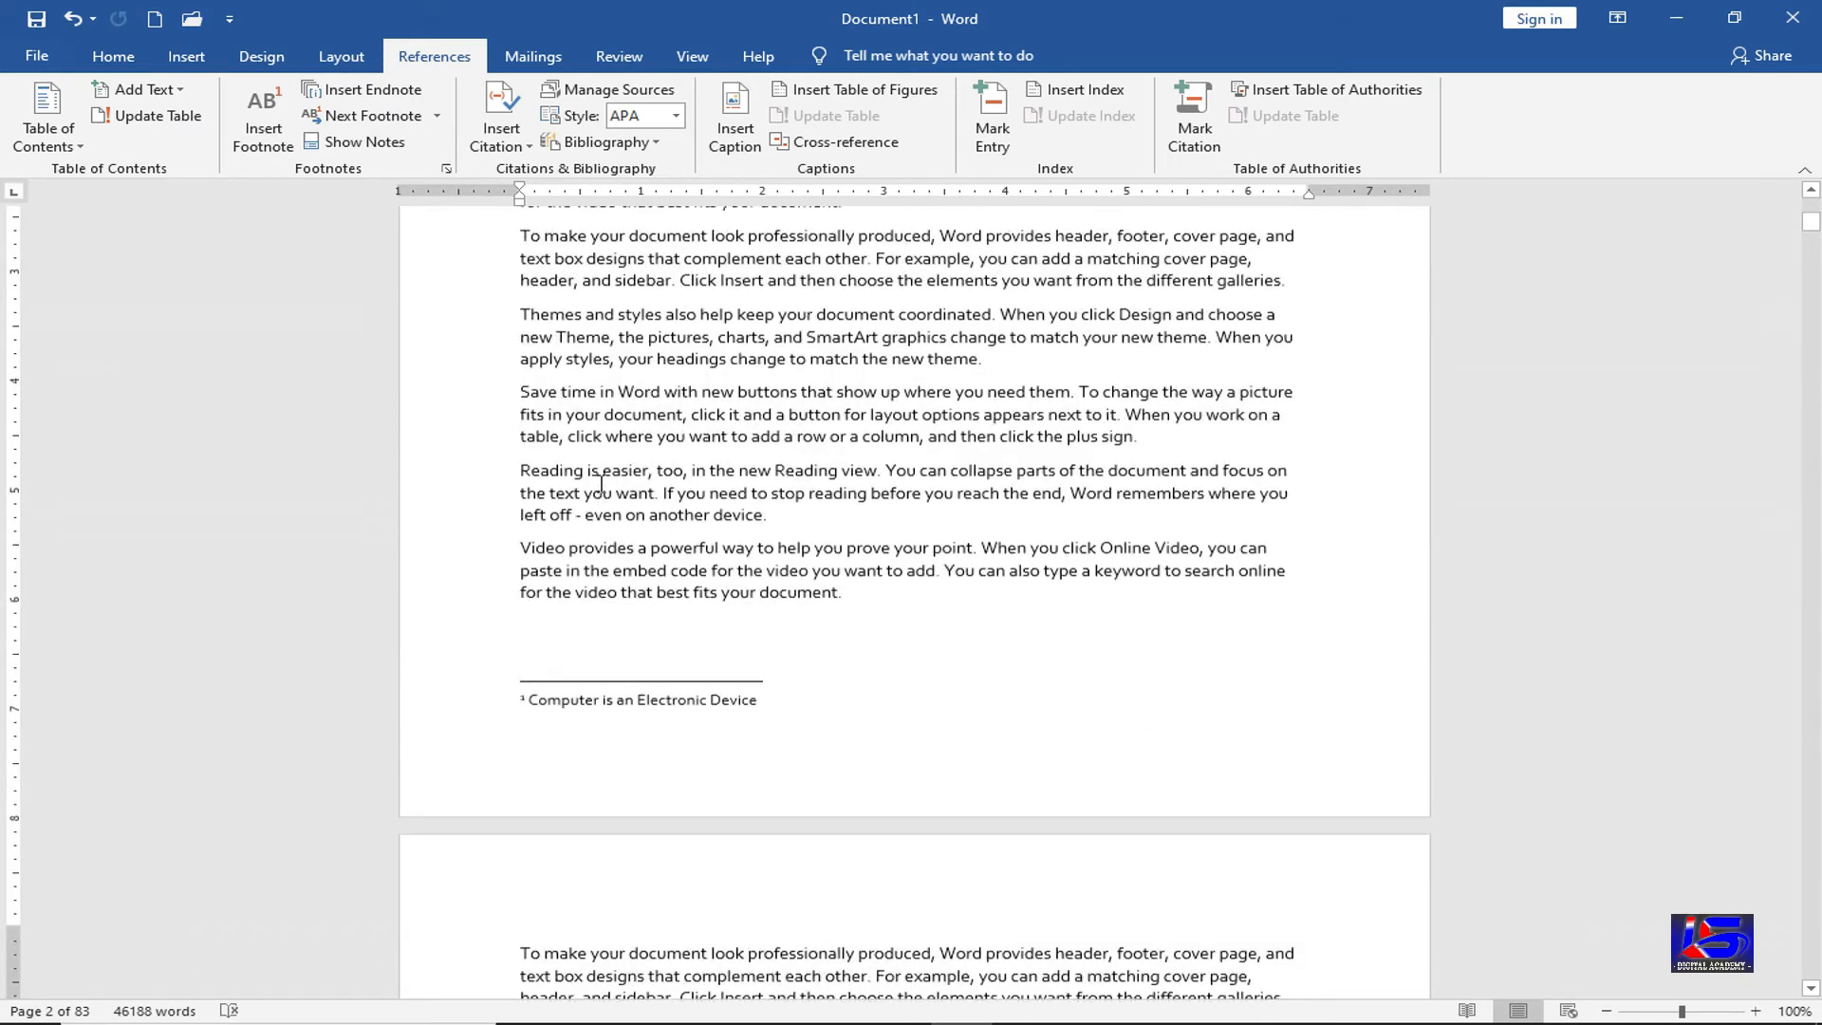
scroll(601, 479, up, 10)
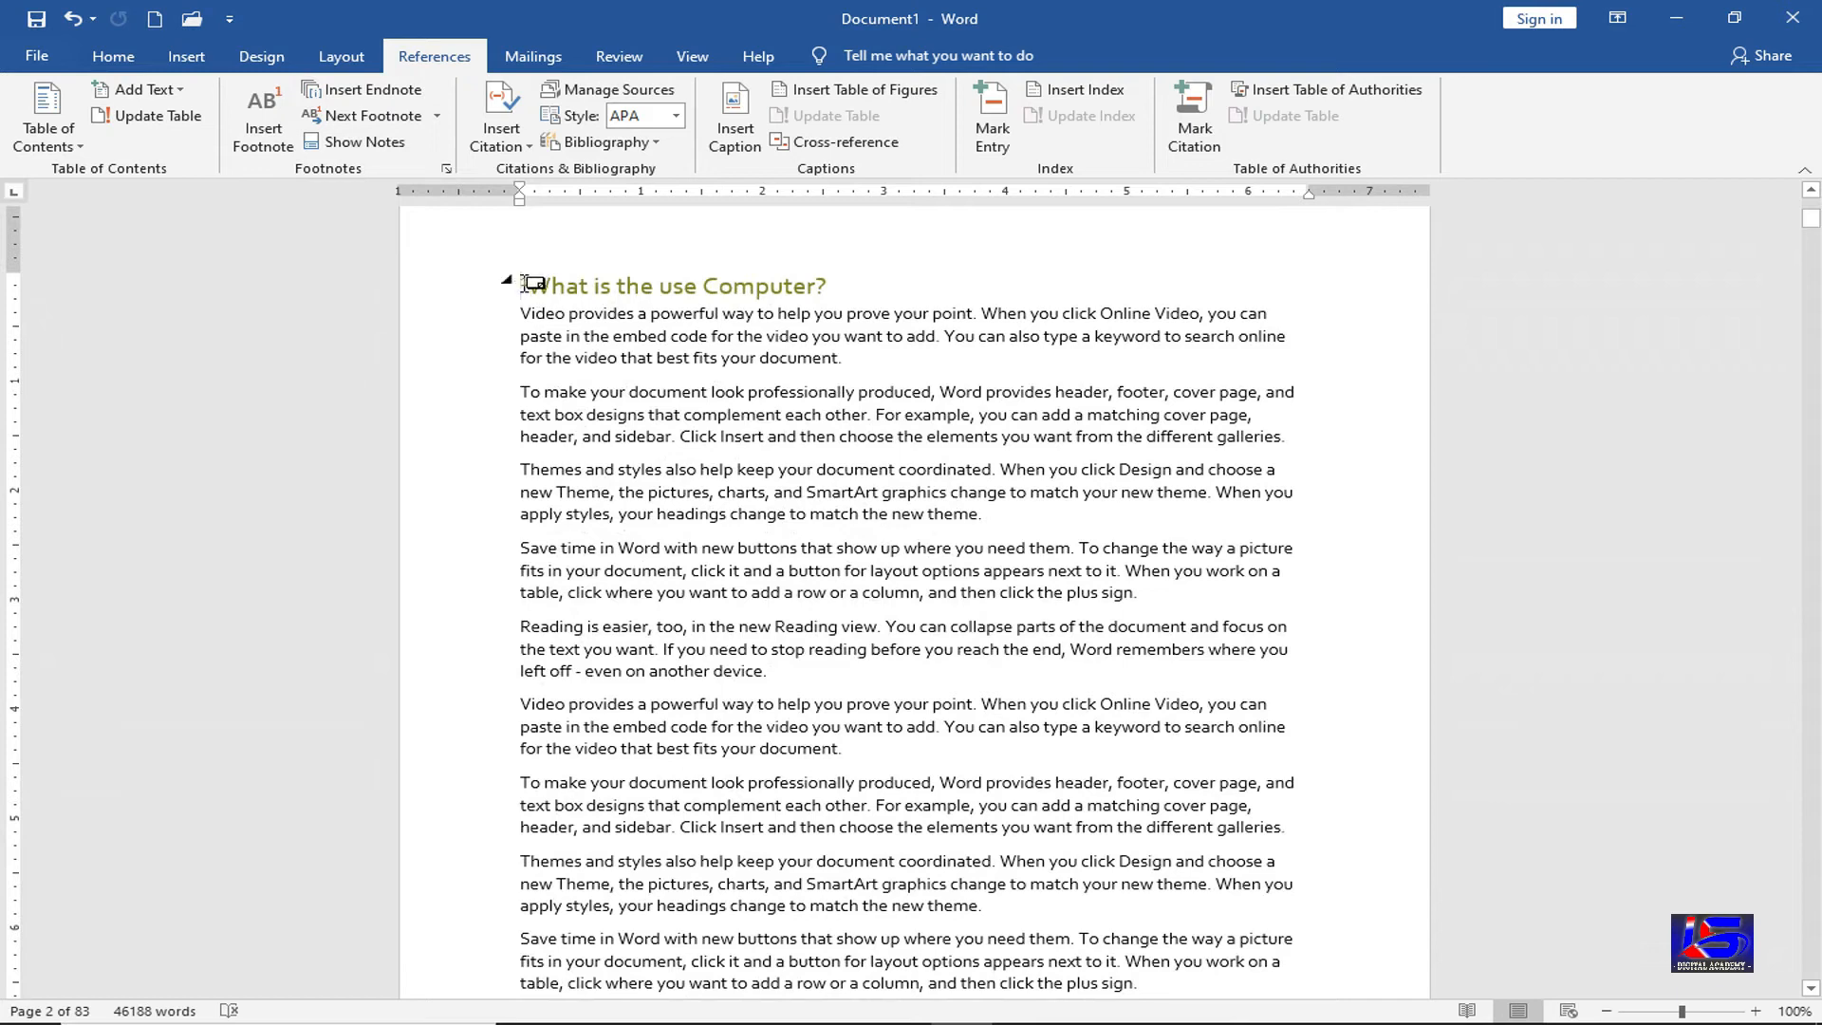
mouse_move(534, 281)
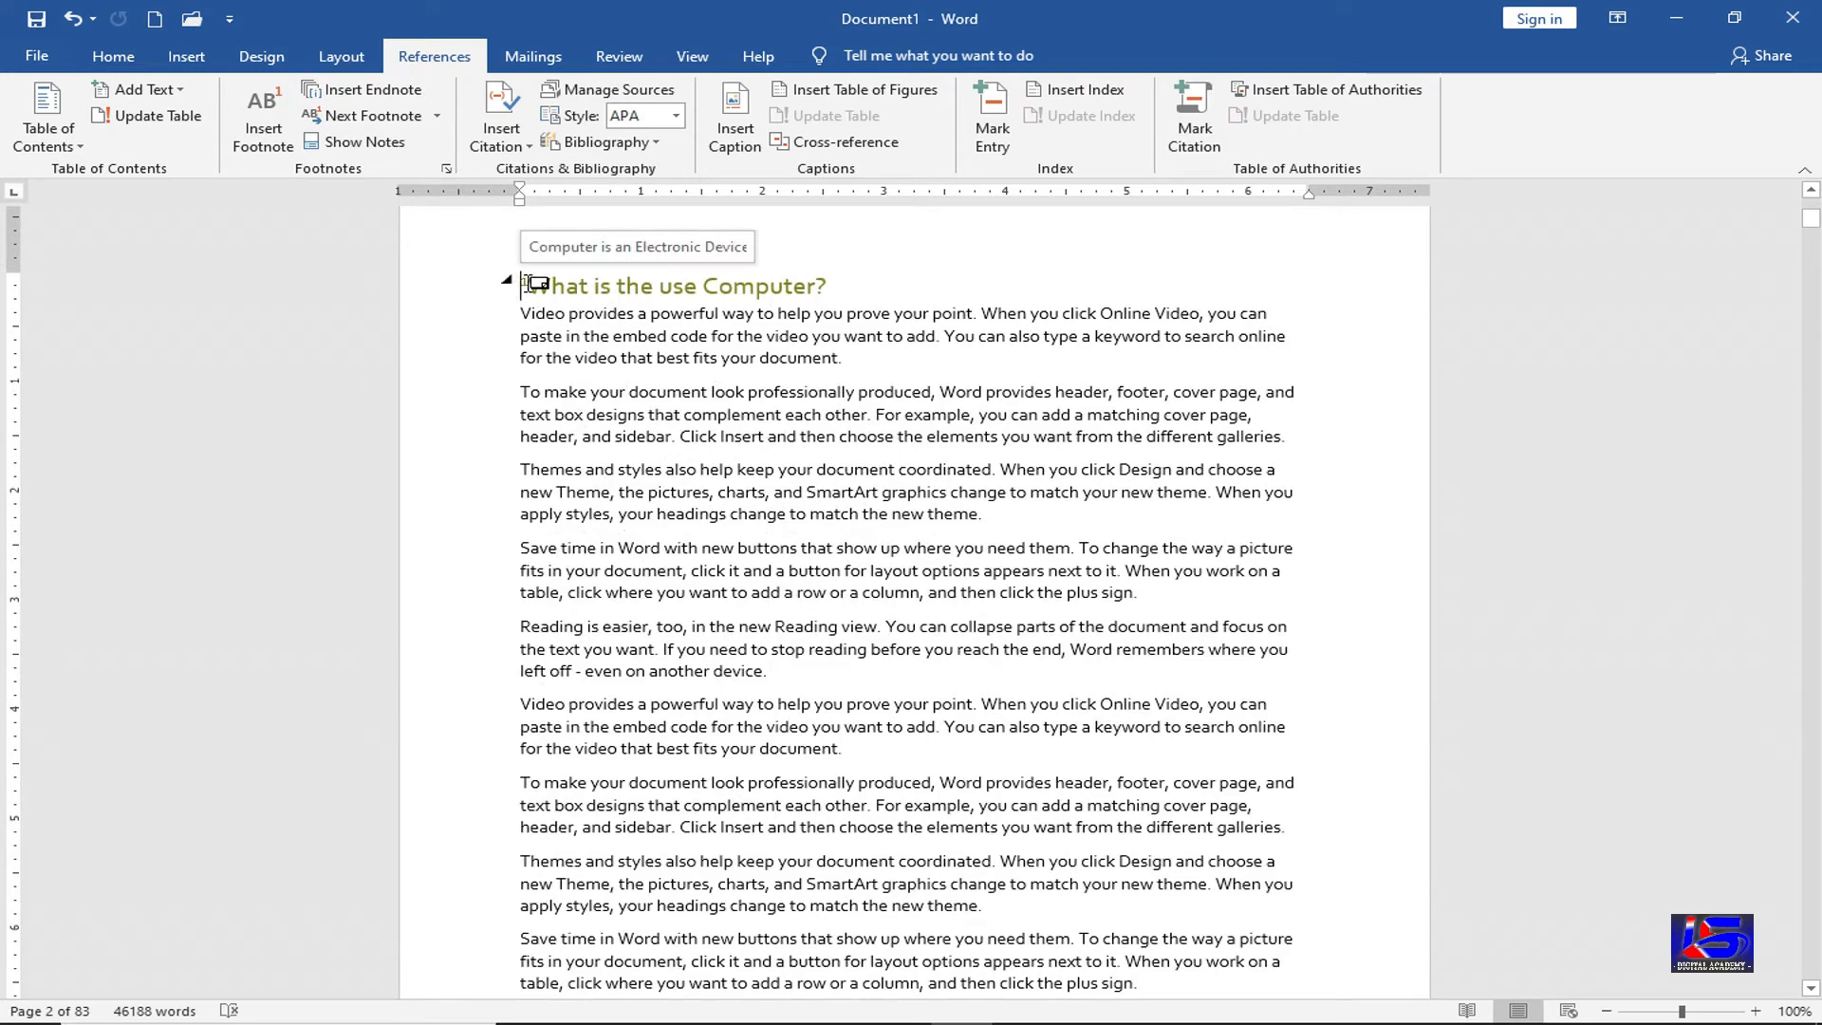
click(530, 281)
key(Delete)
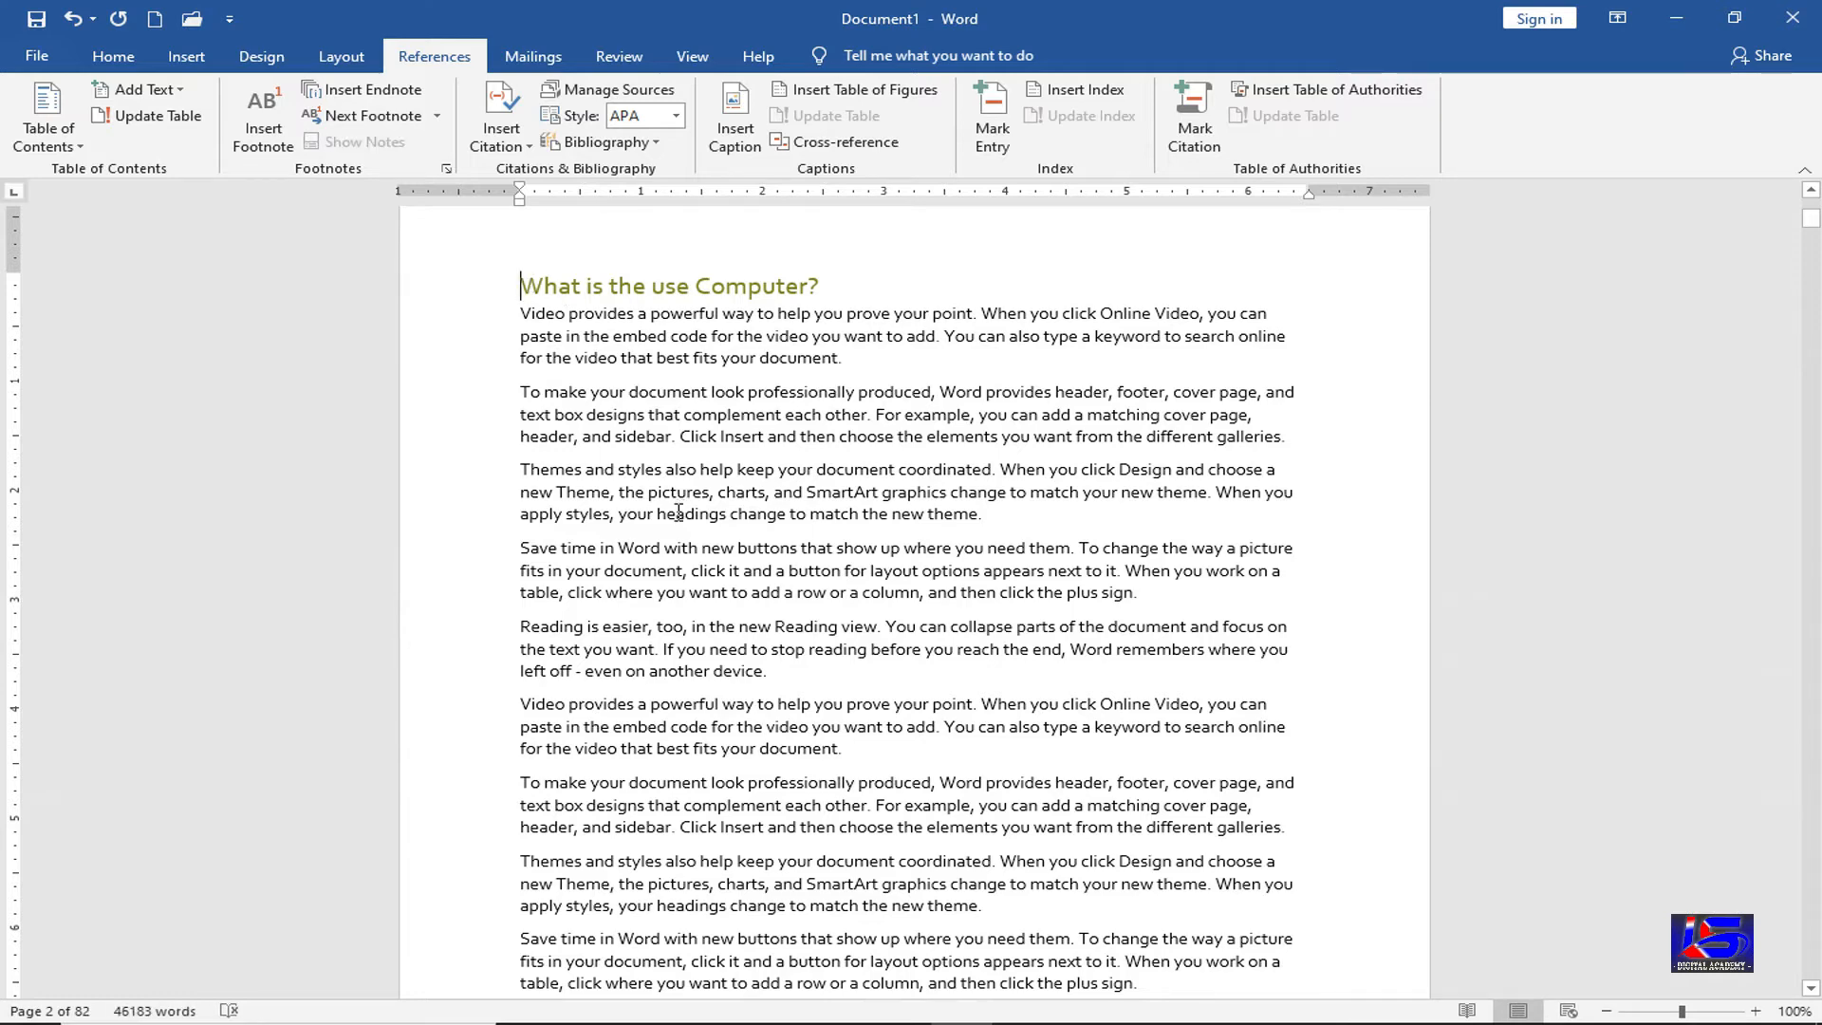
Insert an endnote at the start of the page 2 heading
scroll(680, 508, down, 4)
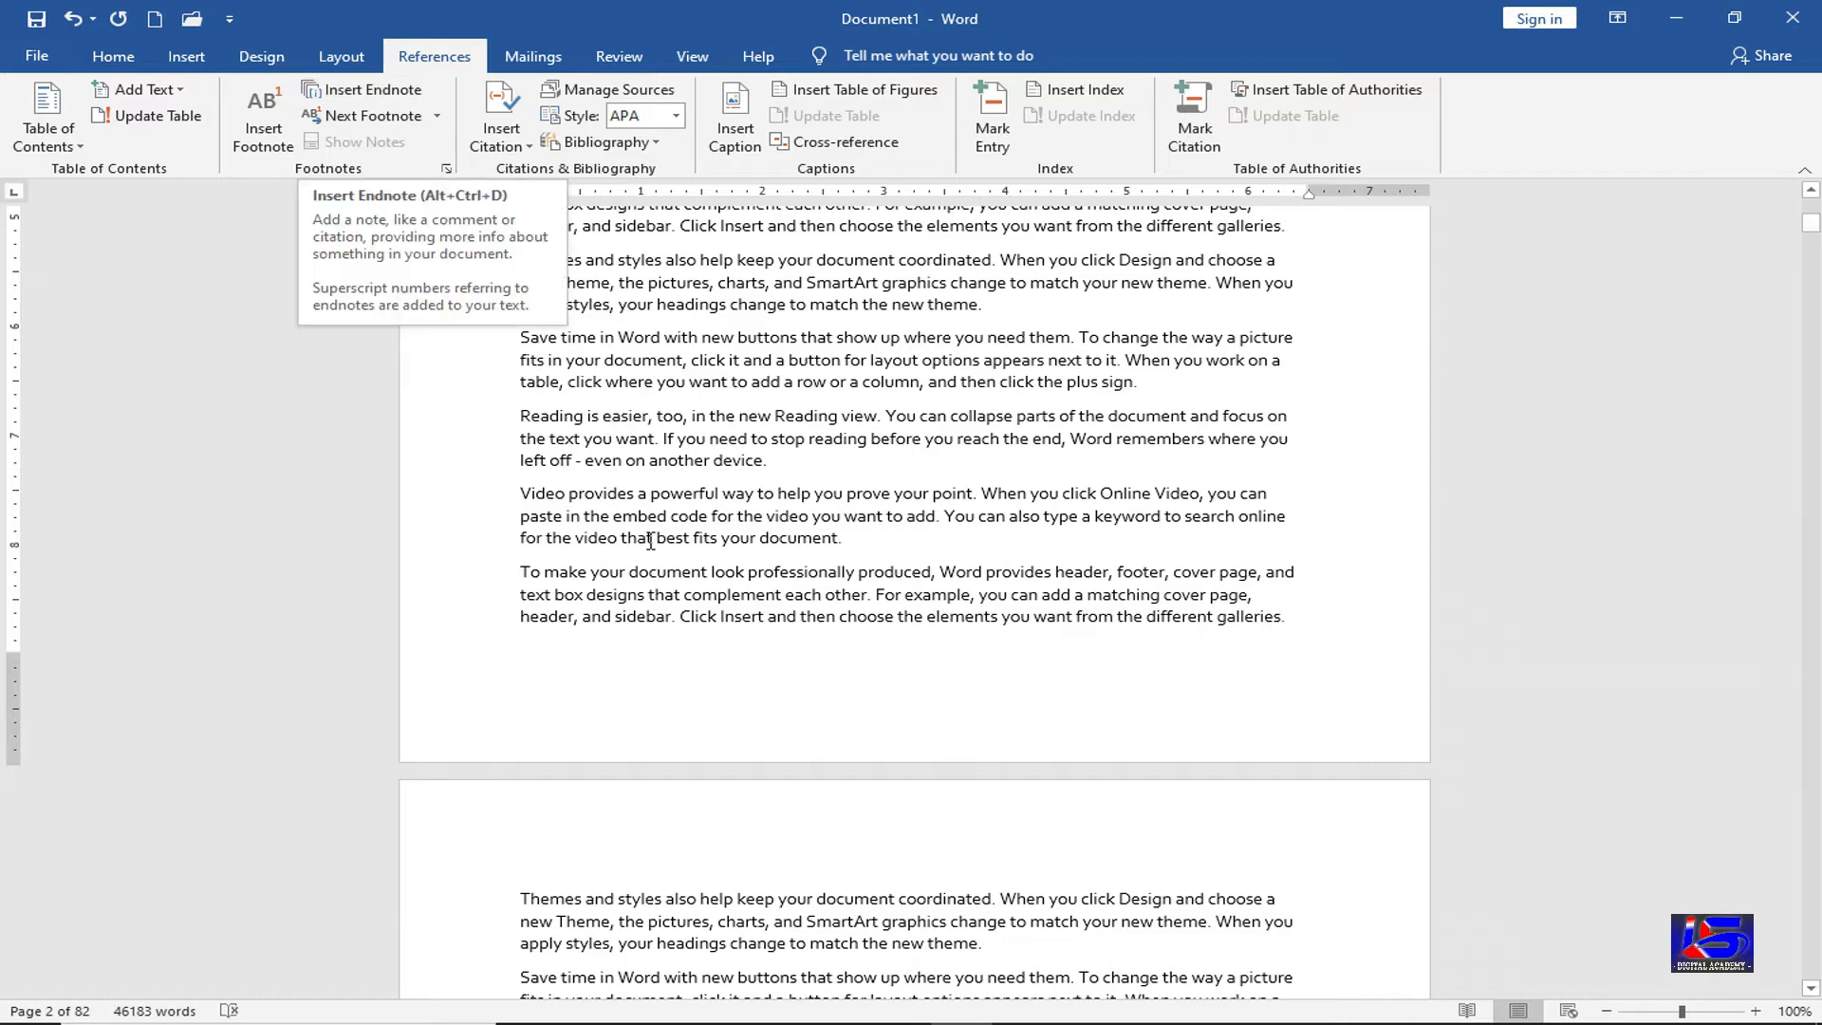
scroll(661, 517, down, 3)
scroll(661, 517, up, 5)
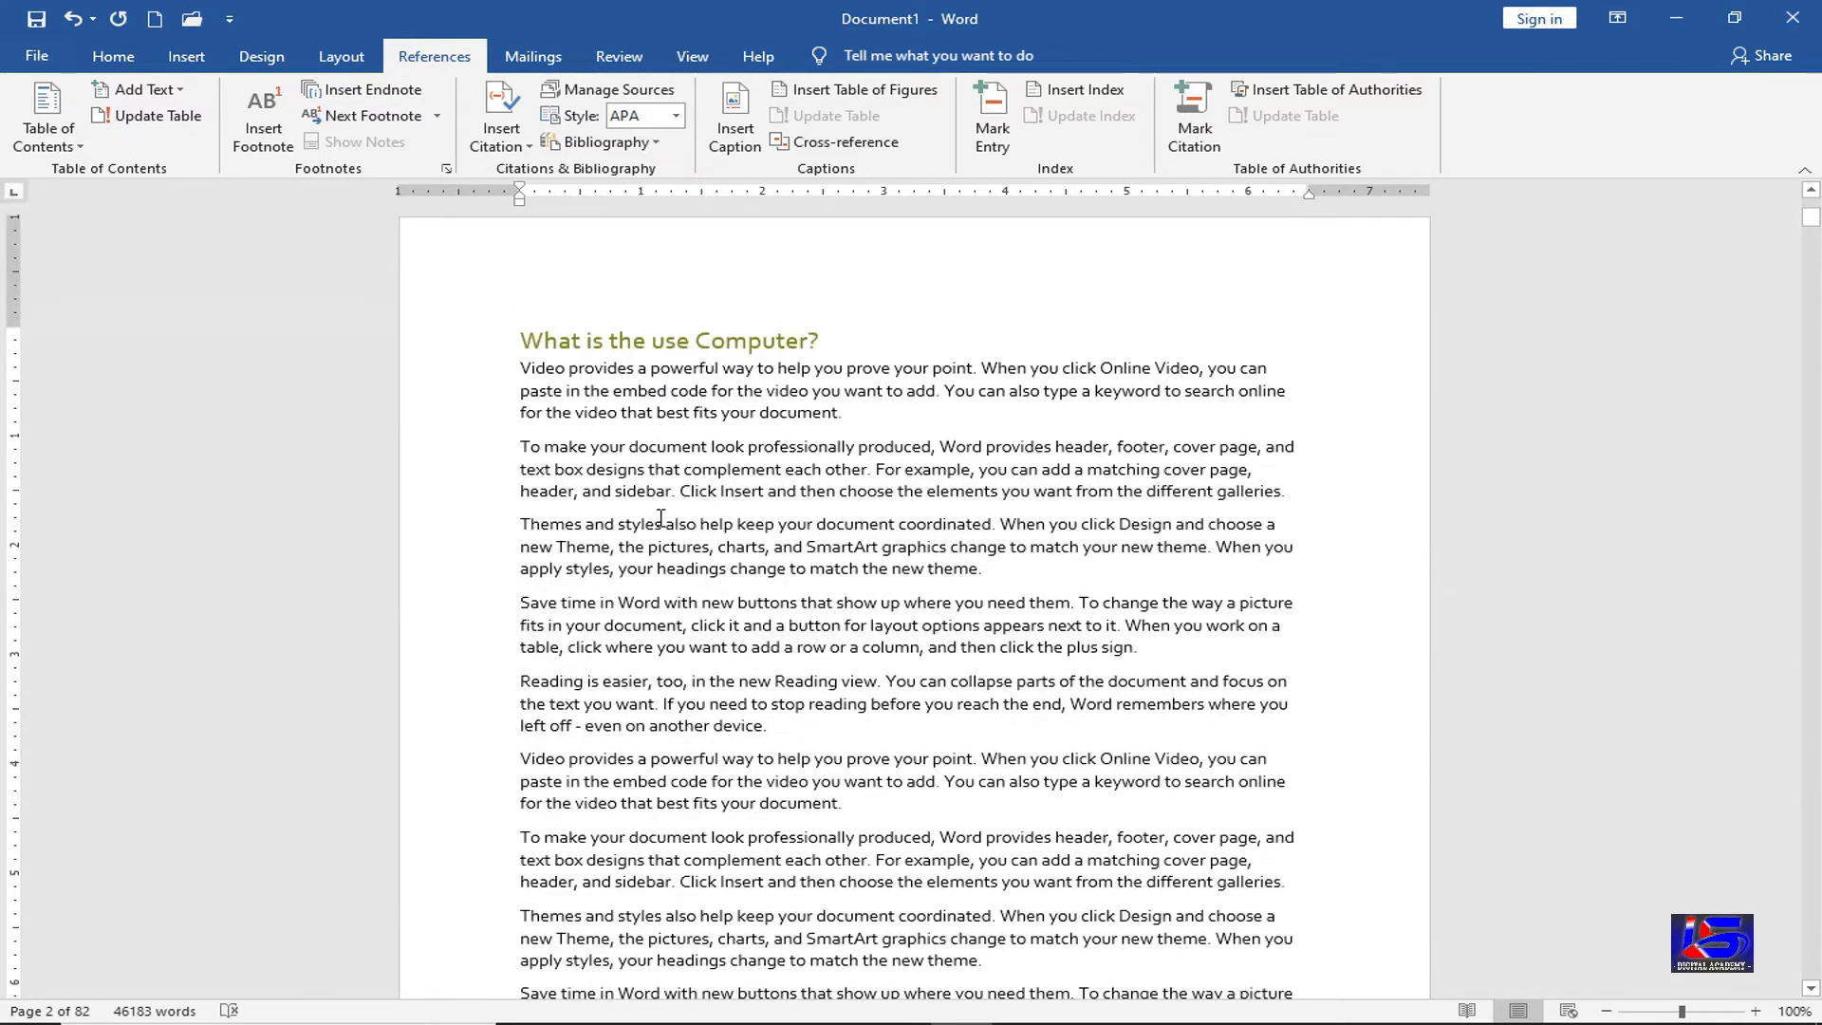
scroll(578, 626, down, 3)
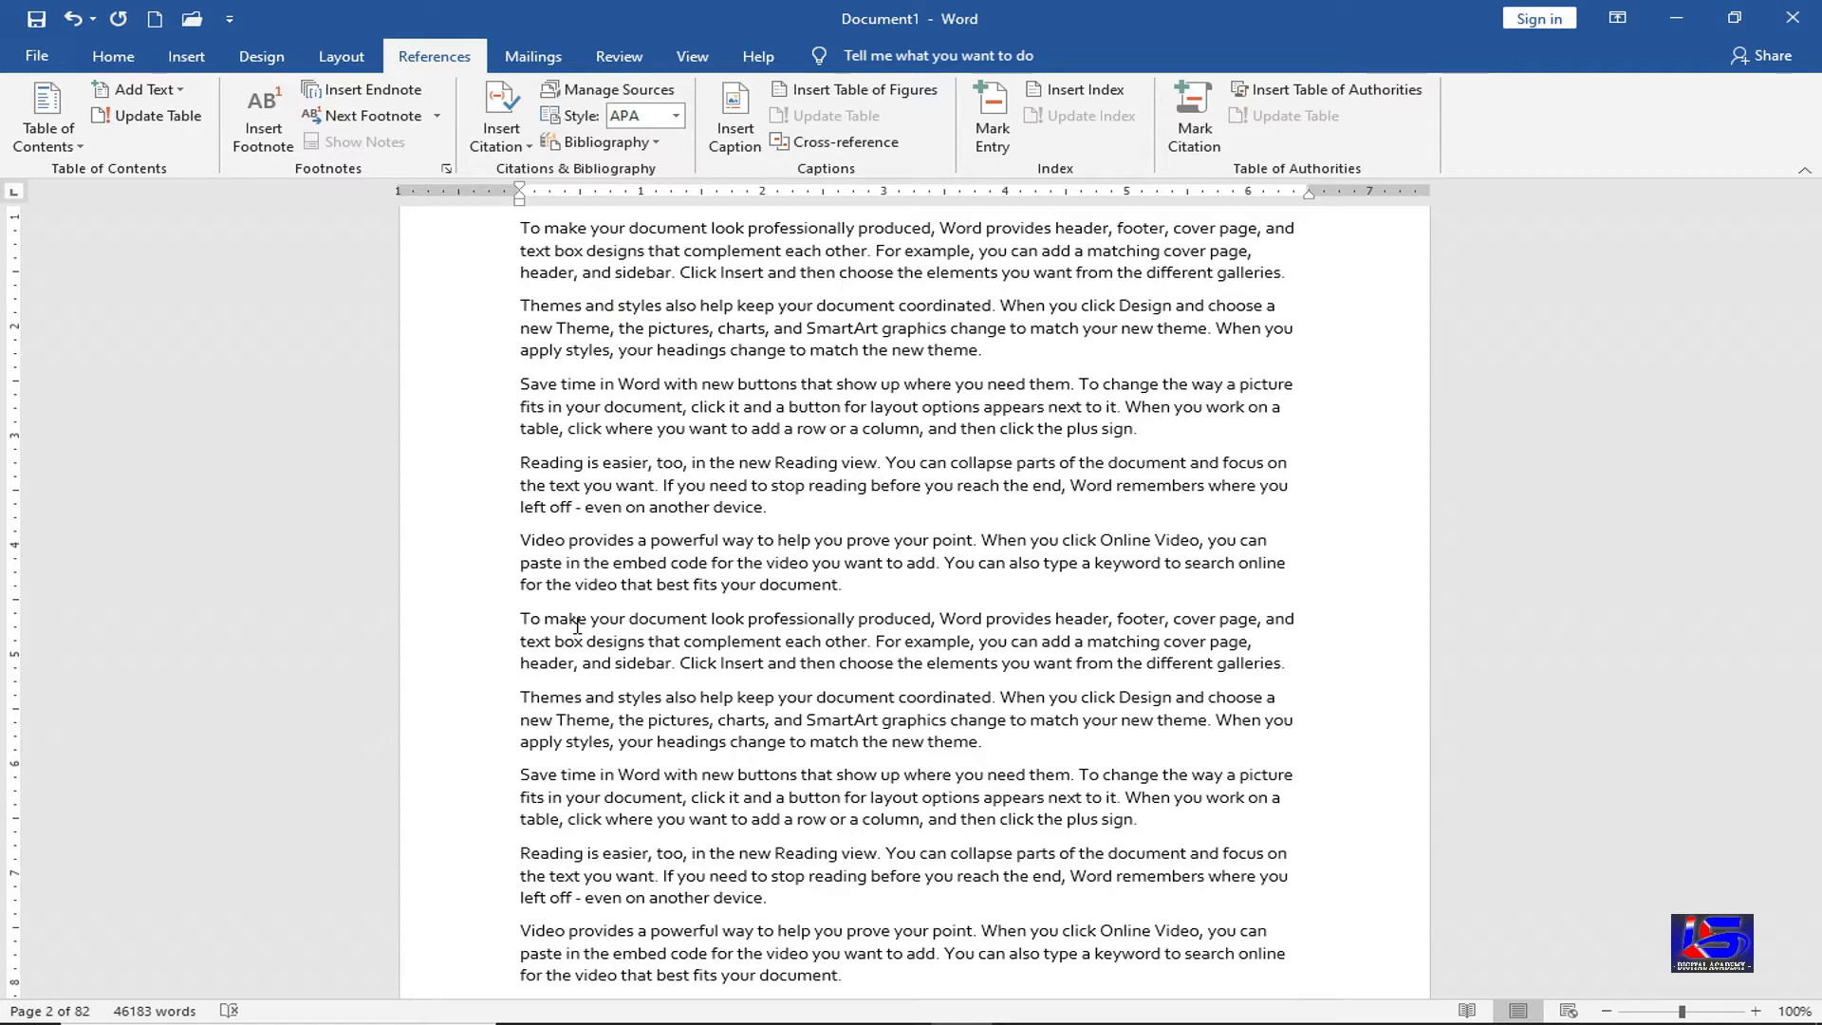
click(370, 92)
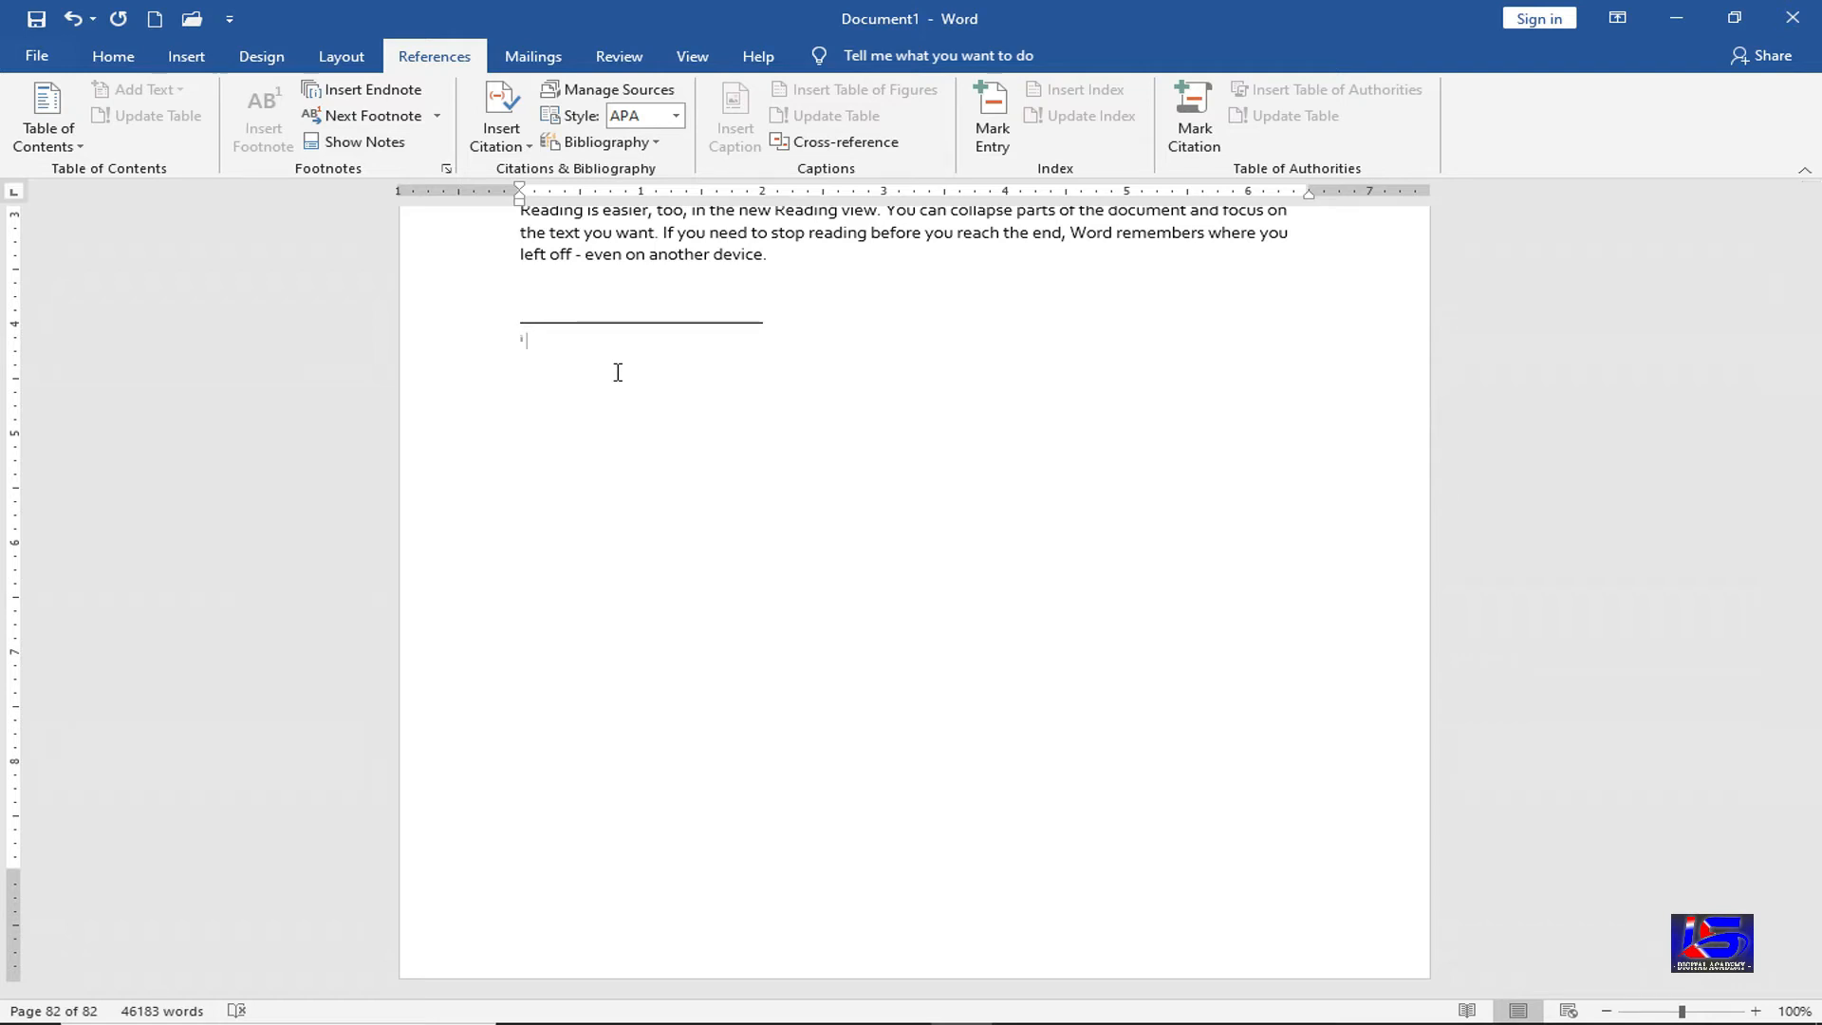
Type the endnote text 'Computer' followed by filler text
text(Computere)
key(BackSpace)
text(djklfj dsj fldsj f; jdslf jdsj fldsj kf; jdks j;lj)
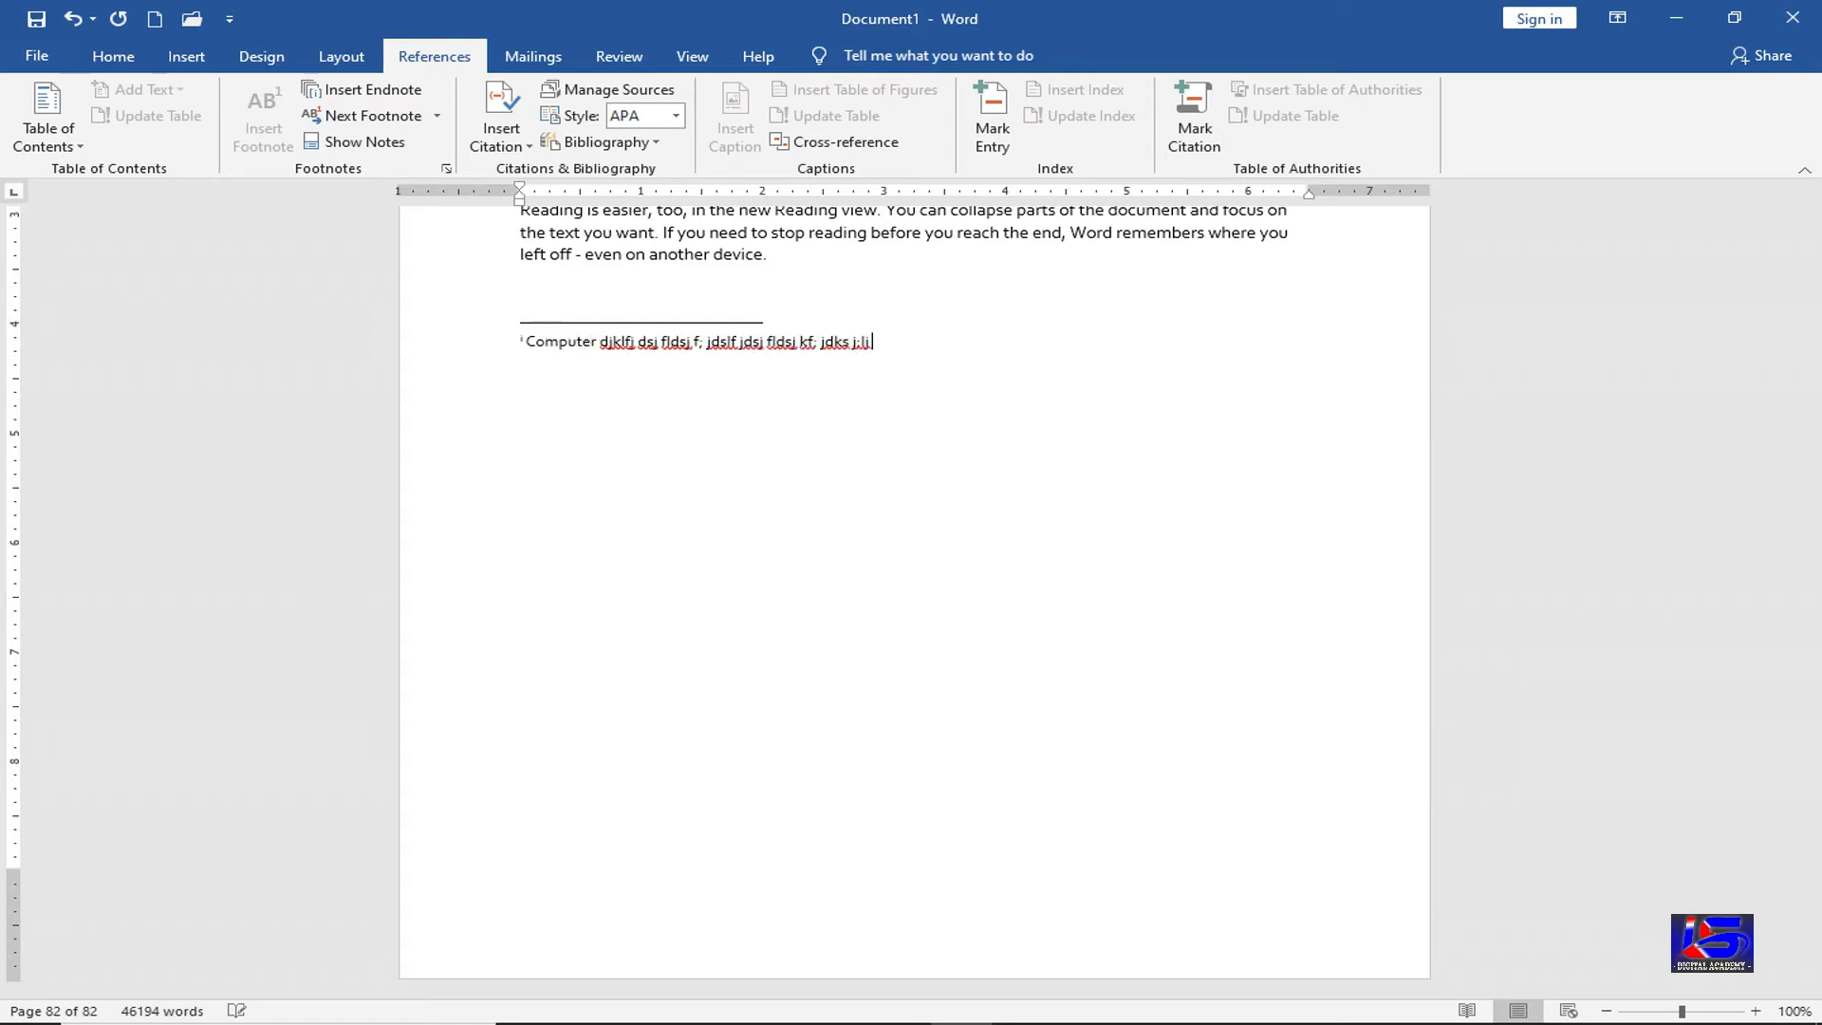
Jump back and forth between the heading's endnote mark and the endnote text
double_click(521, 339)
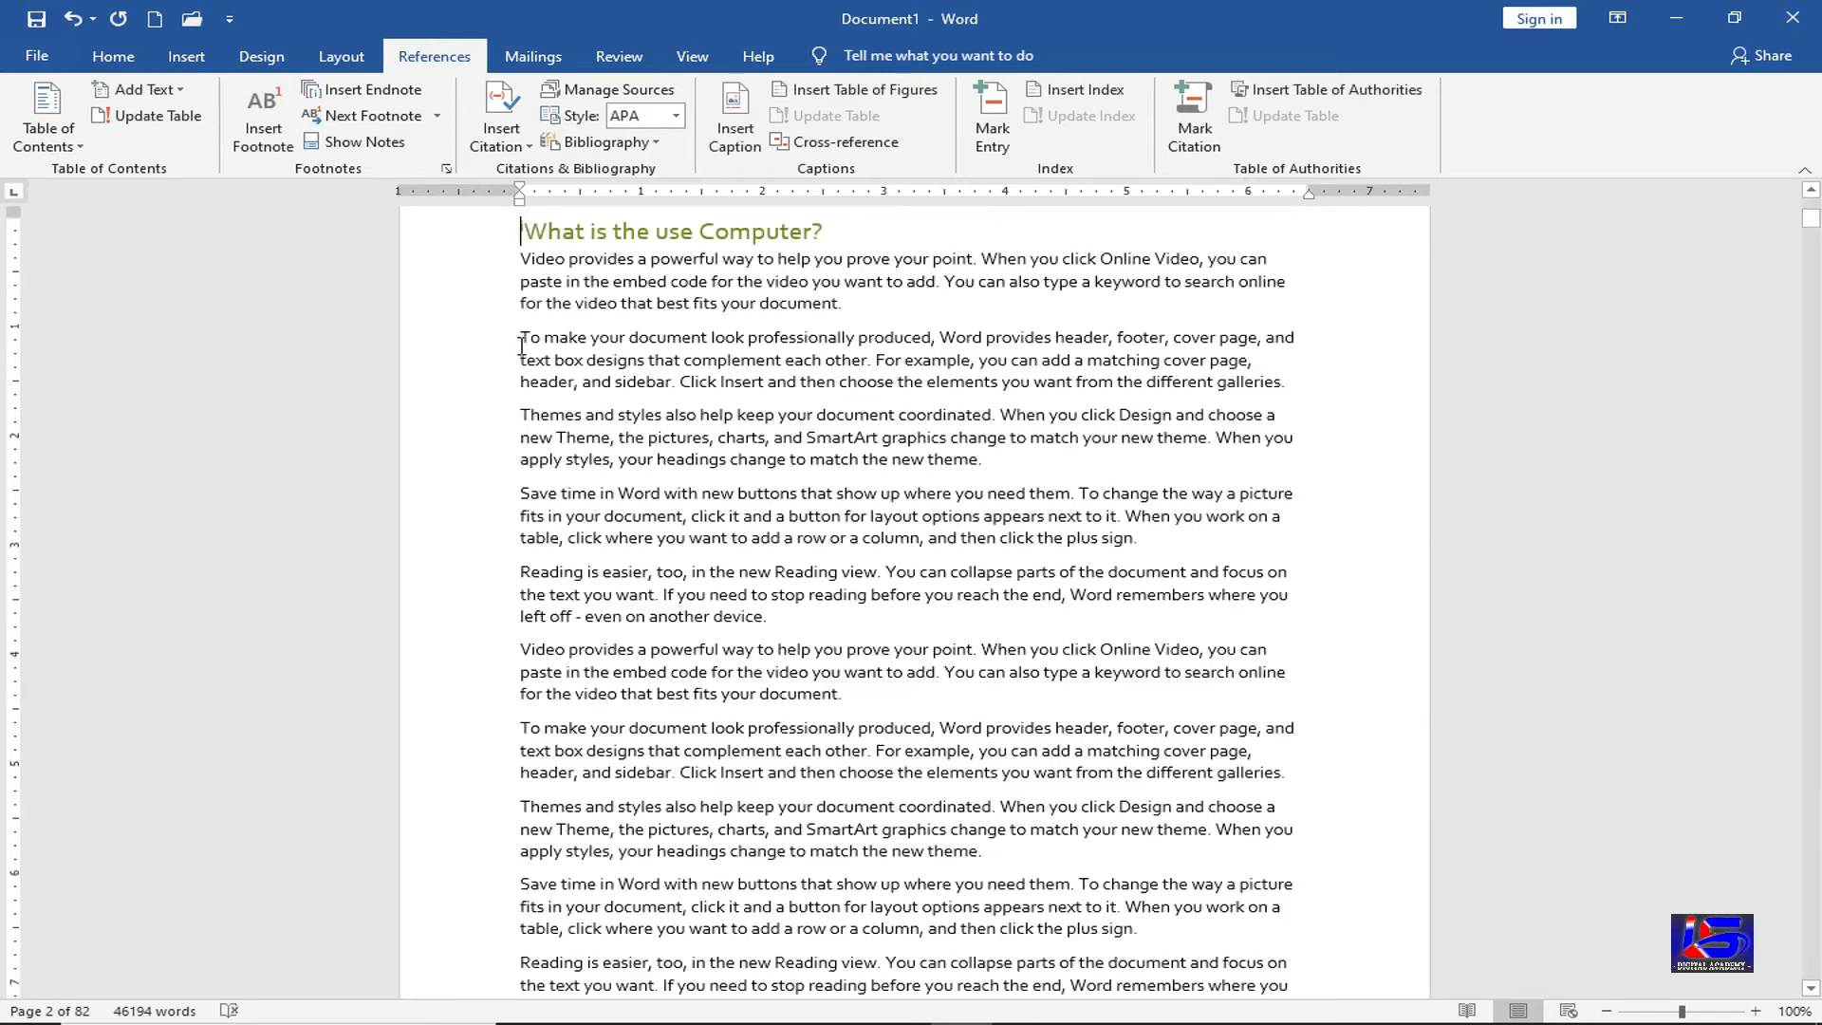
scroll(519, 344, up, 3)
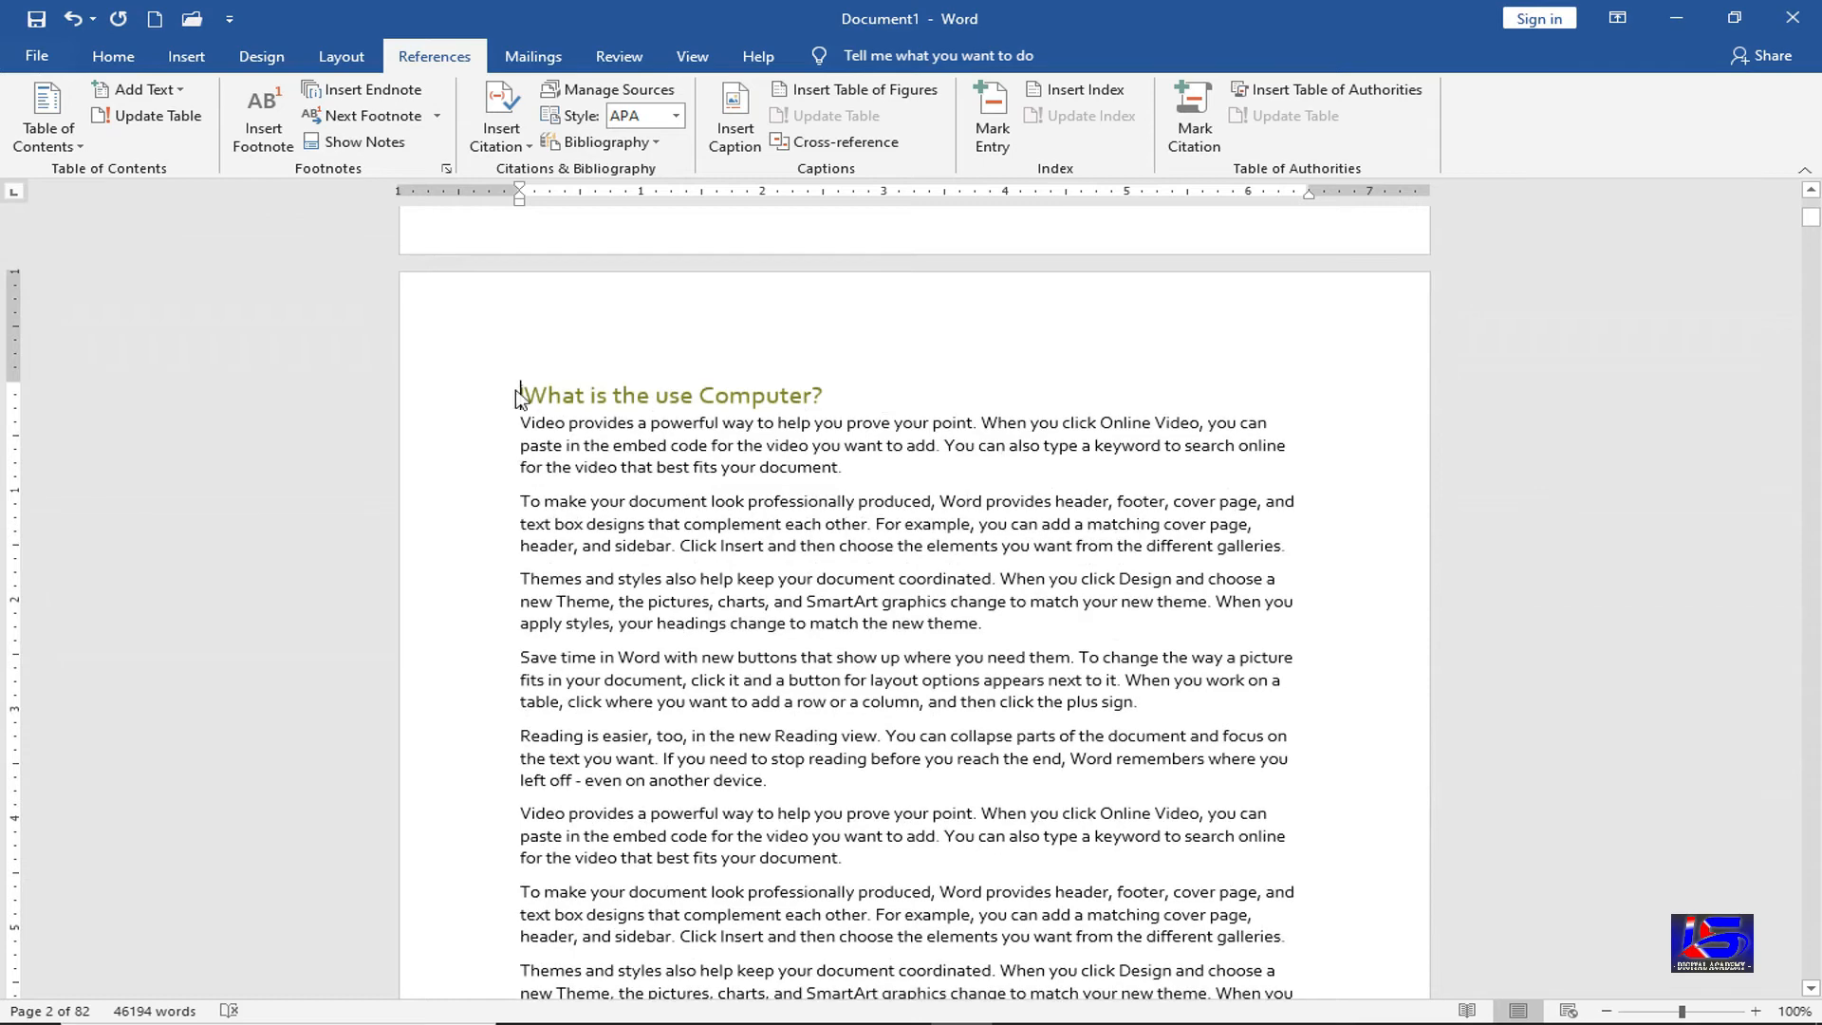
mouse_move(525, 386)
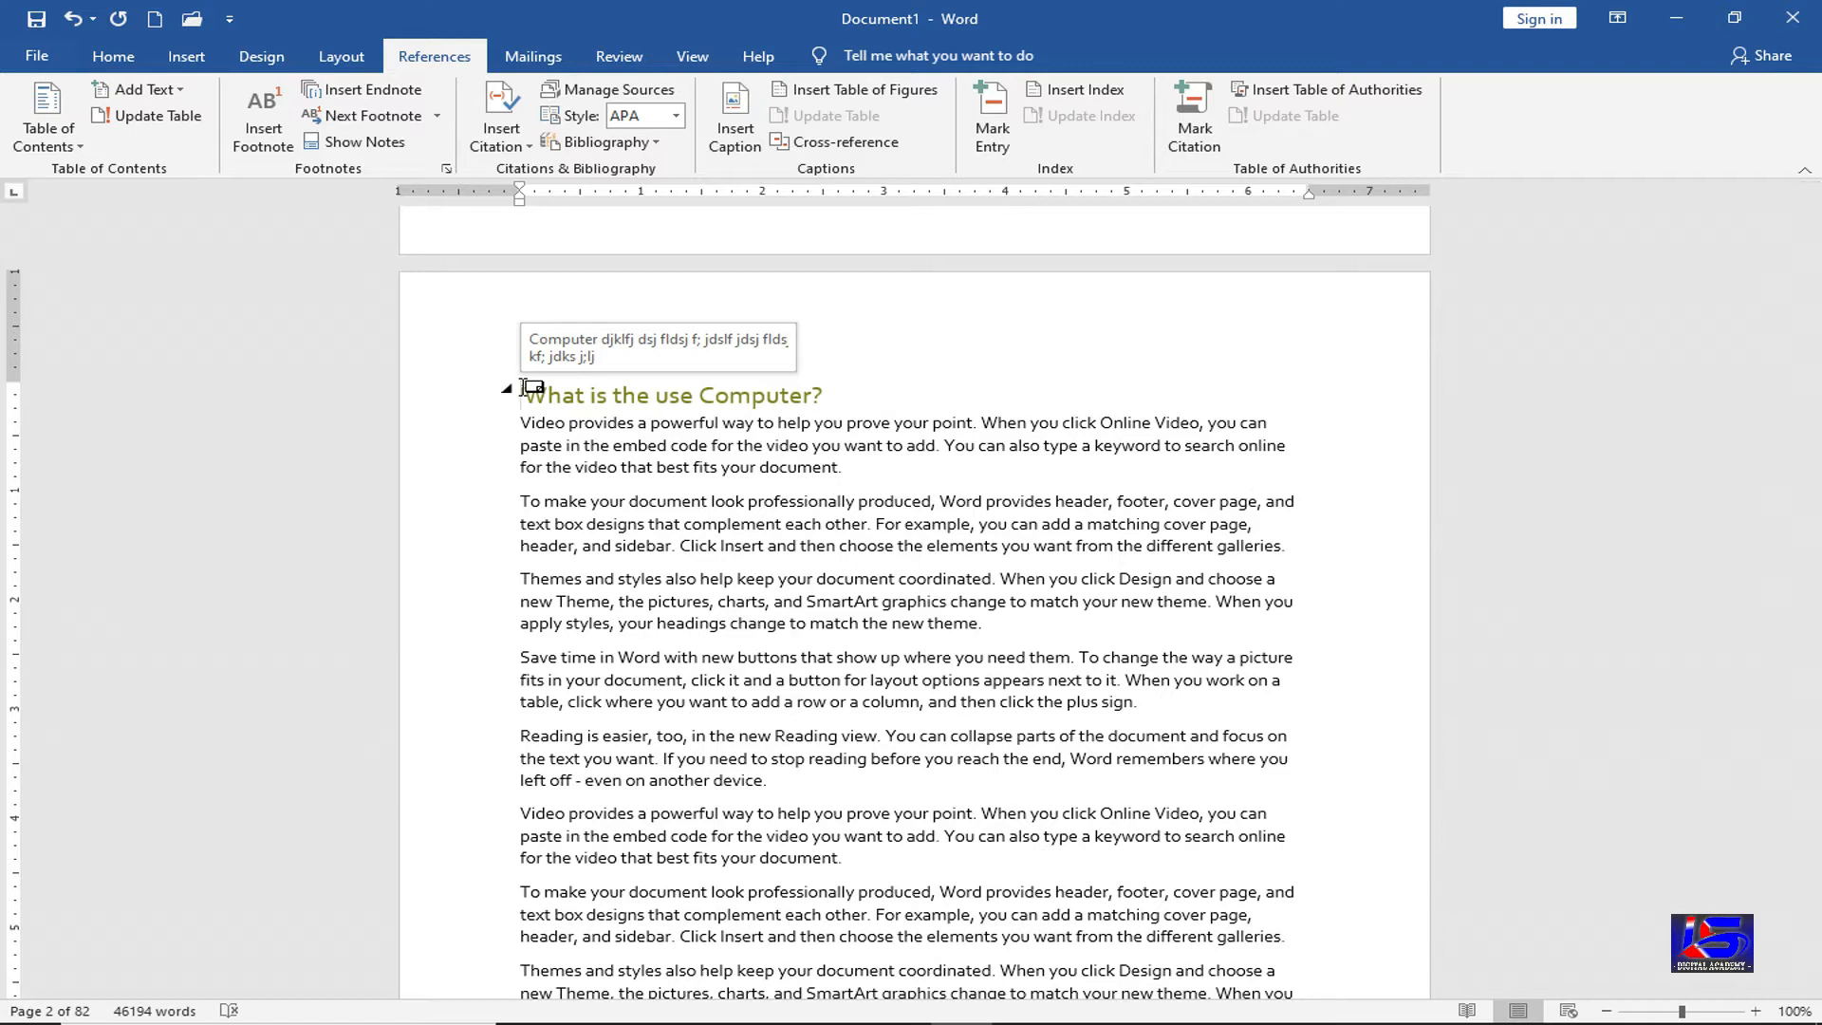
double_click(525, 386)
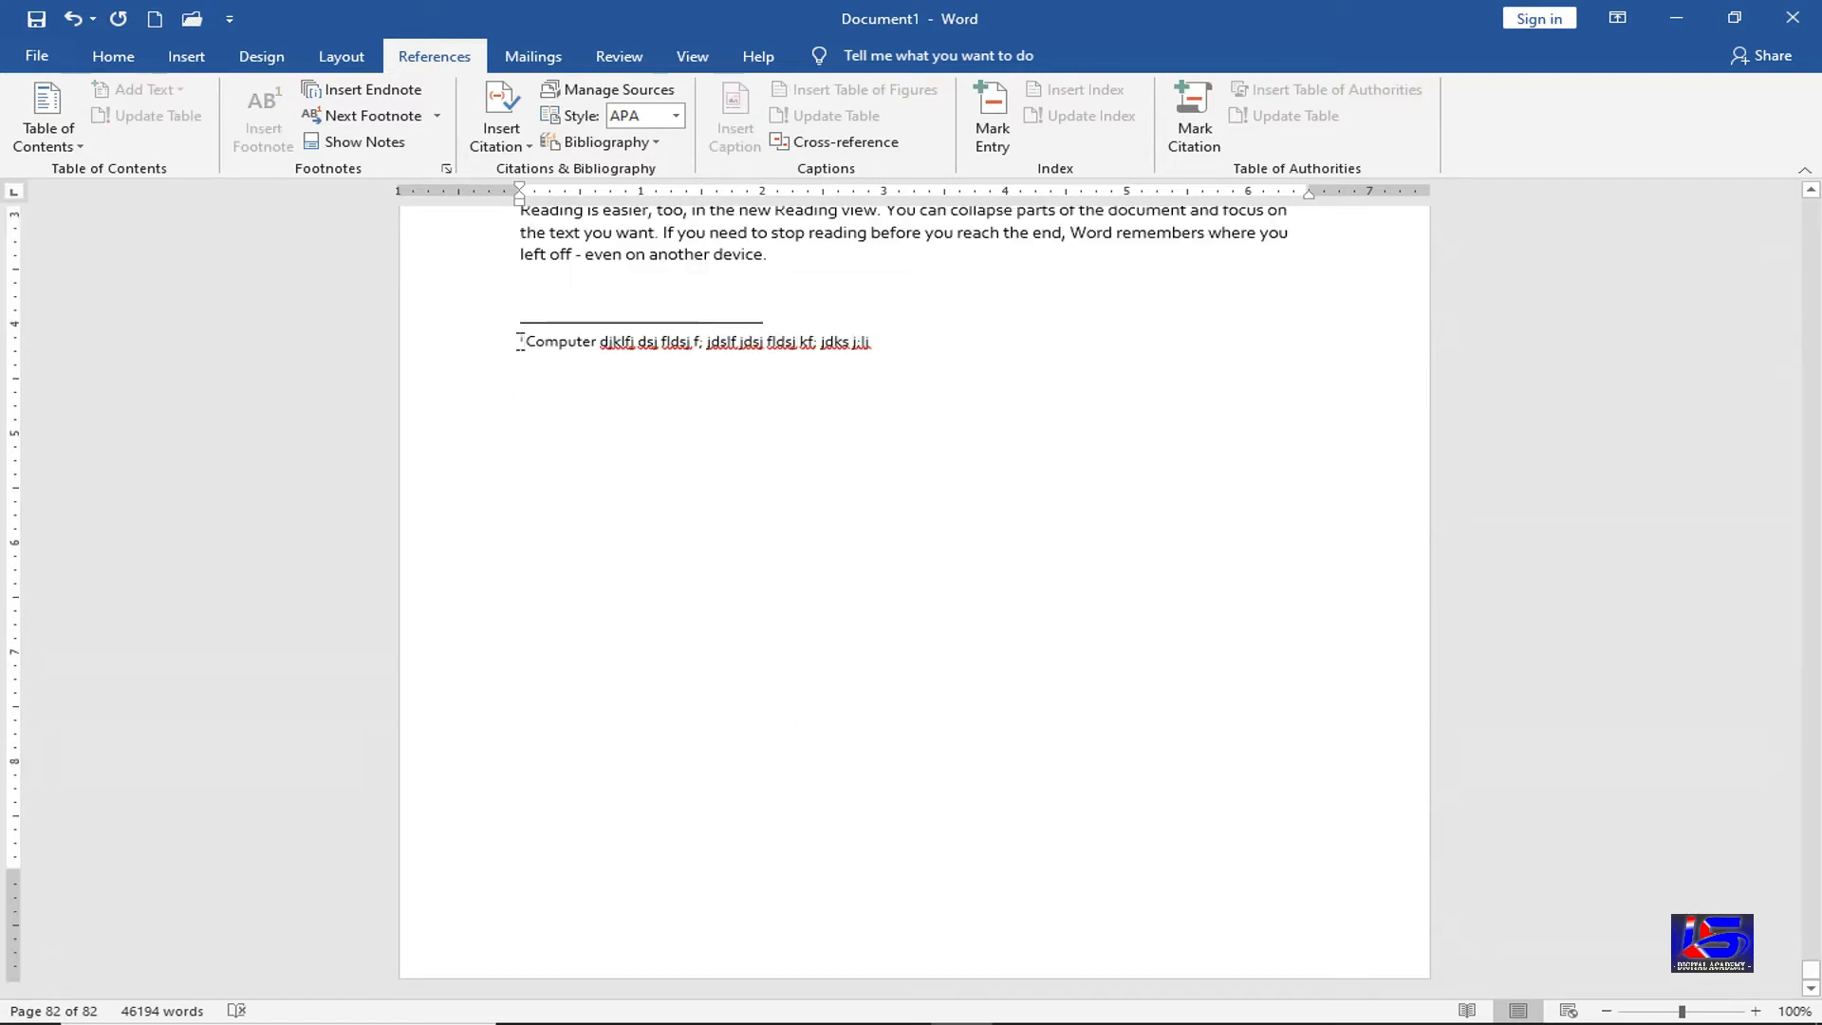
double_click(520, 340)
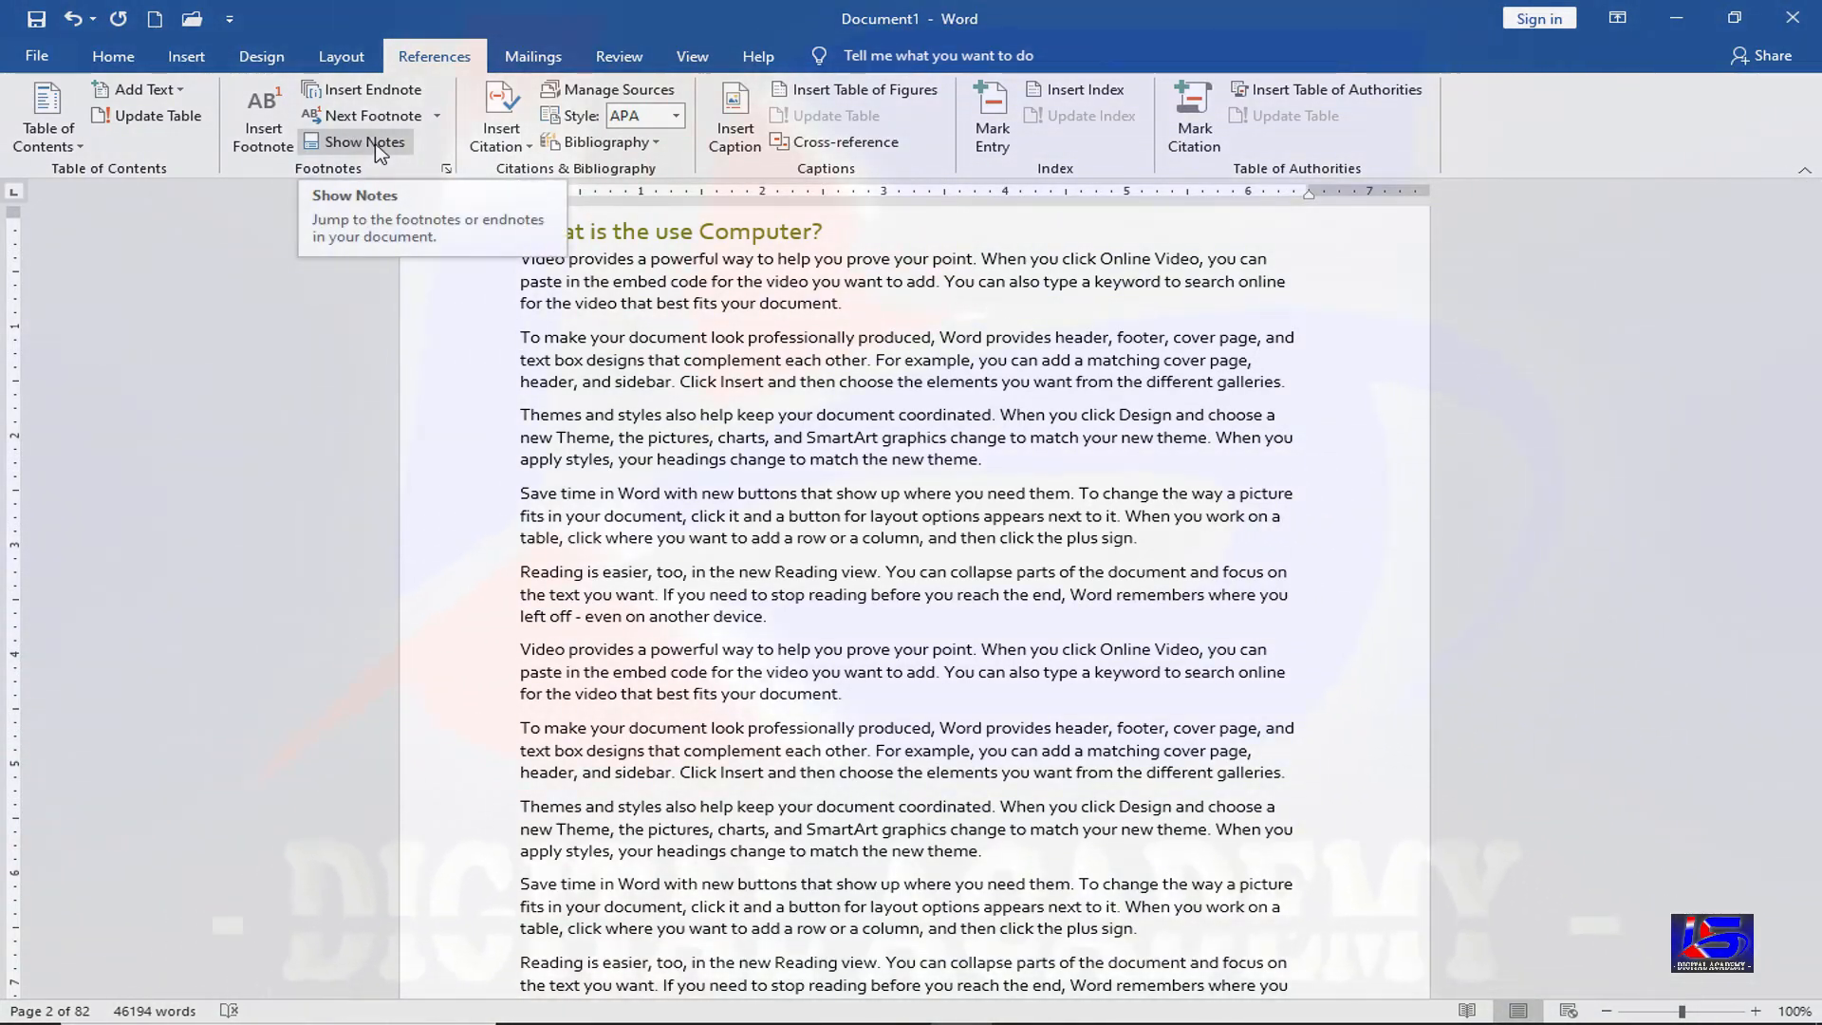
click(378, 145)
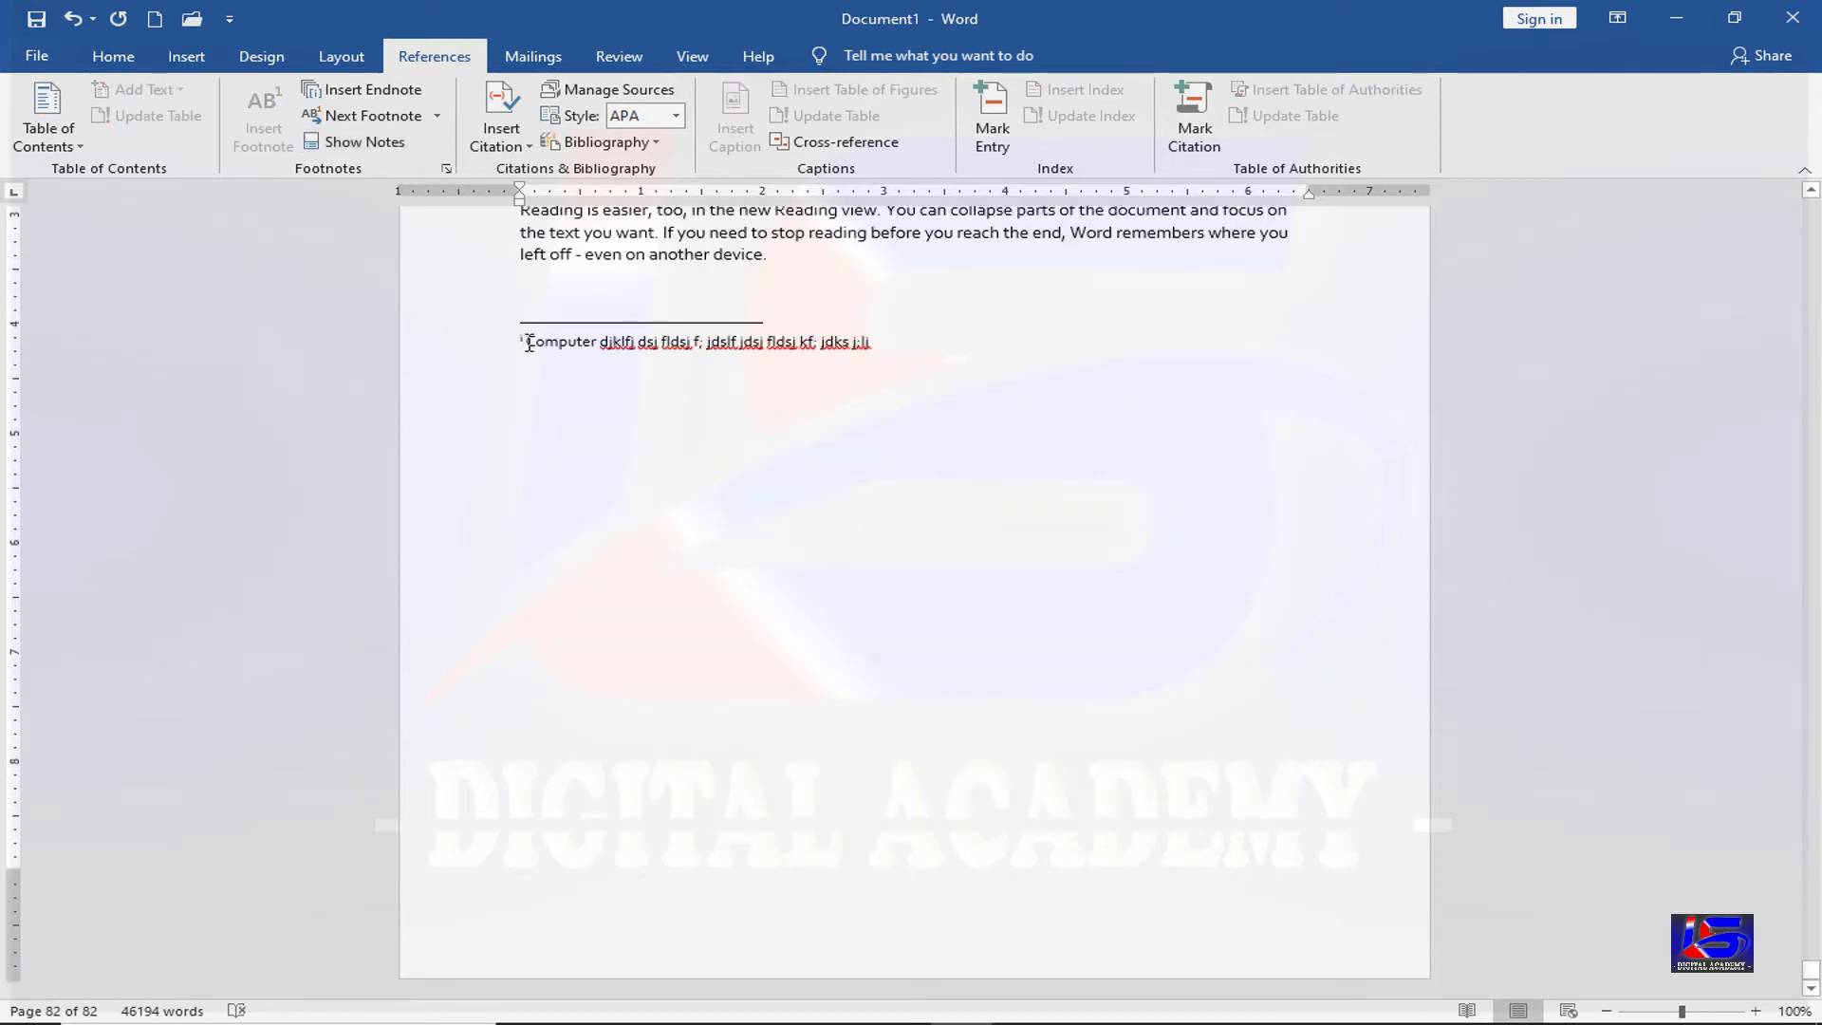
click(395, 124)
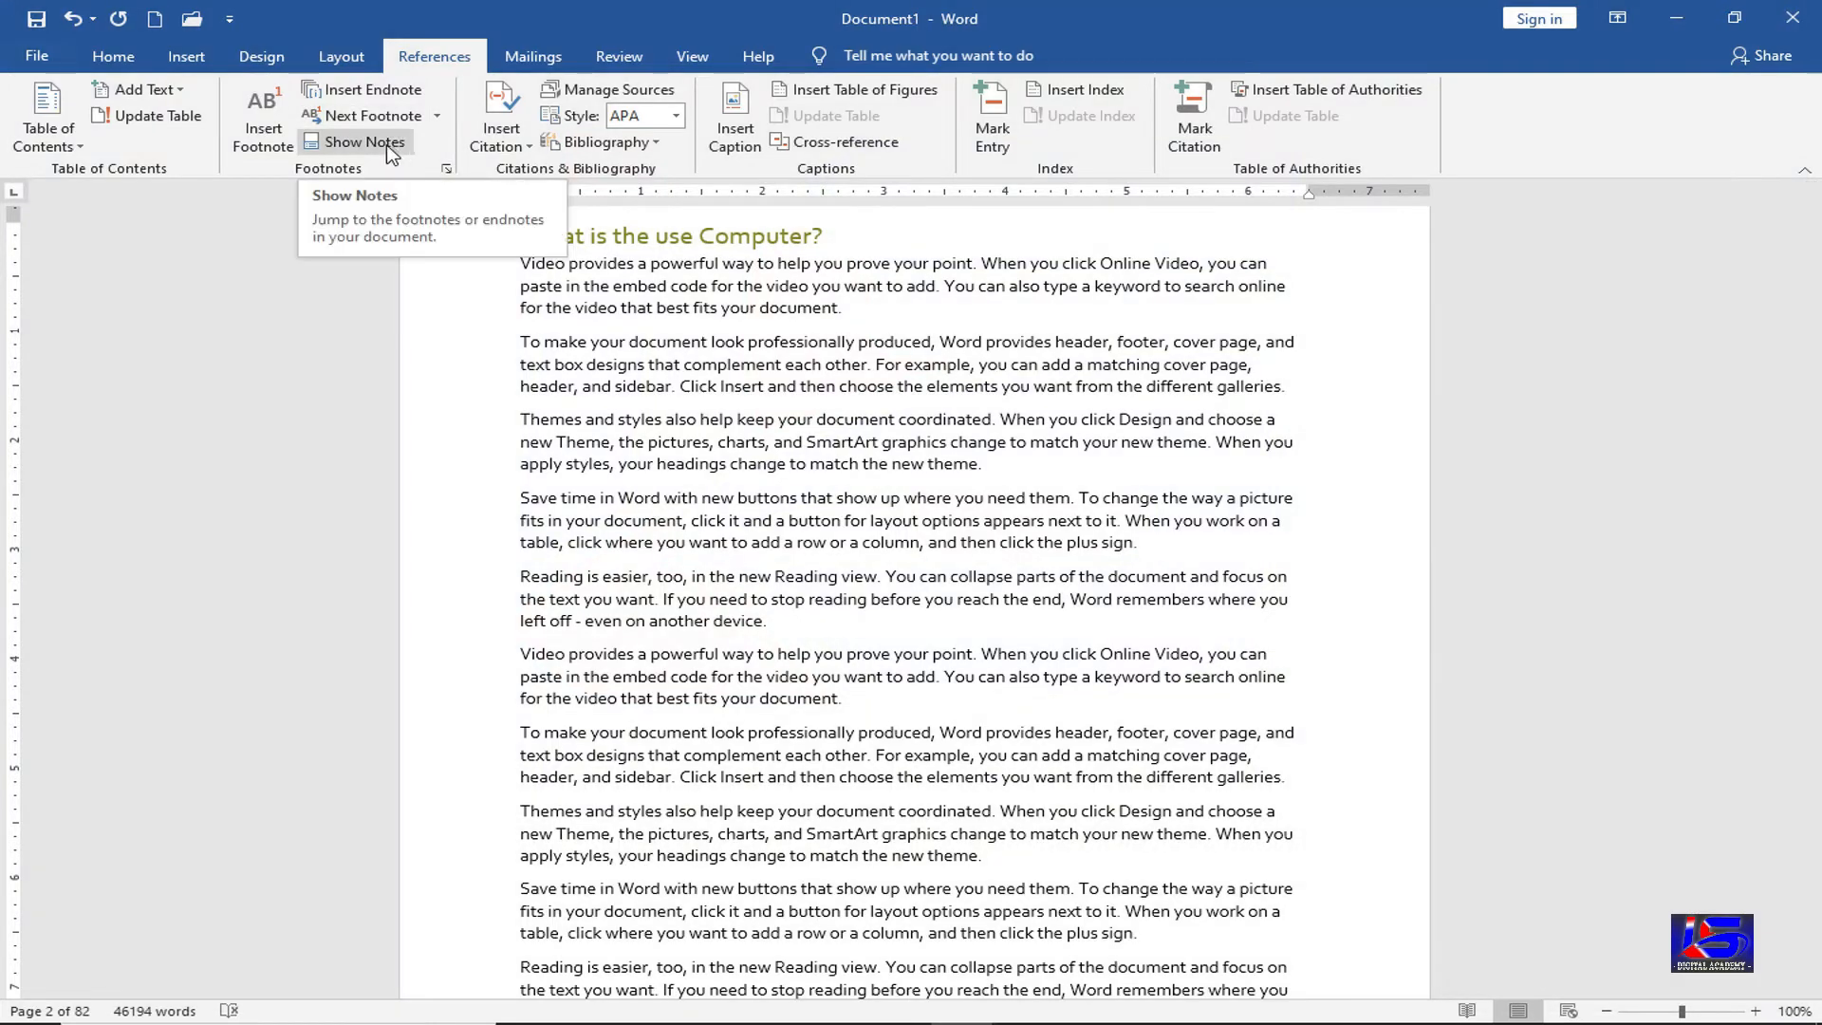
click(389, 147)
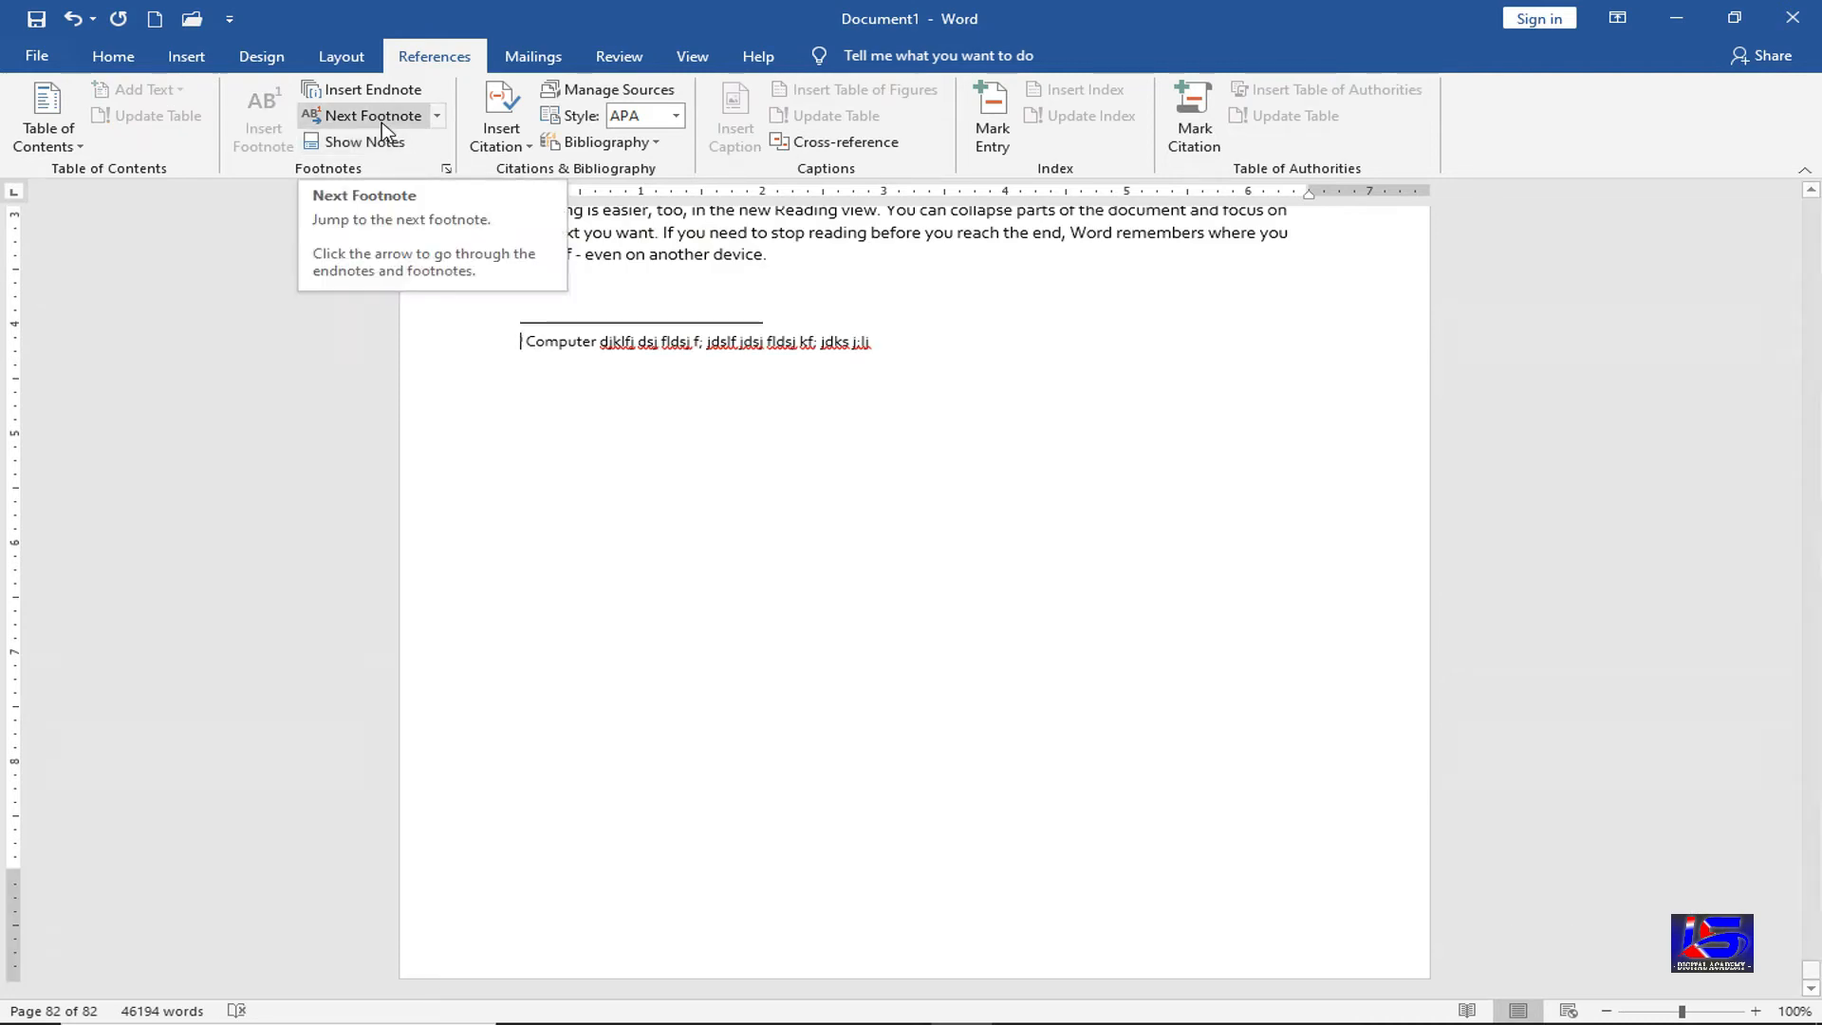
click(381, 122)
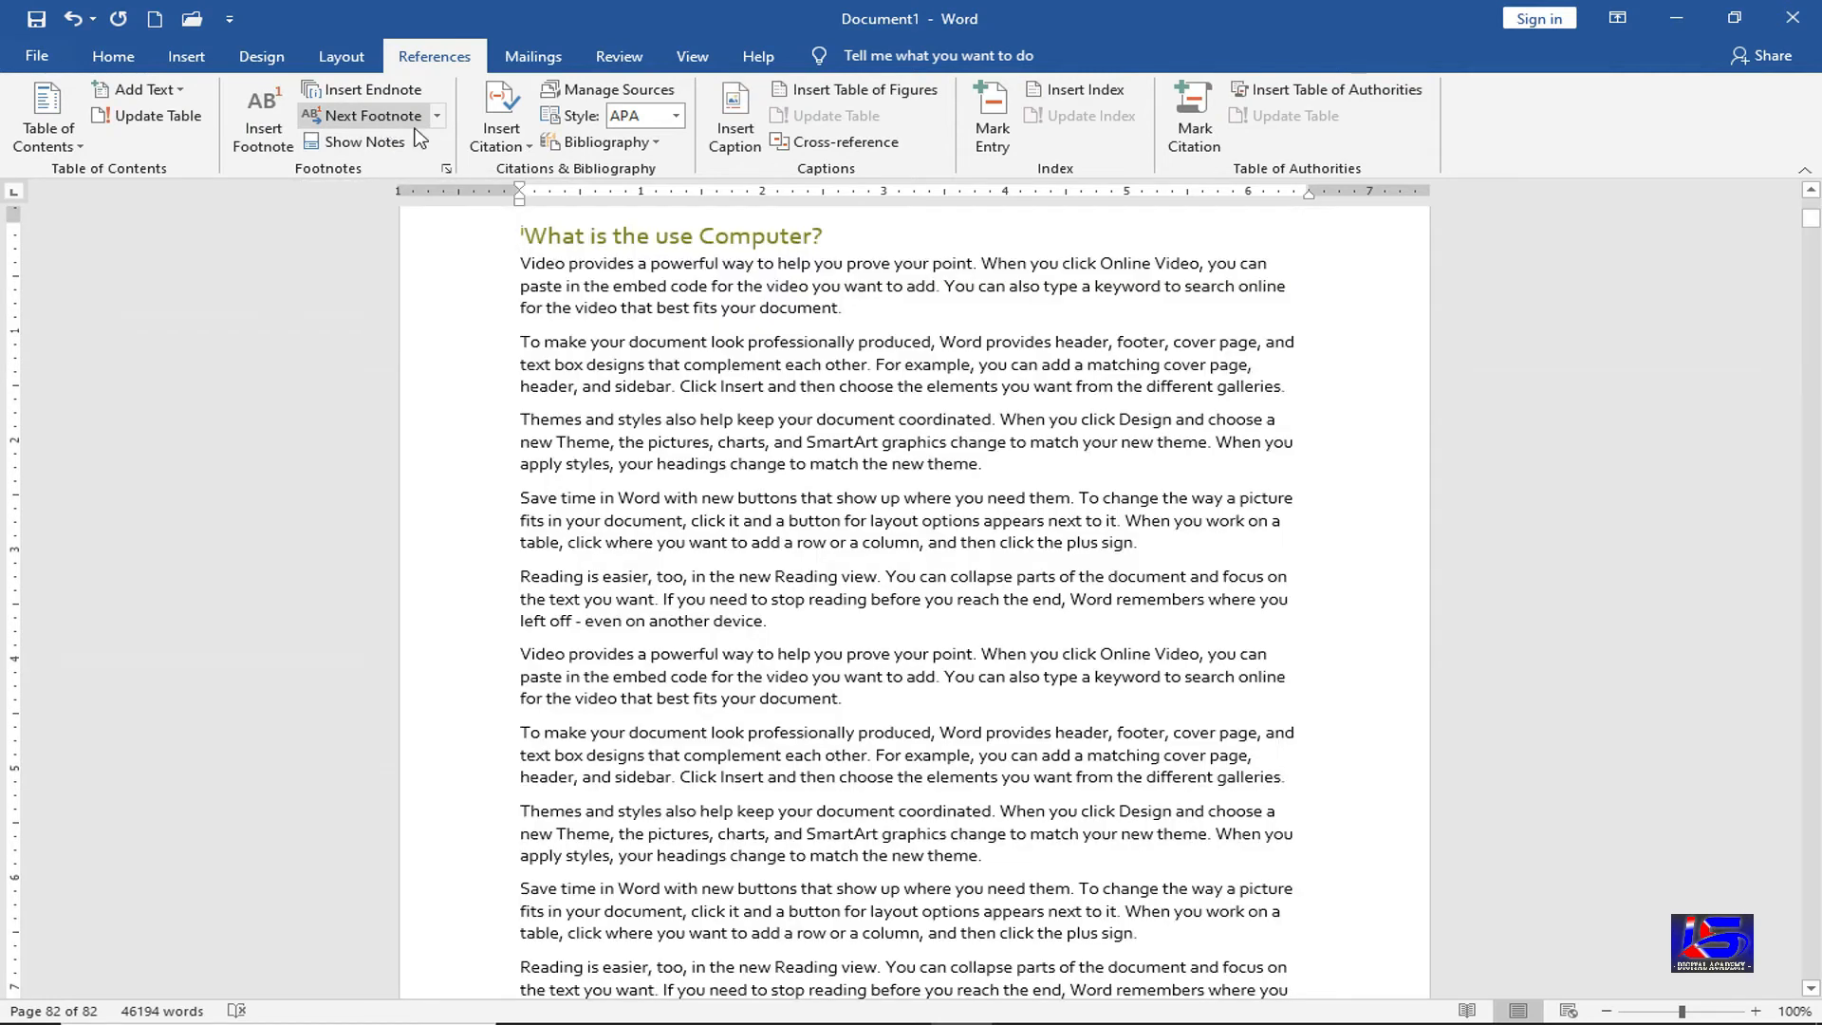
Delete the endnote mark before the Computer heading
mouse_move(525, 234)
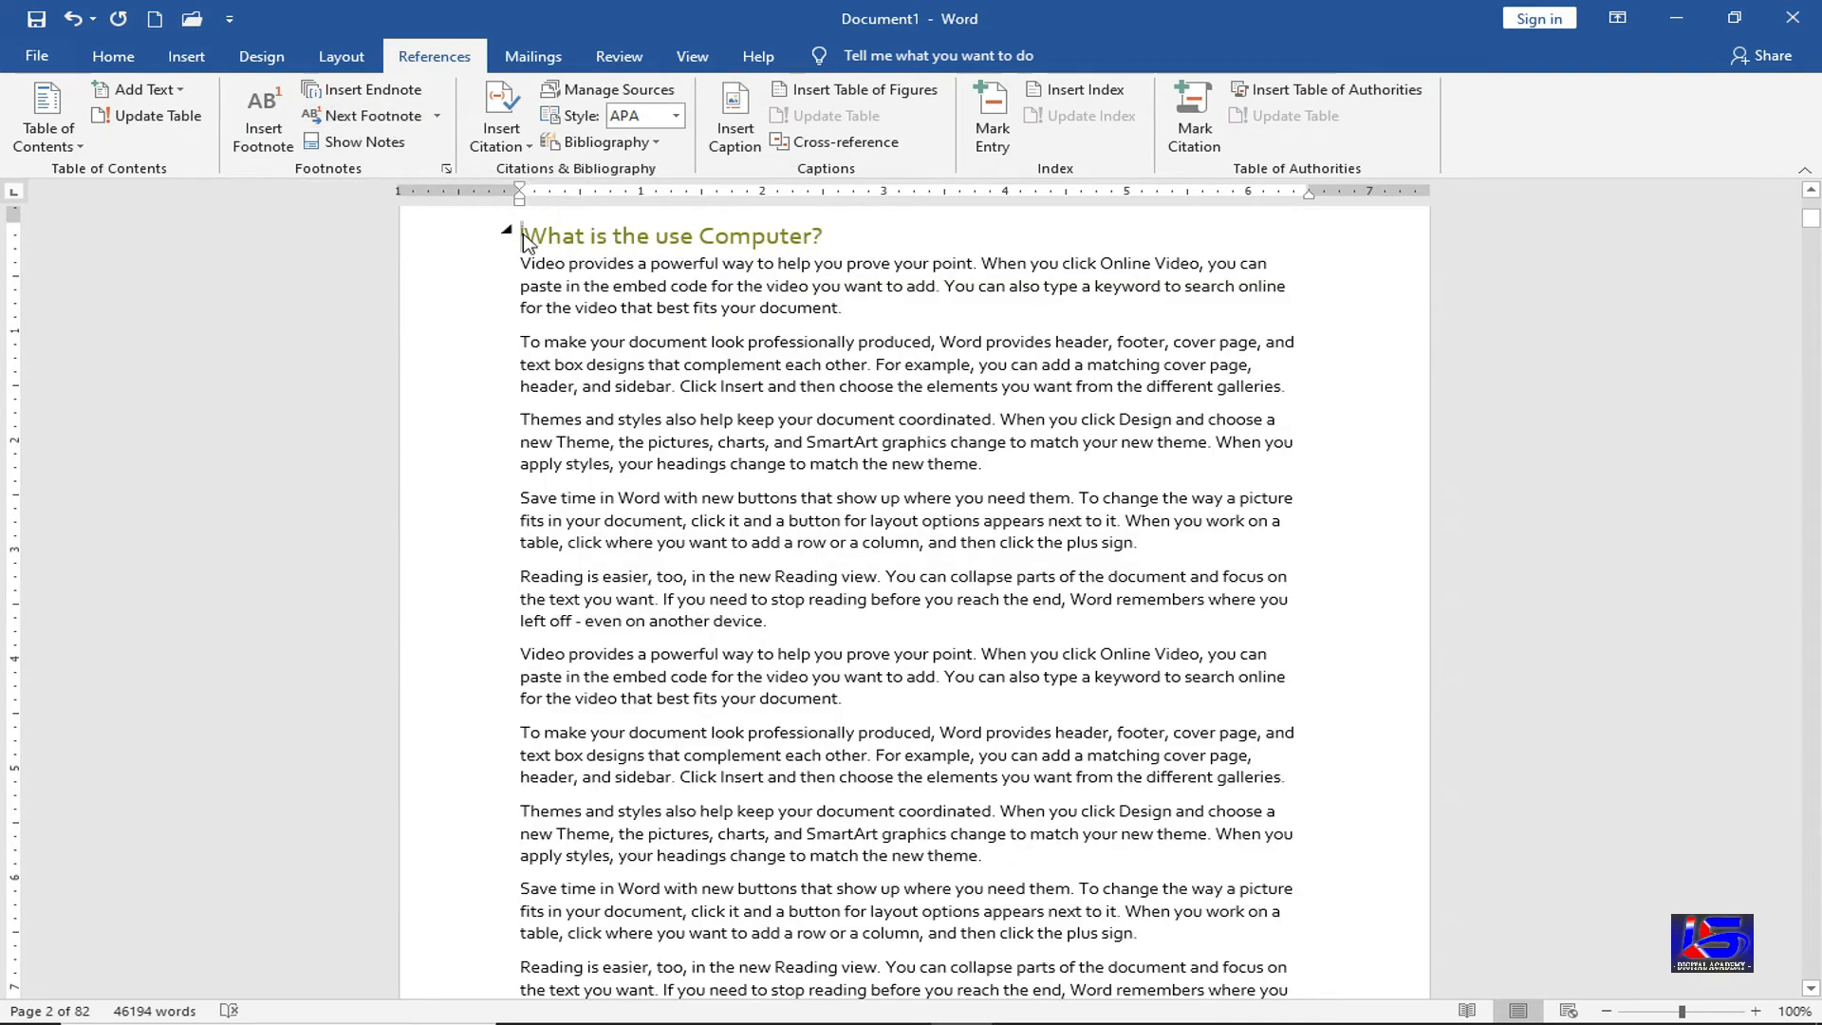
key(Delete)
key(Delete)
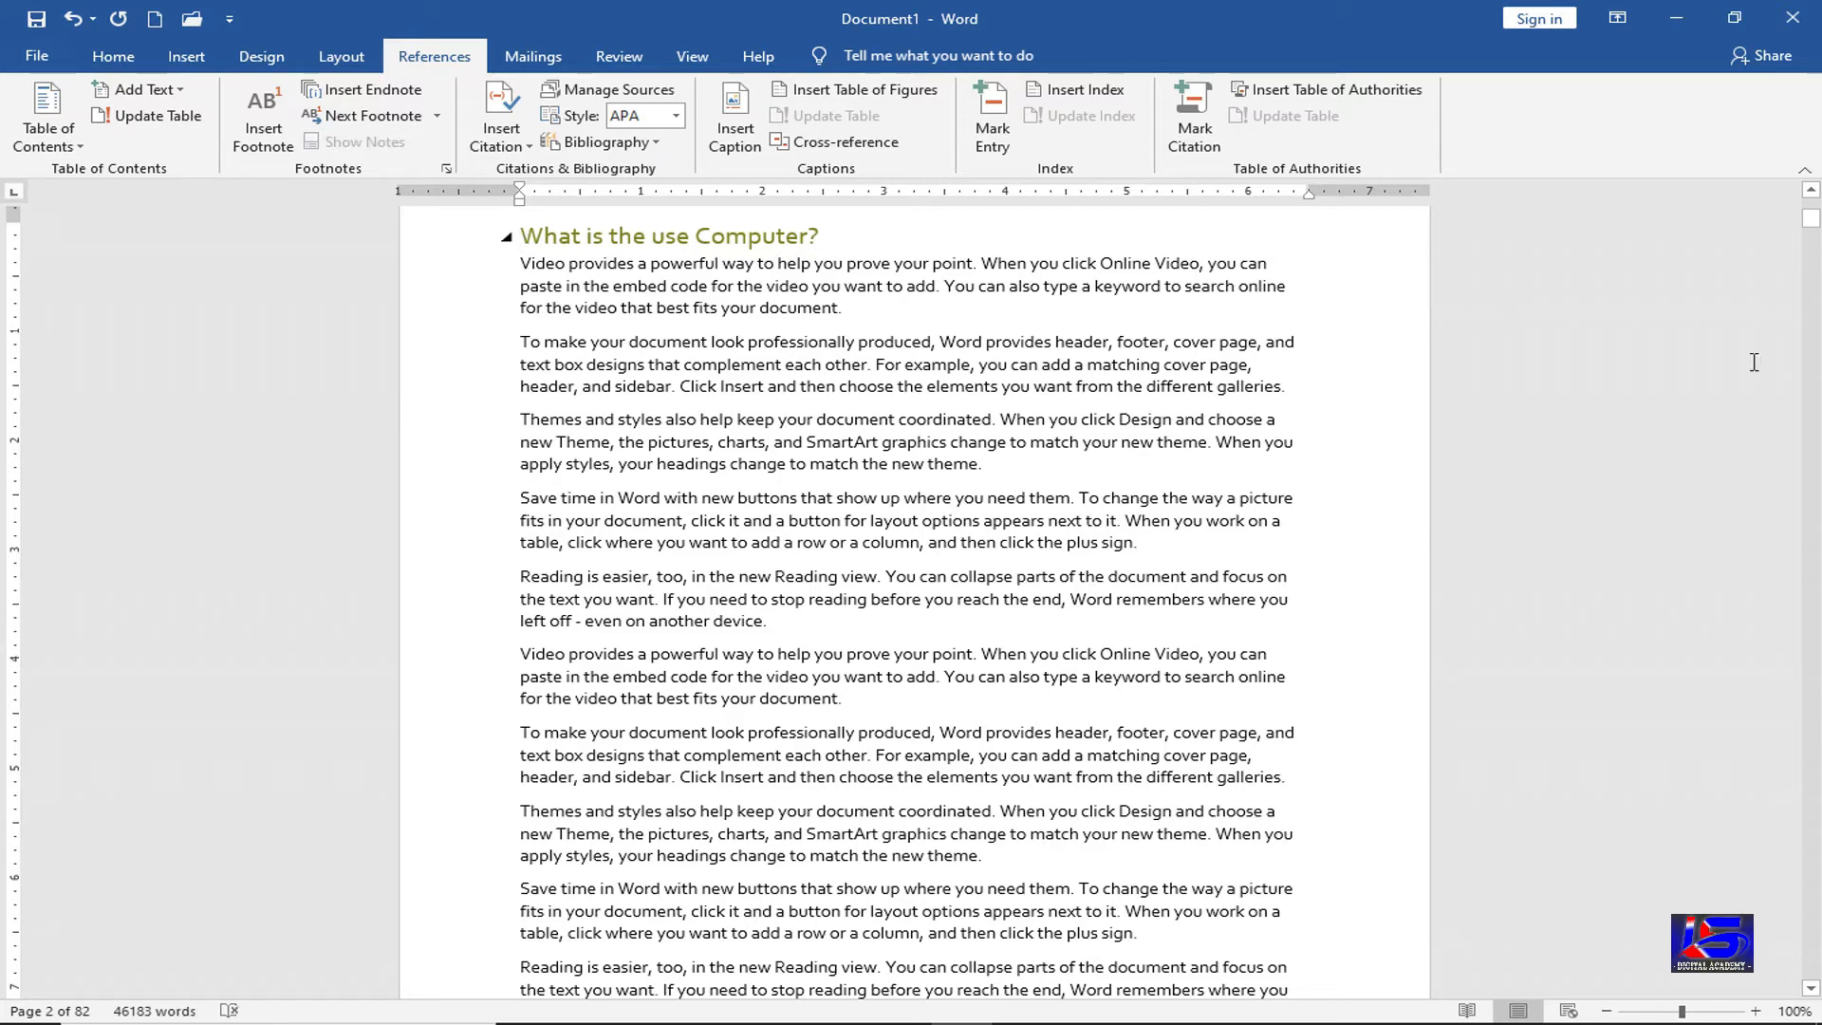
drag(1810, 220, 1796, 989)
Check the last page has no endnote, then go to the blank line below the table of contents
click(573, 366)
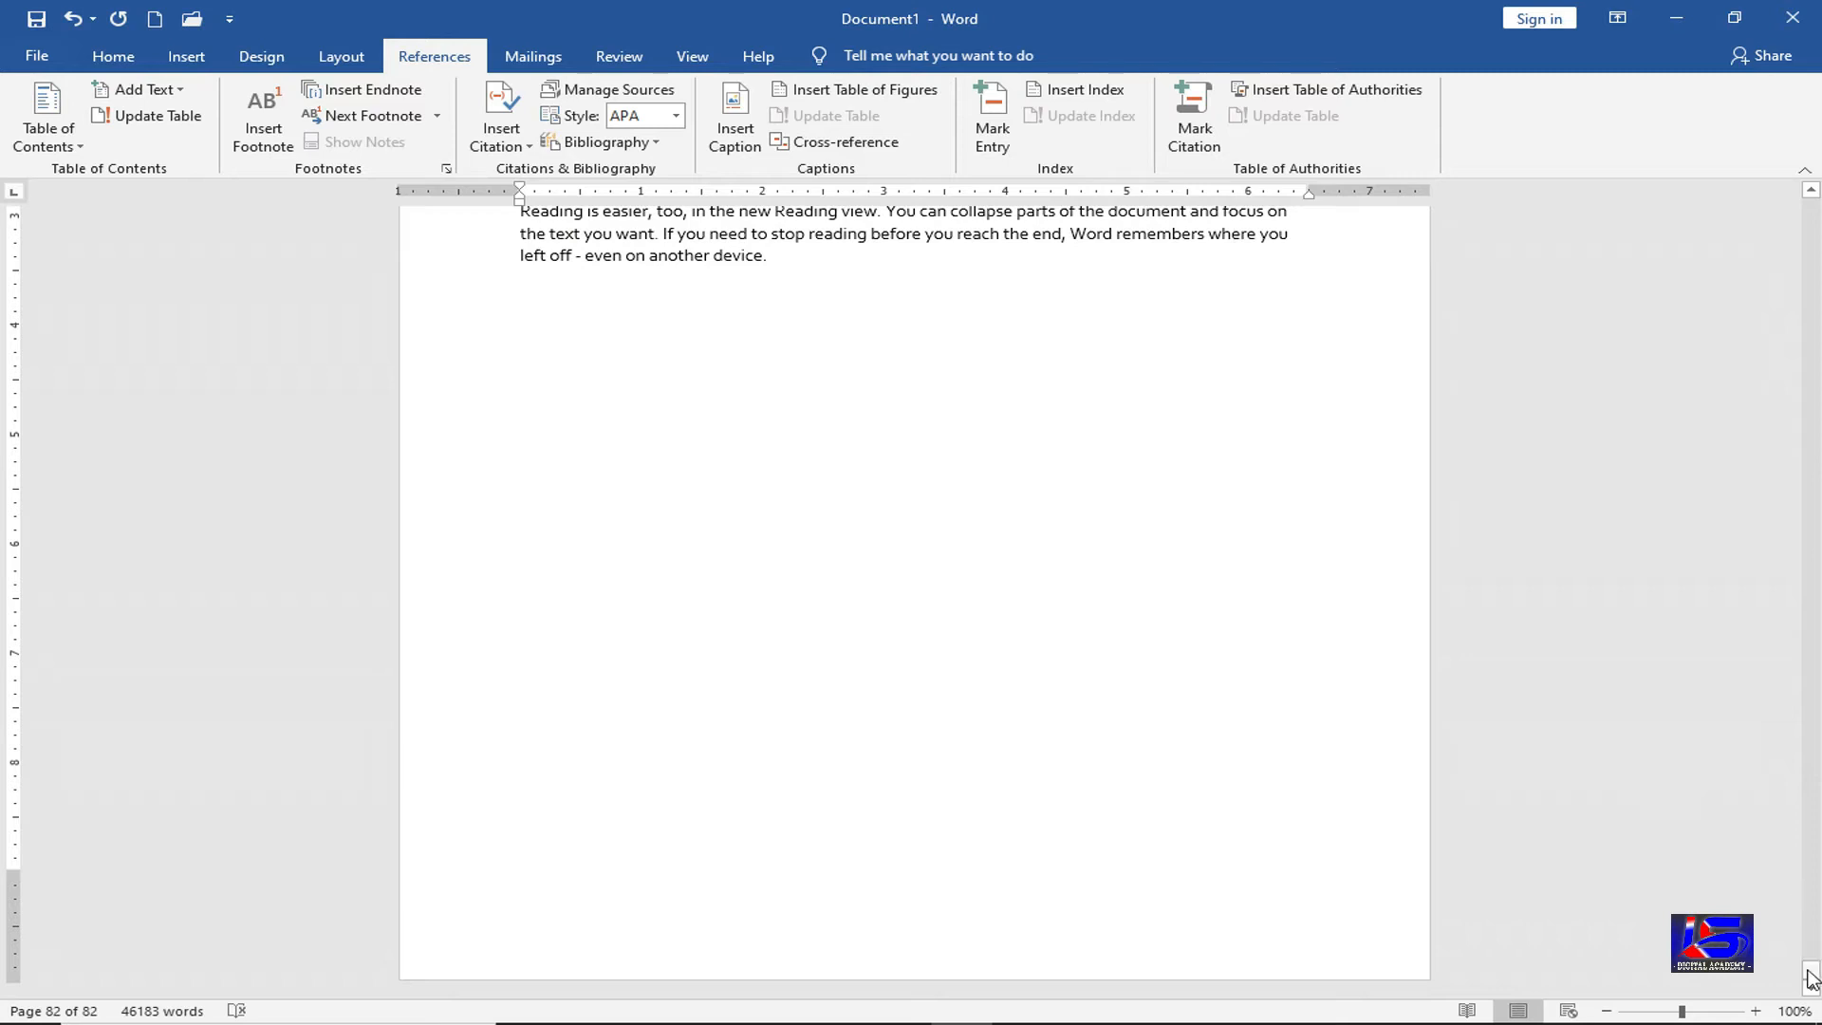
drag(1810, 968, 1810, 207)
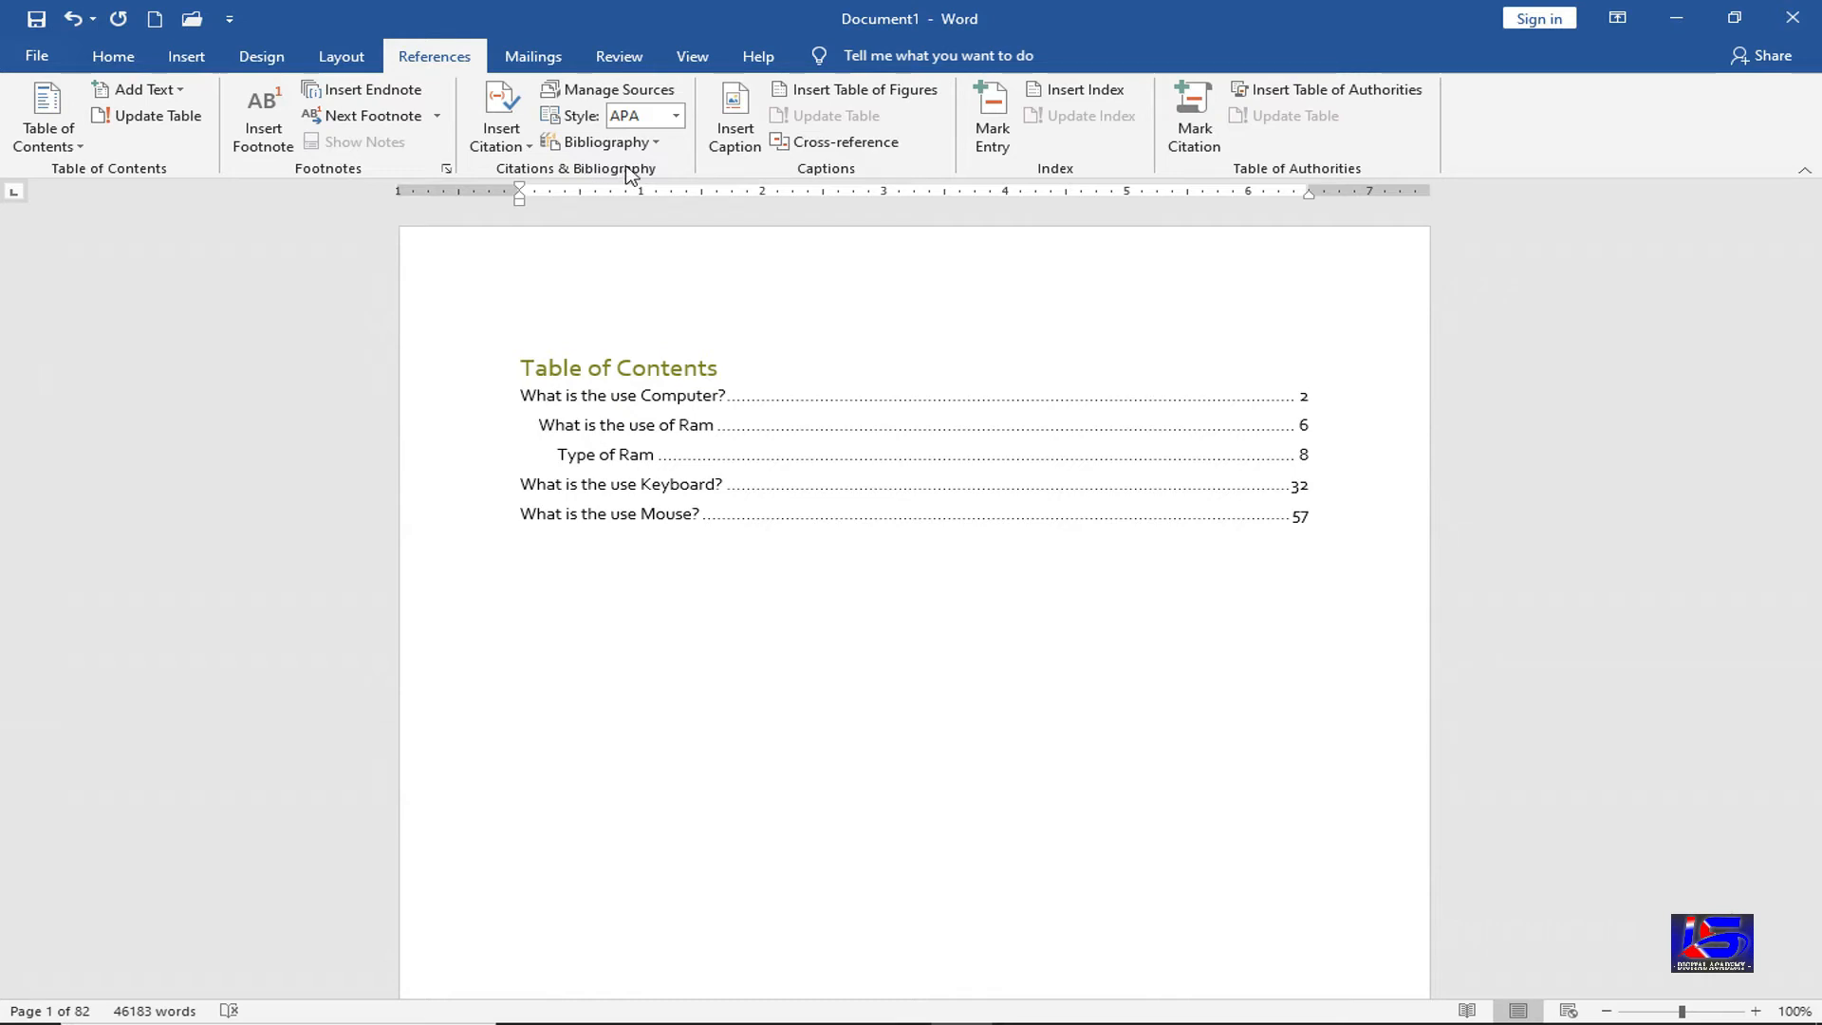
click(538, 653)
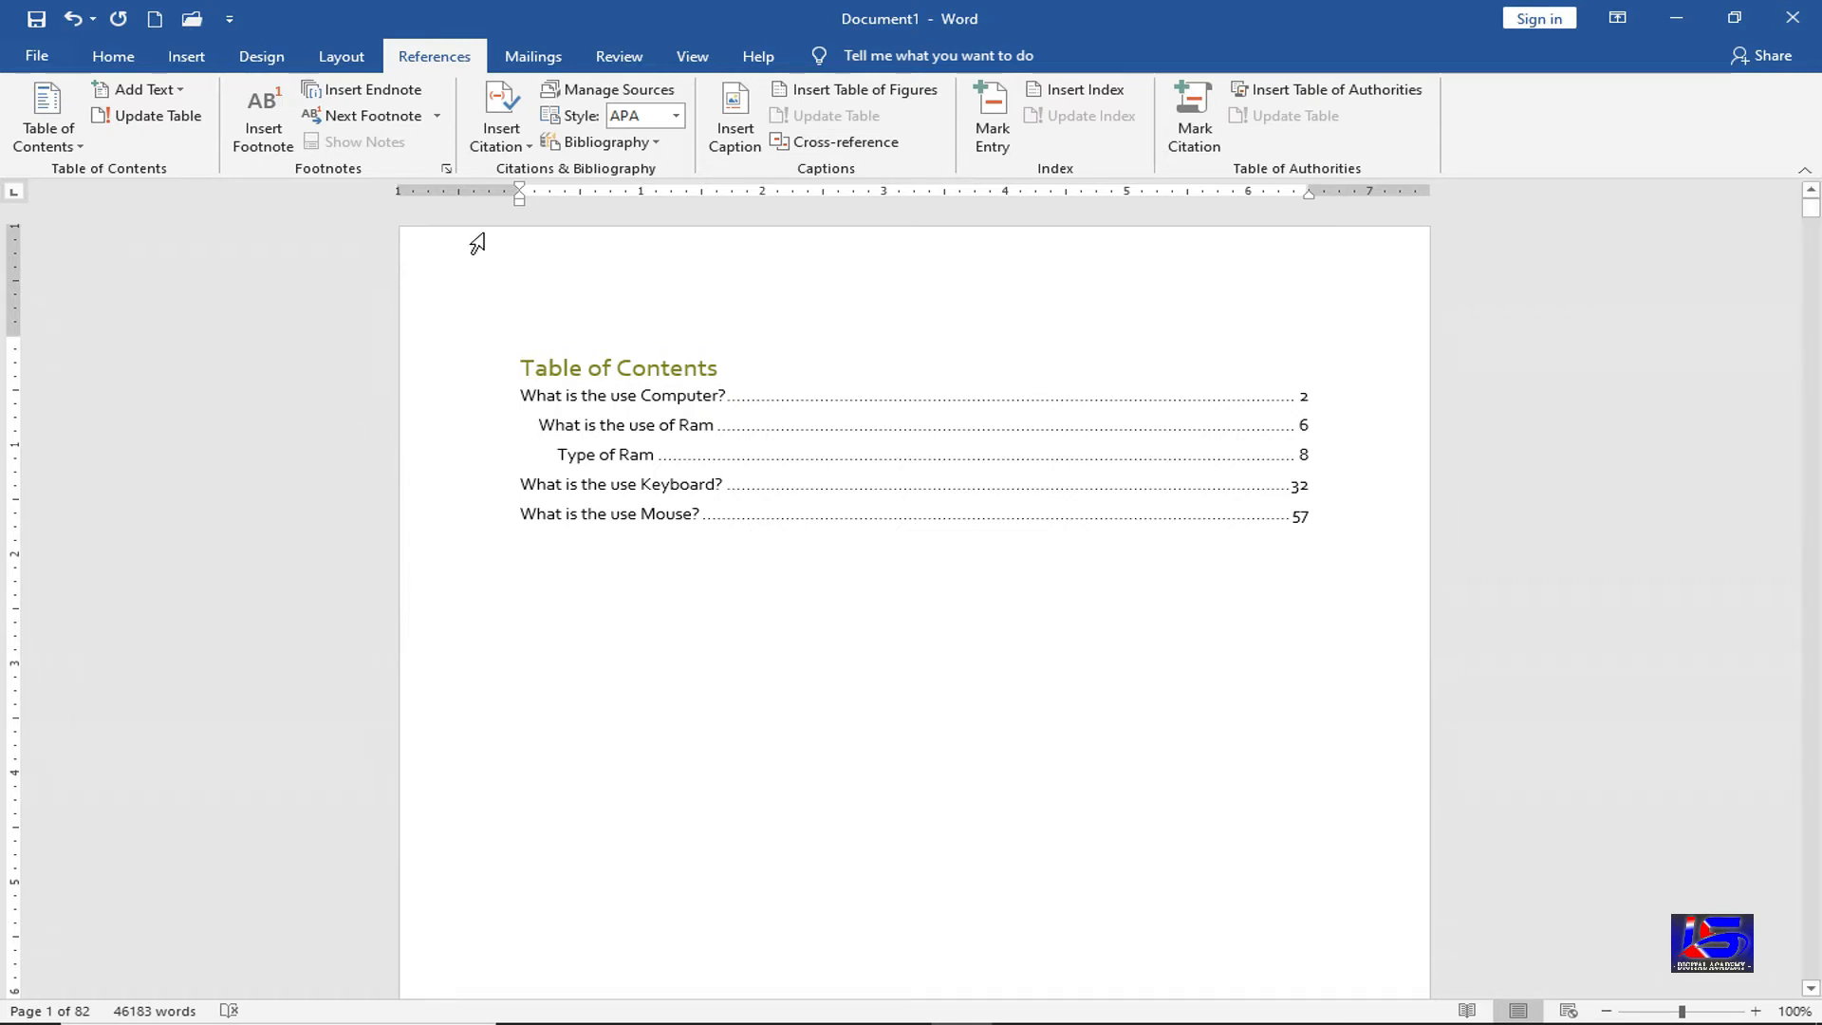
Add a new placeholder citation source and keep Book as its source type
click(501, 135)
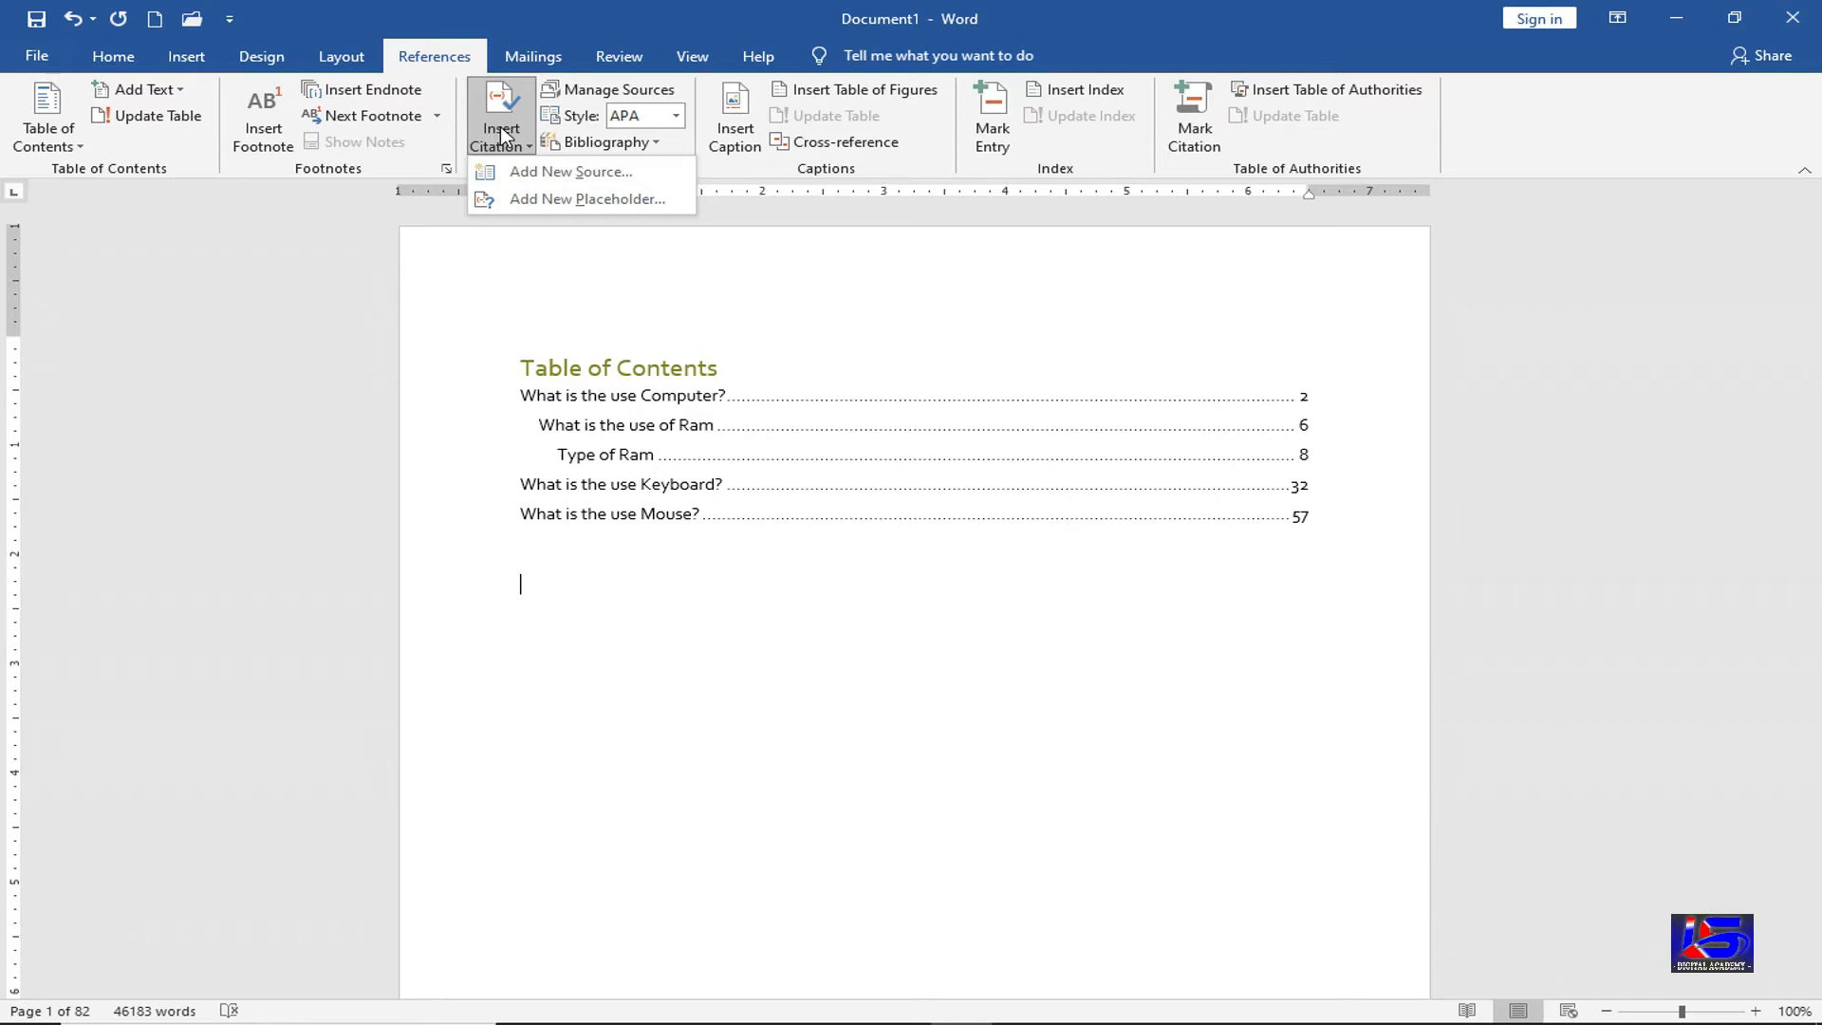
click(661, 196)
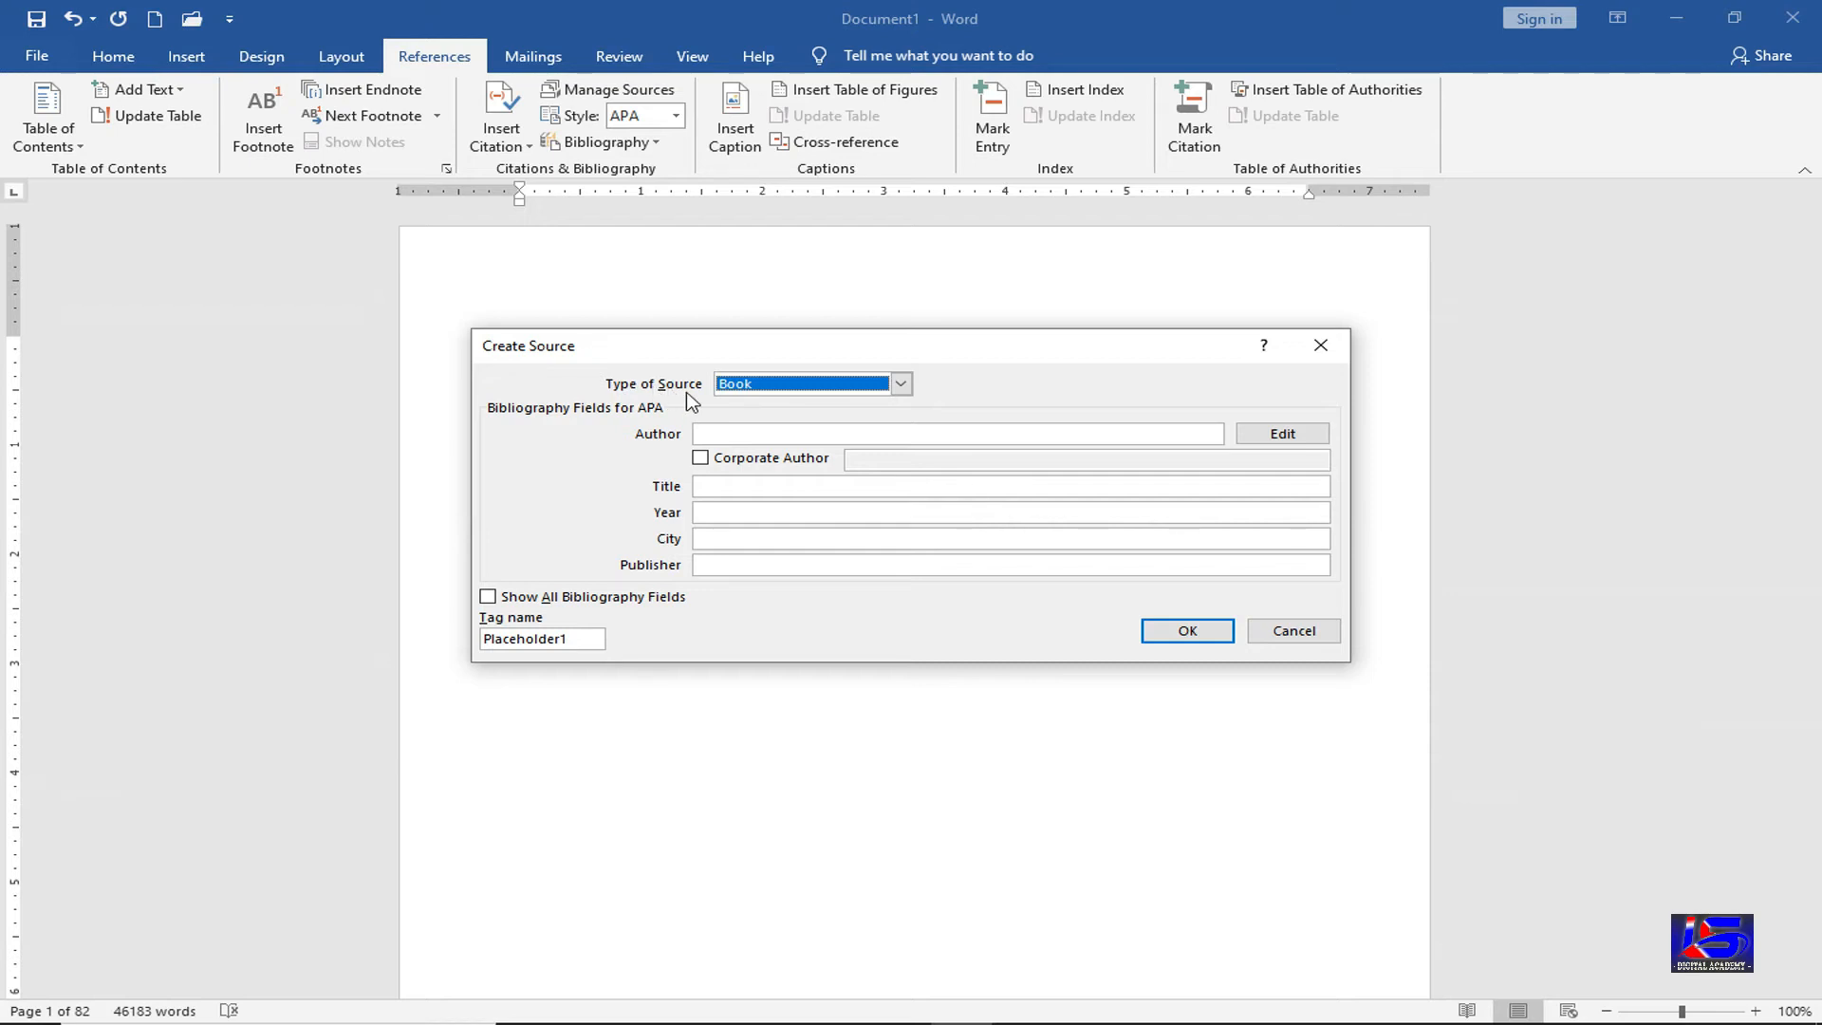
click(907, 385)
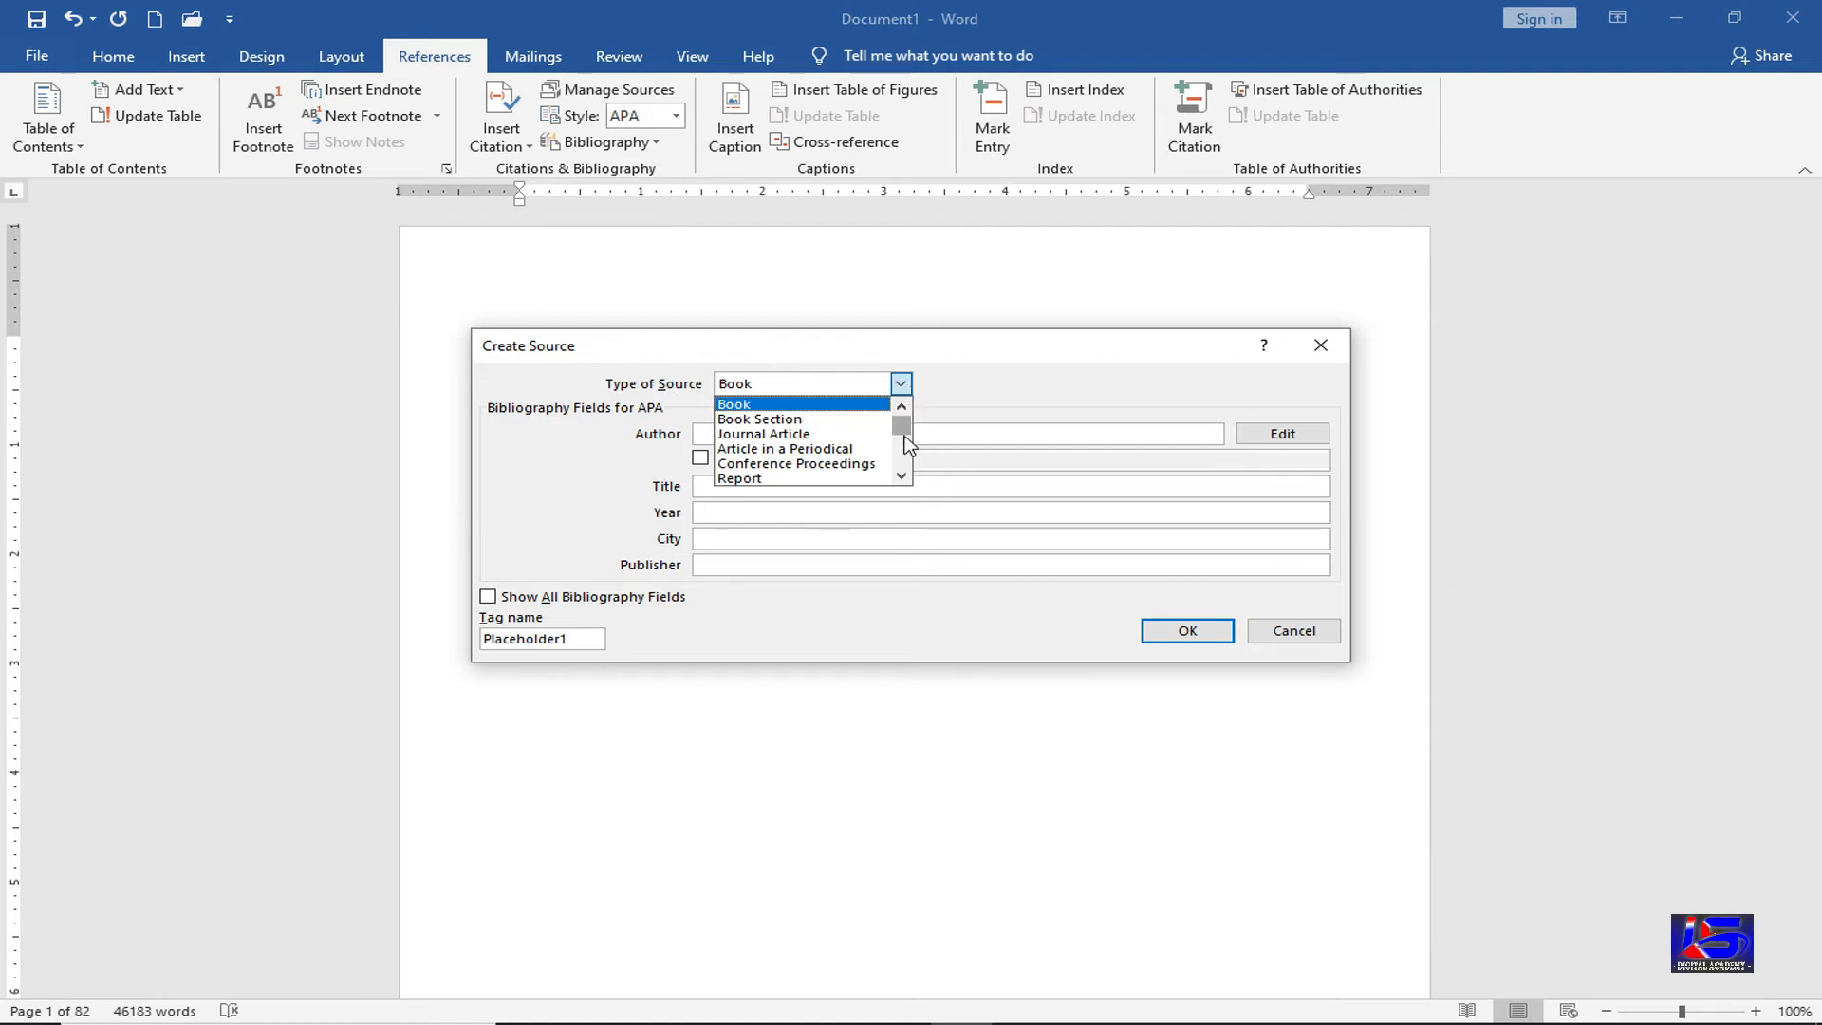
drag(903, 427, 910, 444)
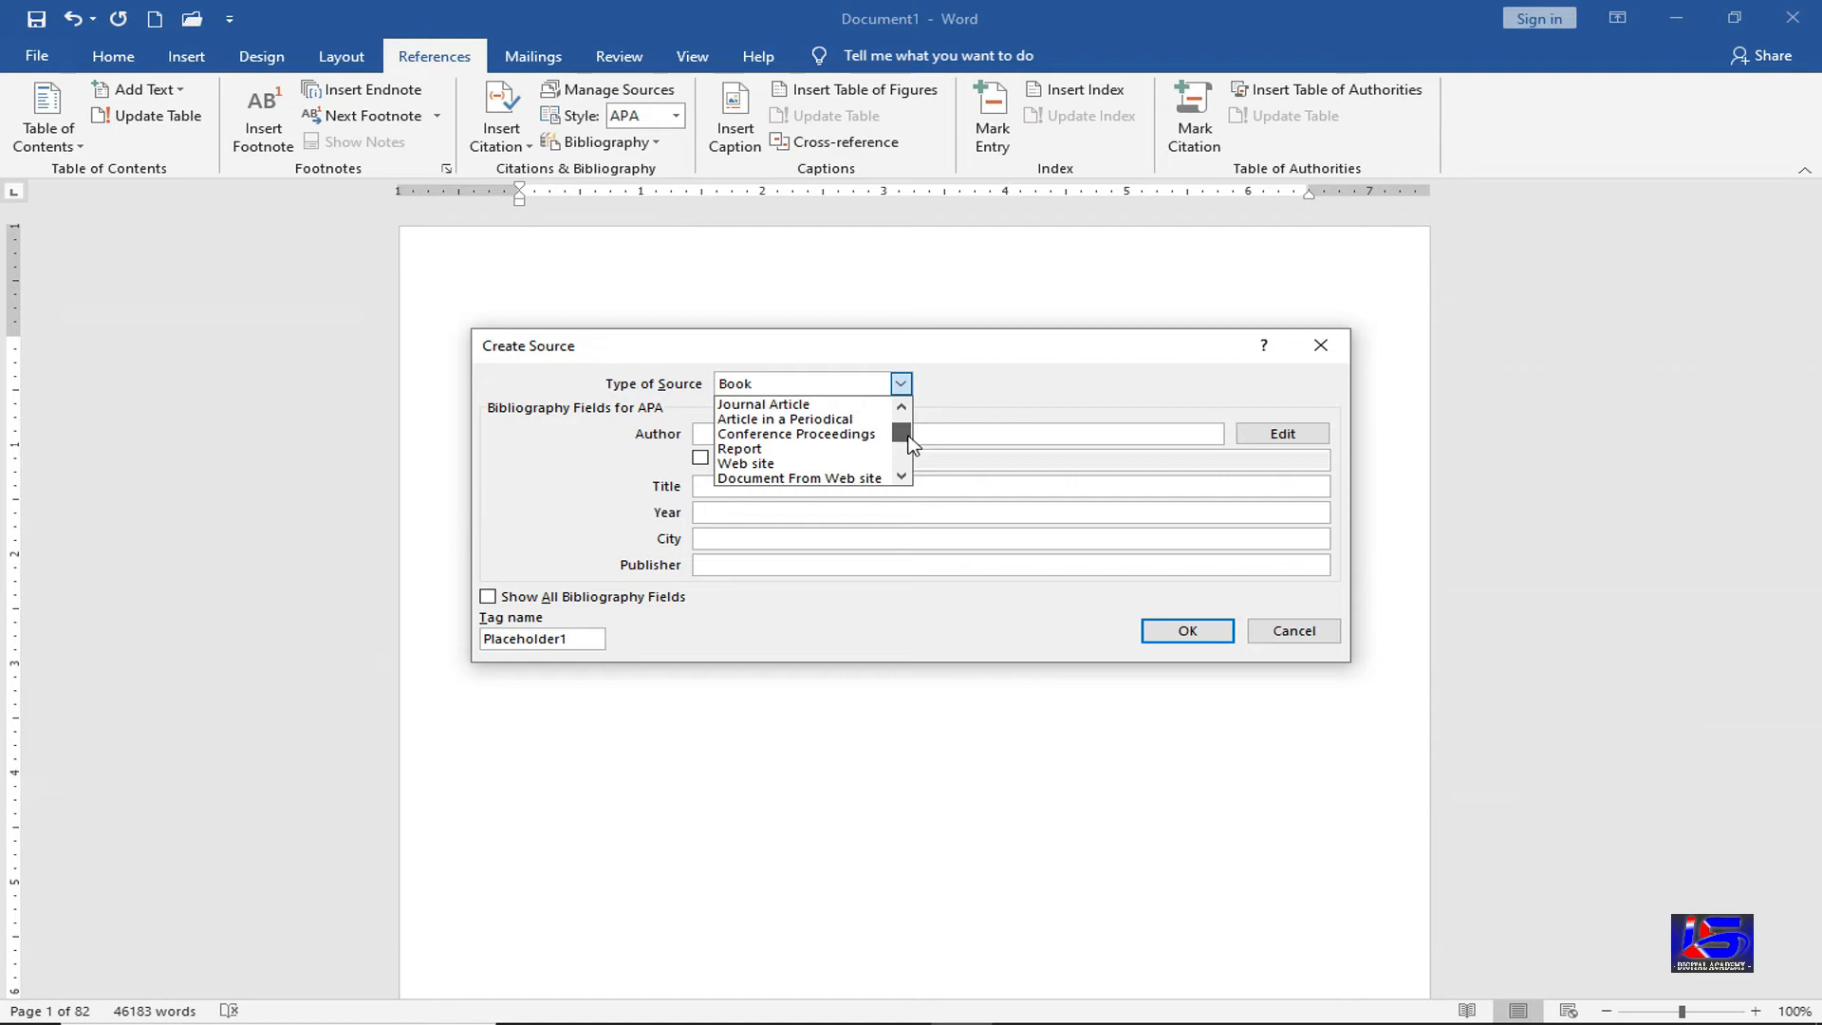
drag(908, 437, 914, 464)
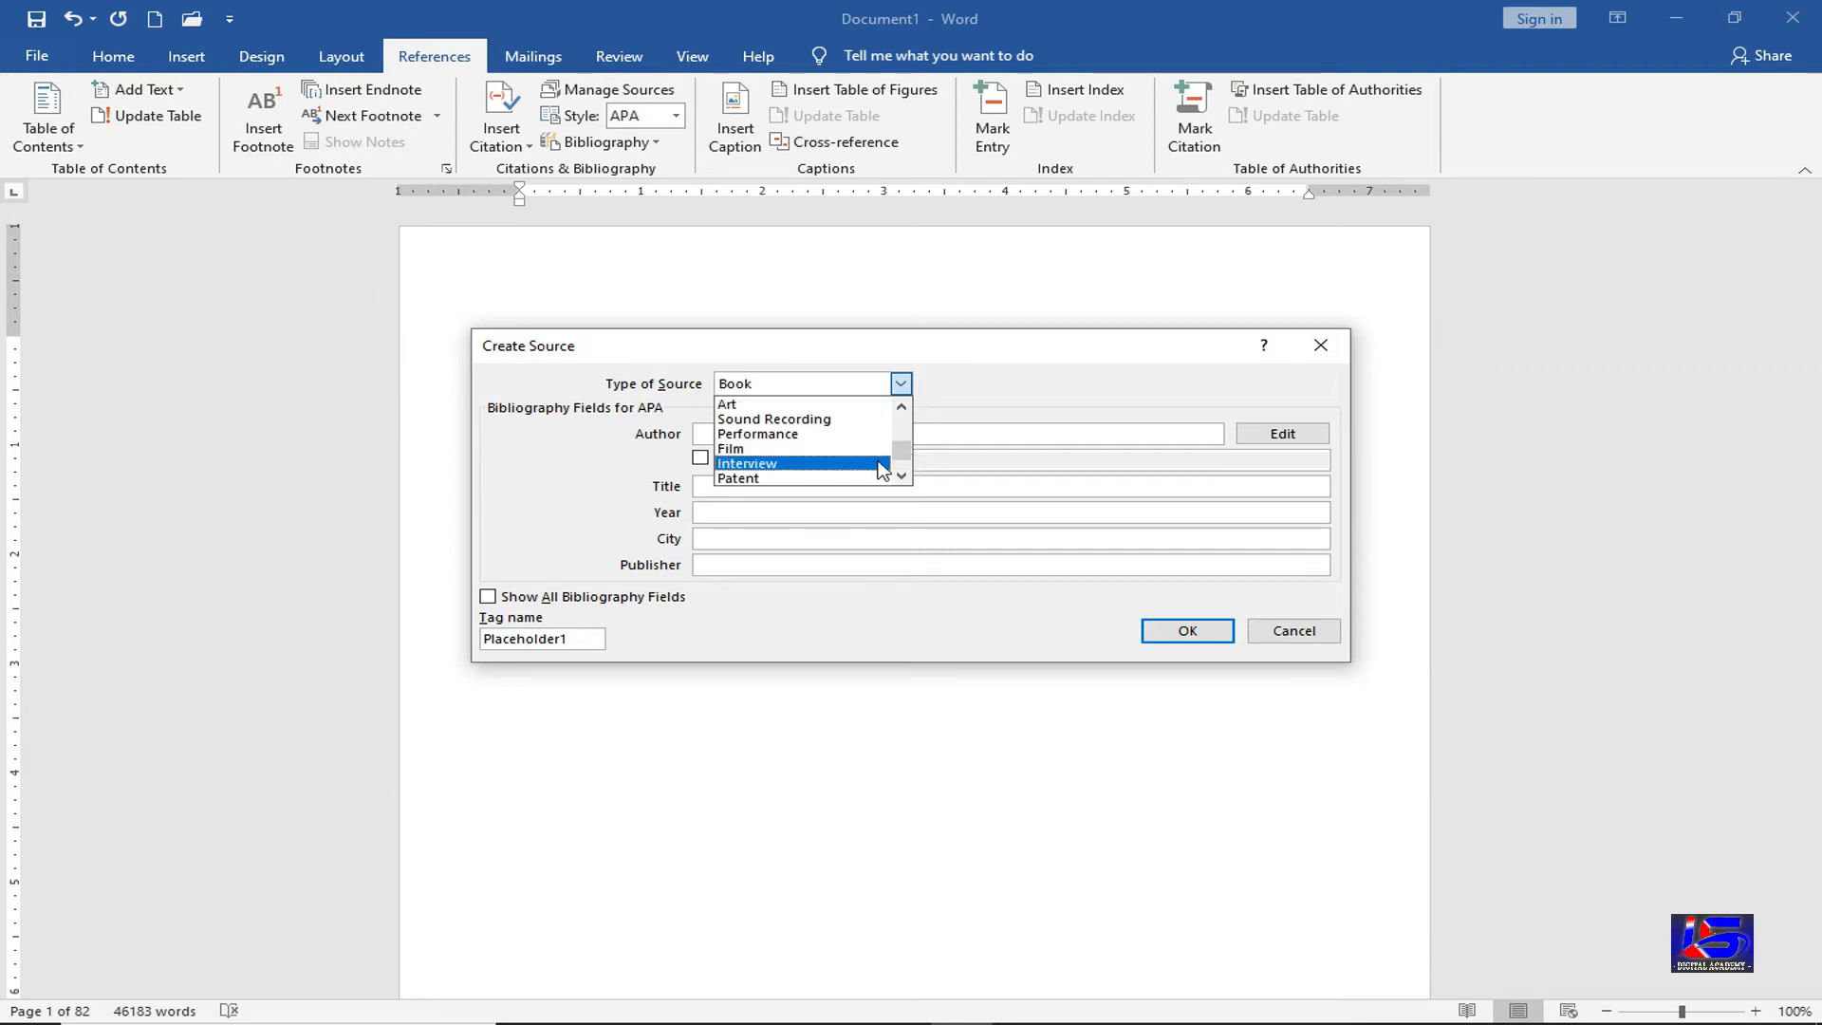
drag(898, 455, 914, 406)
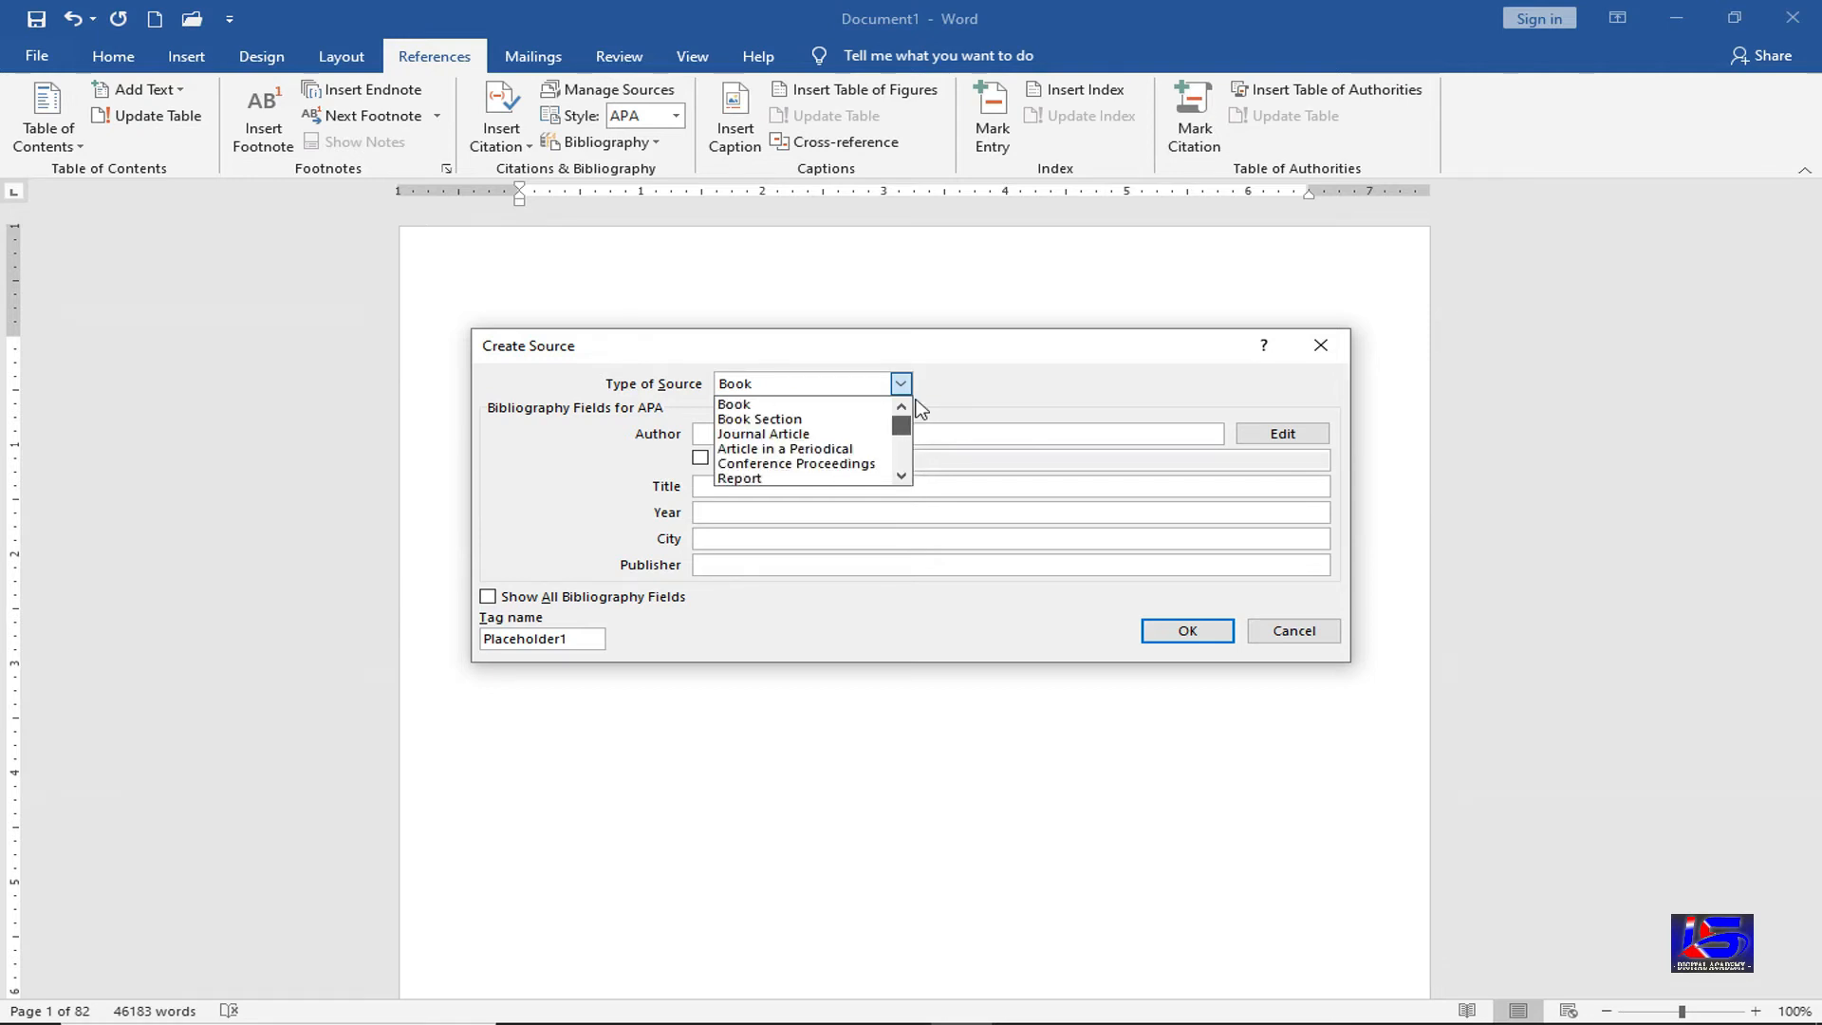
click(843, 406)
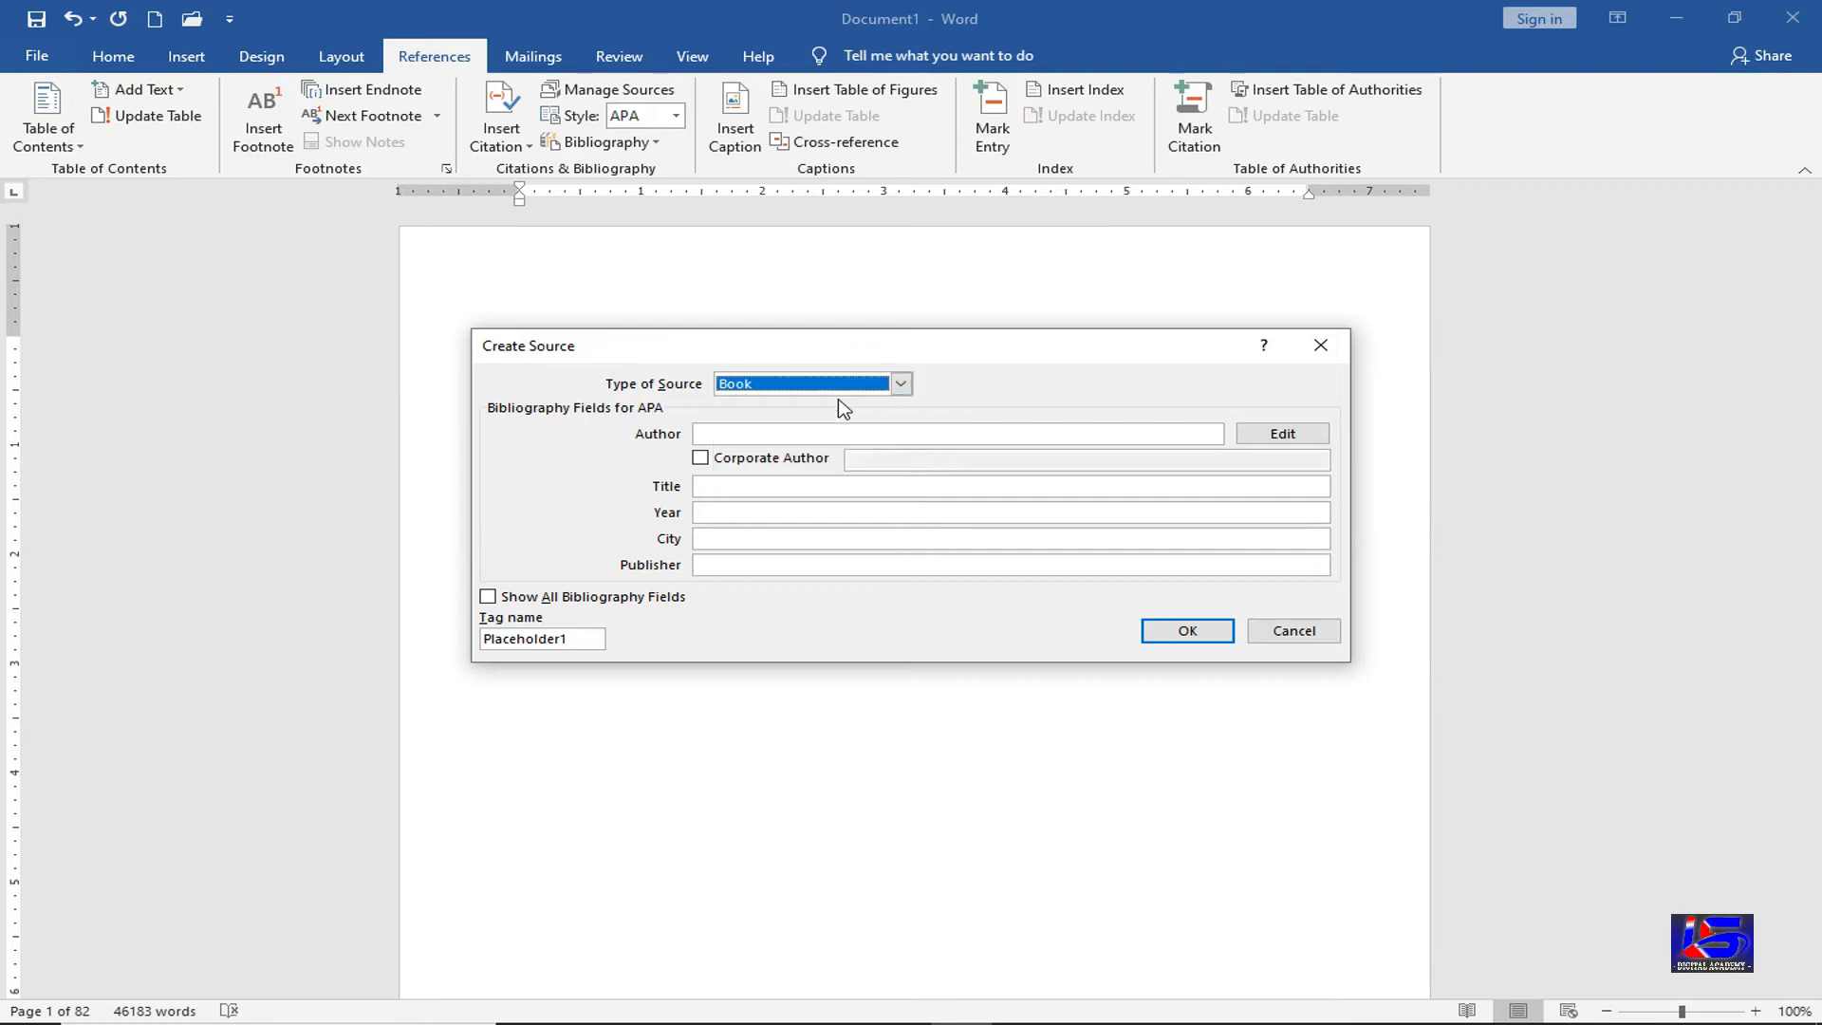
Enter the book's author, title 'Computer Secinece', year 2021, city Delhi and publisher BPB, then save
click(734, 433)
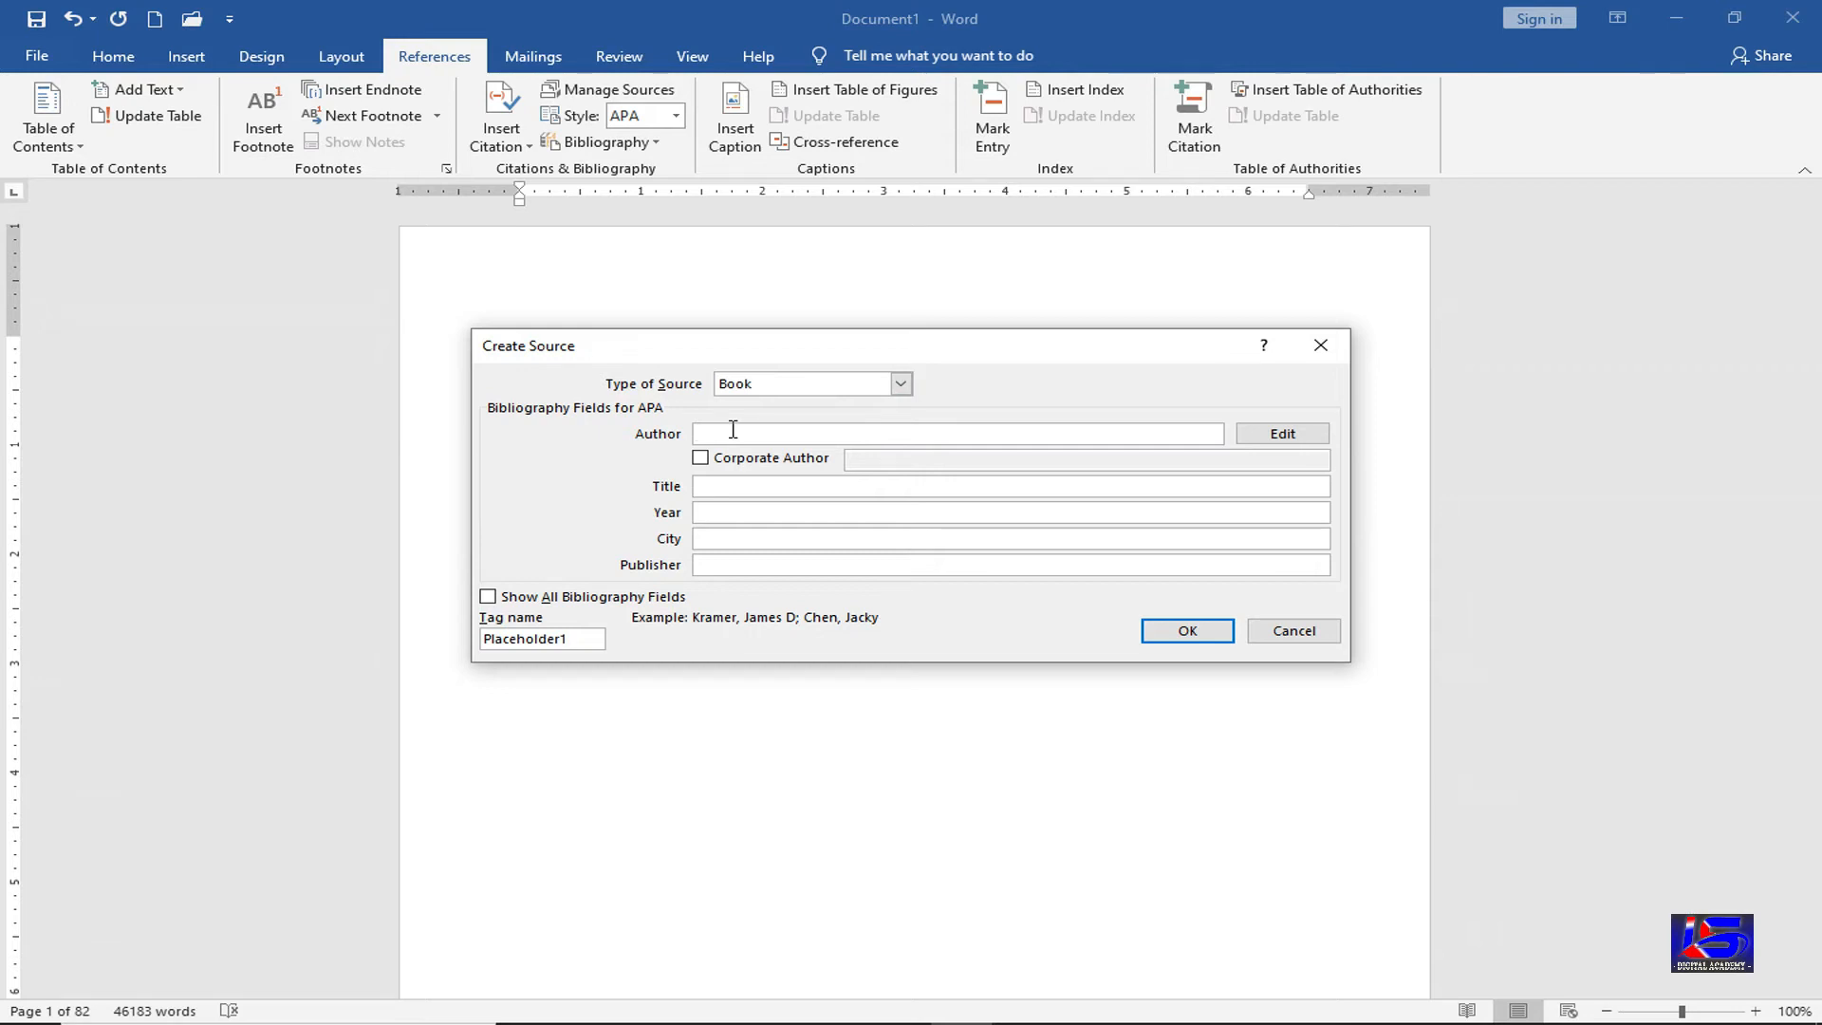
text(LS. Gupta)
click(723, 485)
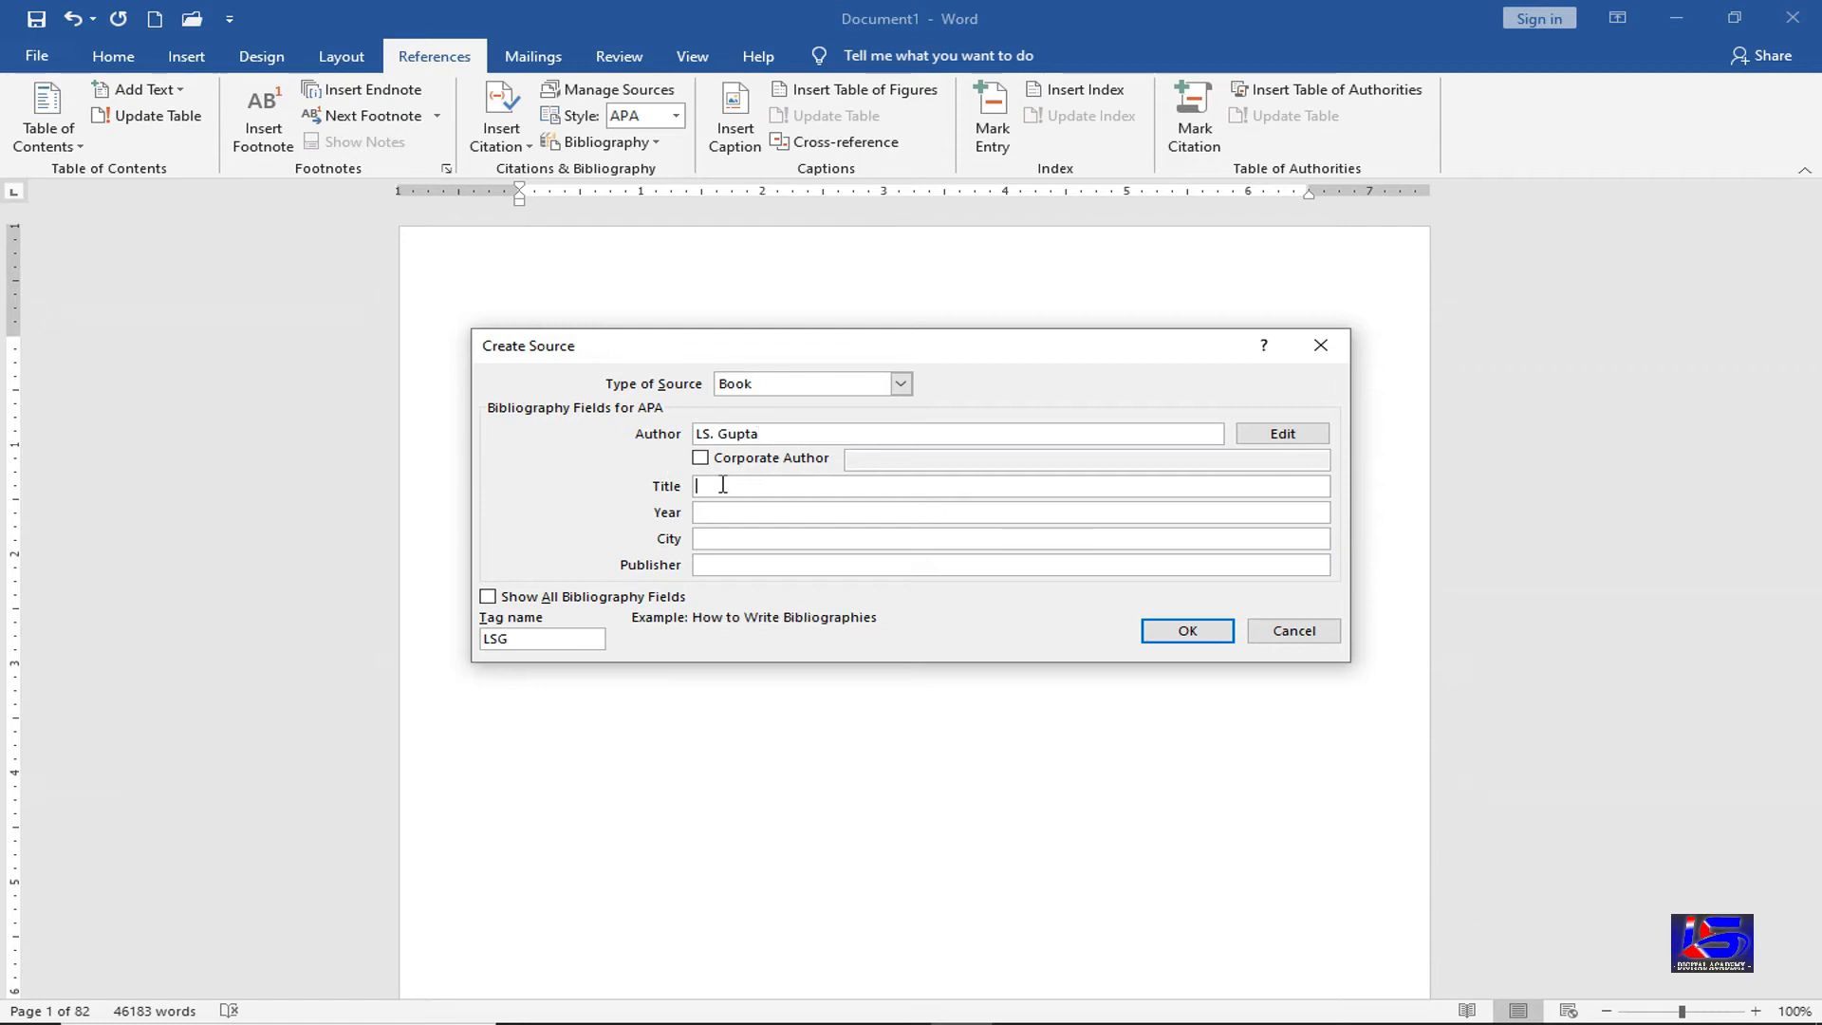
text(Computer Secinece)
click(715, 512)
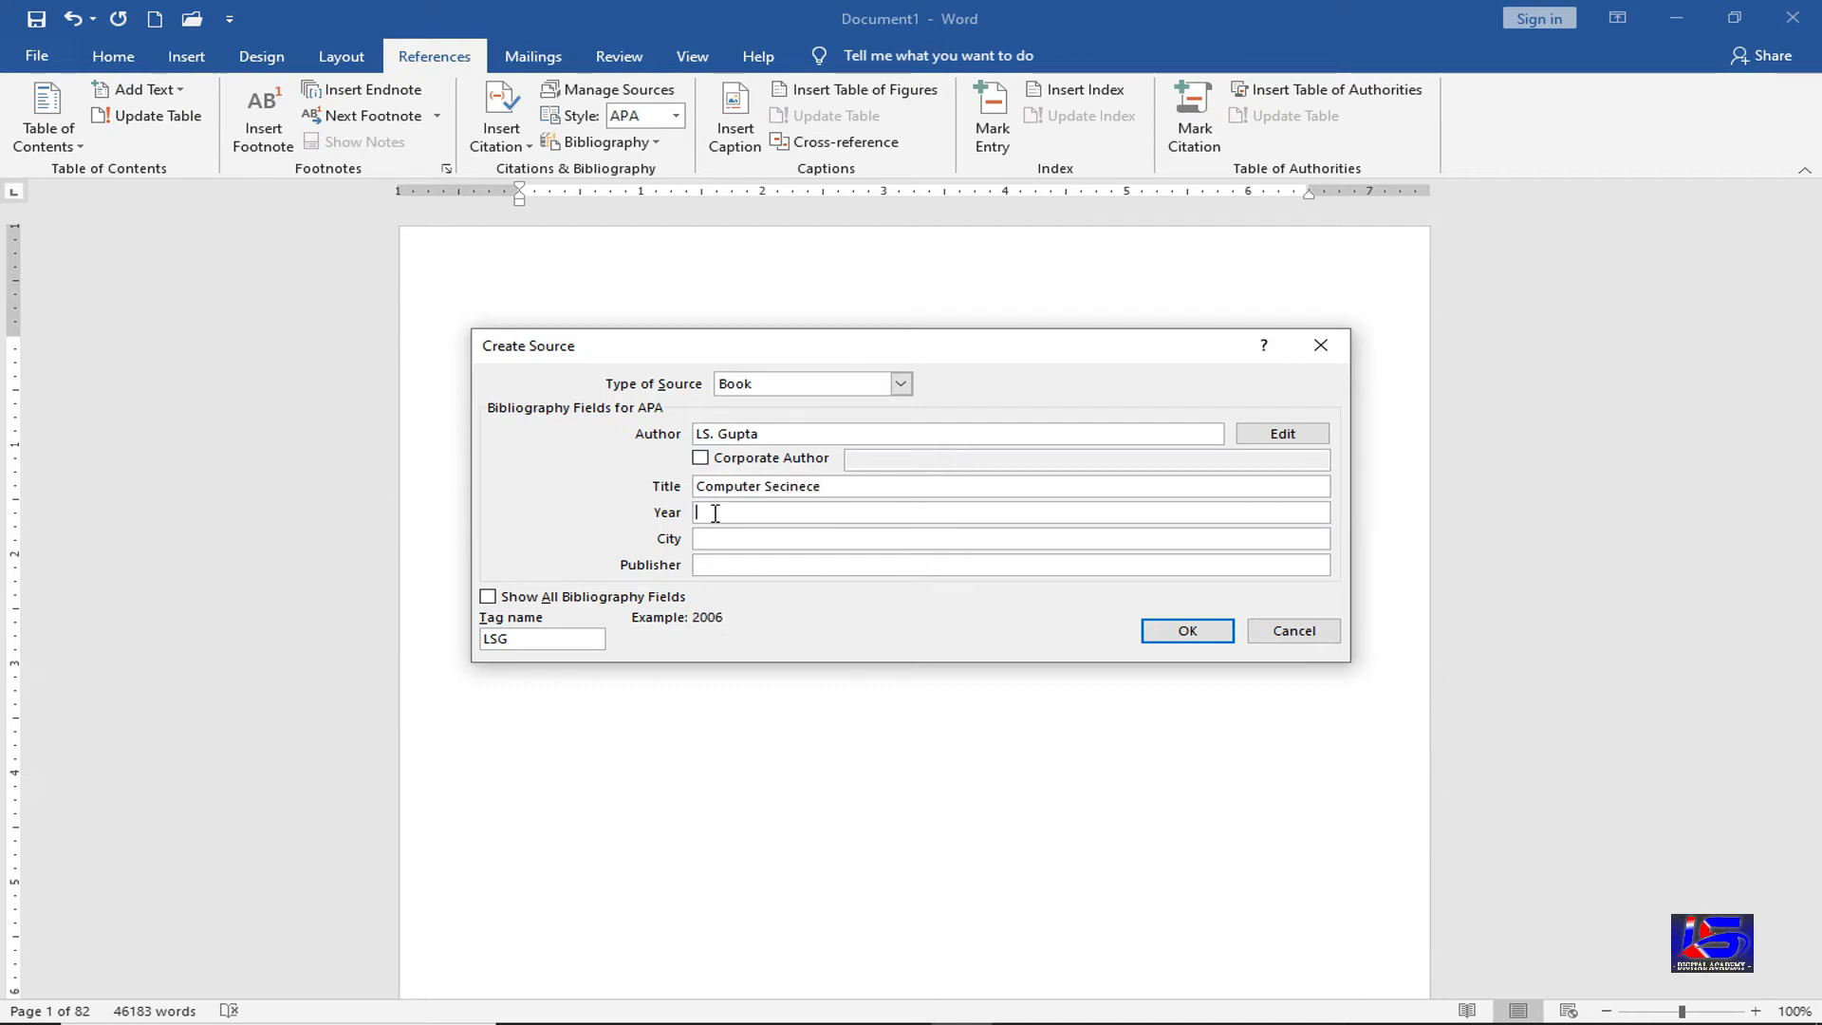
text(2021)
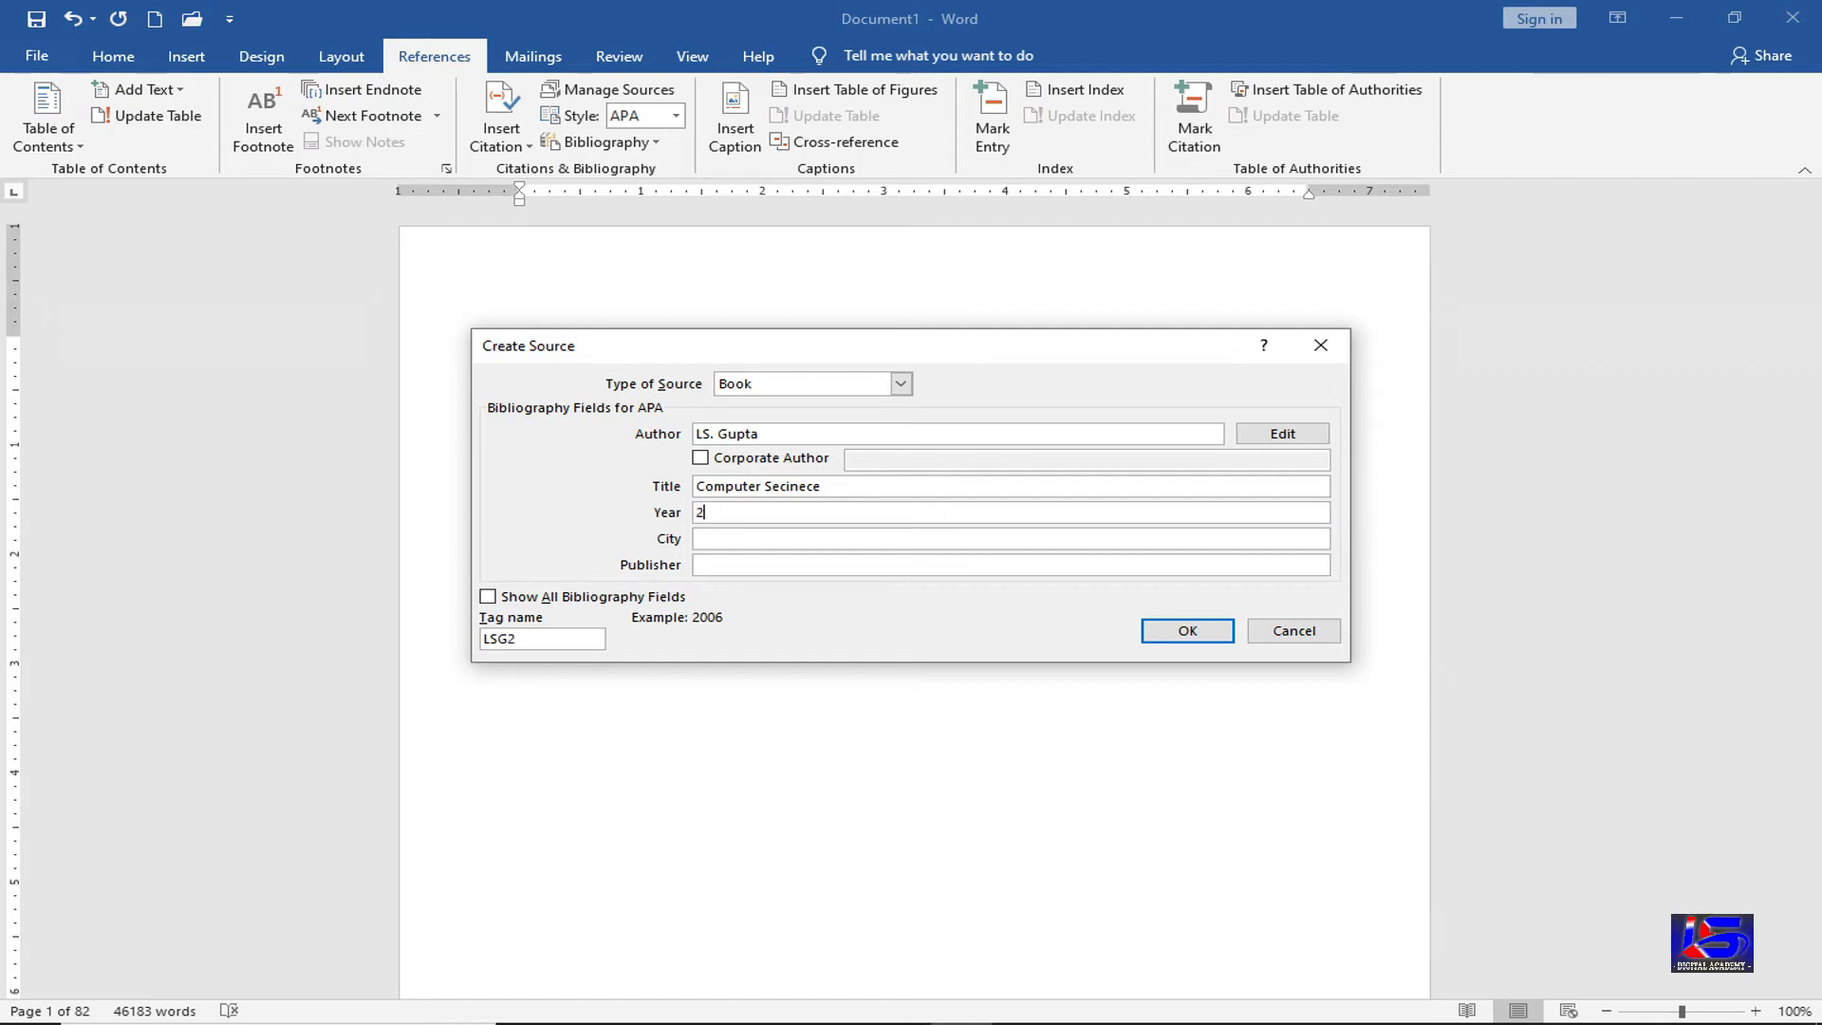
click(733, 540)
text(Delhi)
click(724, 567)
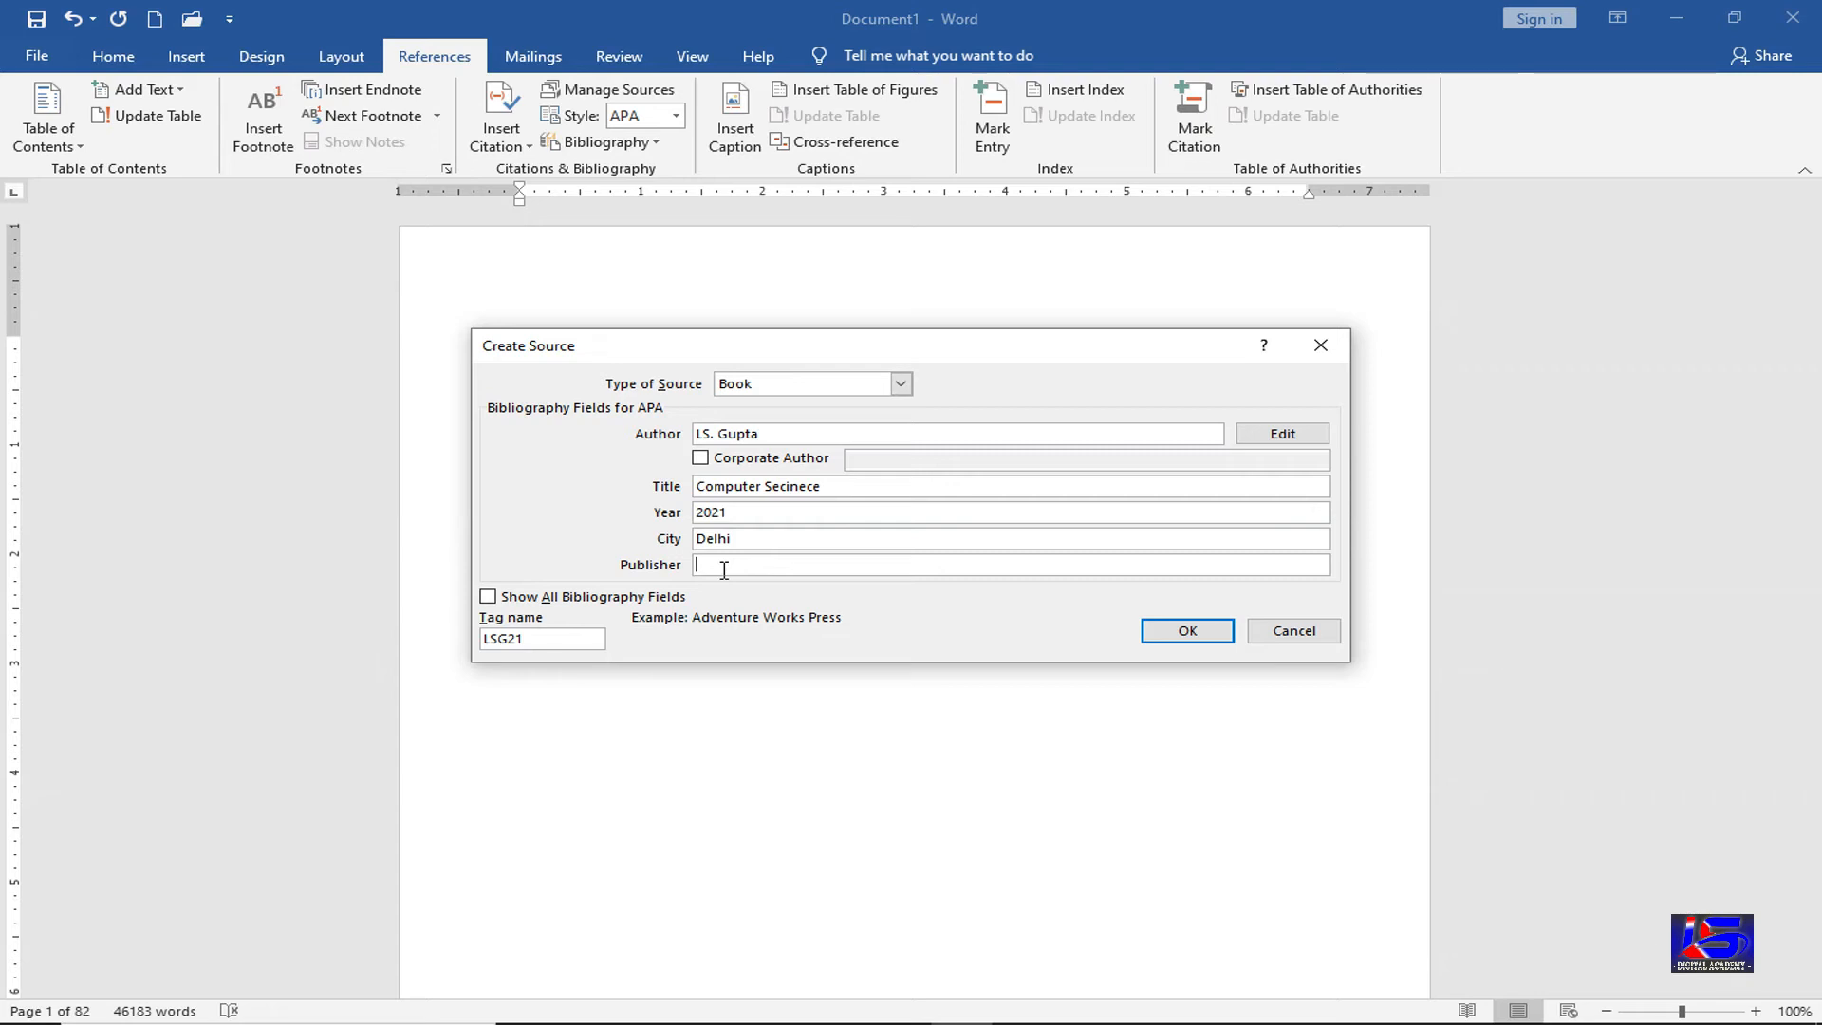
text(BPB)
click(1167, 640)
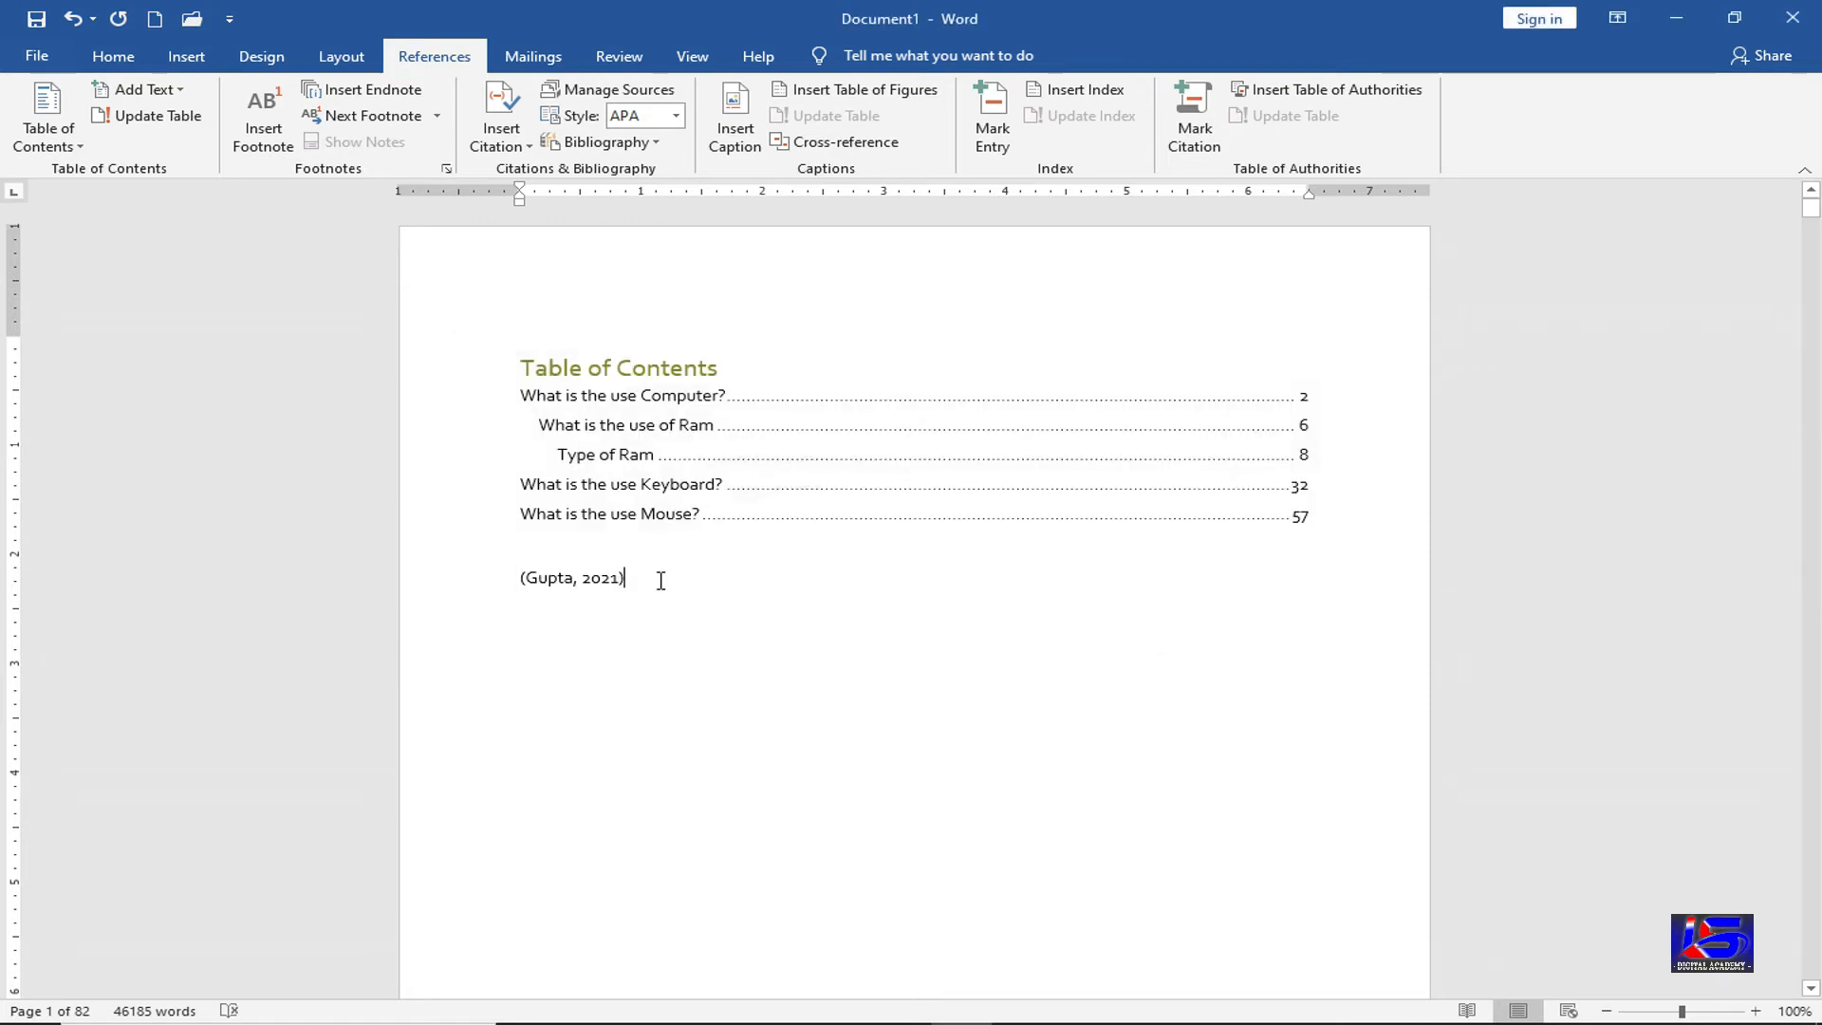
Start a new empty line below the inserted 2021 book citation
key(Return)
click(664, 98)
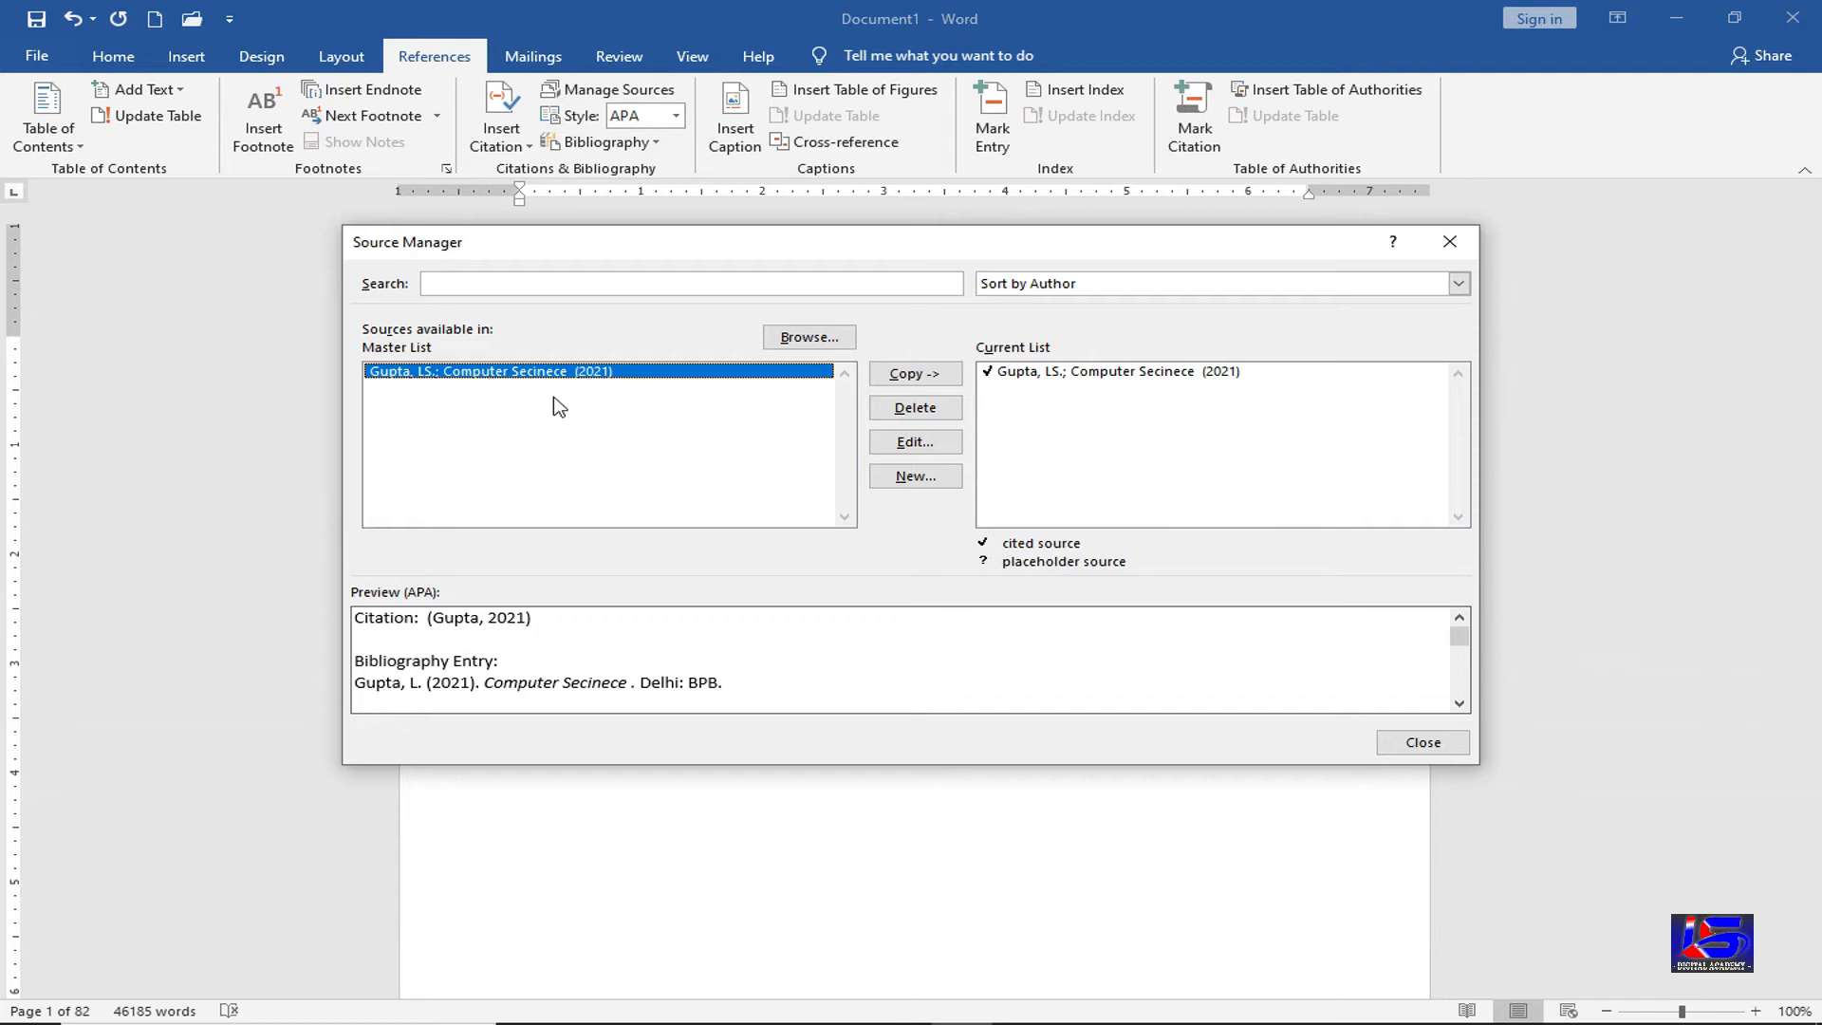
click(901, 446)
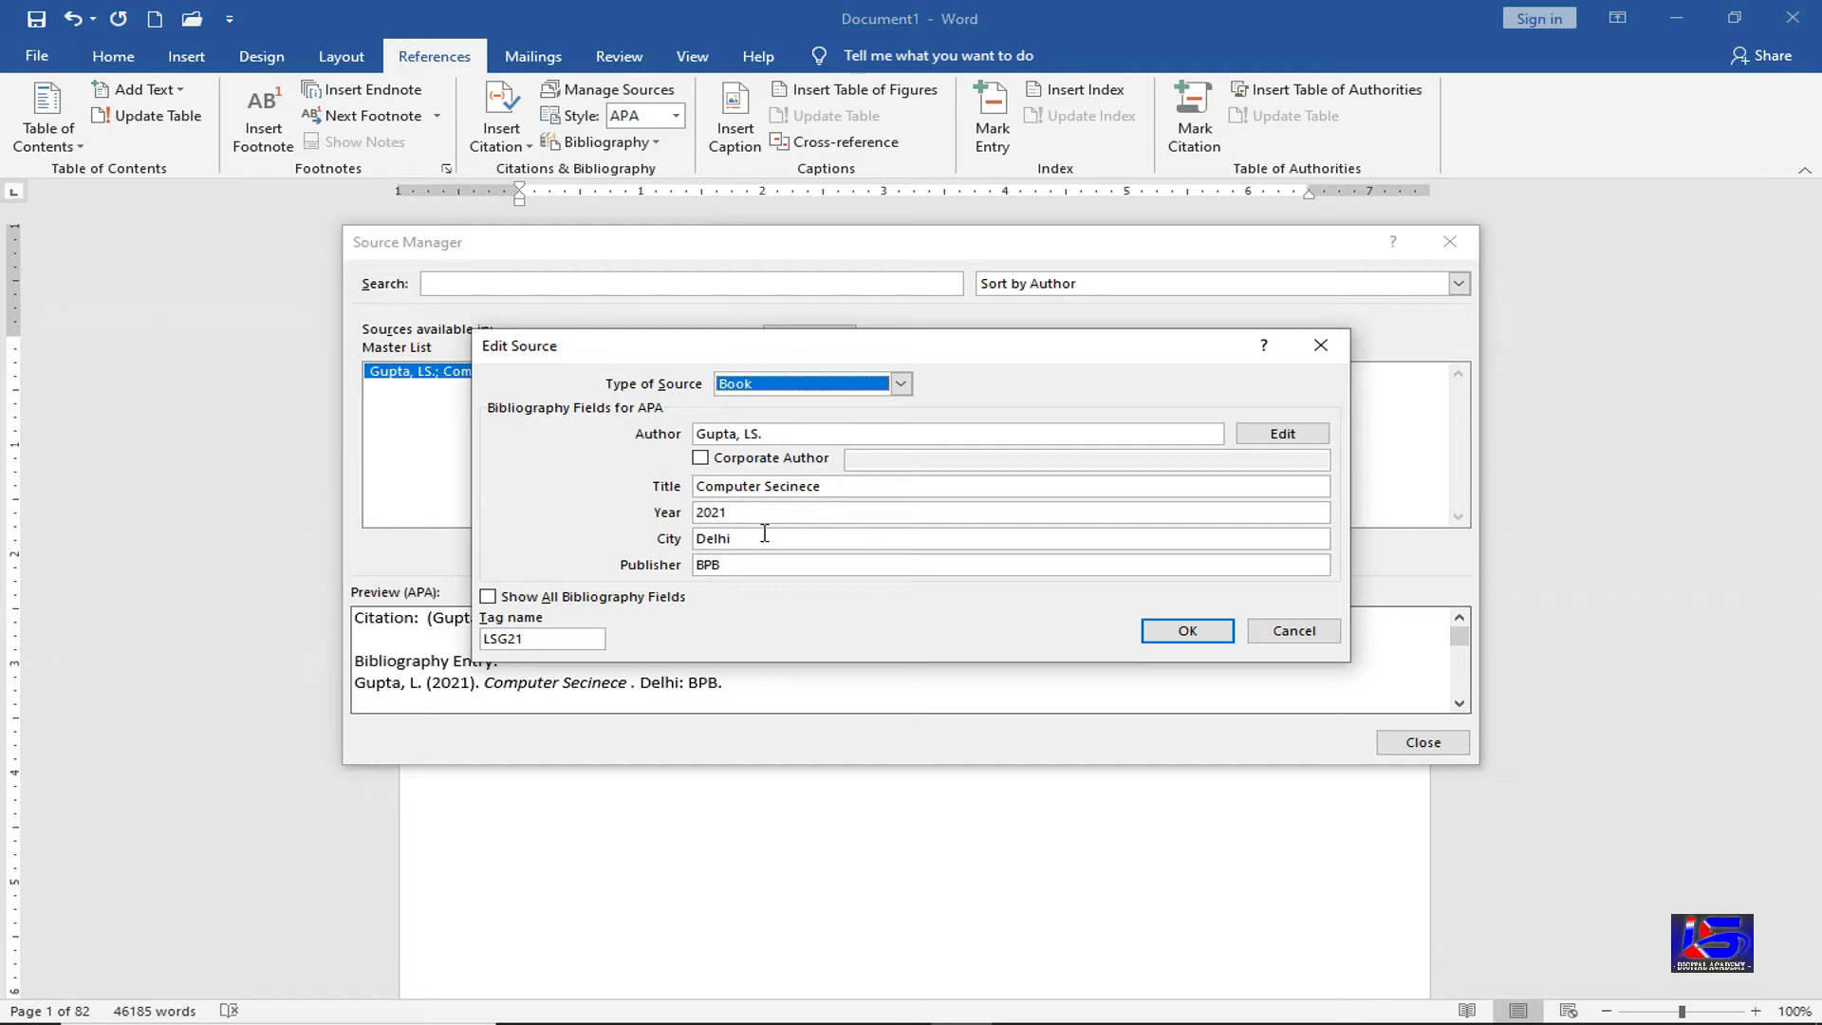
click(1159, 636)
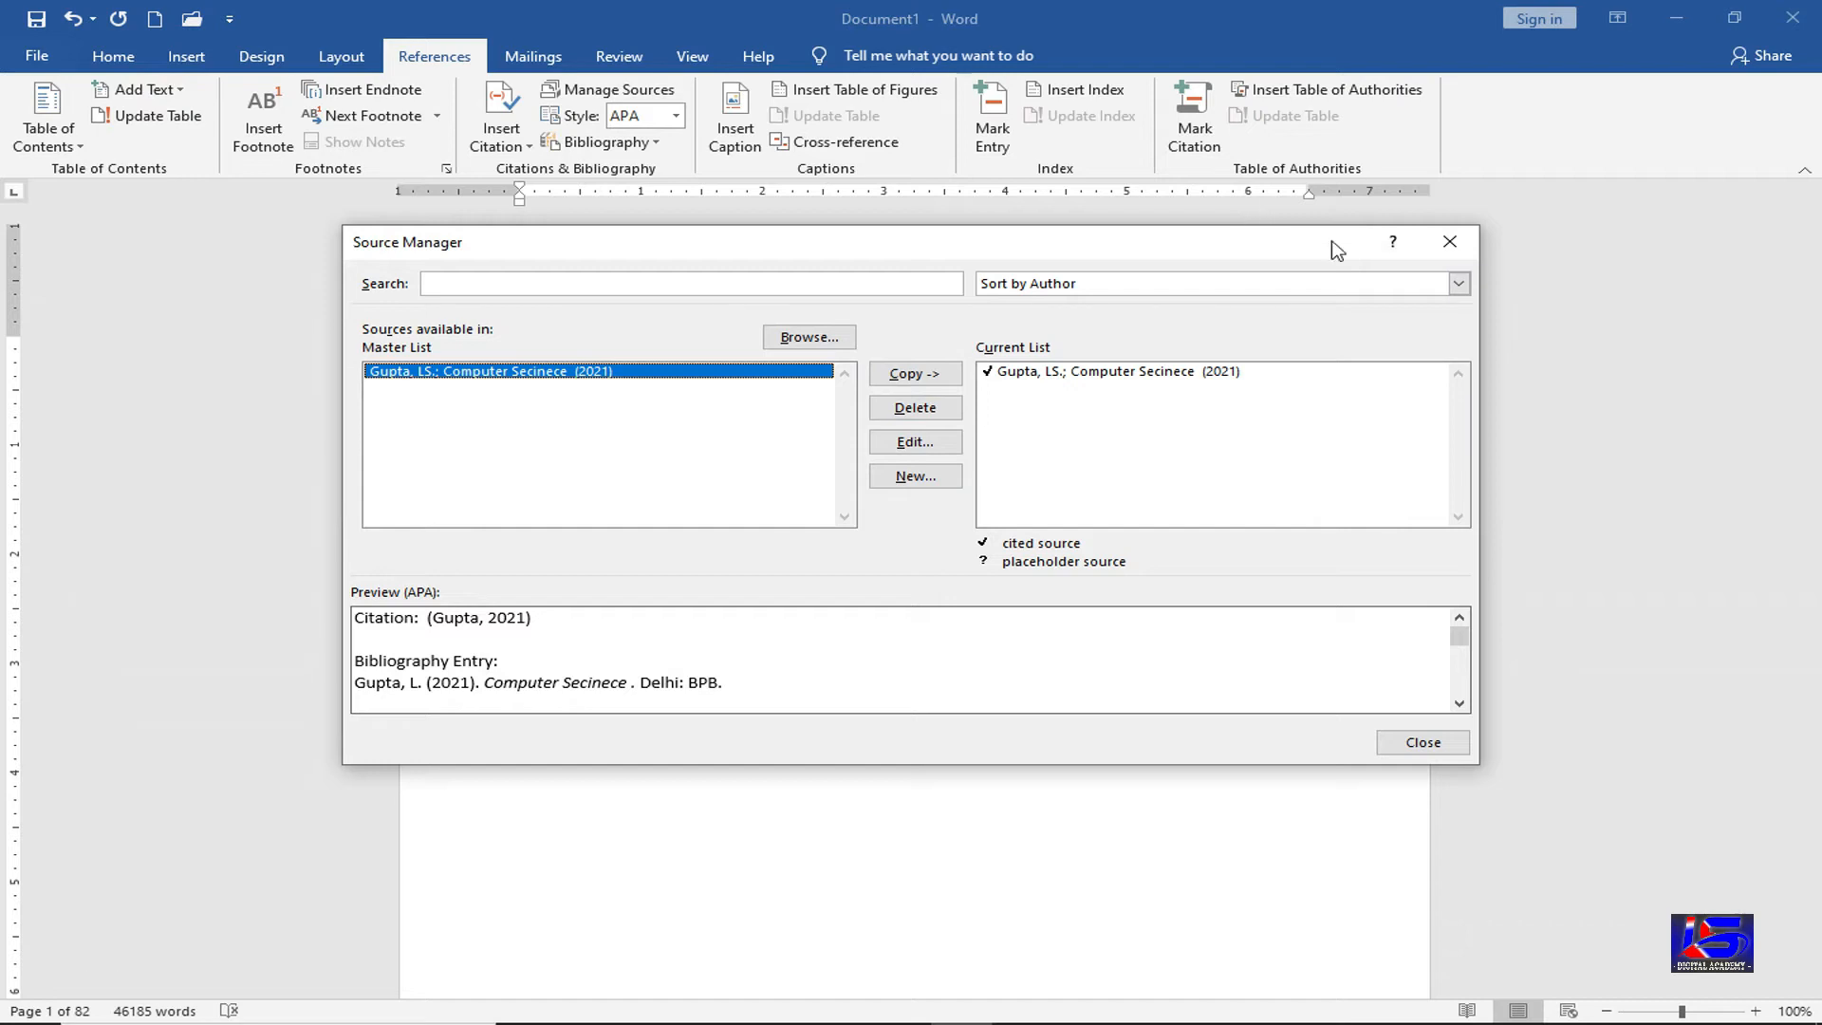
click(1449, 241)
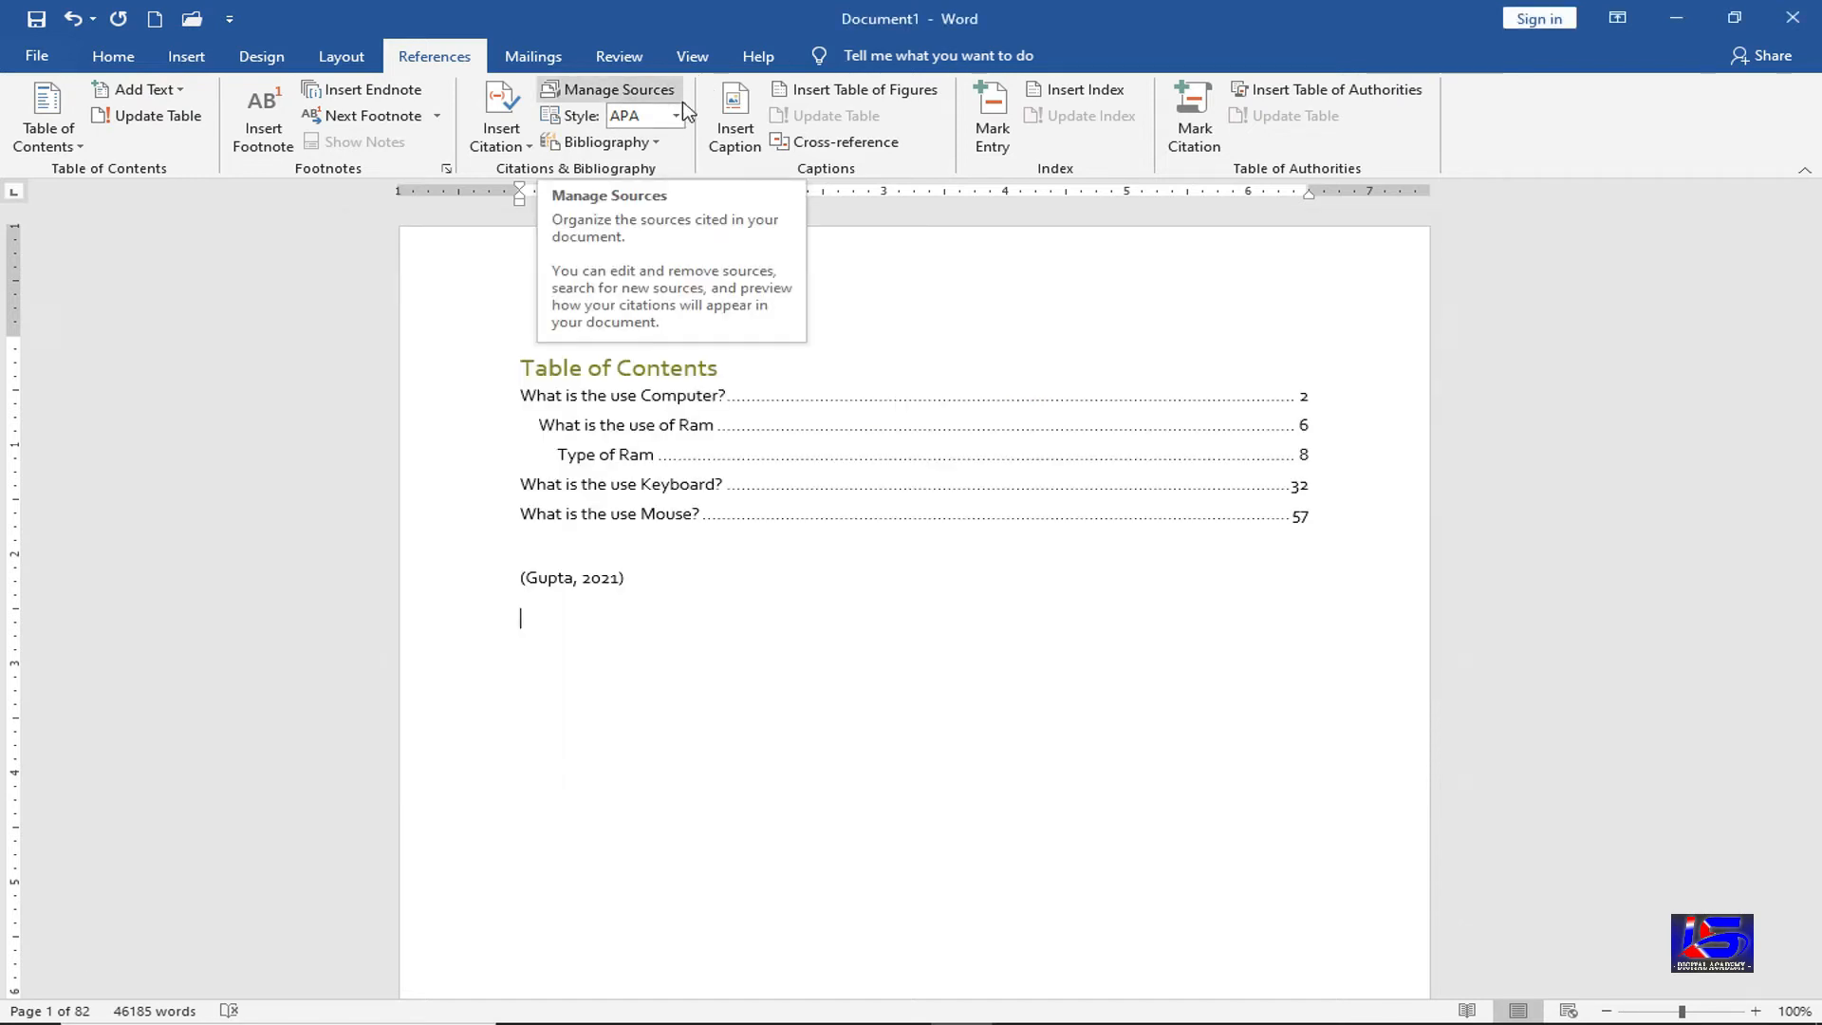
Leave the citation style on APA and show the built-in bibliography layouts
click(677, 116)
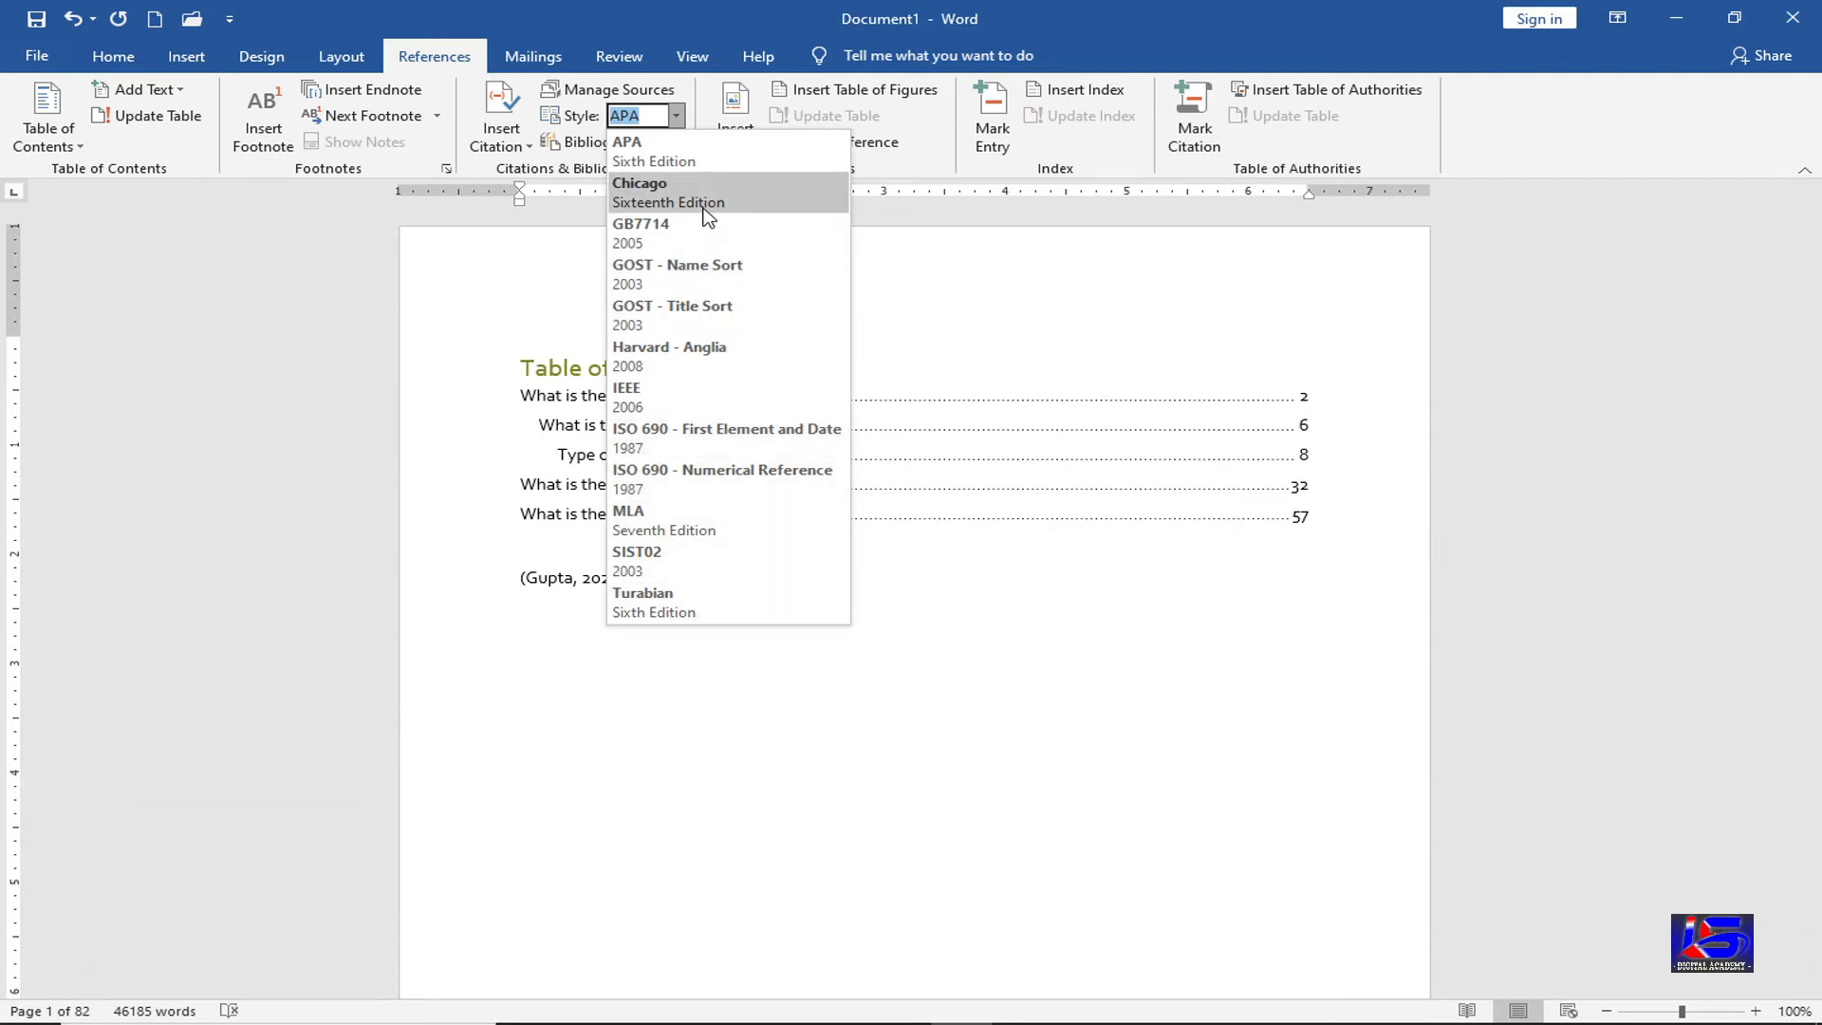
click(582, 148)
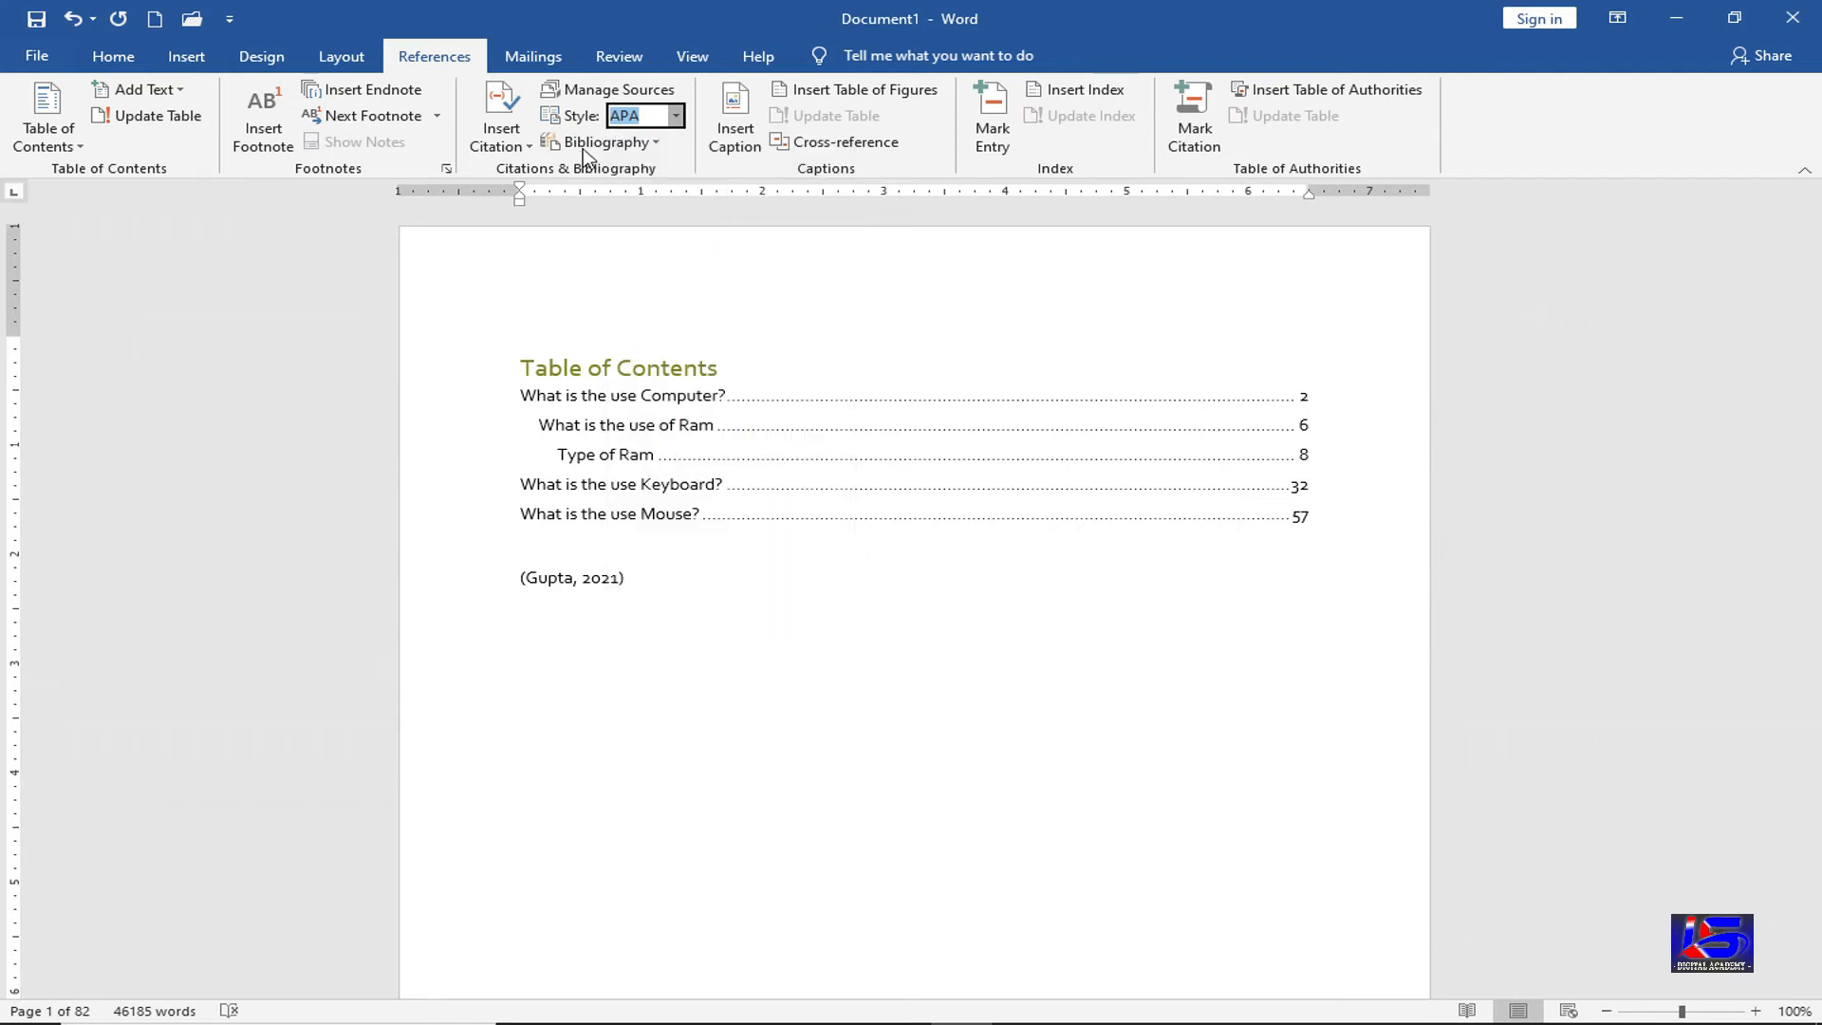
click(583, 148)
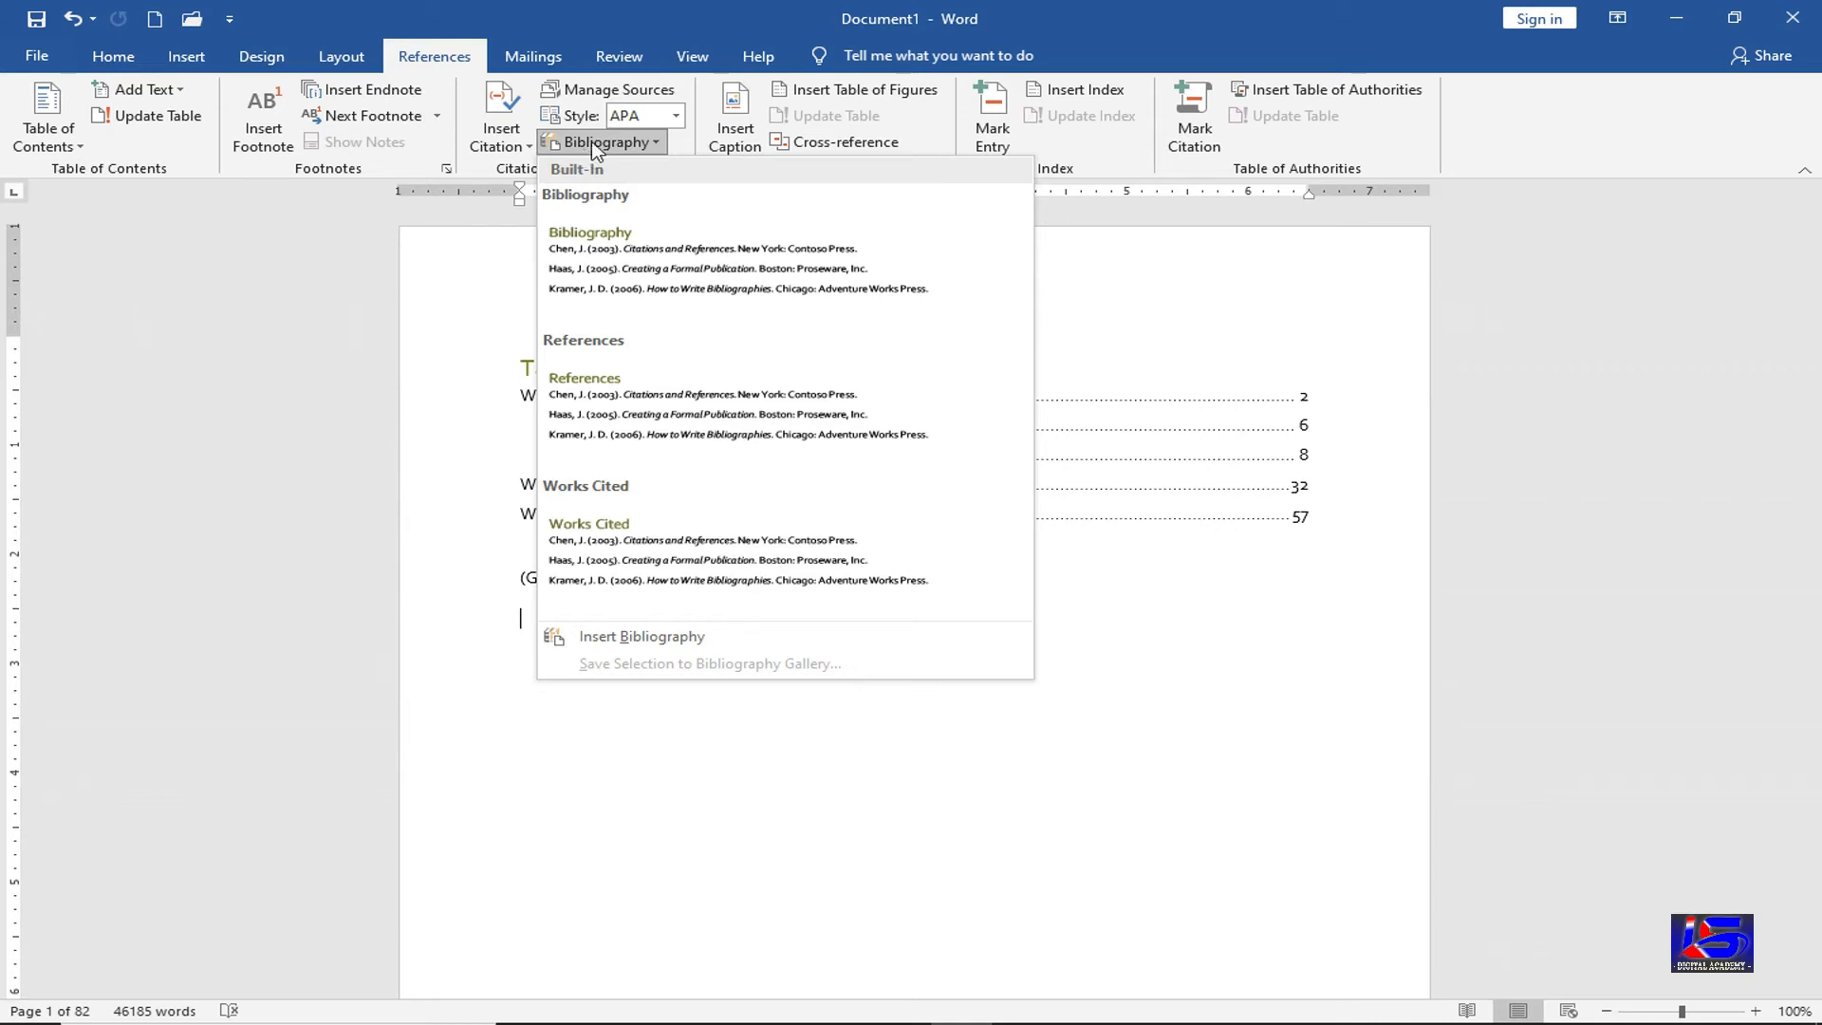
Insert the built-in Bibliography listing the cited 2021 Computer Secinece book under the citation
click(699, 262)
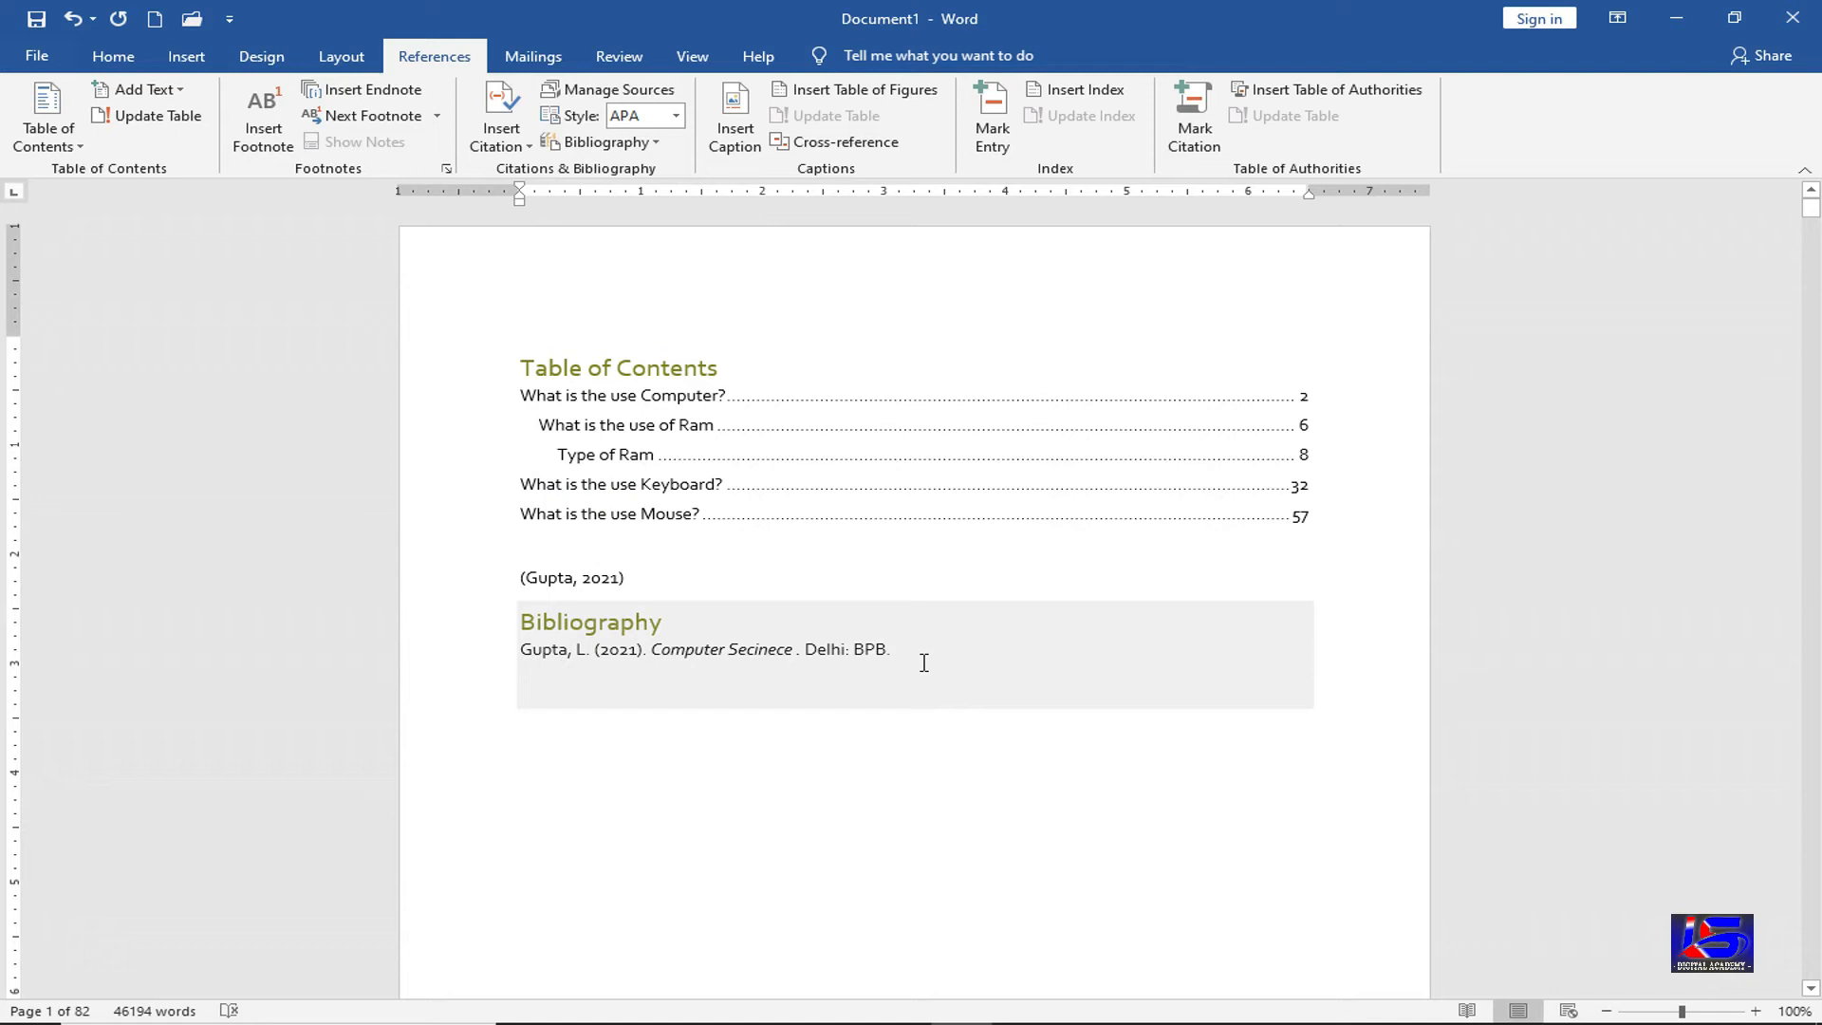
click(680, 718)
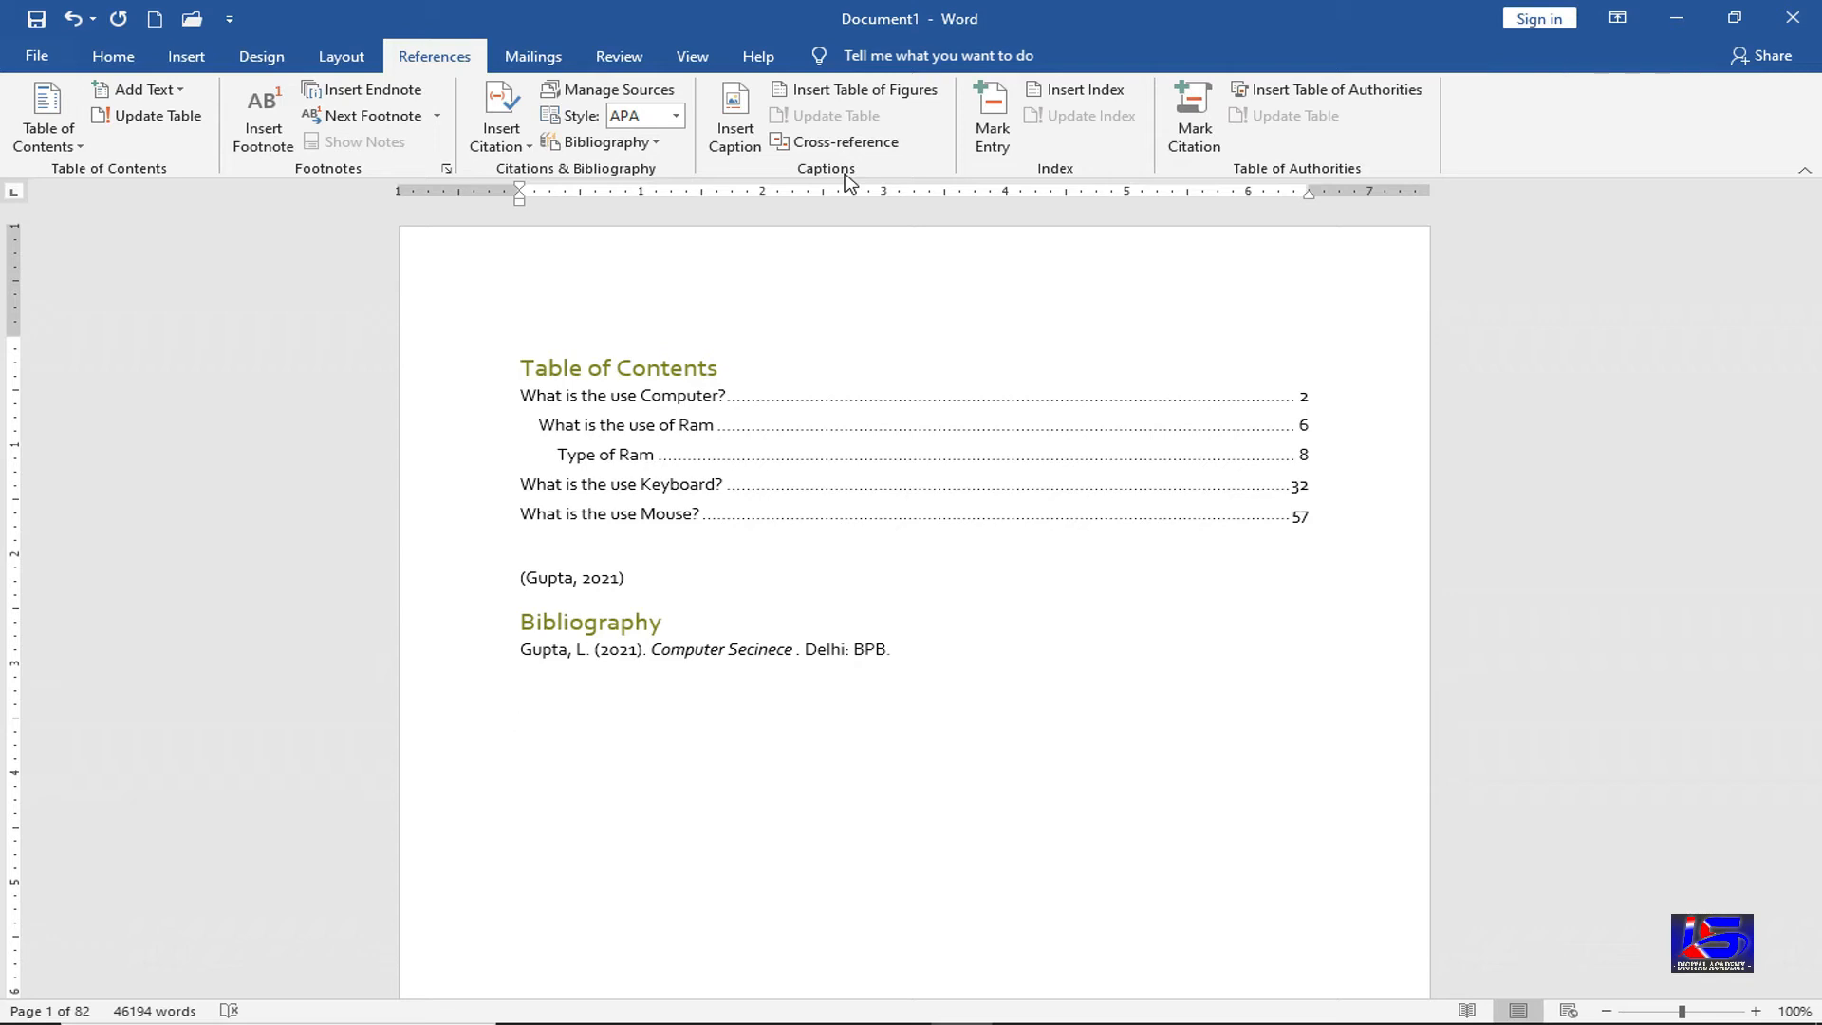
Scroll to page 4 and add blank lines after the paragraph ending in "theme."
scroll(645, 730, down, 10)
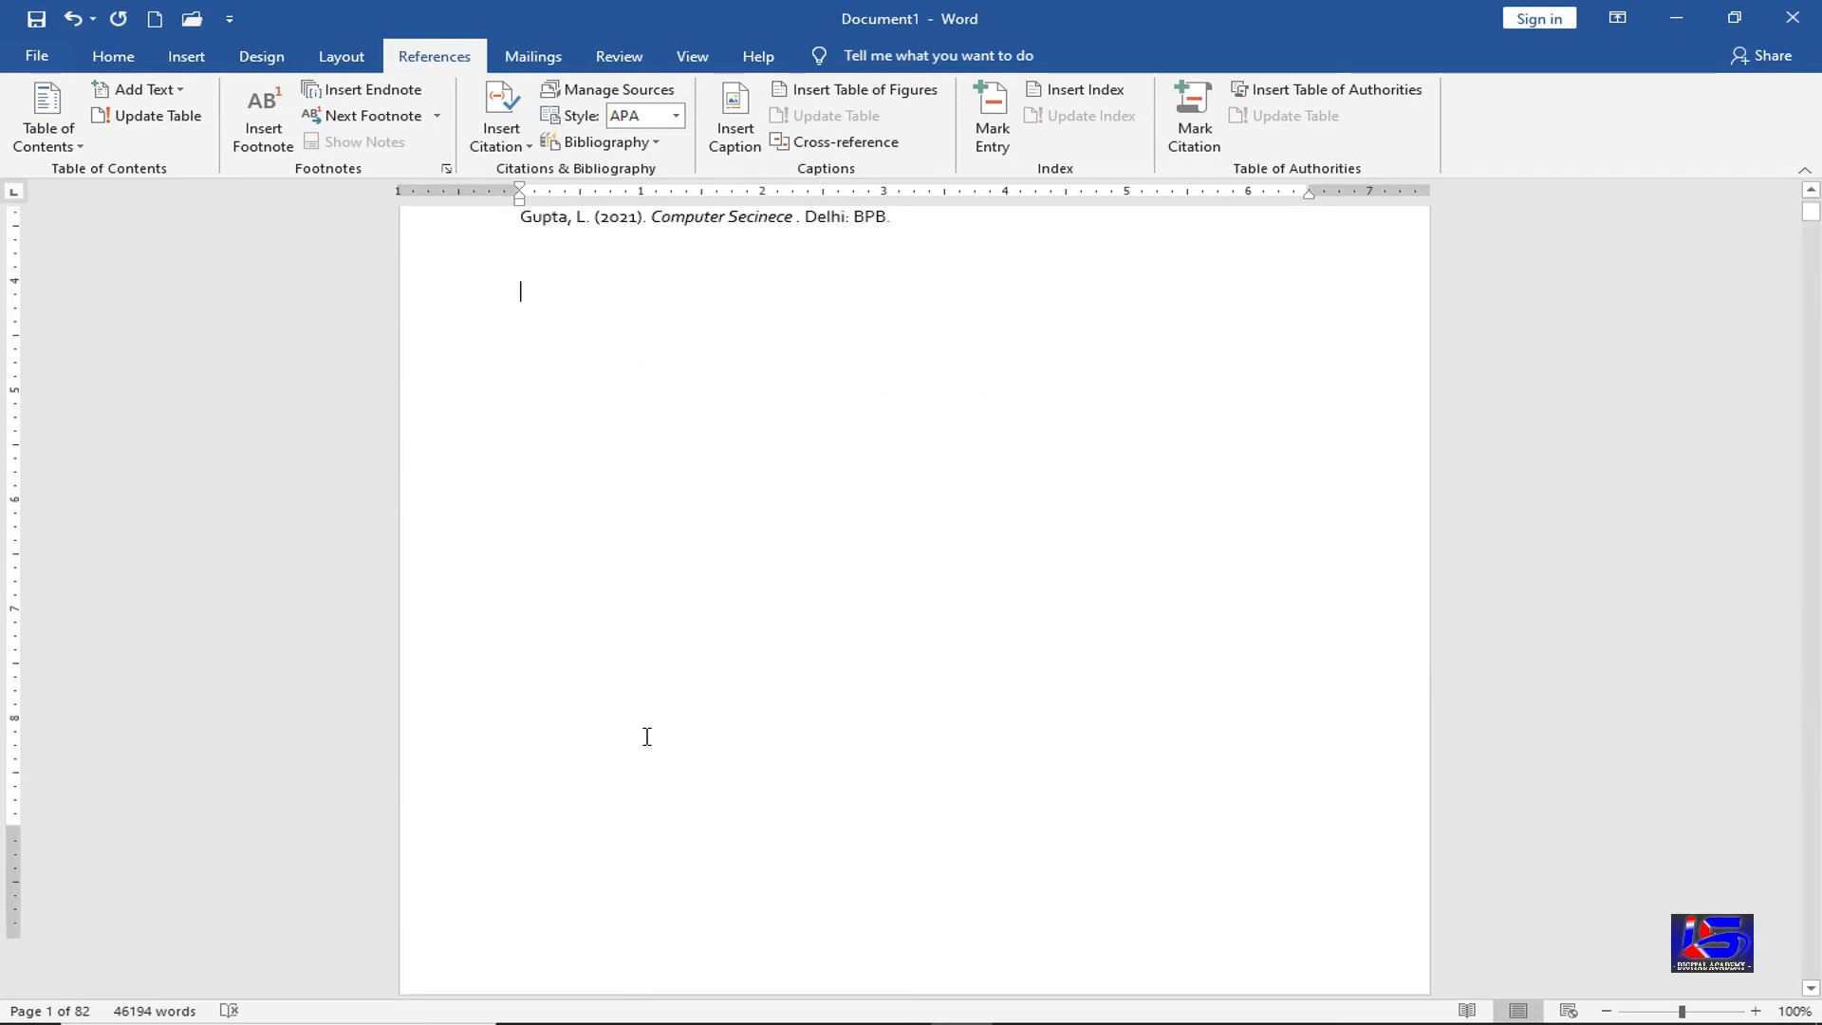
scroll(646, 738, down, 10)
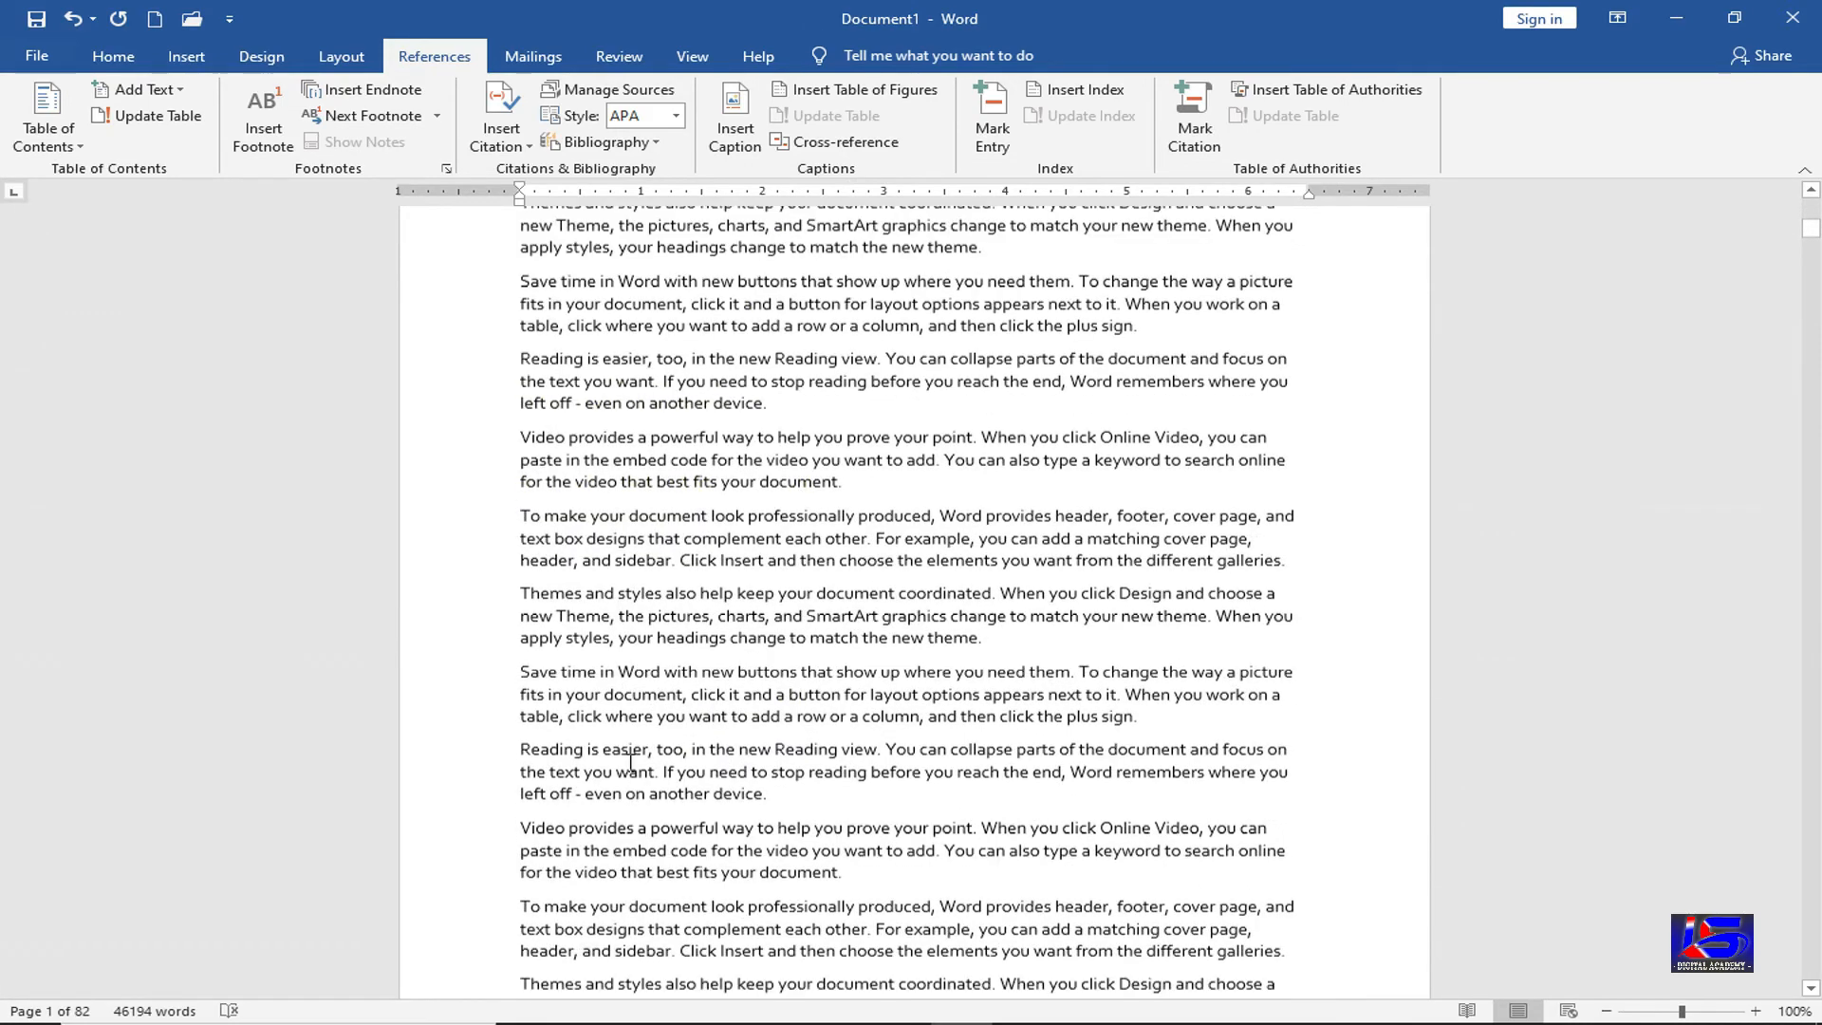
scroll(623, 777, down, 10)
click(1013, 461)
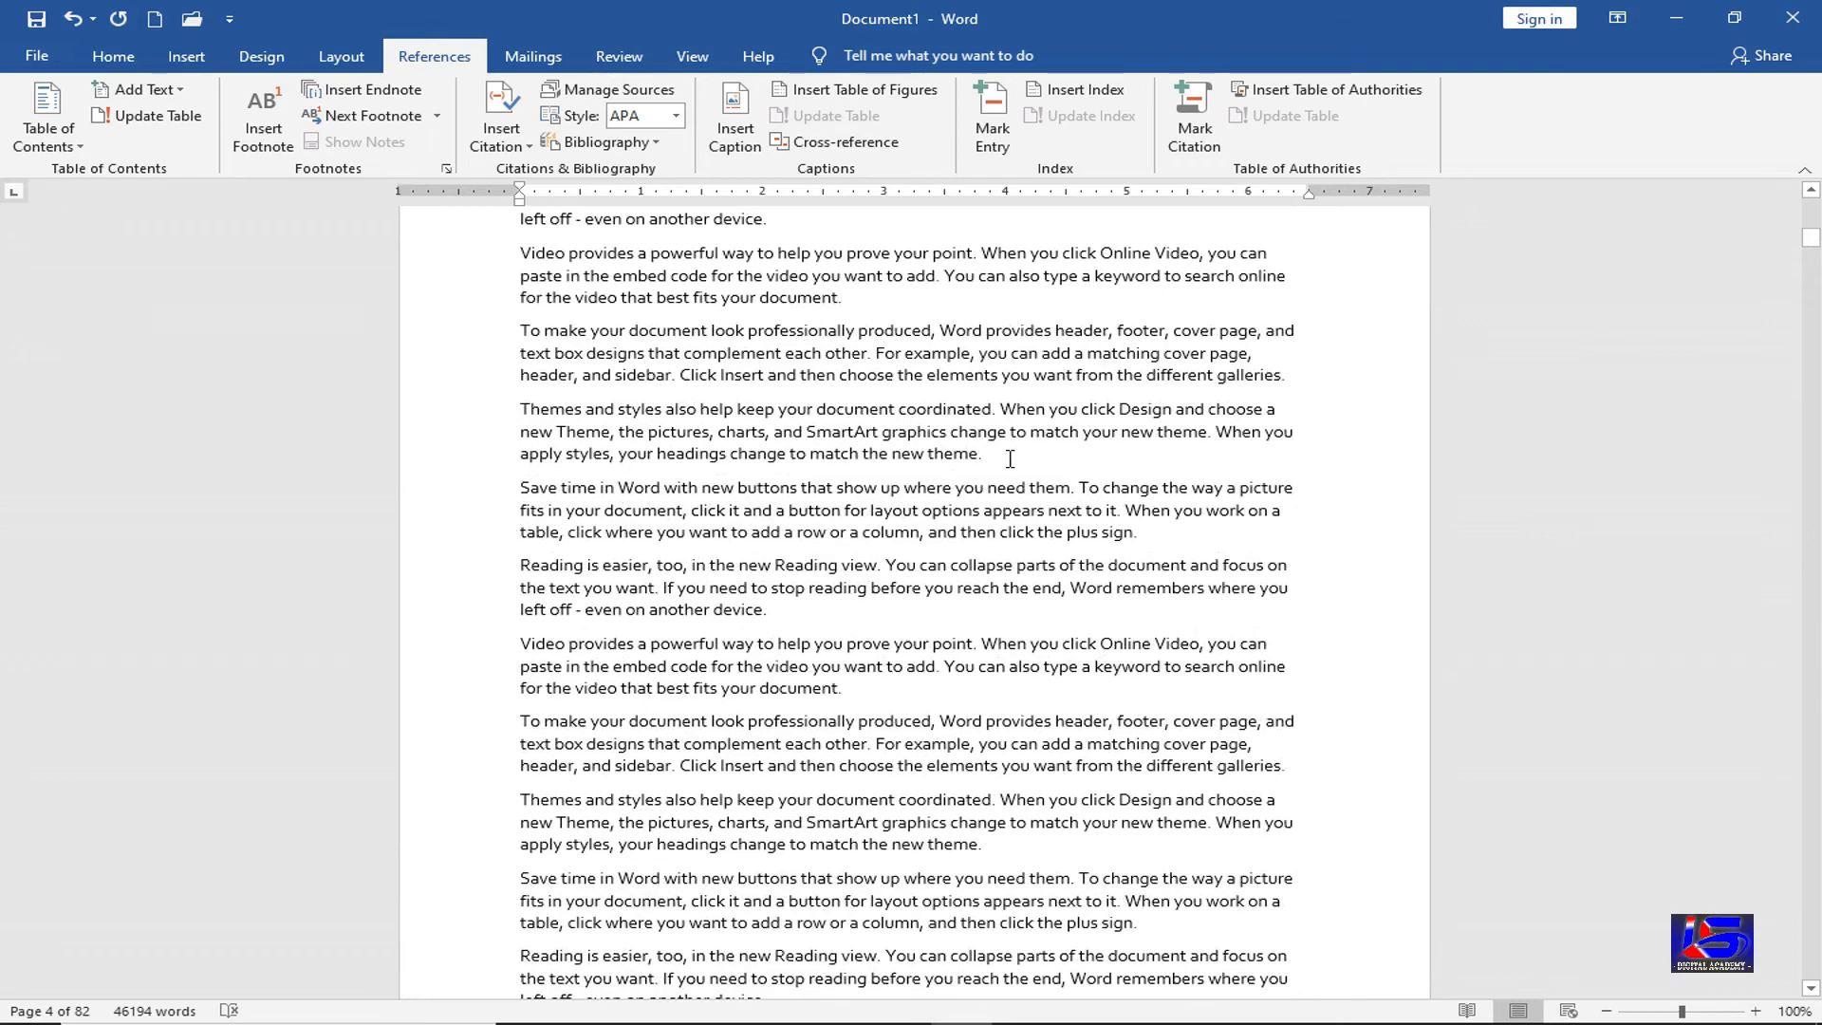
key(Return)
key(Return)
key(Return)
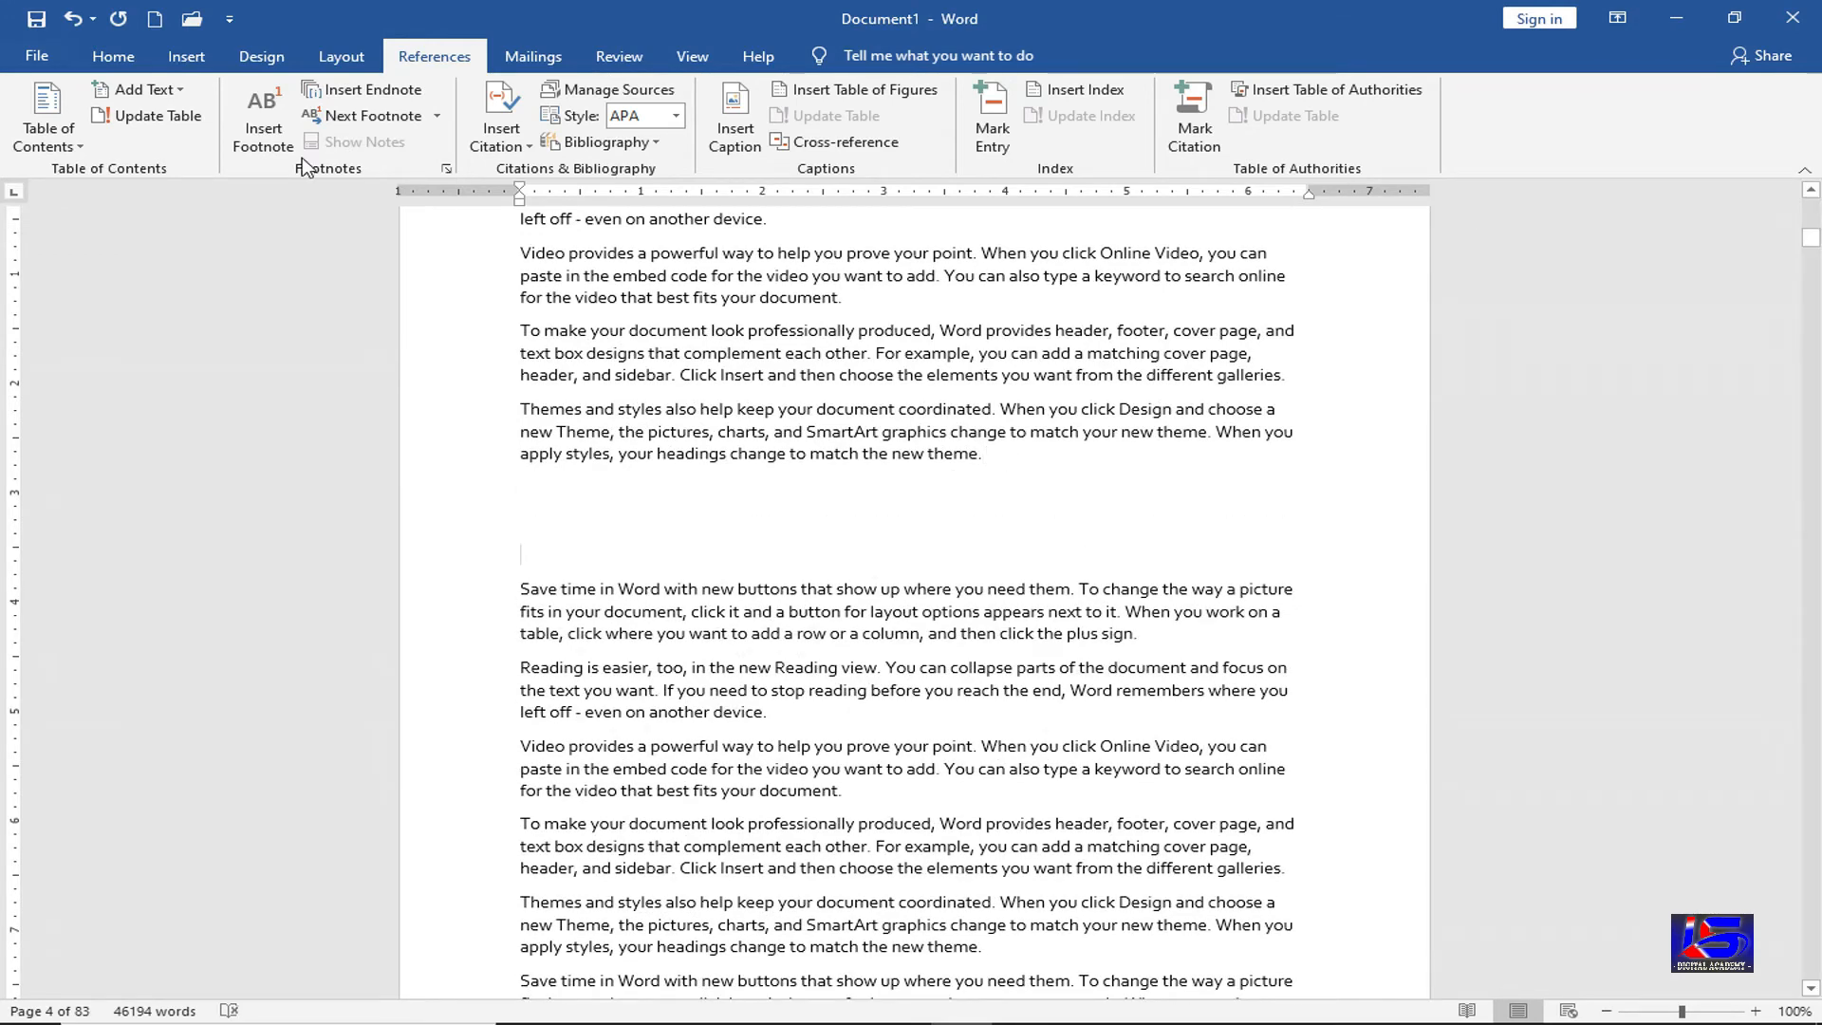
click(183, 59)
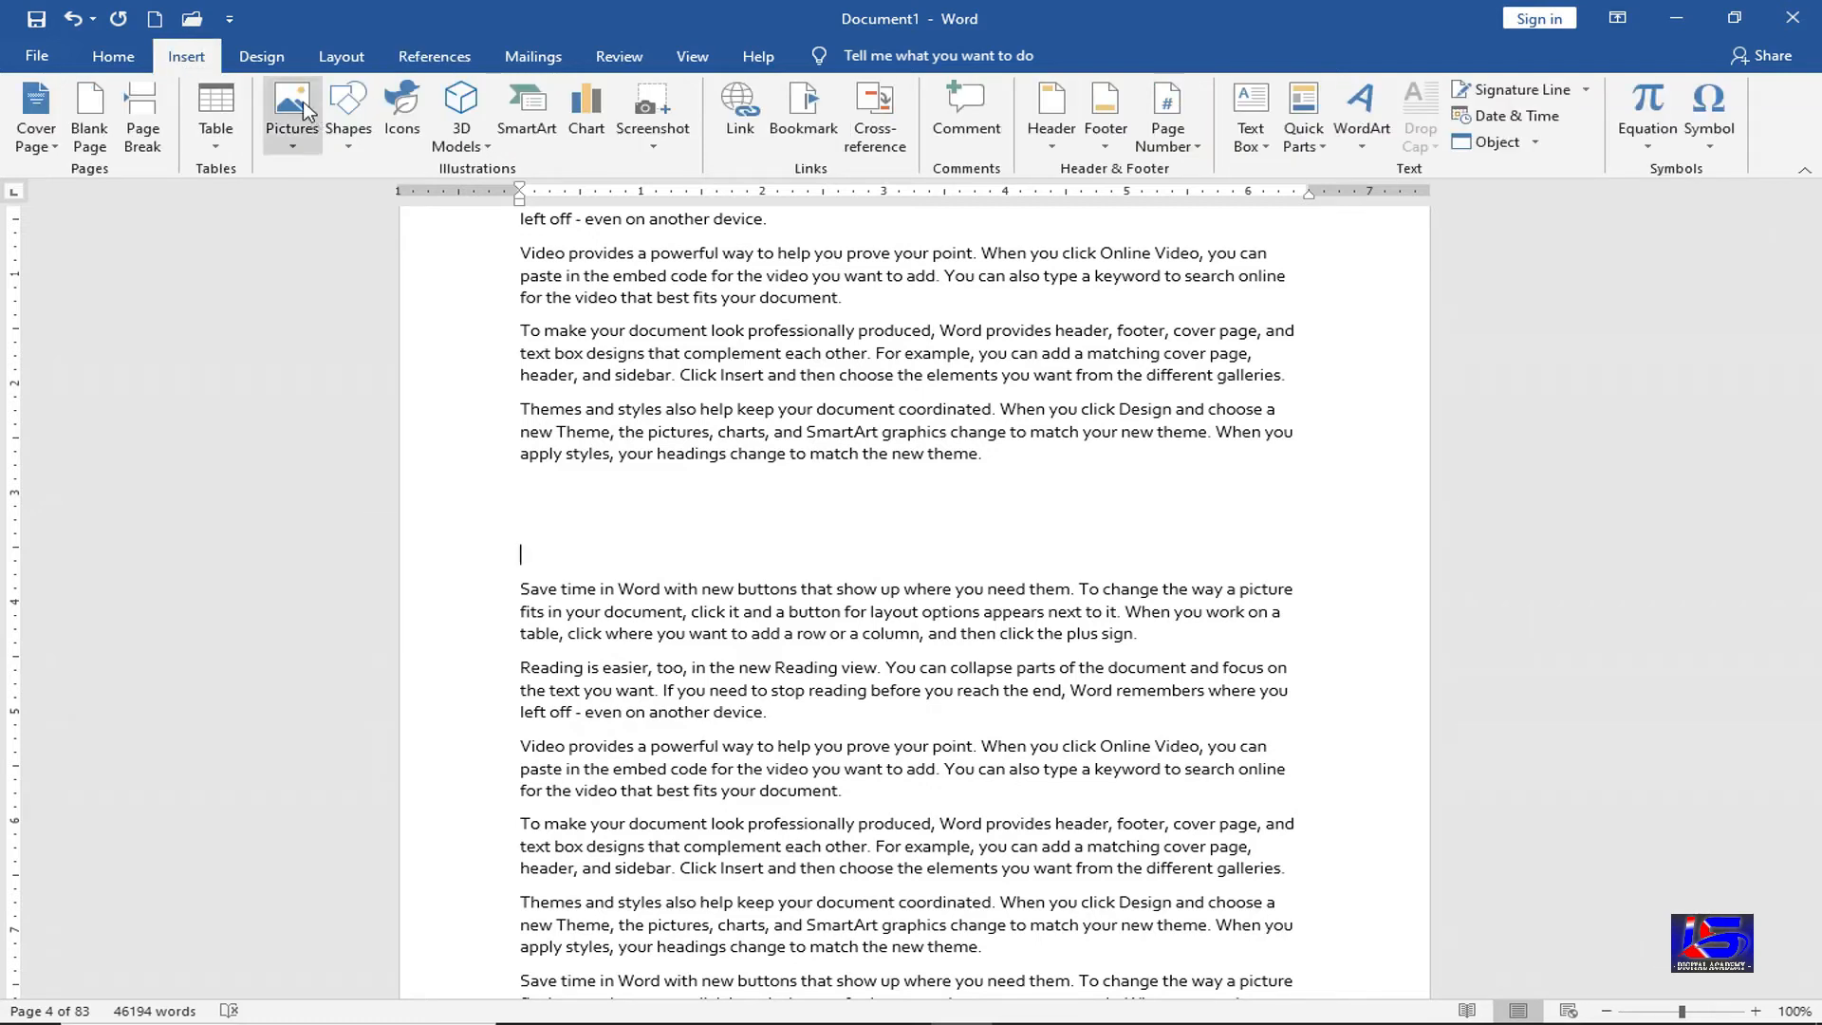
Insert the tea-cup clipart from New Volume (G:) > Wallpaper > Tea Cup
click(304, 111)
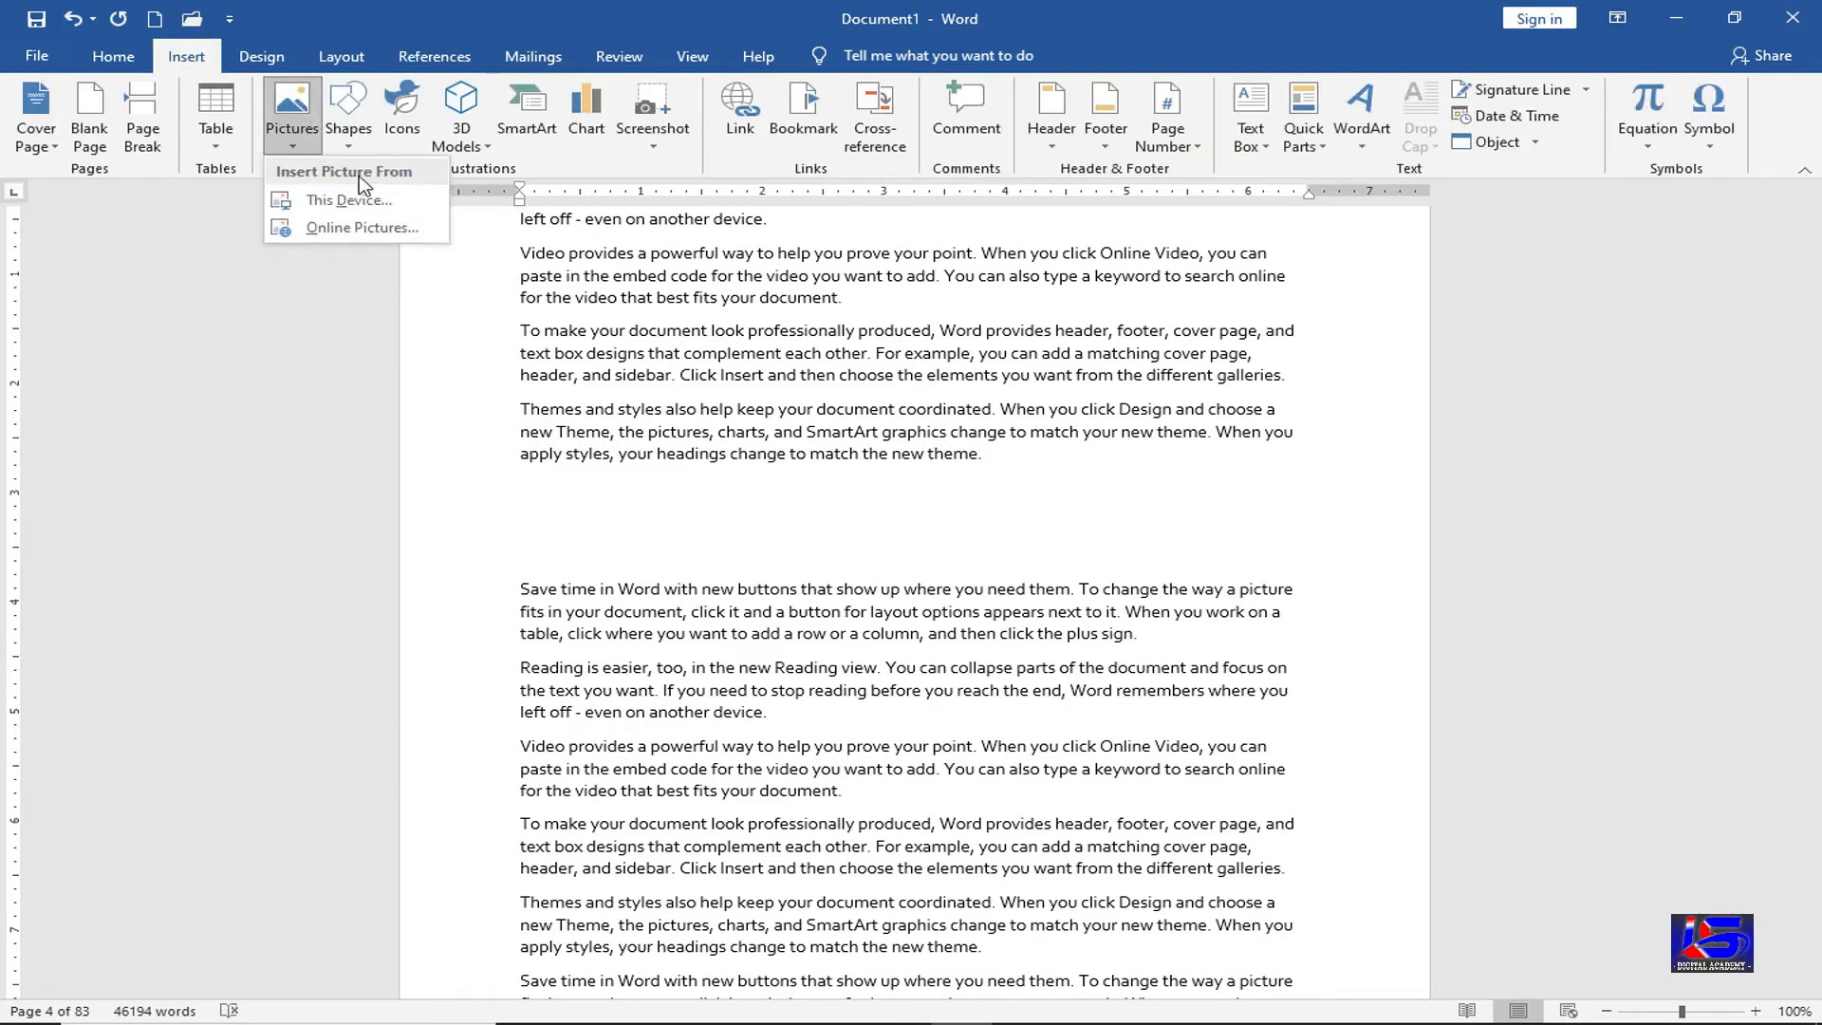
click(384, 204)
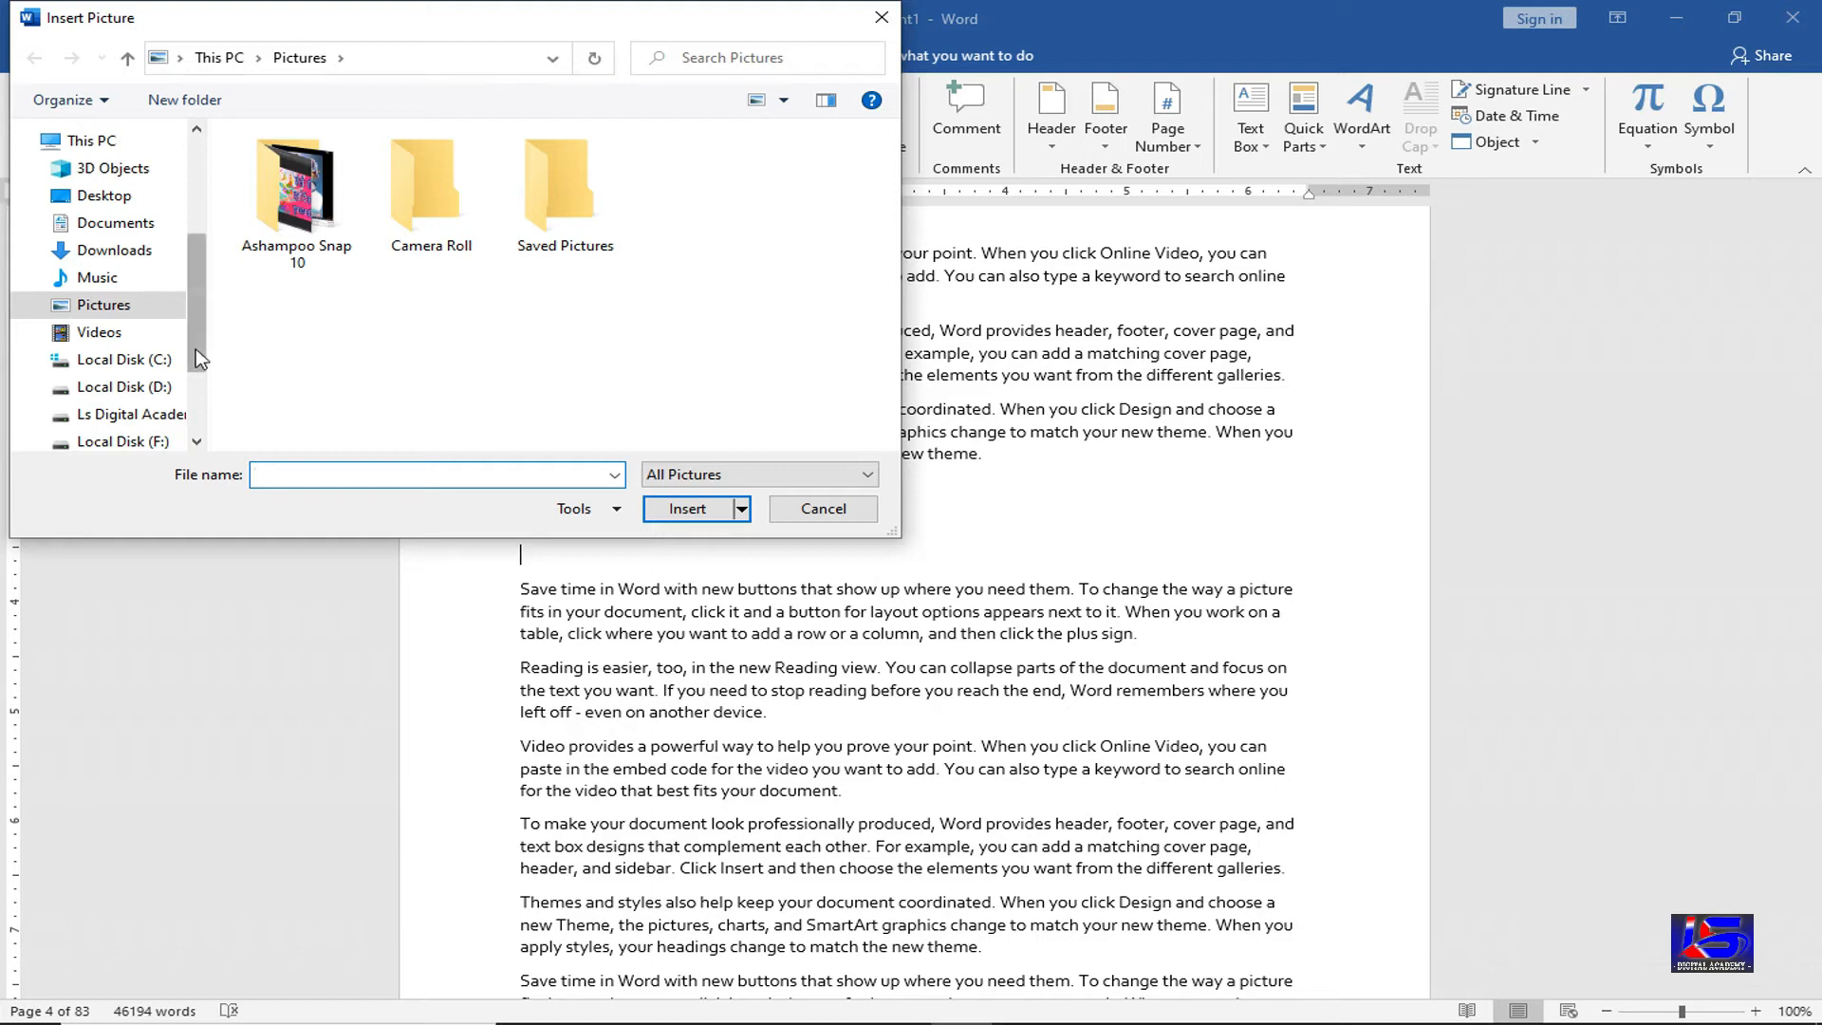
drag(195, 351, 193, 366)
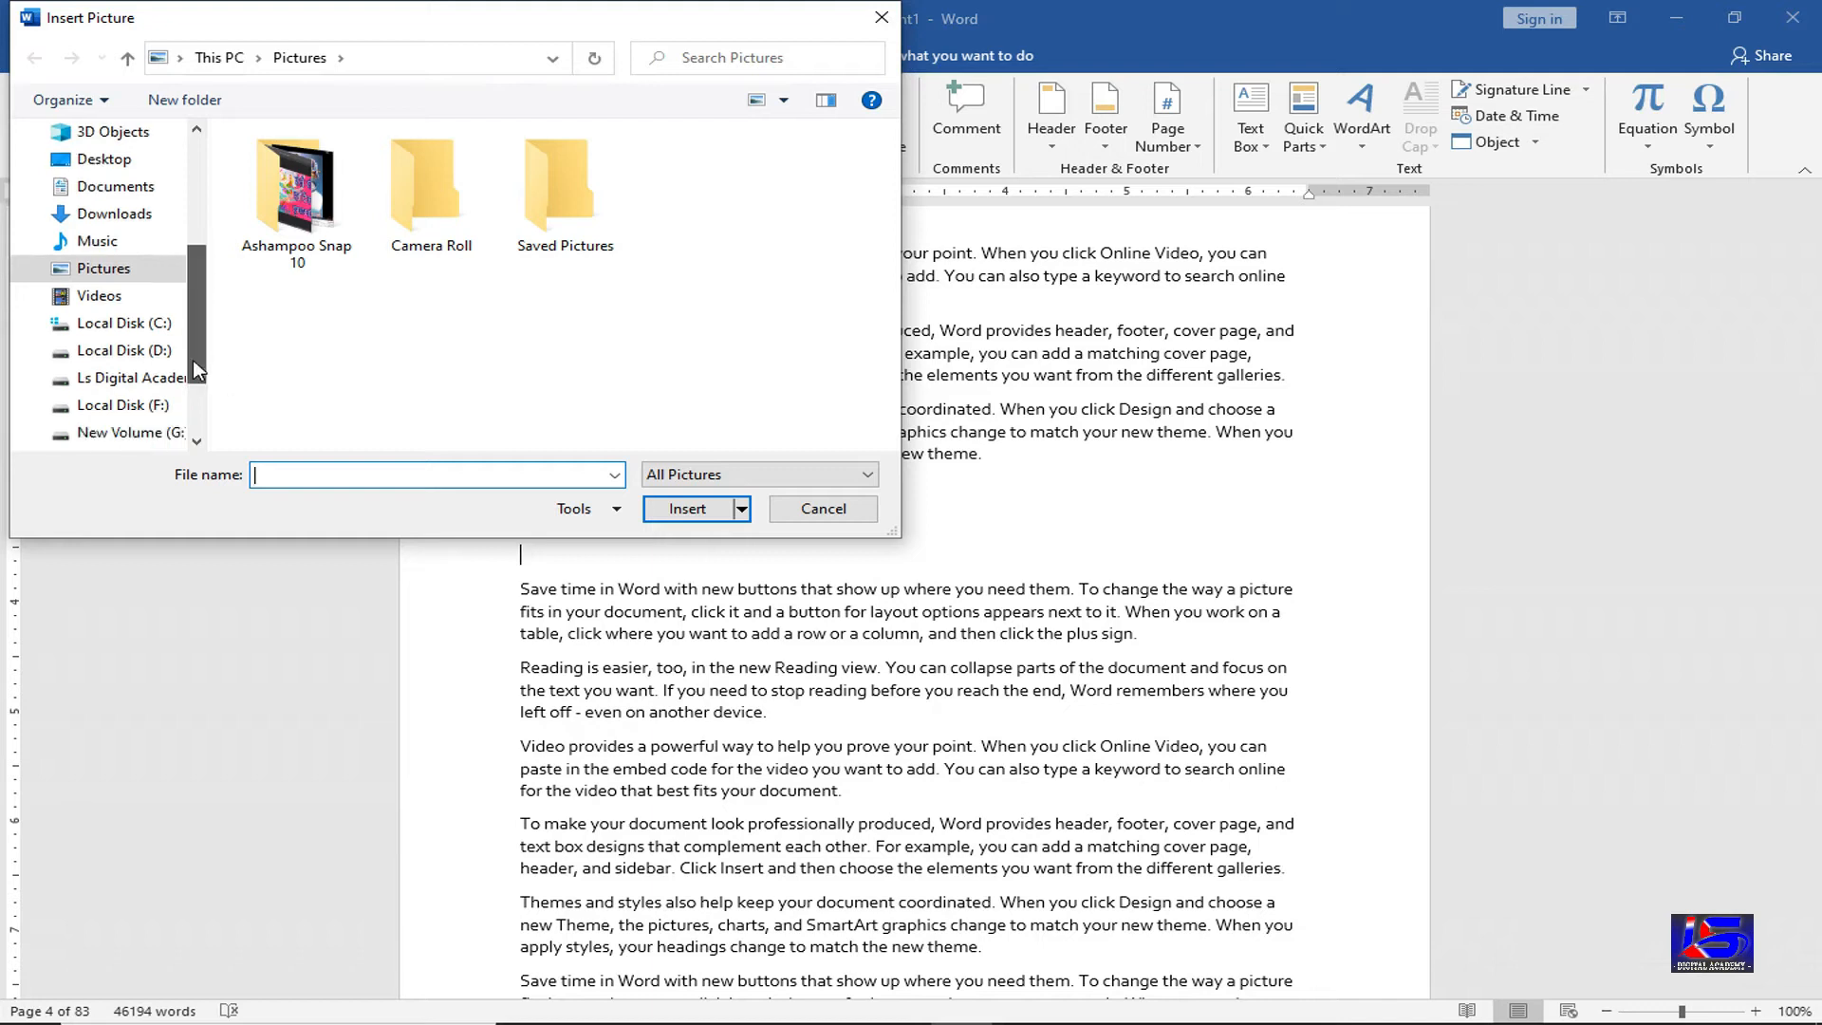
click(161, 432)
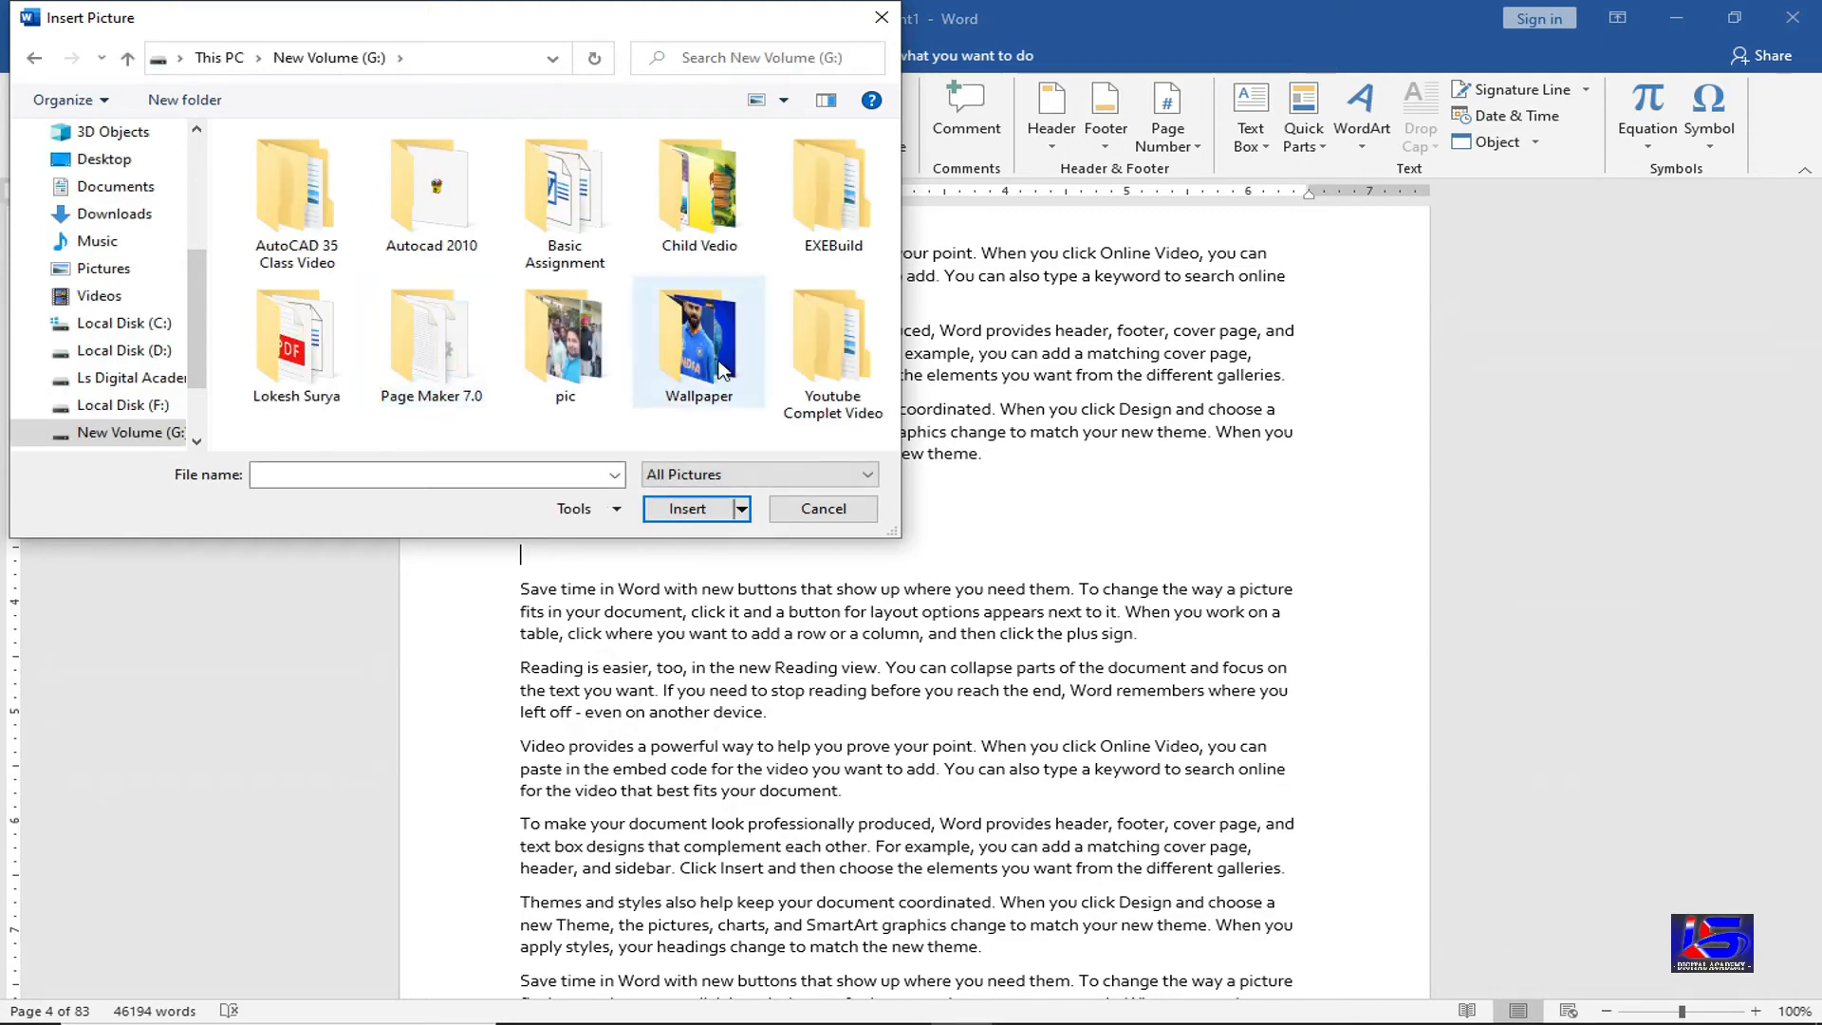
double_click(717, 366)
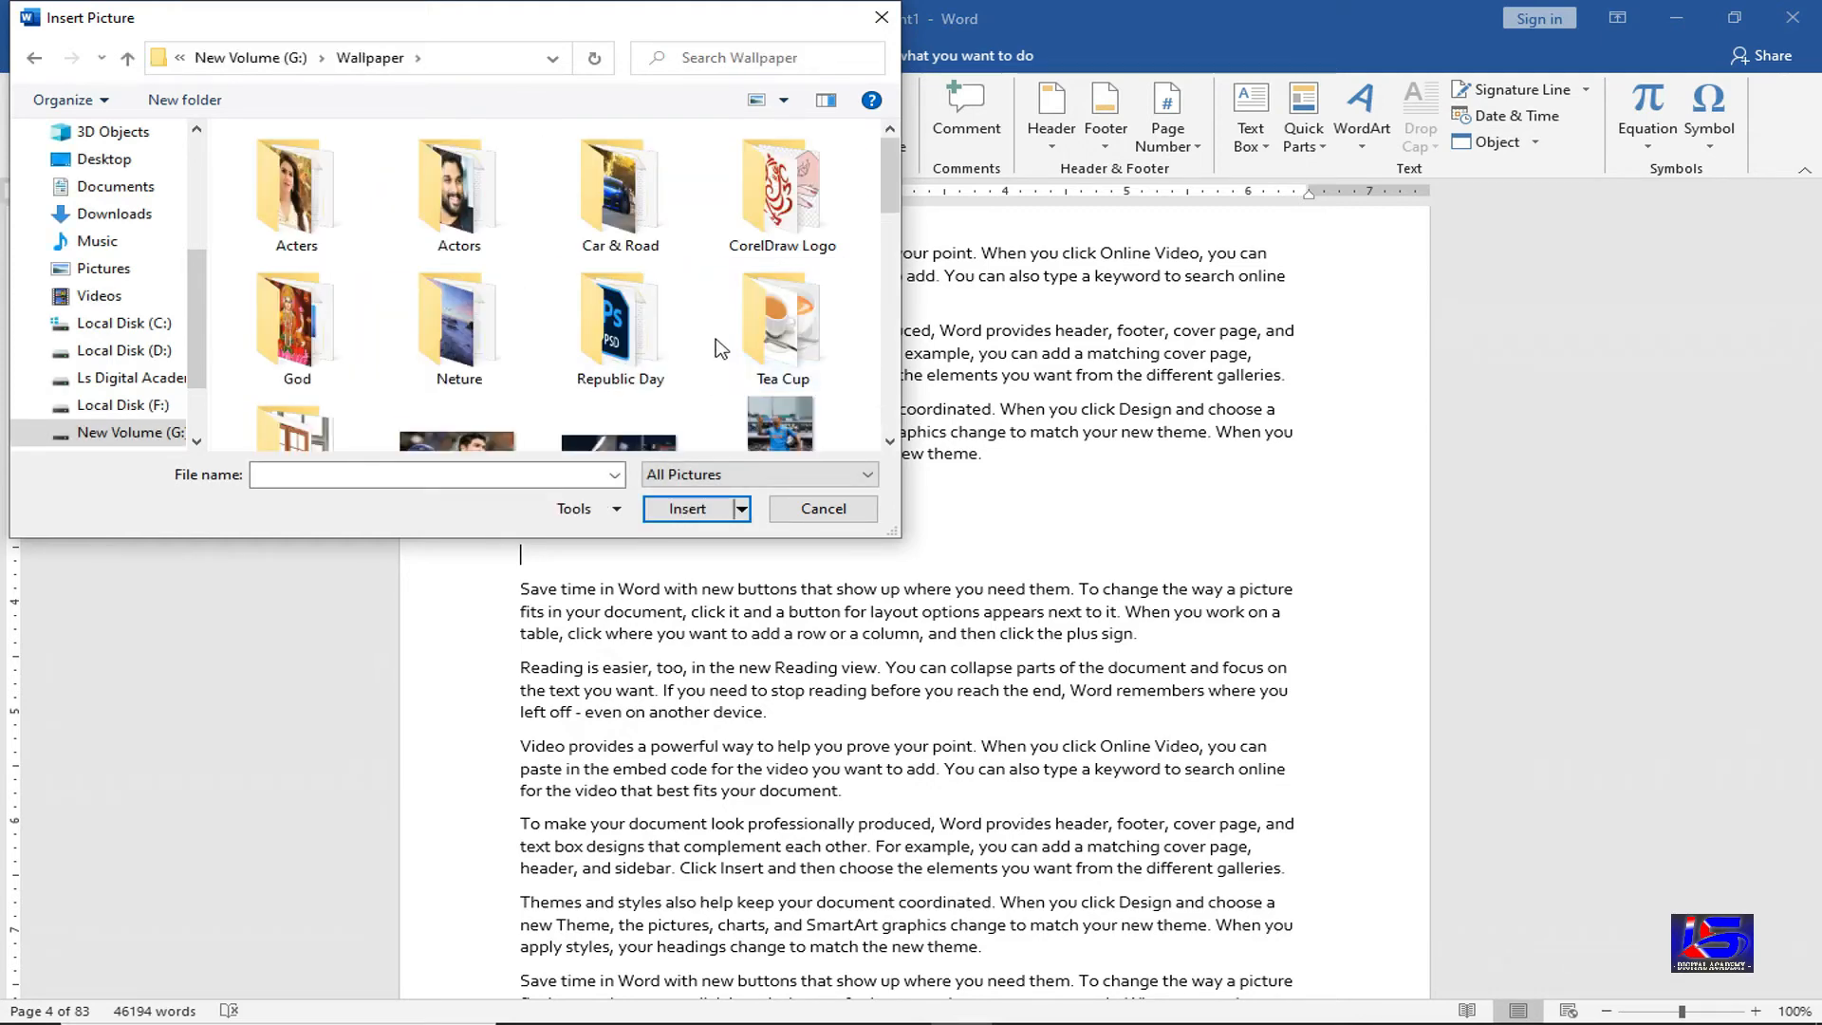
double_click(746, 337)
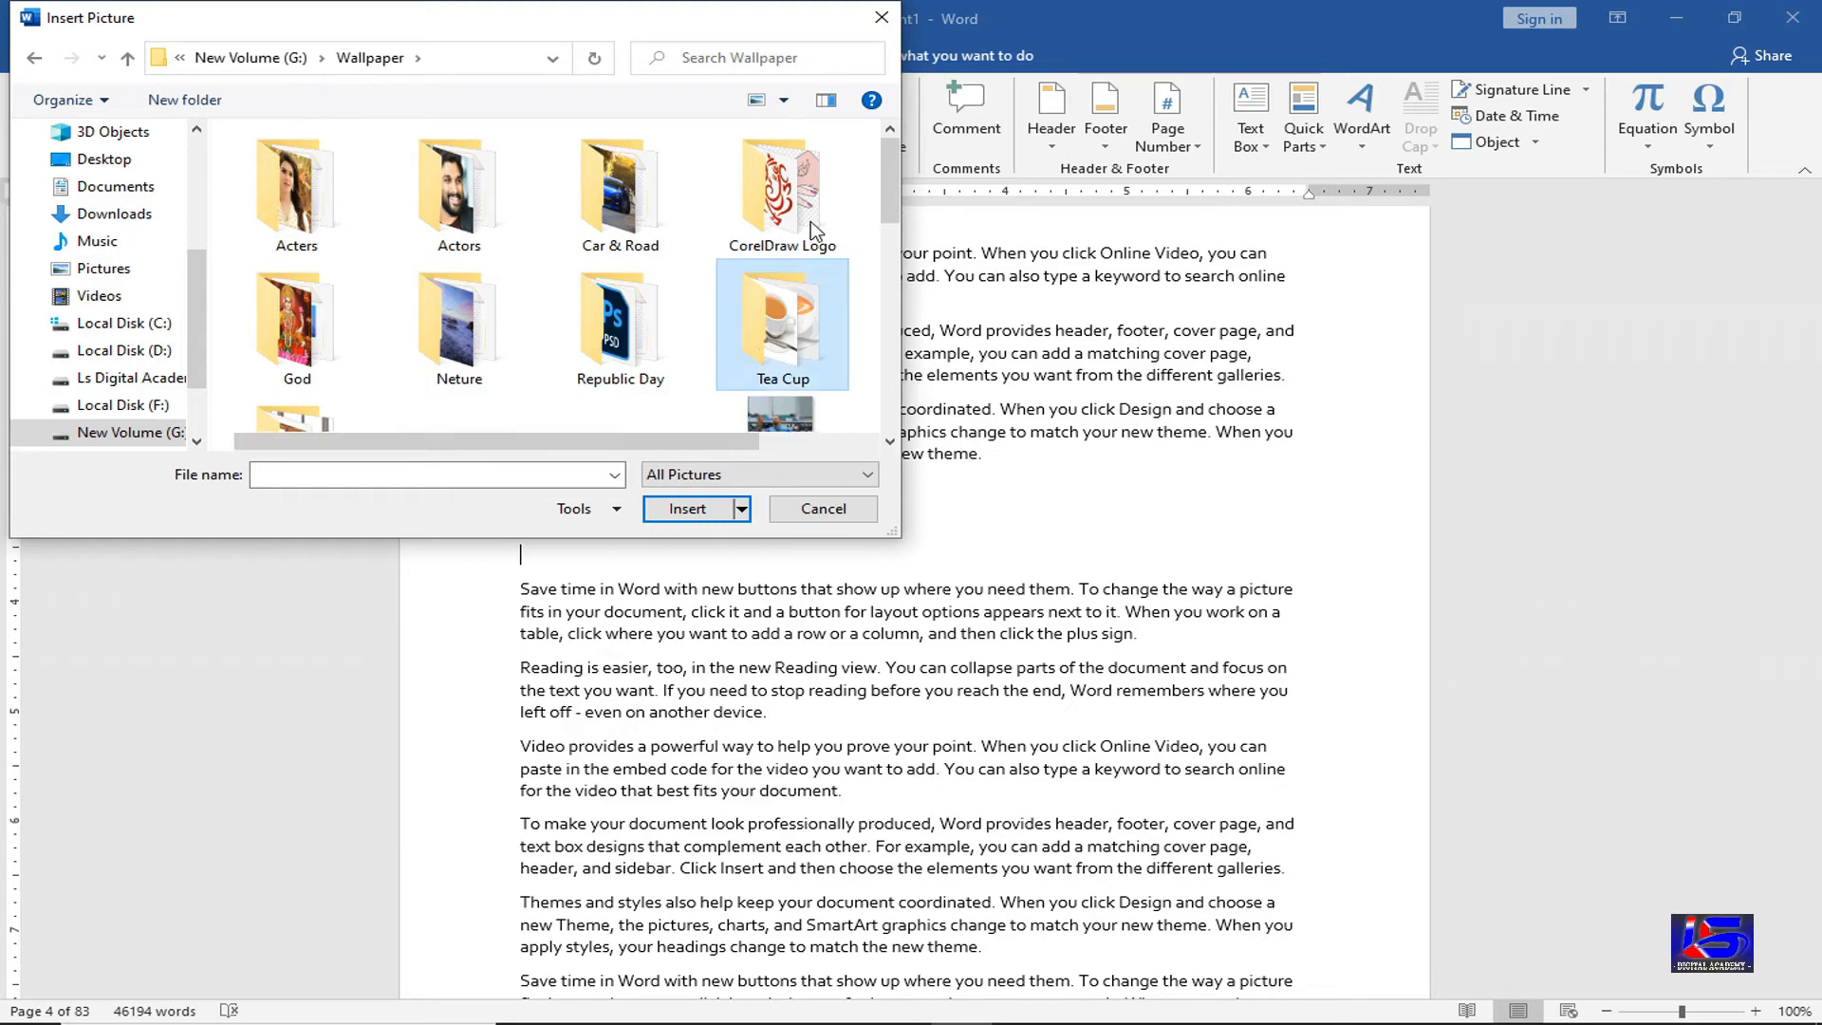
double_click(650, 226)
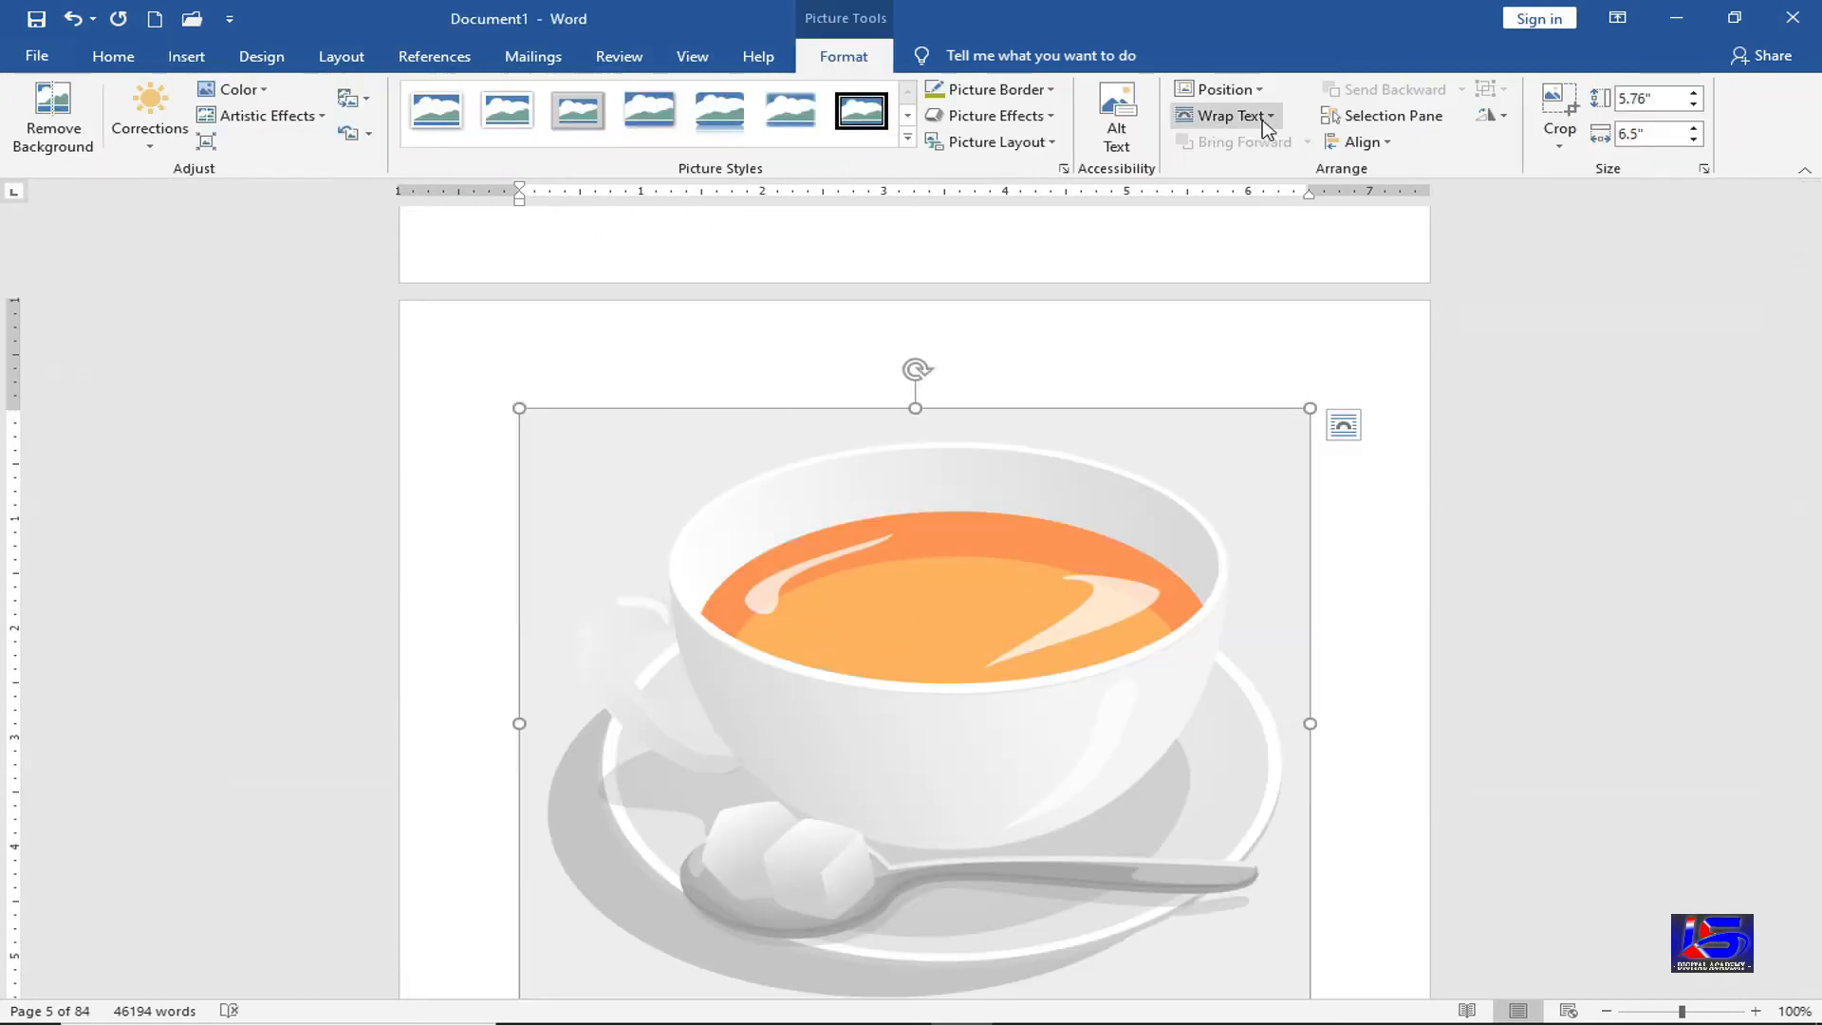
Set the tea-cup picture to In Front of Text and shrink it to about 2.98" by 3.37"
click(1262, 119)
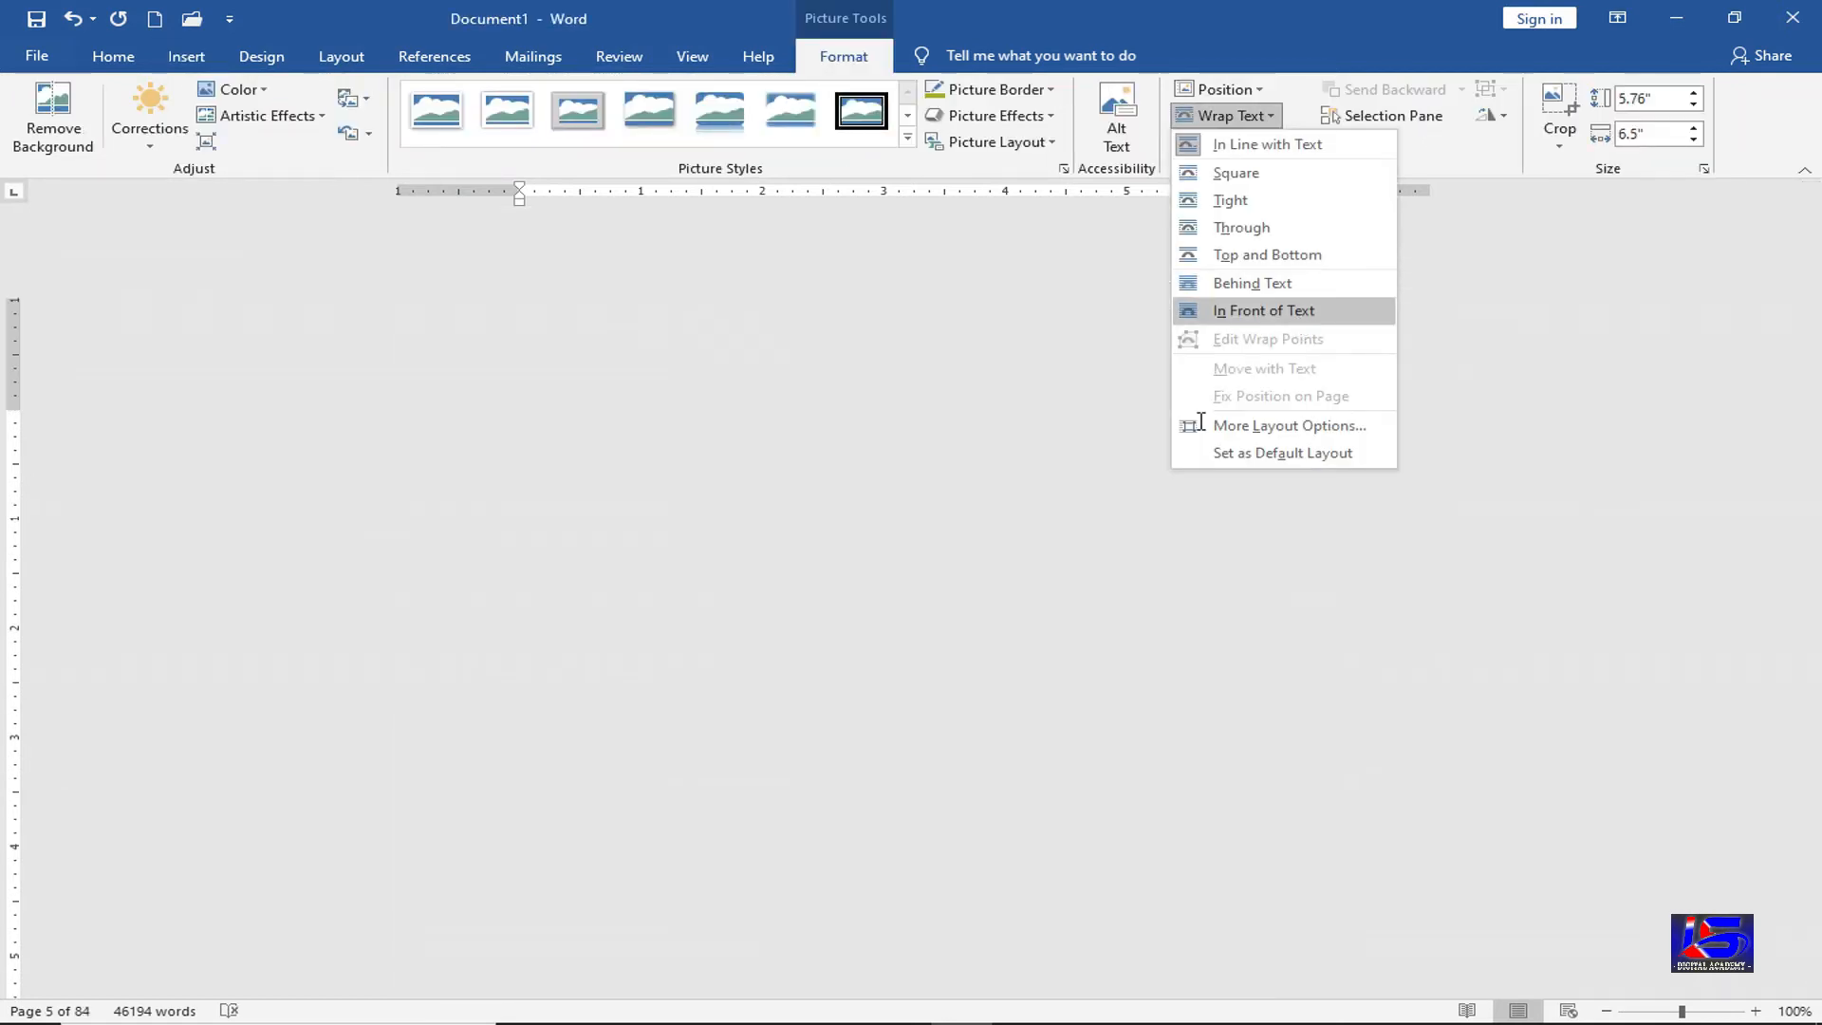
scroll(1107, 436, up, 3)
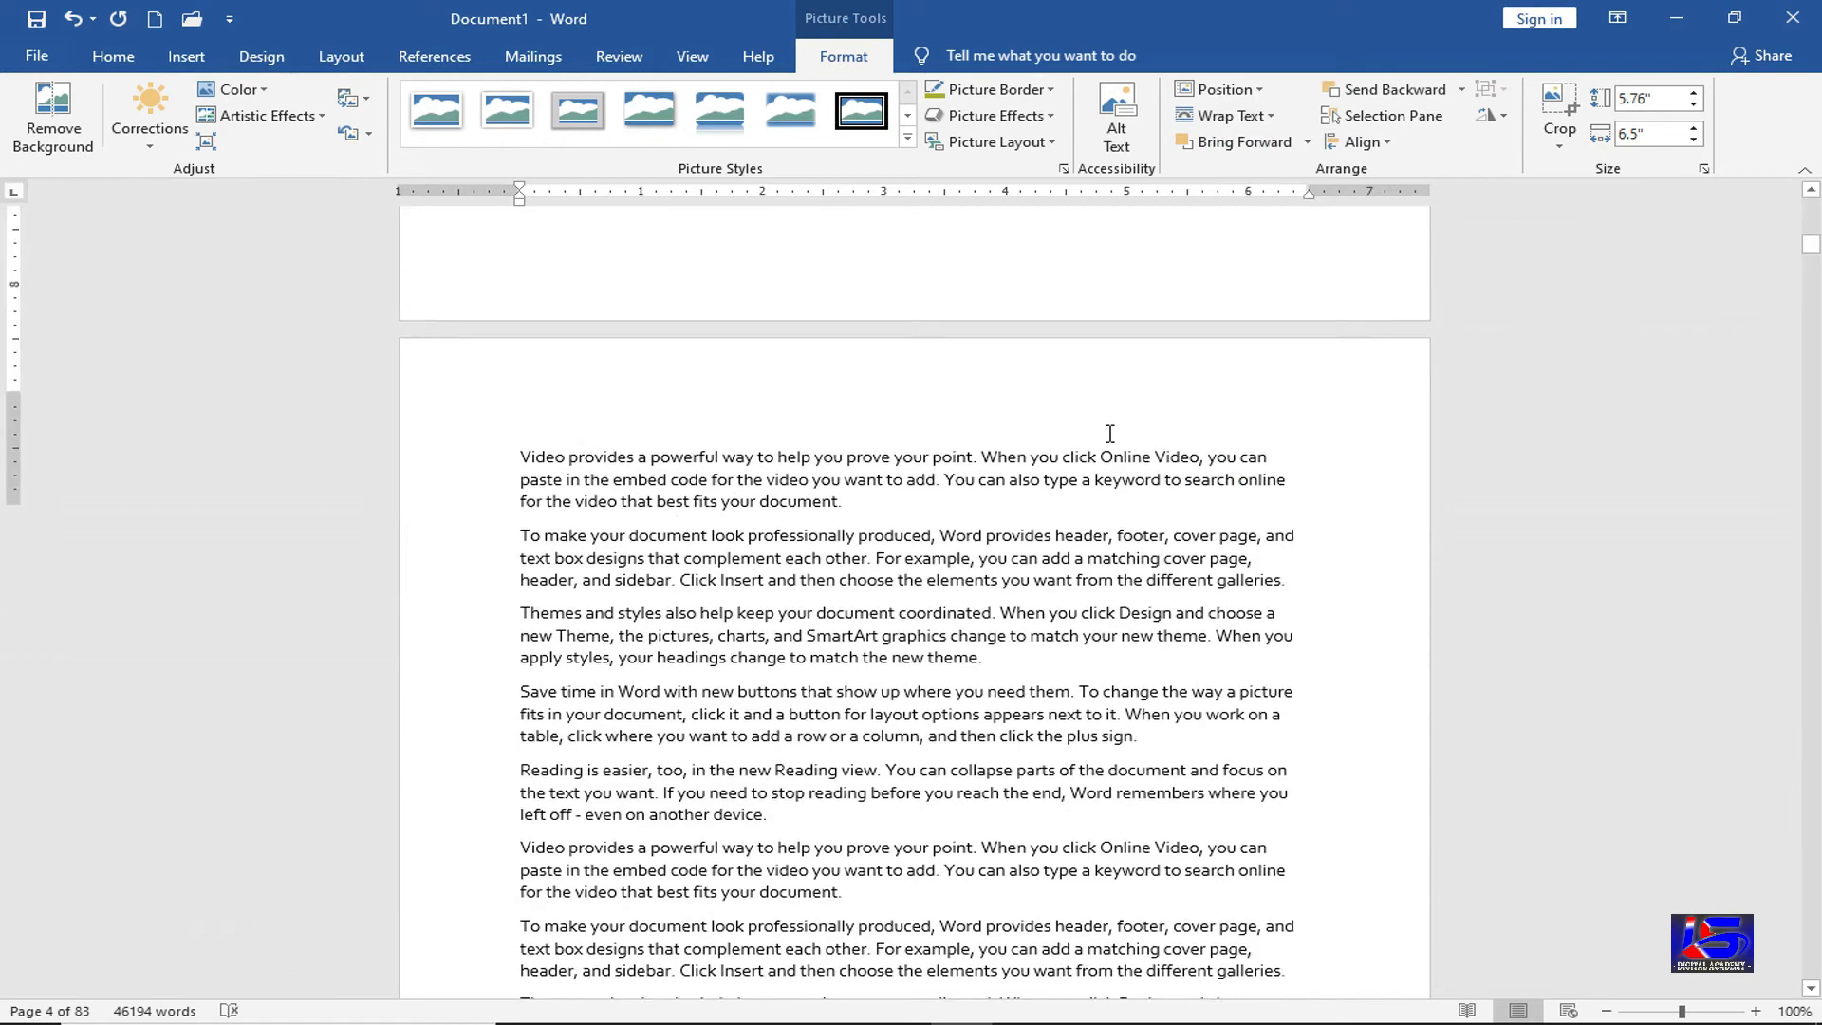
scroll(1107, 462, up, 6)
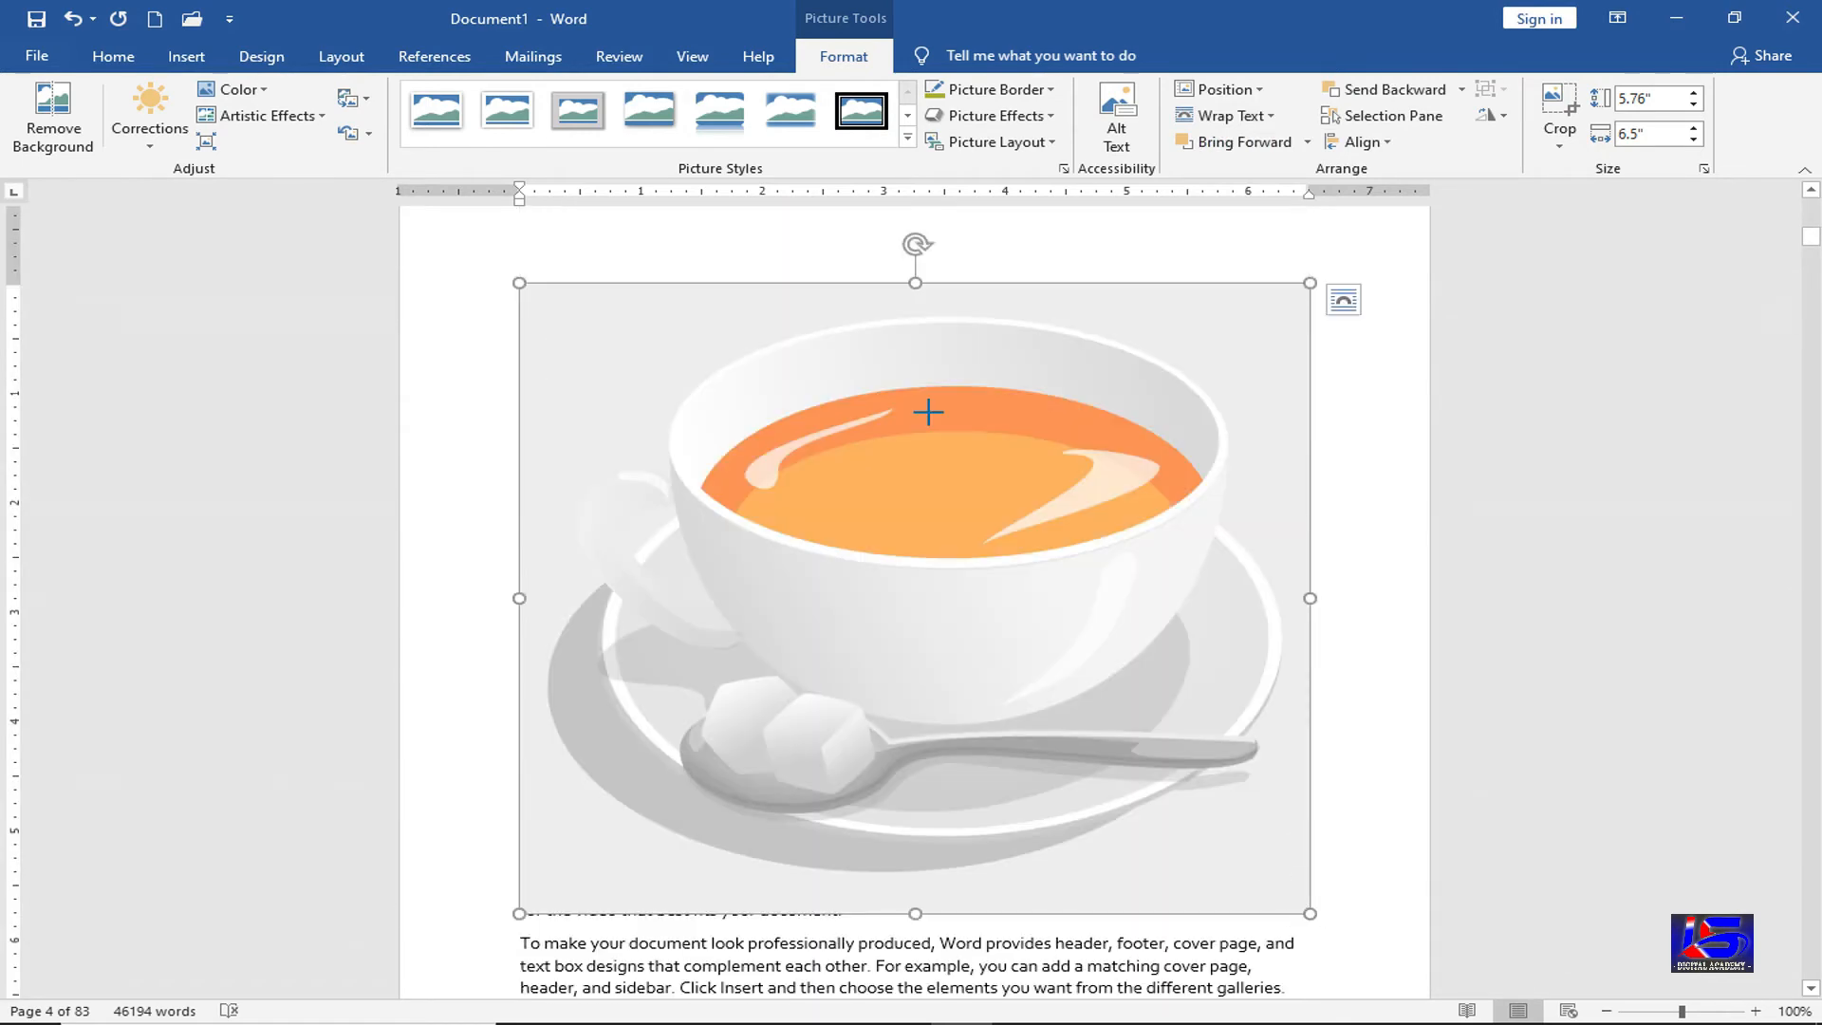
drag(928, 412, 929, 413)
scroll(885, 506, up, 3)
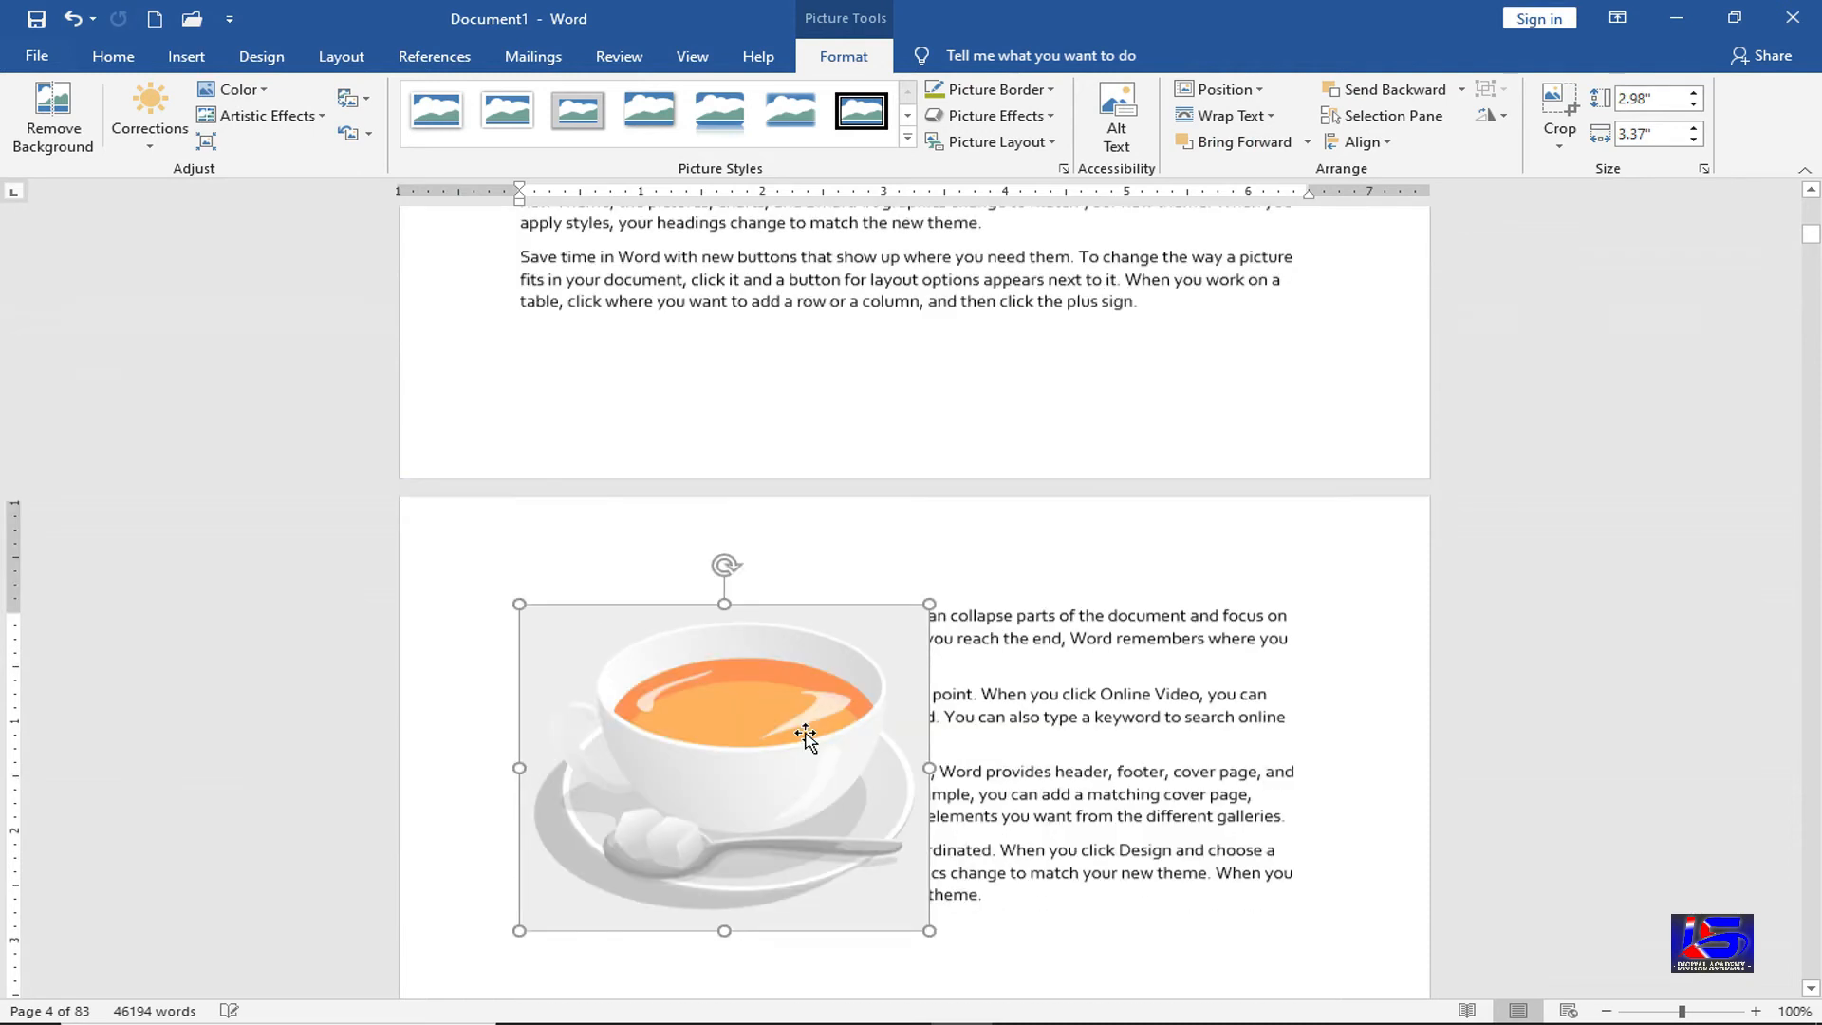
scroll(826, 675, down, 2)
drag(825, 674, 912, 750)
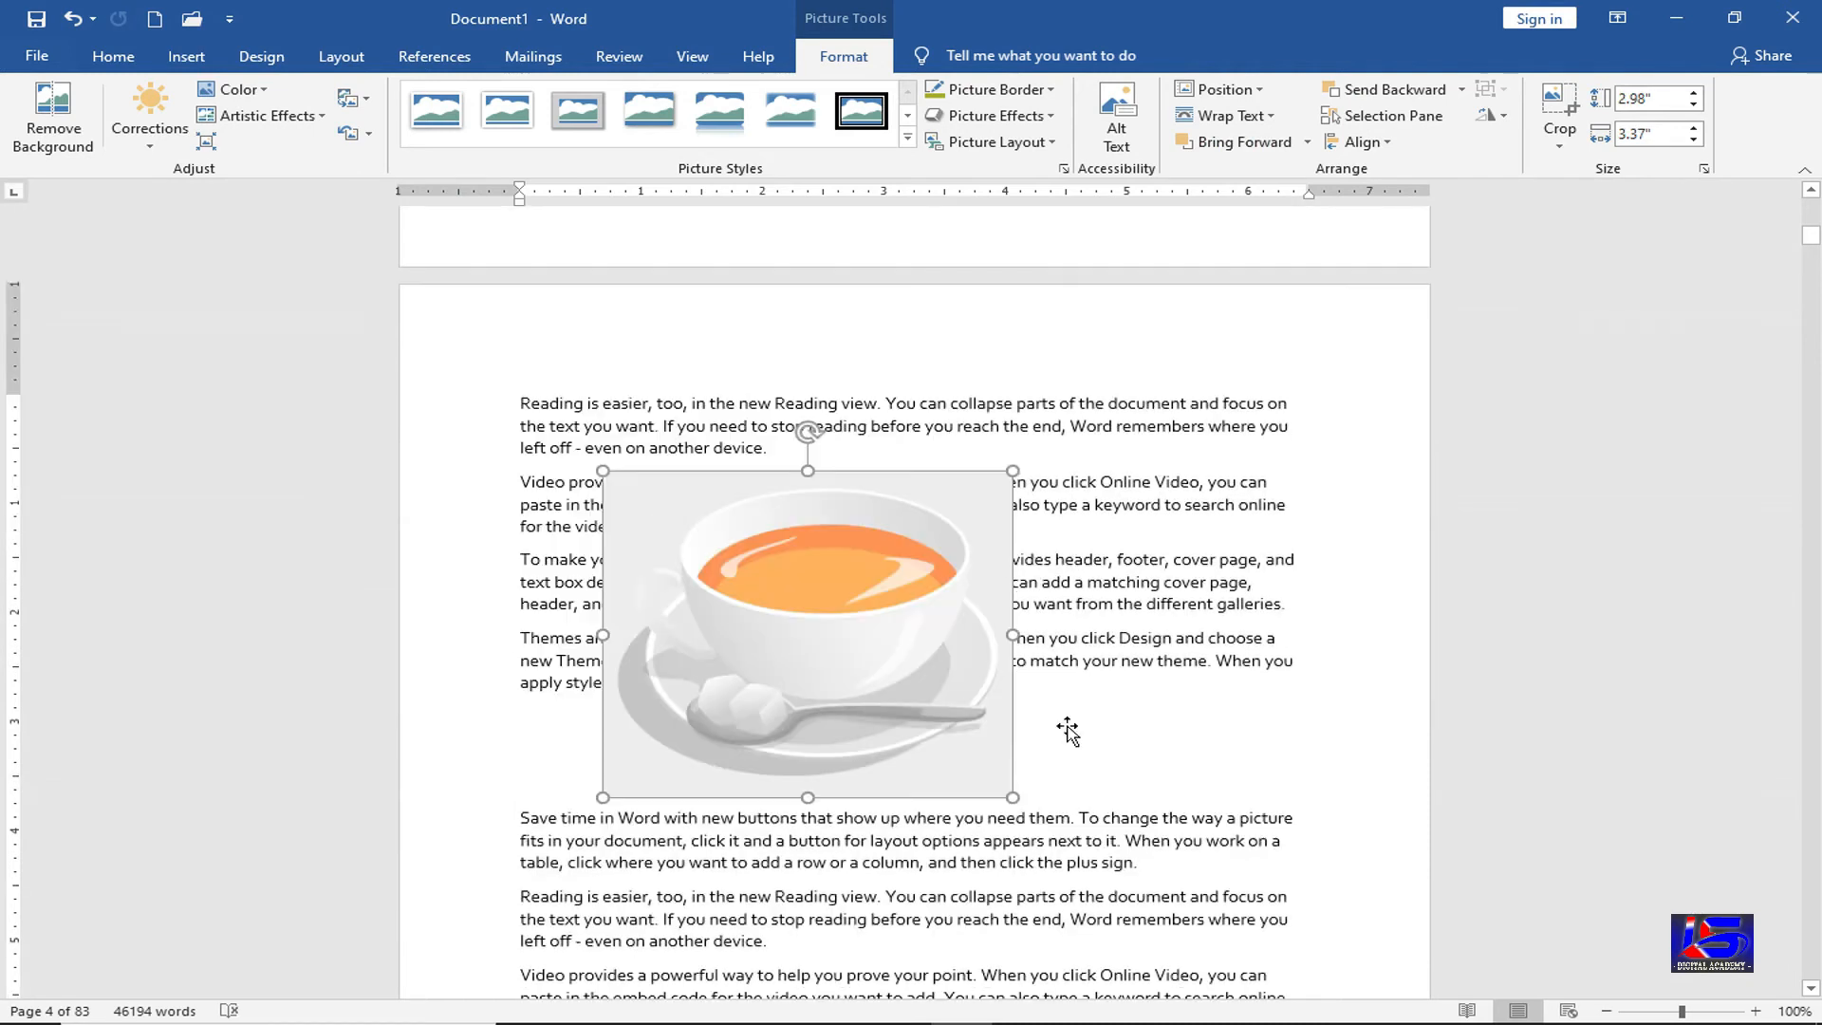
Add a blank line and move the picture between the themes and Save-time paragraphs
click(1323, 673)
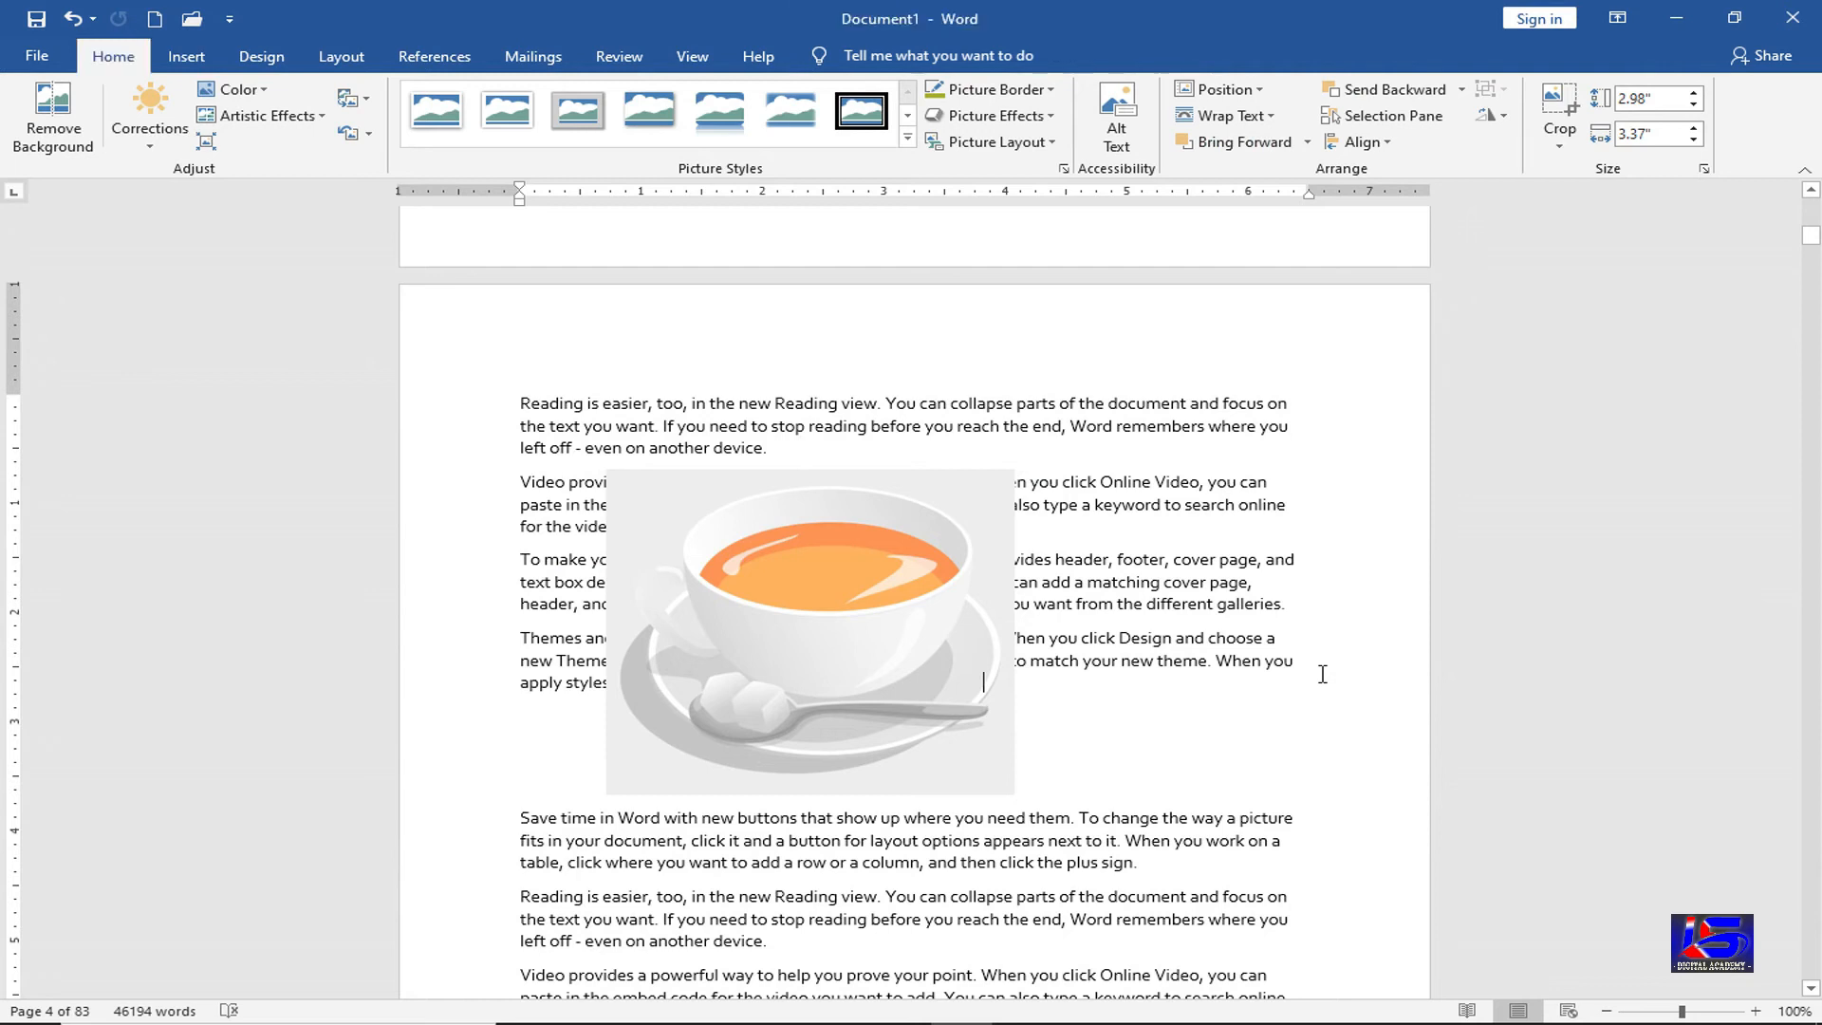
key(Return)
key(Return)
key(Return)
key(Return)
key(Return)
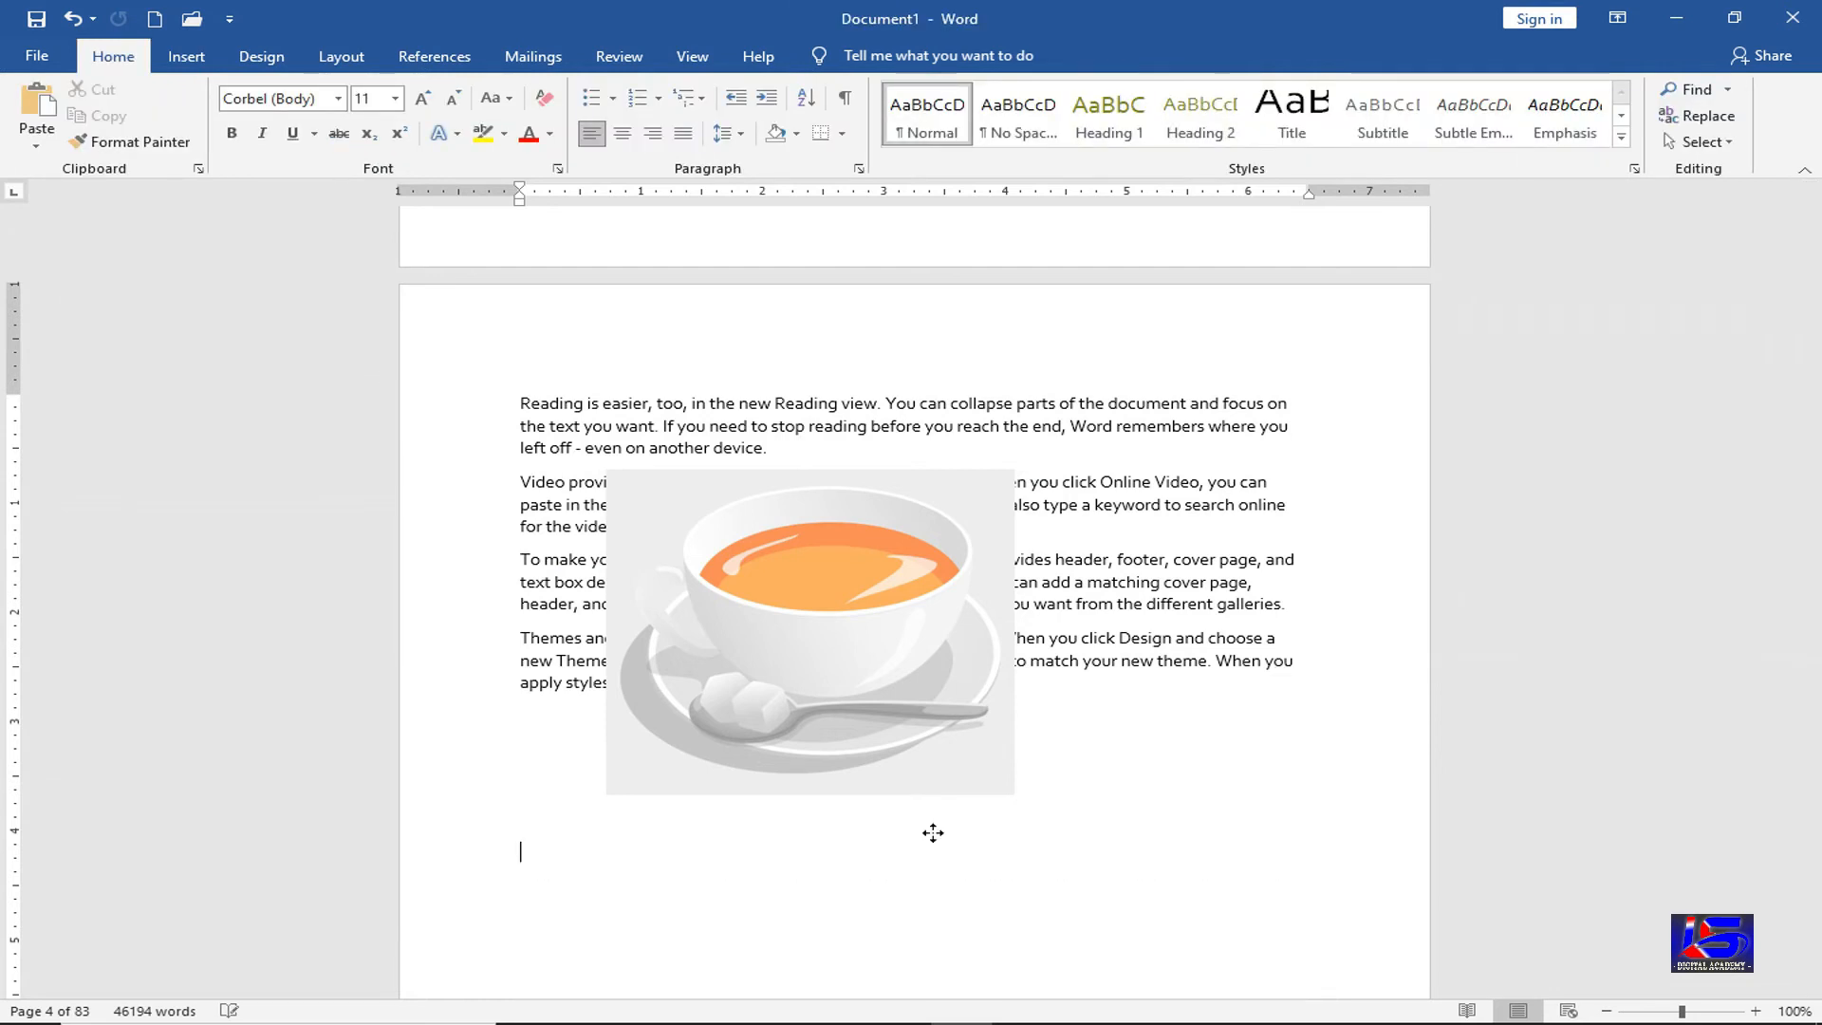
drag(933, 832, 945, 858)
scroll(955, 726, down, 2)
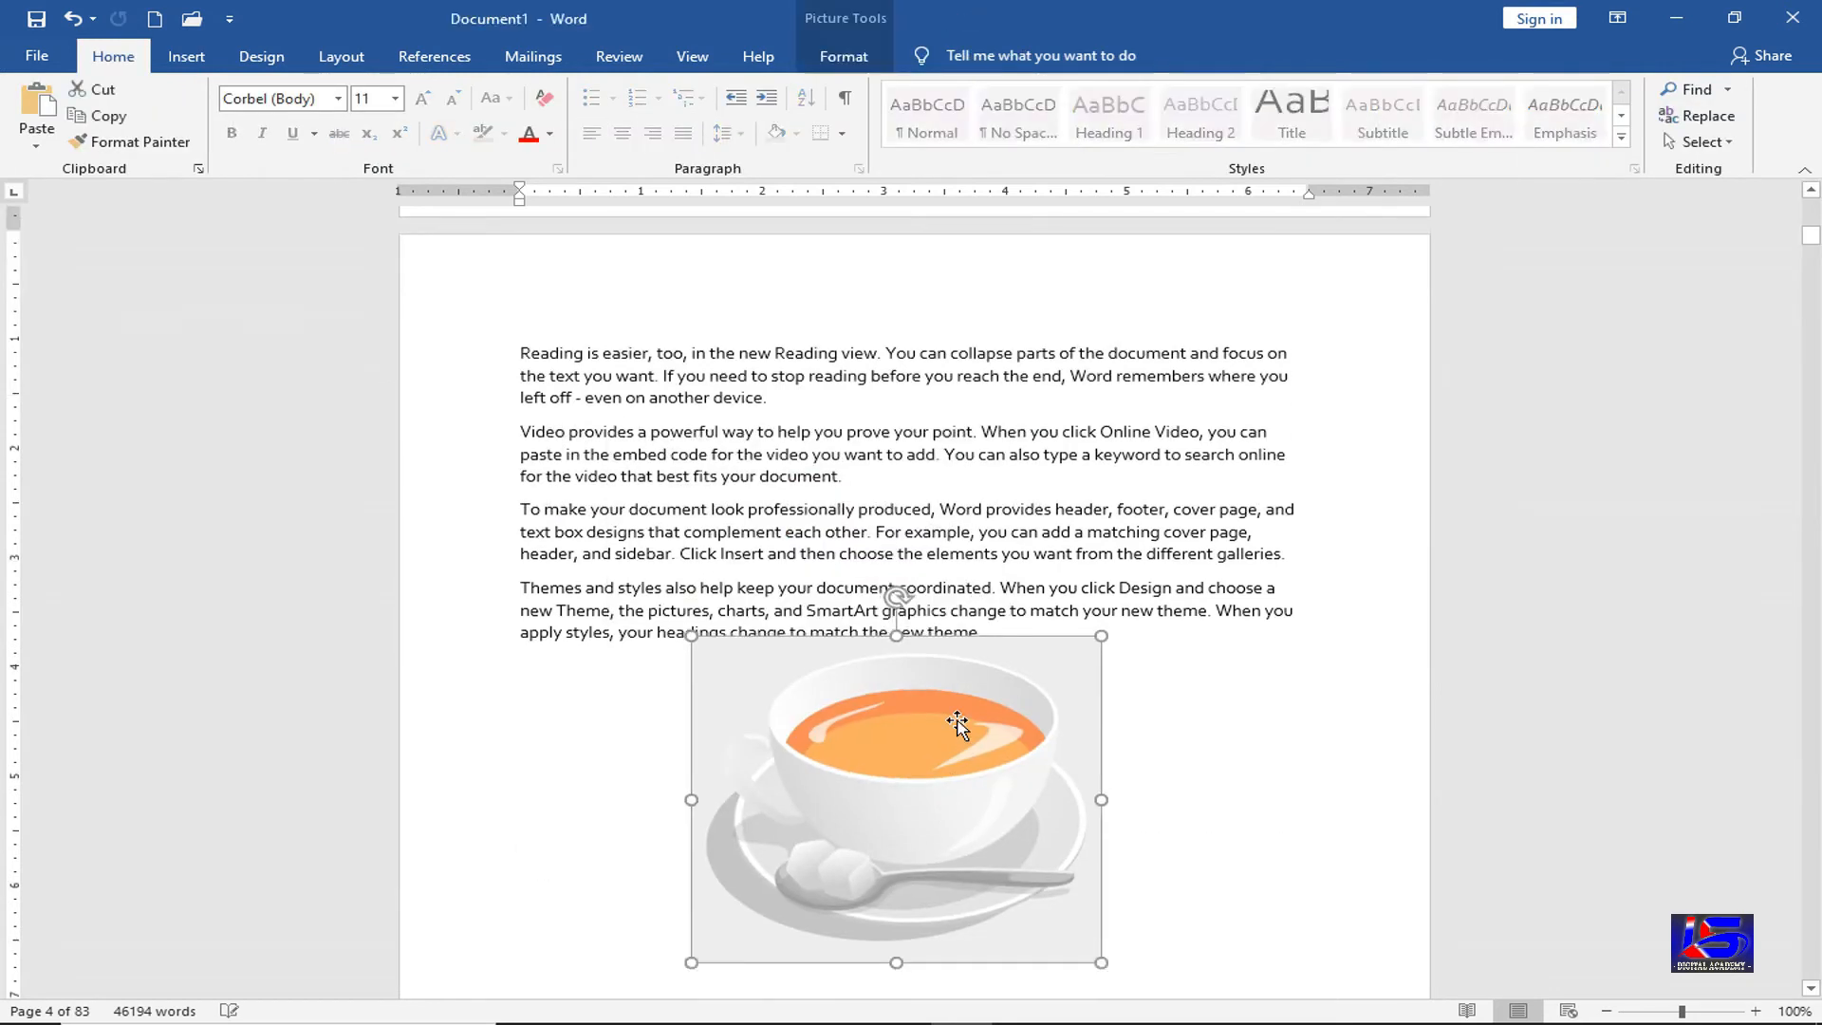
scroll(954, 726, down, 4)
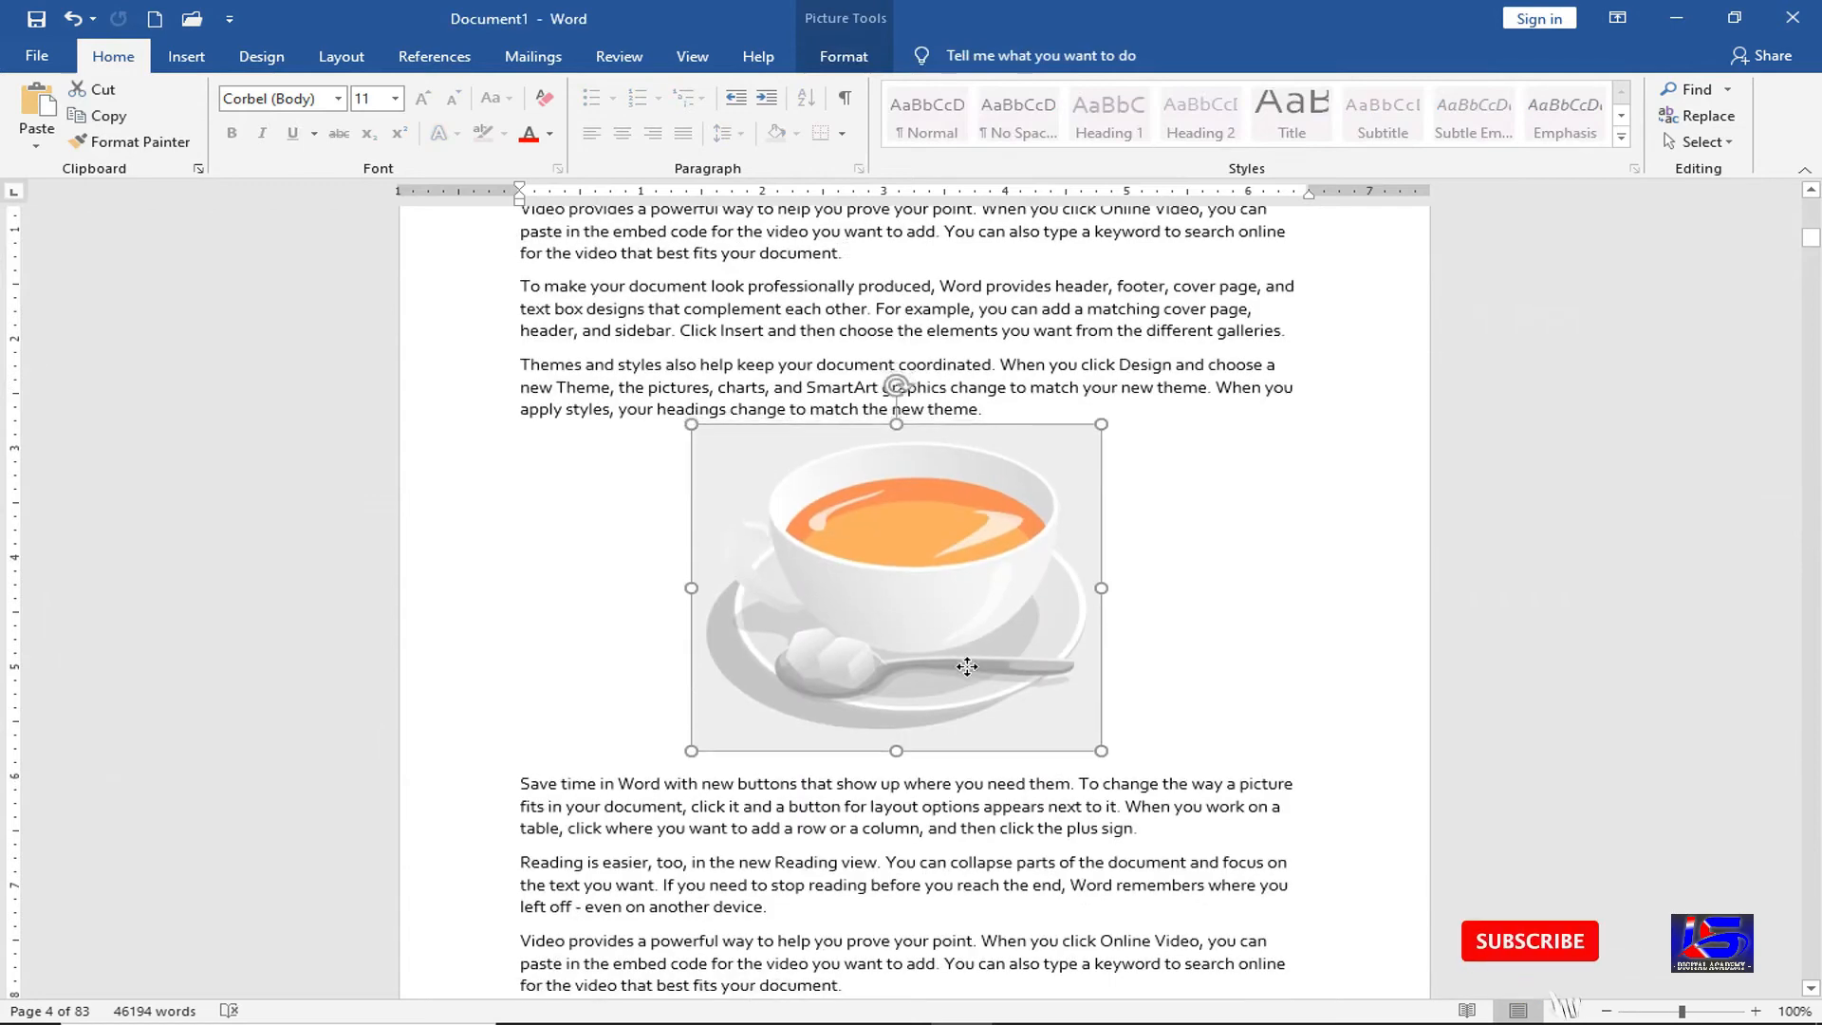
Open a line below the tea-cup picture and add a centred "Figure 1" caption
click(520, 783)
key(Return)
key(Return)
key(Return)
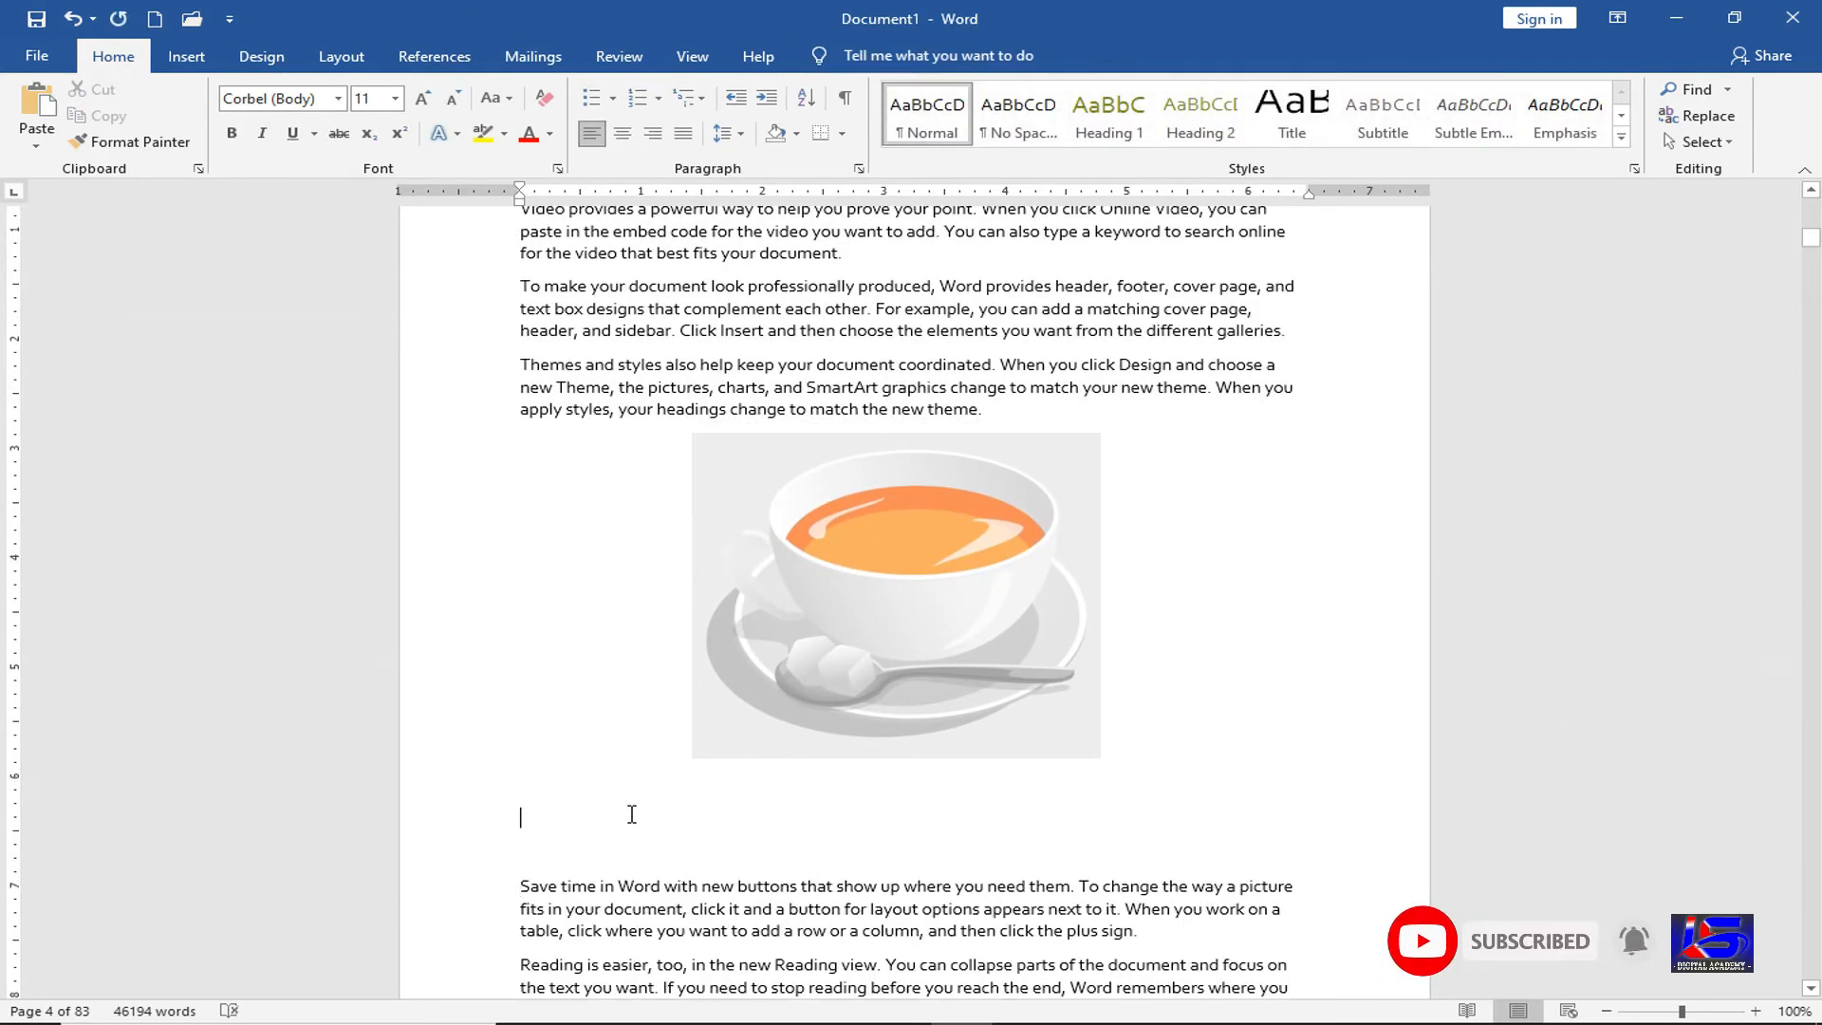
click(632, 814)
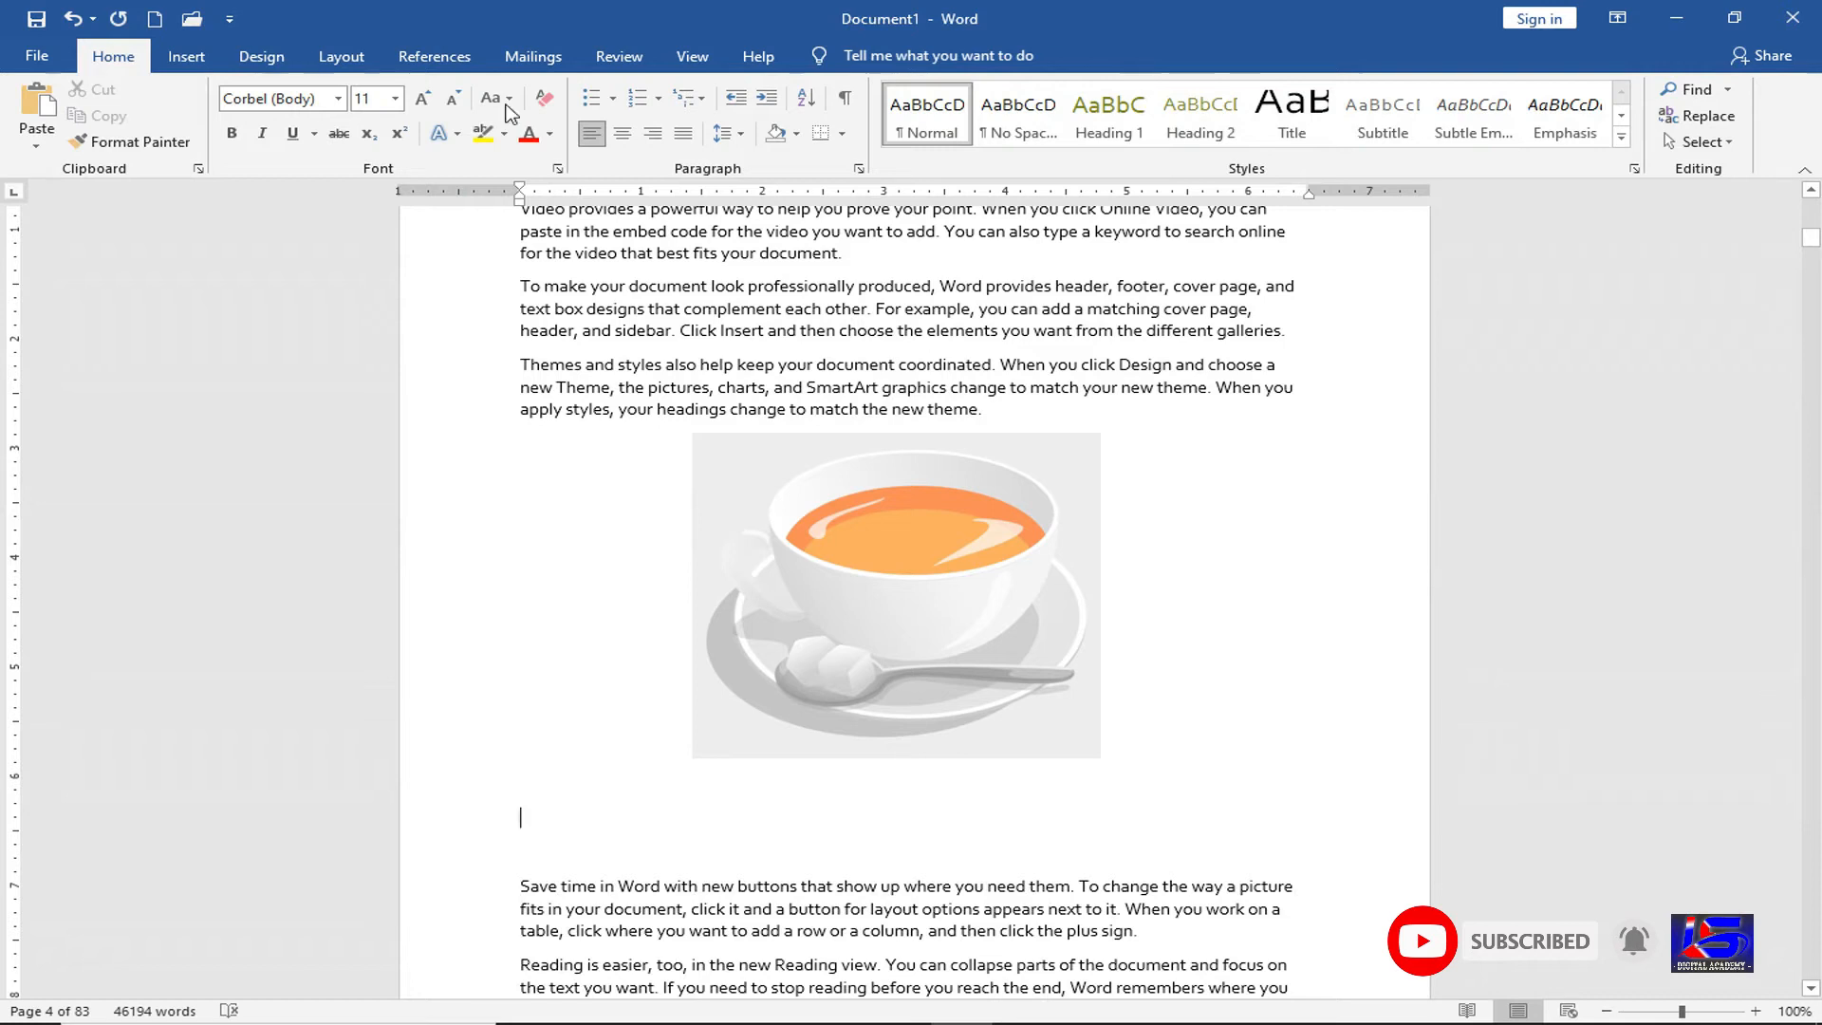
click(459, 69)
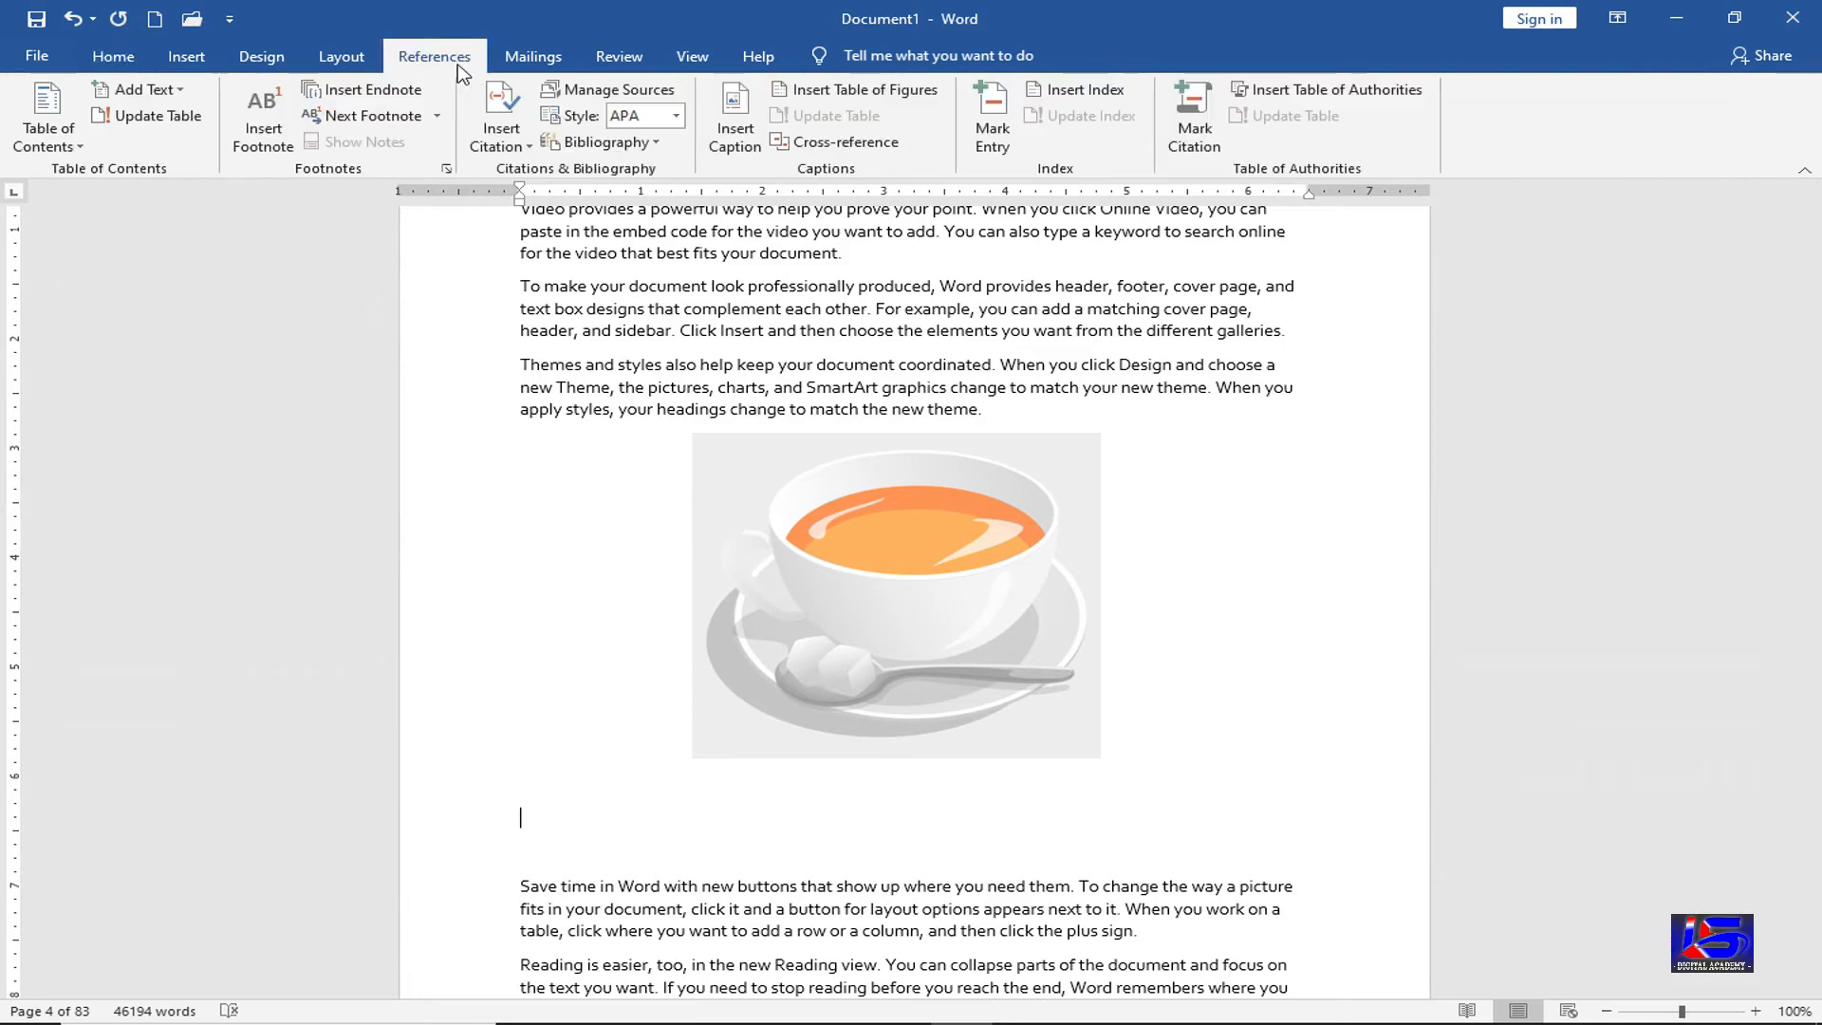
click(754, 155)
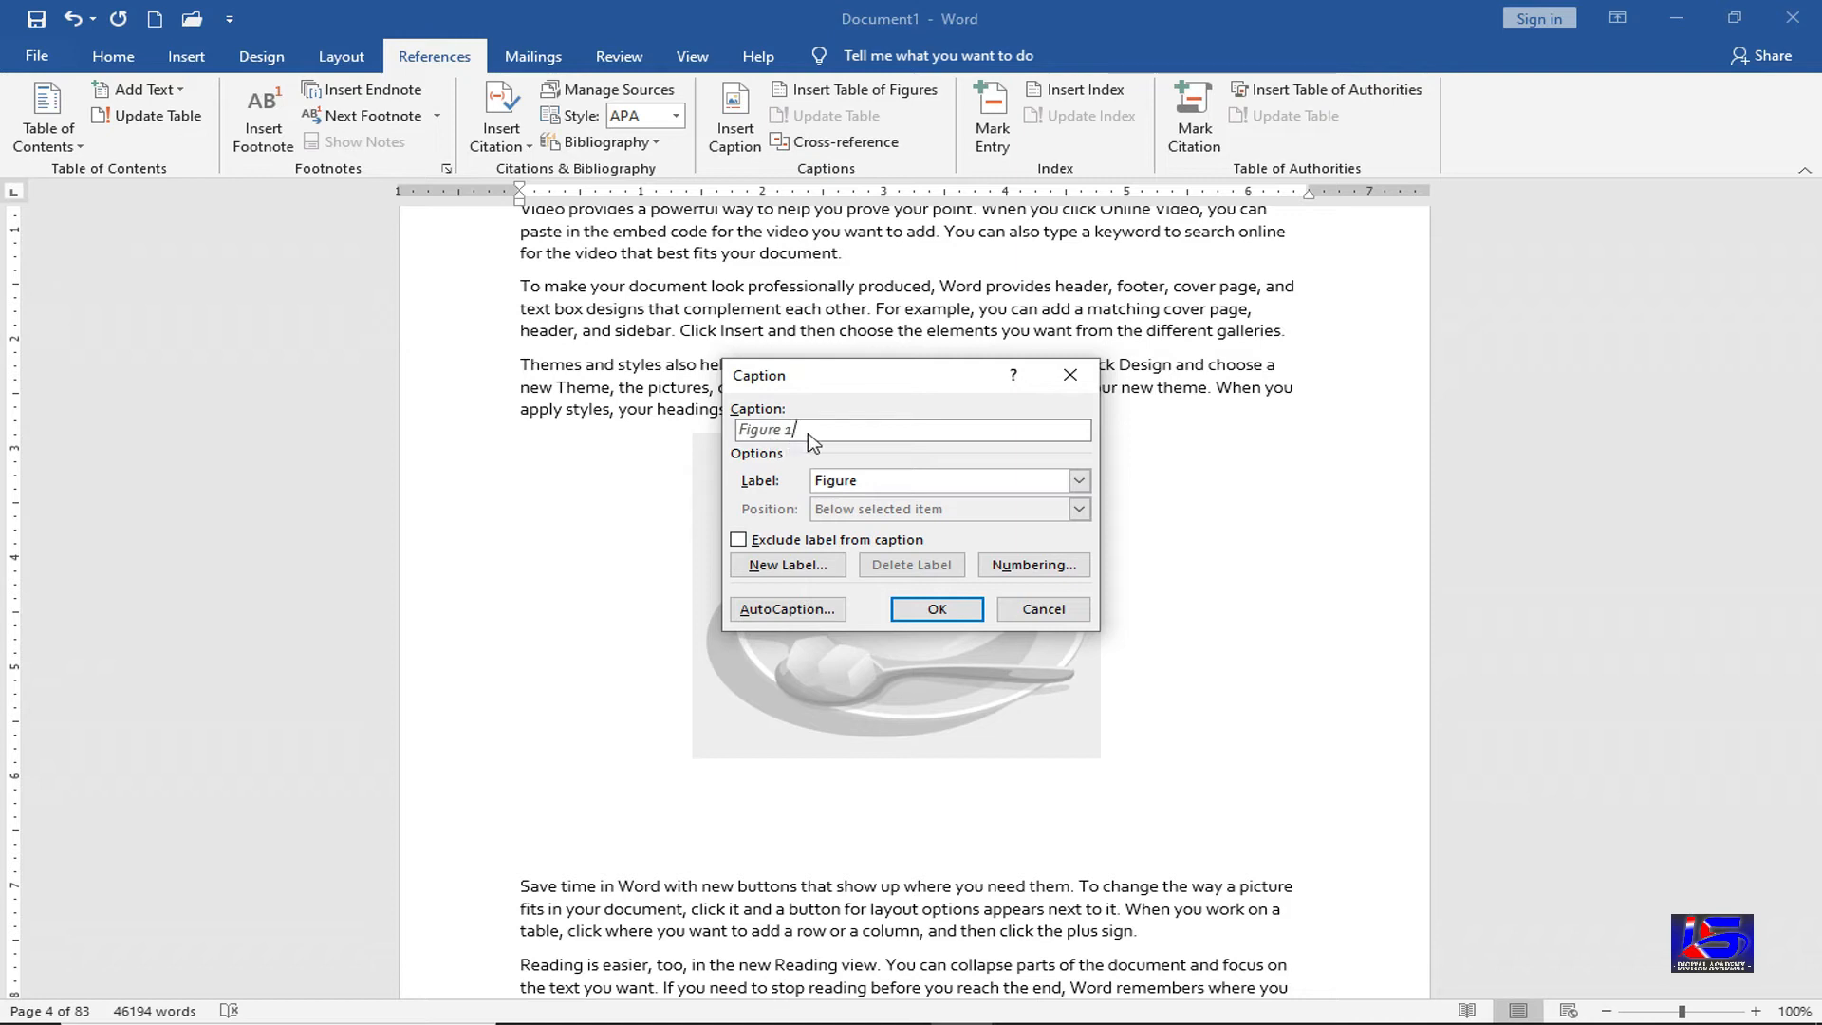
click(797, 561)
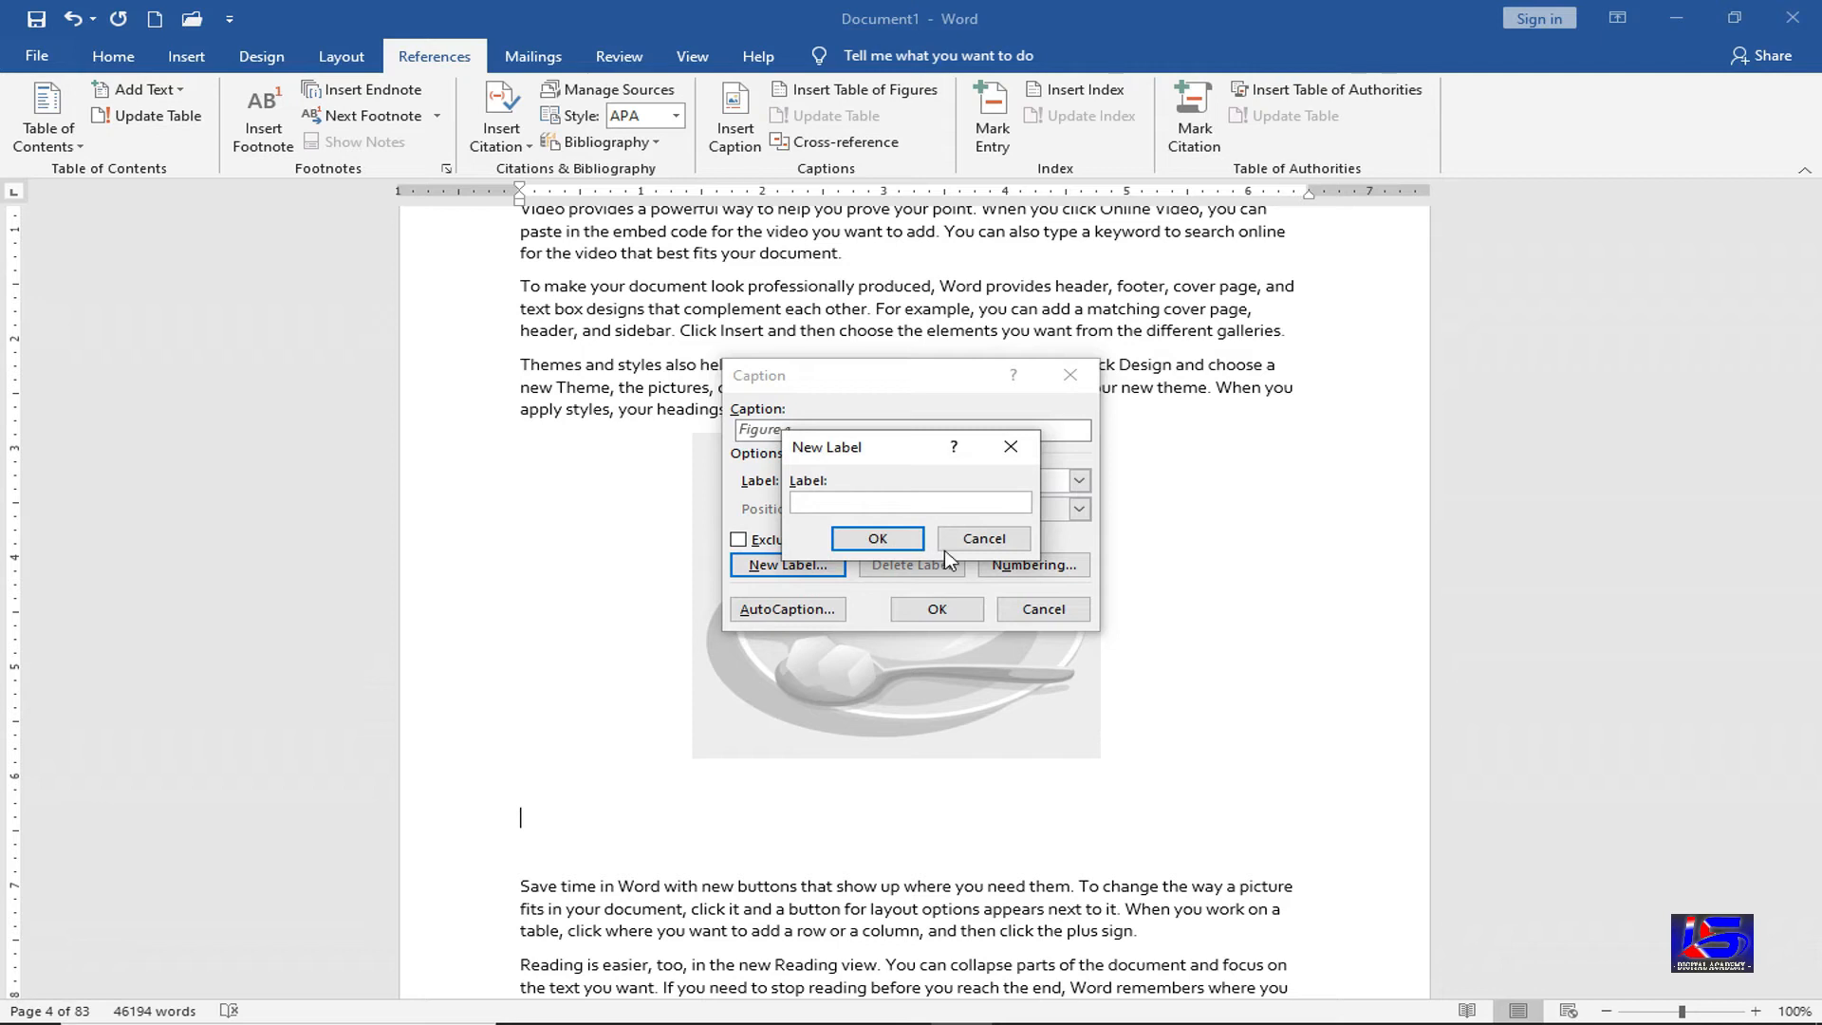
click(977, 539)
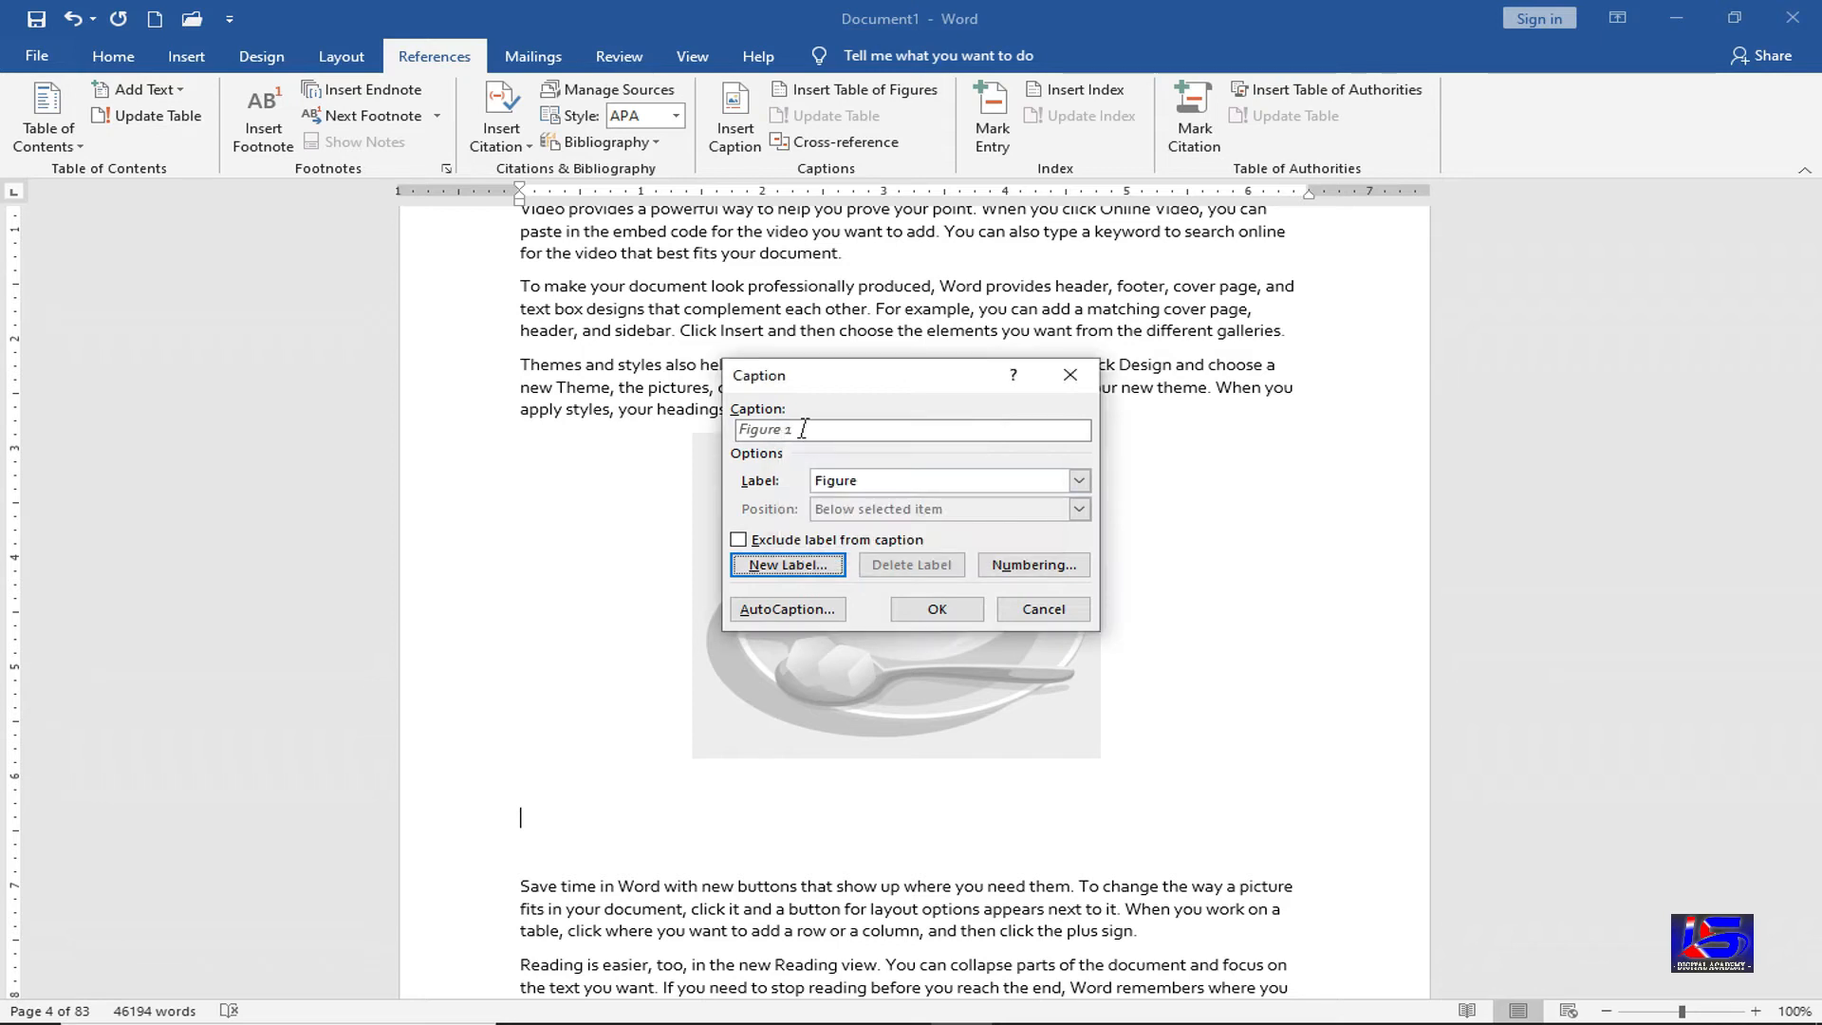
click(935, 608)
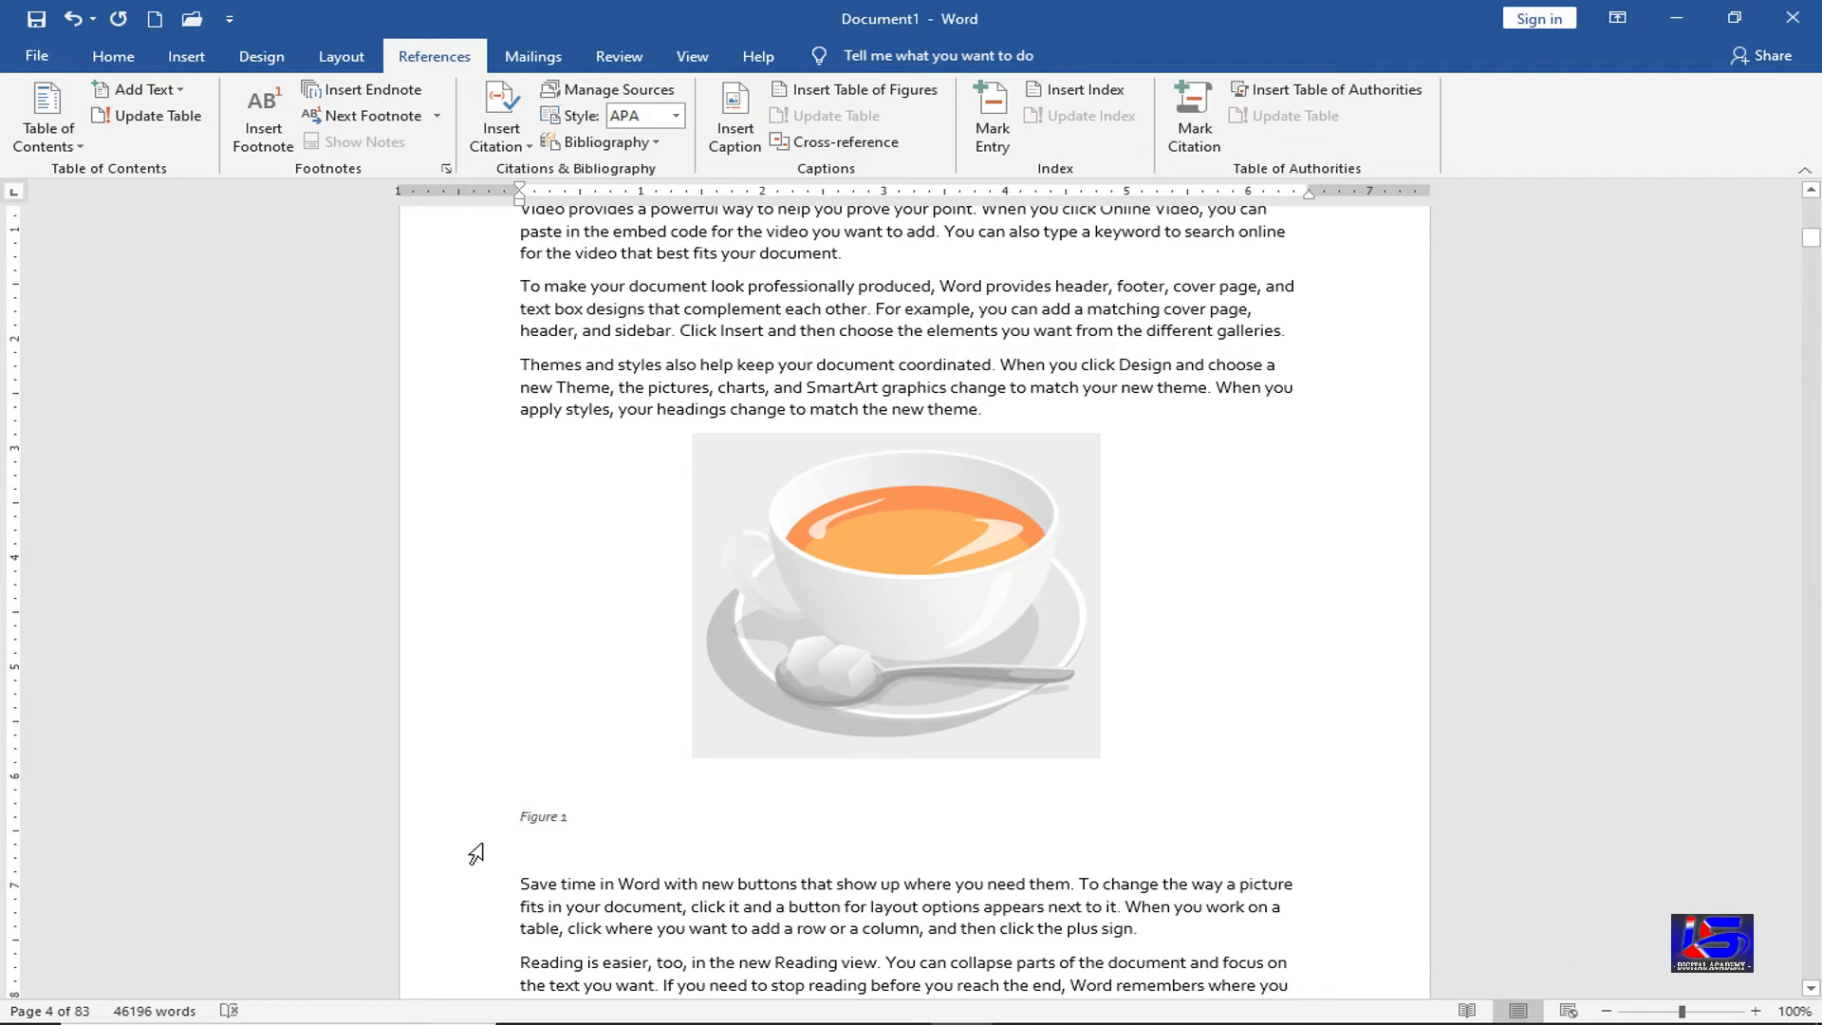
key(ctrl+e)
Add two blank lines after the online-video paragraph on page 7
click(959, 765)
scroll(959, 765, down, 15)
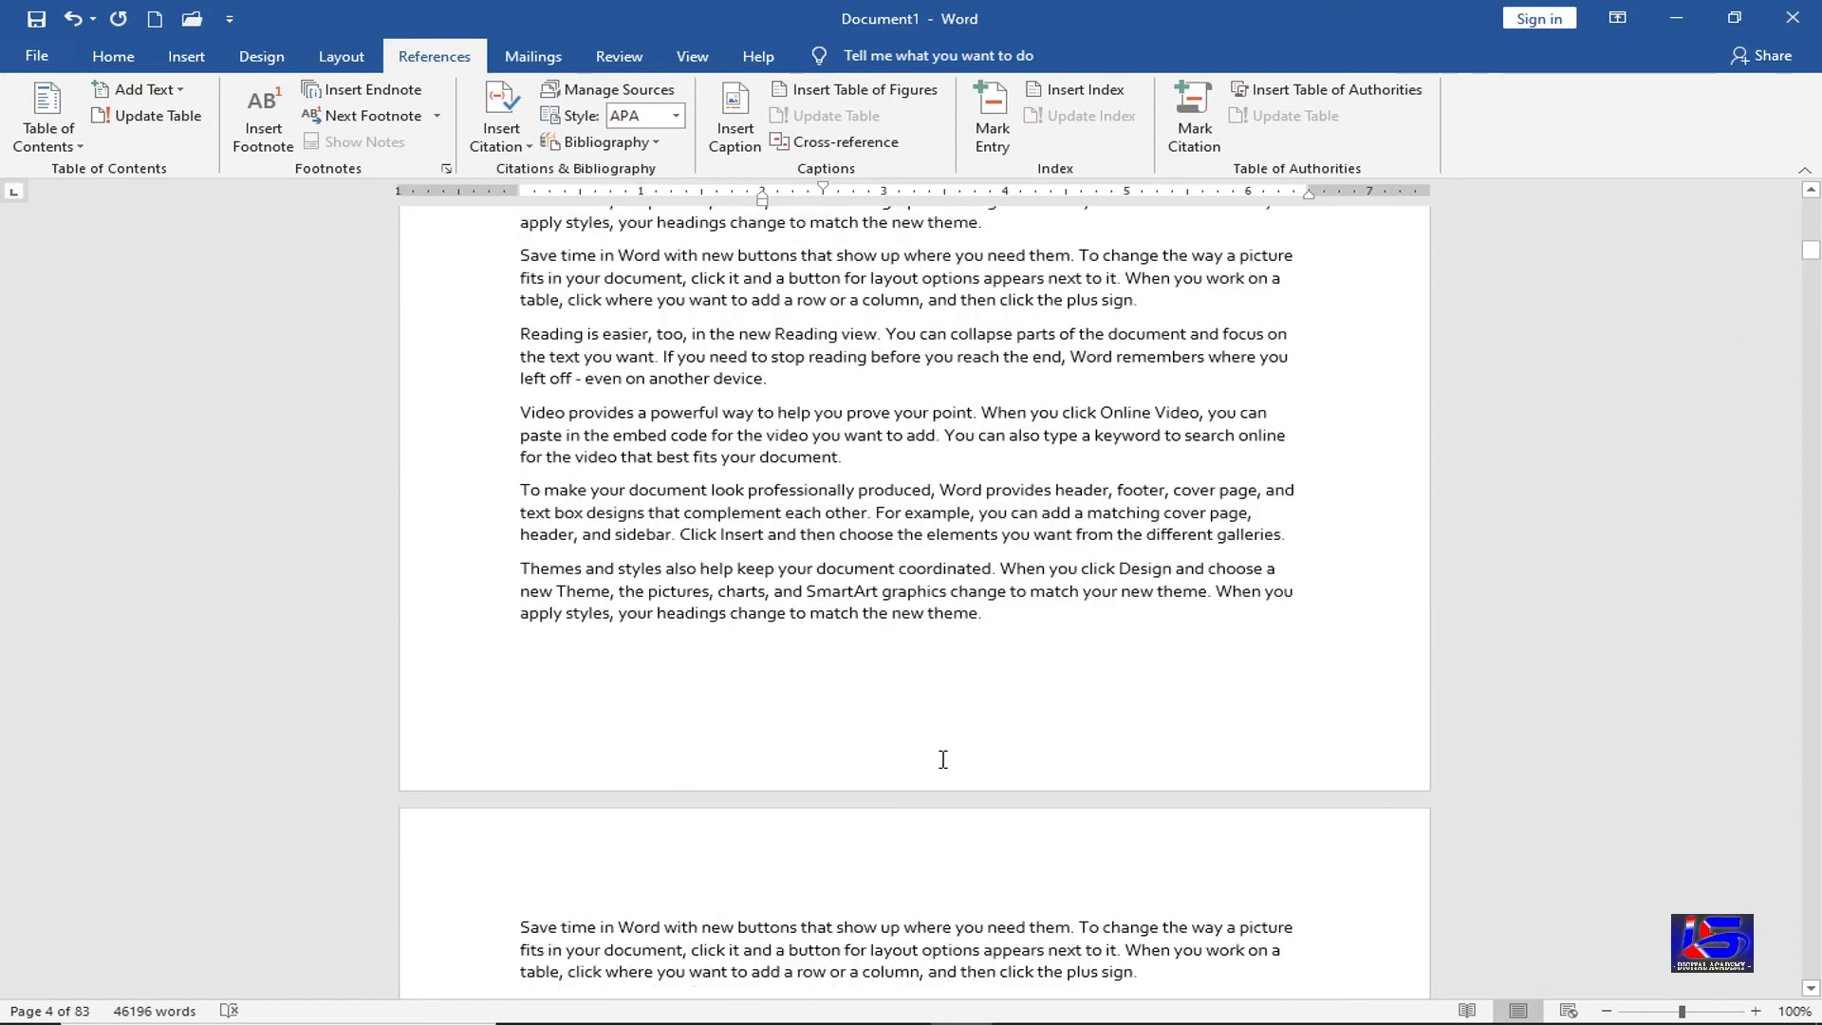
scroll(943, 759, down, 15)
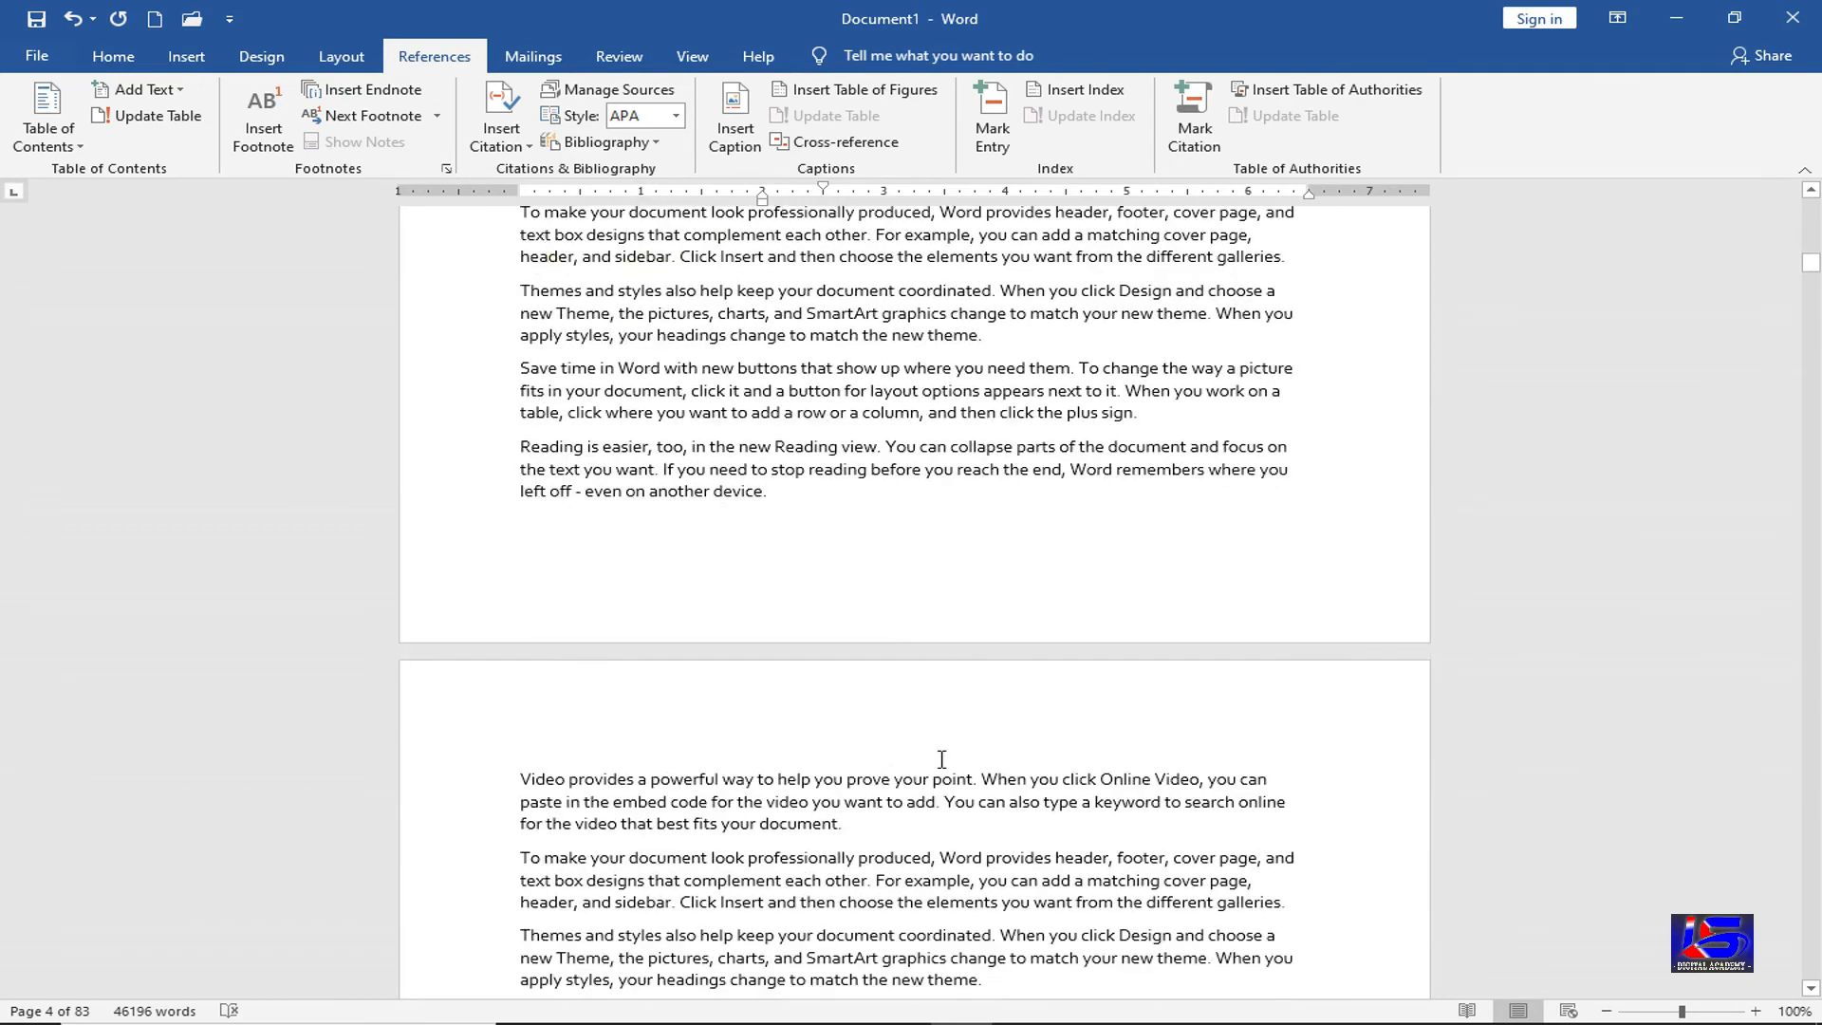
scroll(945, 670, down, 2)
click(1008, 547)
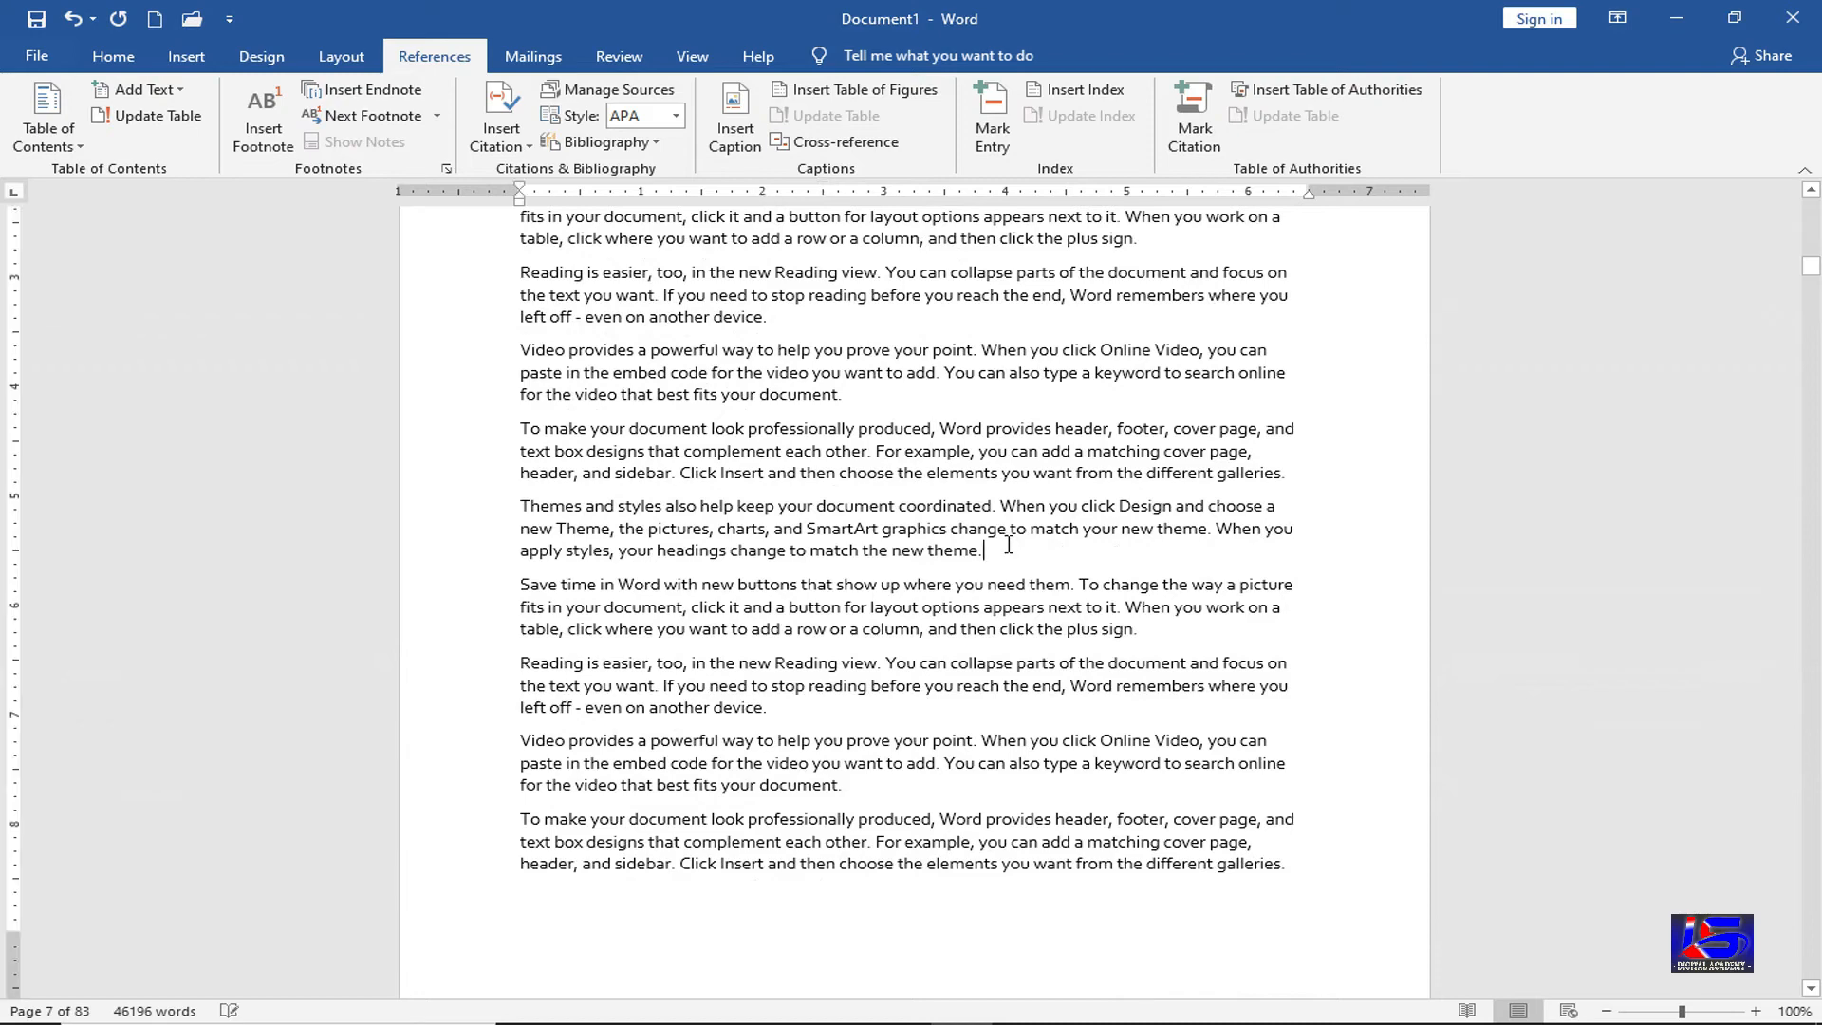
key(Return)
key(Return)
key(Return)
key(Return)
key(Return)
key(Return)
key(Return)
key(Return)
key(Return)
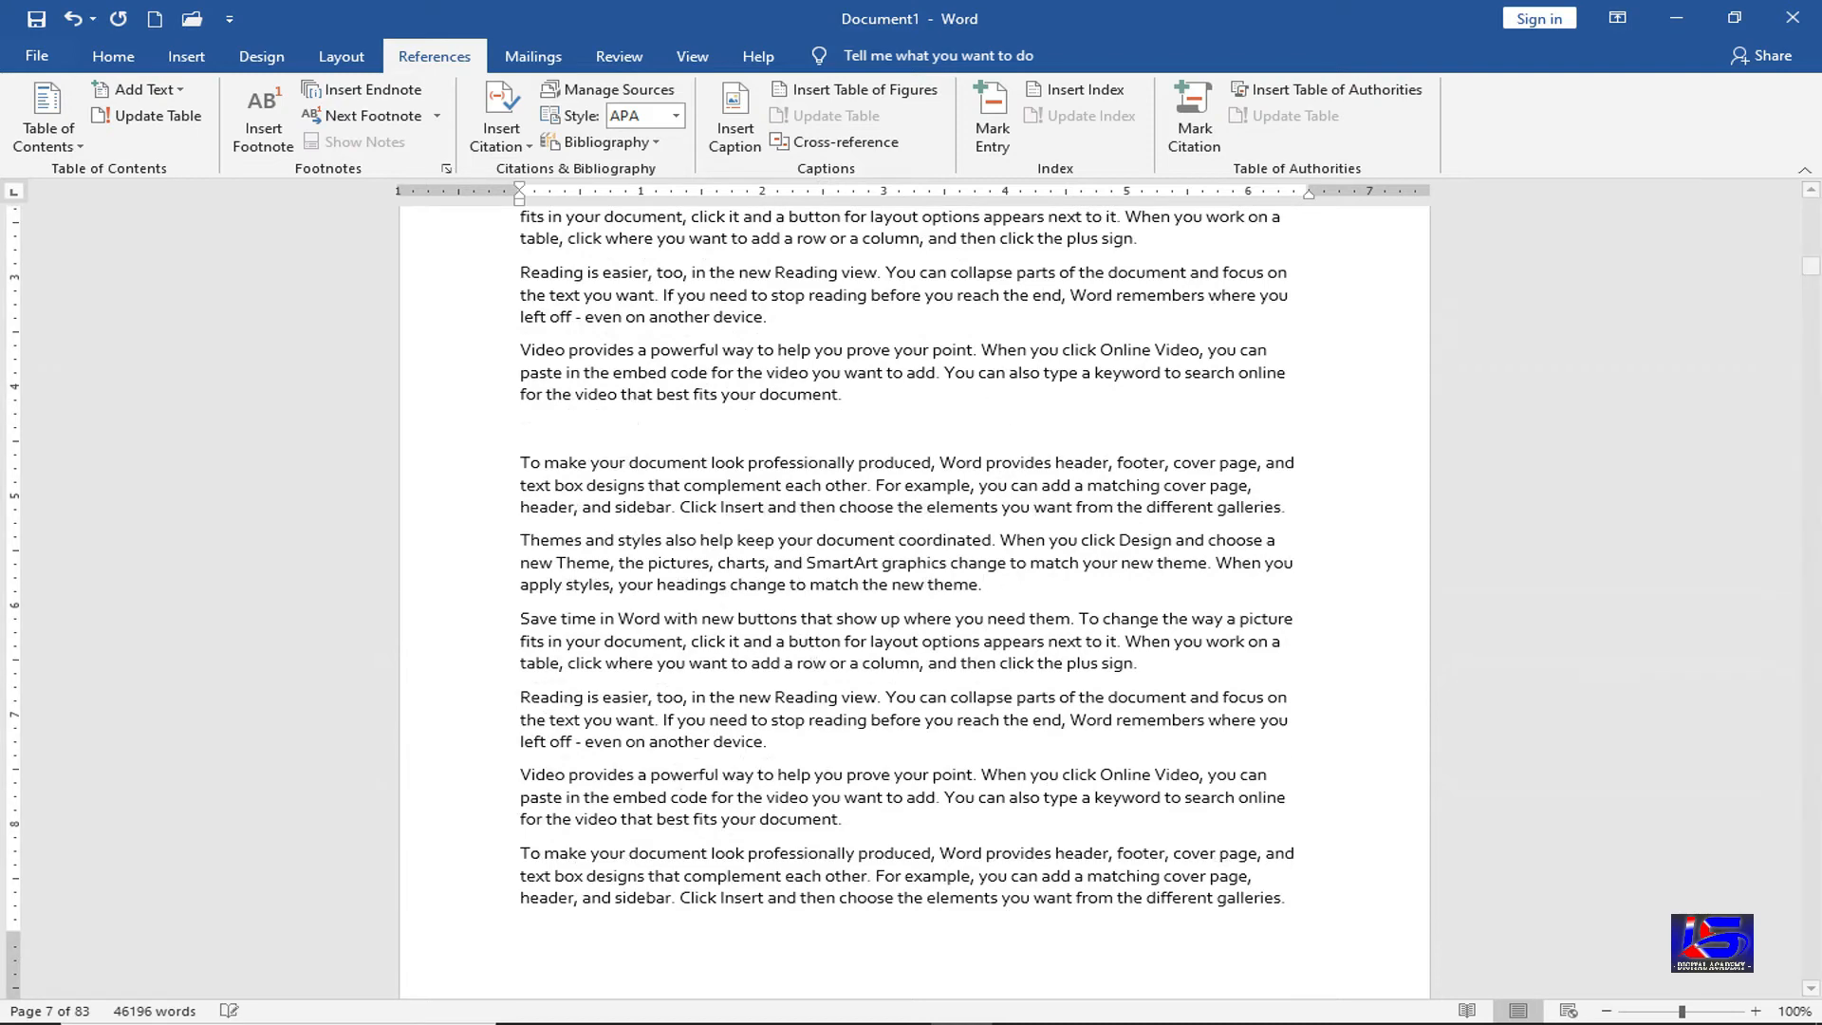
key(Return)
key(Return)
key(Return)
key(Return)
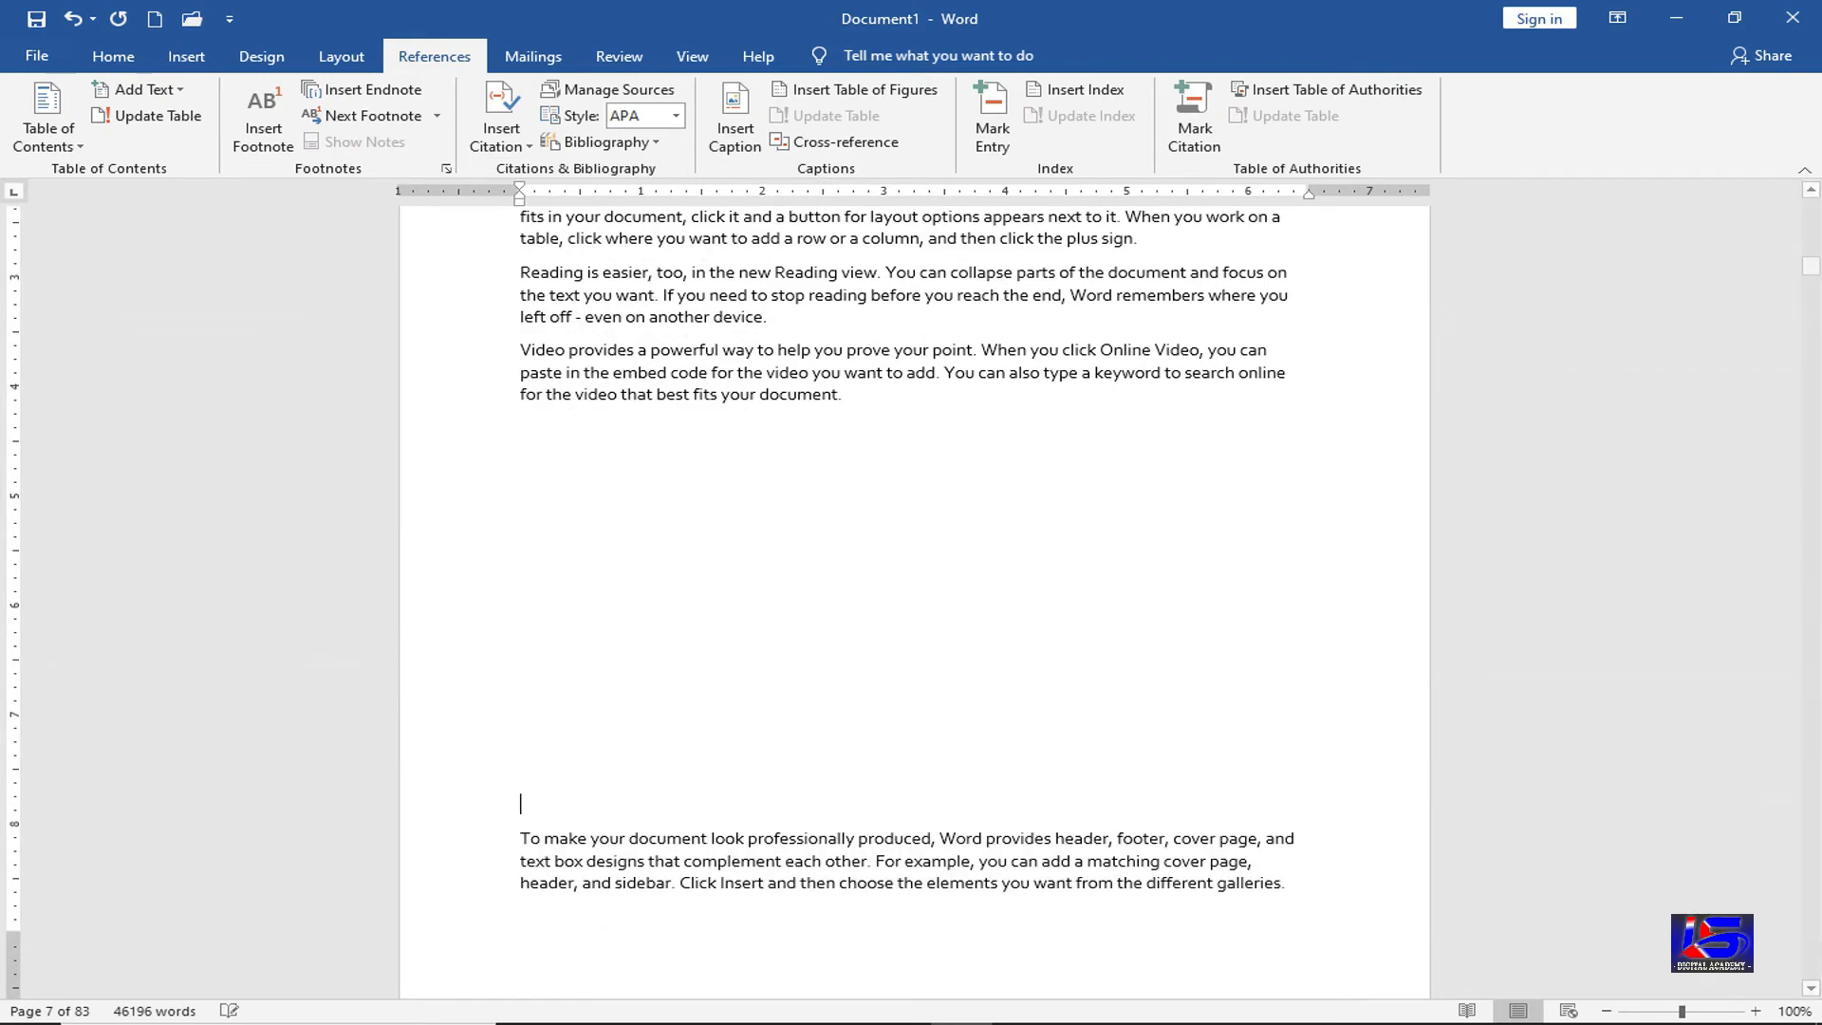
Insert the latte art coffee picture from this device
click(190, 57)
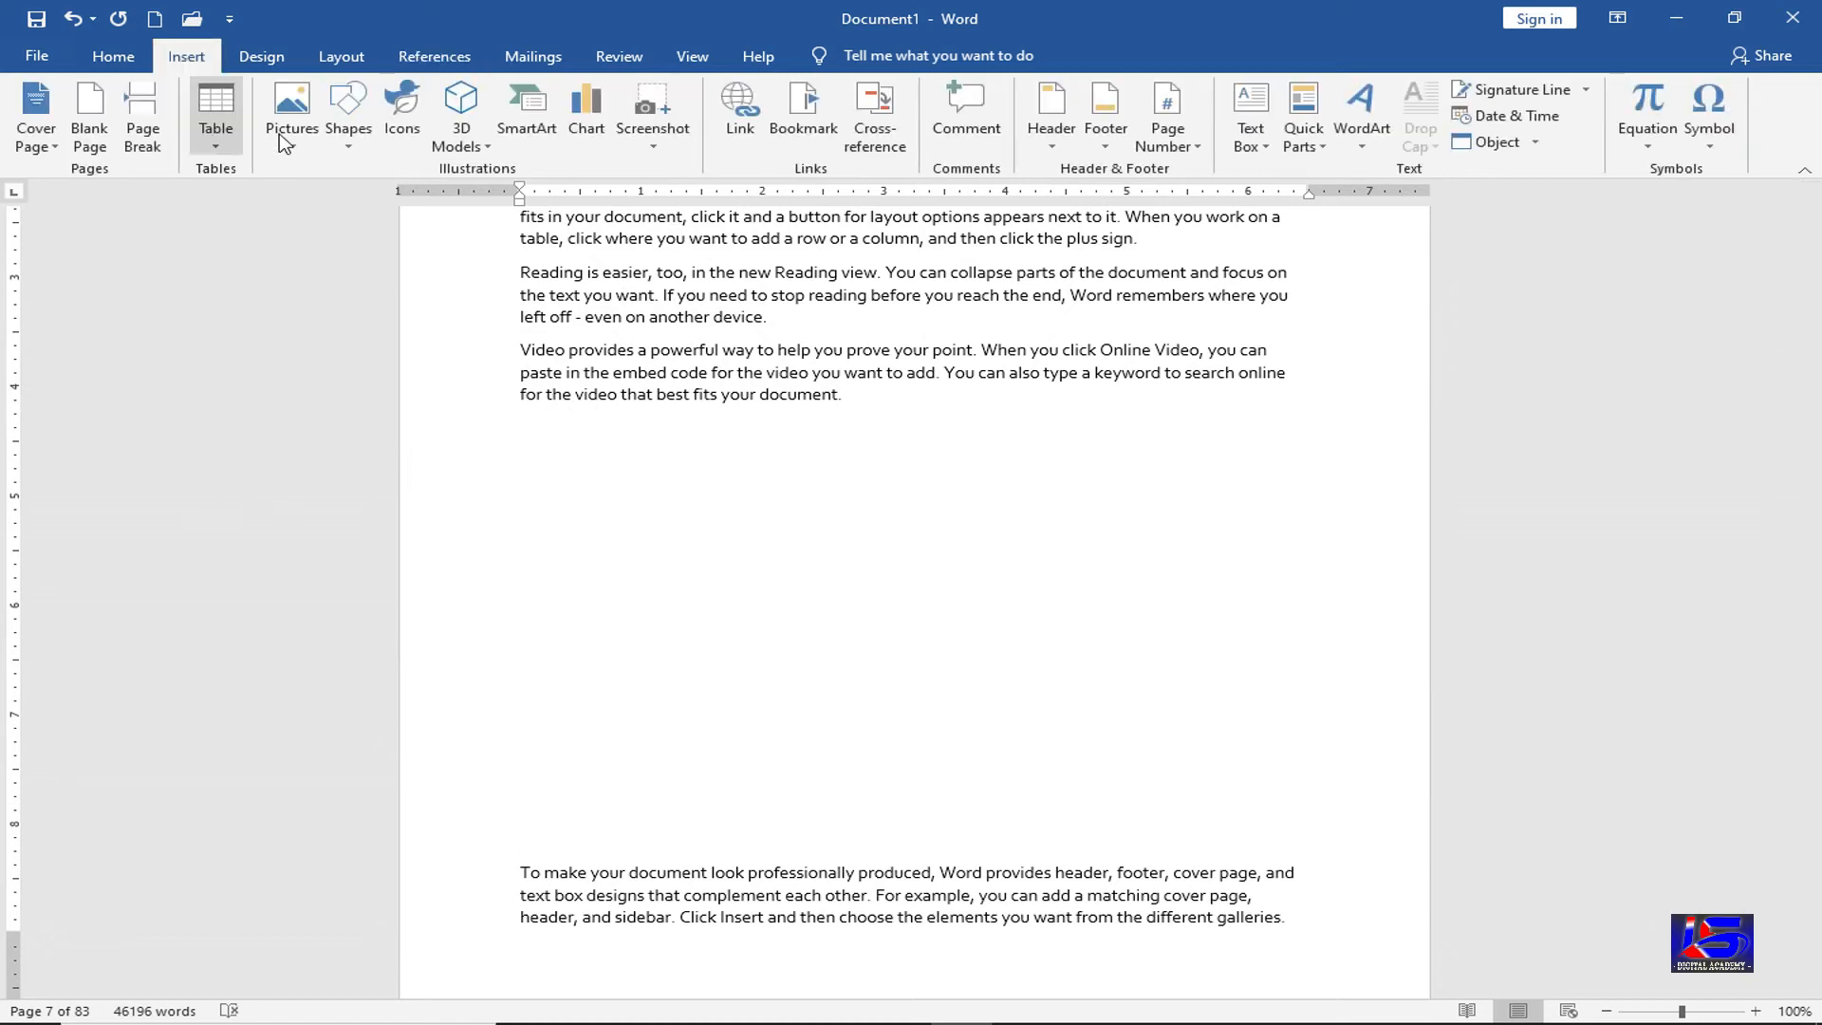
click(293, 124)
click(337, 200)
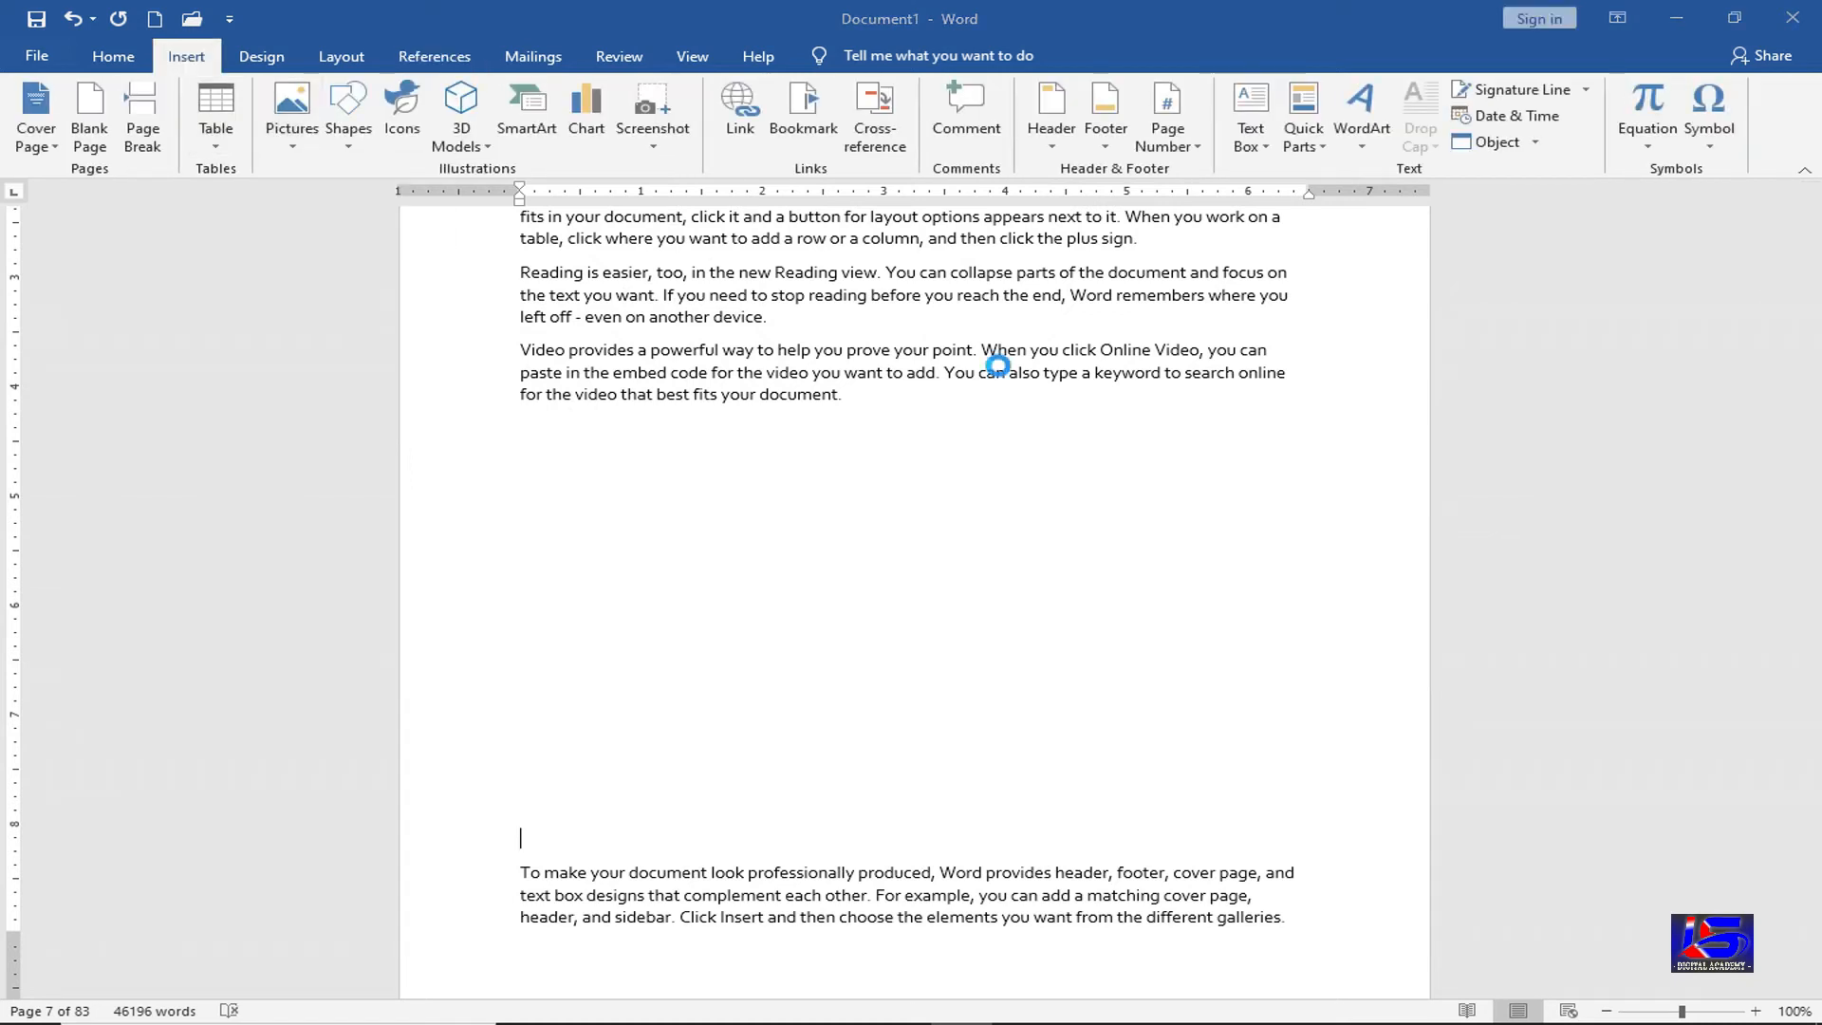
click(759, 394)
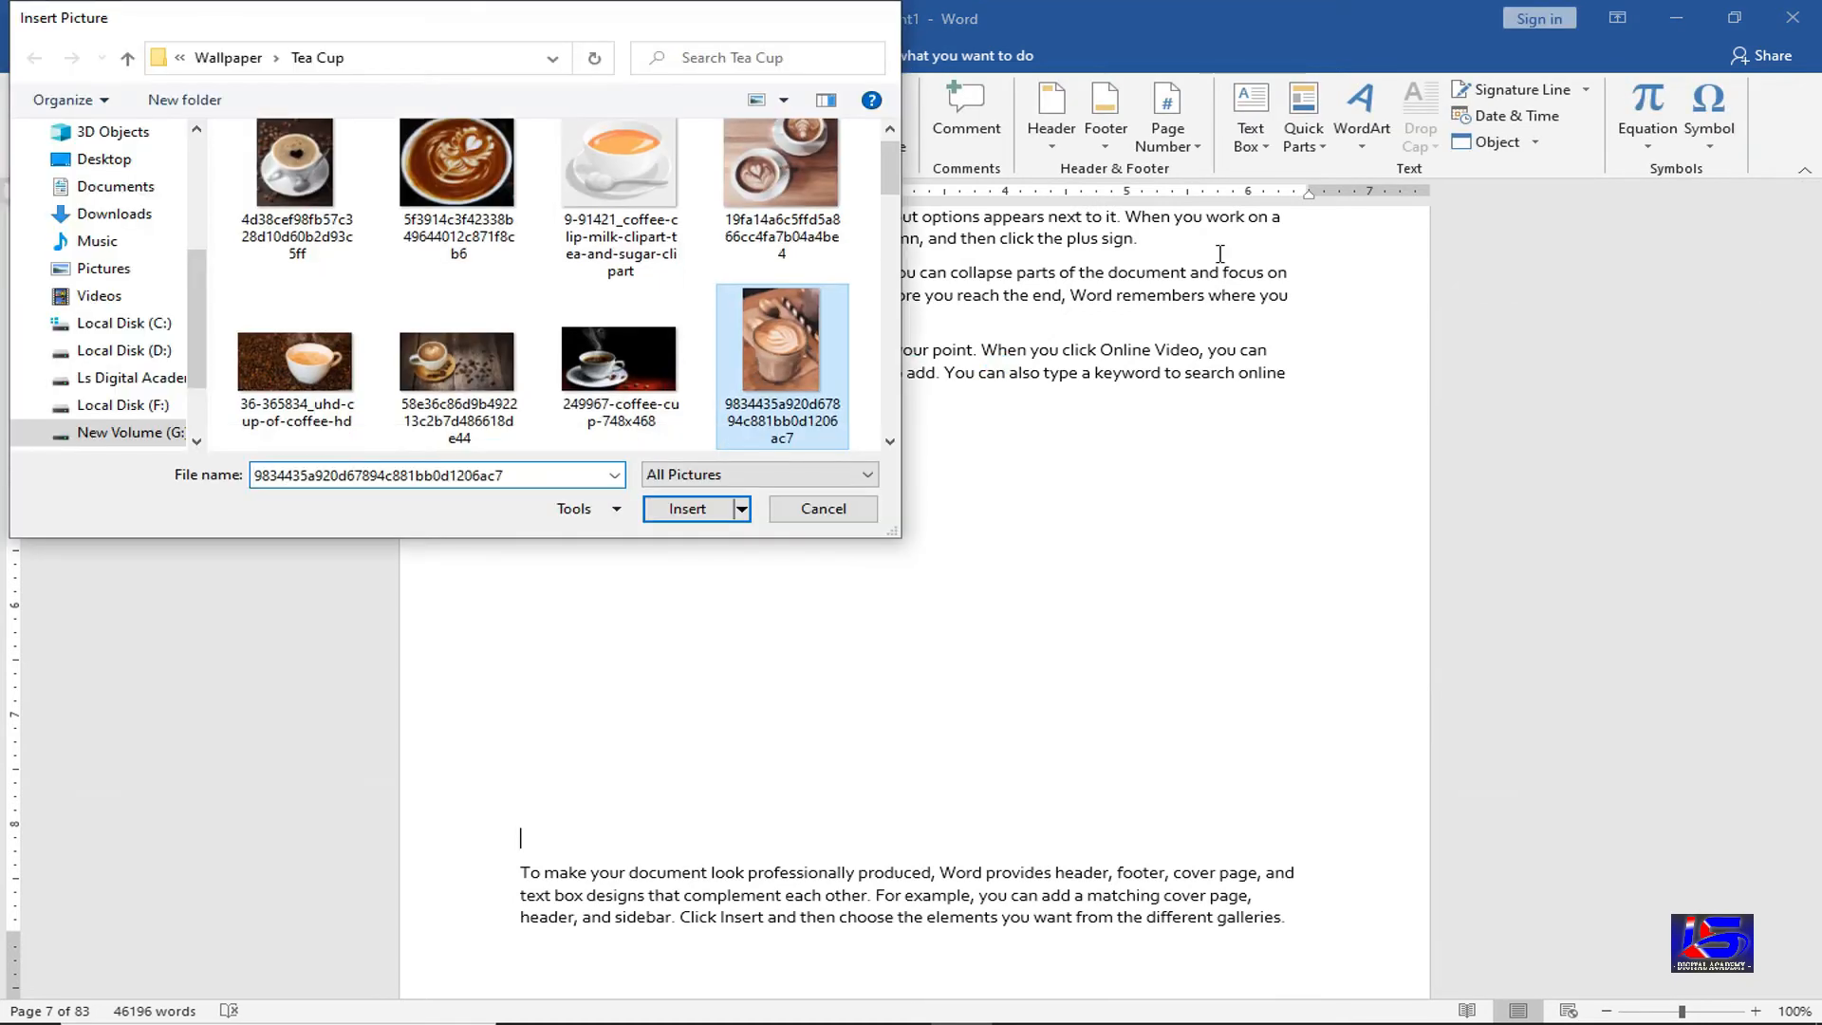
key(Return)
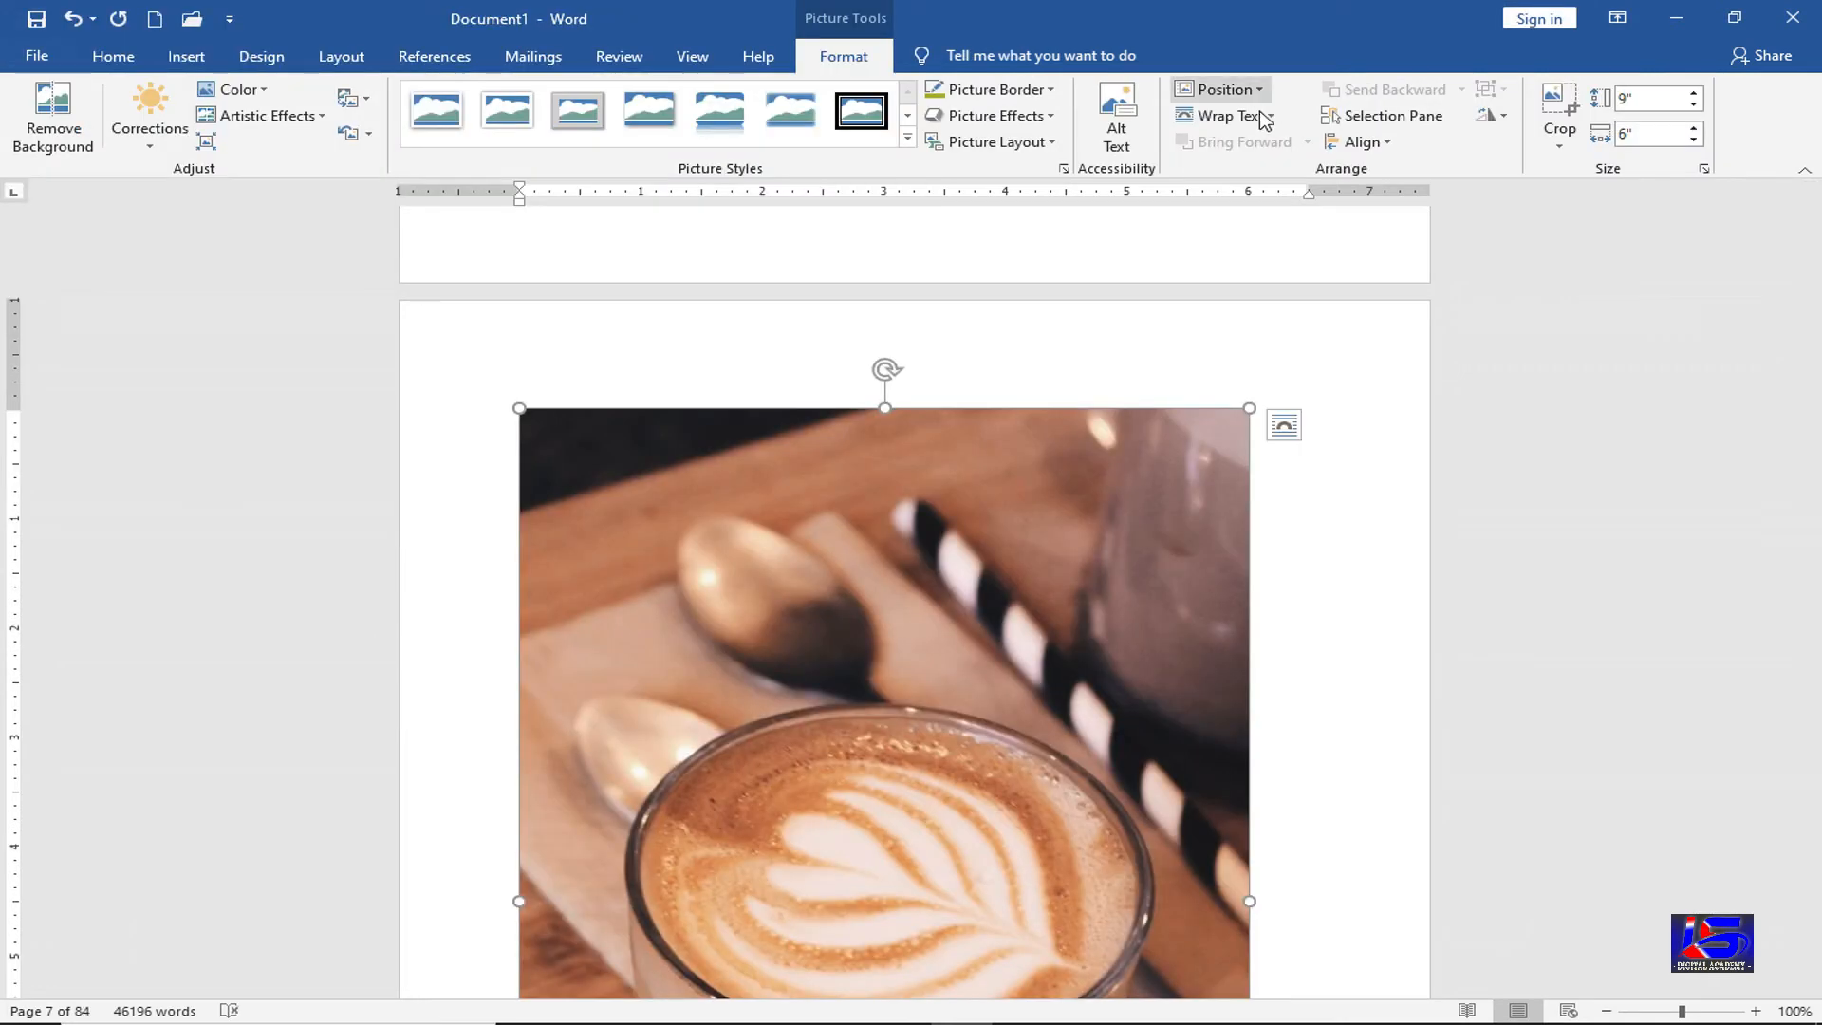
Float the latte picture in front of text, resize it to 2.58" by 3.46", and place it below the paragraph
click(1231, 114)
click(1271, 310)
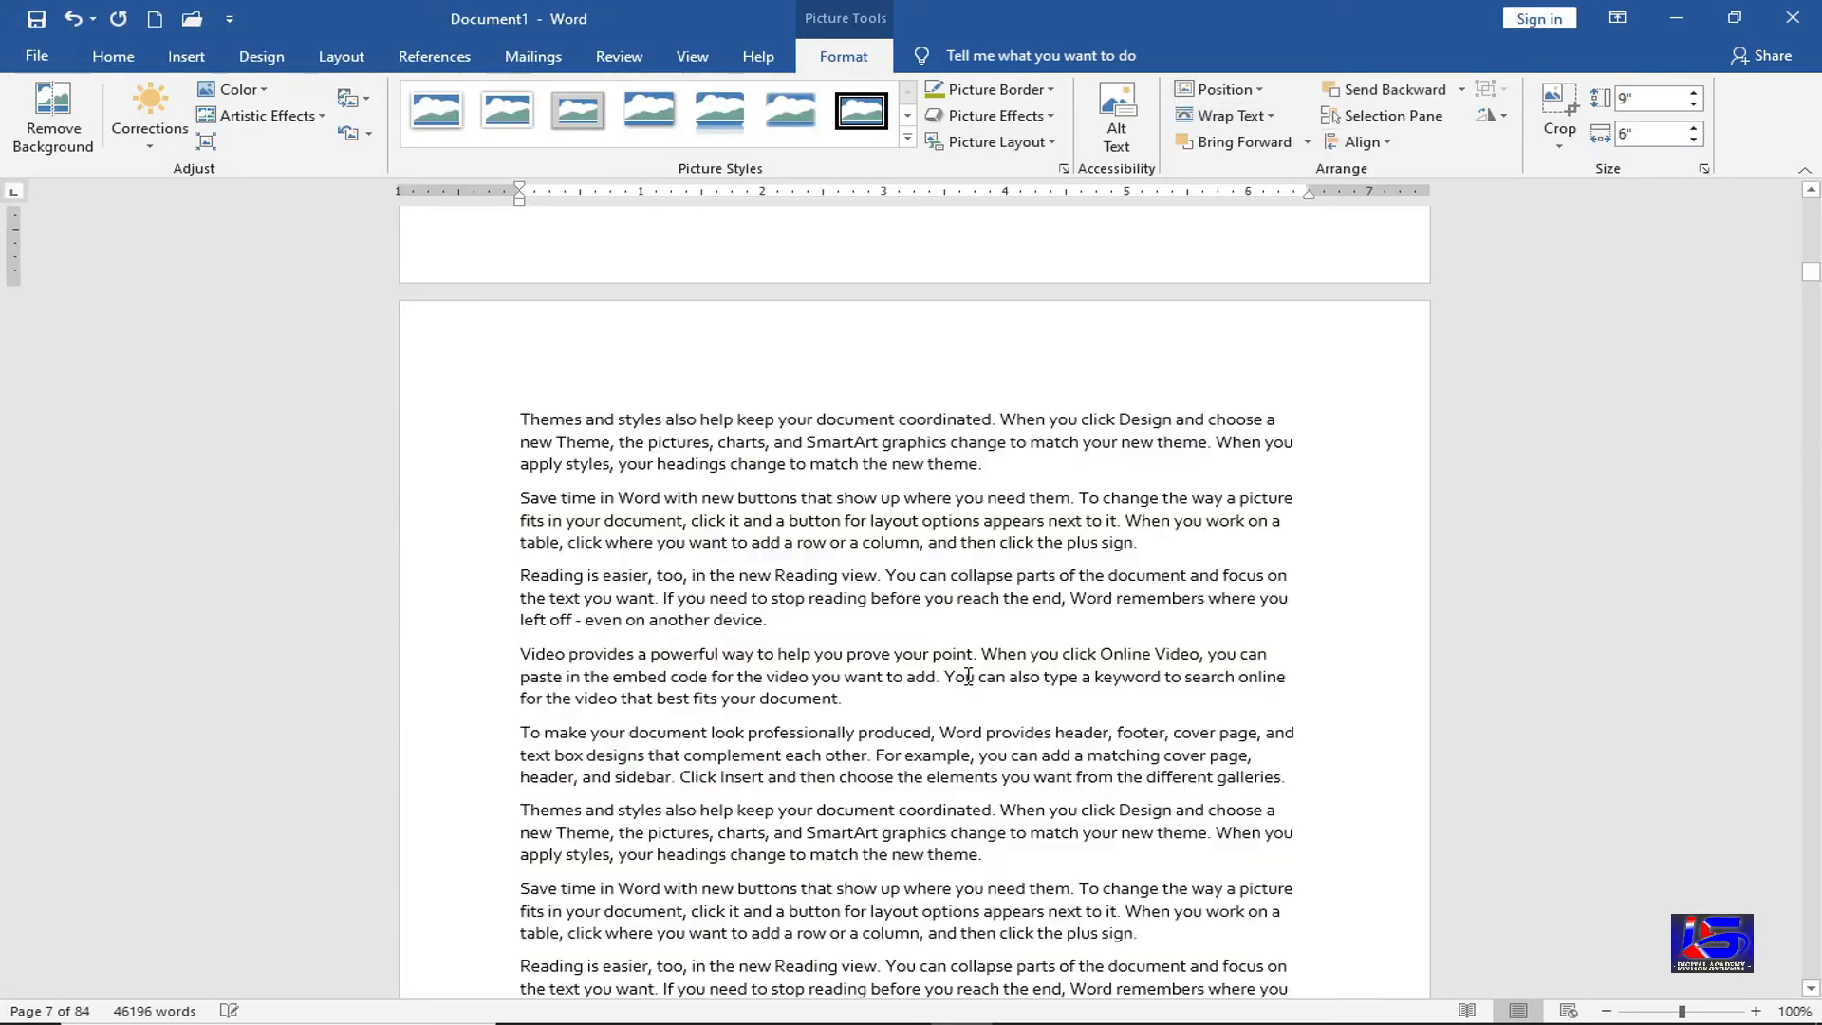
scroll(972, 675, up, 3)
scroll(973, 676, up, 10)
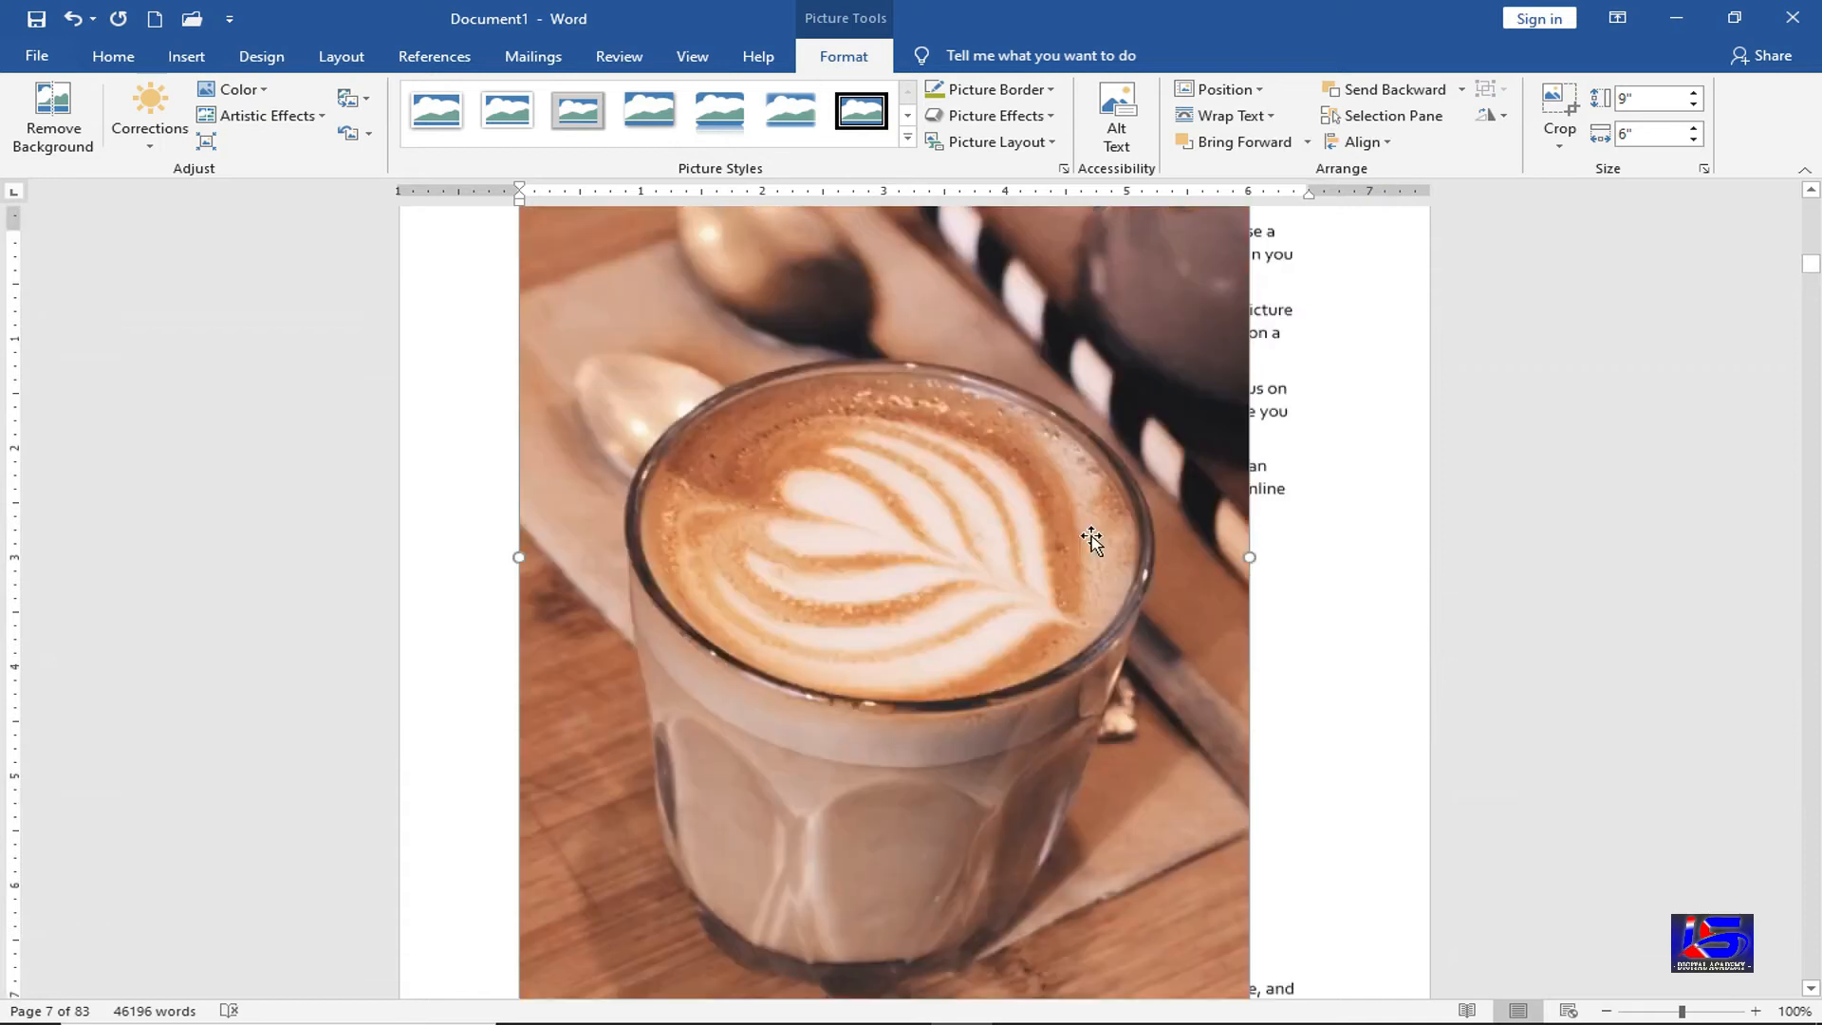
drag(1244, 232, 867, 621)
scroll(732, 636, down, 3)
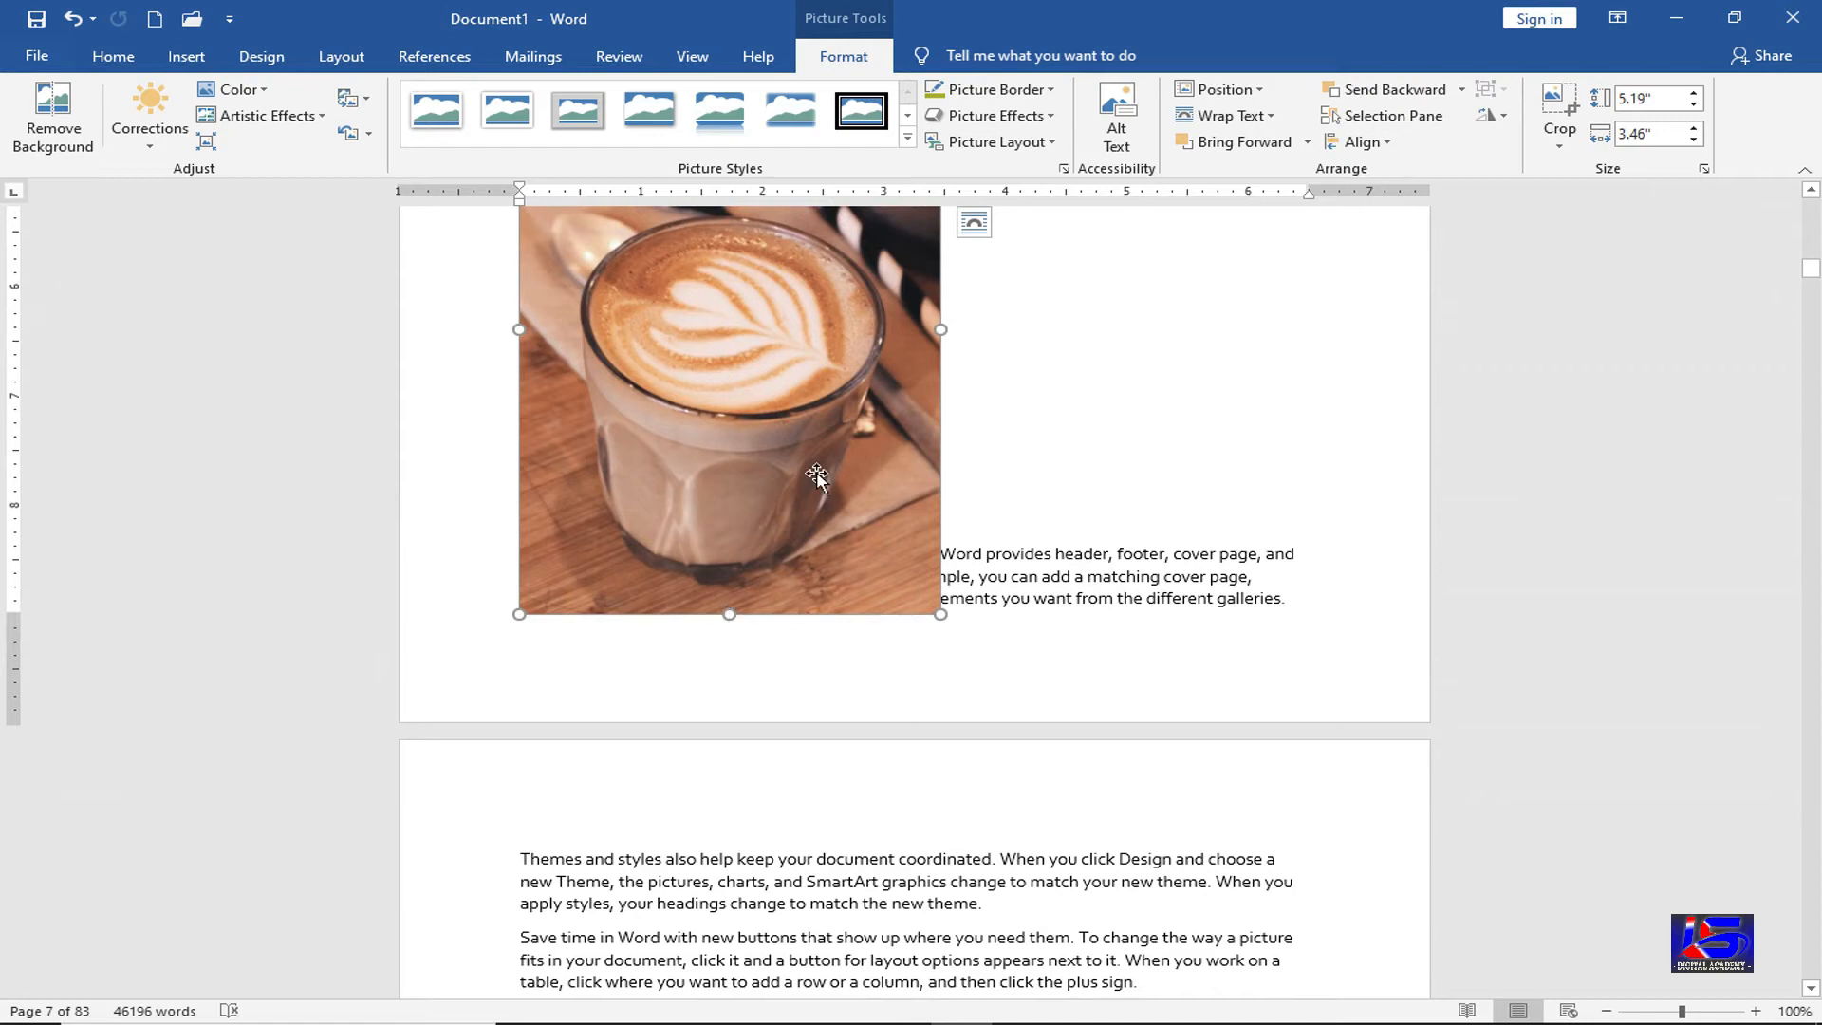
drag(728, 614, 729, 329)
scroll(801, 386, up, 4)
drag(802, 395, 959, 492)
scroll(721, 781, up, 2)
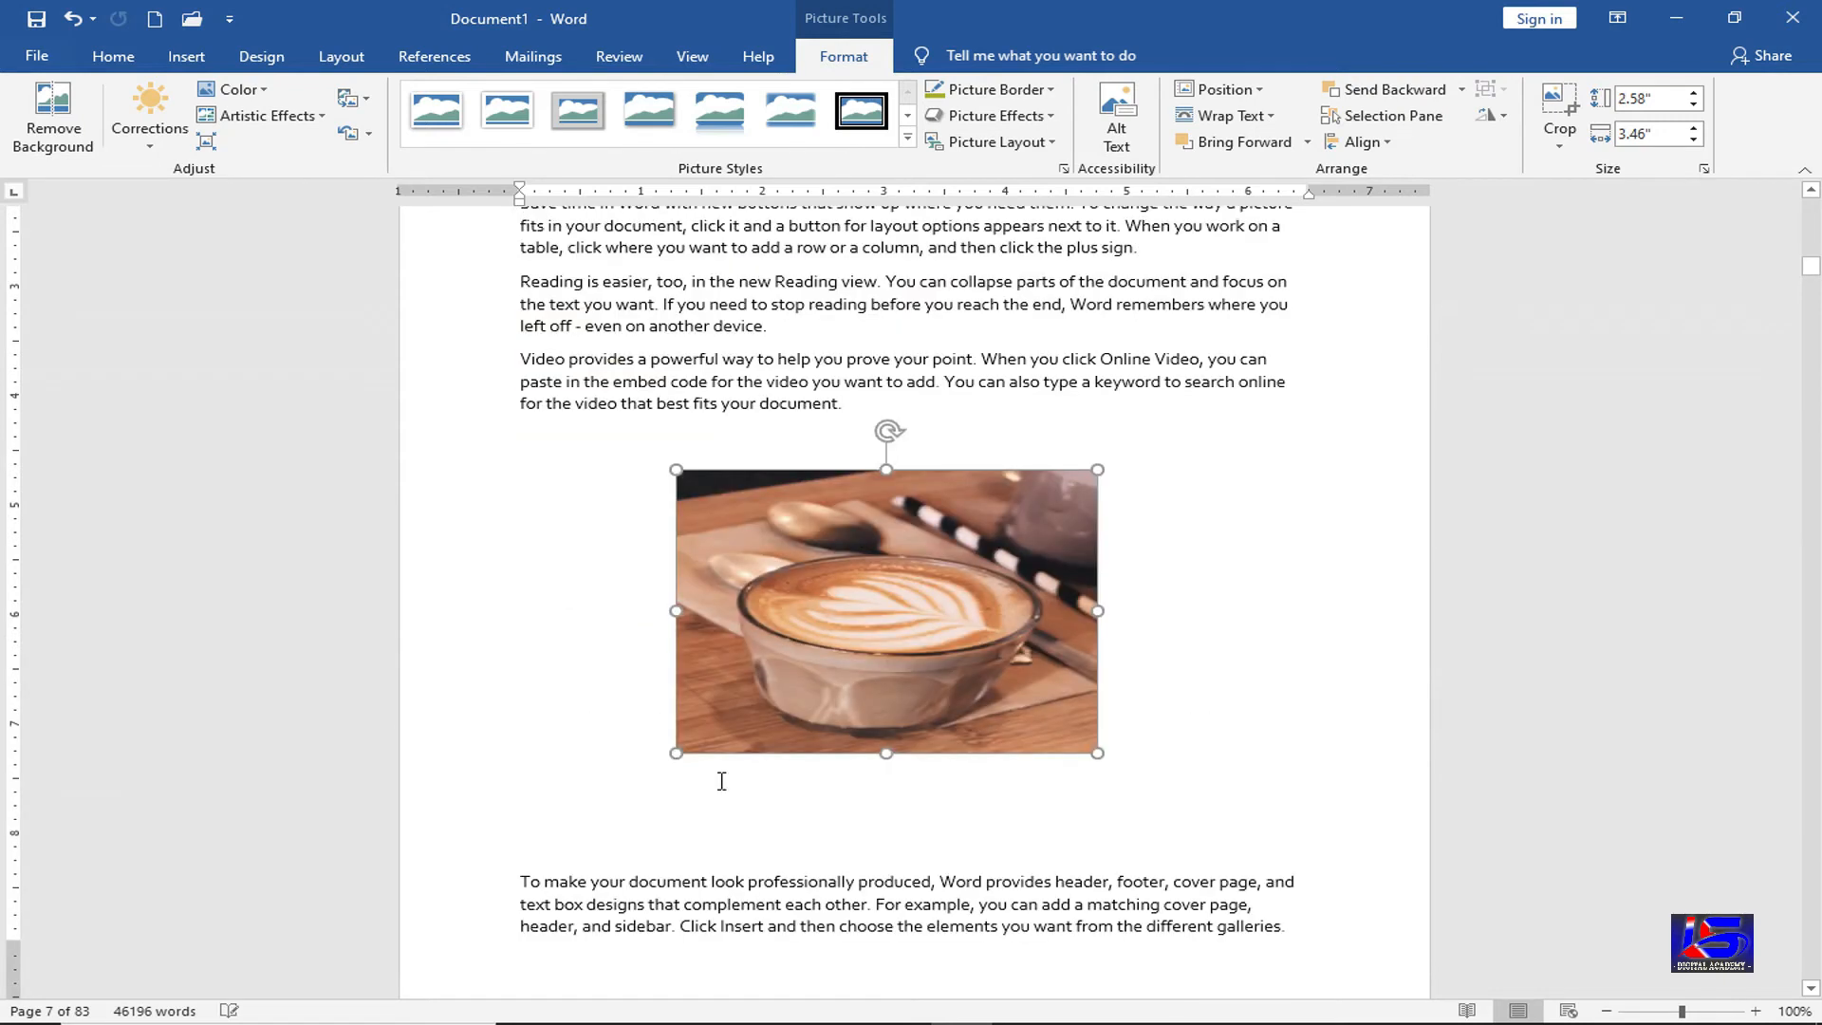
click(574, 819)
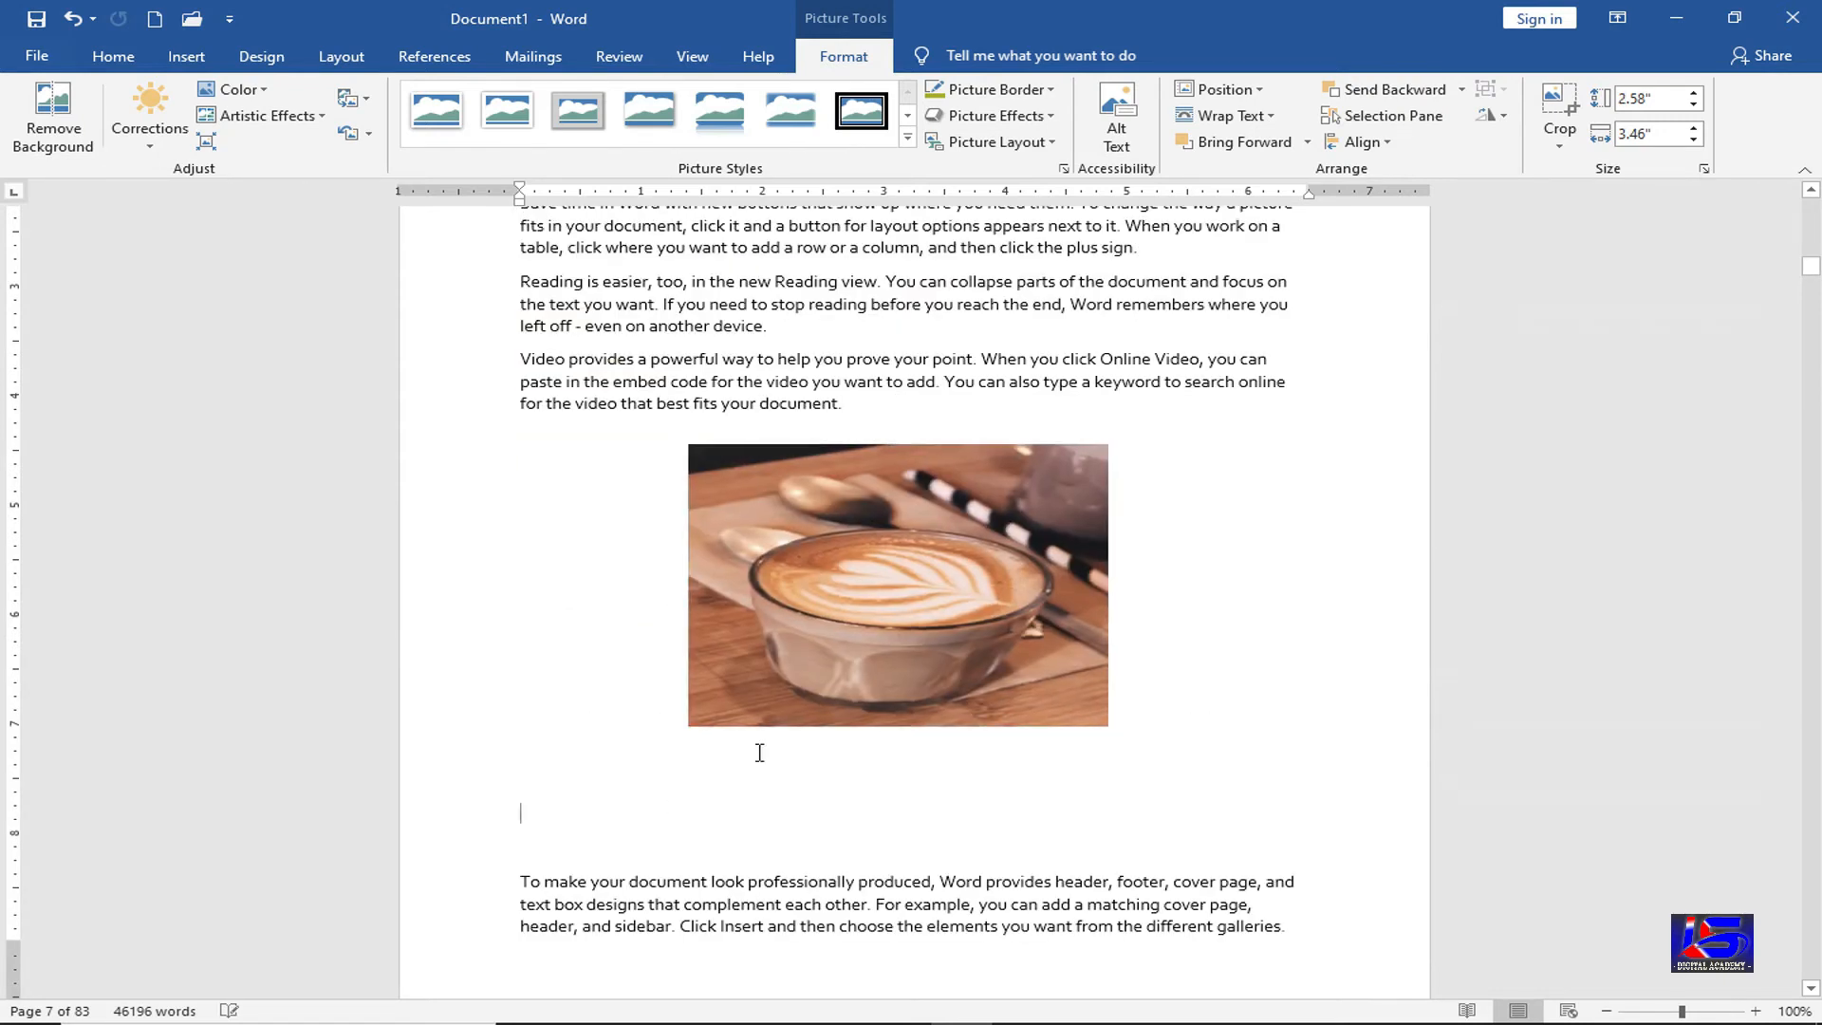
Add the "Figure 2" caption and drag it to centre beneath the latte picture
click(444, 60)
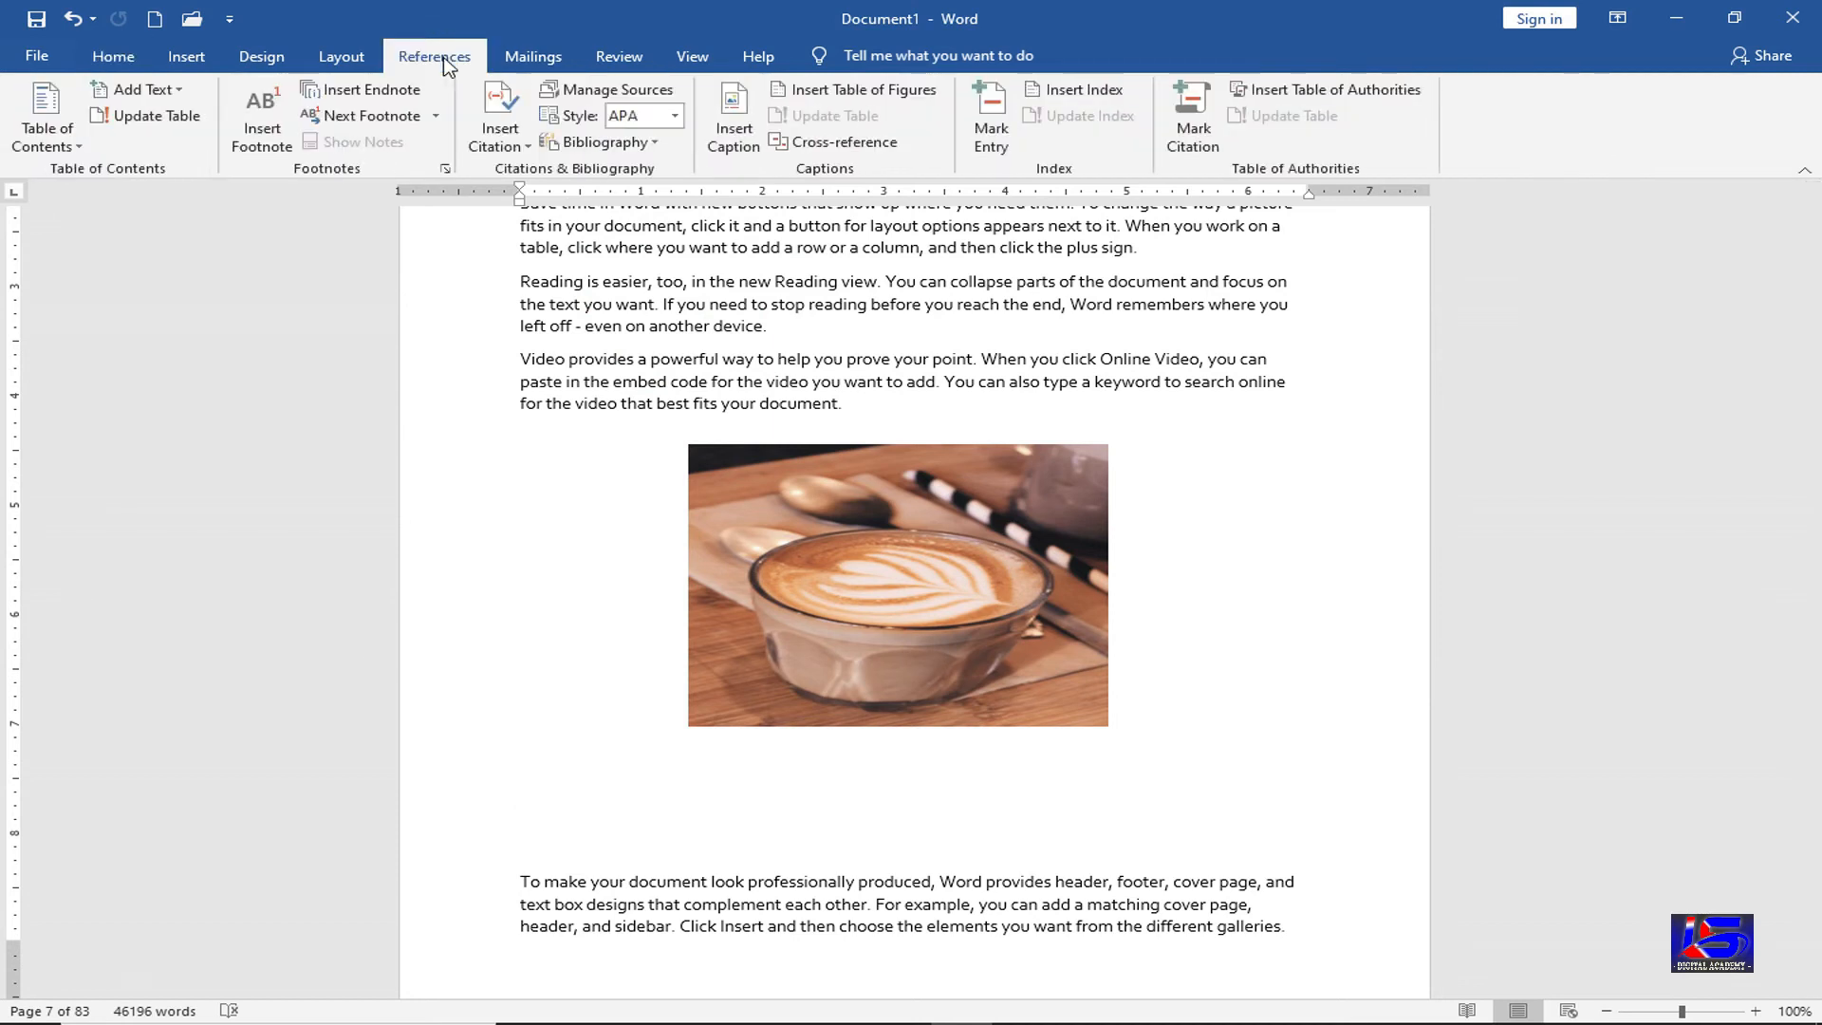
click(746, 131)
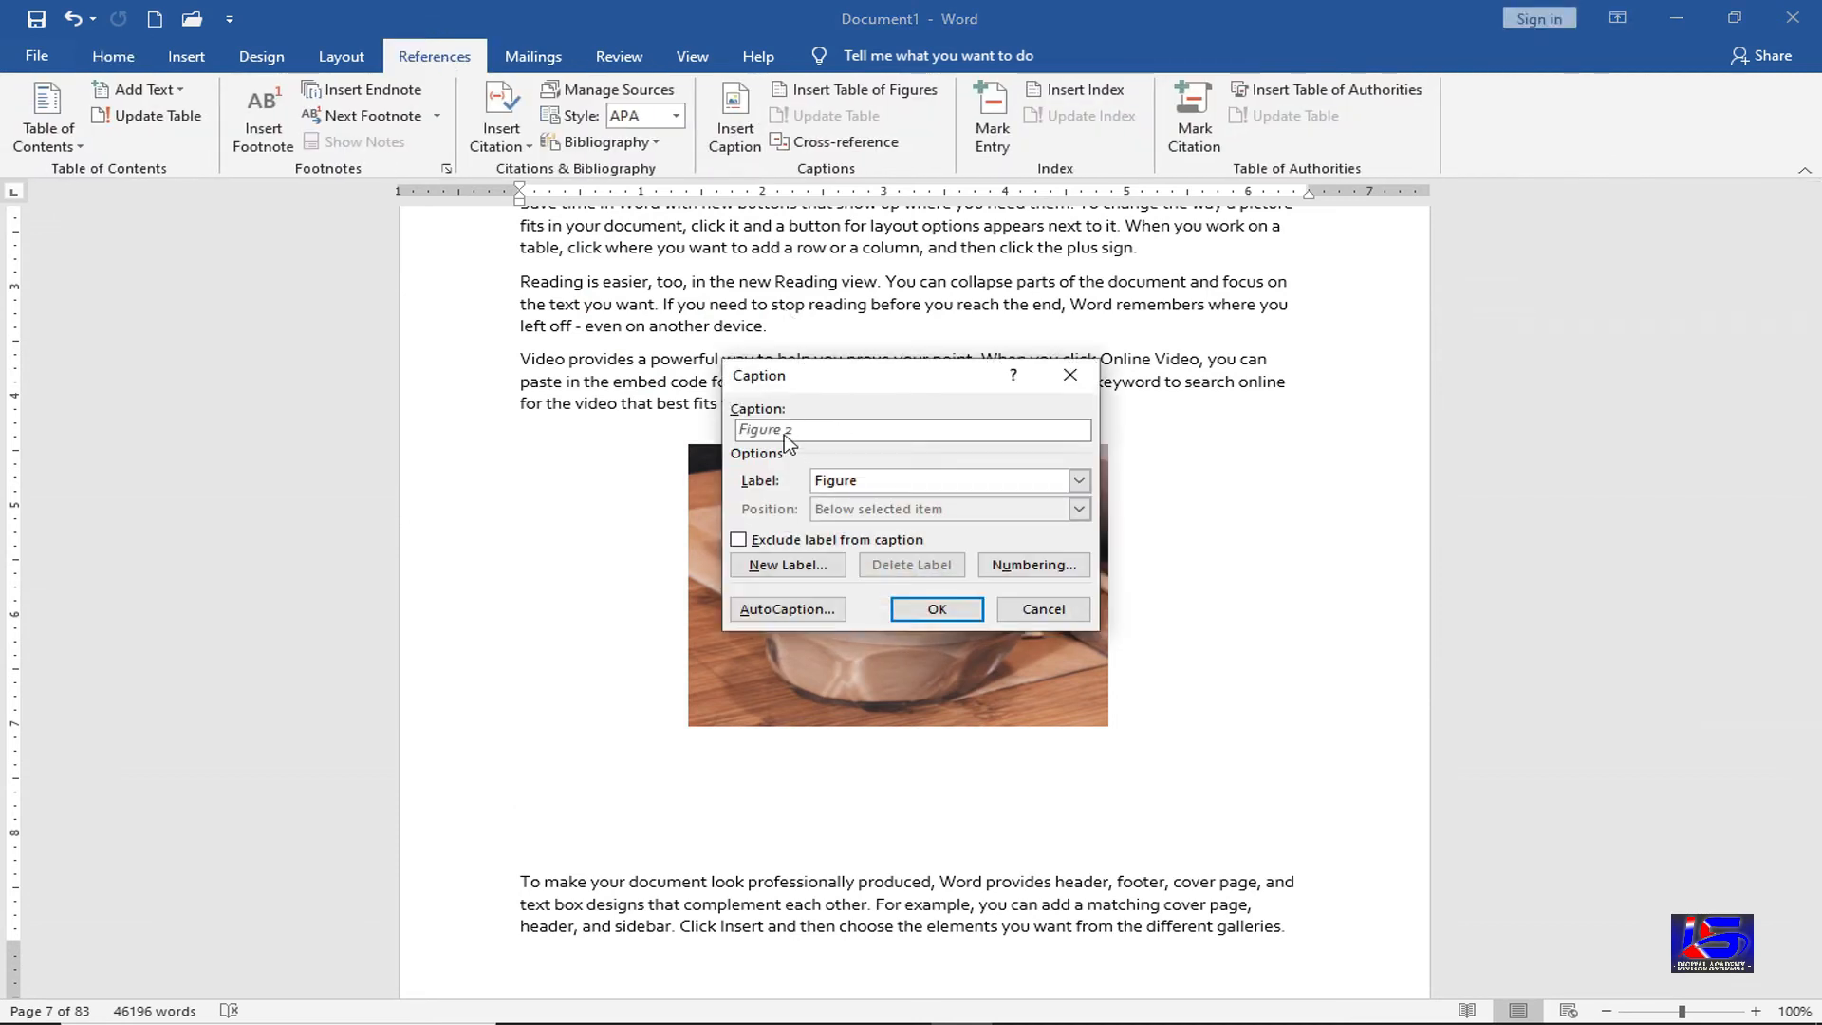
click(935, 609)
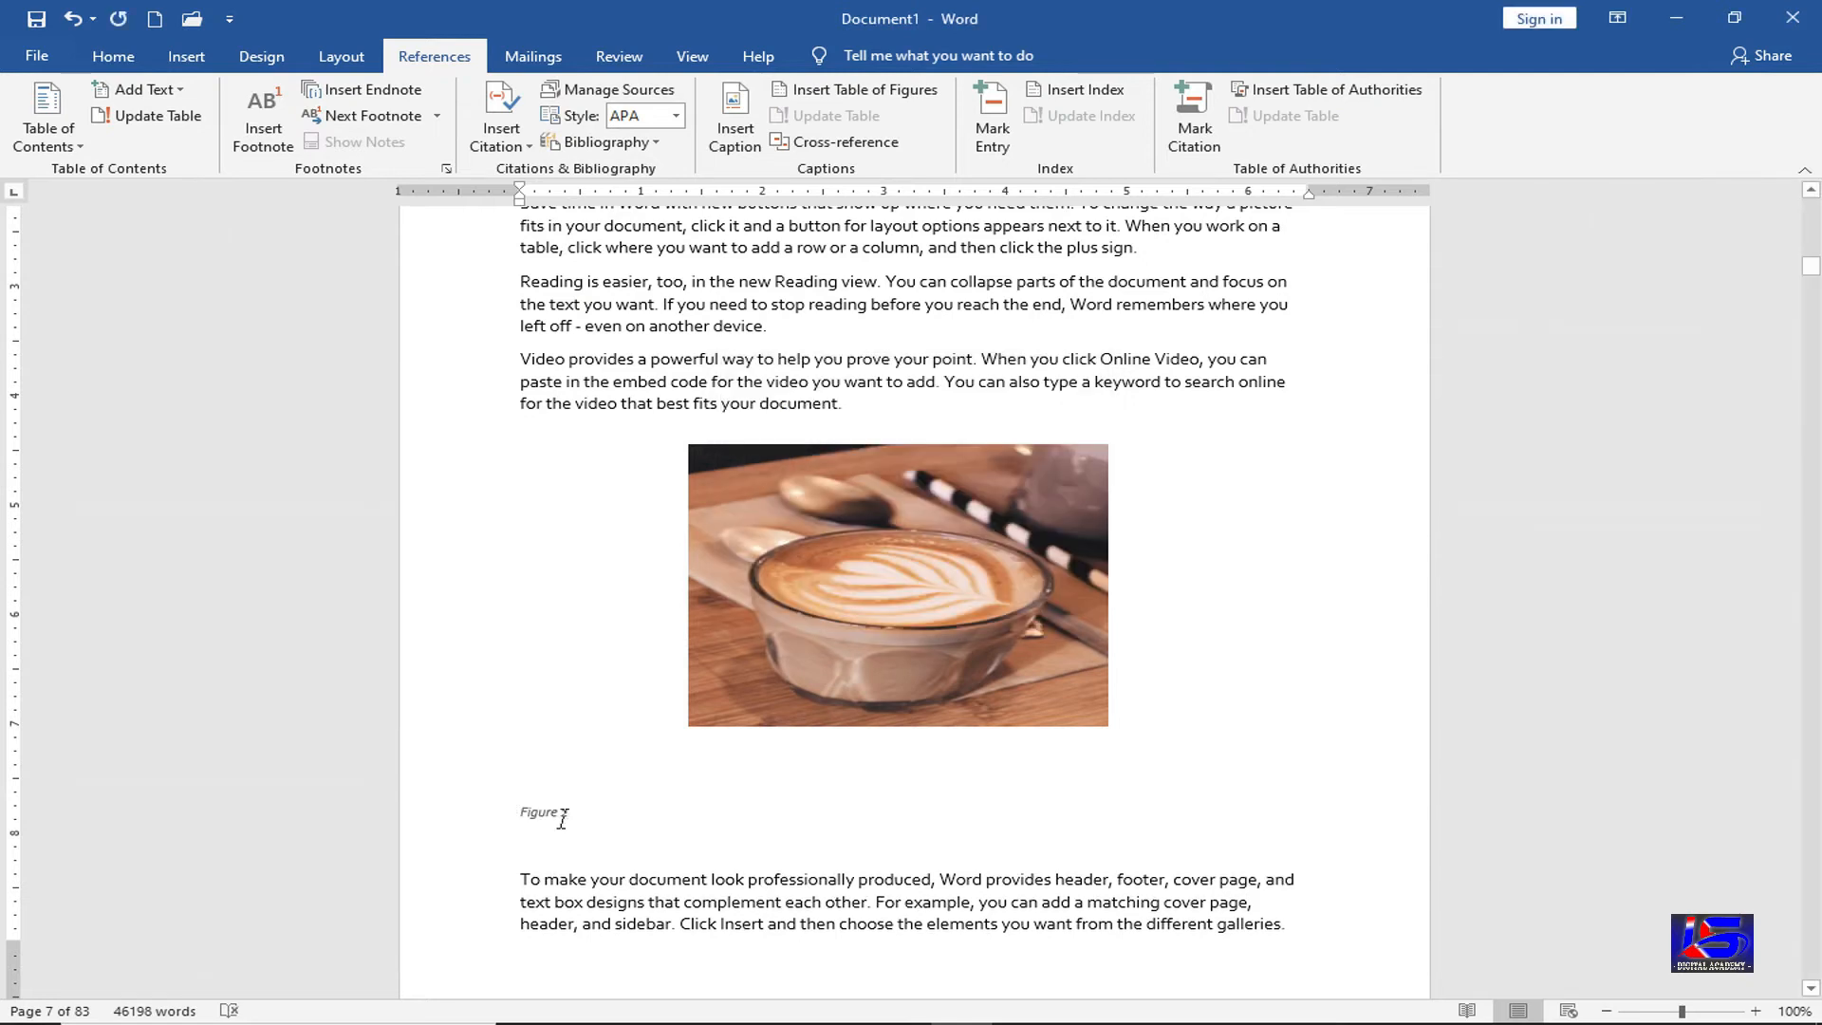
drag(569, 818, 877, 797)
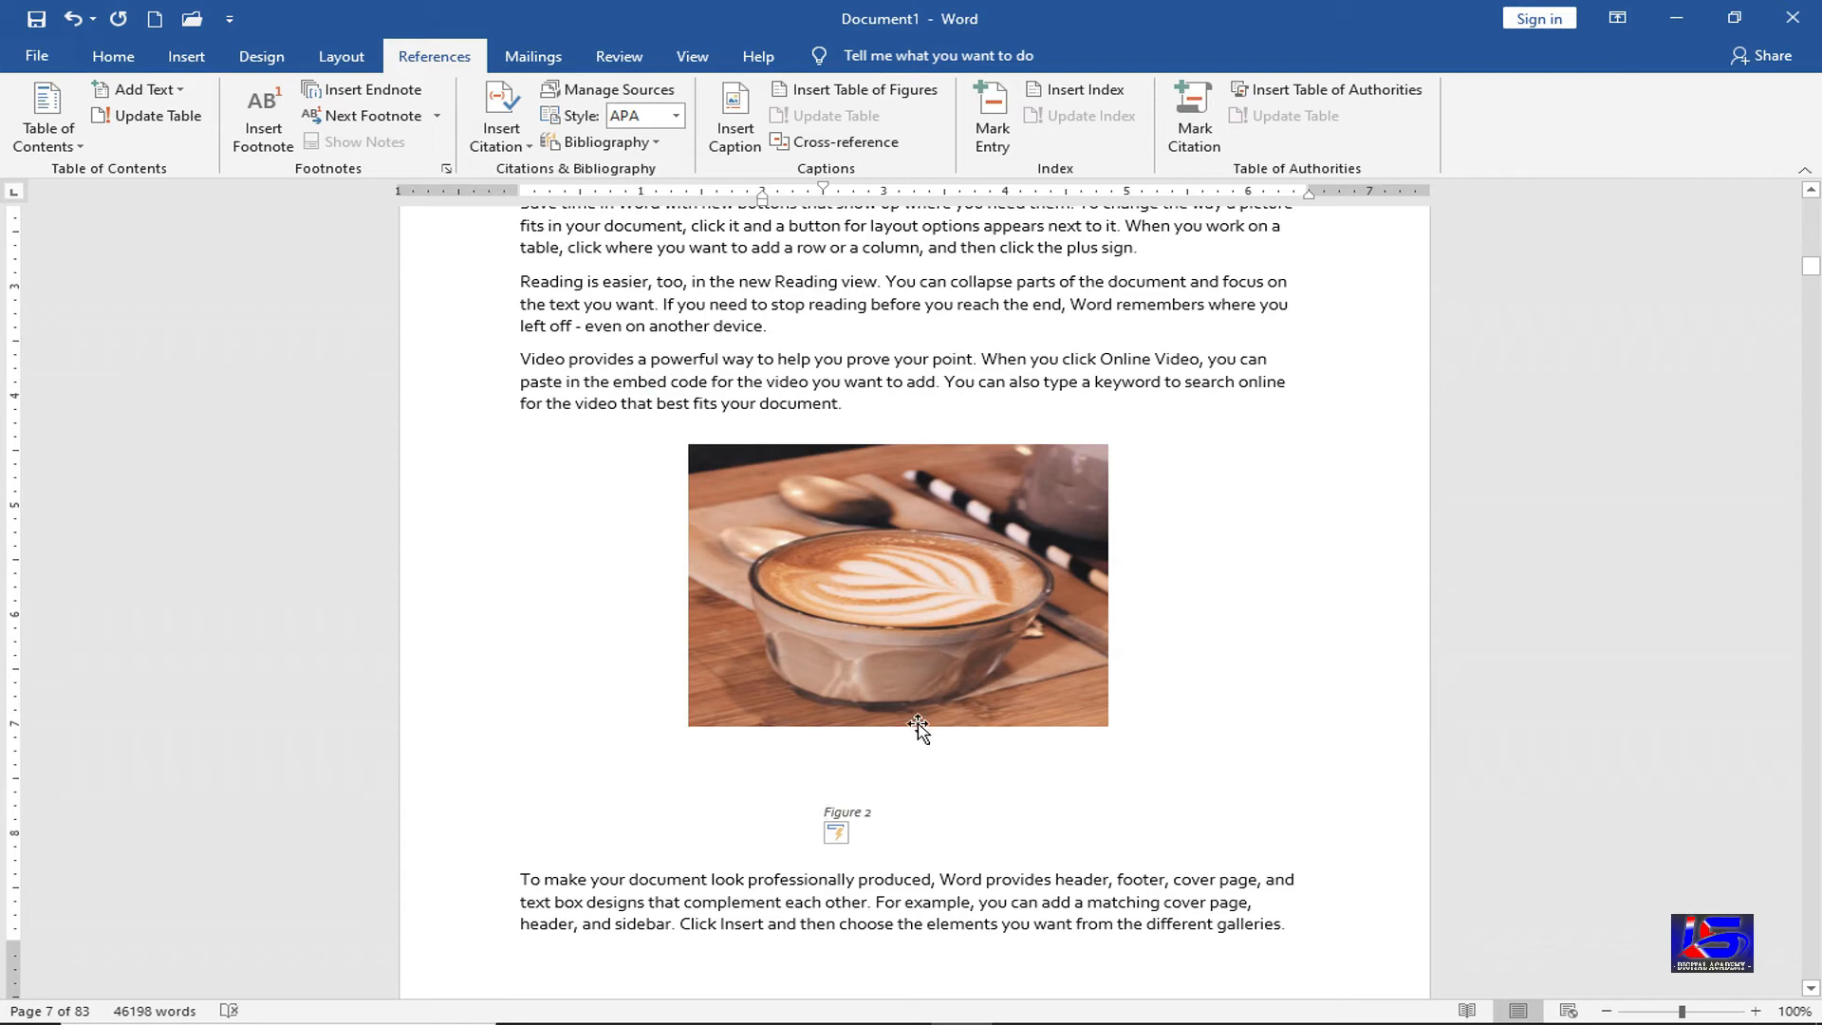
Add space in the Type of Ram section on page 9 and draw an oval circle there
scroll(927, 724, down, 1)
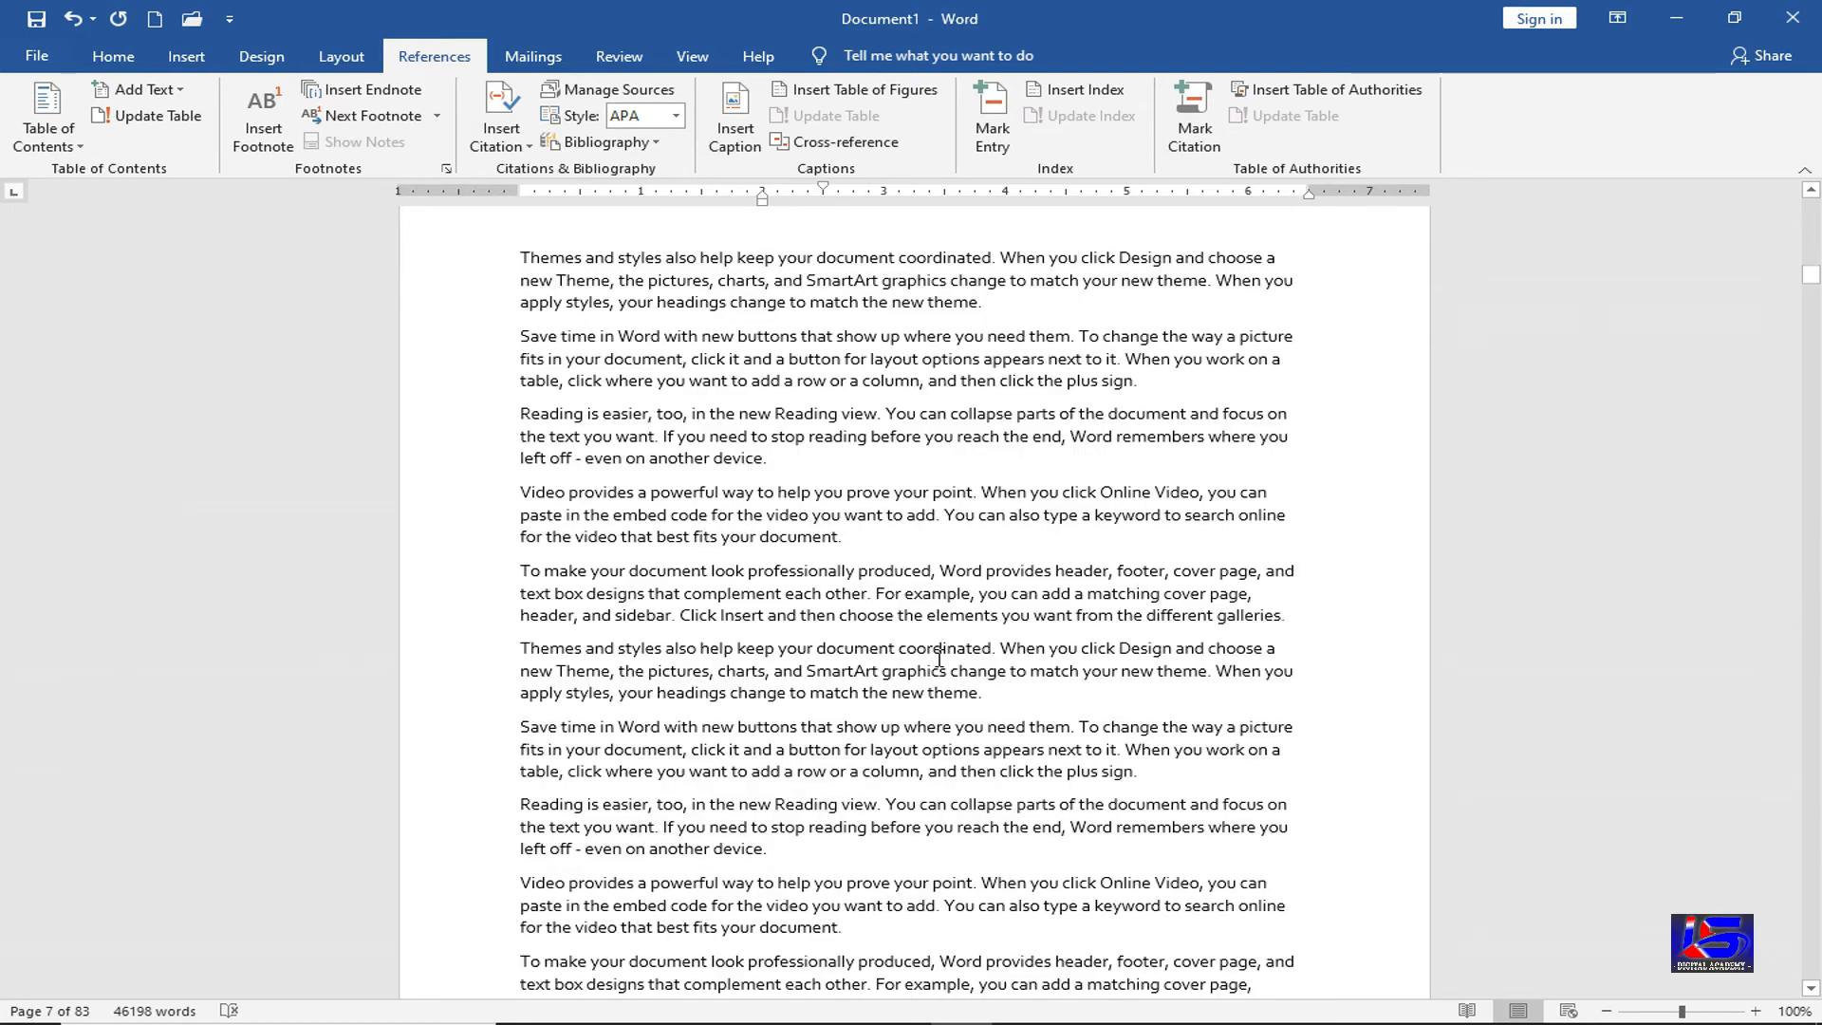
scroll(939, 658, down, 18)
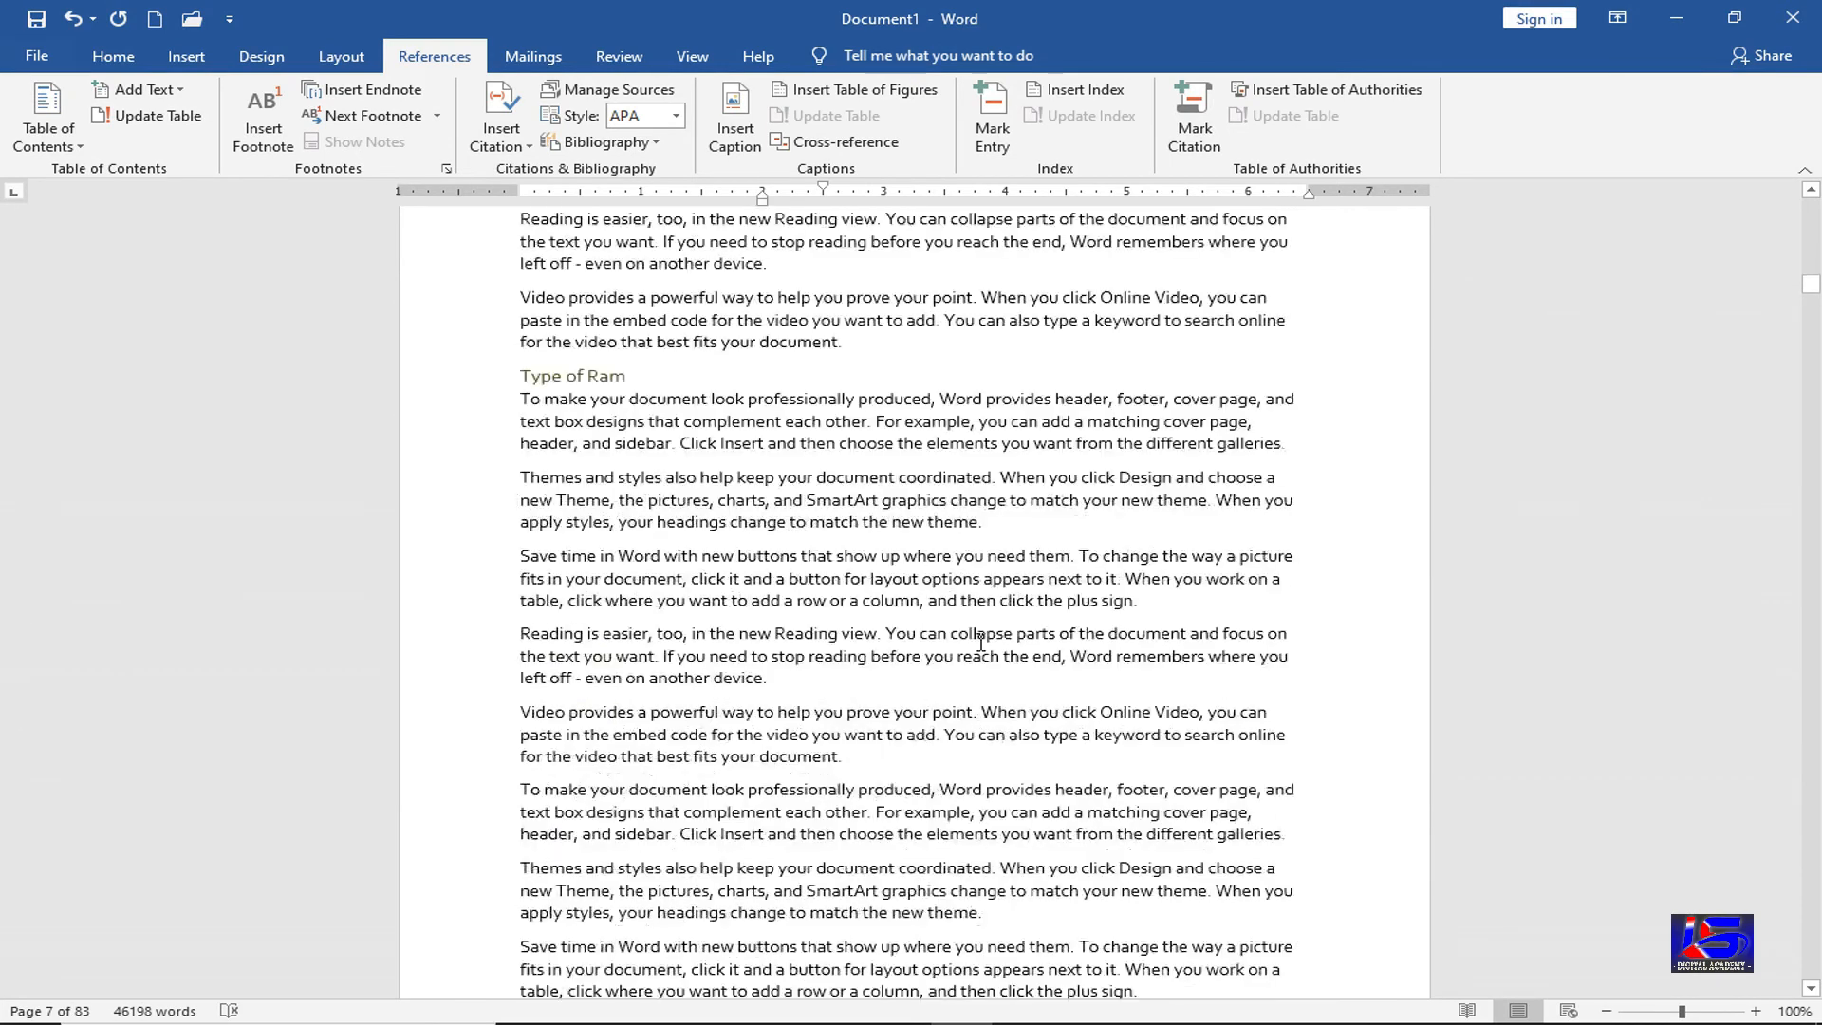
scroll(981, 642, down, 3)
click(949, 597)
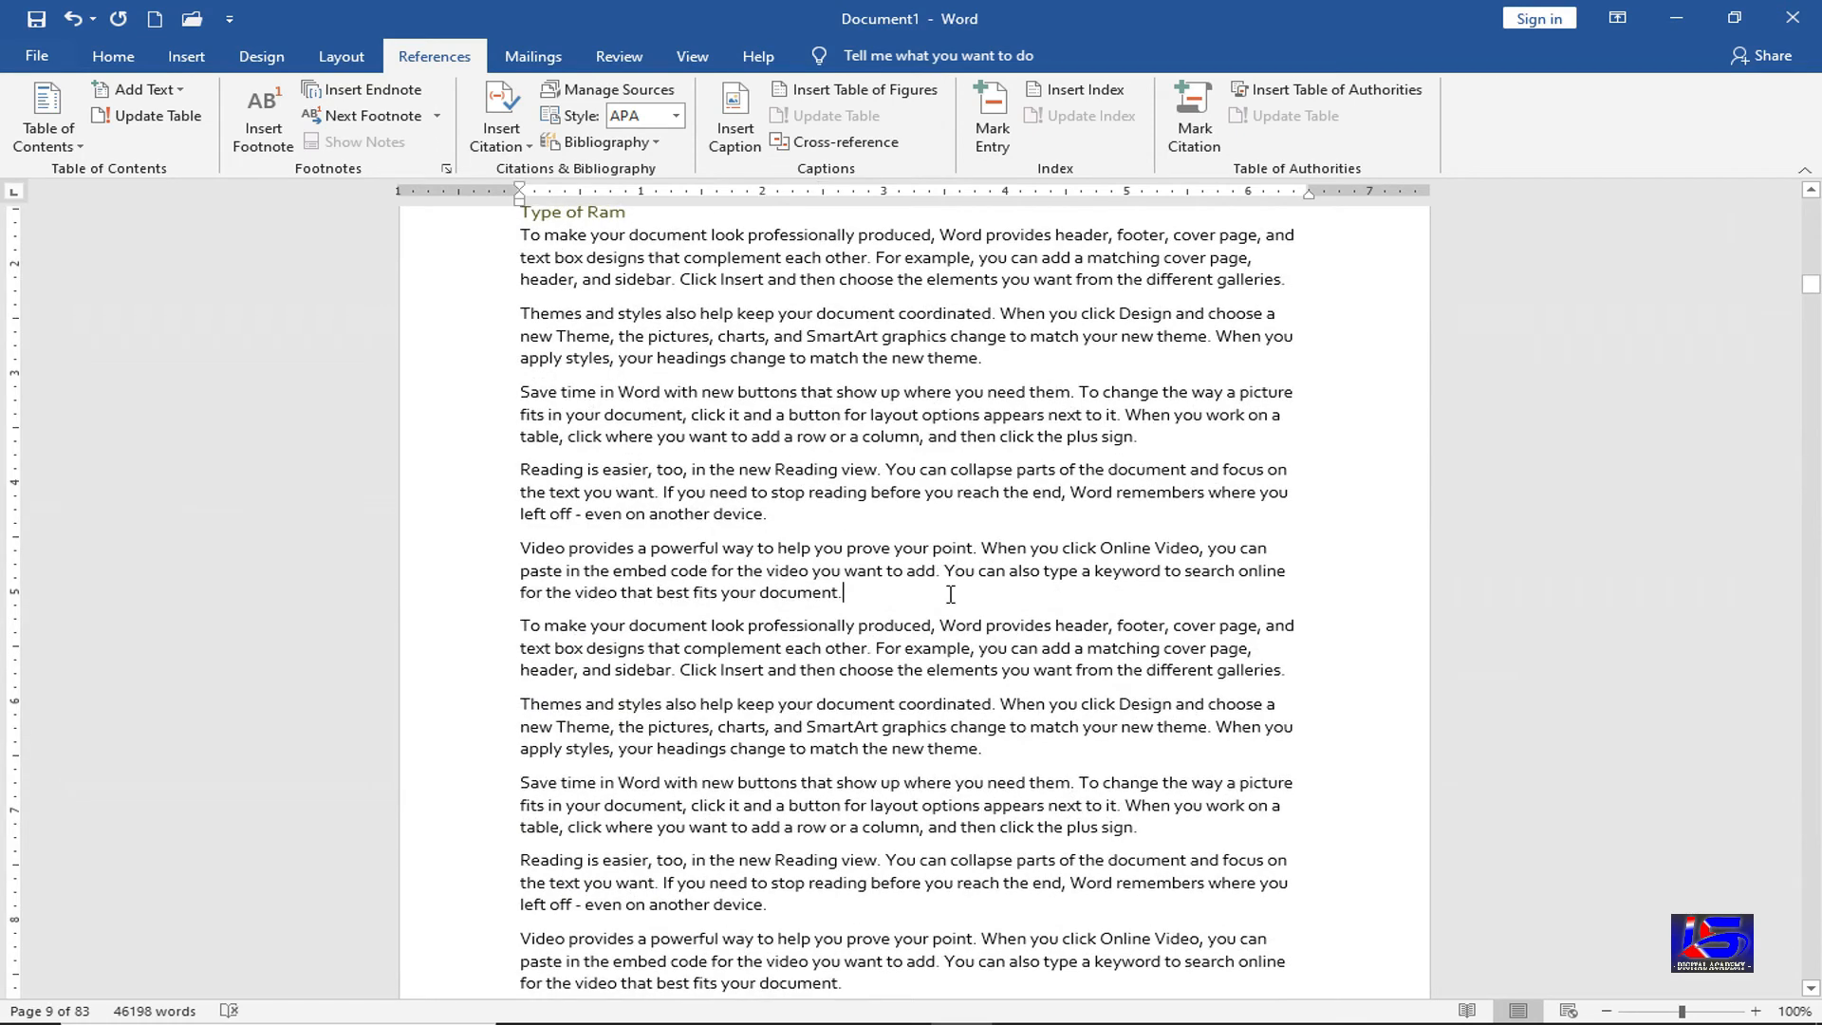
key(Return)
key(Return)
key(Return)
key(Return)
key(Return)
key(Return)
key(Return)
key(Return)
key(Return)
key(Return)
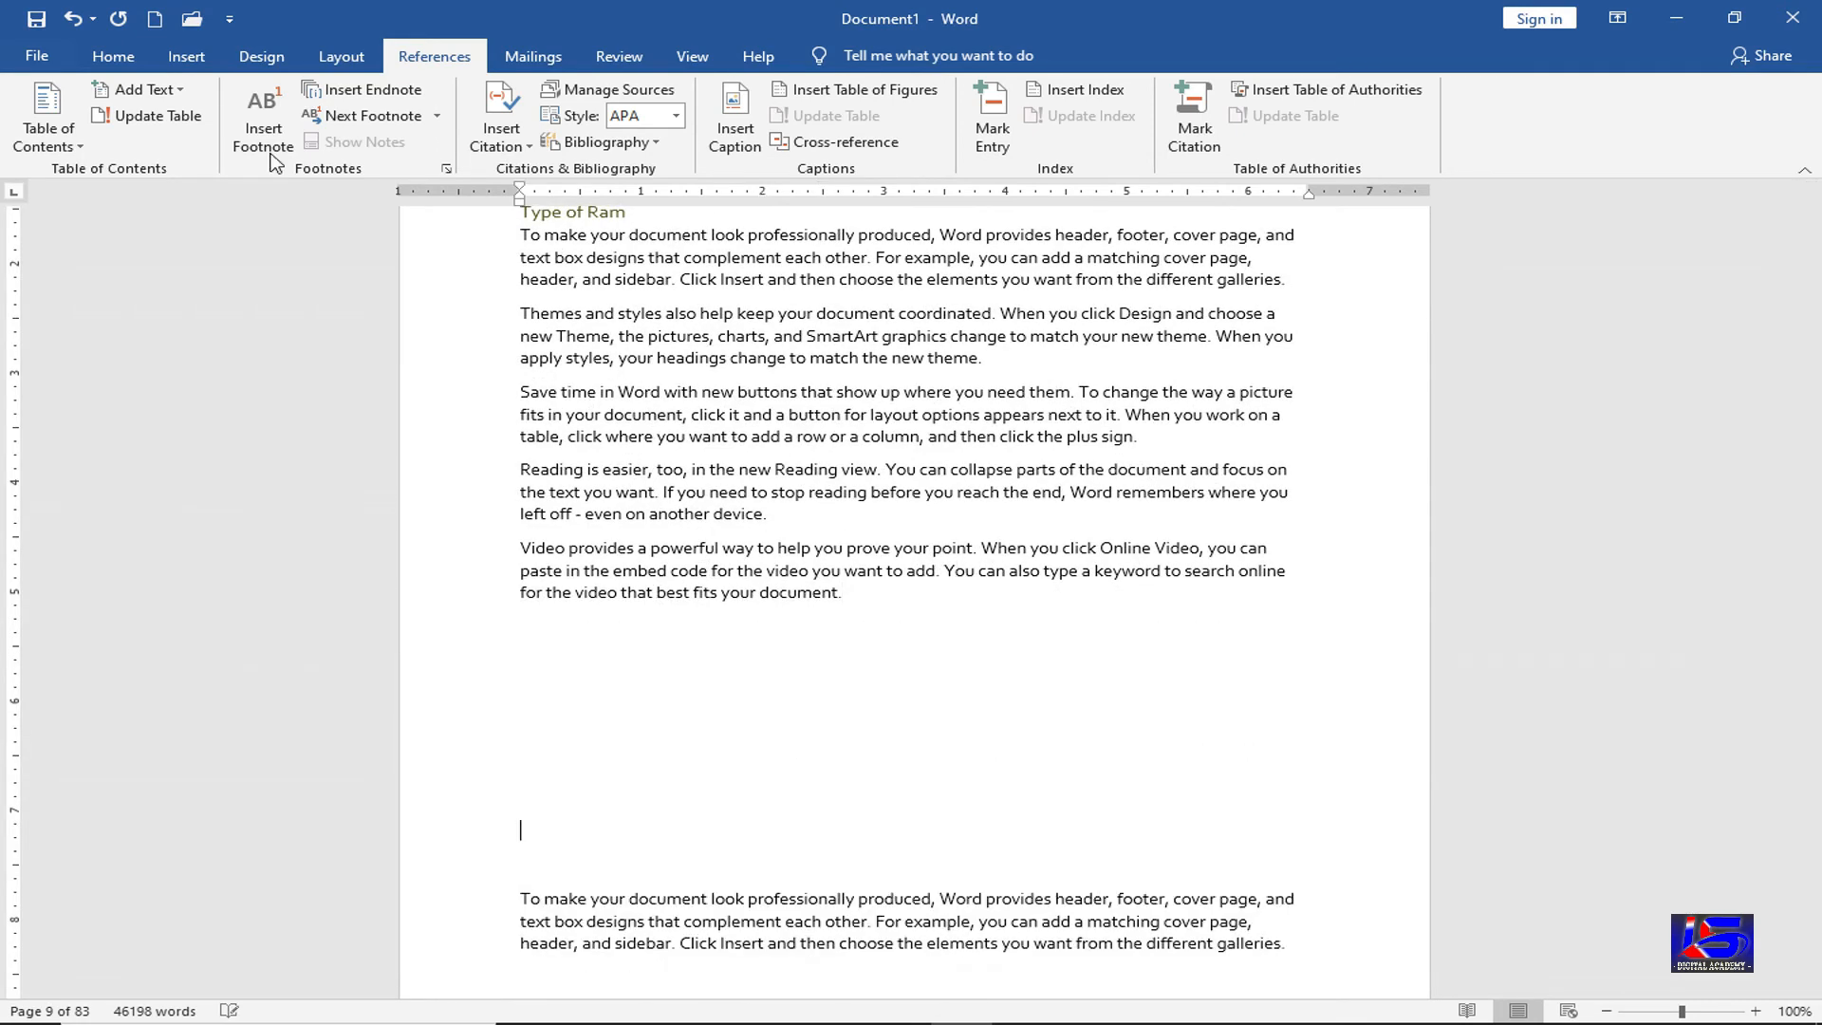
click(186, 56)
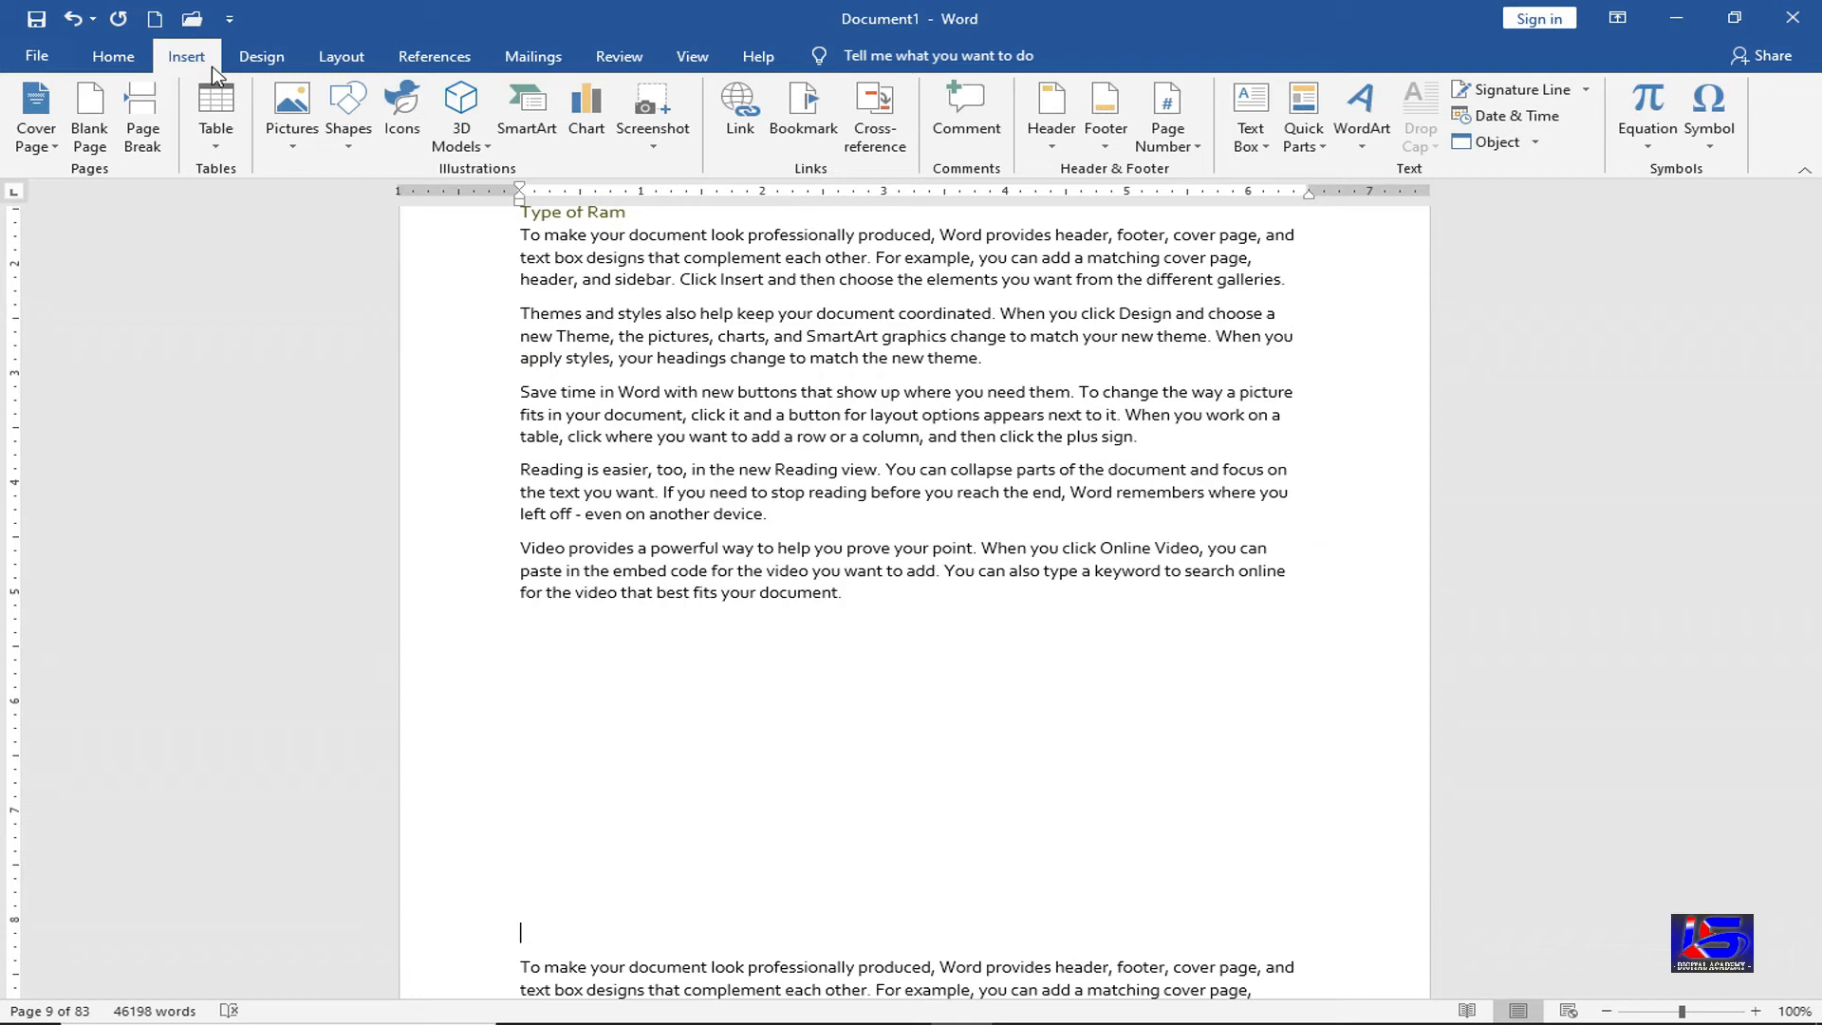
click(348, 133)
click(448, 203)
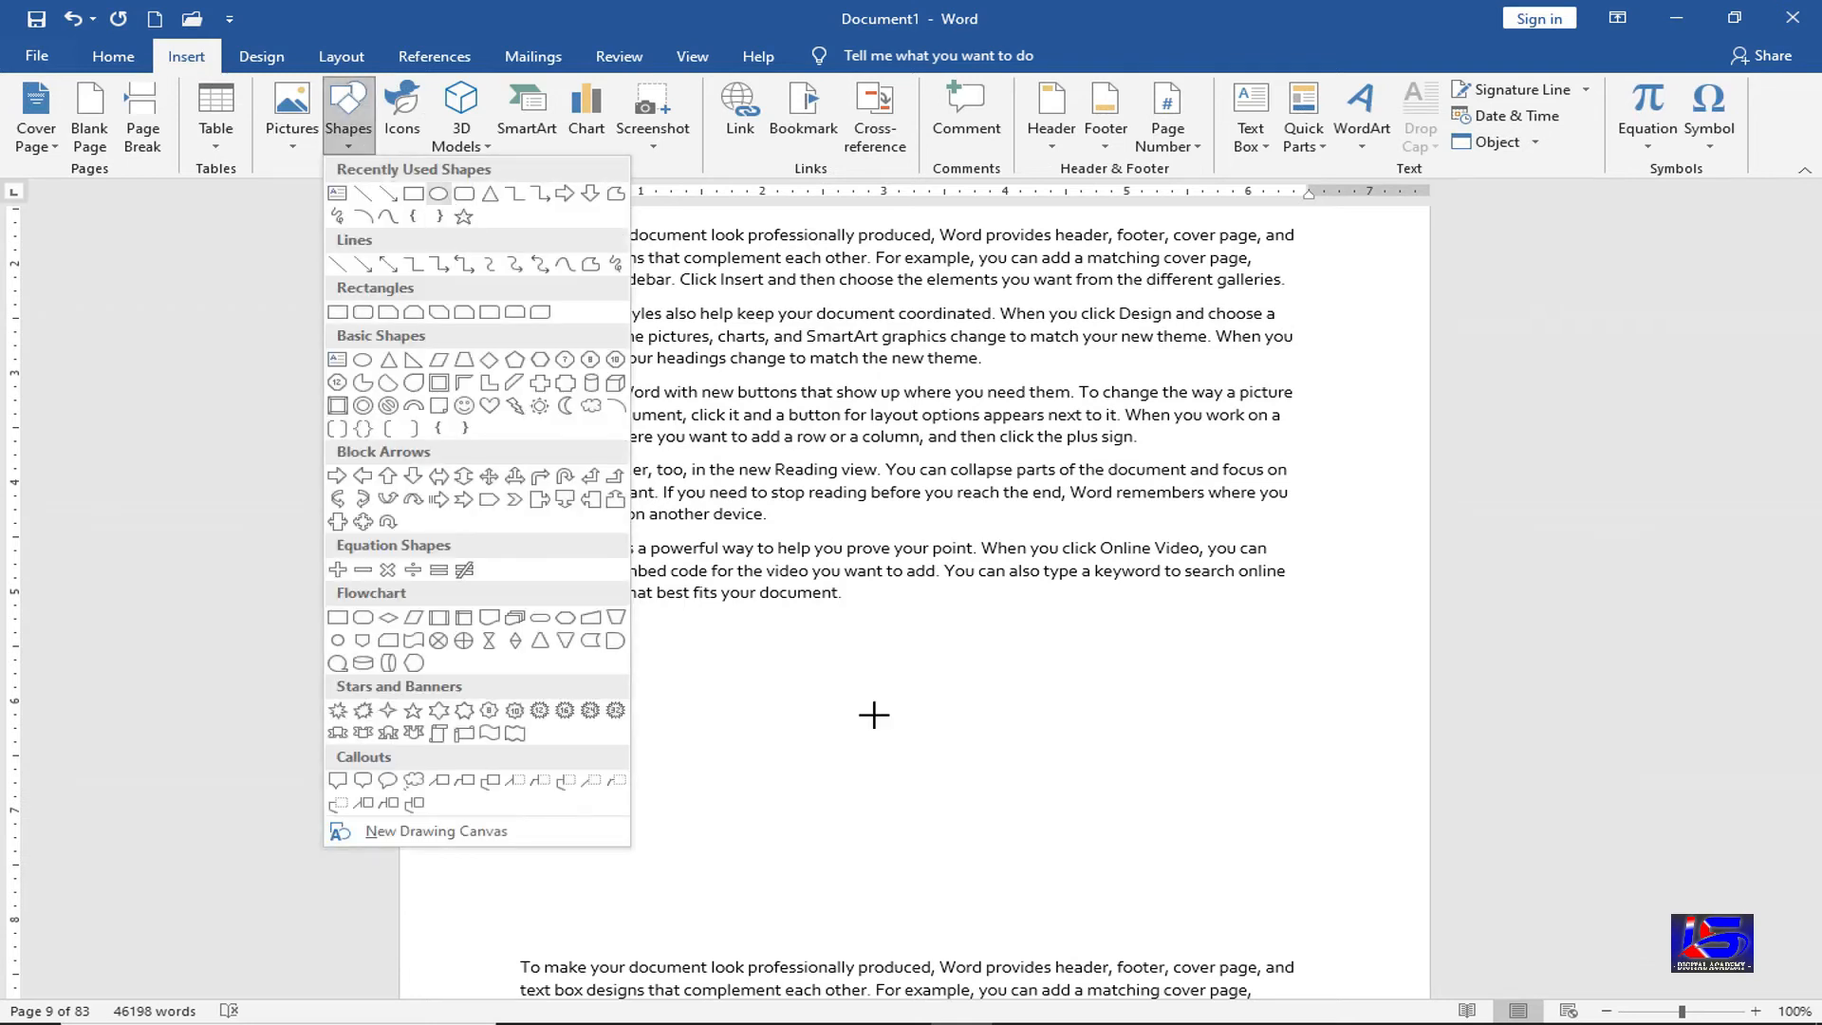
drag(809, 639, 987, 802)
Caption the circle "Figure 3", centre the caption, and return to page 1
click(608, 866)
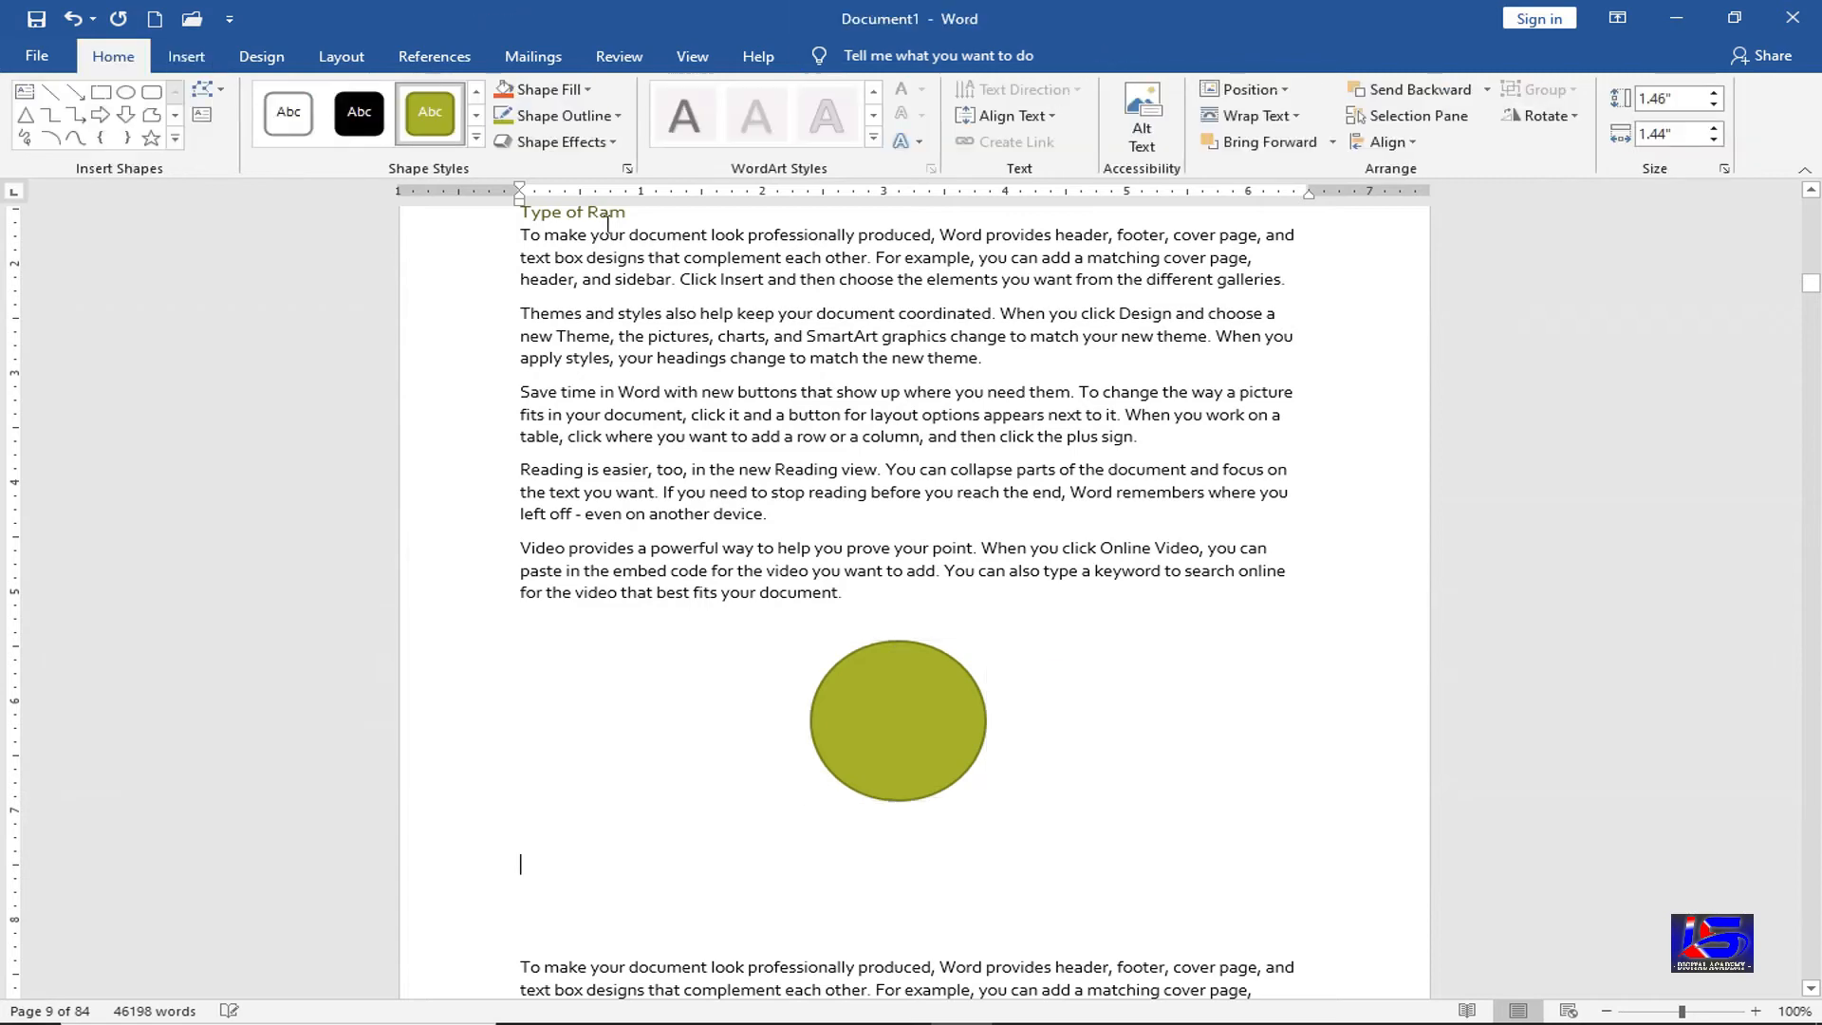
click(464, 63)
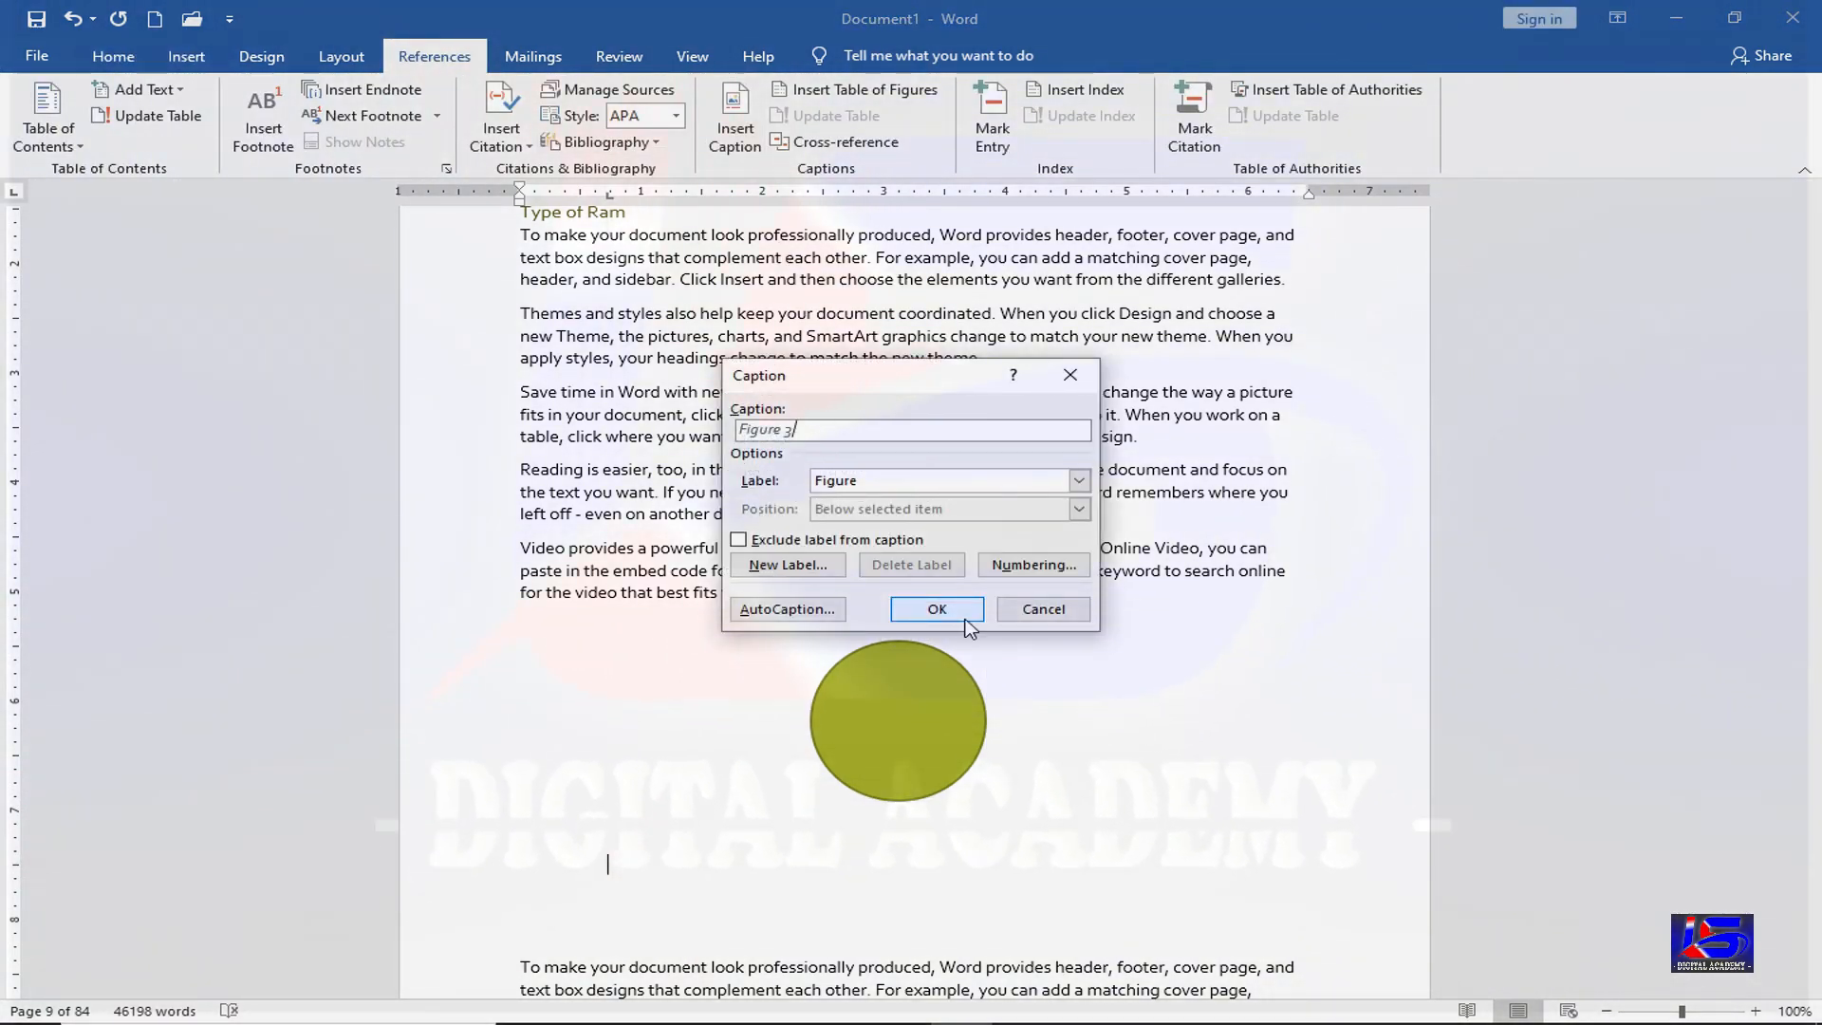
key(Return)
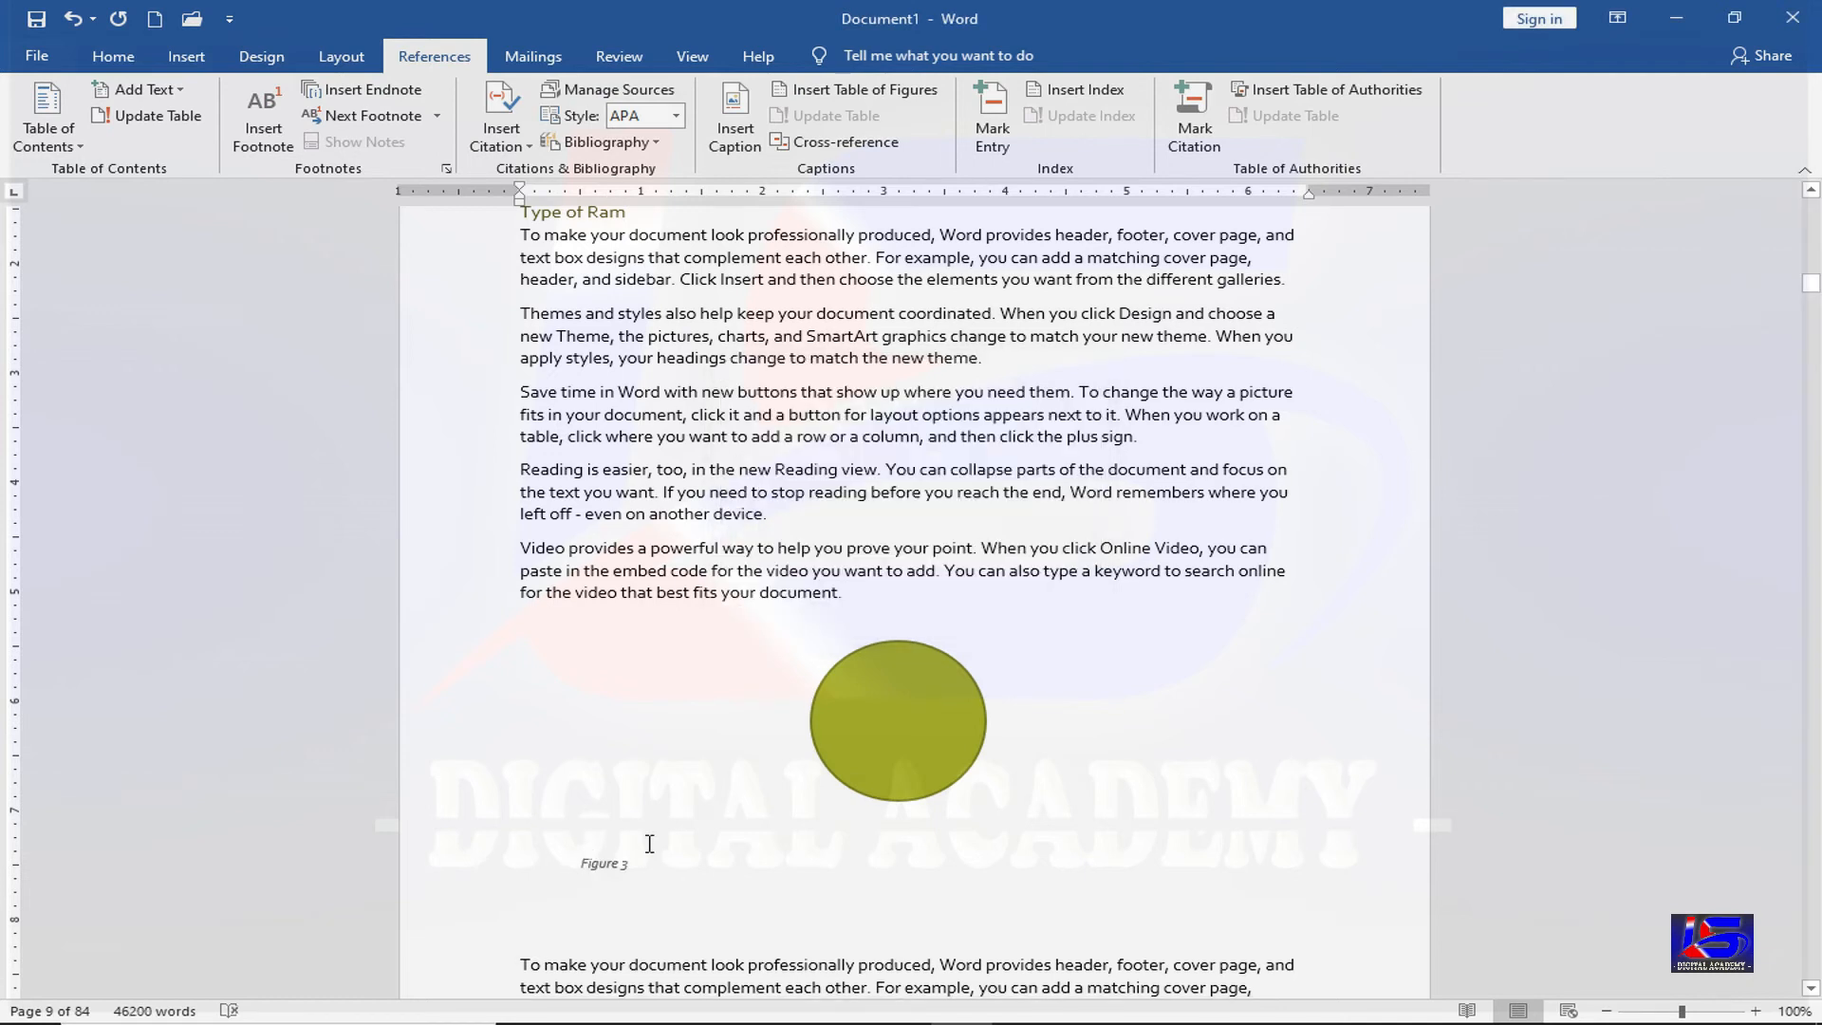
key(ctrl+e)
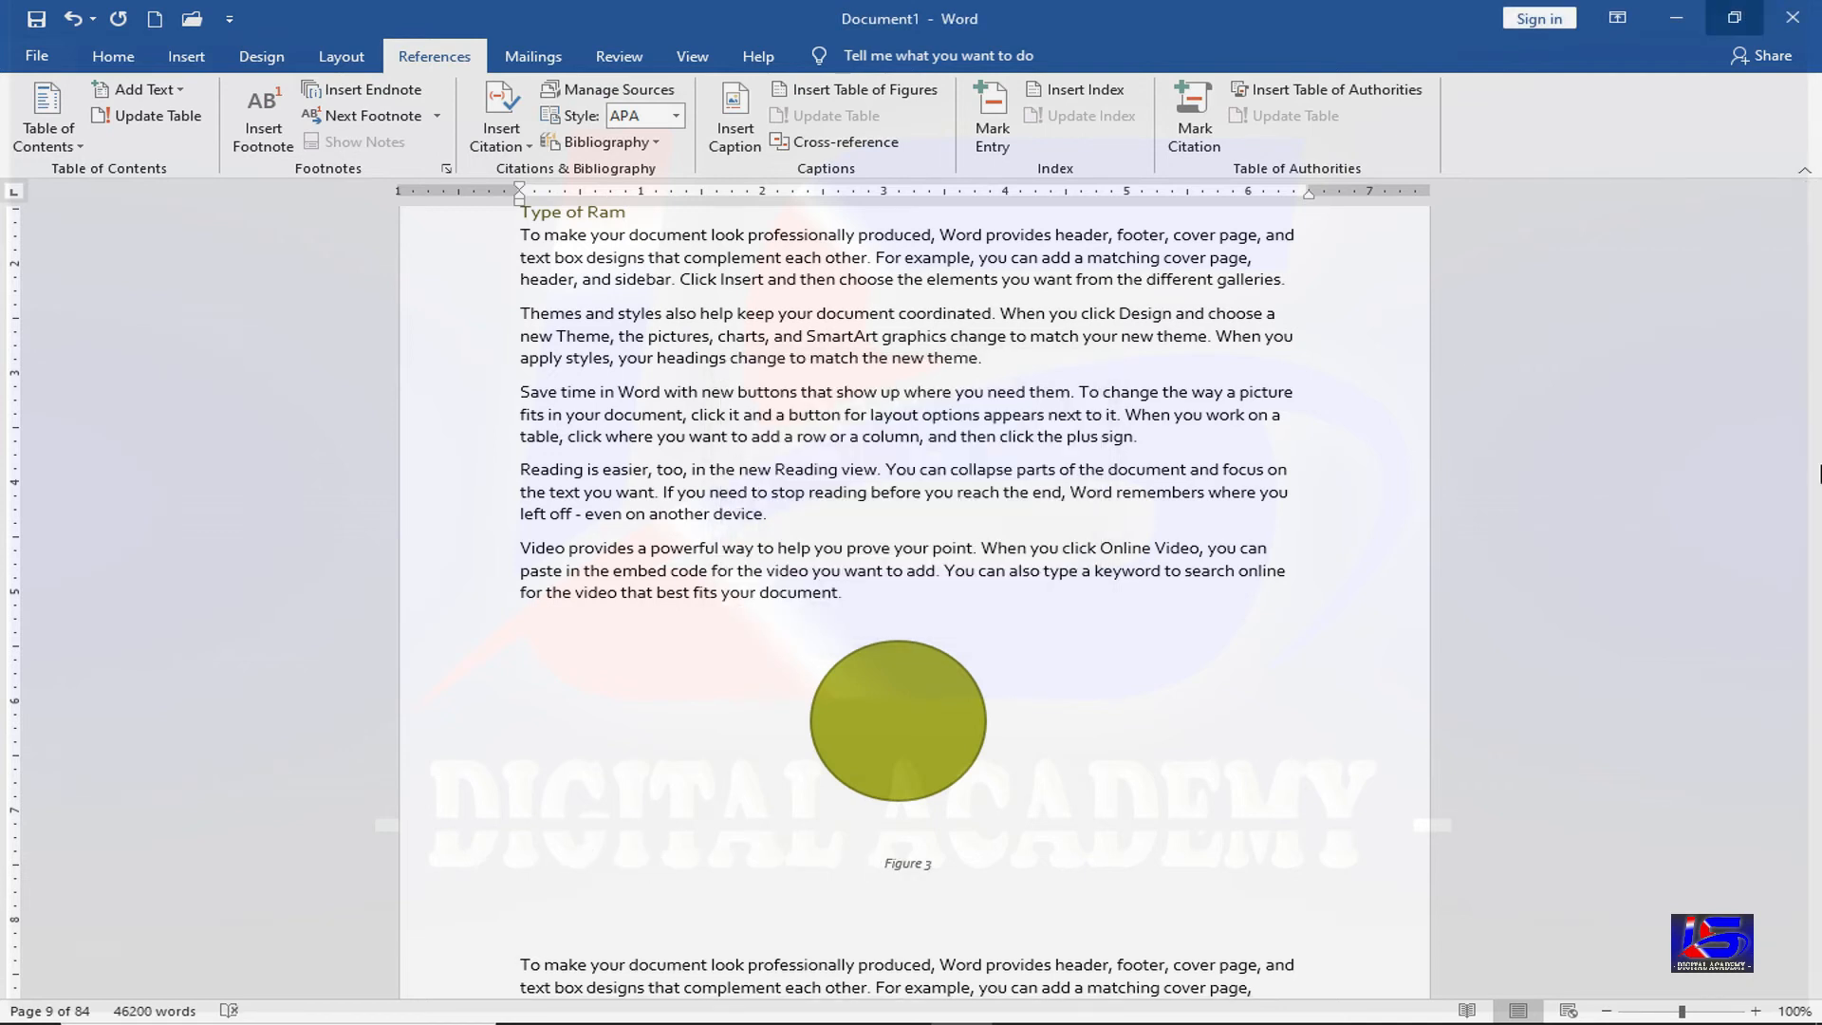
drag(1811, 283, 1820, 177)
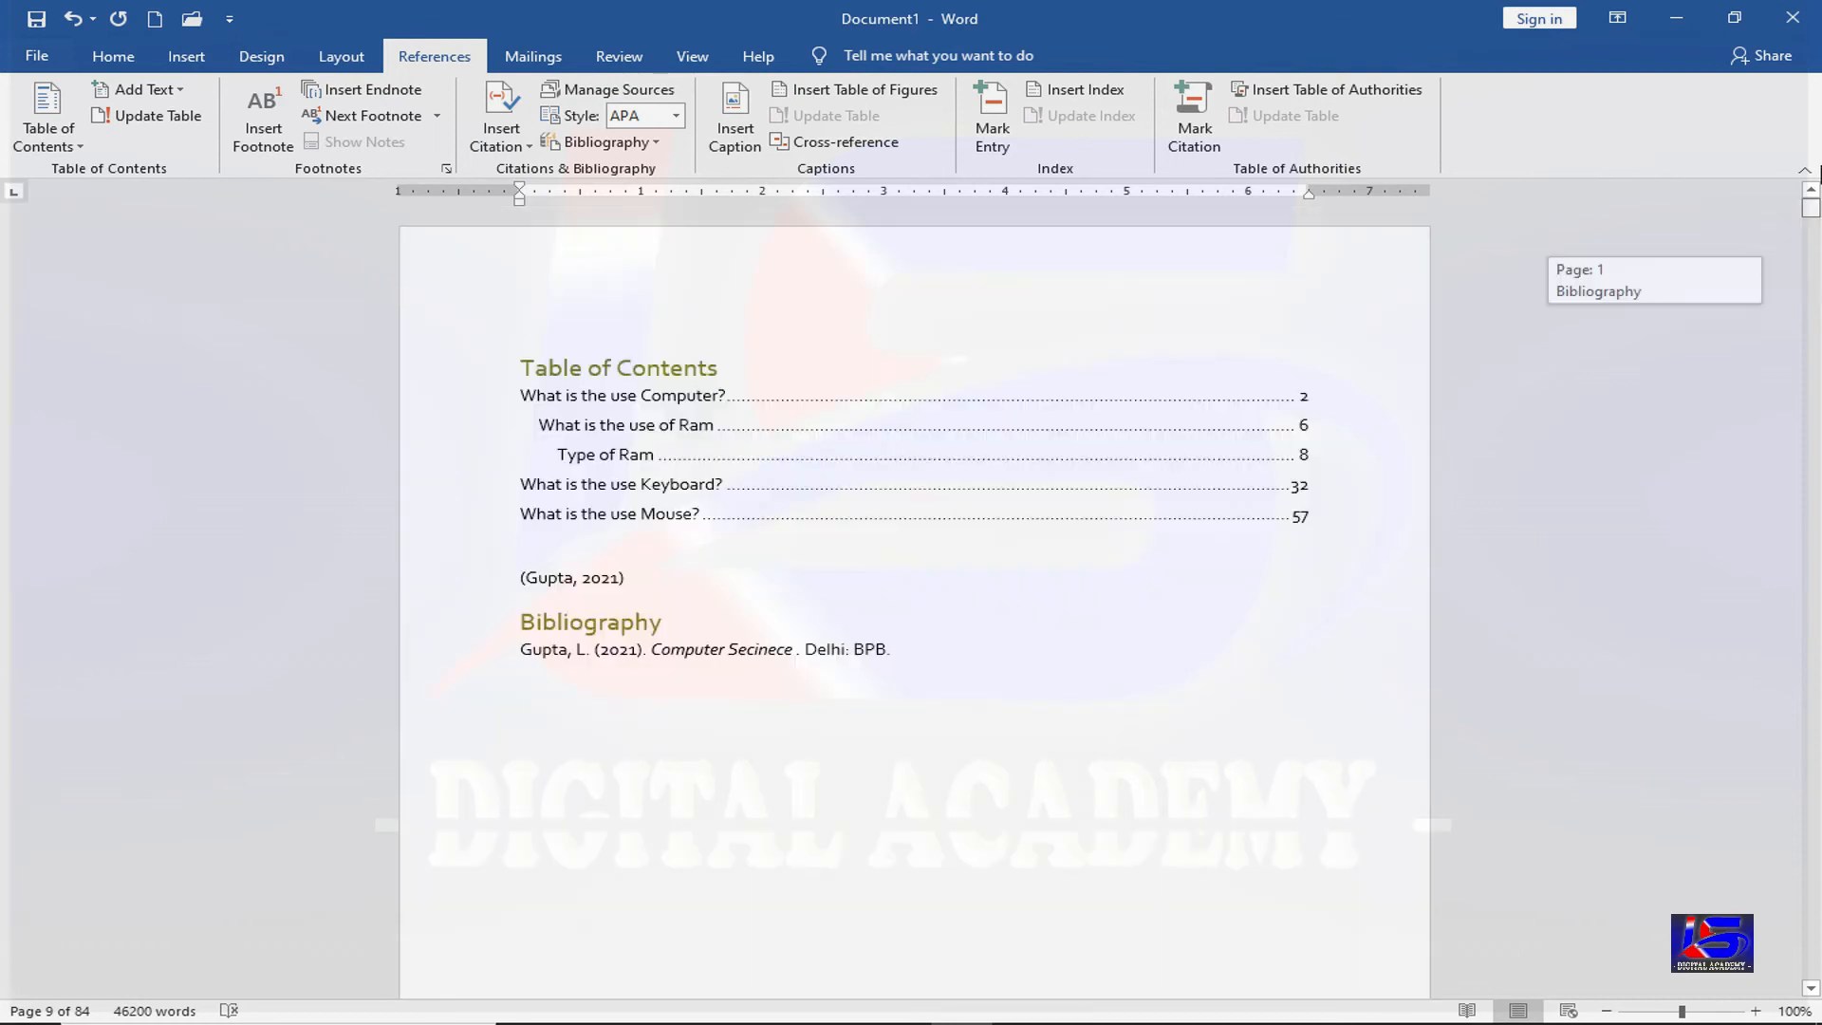
Insert a table of figures below the Bibliography listing Figures 1–3 on pages 4, 7 and 9
click(572, 743)
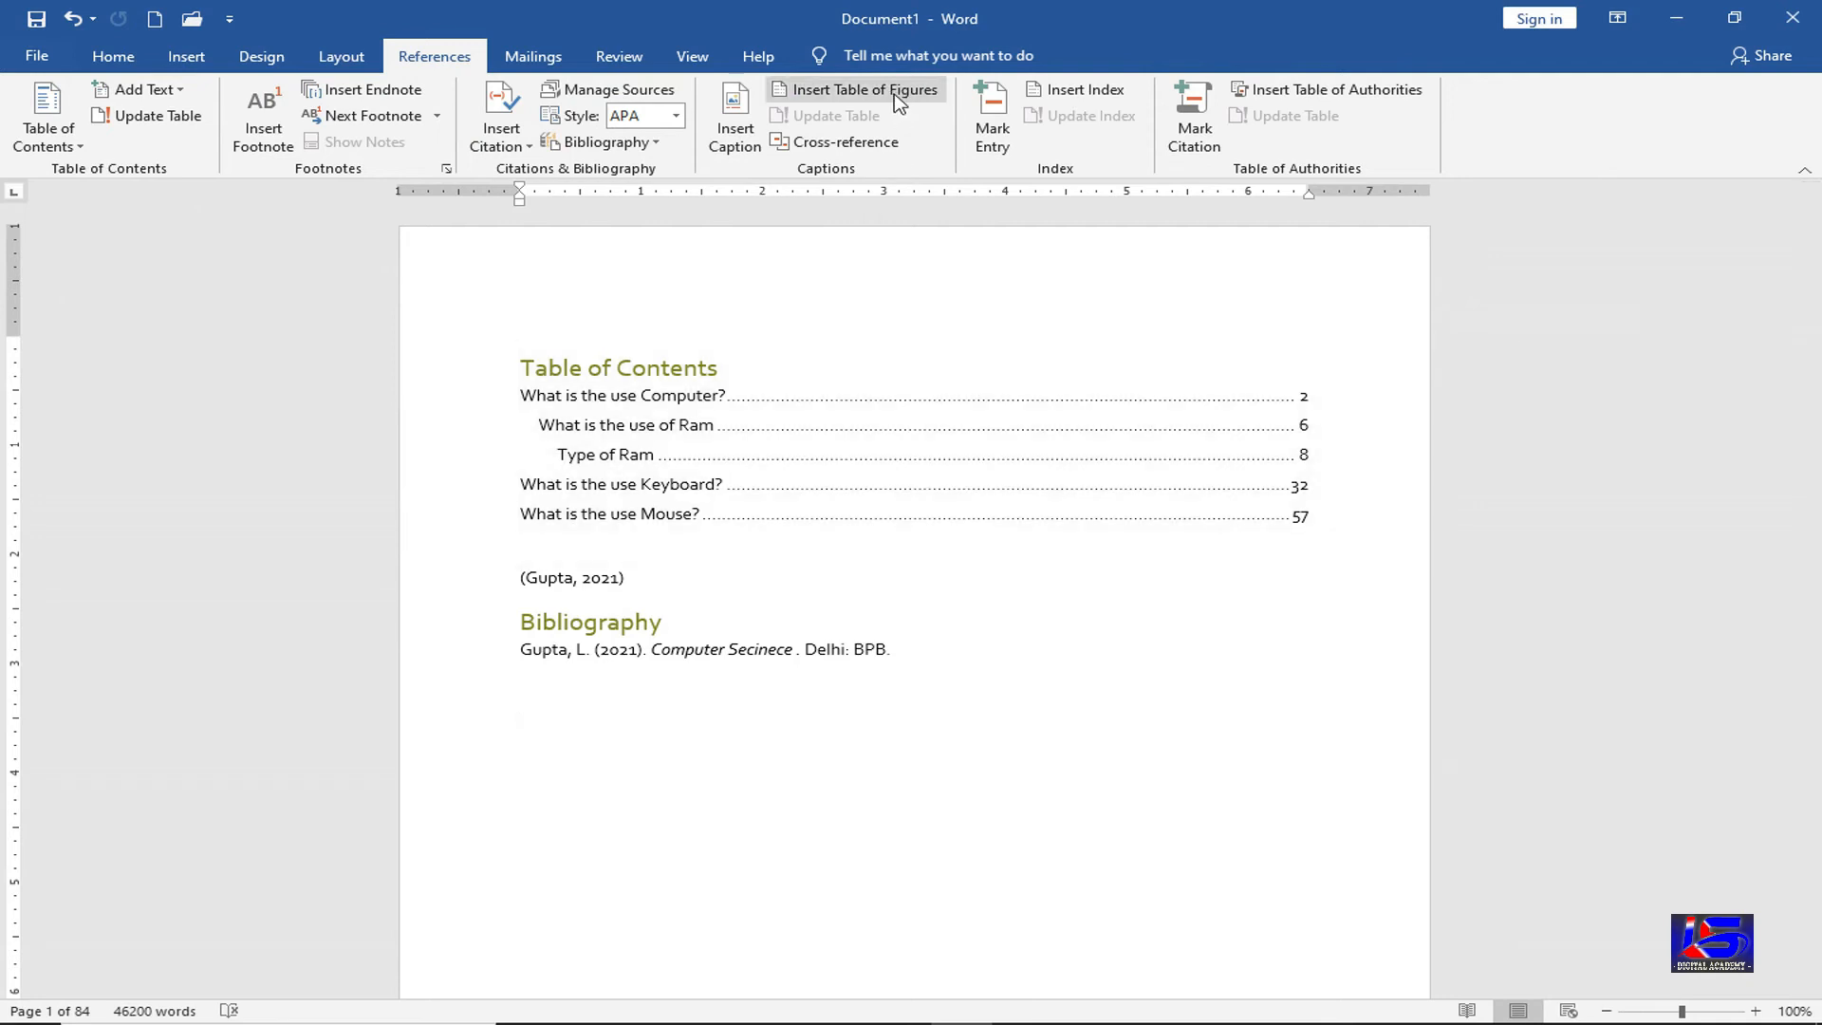
click(894, 93)
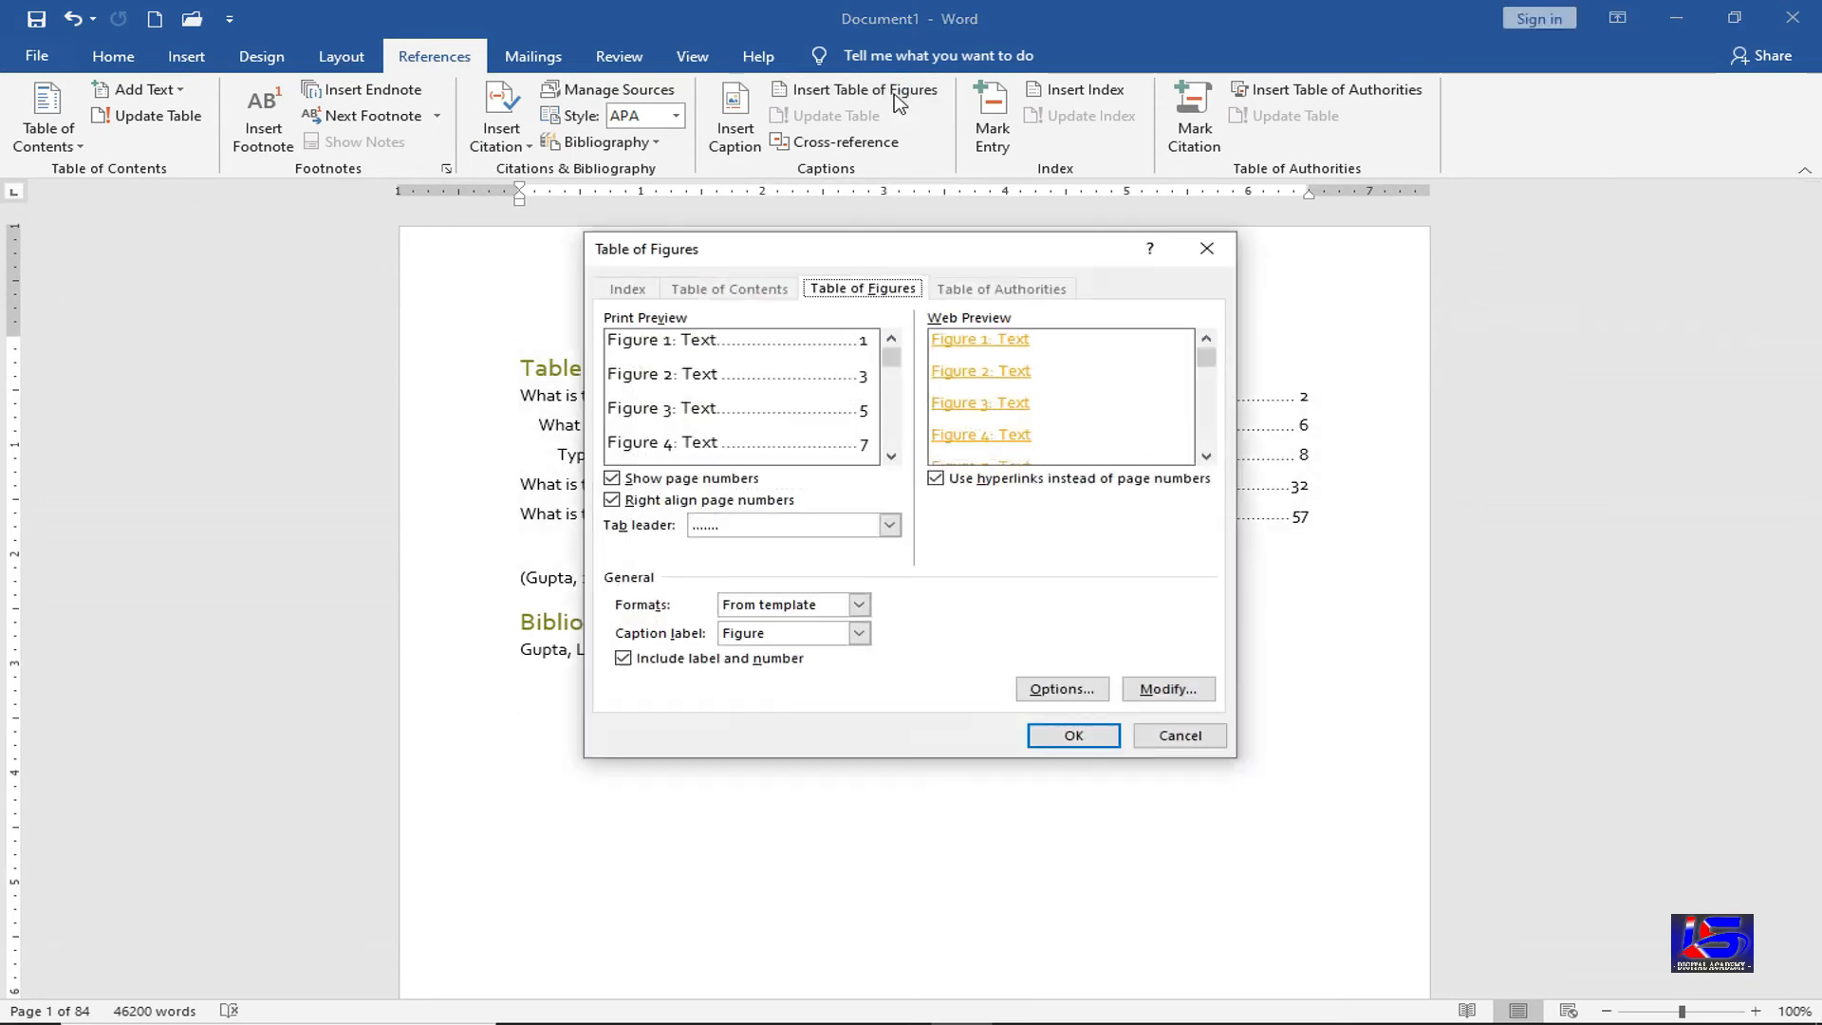
click(1053, 736)
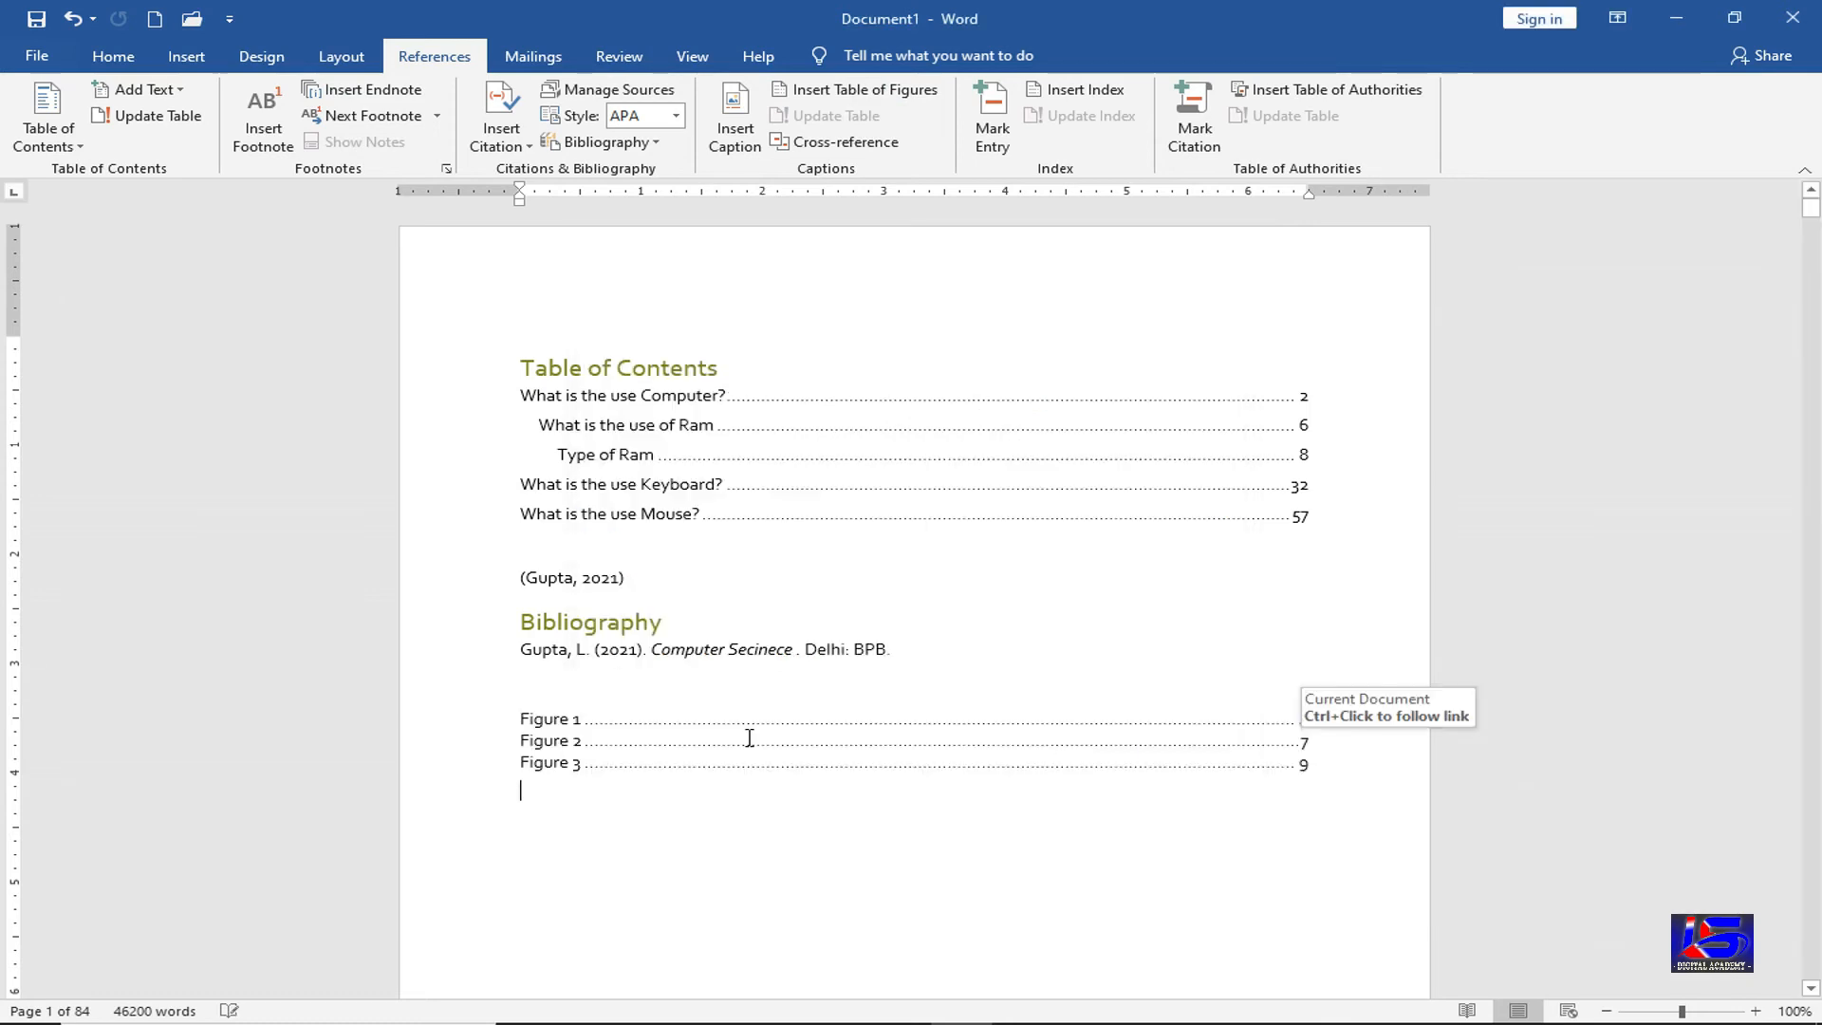
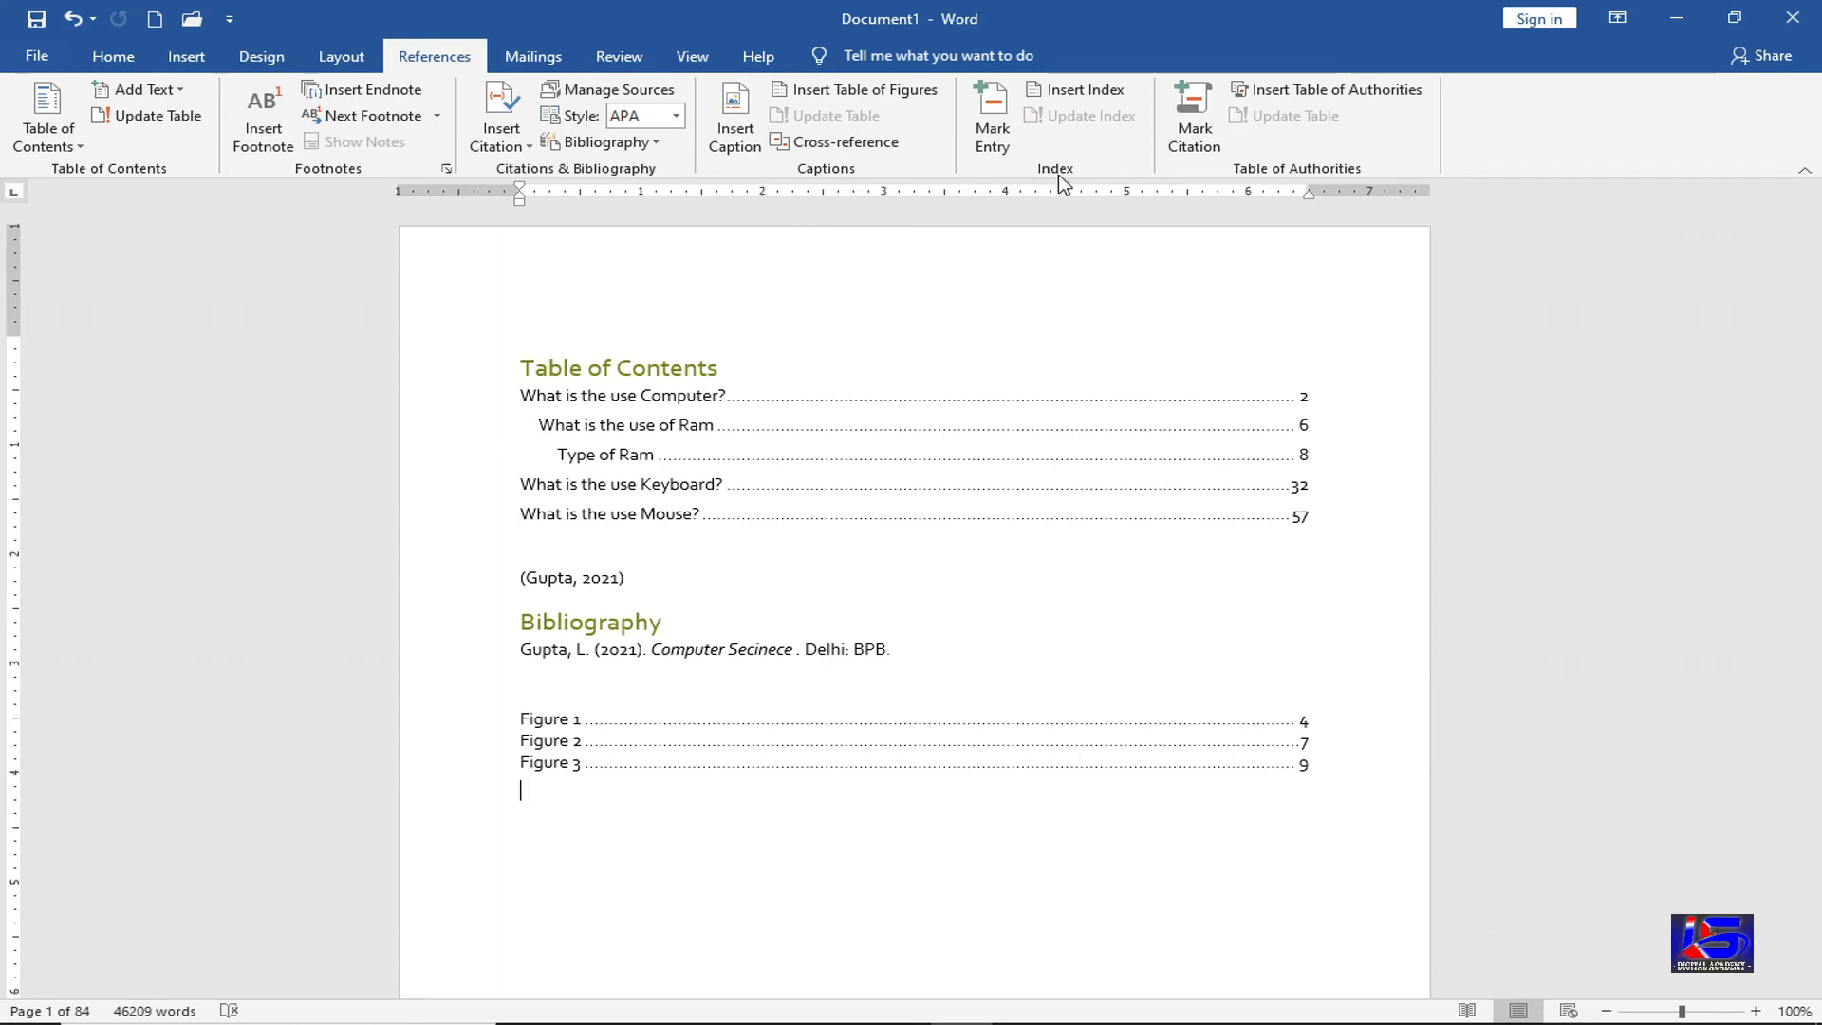
Delete the Figure 1–3 table of figures and insert a page break in its place
key(Tab)
key(Tab)
key(Tab)
key(Tab)
drag(604, 809, 529, 716)
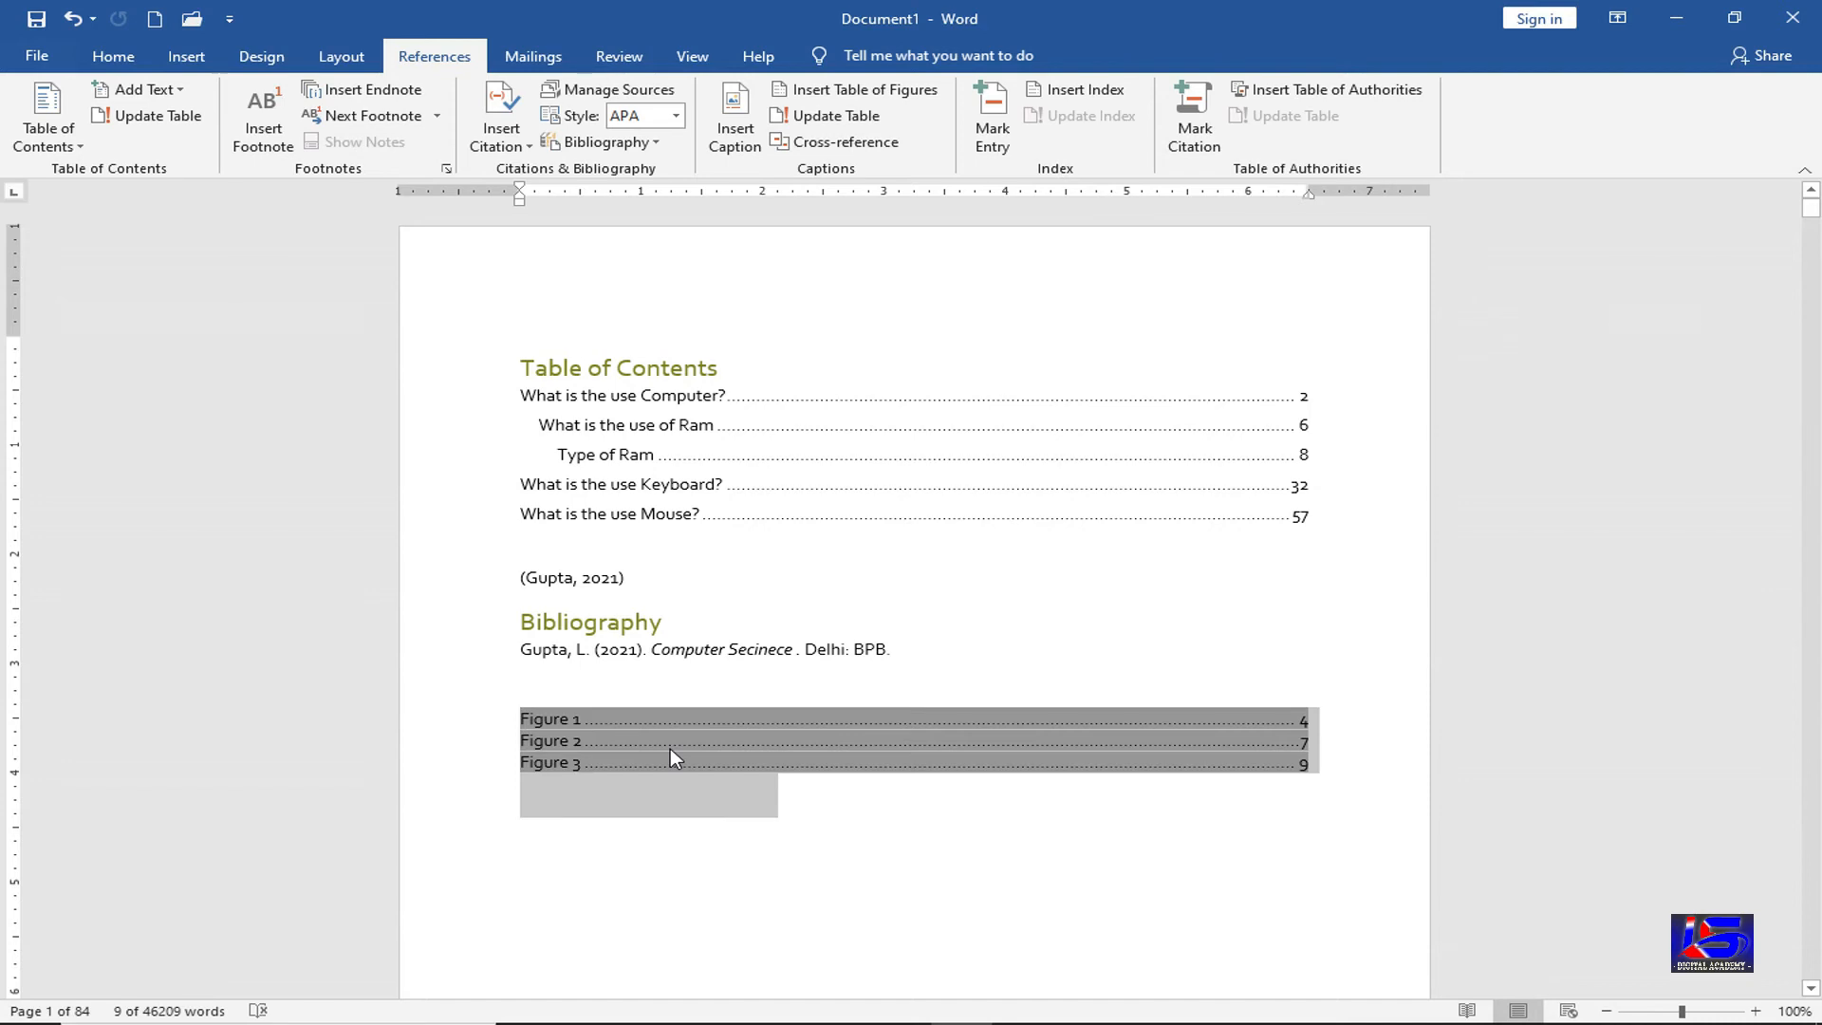
key(Delete)
key(ctrl+Return)
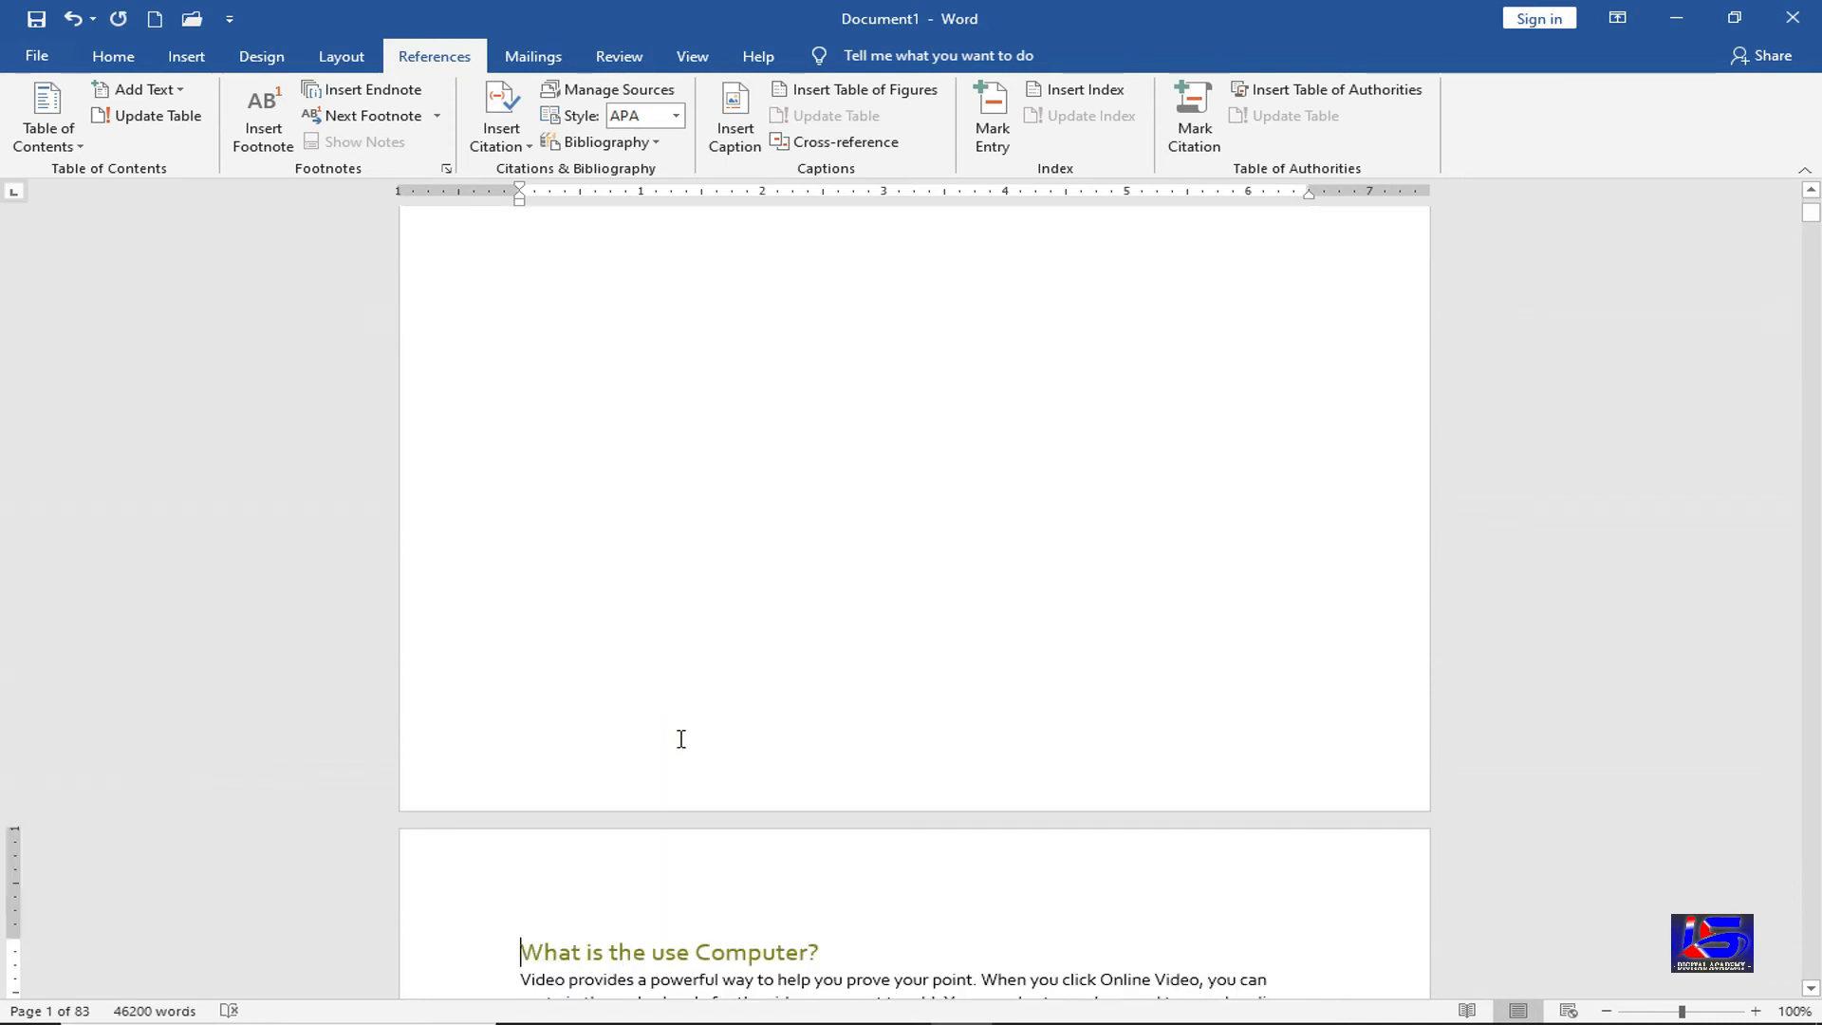
Place the insertion point on the line below the bibliography
scroll(679, 721, up, 5)
scroll(560, 578, up, 1)
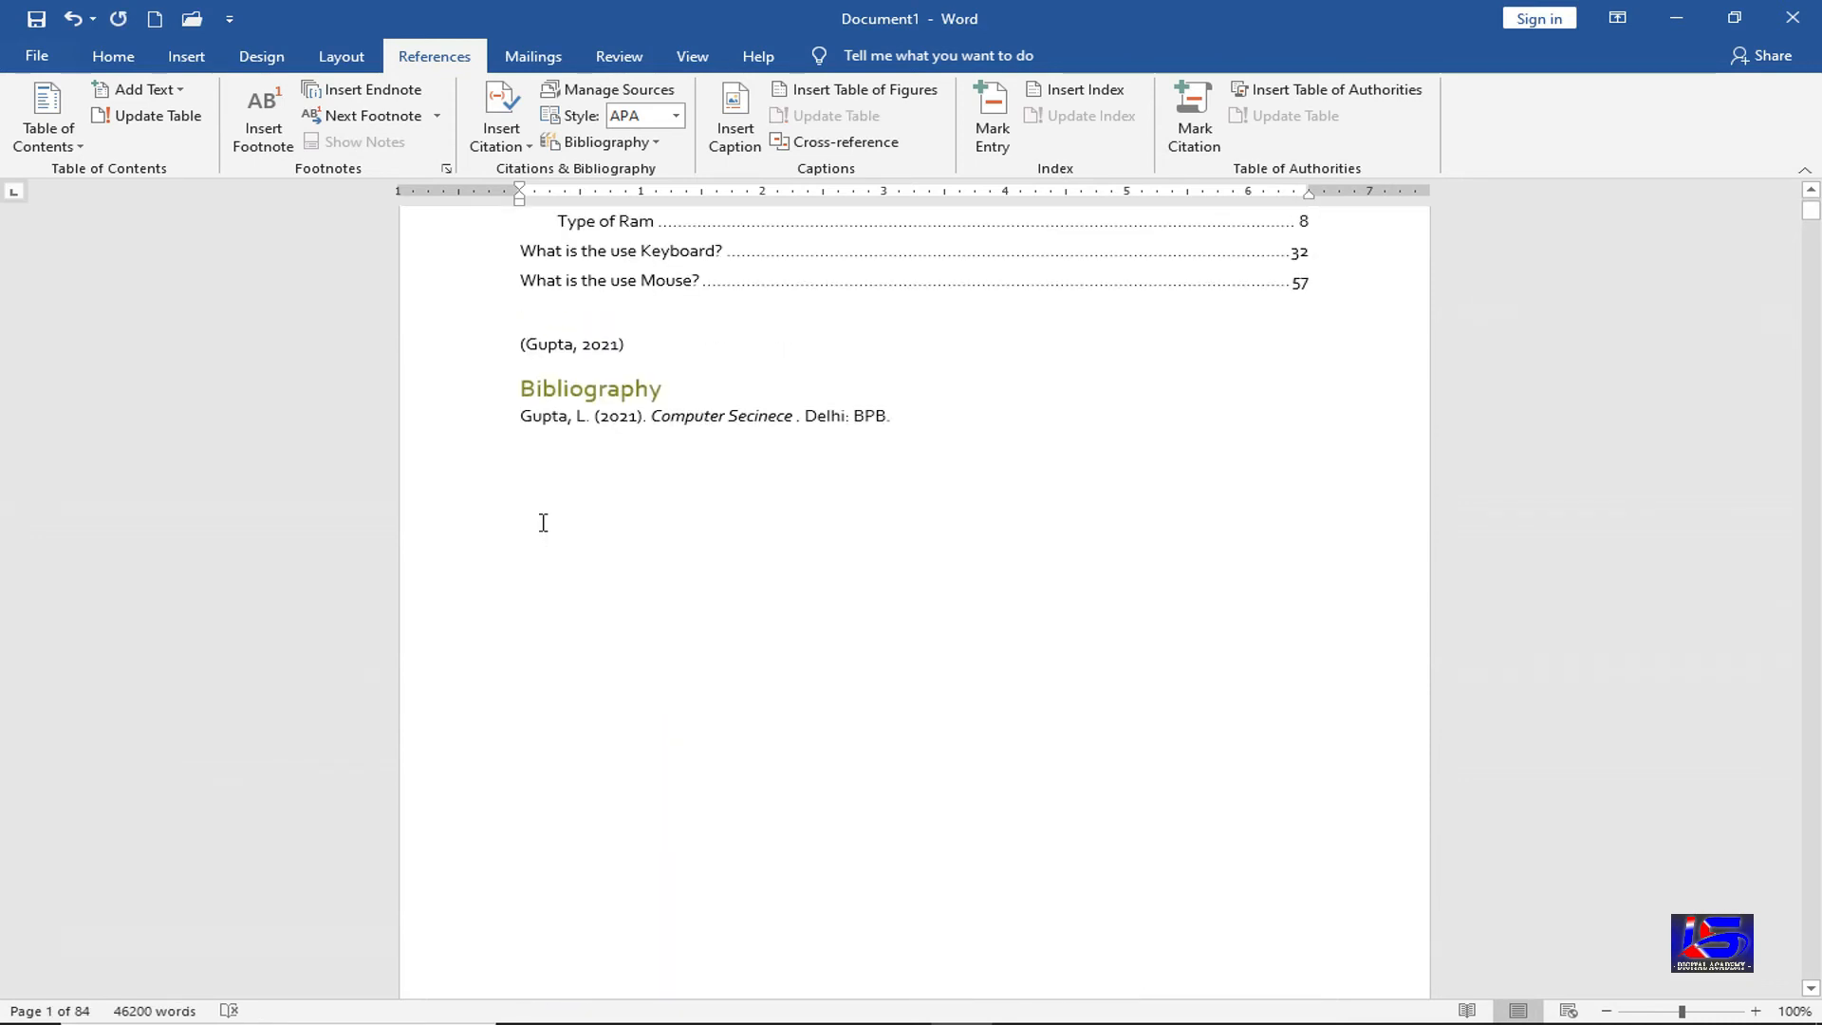
click(540, 506)
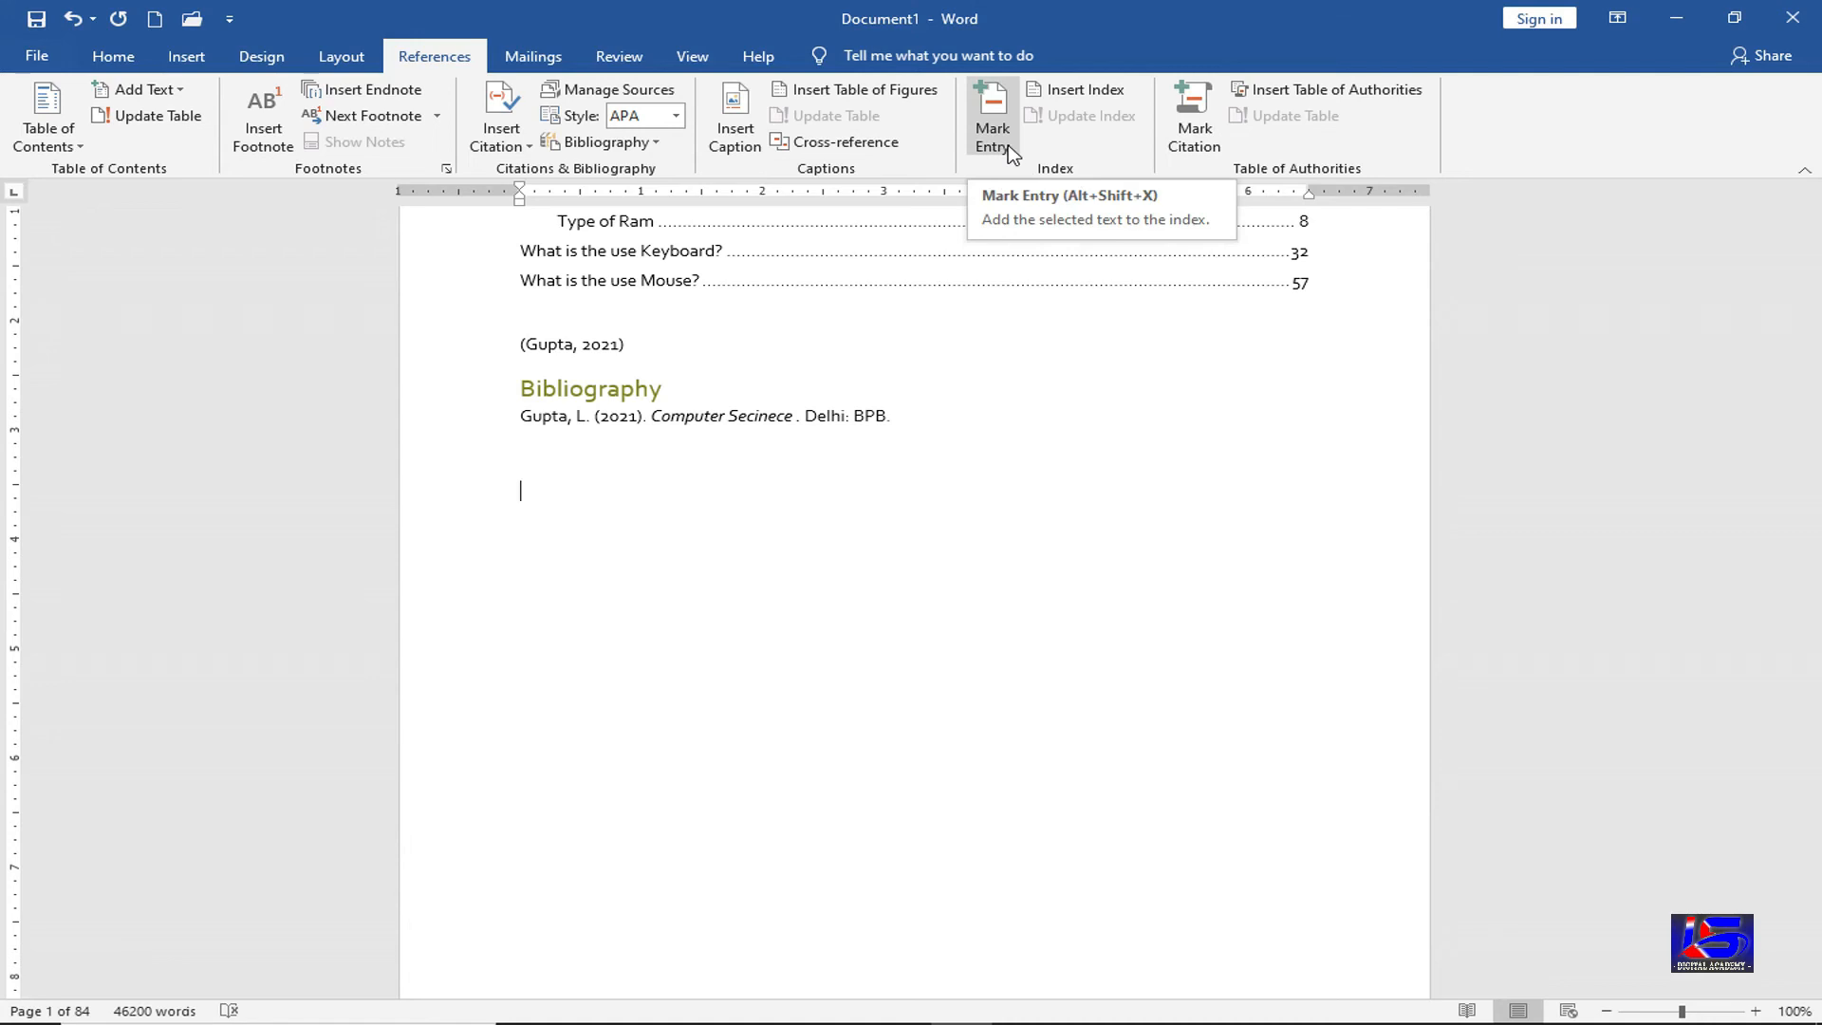
scroll(1012, 155, down, 3)
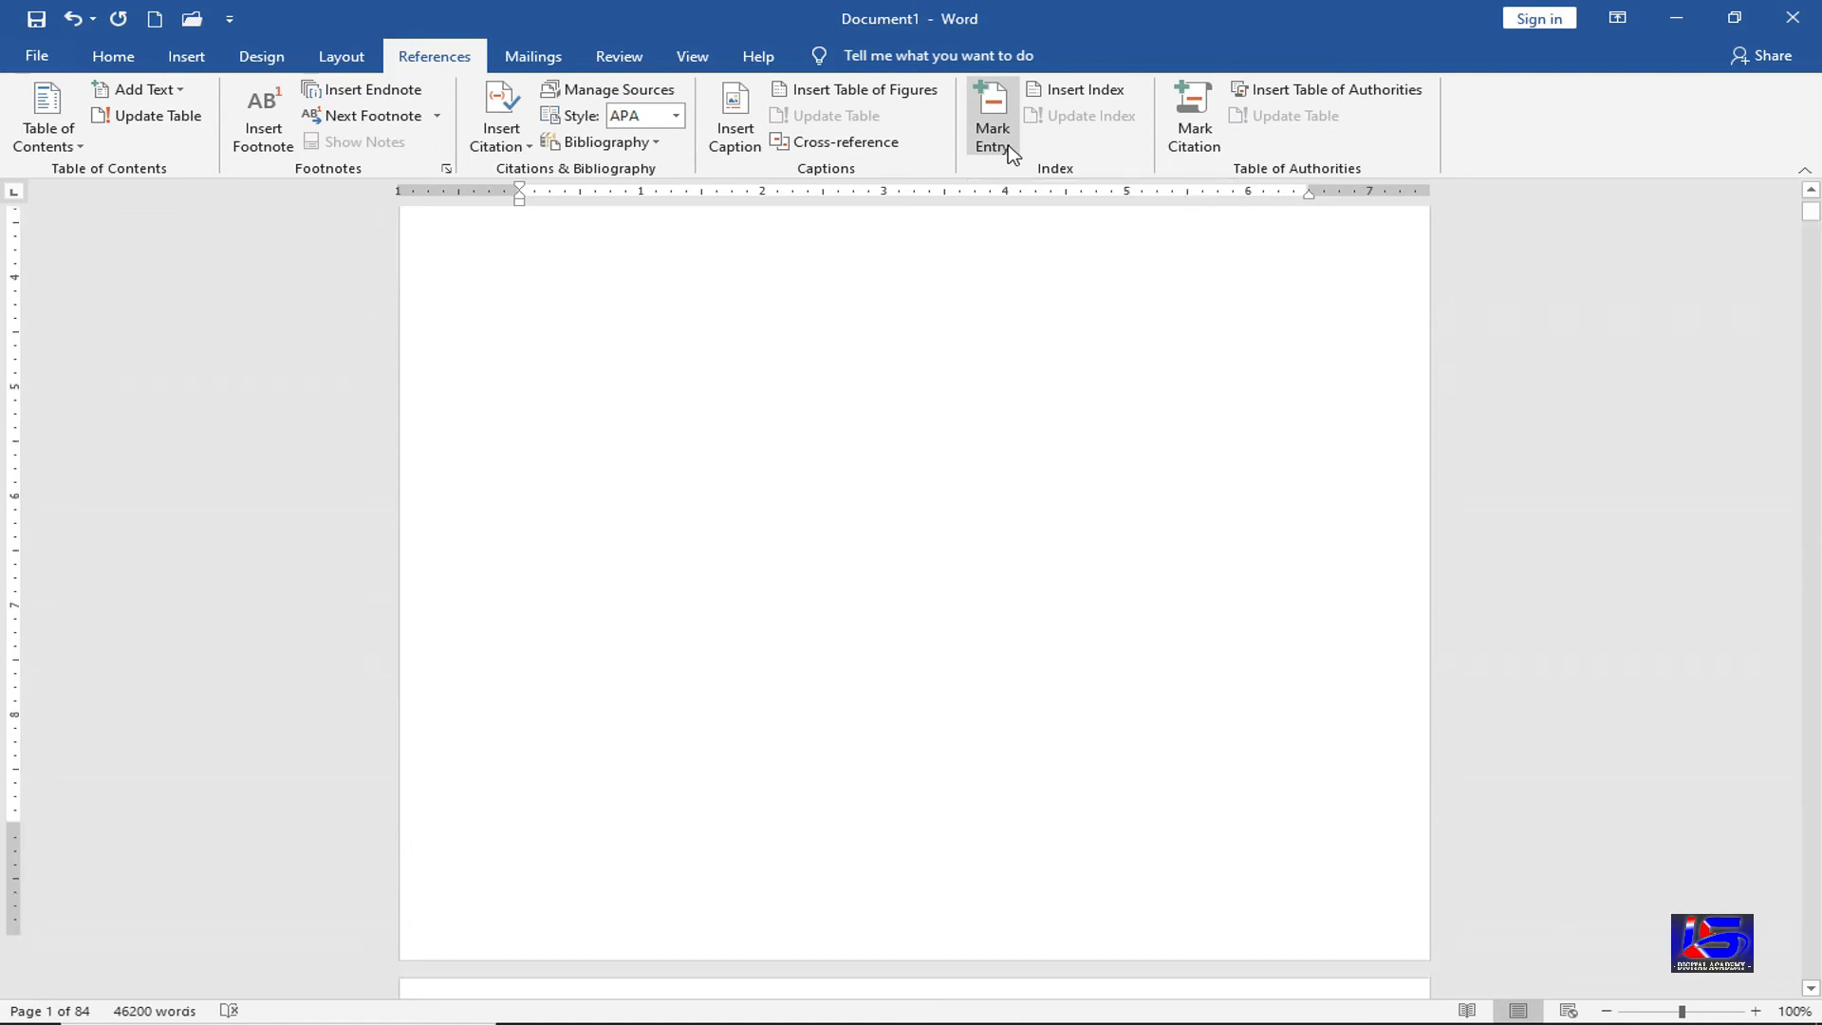
Mark Name and Roll No as index entries below the bibliography
click(1012, 155)
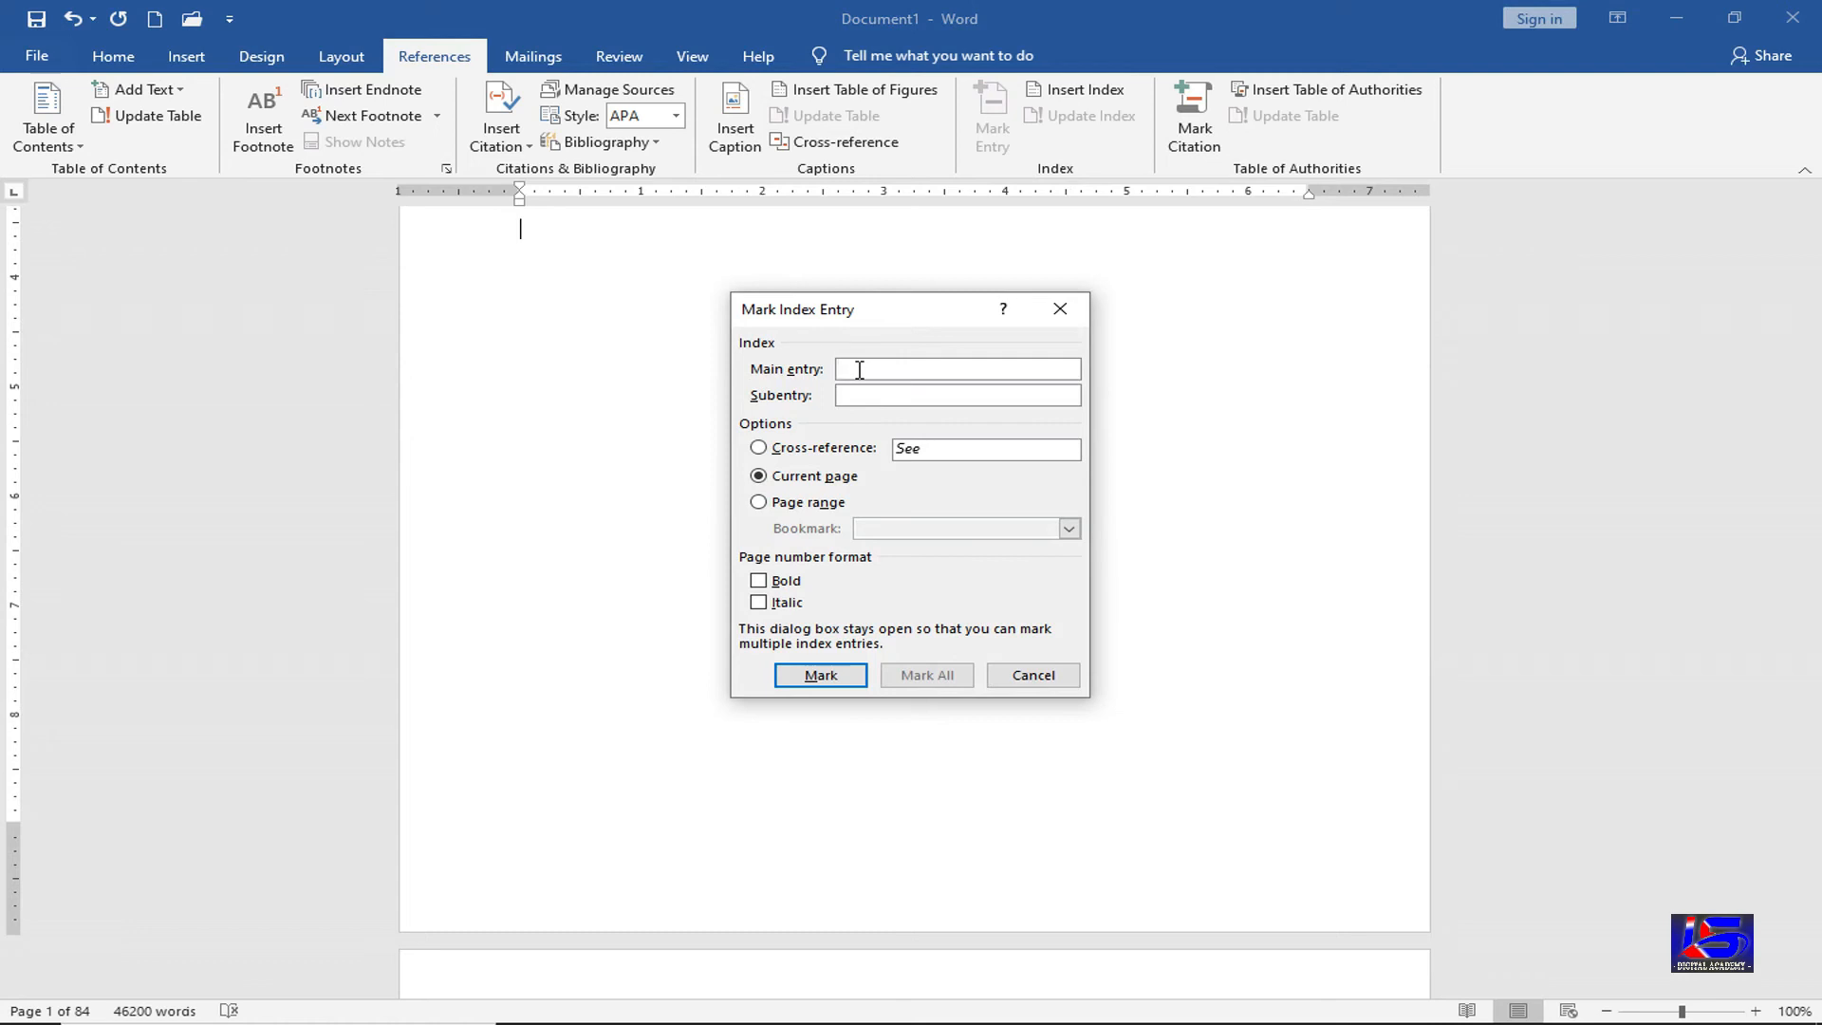
text(Name)
click(838, 675)
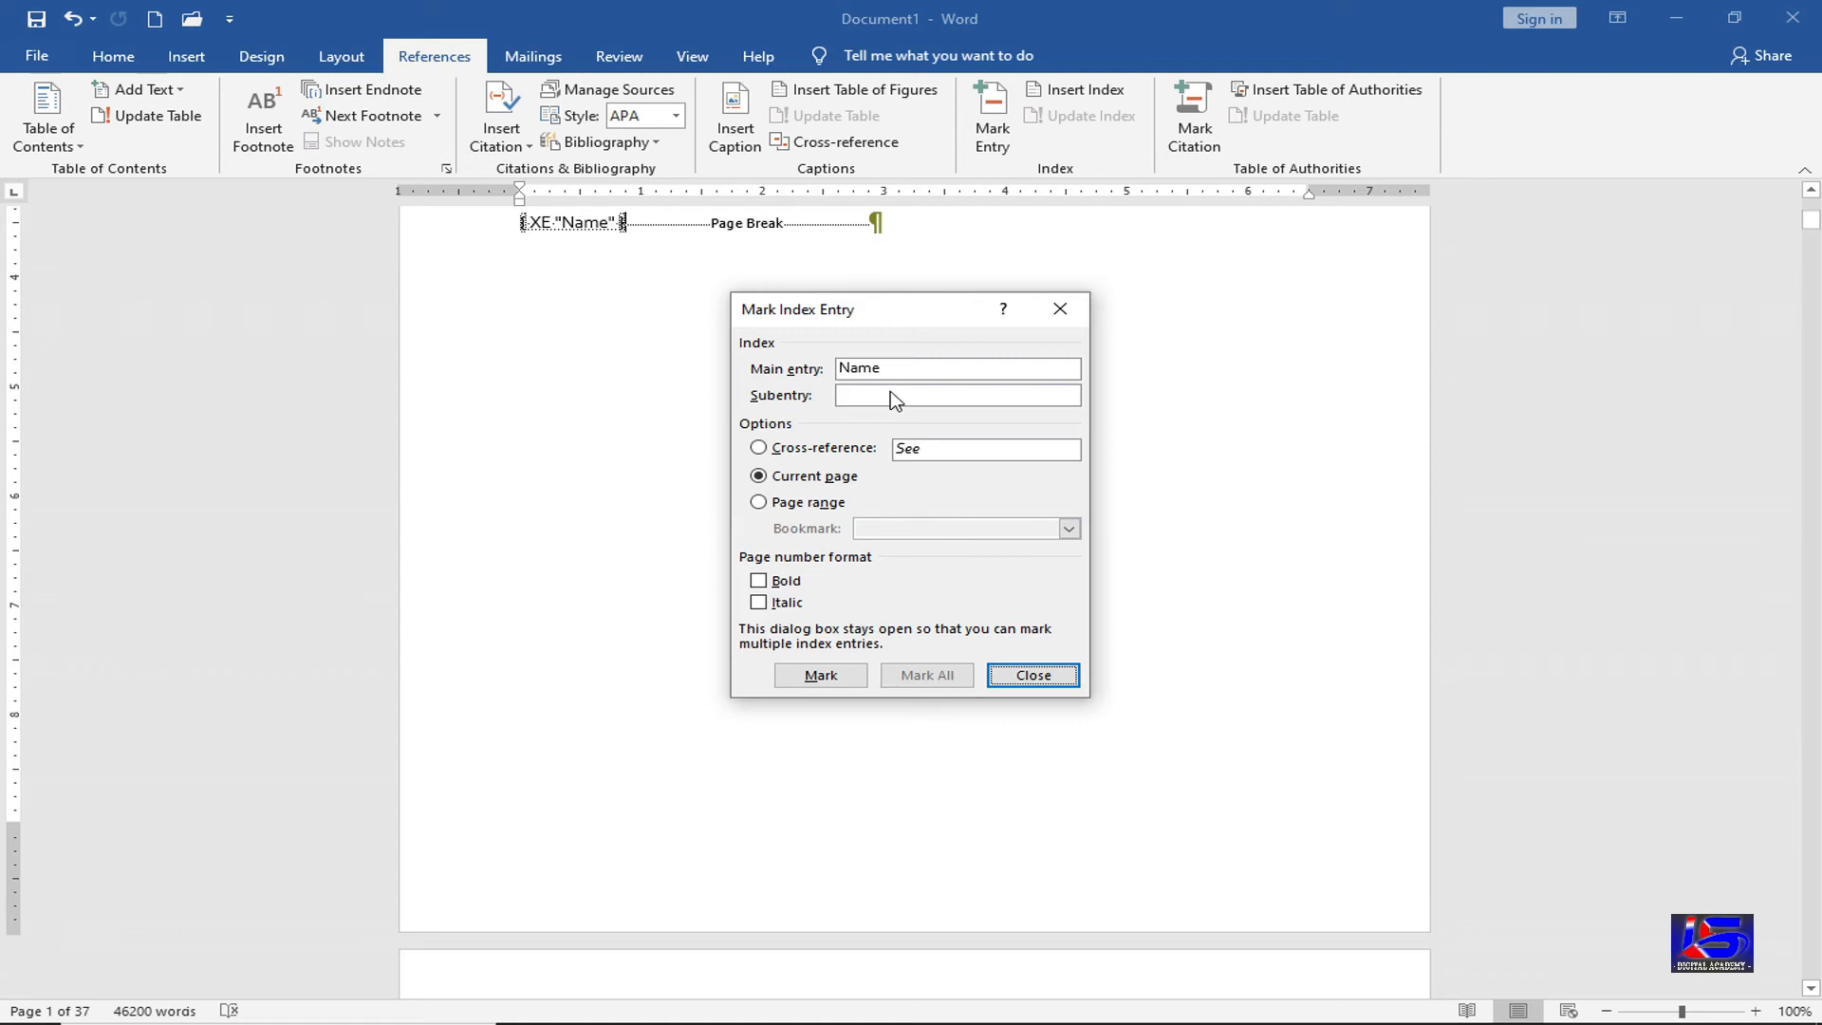
drag(909, 368, 839, 373)
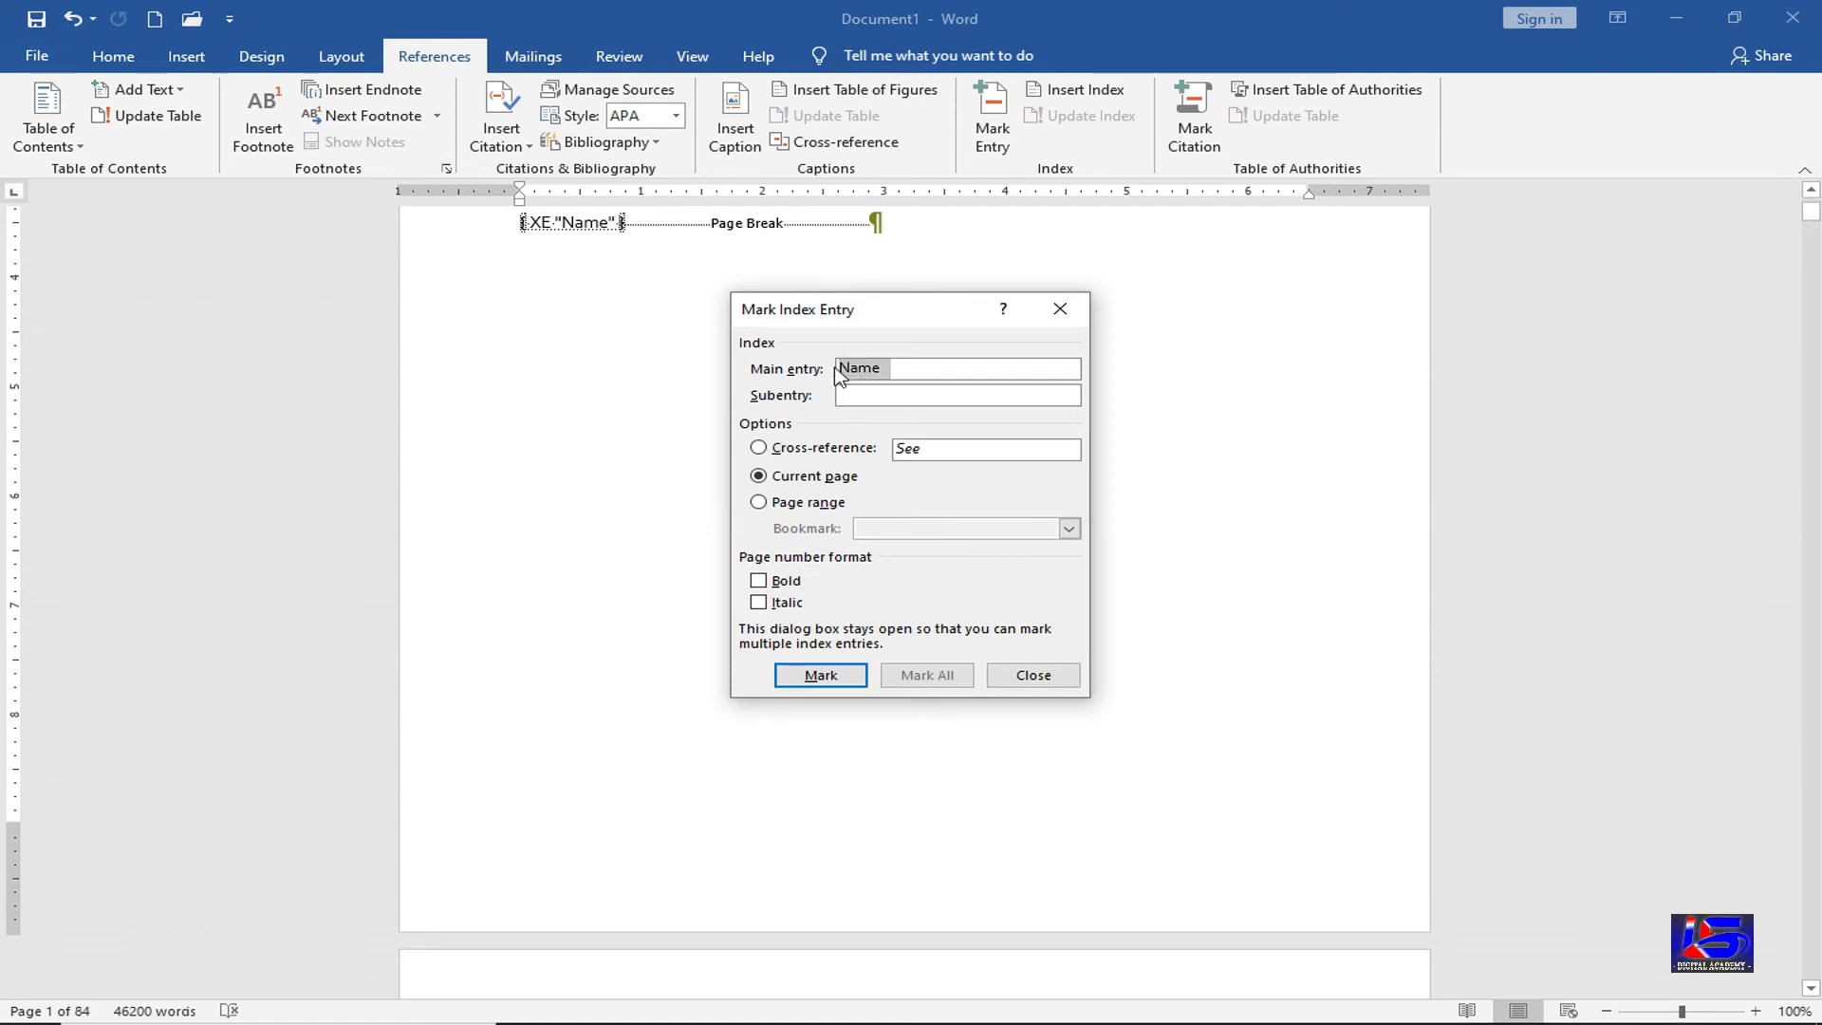
text(Roll No)
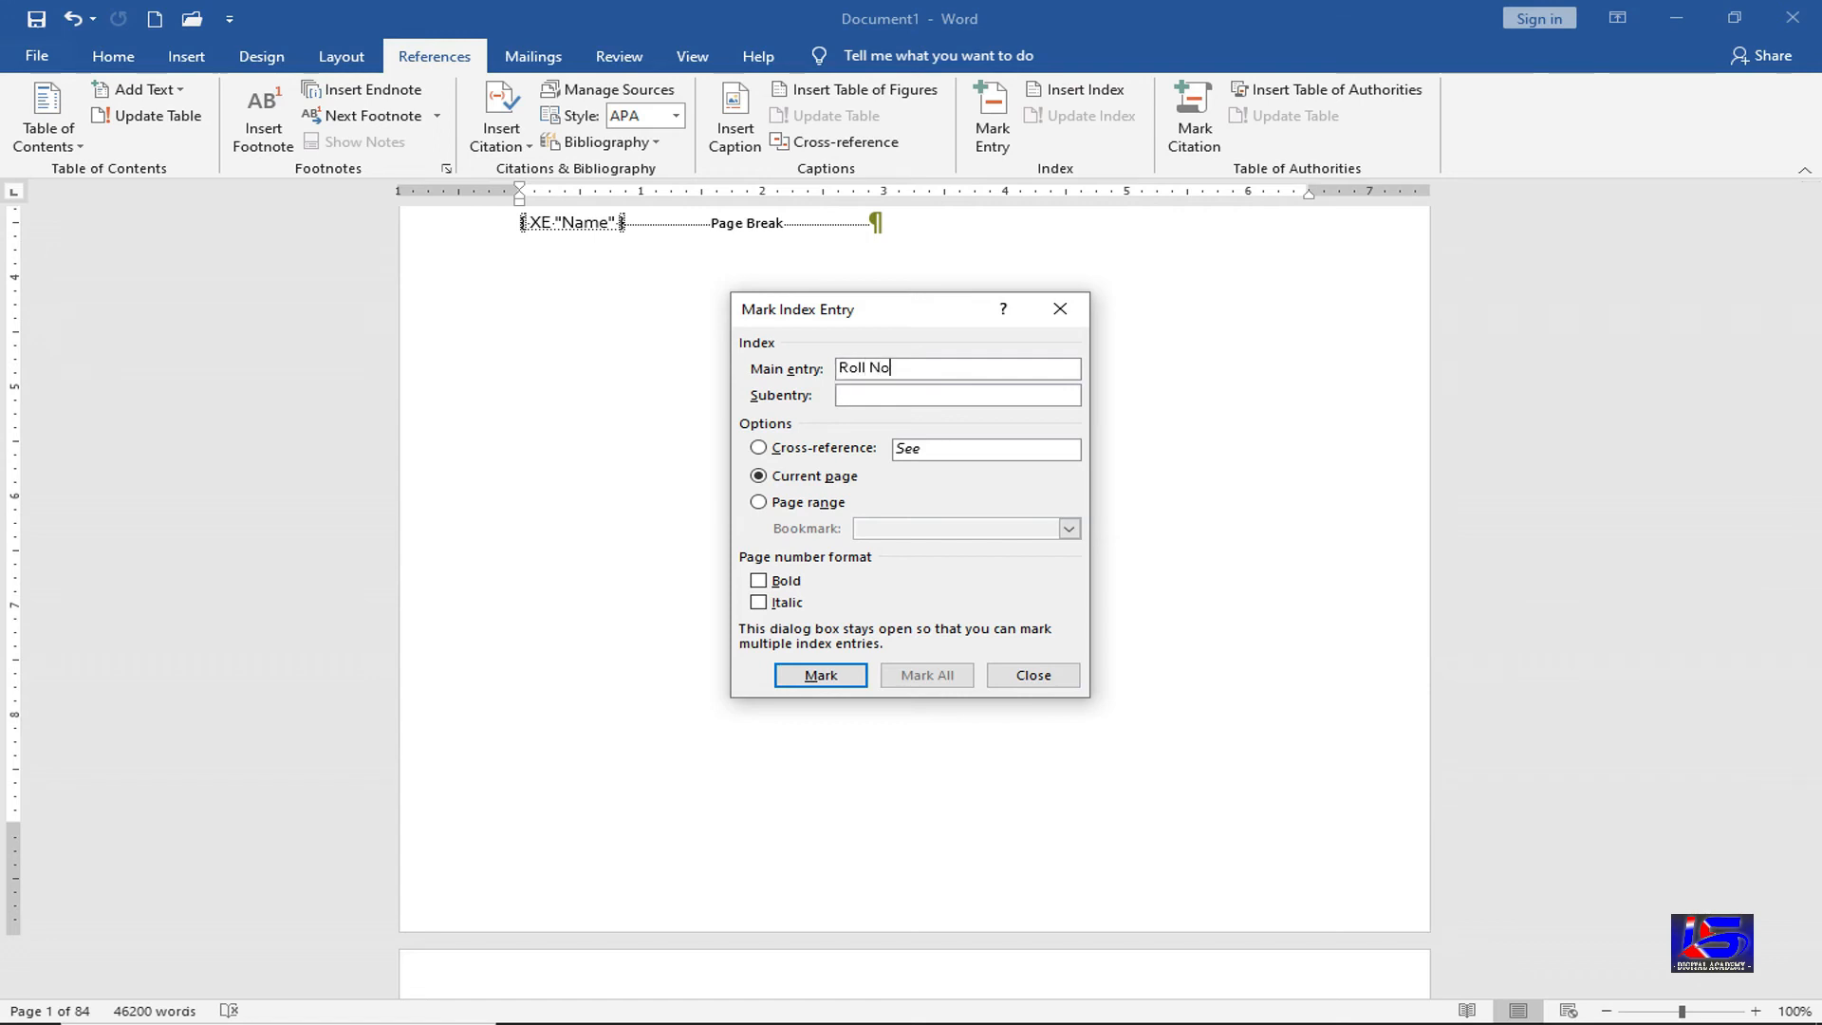
click(862, 676)
Mark Subj. and Time as index entries and close the Mark Index Entry dialog
drag(915, 373, 837, 370)
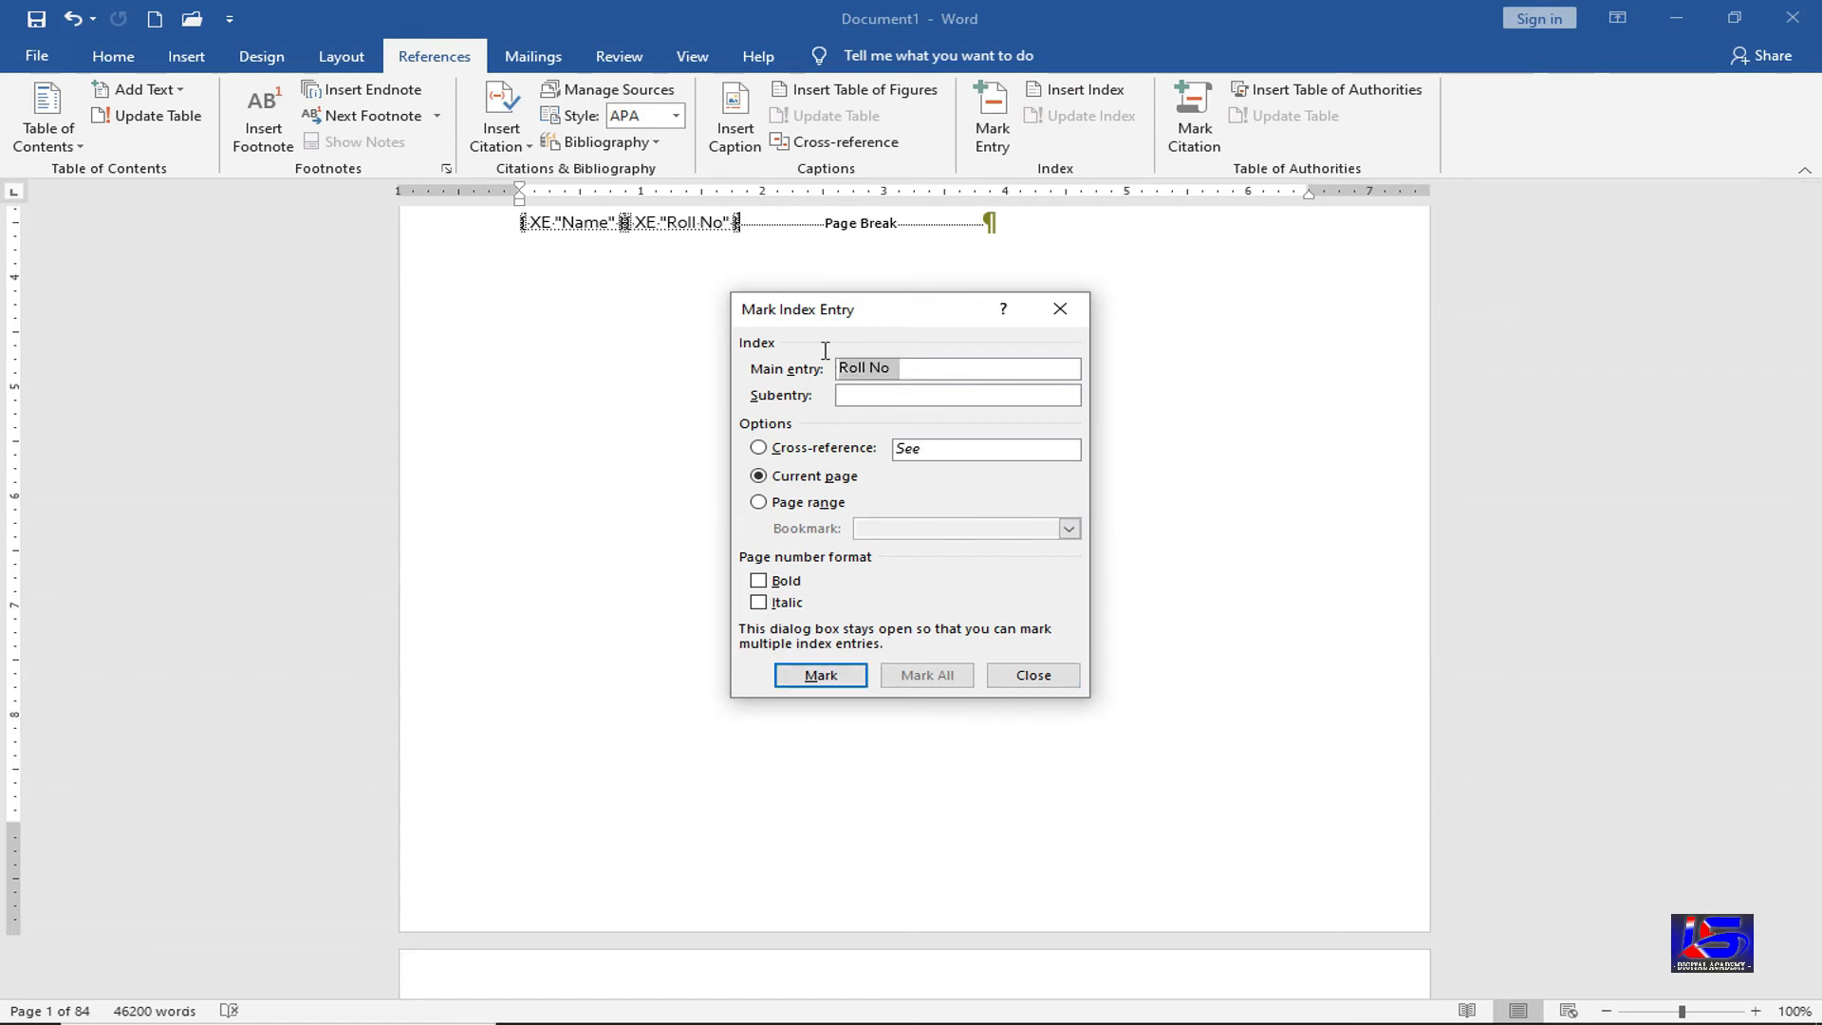
text(Sub)
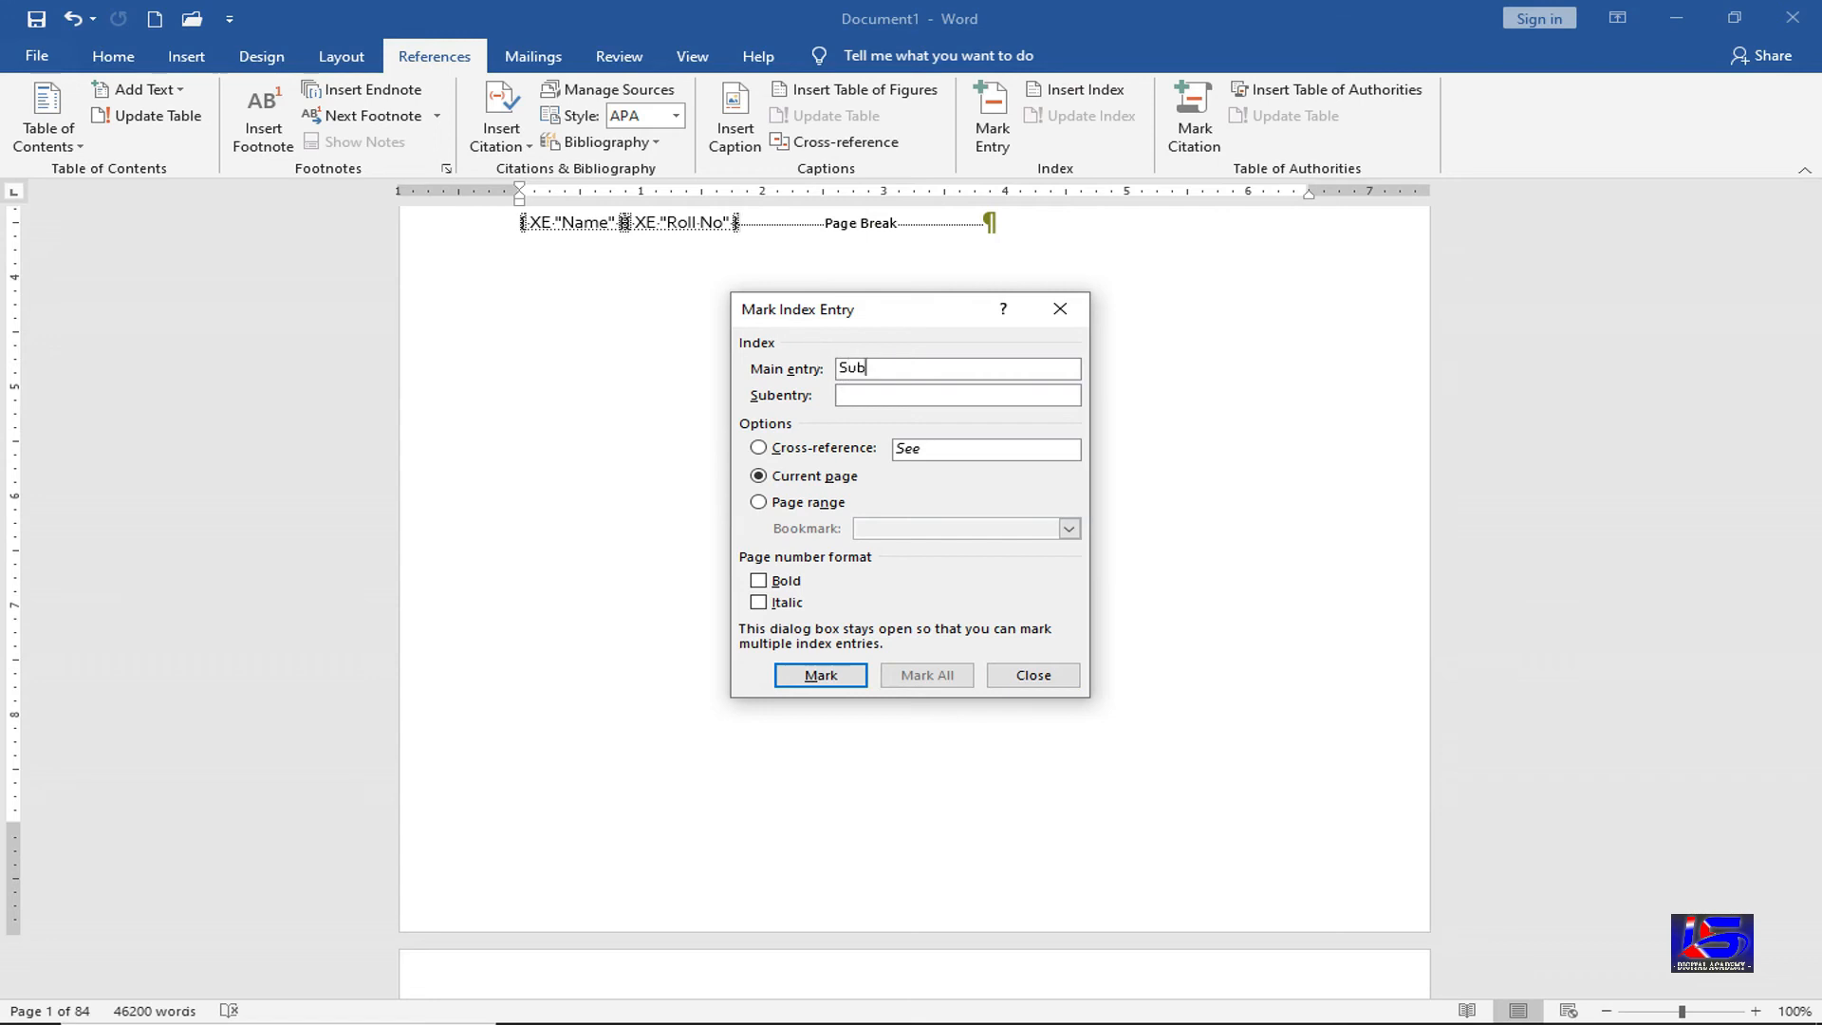
text(j.)
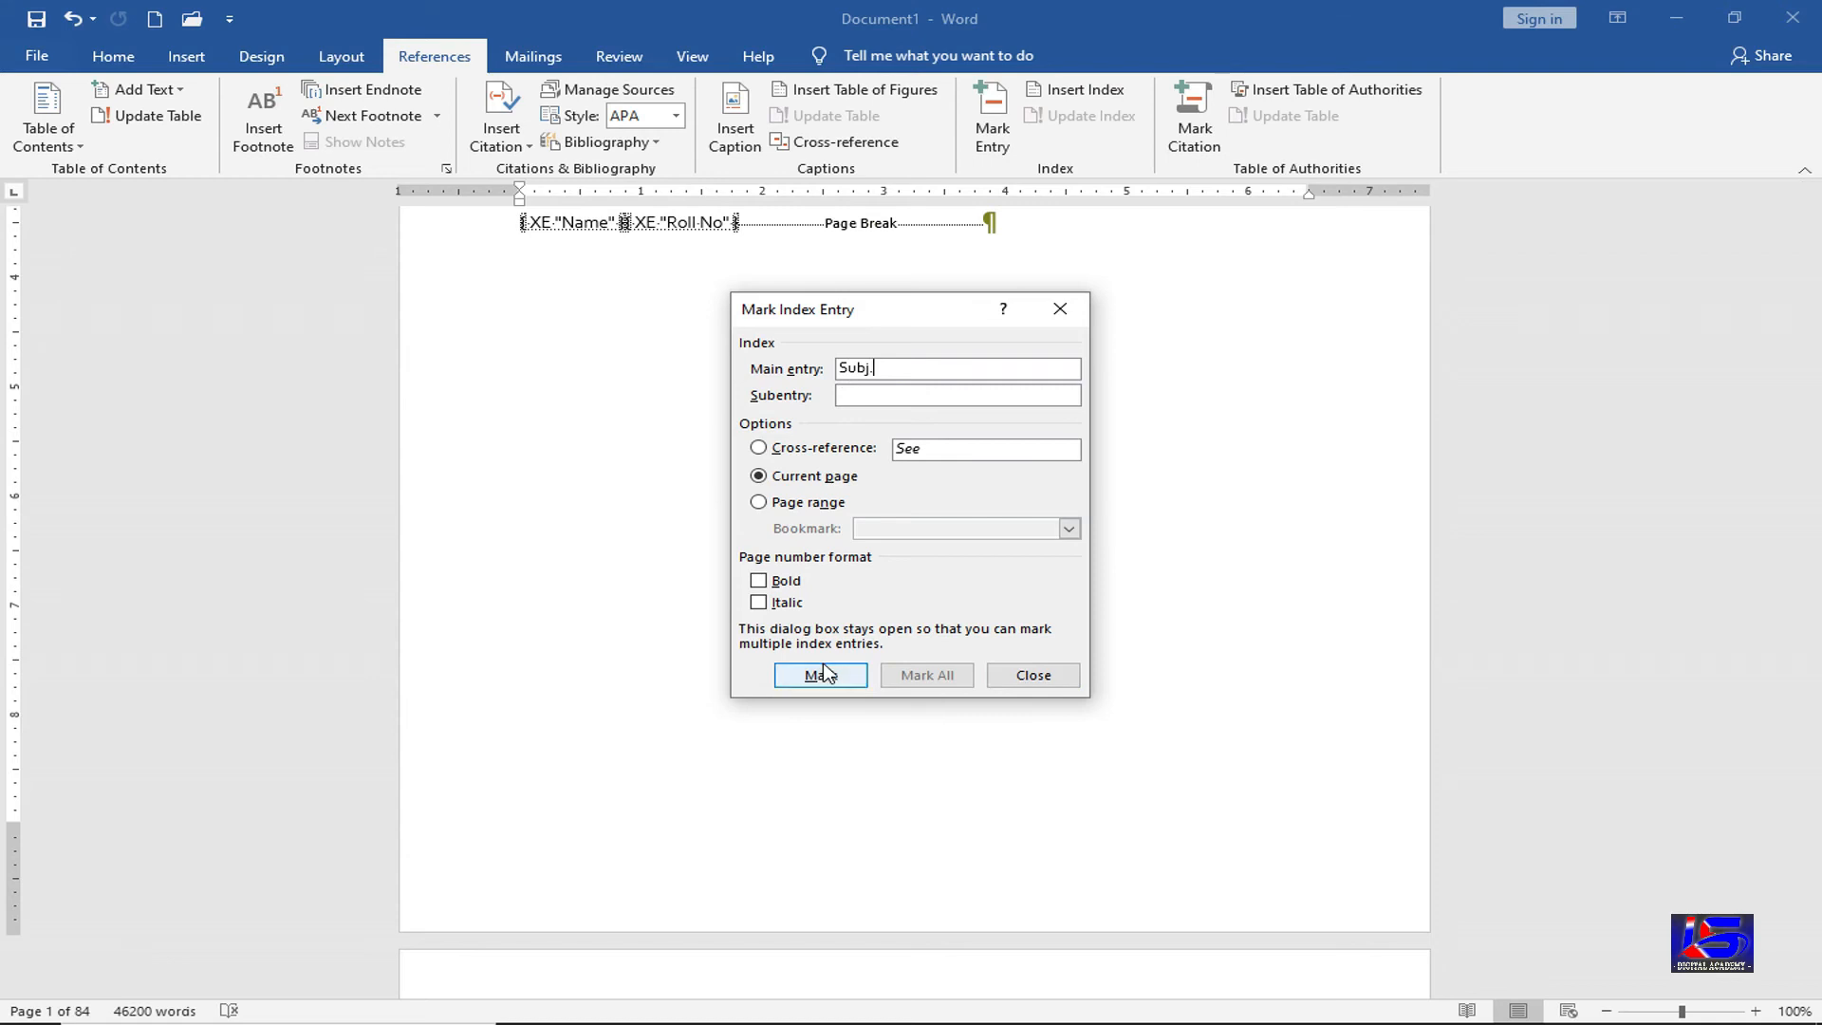
key(Return)
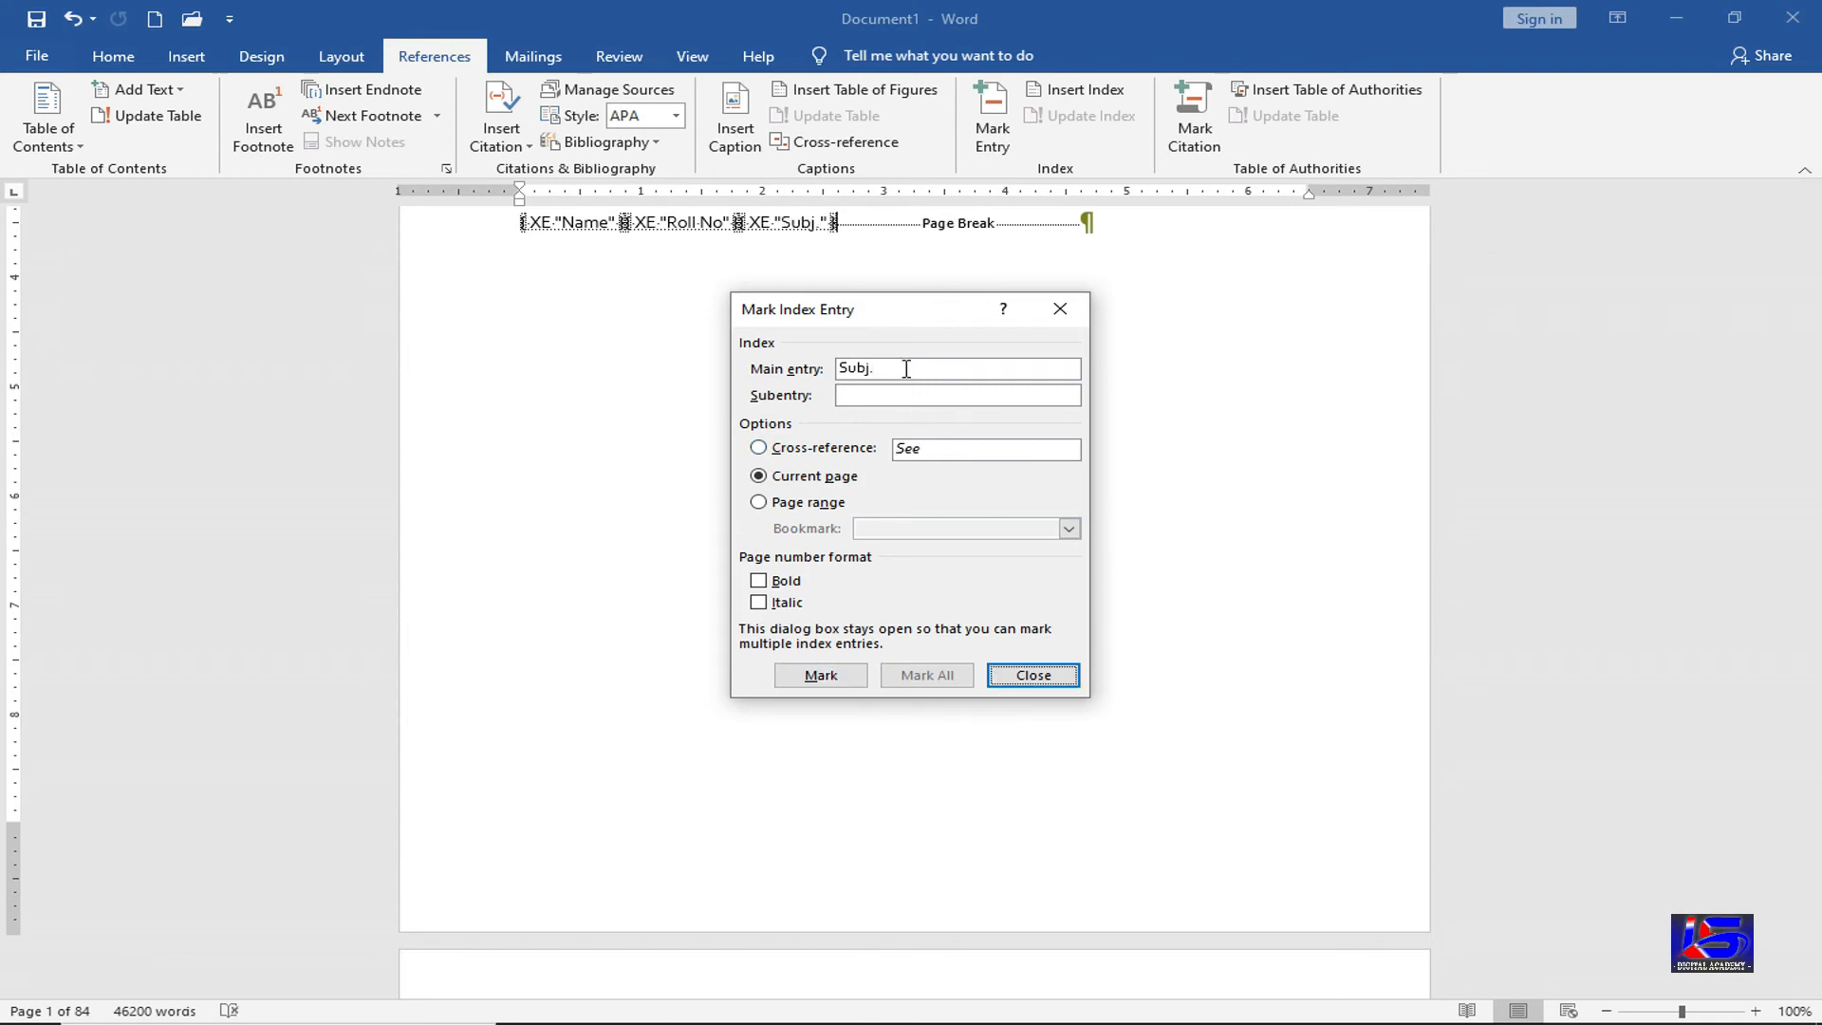
key(Tab)
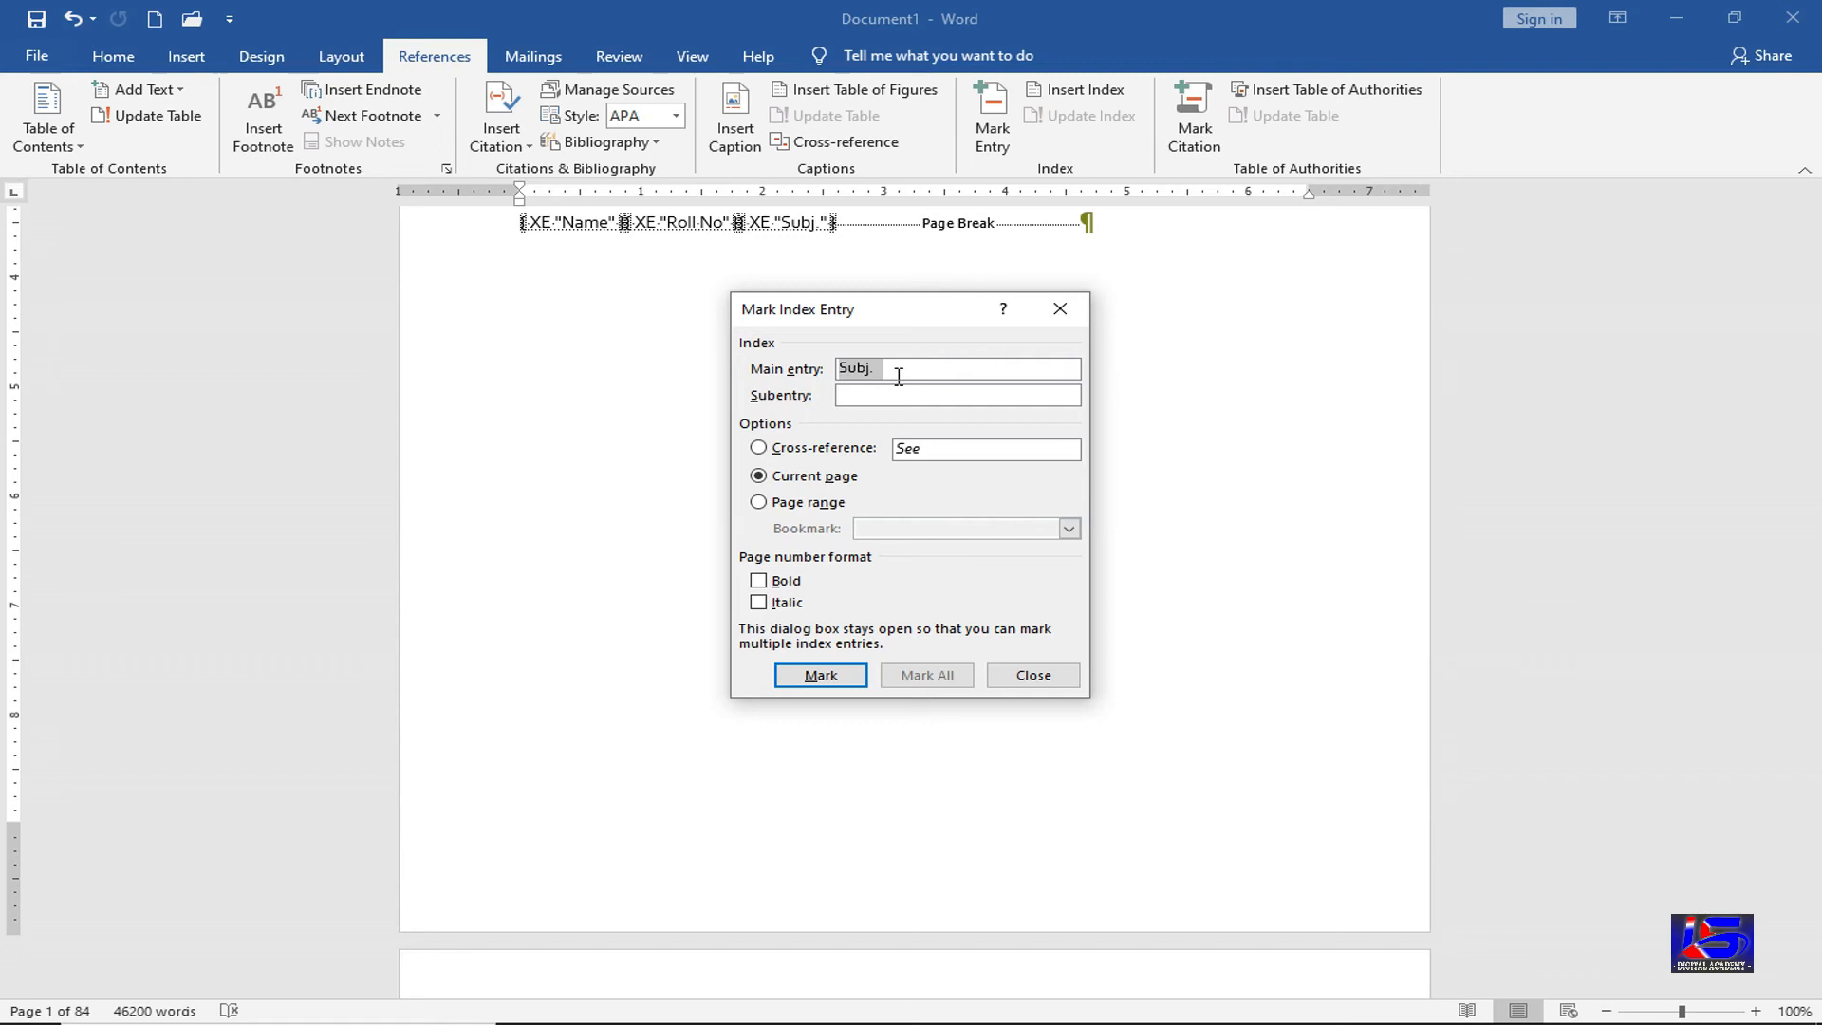
text(Time)
click(832, 672)
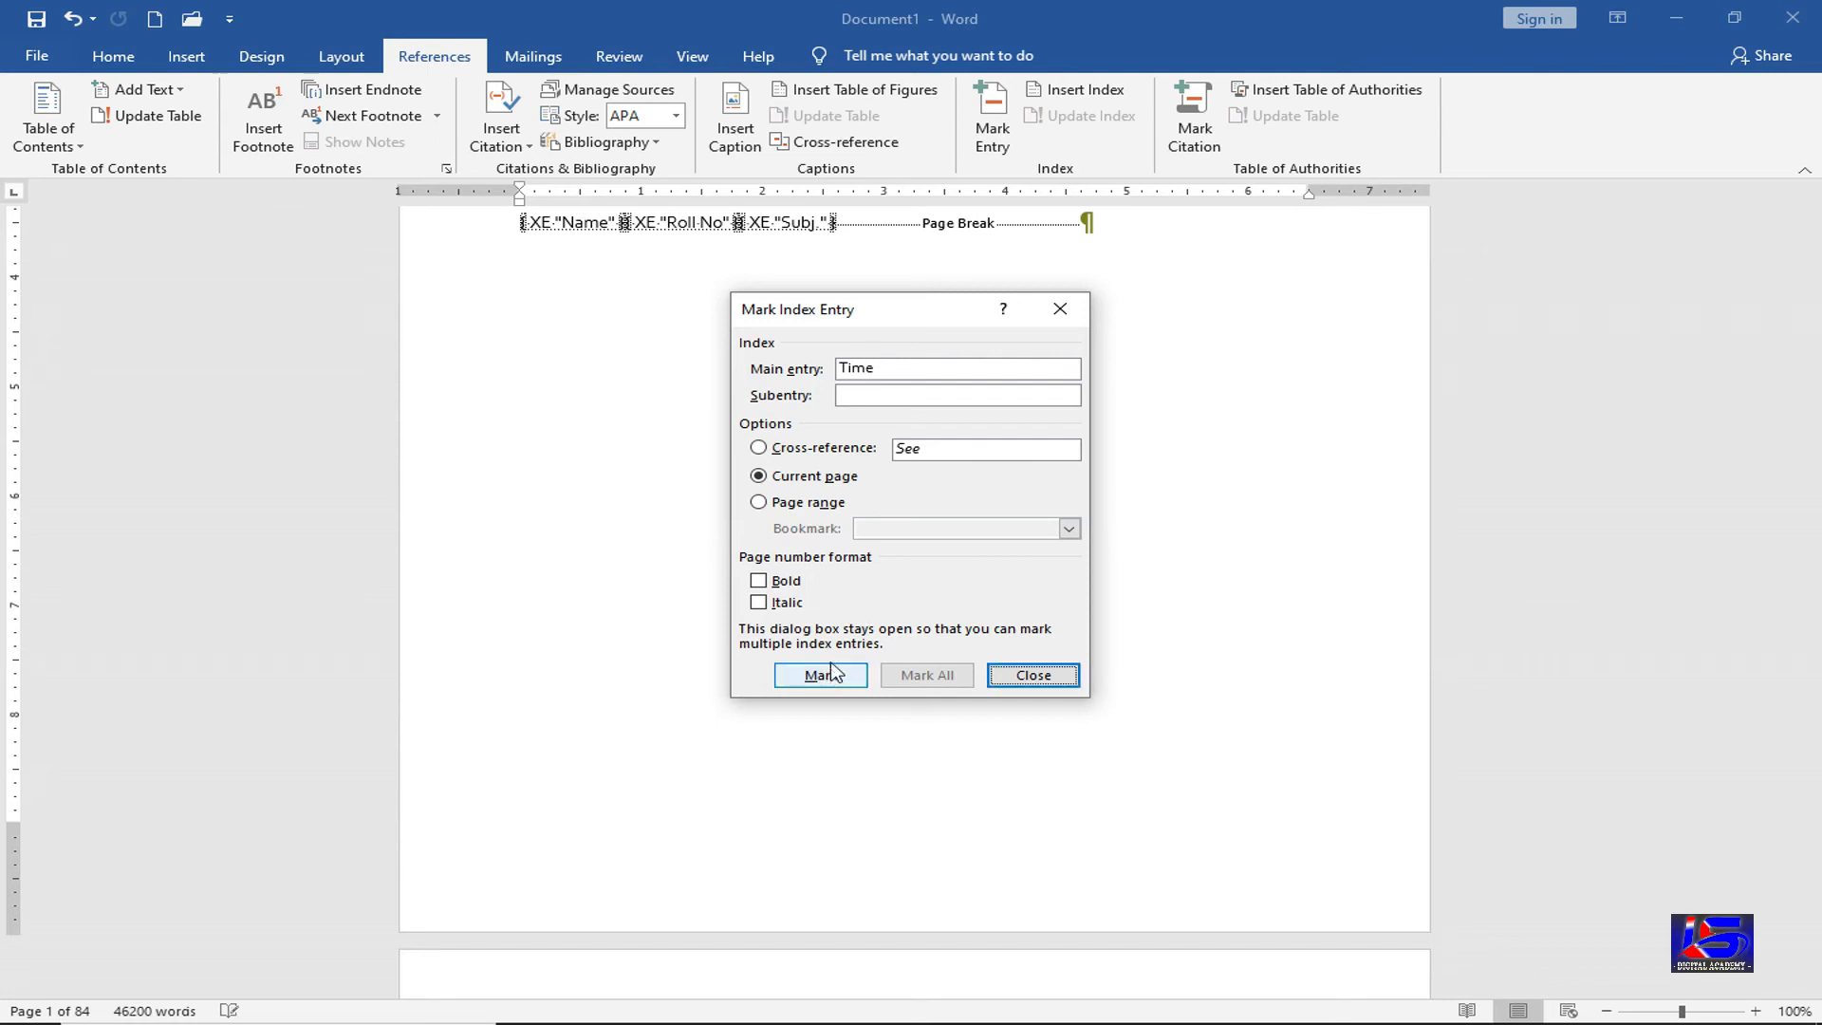
click(1055, 683)
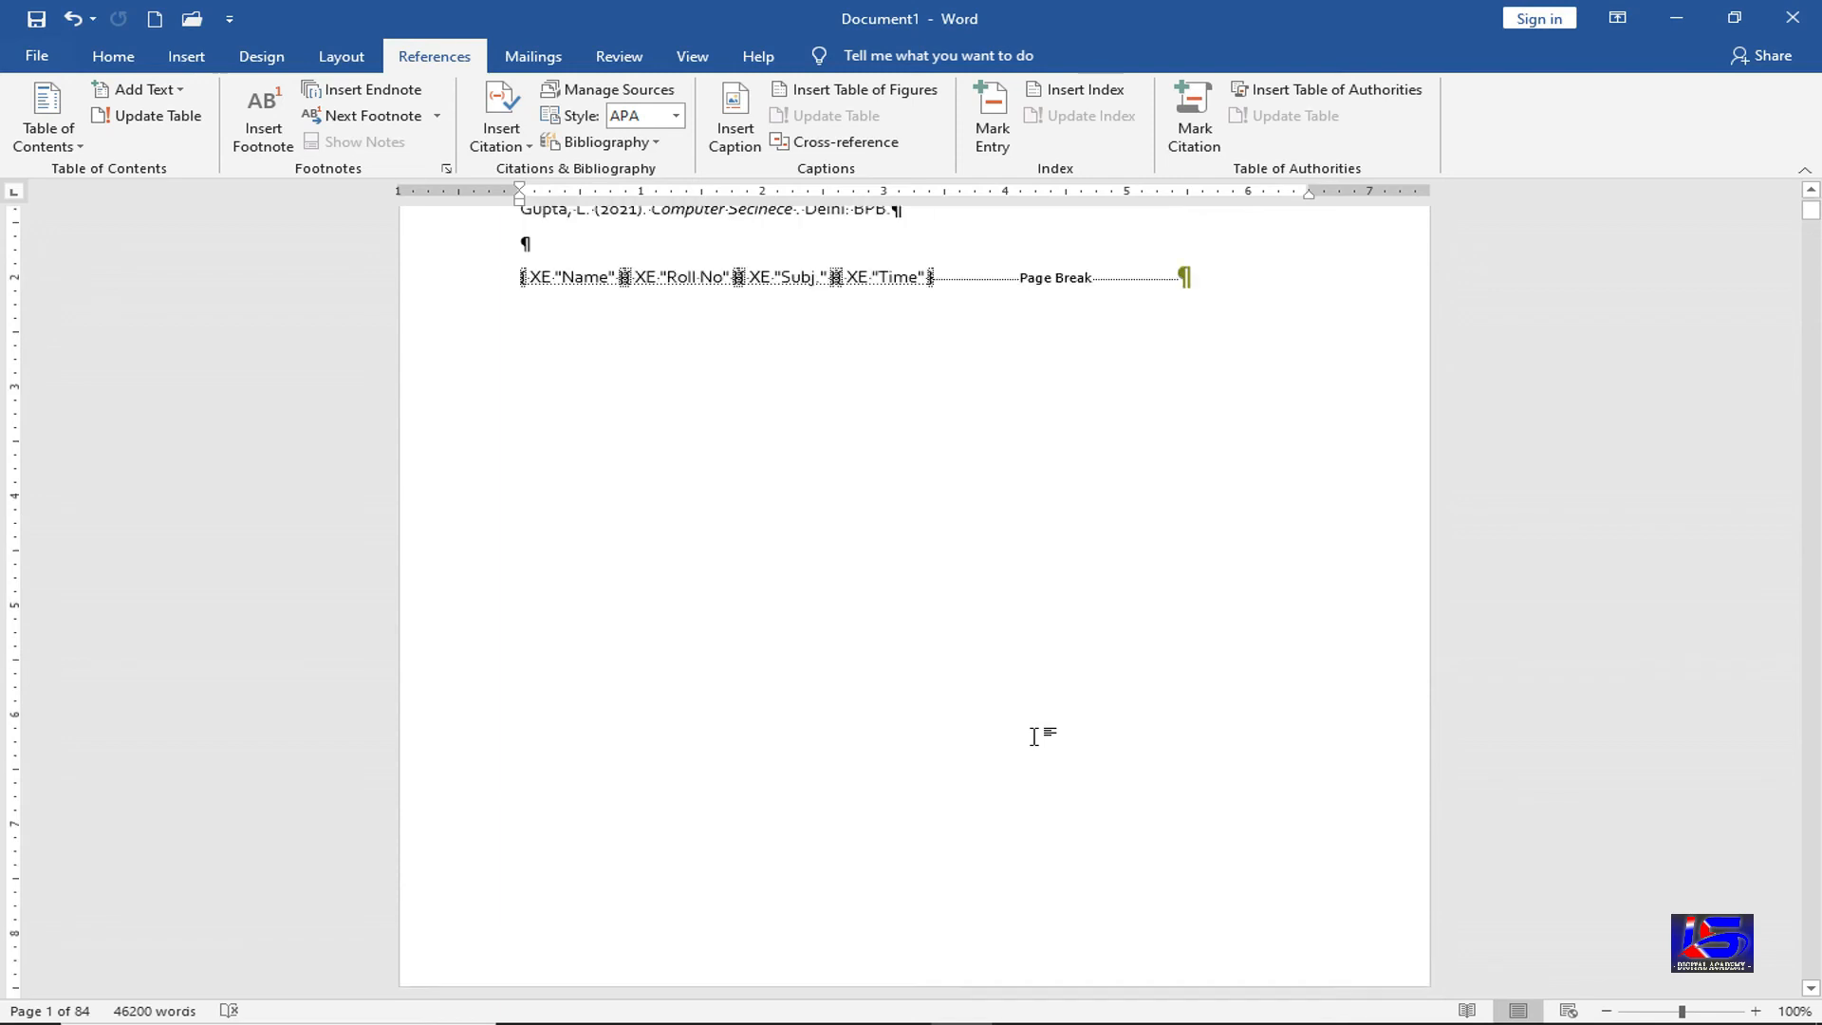
scroll(1034, 736, up, 3)
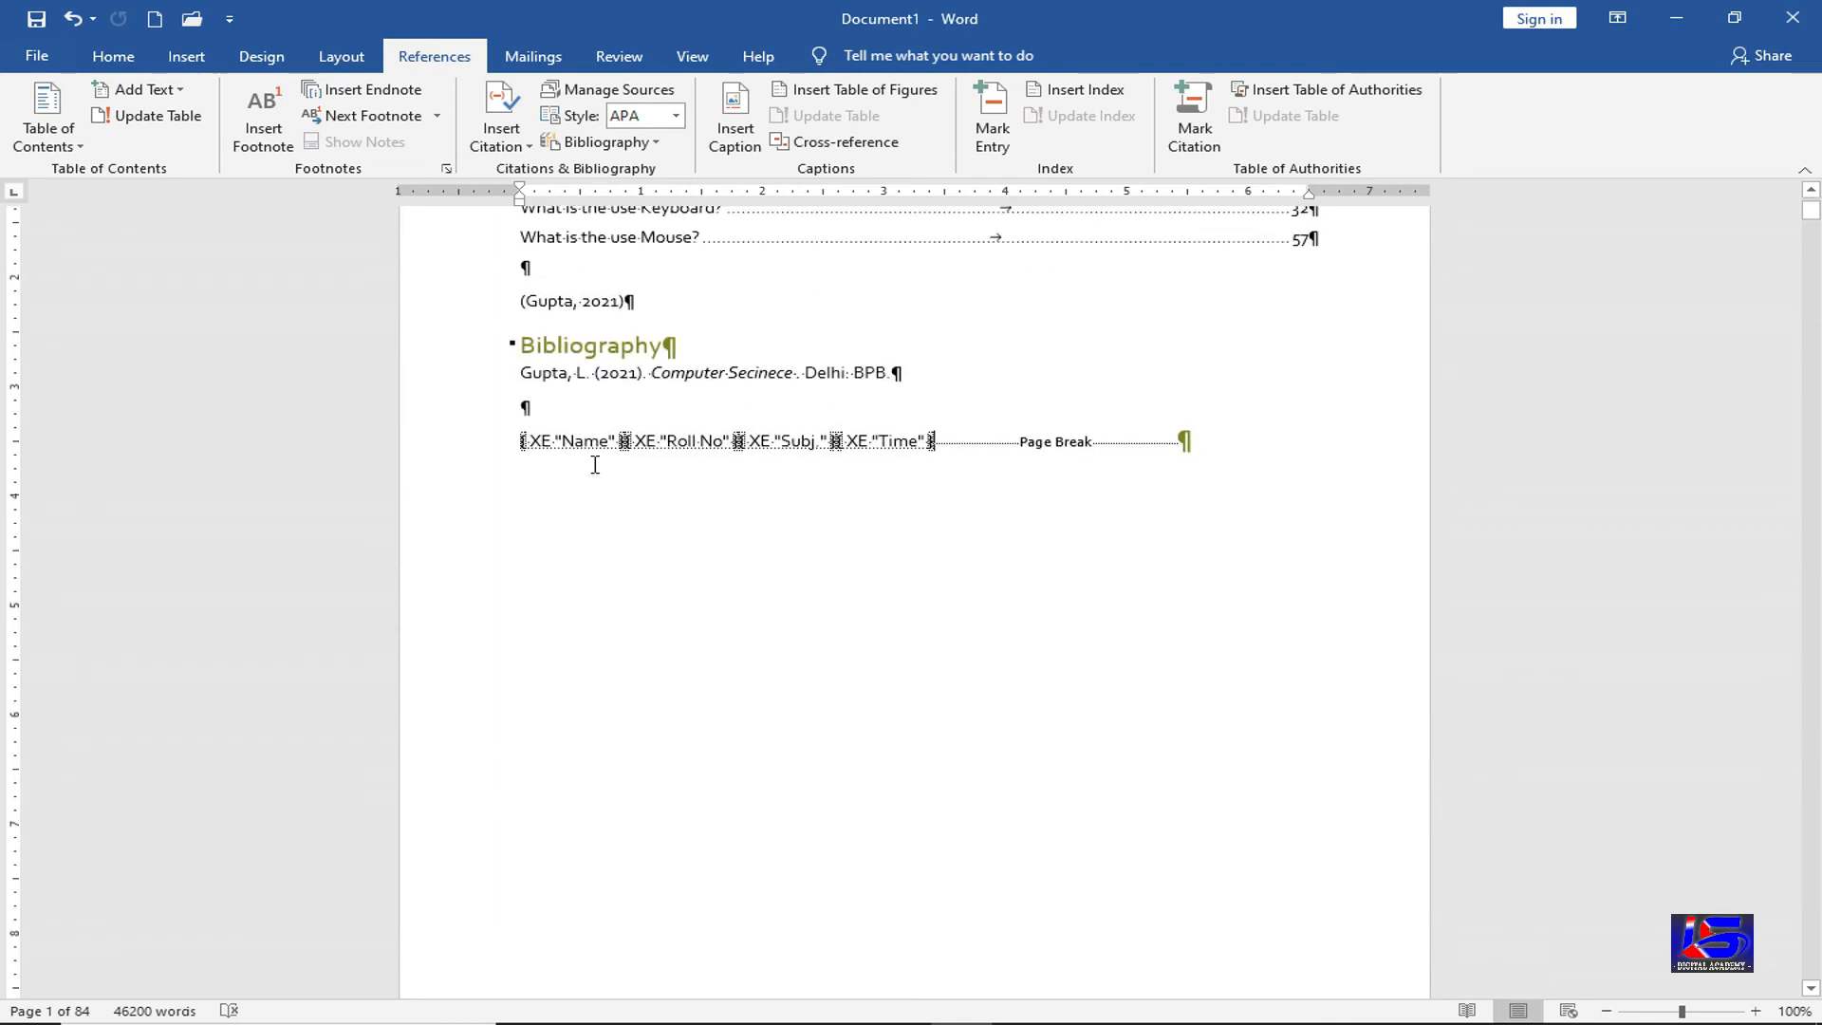
Insert an index of Name, Roll No, Subj. and Time in 4 columns with right-aligned, dotted-leader page numbers
click(1091, 97)
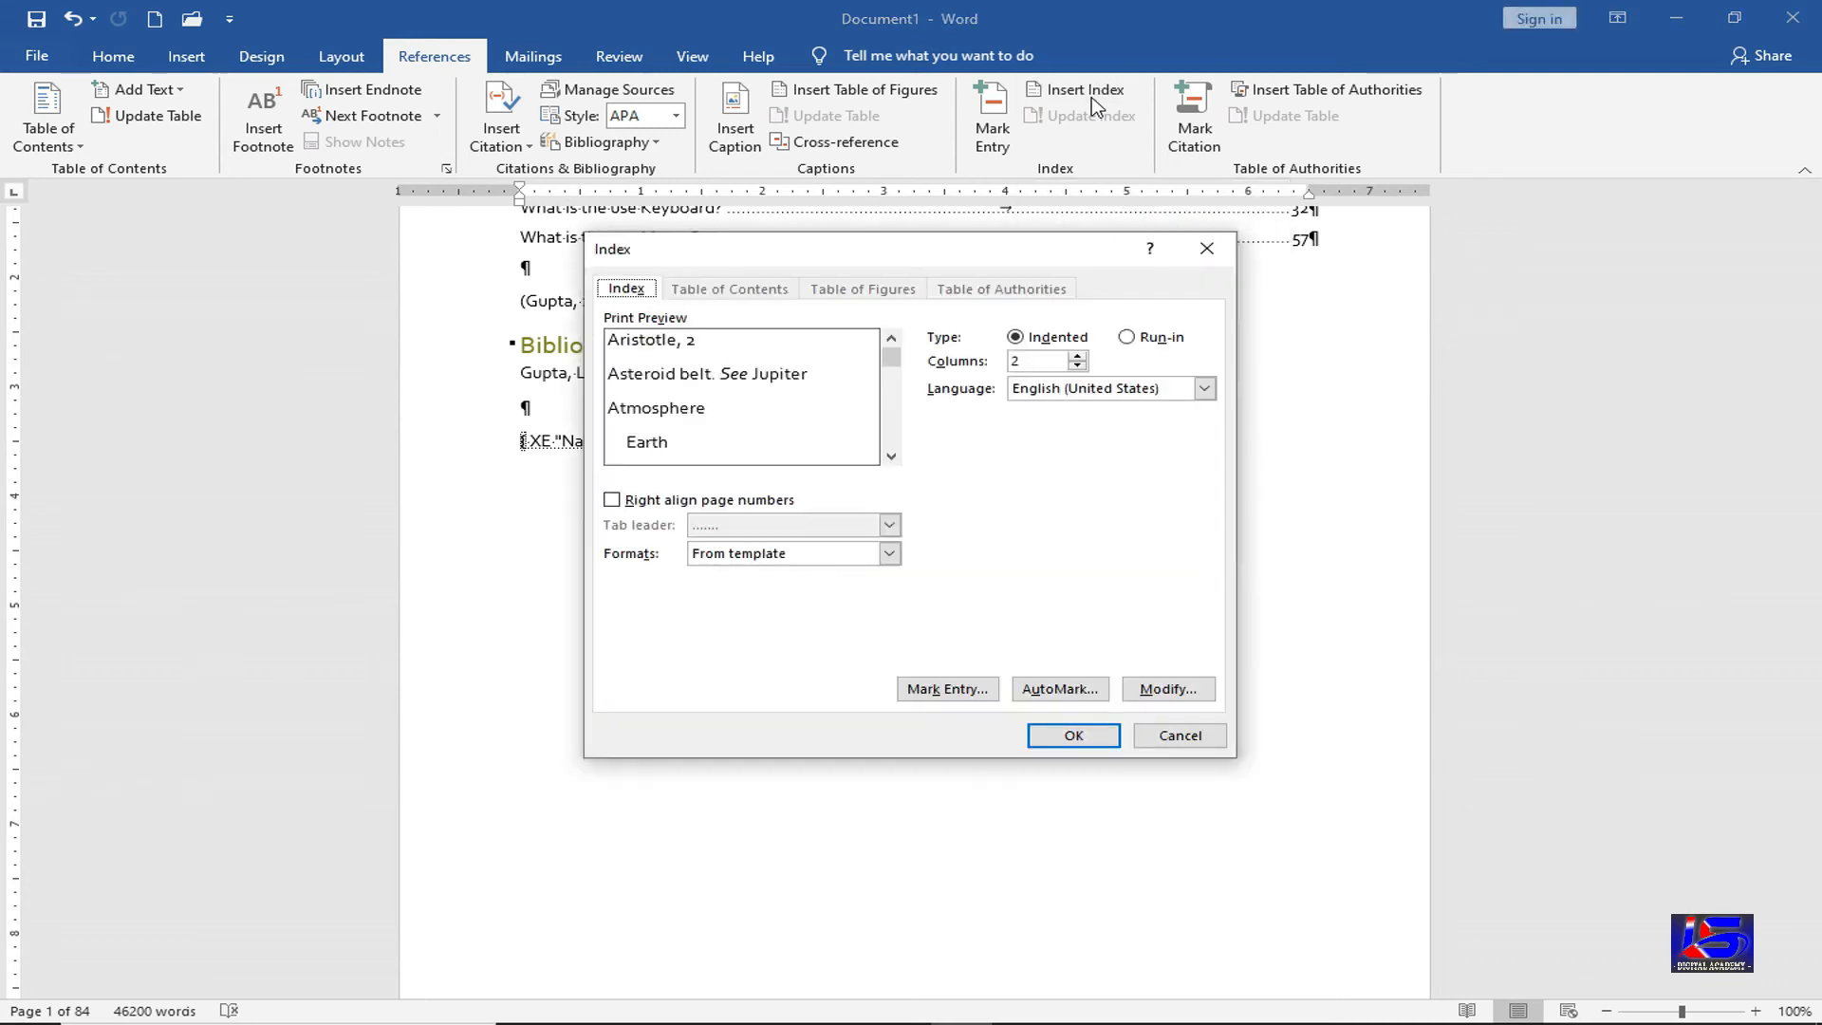
drag(943, 250, 1213, 320)
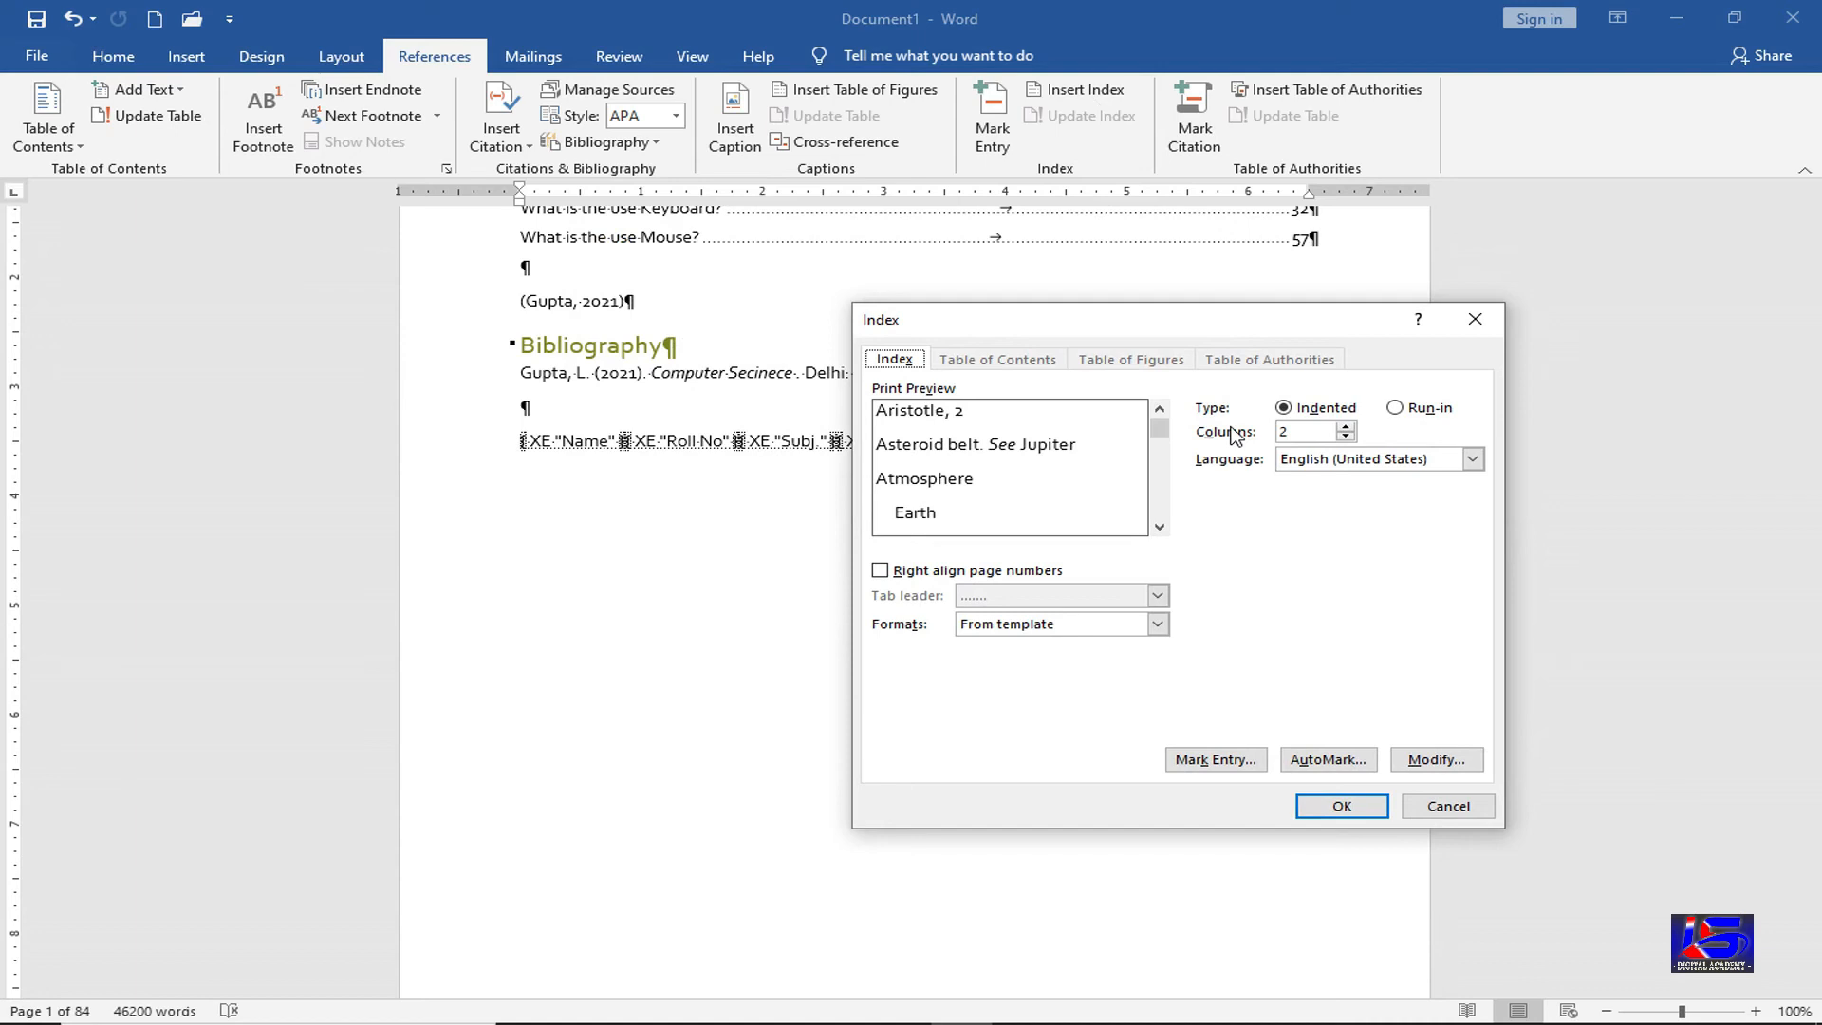
drag(1252, 322, 1353, 301)
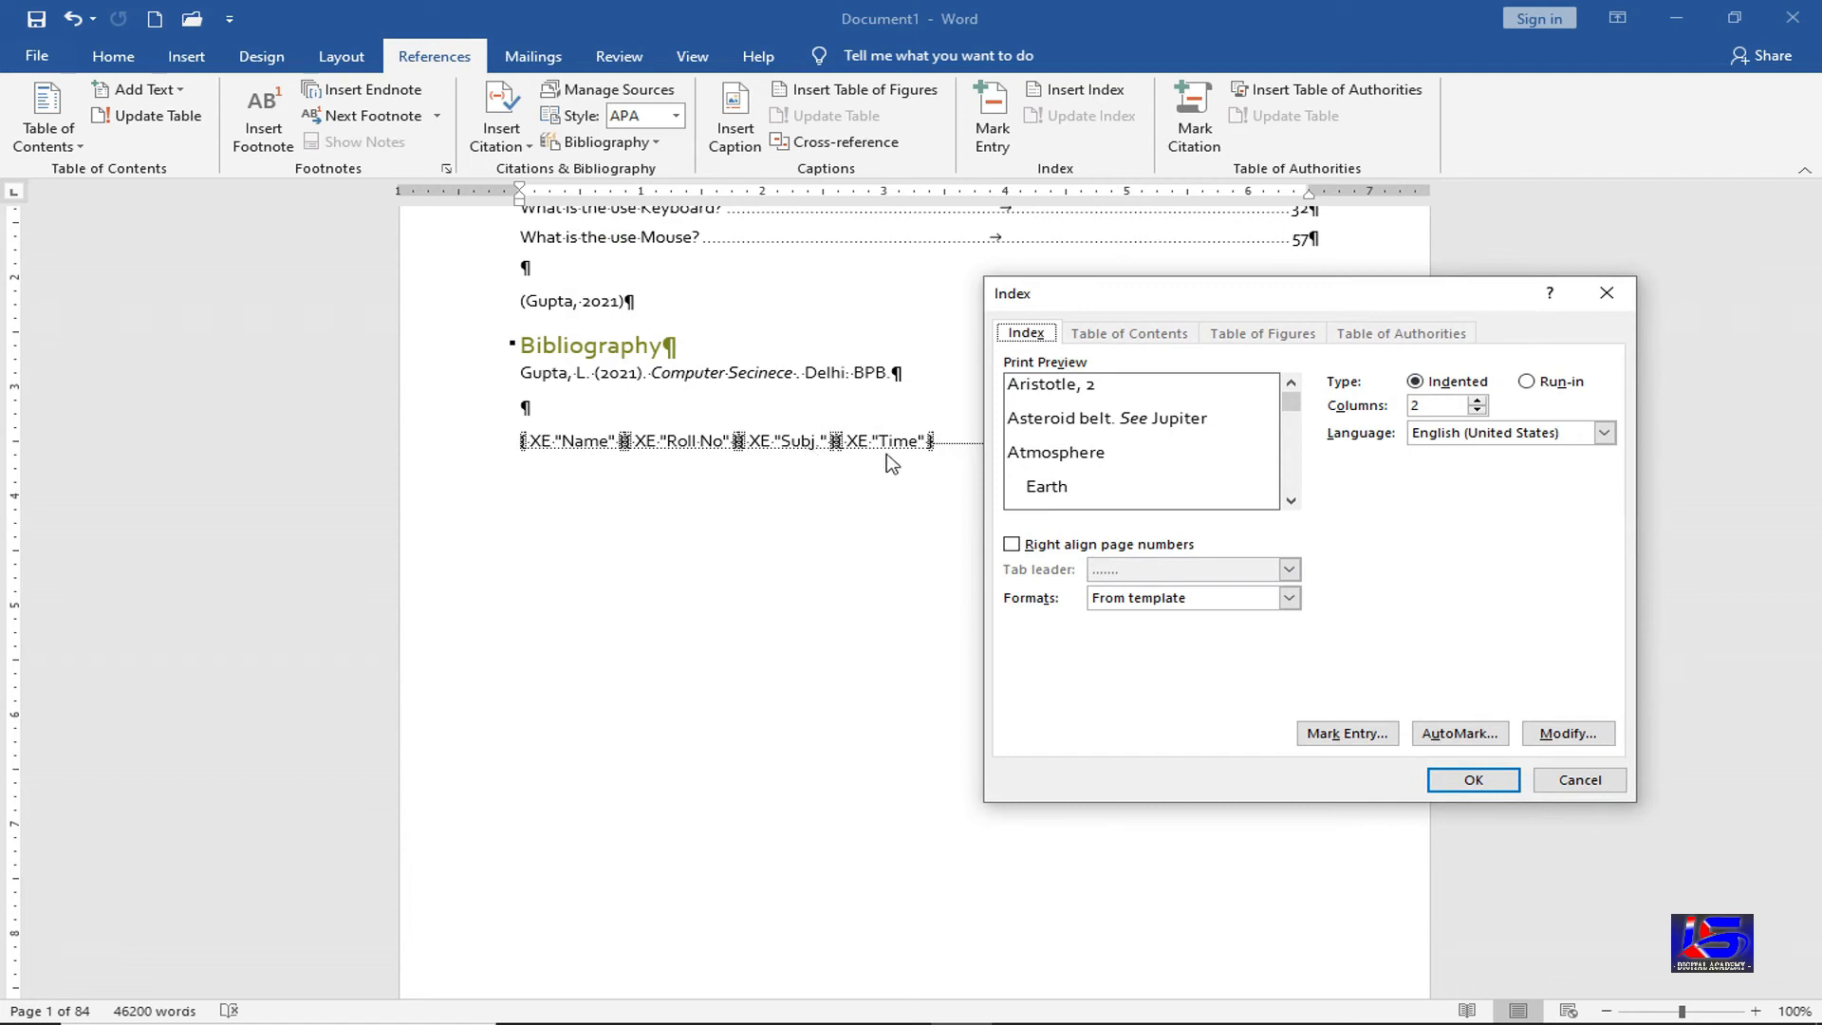
click(1477, 400)
click(1035, 552)
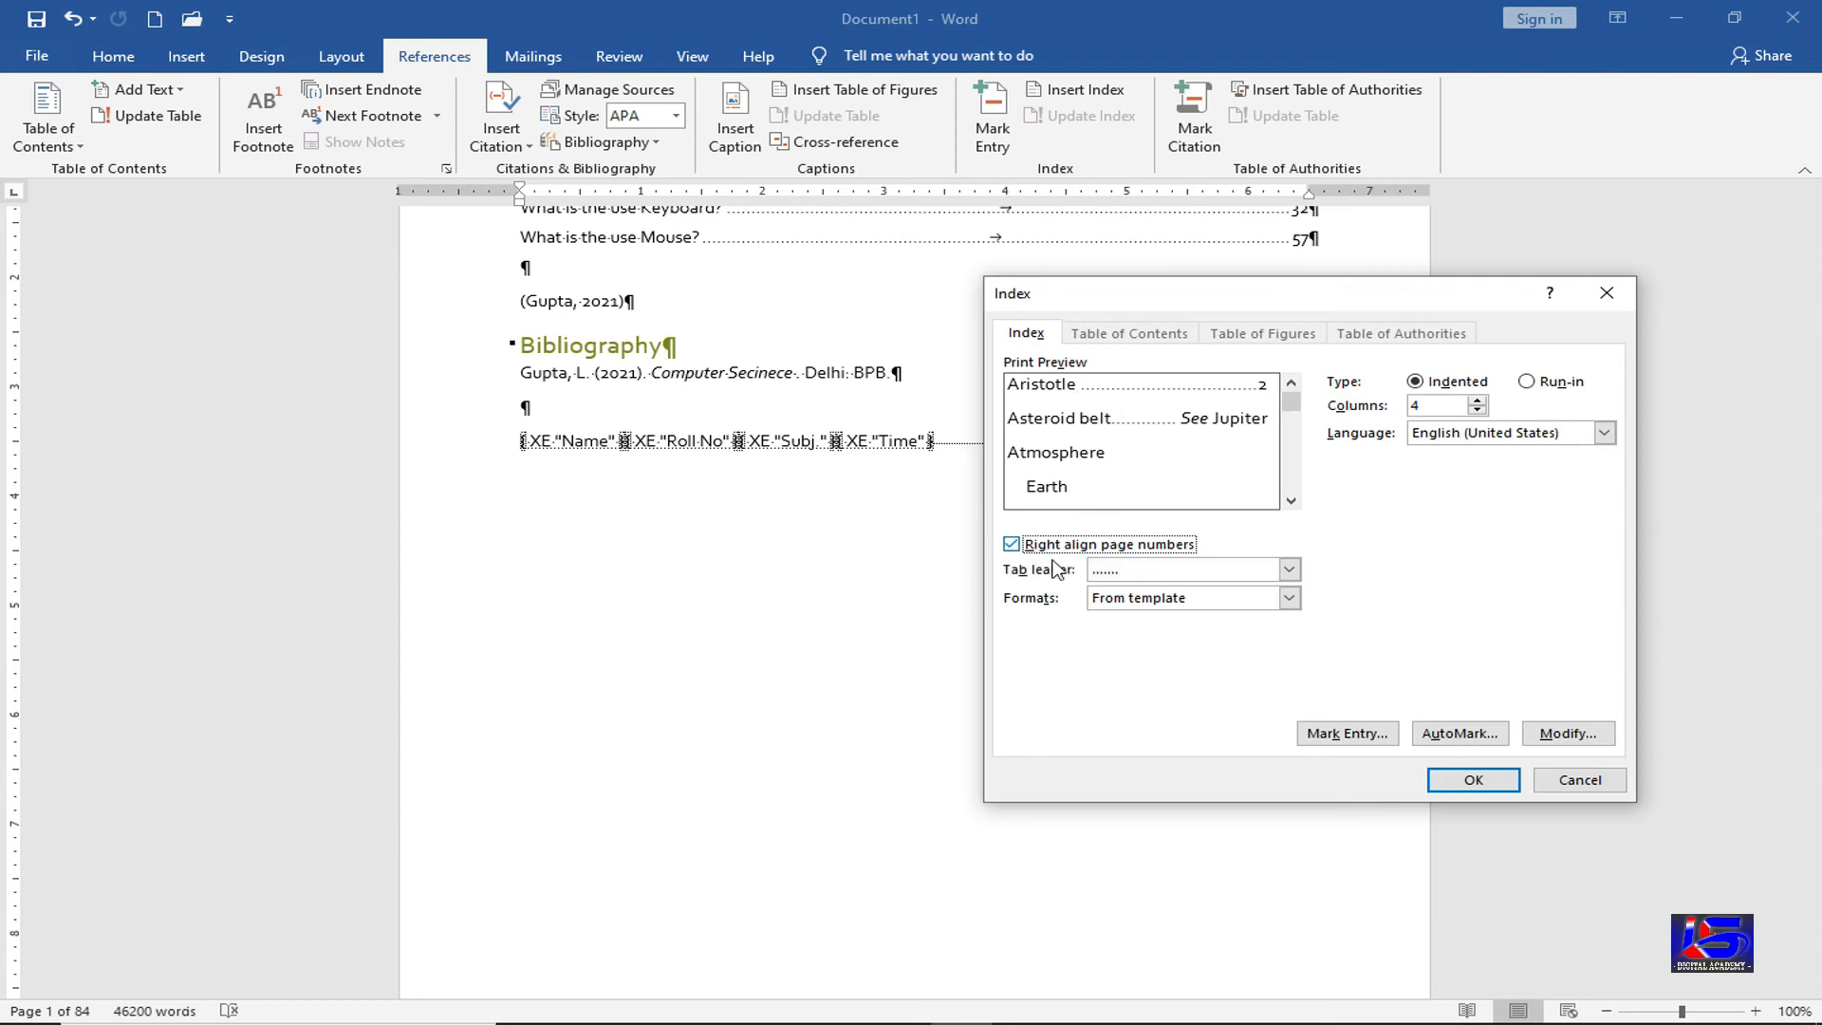
click(1290, 572)
click(1224, 622)
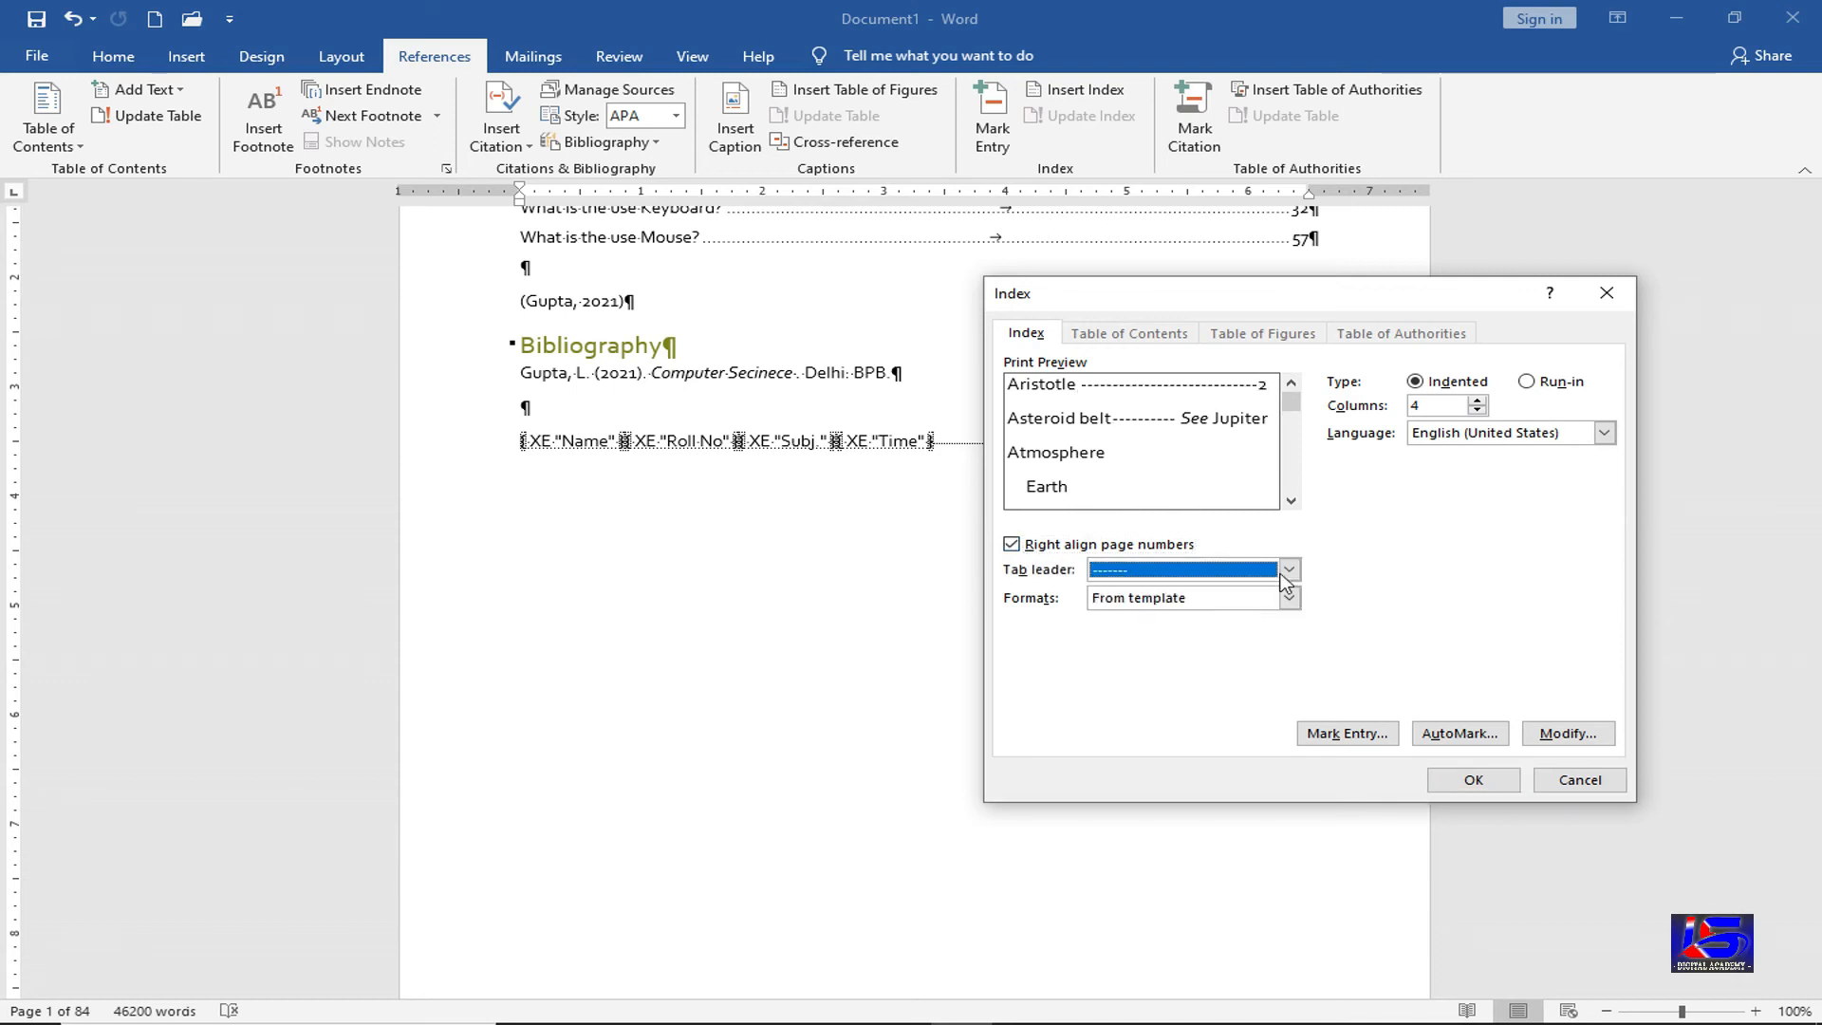
click(1224, 569)
click(1191, 644)
click(1288, 569)
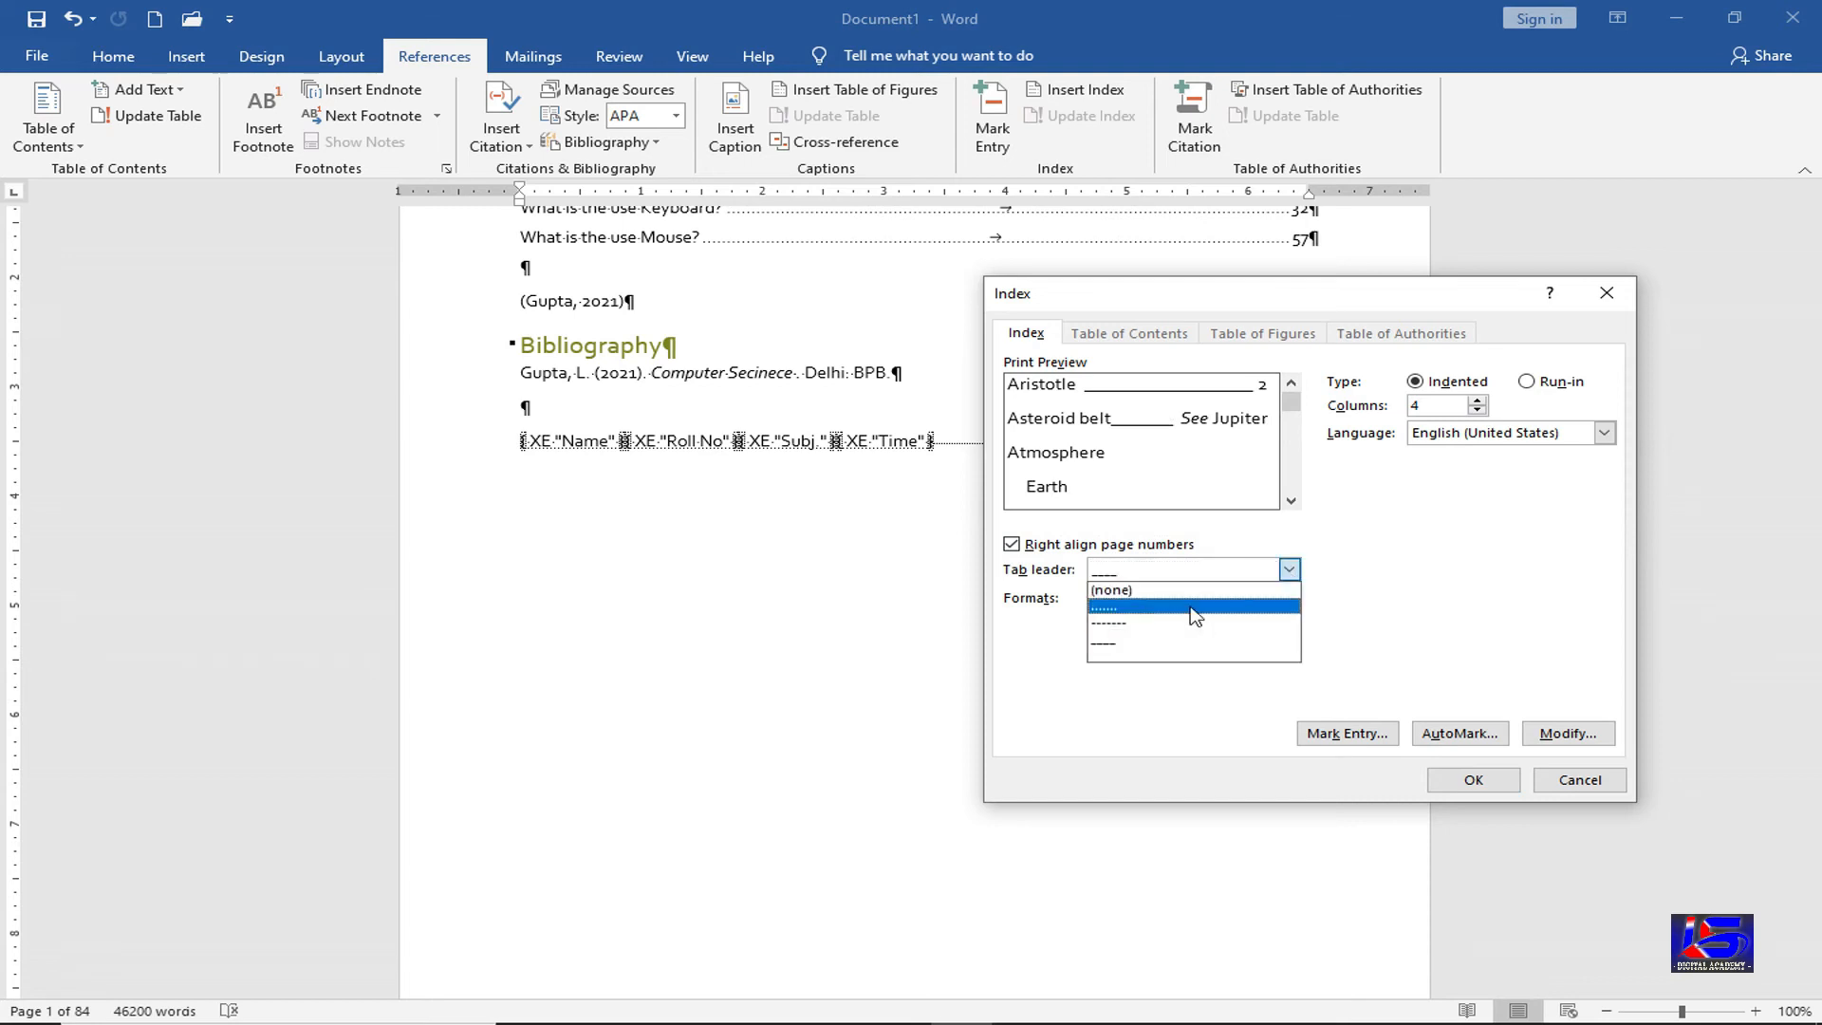
click(1194, 612)
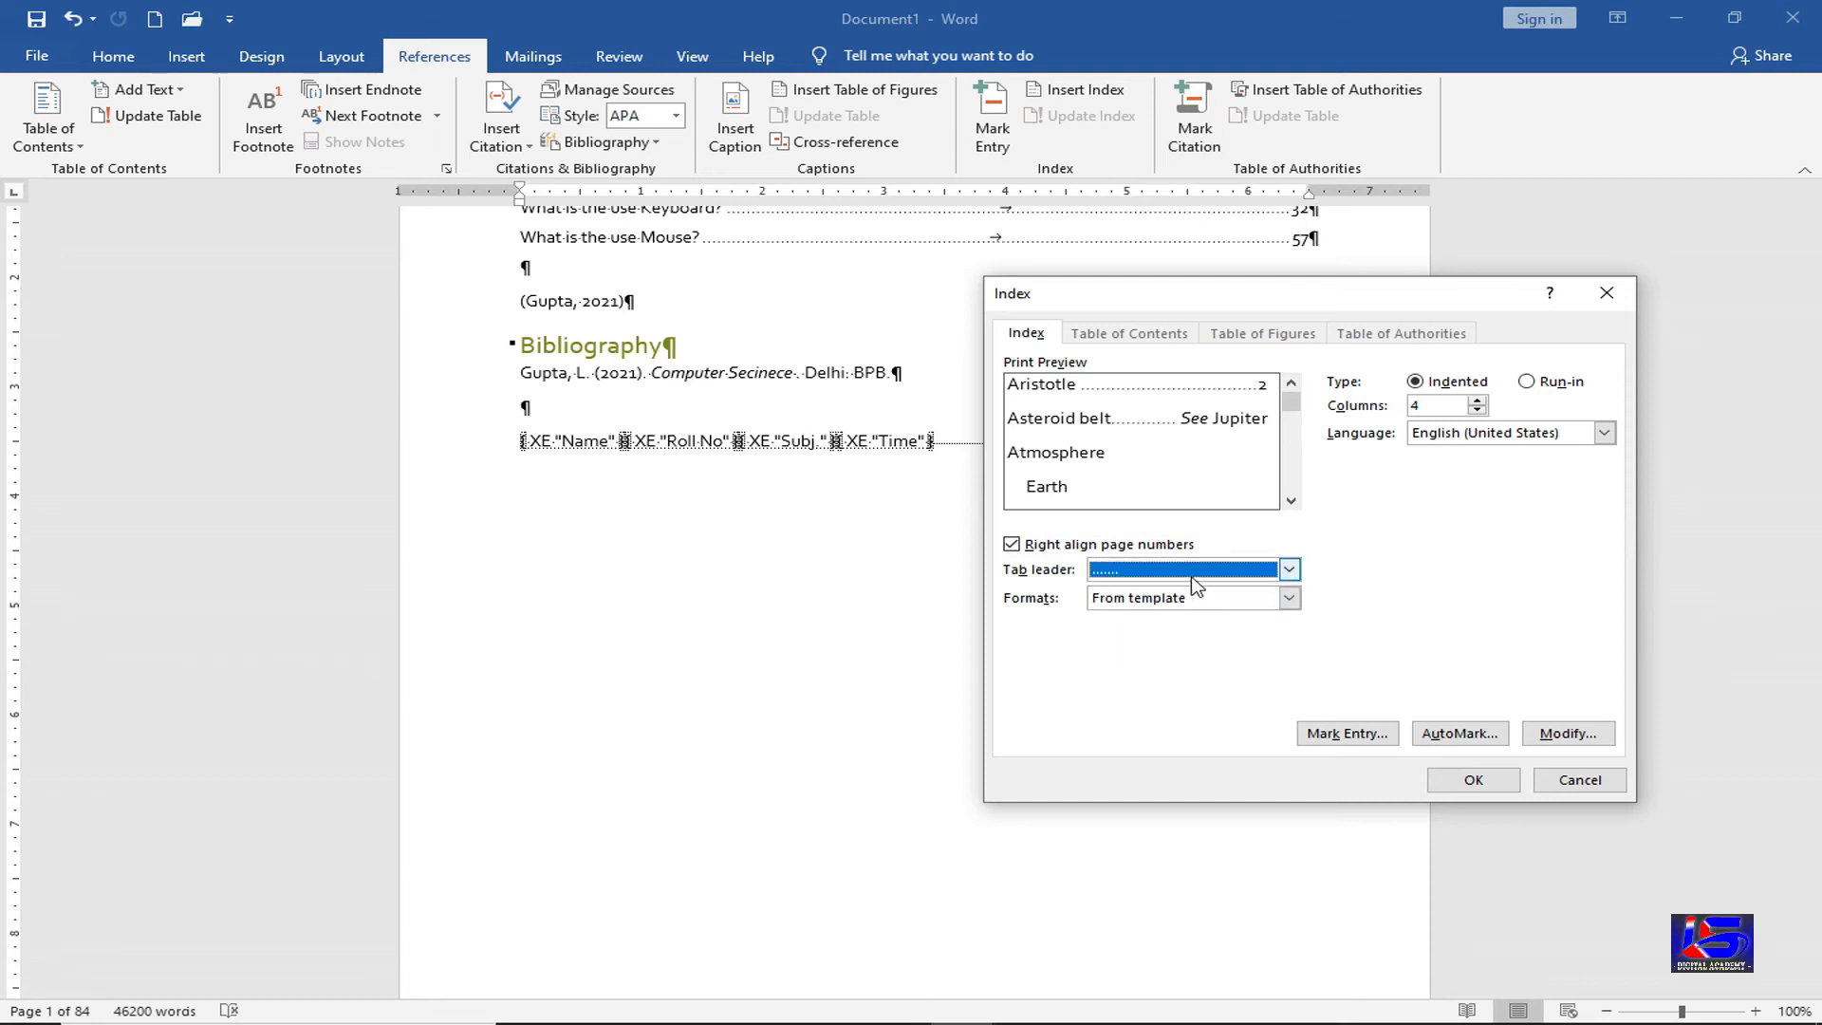
click(1471, 784)
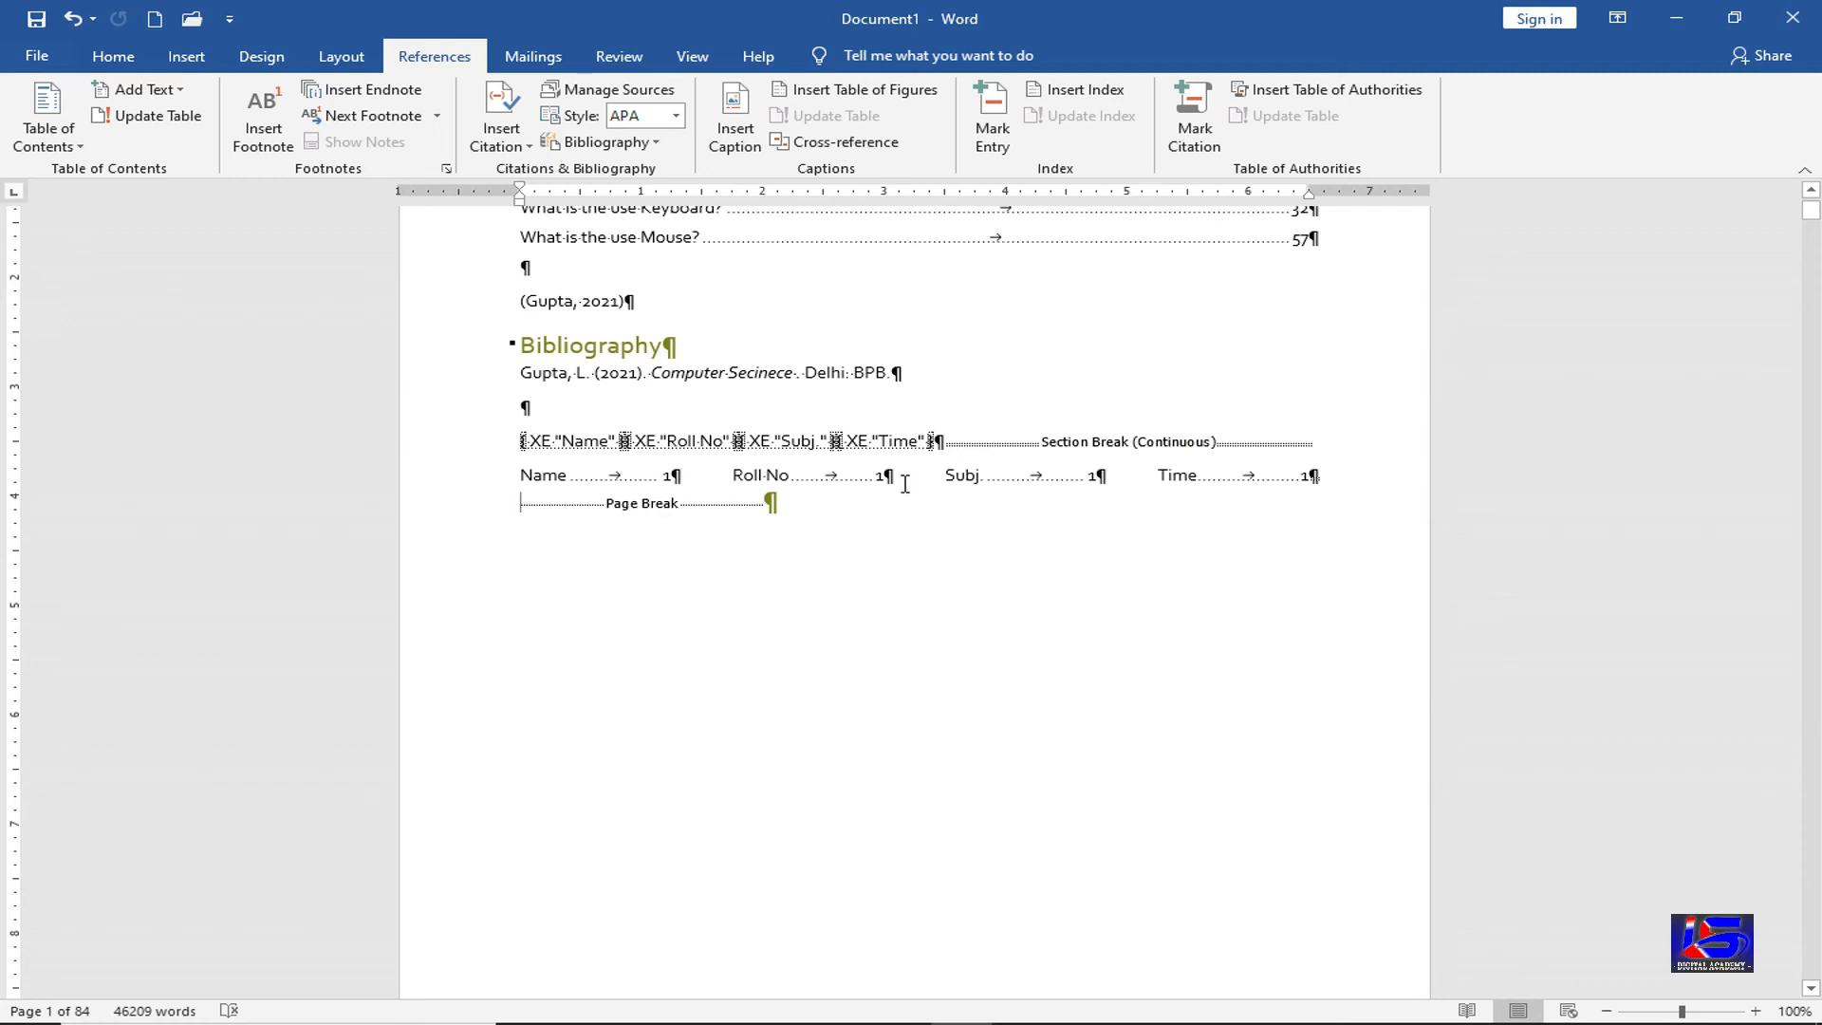
Hide formatting marks and delete the page numbers after Name, Roll No, Subj. and Time
click(130, 72)
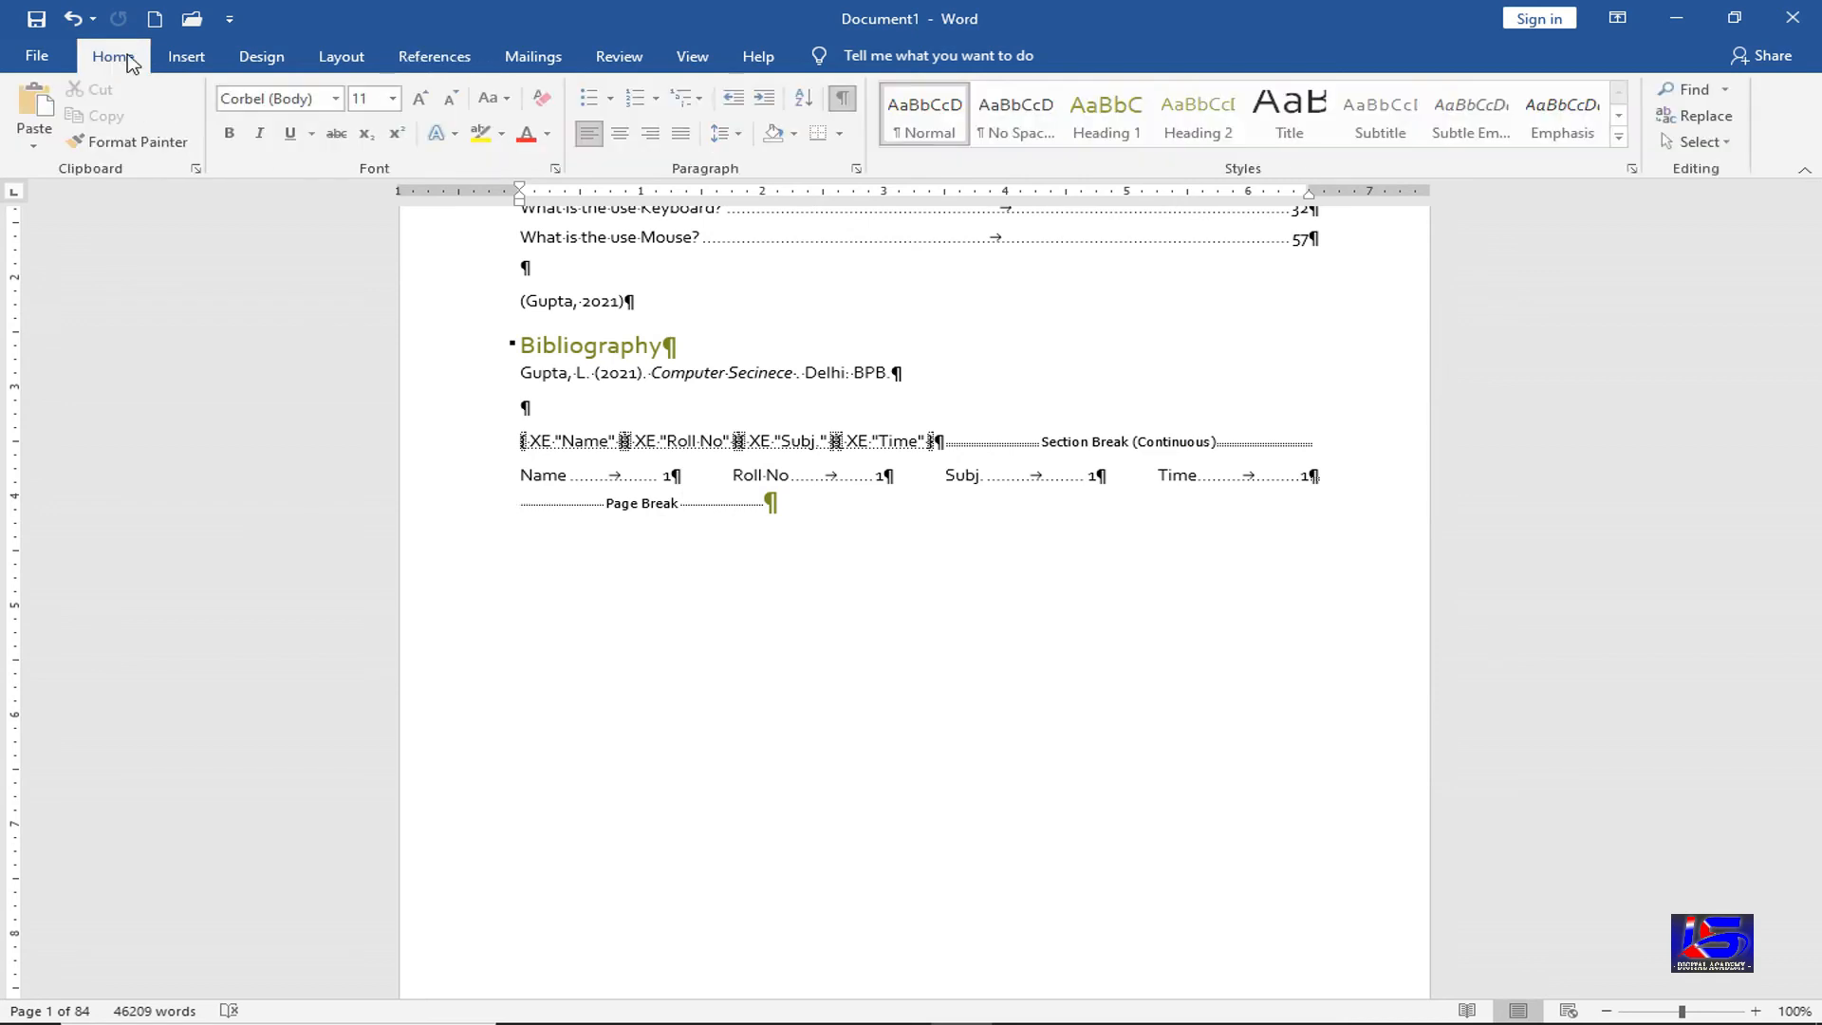
click(845, 100)
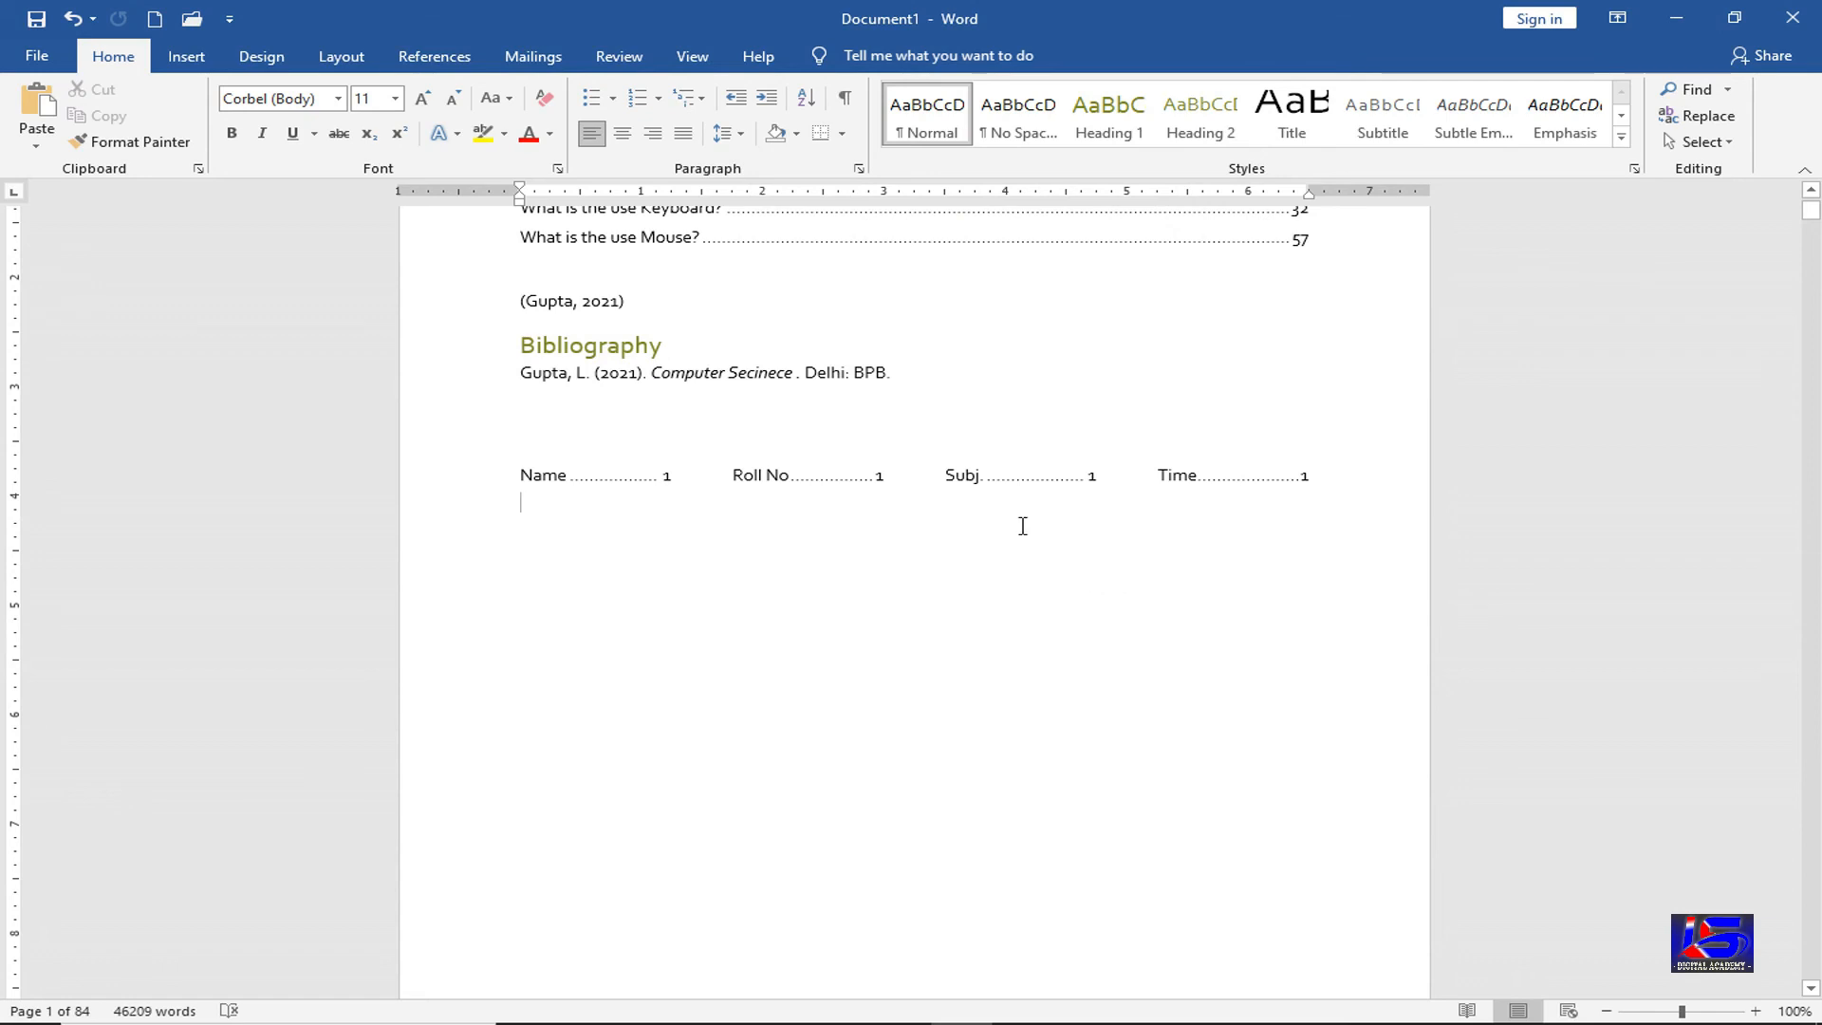
click(666, 474)
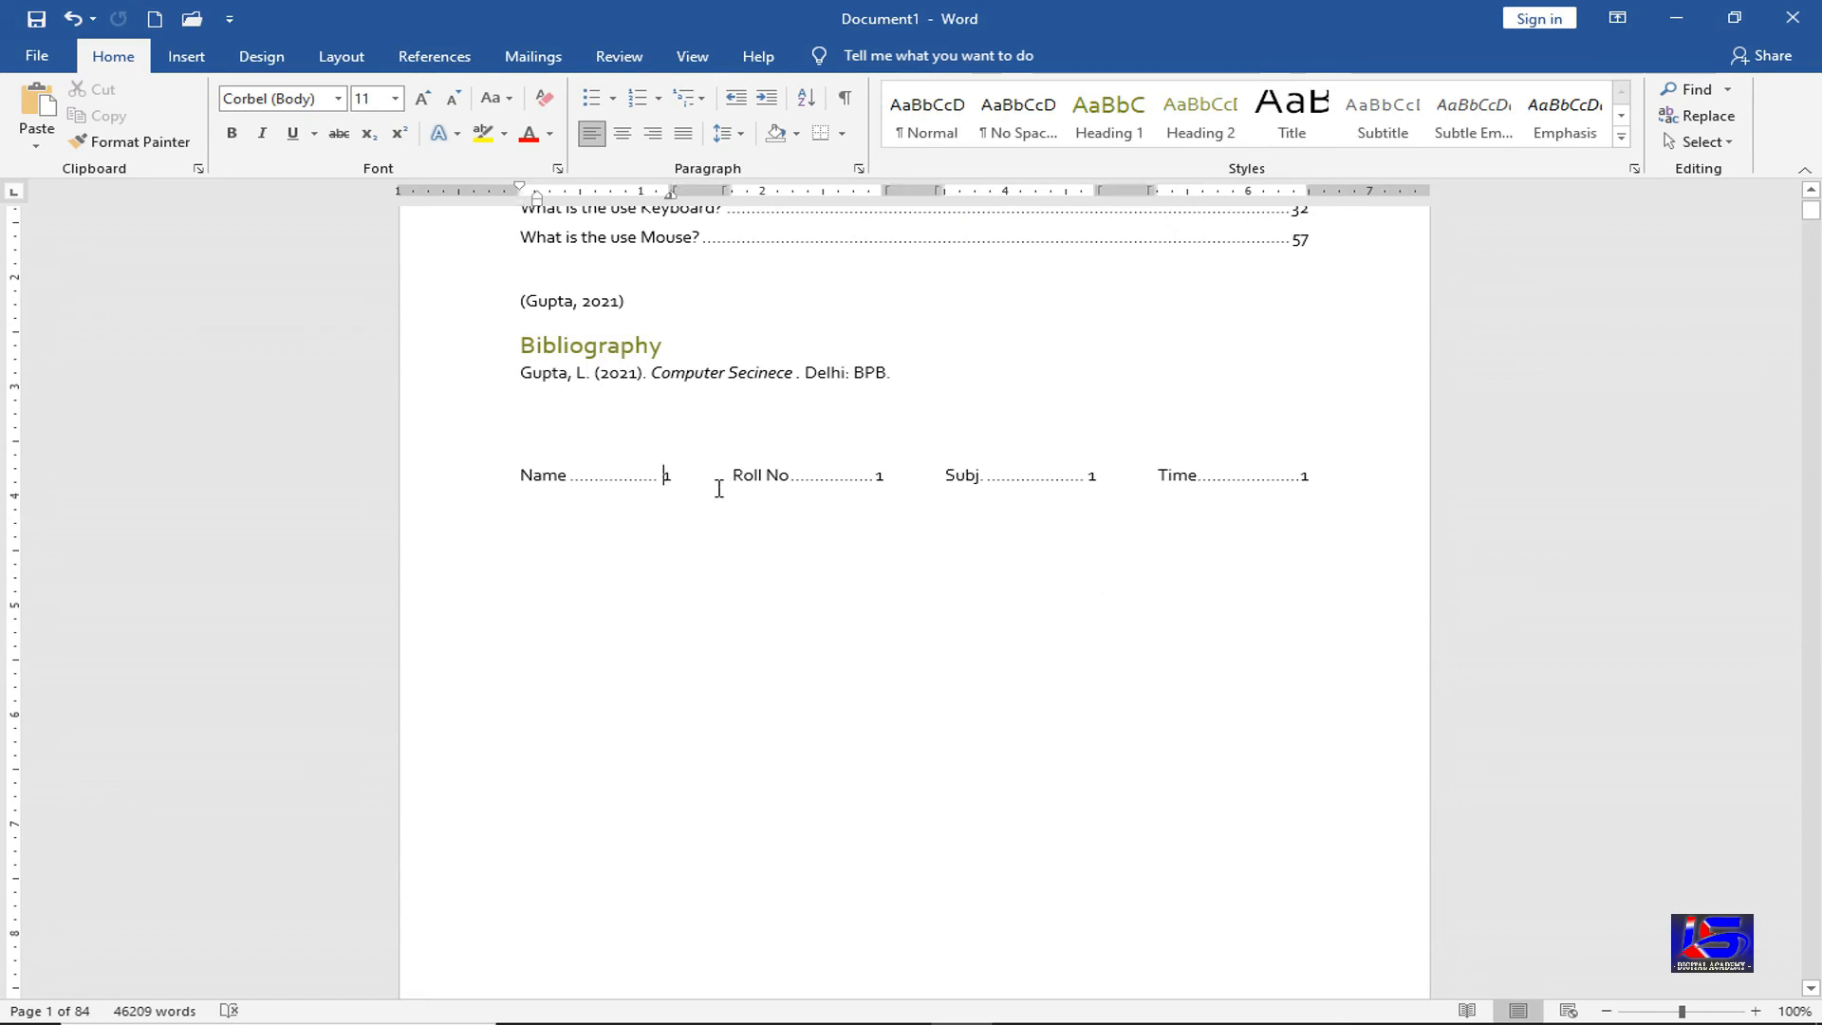
key(Delete)
click(878, 474)
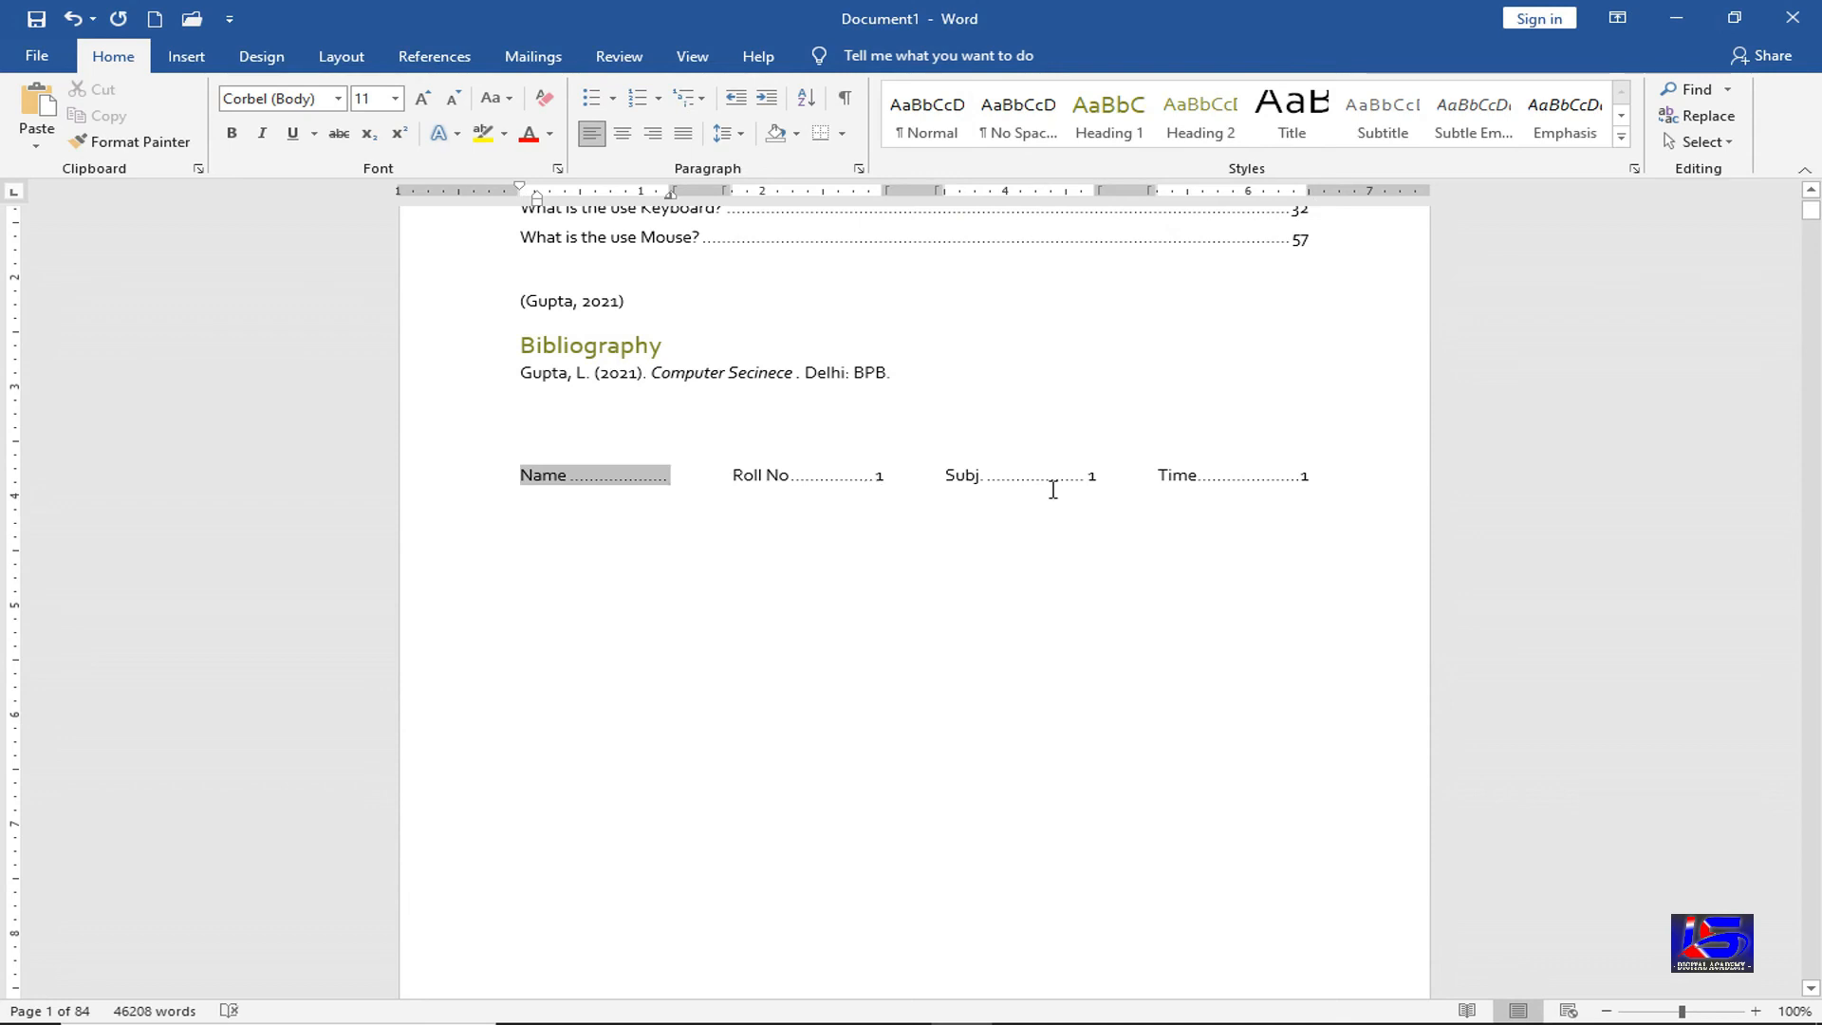
key(Delete)
click(1092, 477)
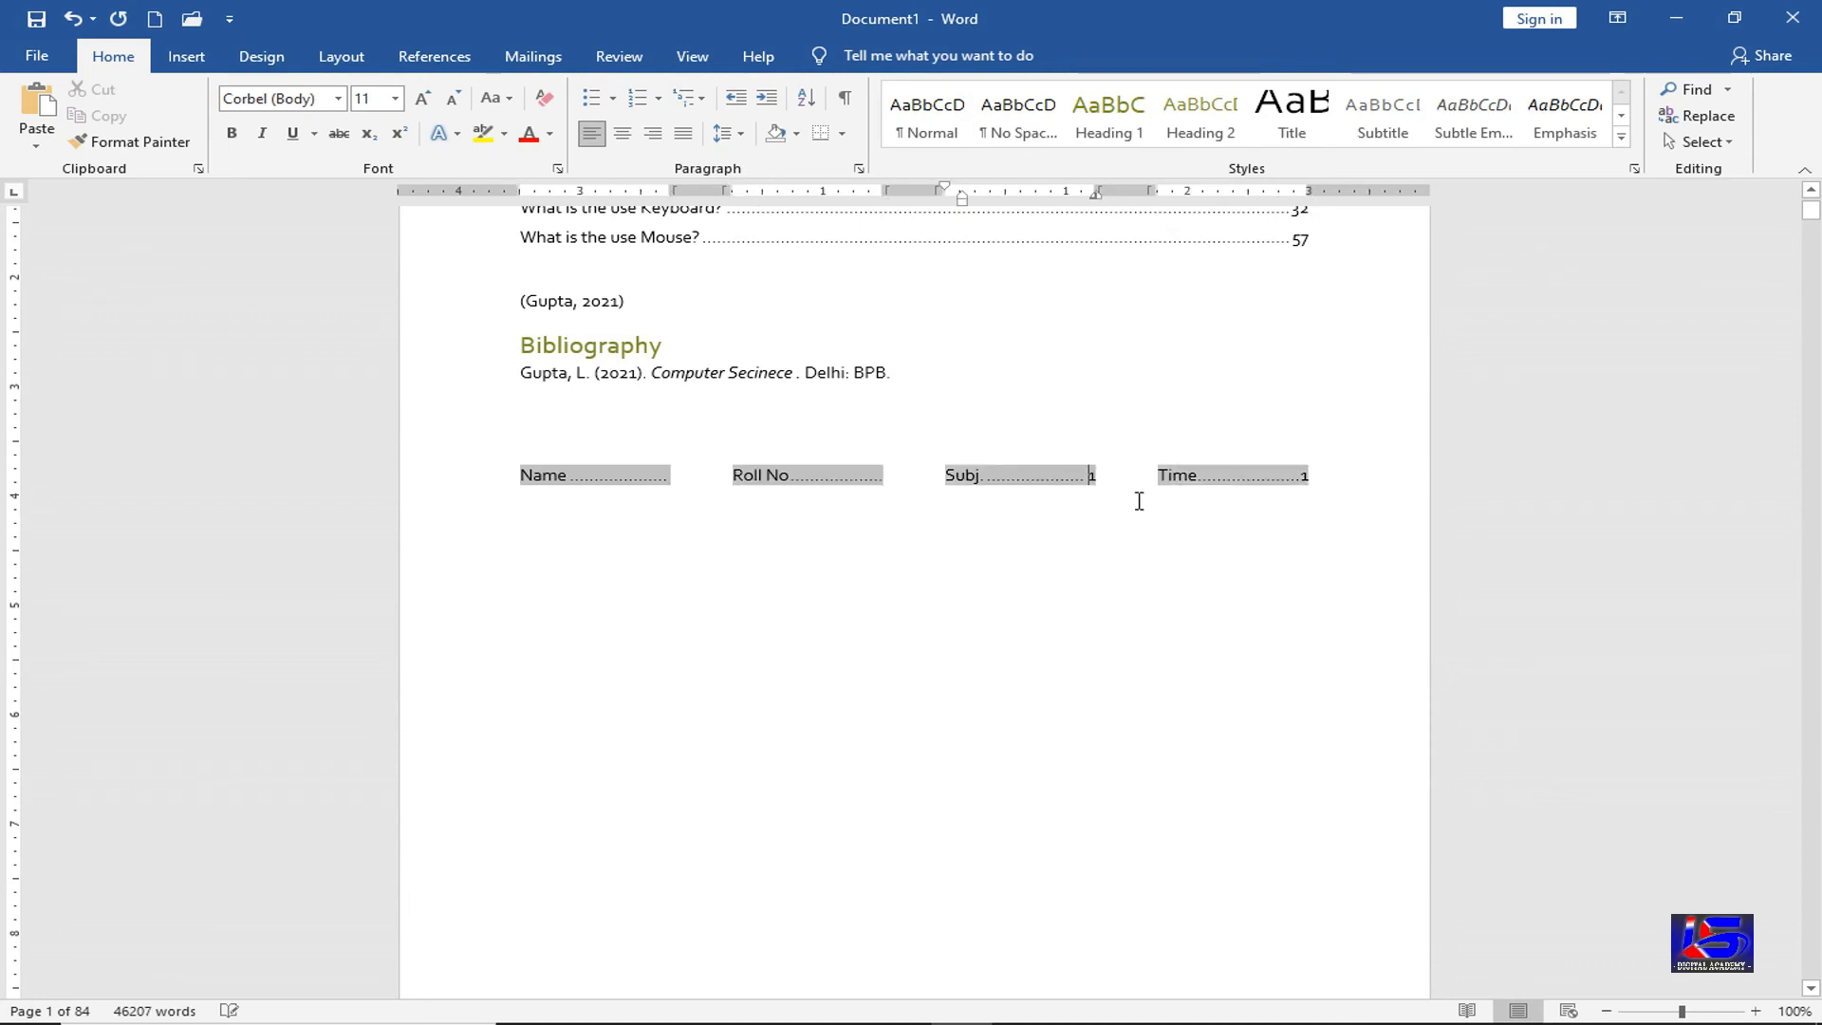
key(Delete)
click(1307, 477)
key(Delete)
click(664, 723)
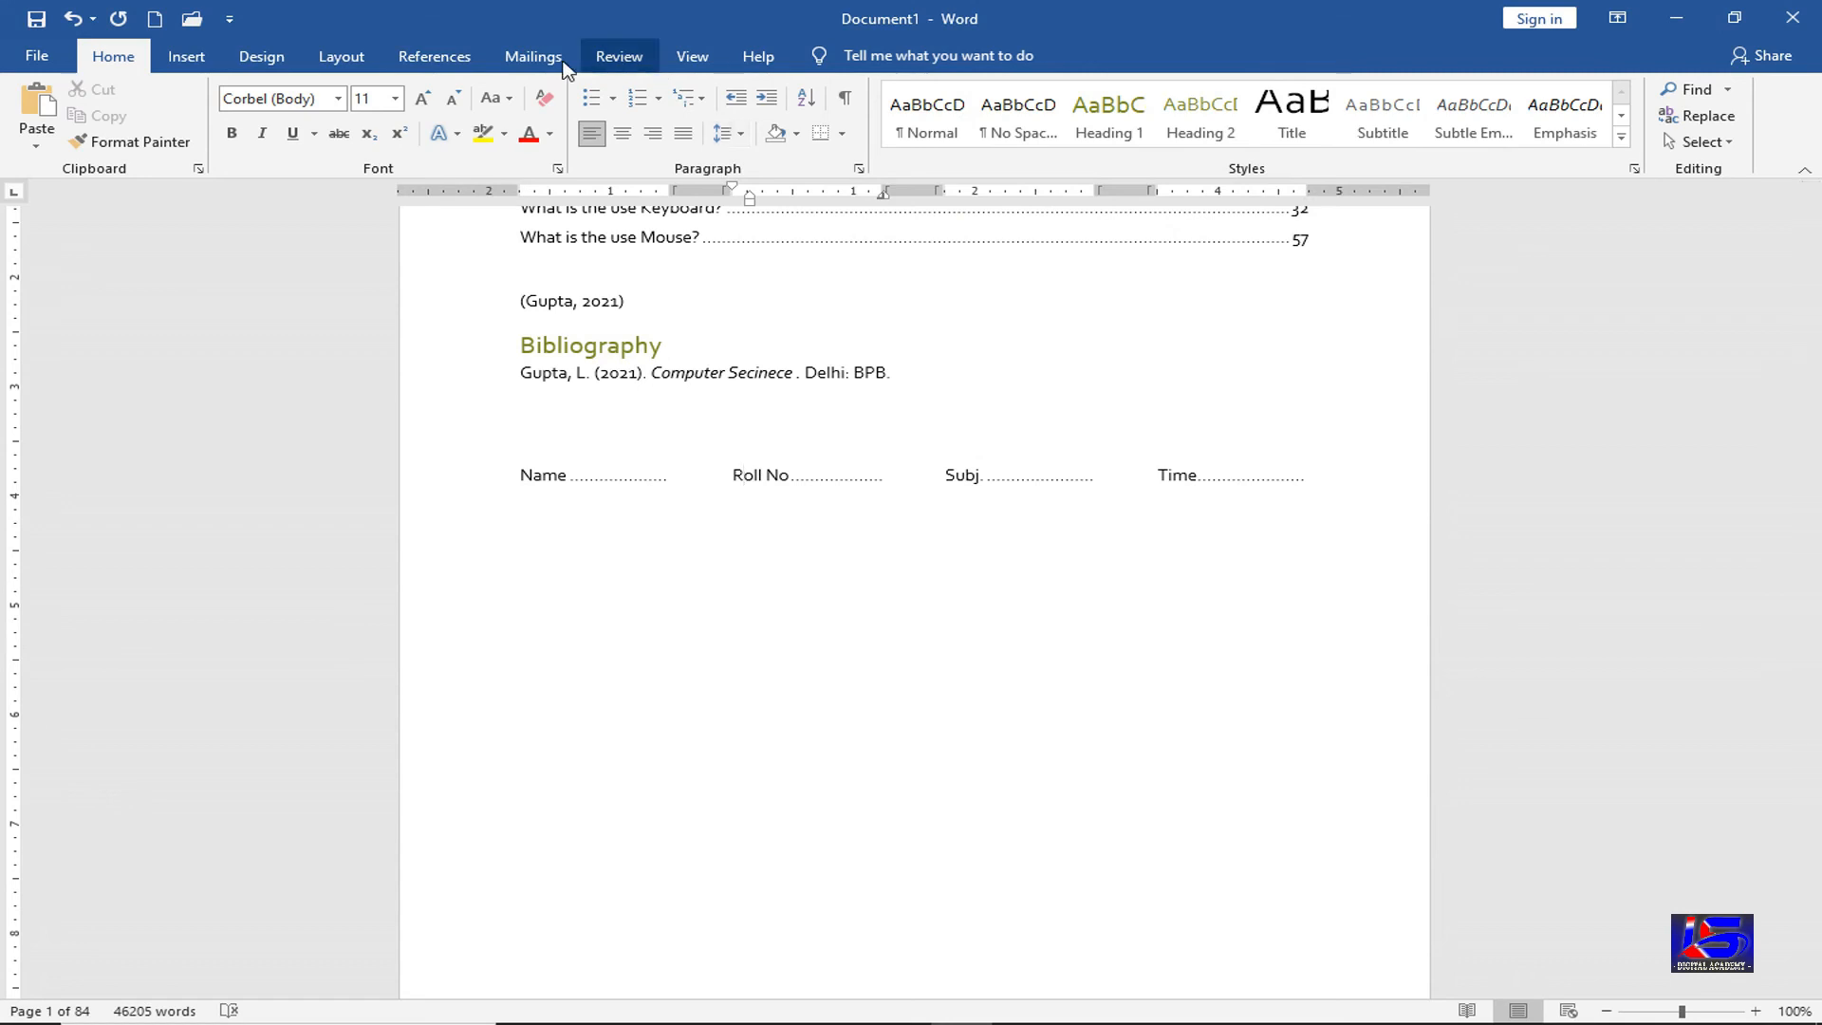
click(424, 60)
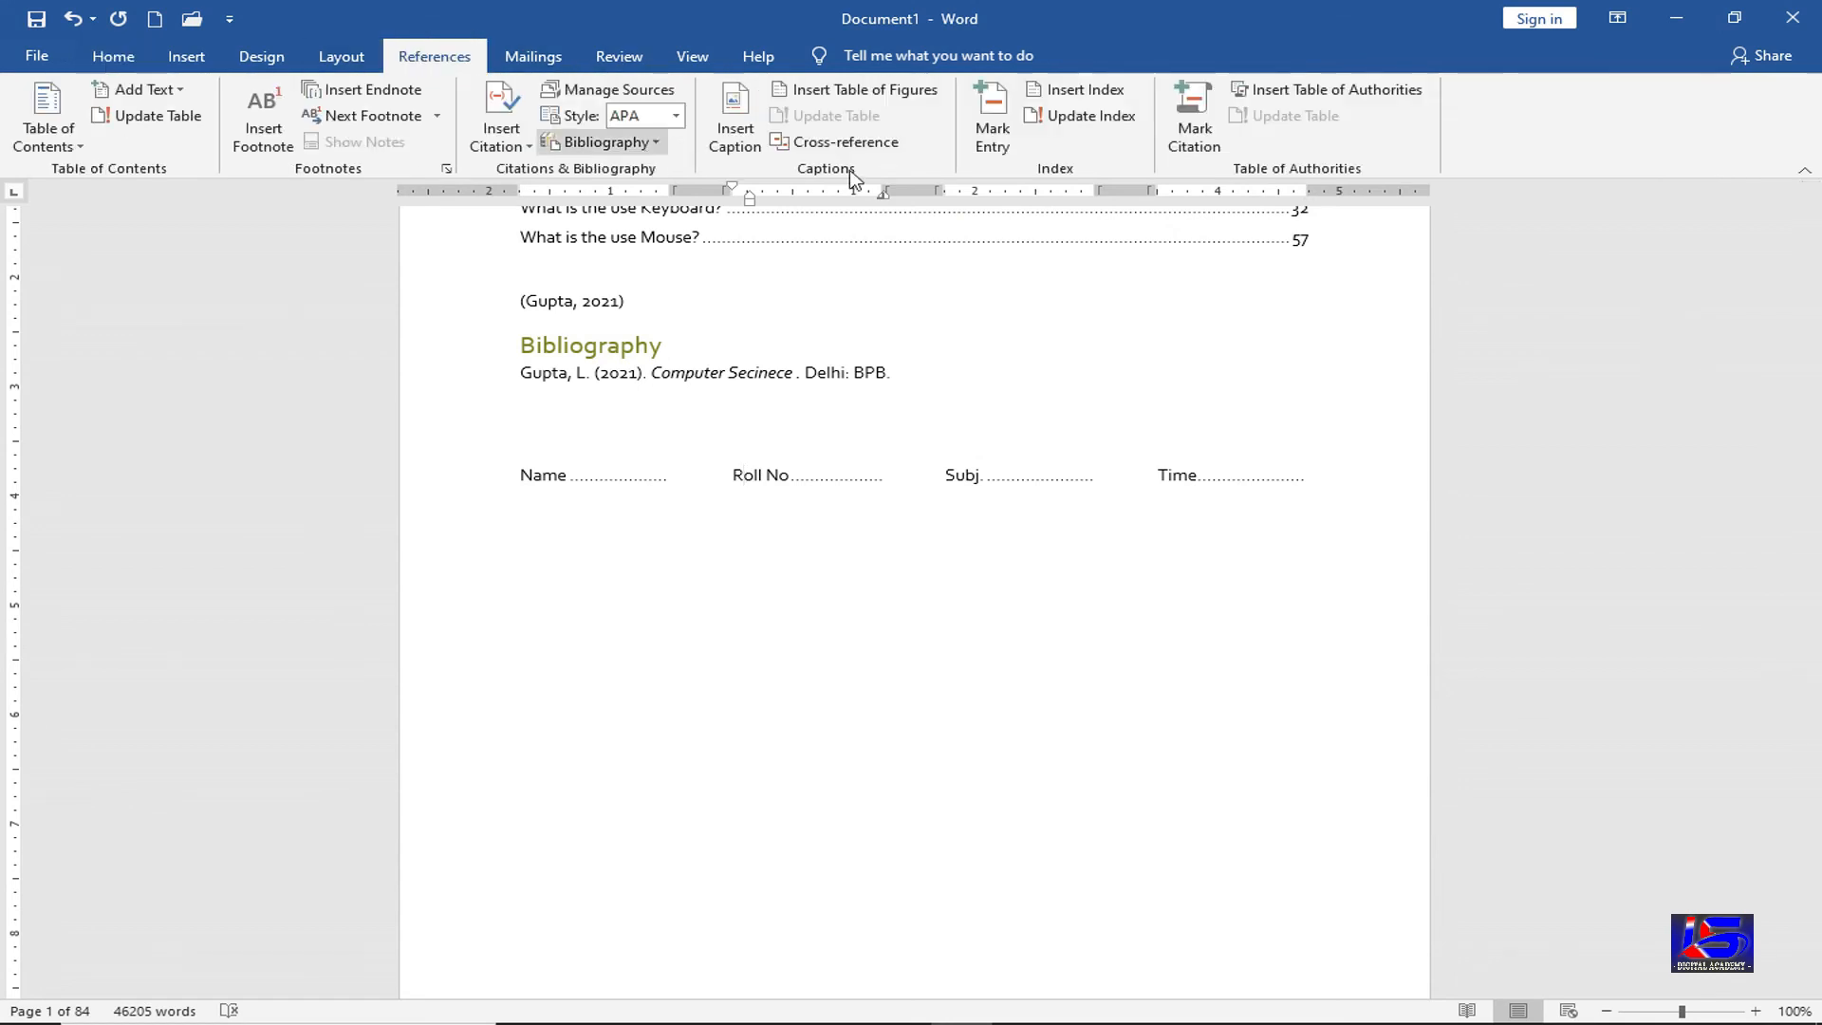
Reapply the index settings and confirm replacing the existing index
click(1082, 87)
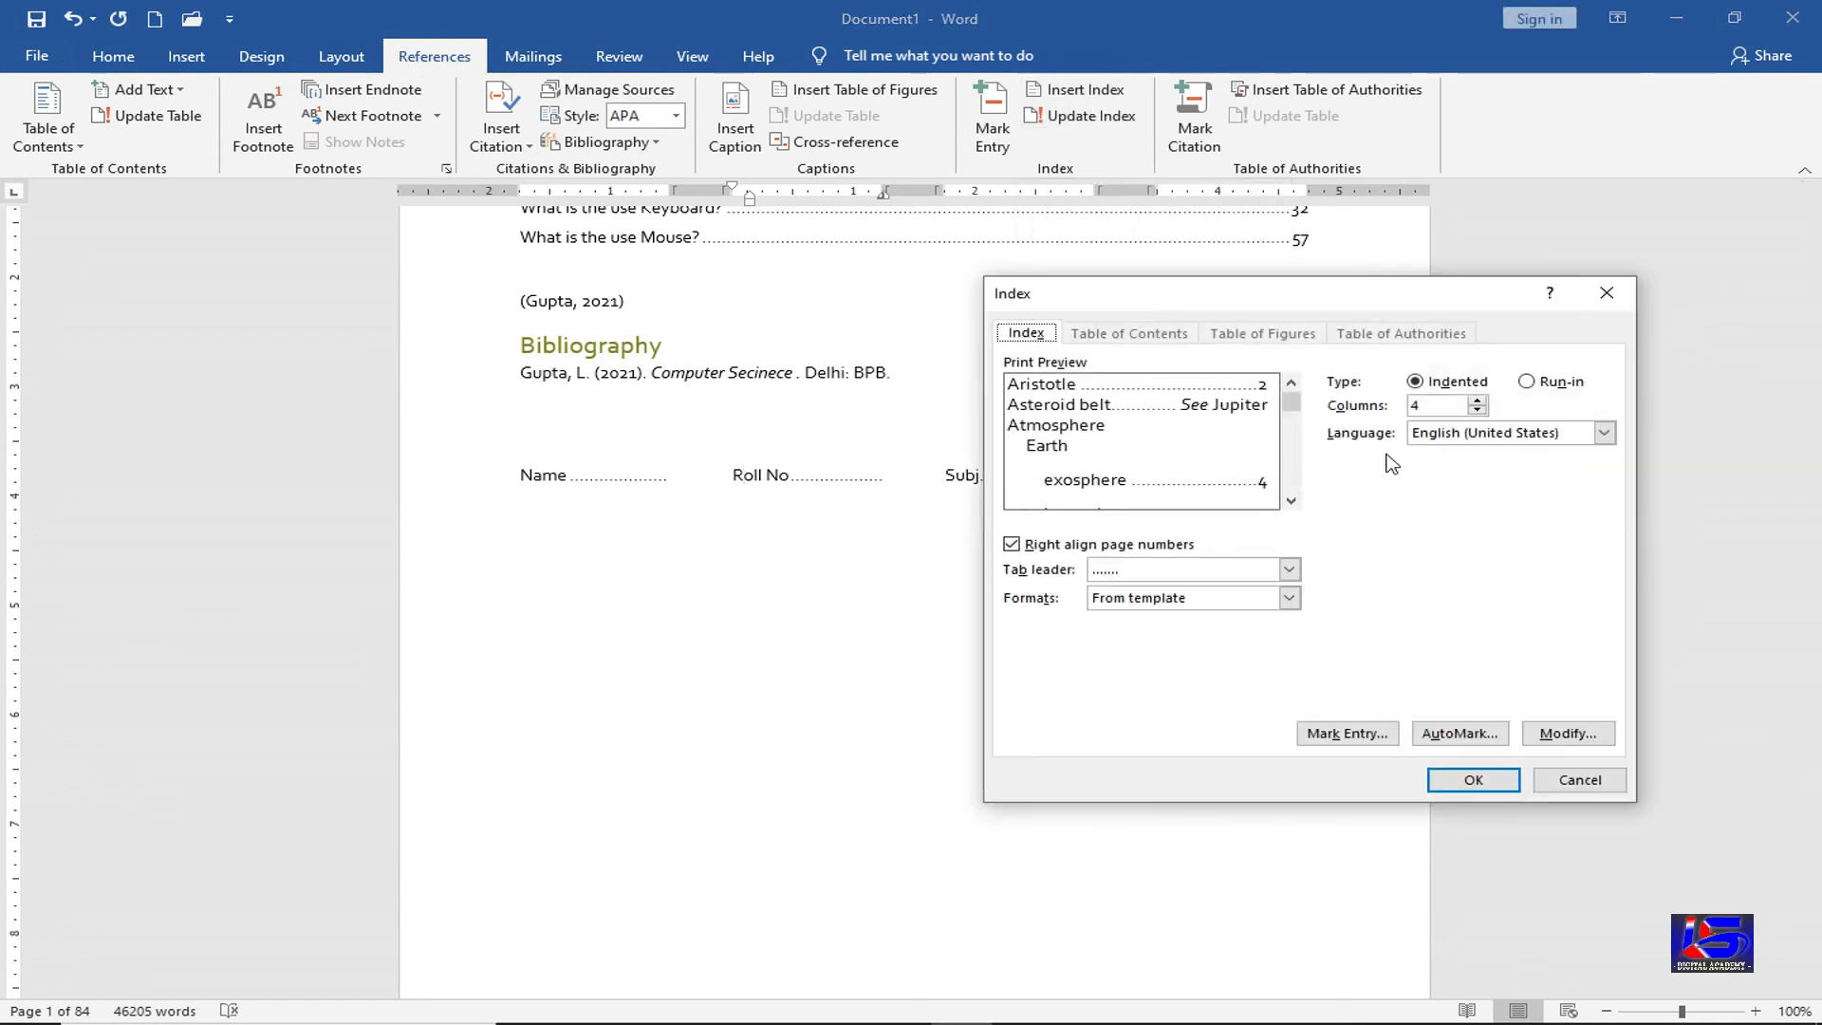
click(1479, 405)
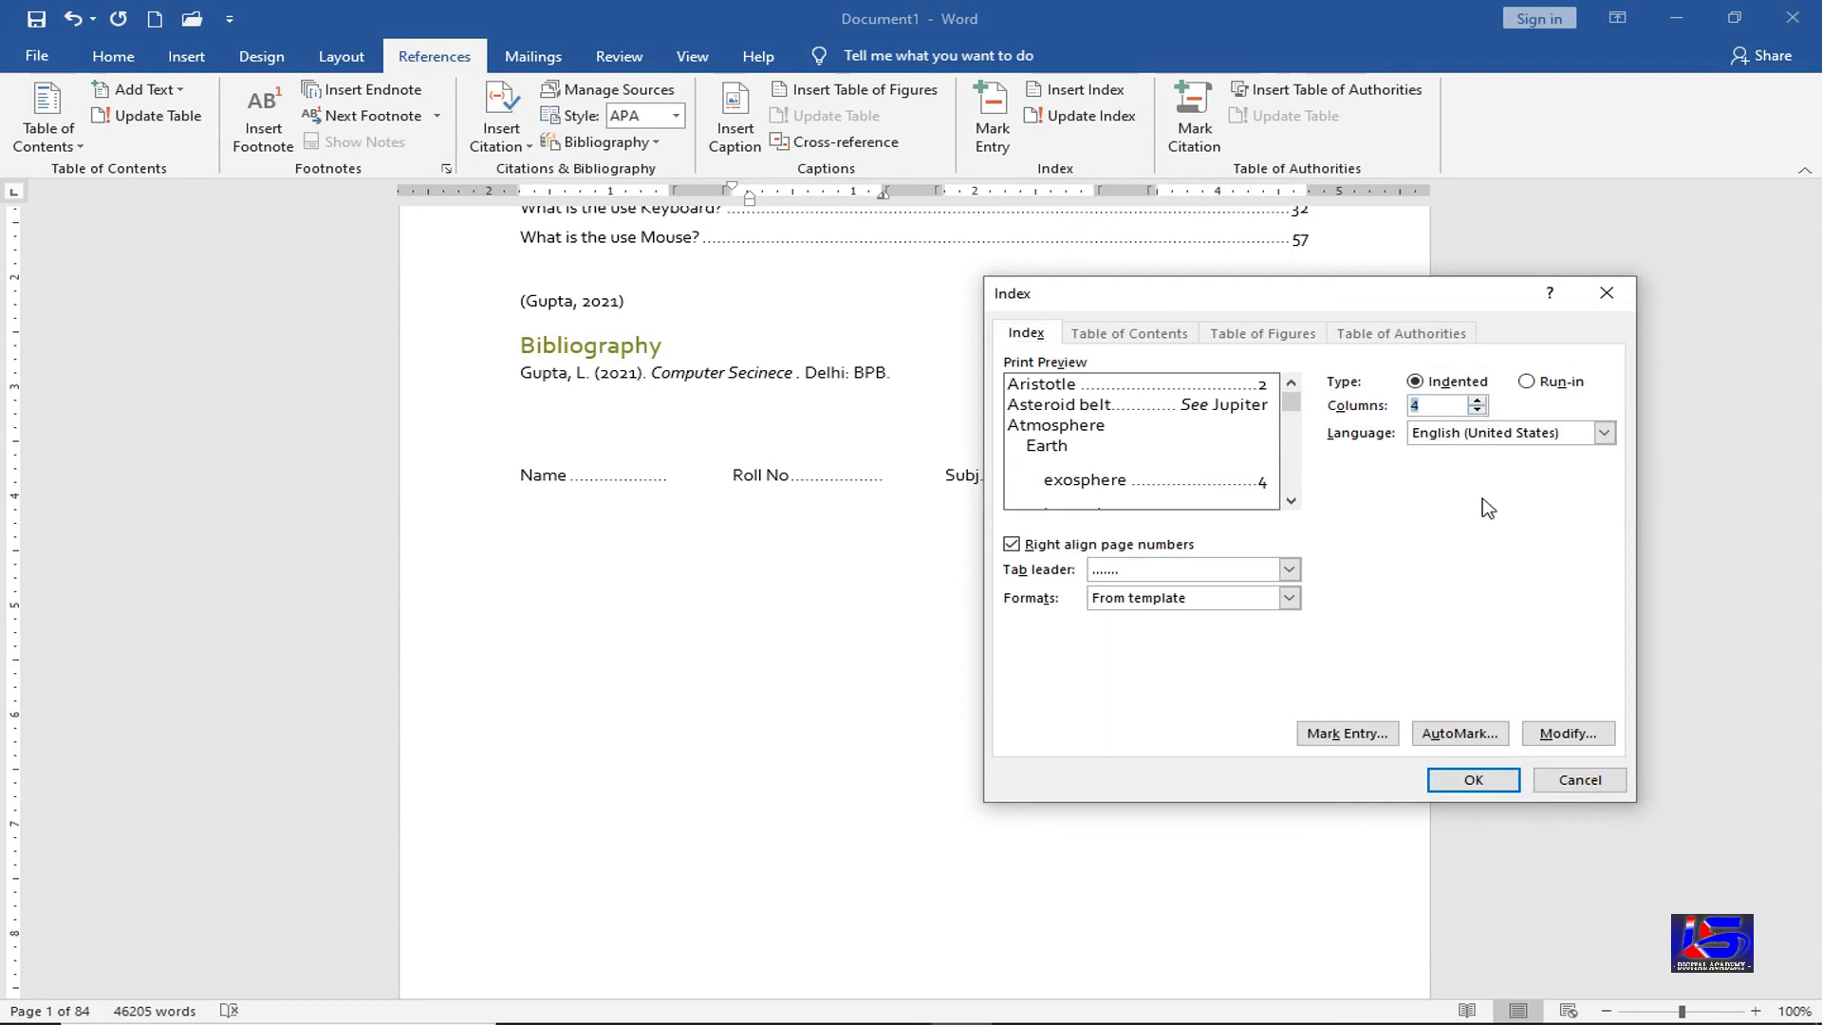
click(1489, 786)
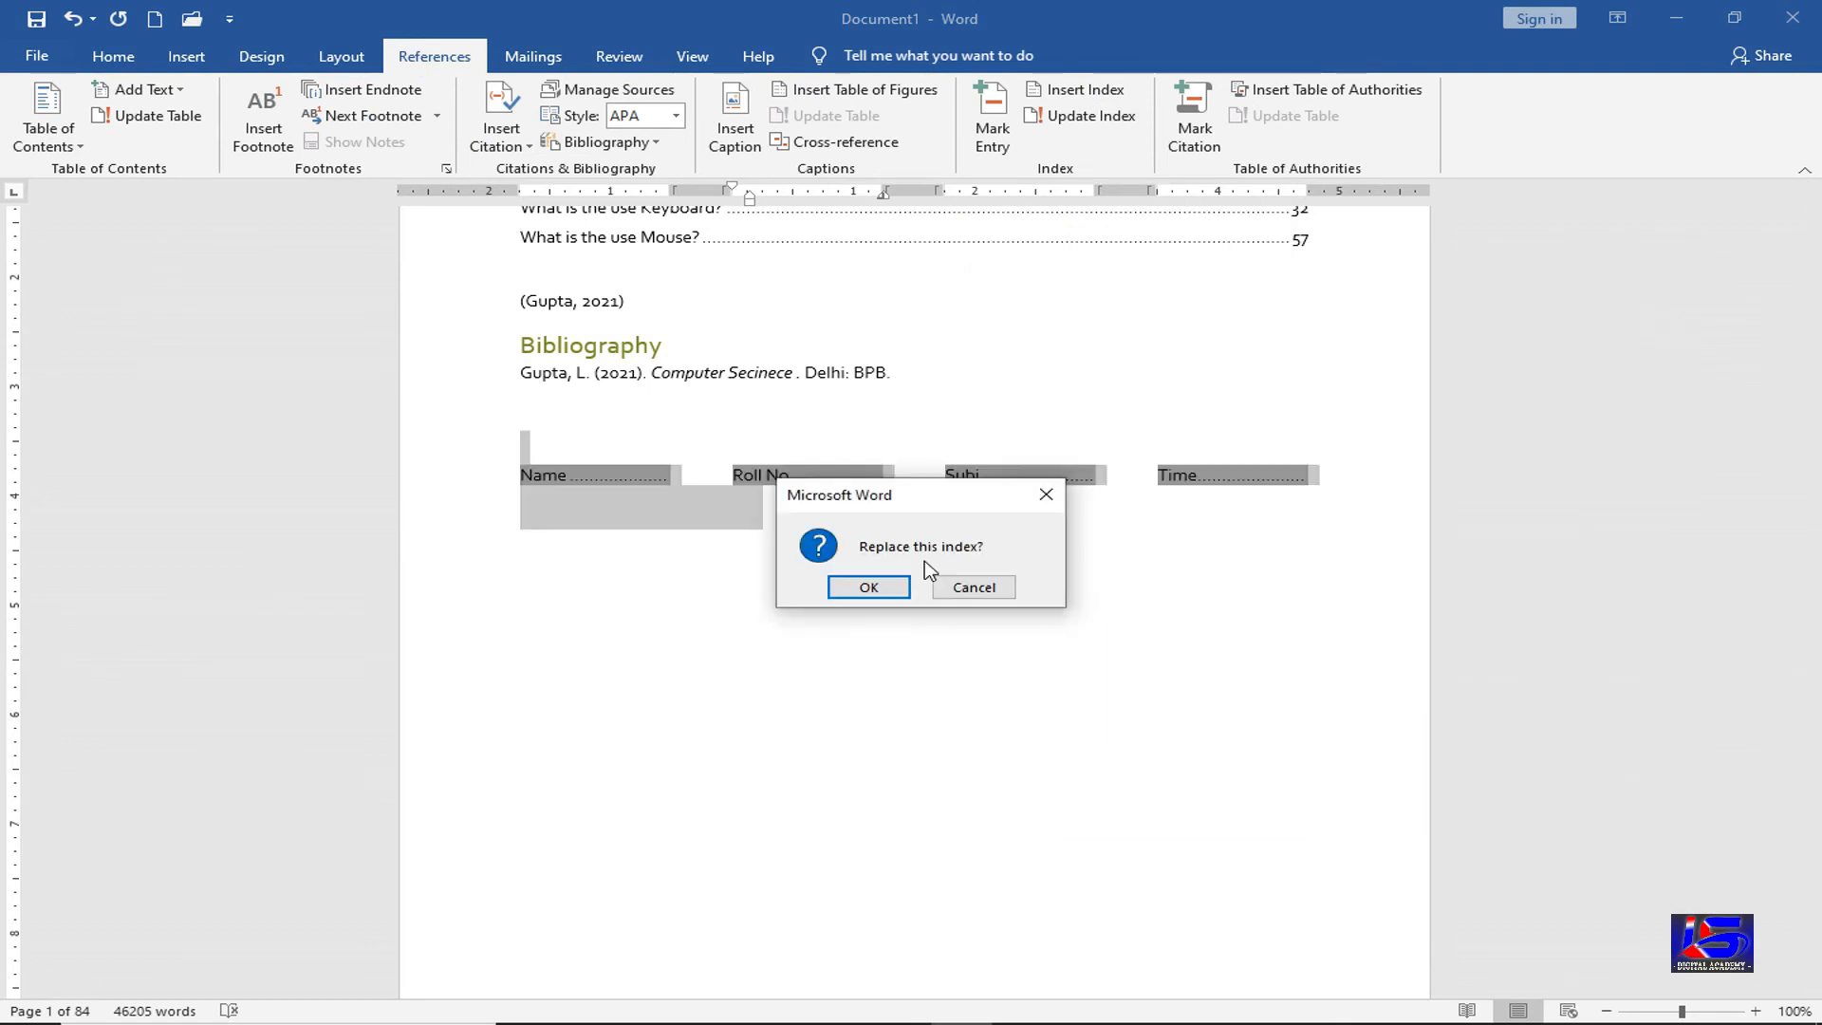
click(902, 588)
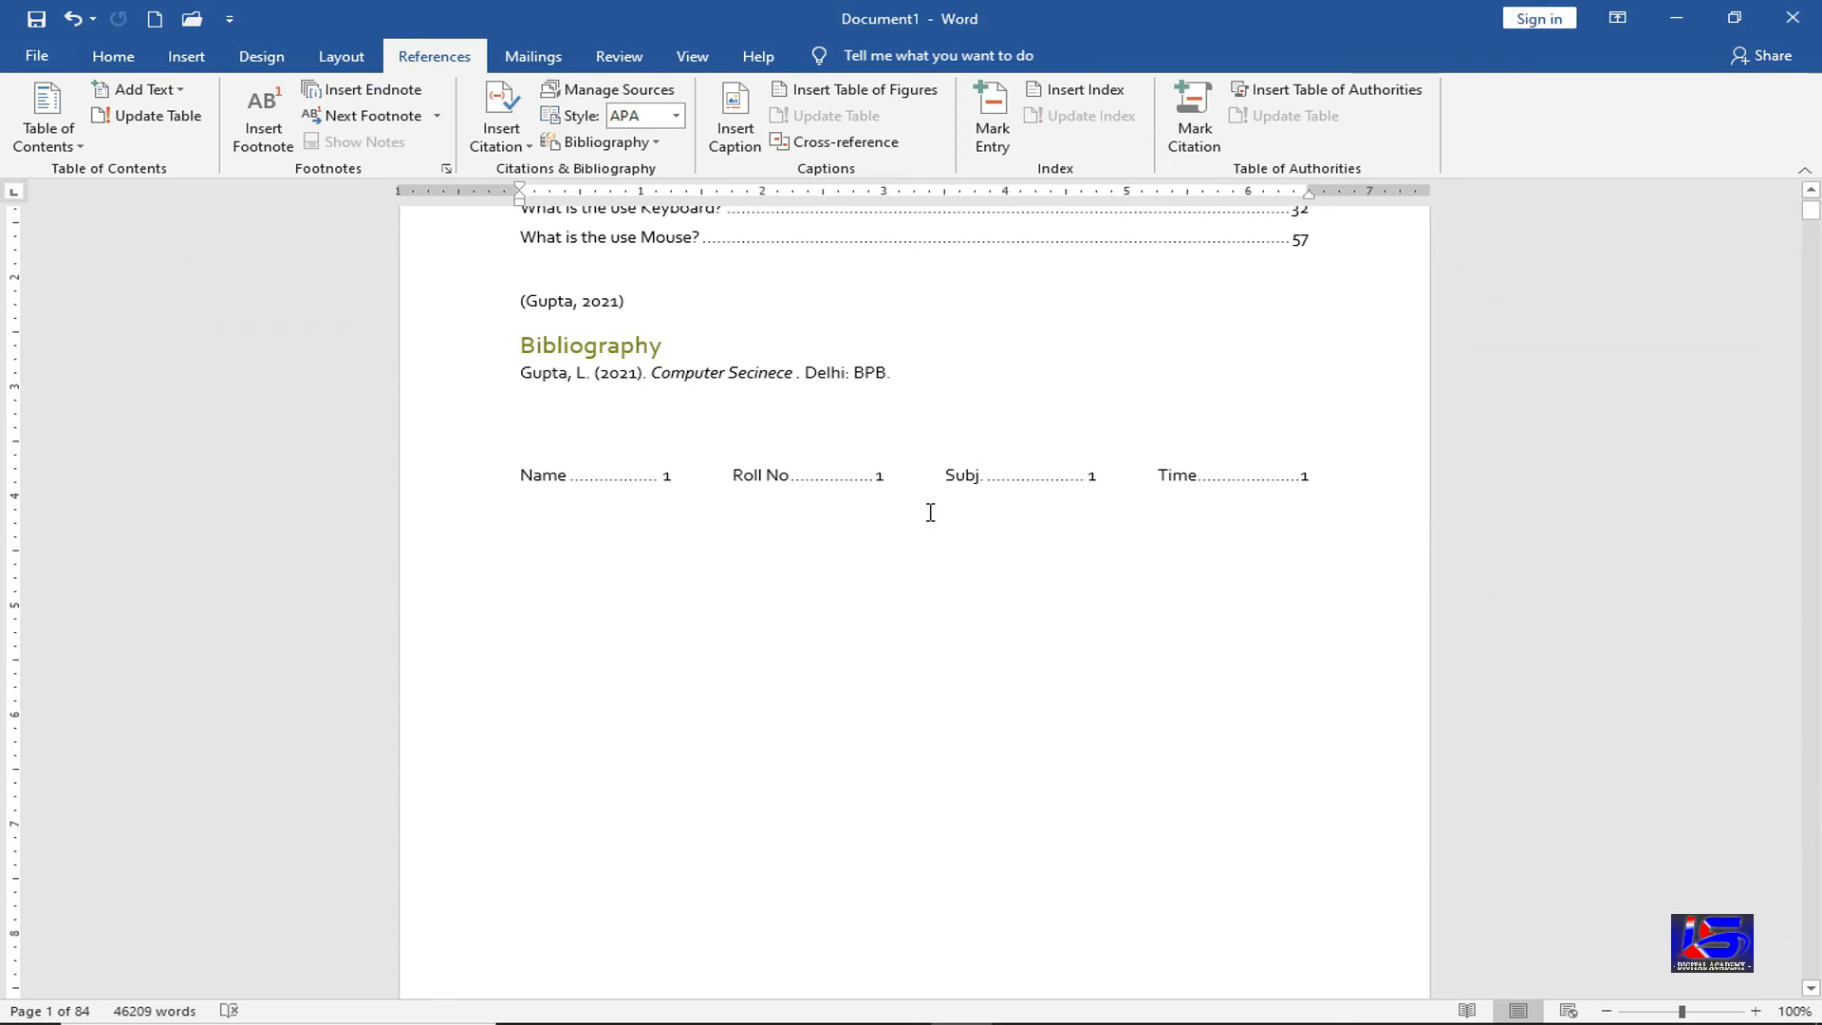
Rebuild the index with 2 columns, right-aligned page numbers and dotted leaders, replacing the old one
click(1082, 89)
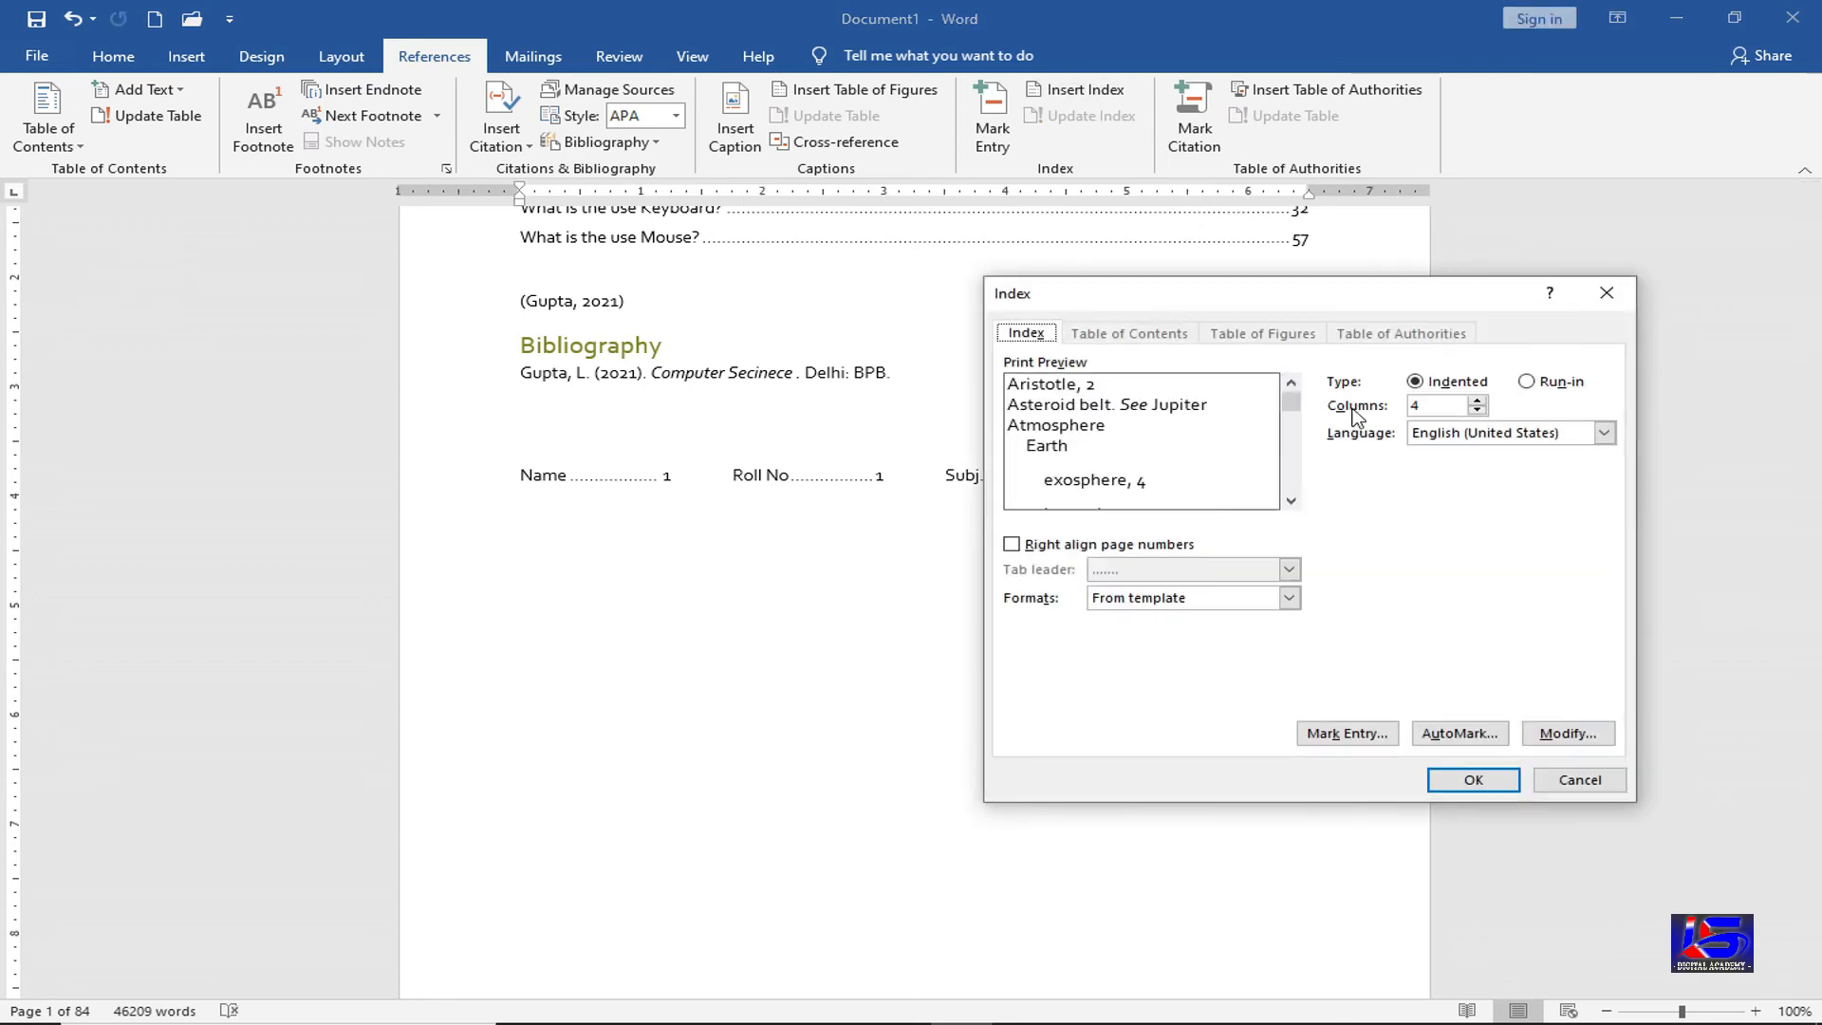
click(1475, 409)
click(1475, 408)
click(1101, 548)
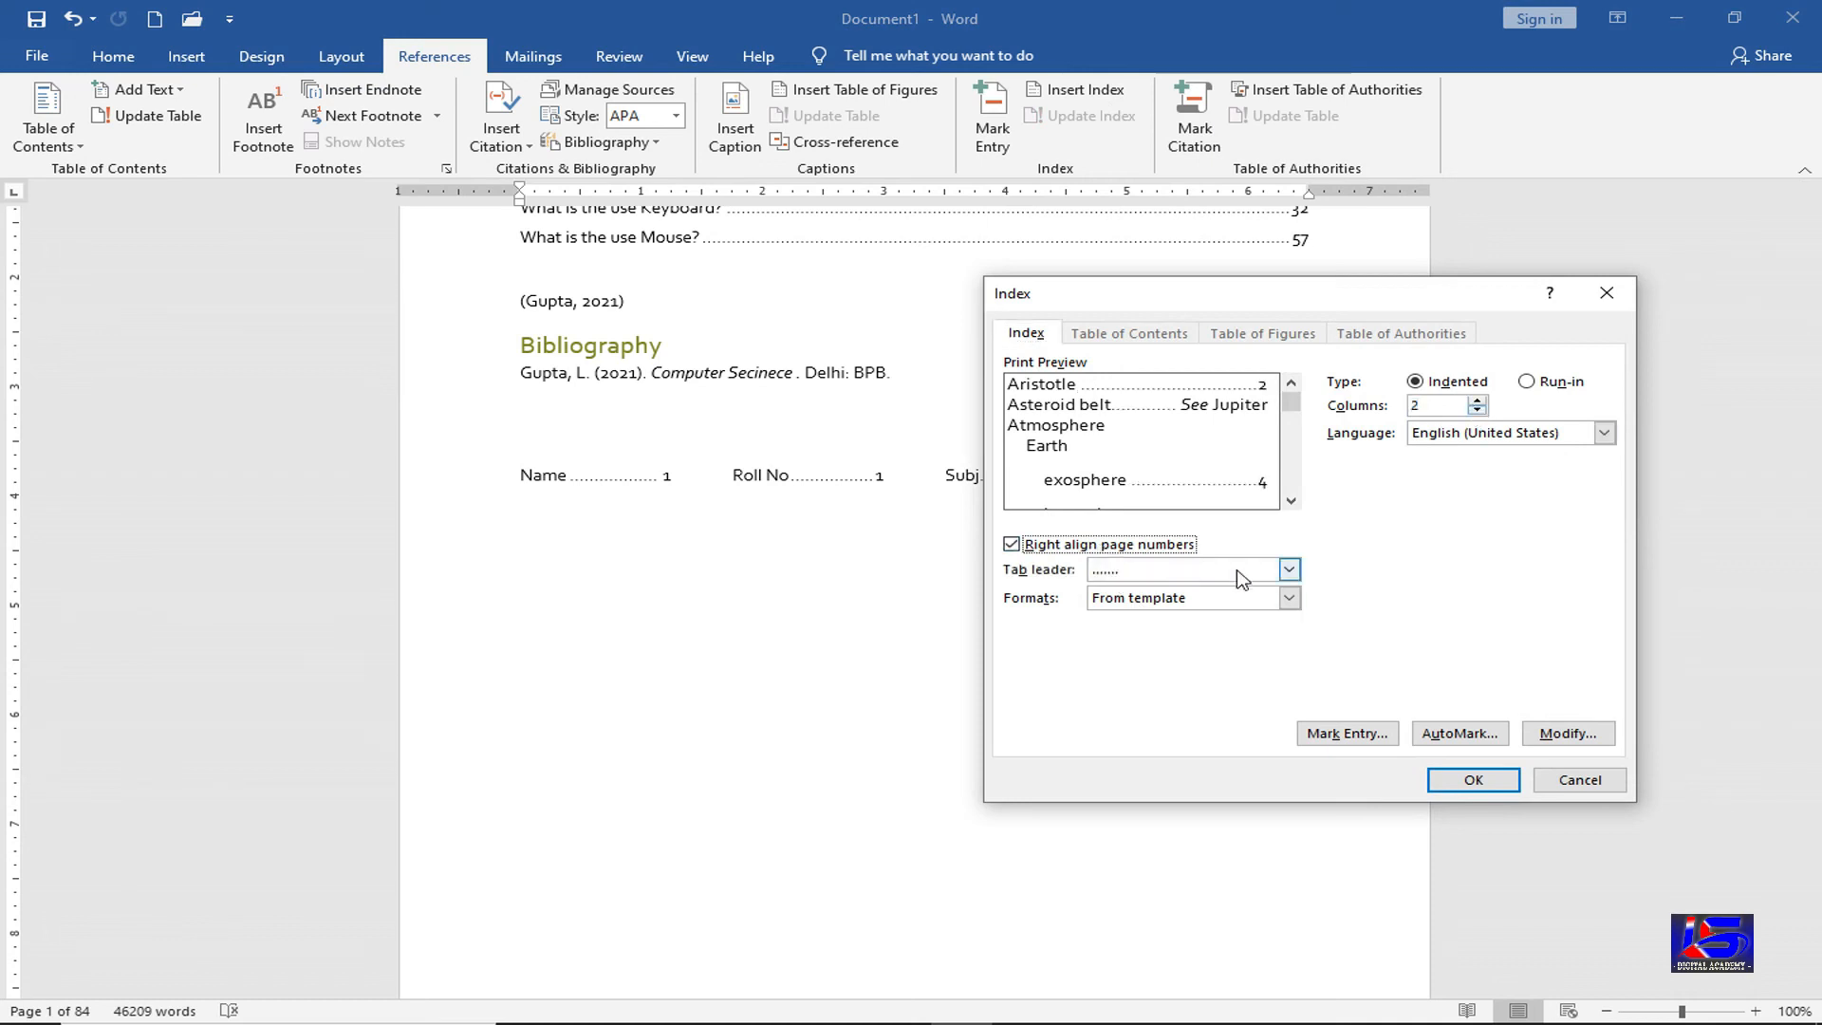
click(1288, 569)
click(1181, 607)
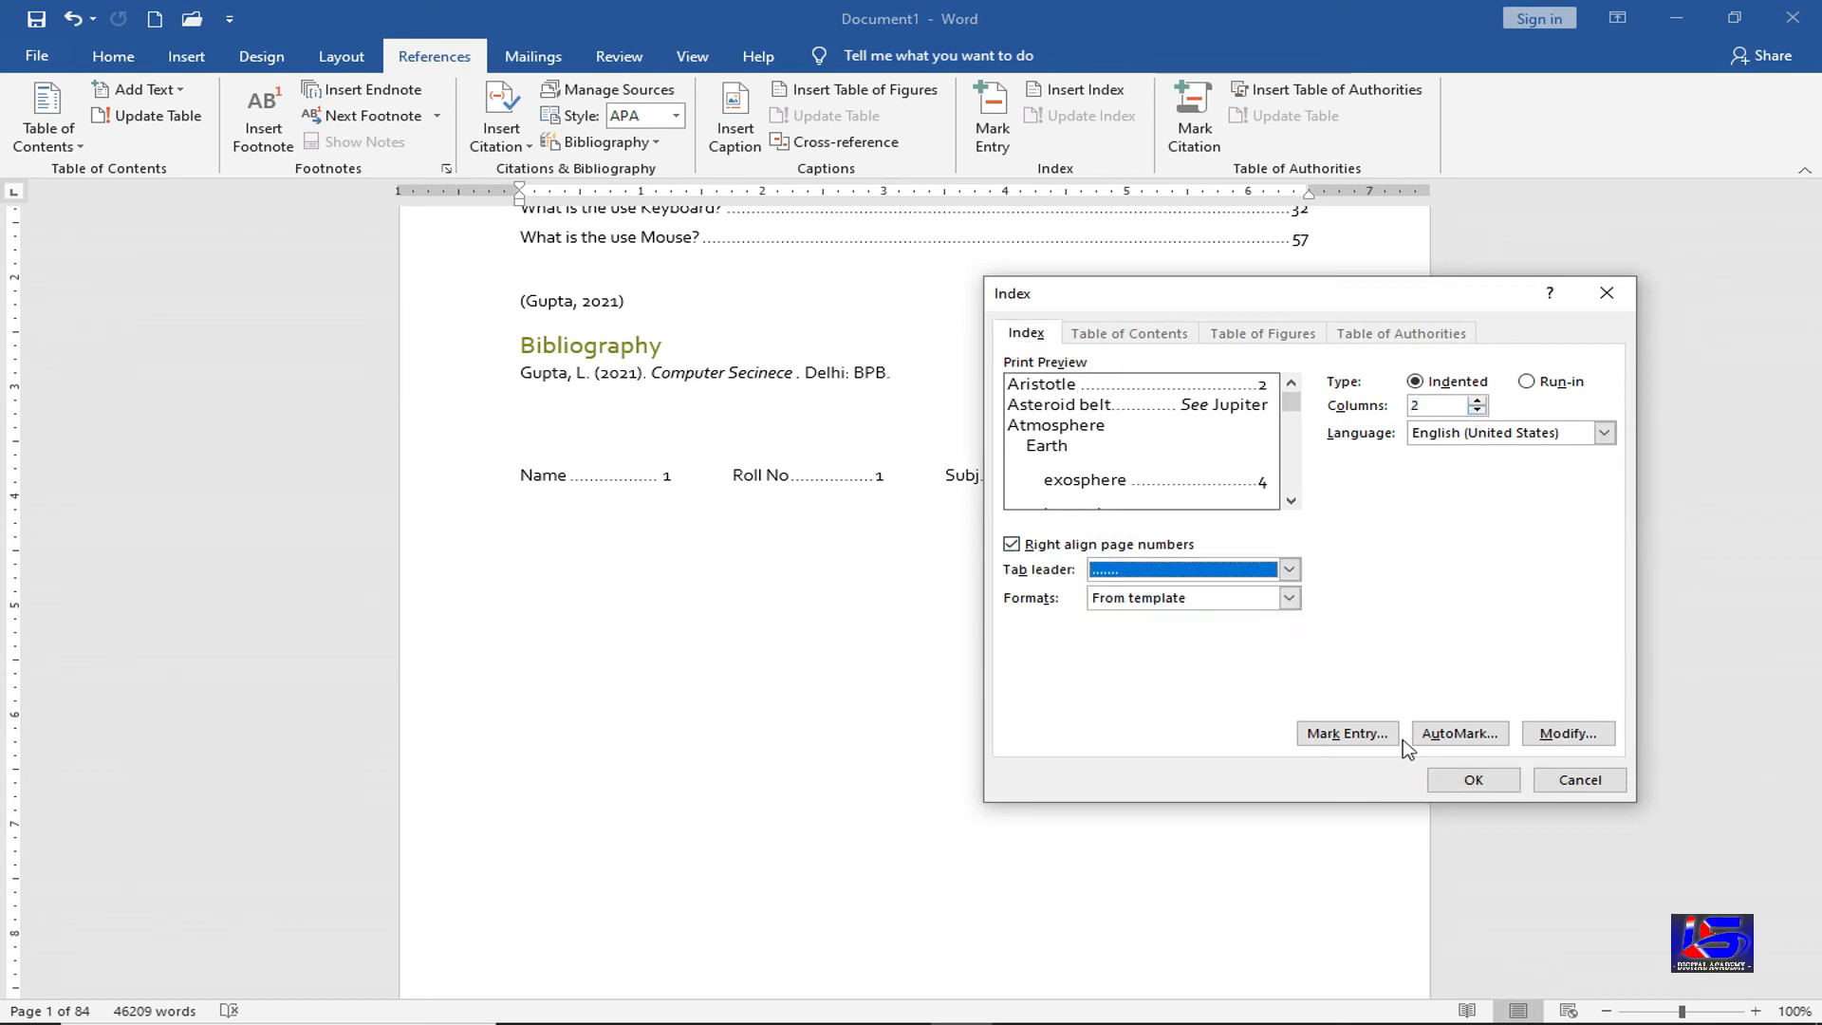
click(1457, 779)
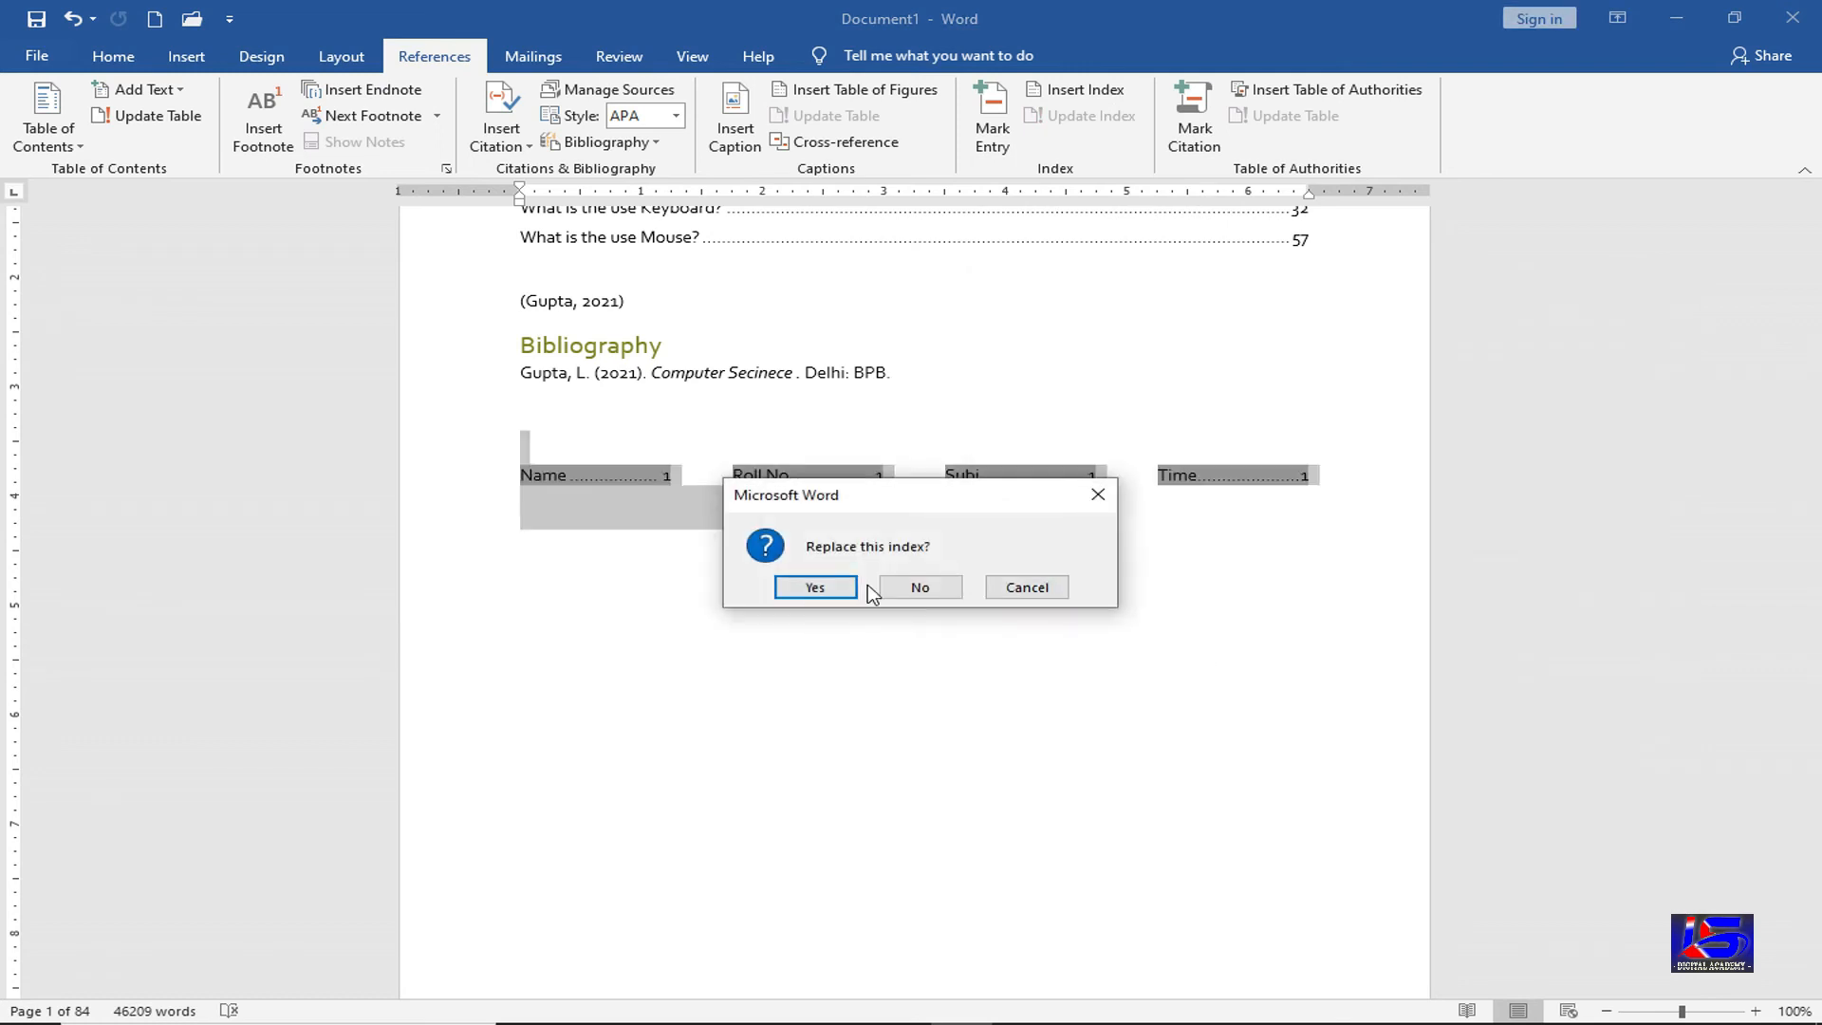
click(815, 588)
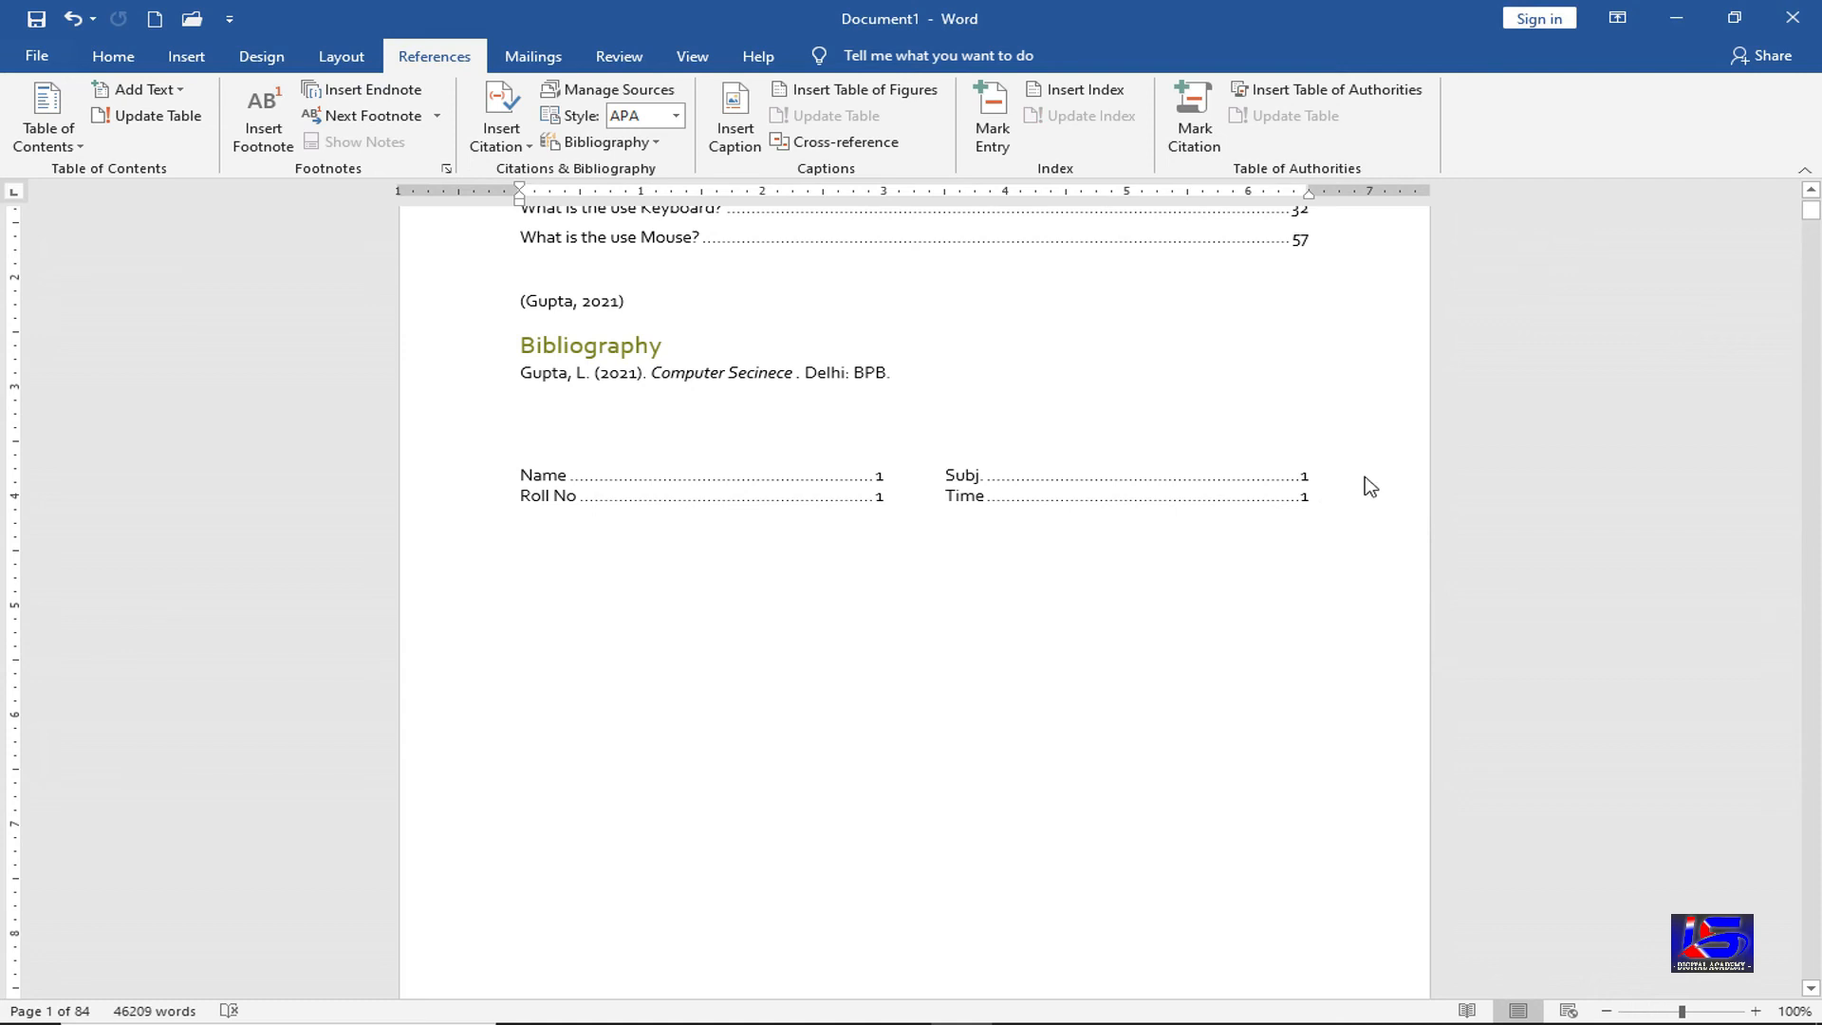
Add then undo an empty line after Subj., leaving the caret on the line below the index
click(1334, 475)
key(Return)
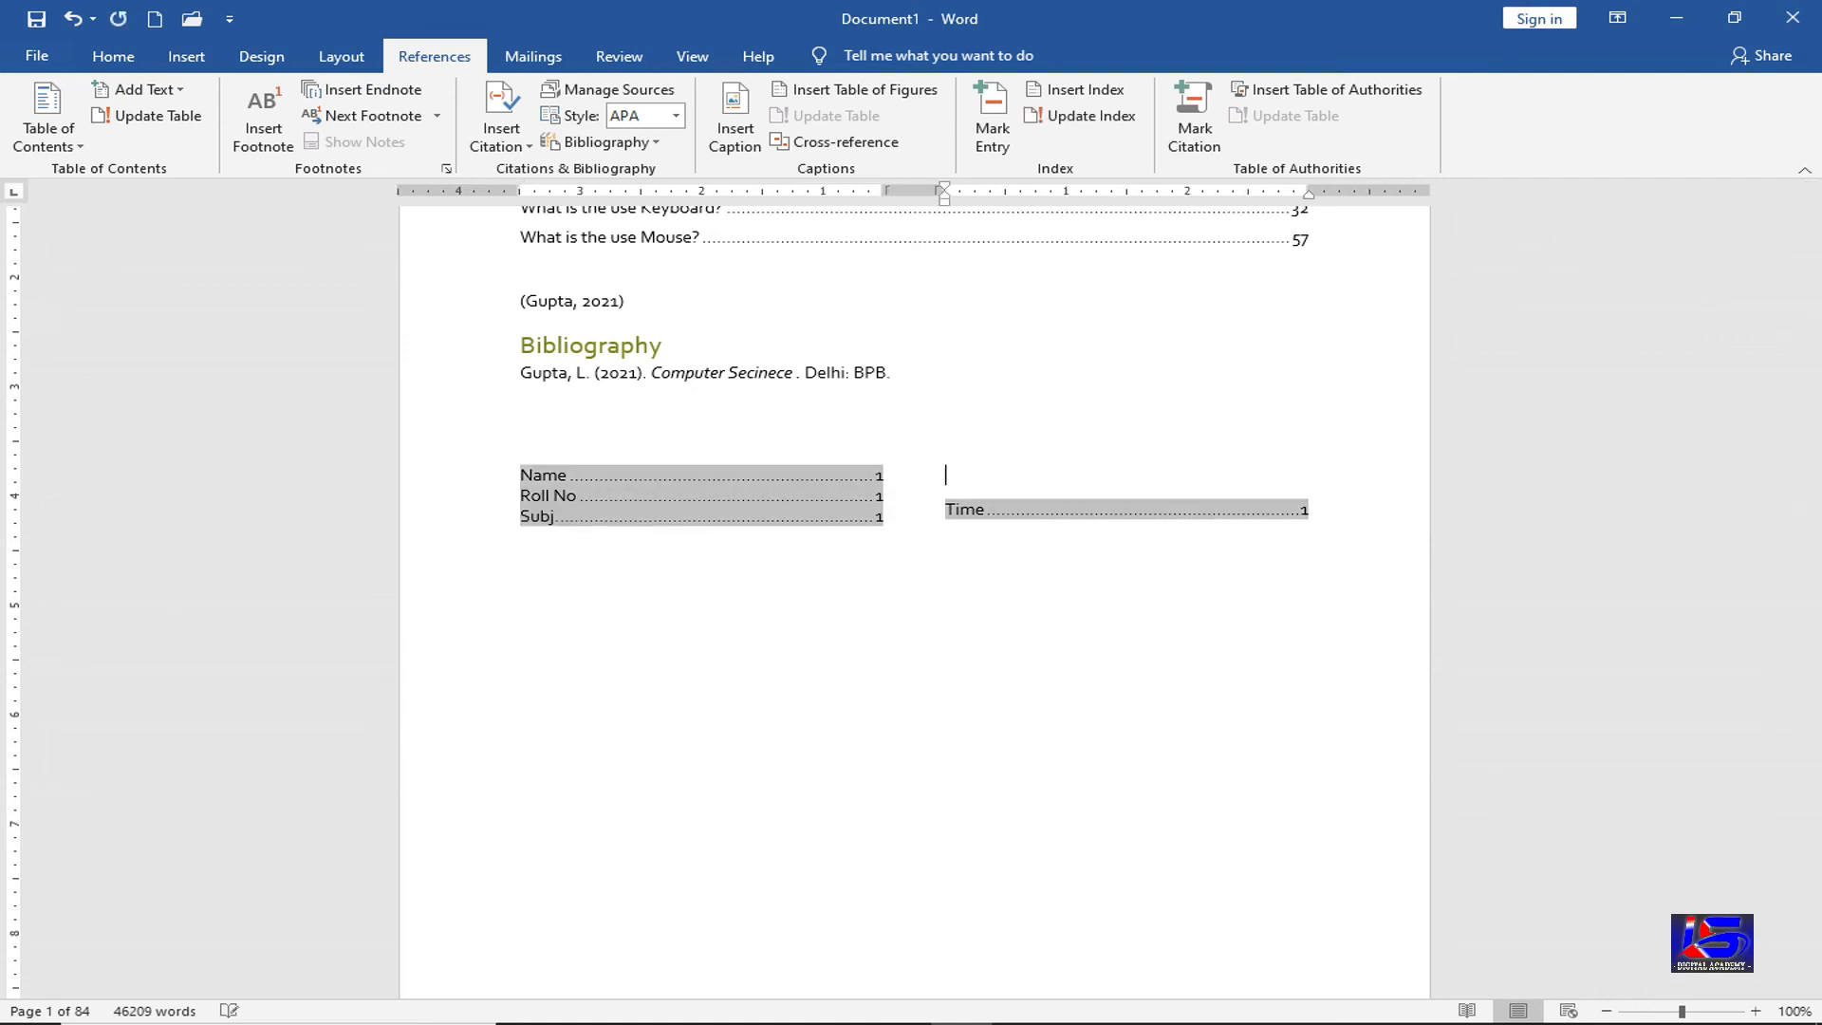
key(ctrl+z)
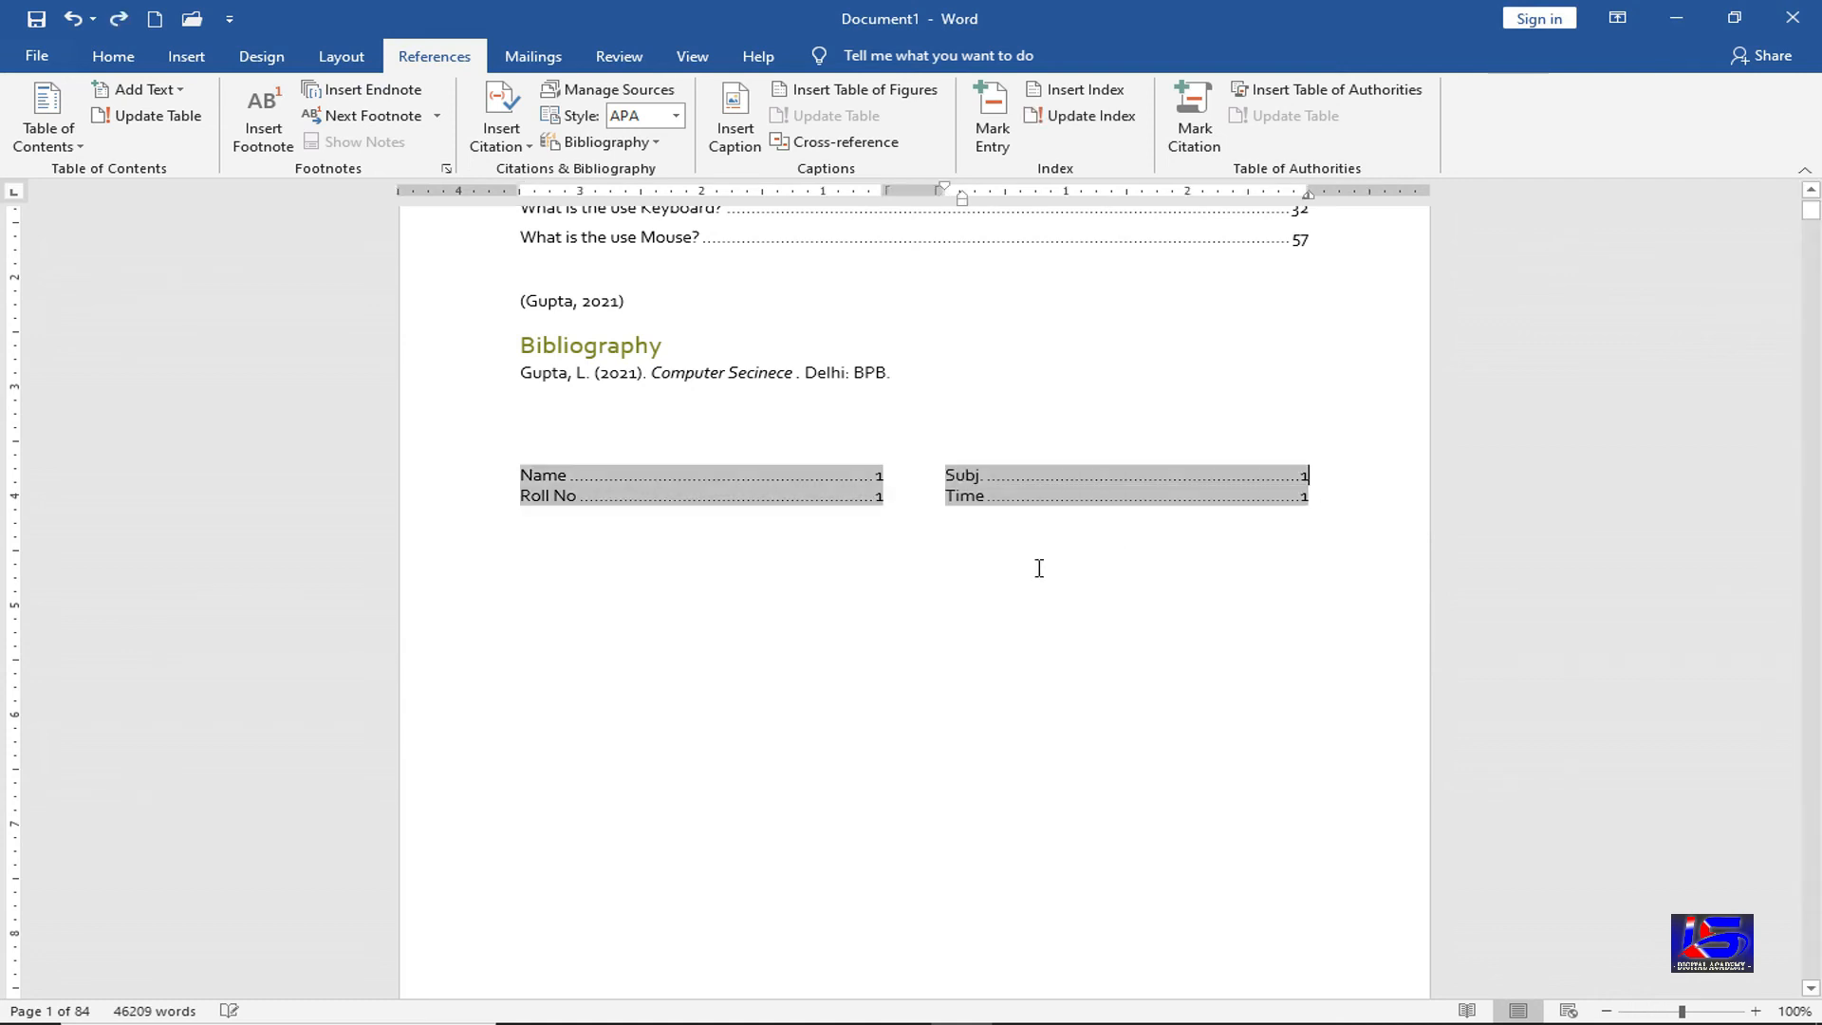
click(909, 588)
double_click(762, 520)
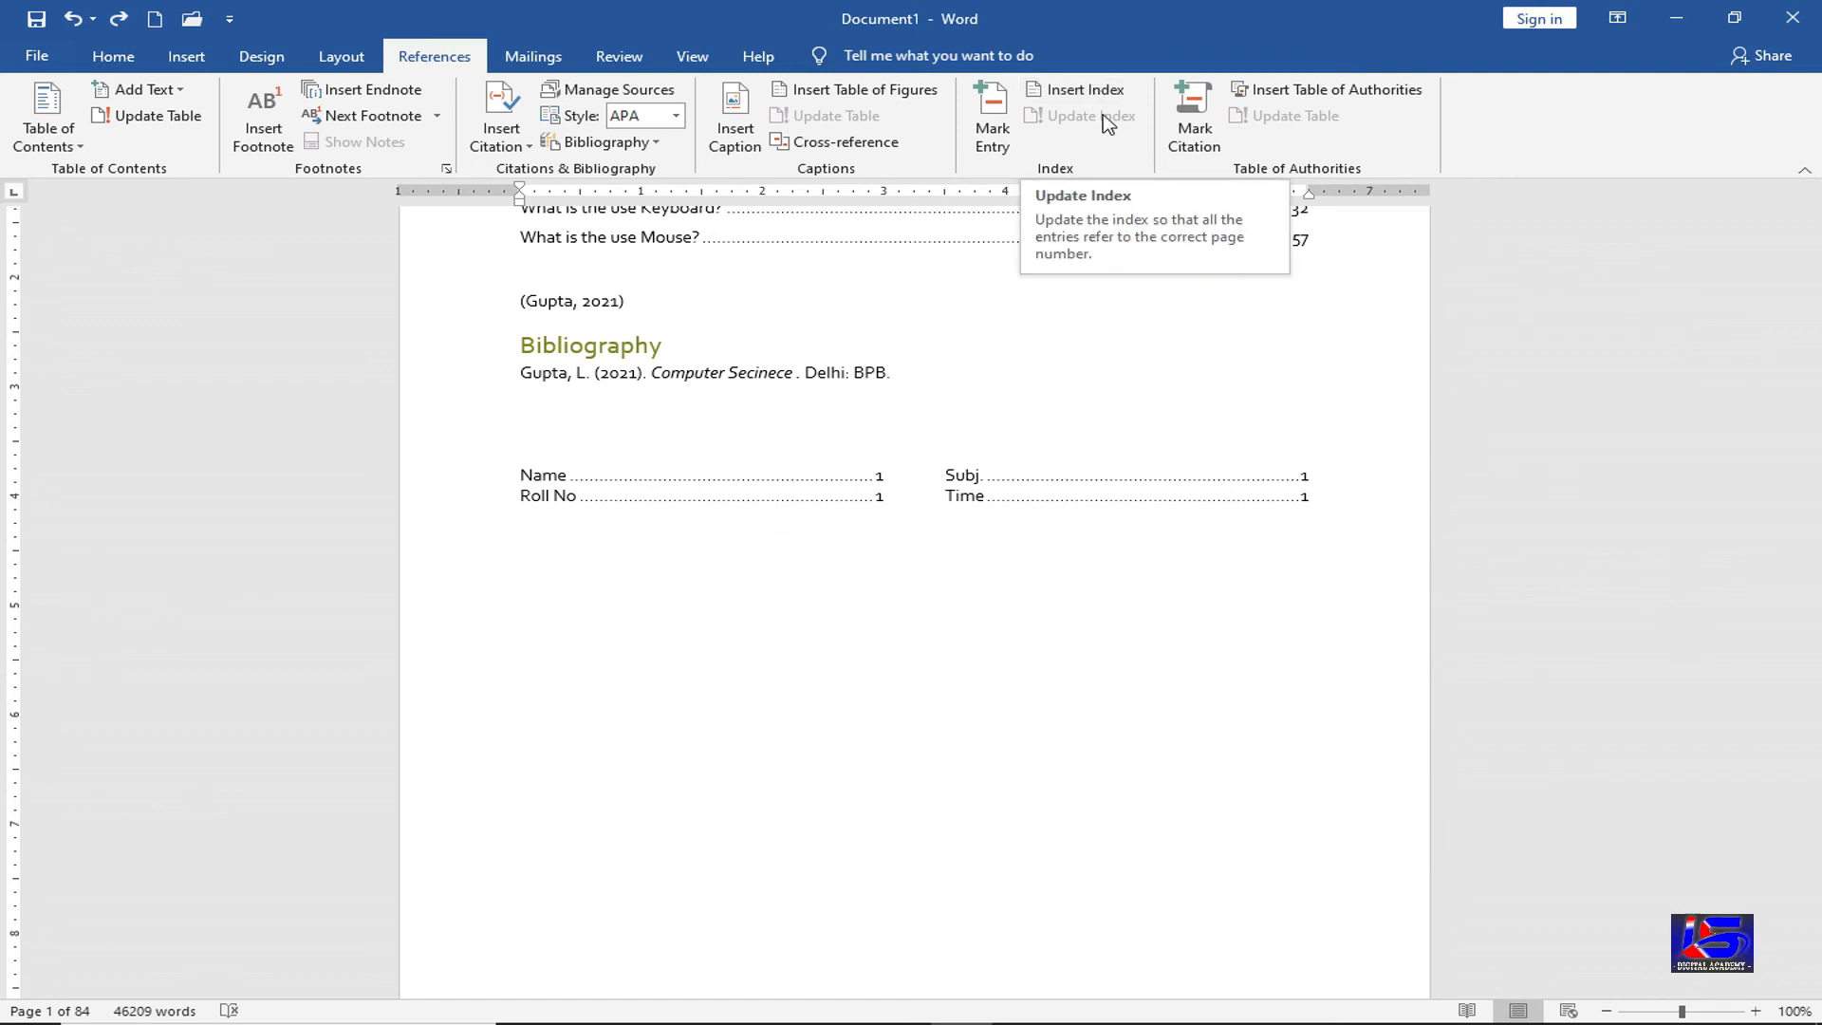
Mark Class as a new index entry
click(995, 124)
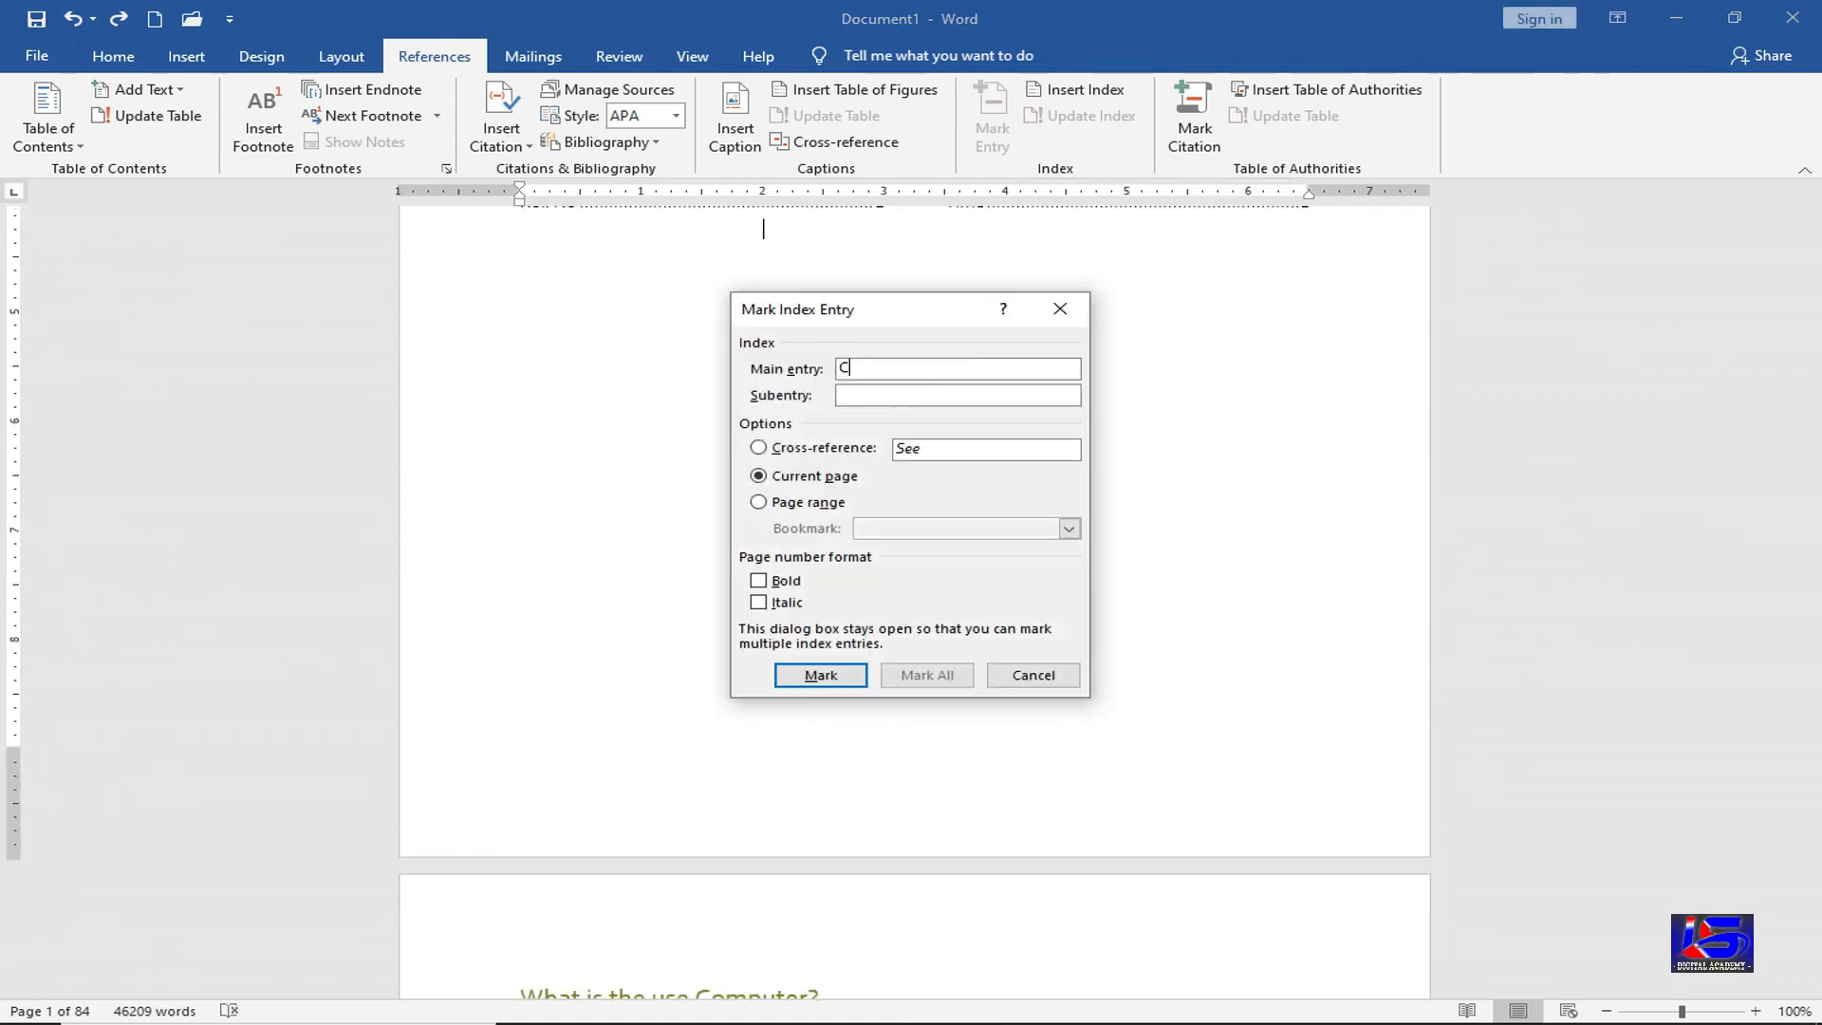
text(Class)
click(863, 679)
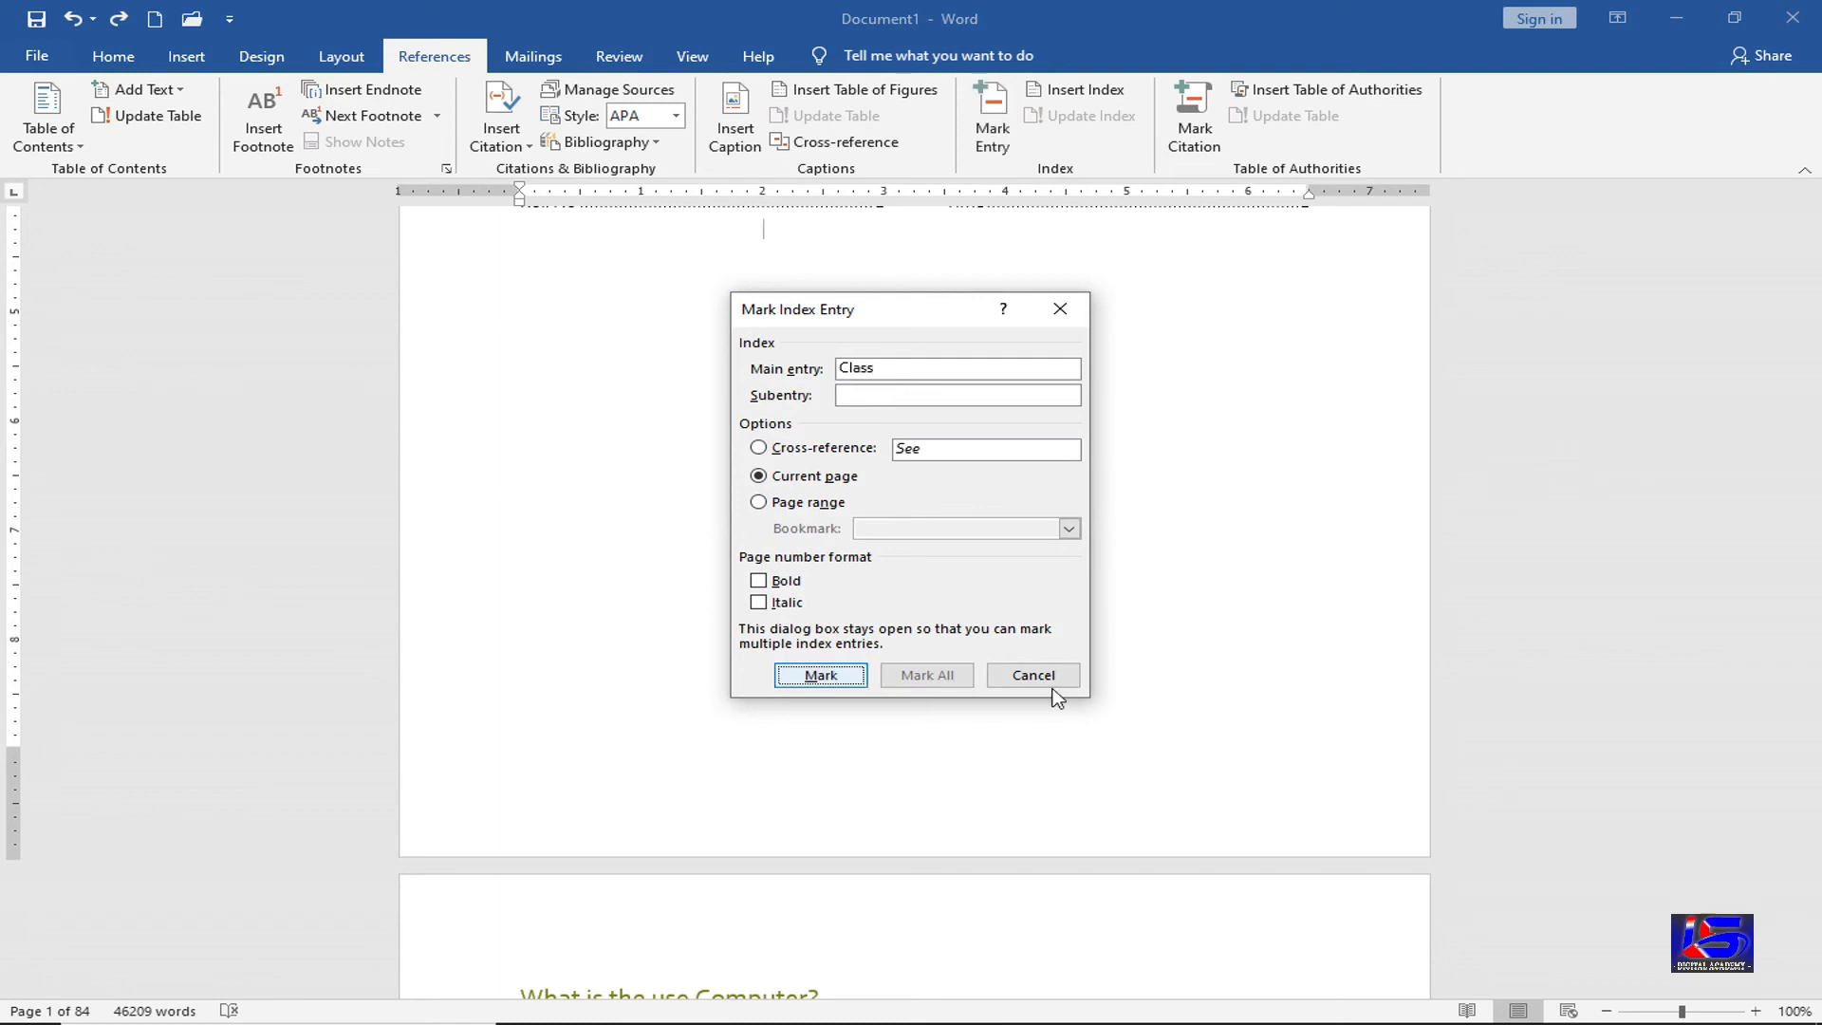
click(1056, 676)
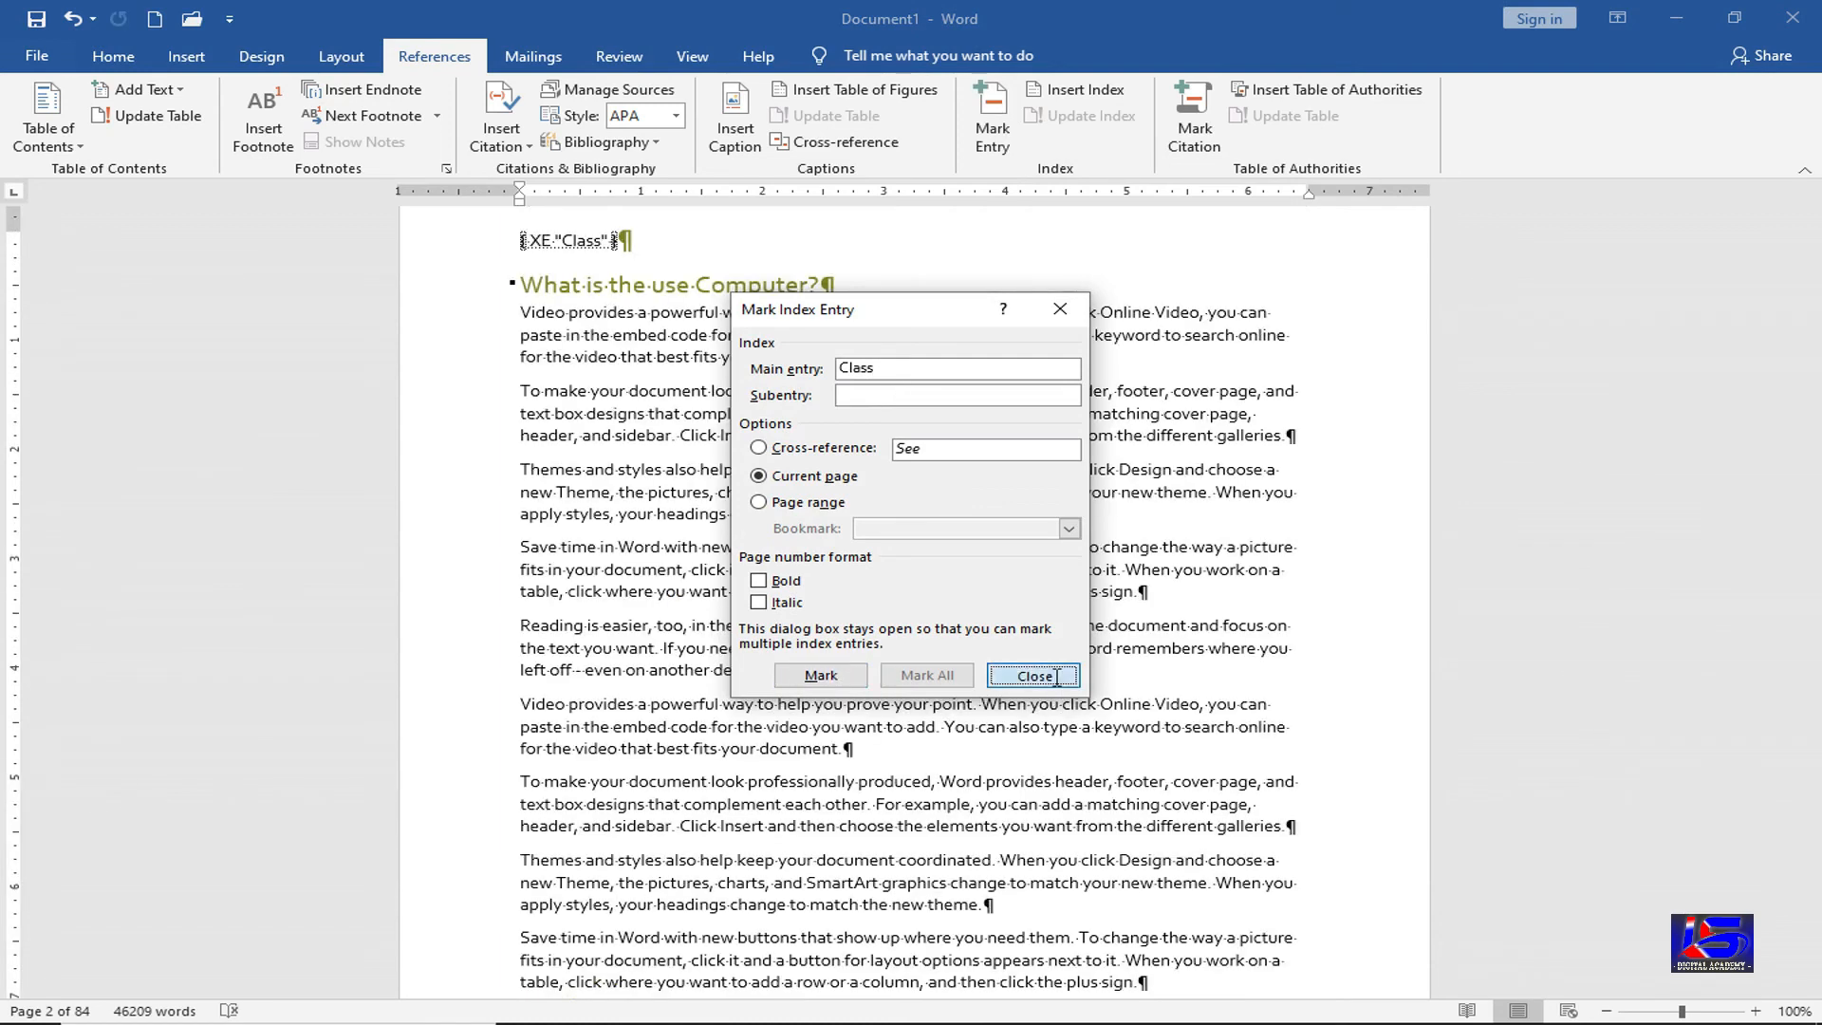
Update the index to include Class and hide the formatting marks
scroll(1064, 631, up, 10)
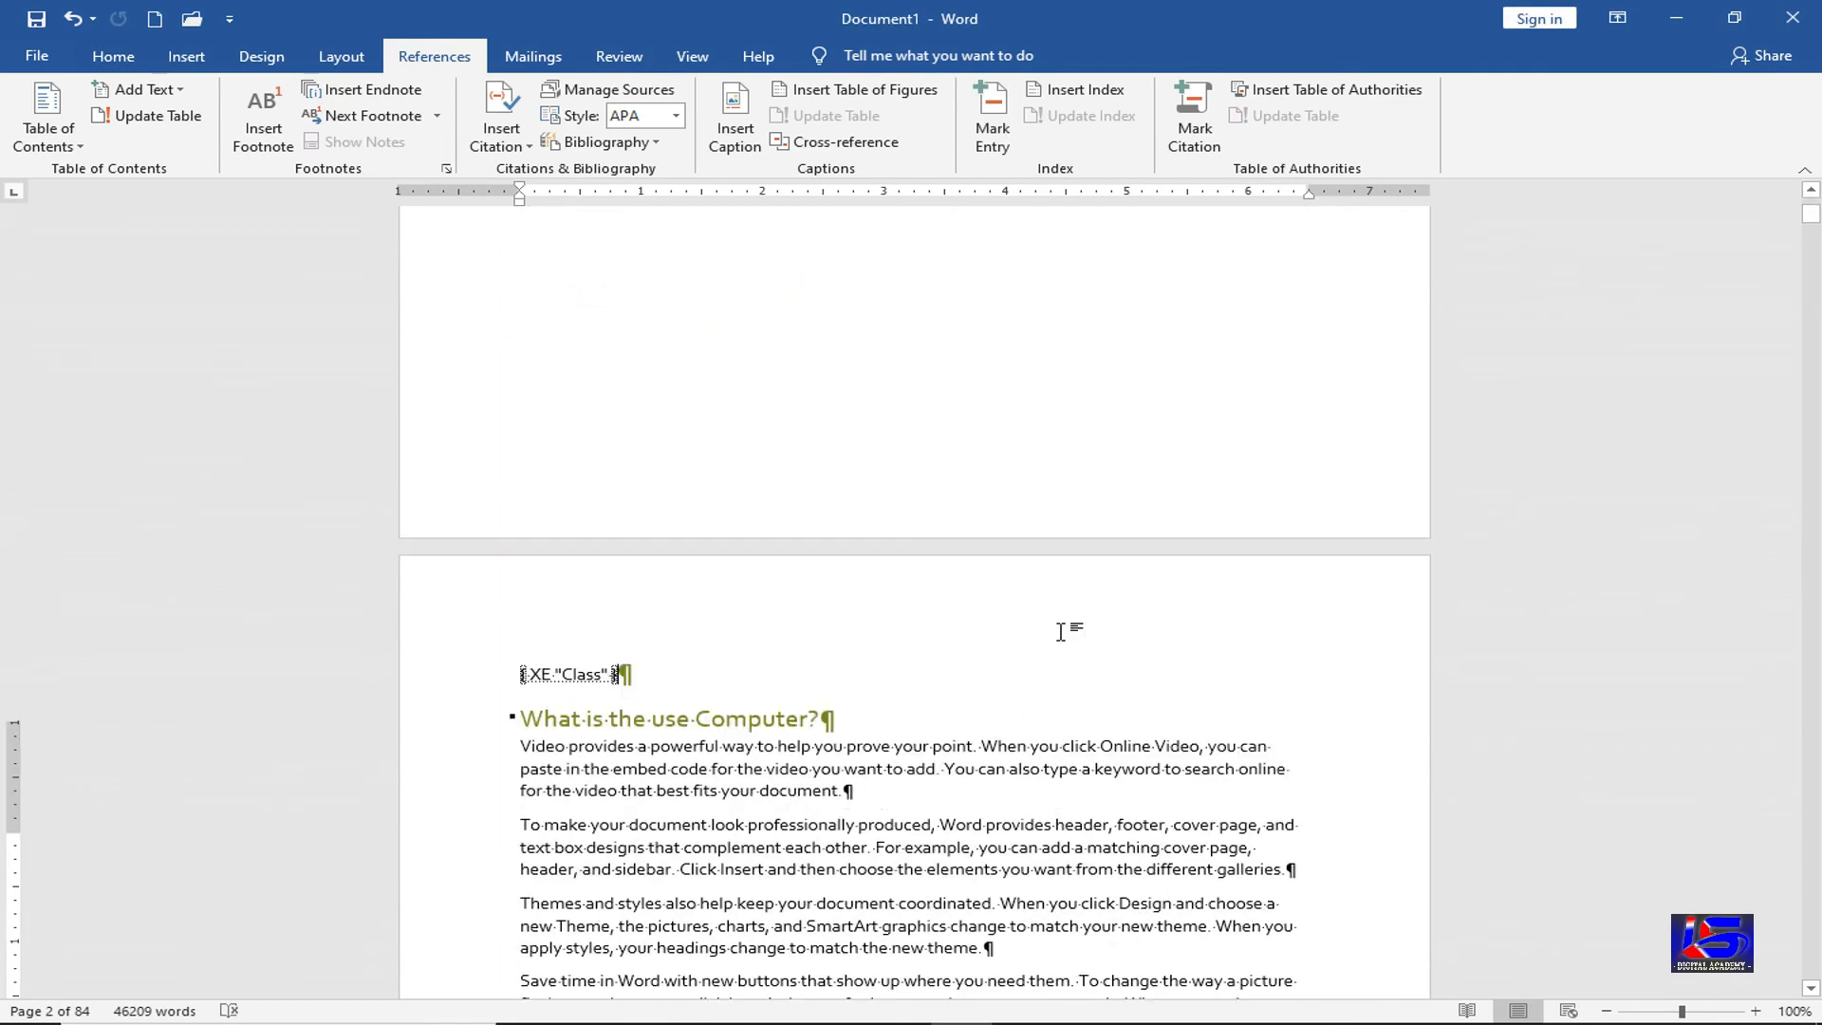
scroll(1065, 632, up, 8)
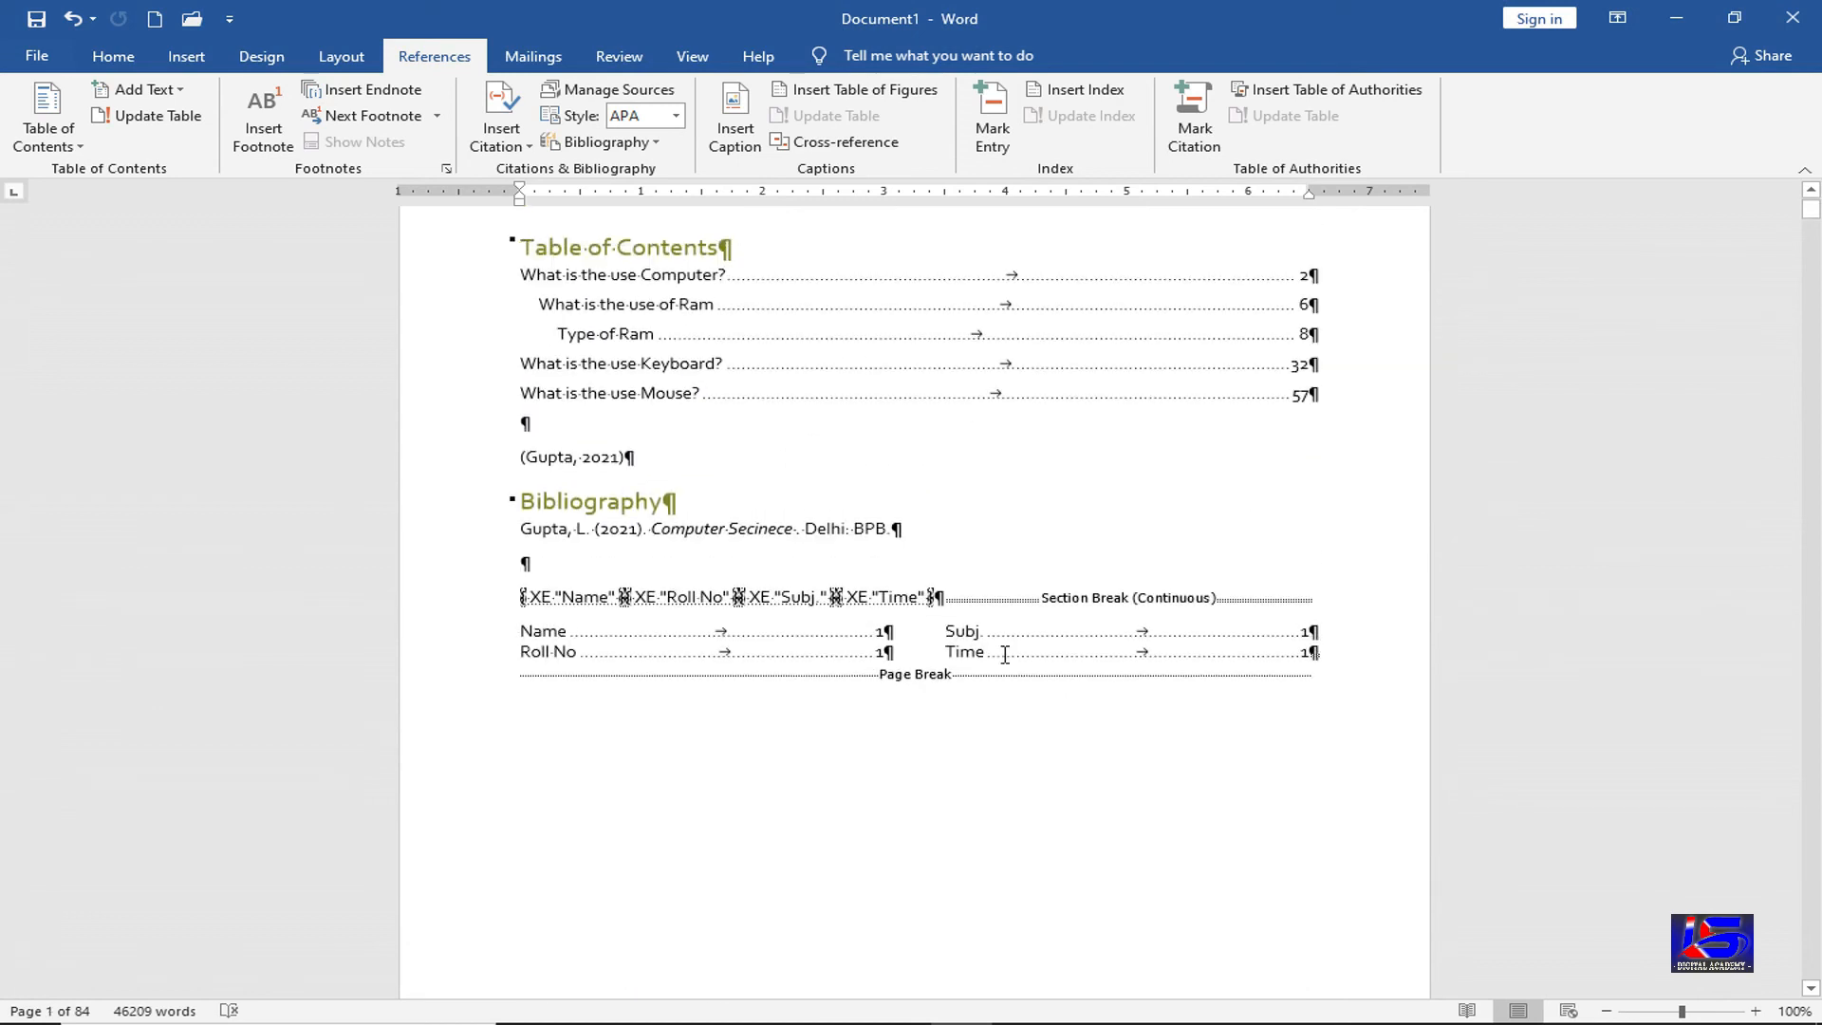
click(1127, 117)
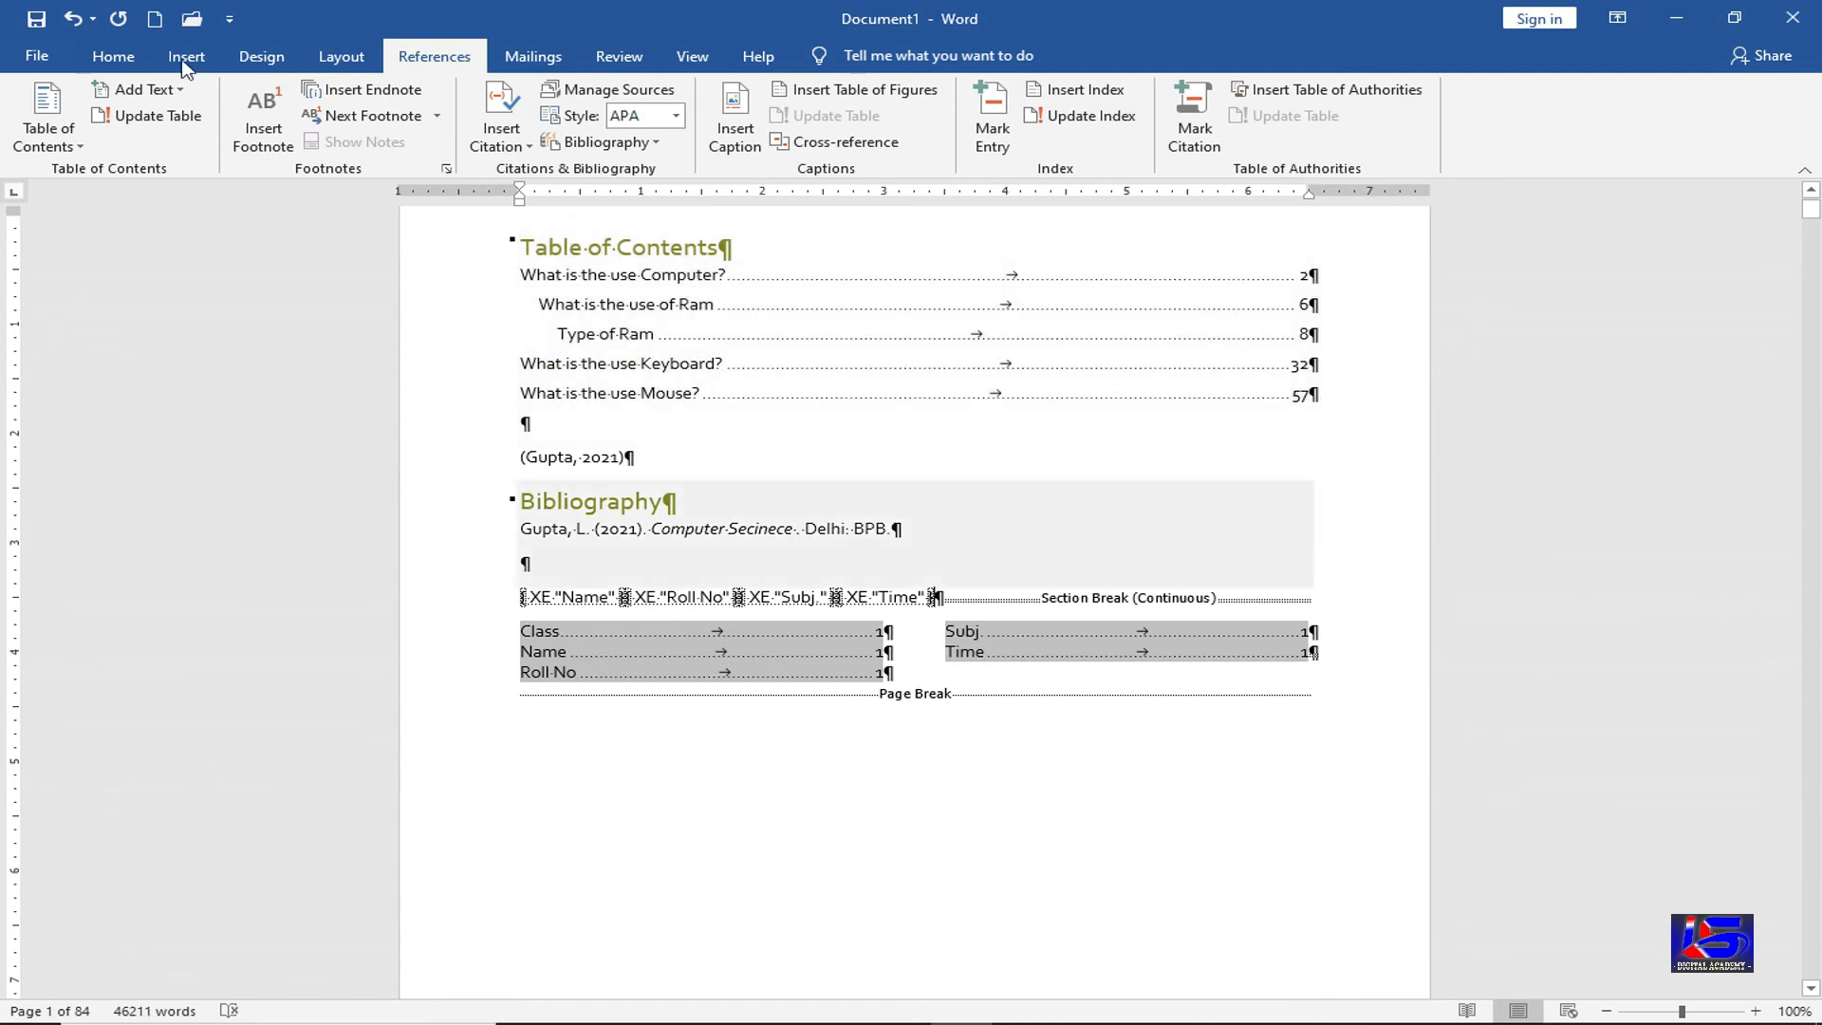
click(113, 56)
click(843, 98)
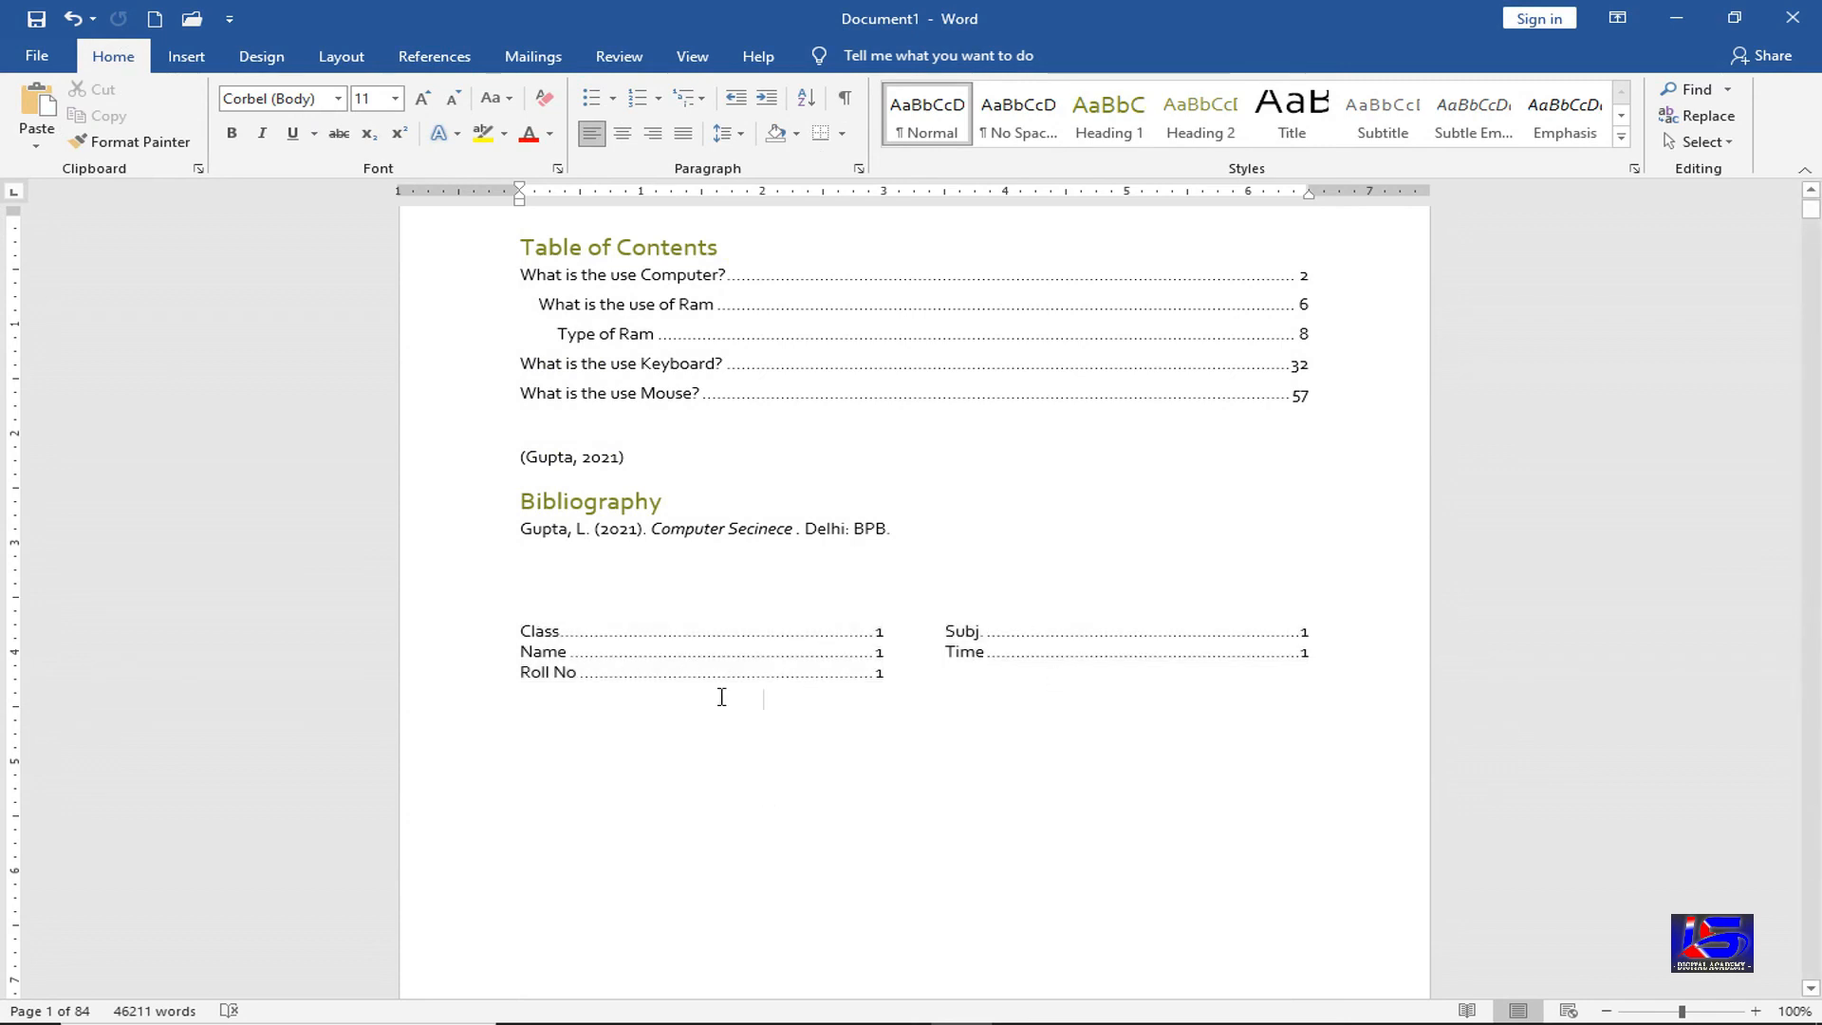
click(435, 57)
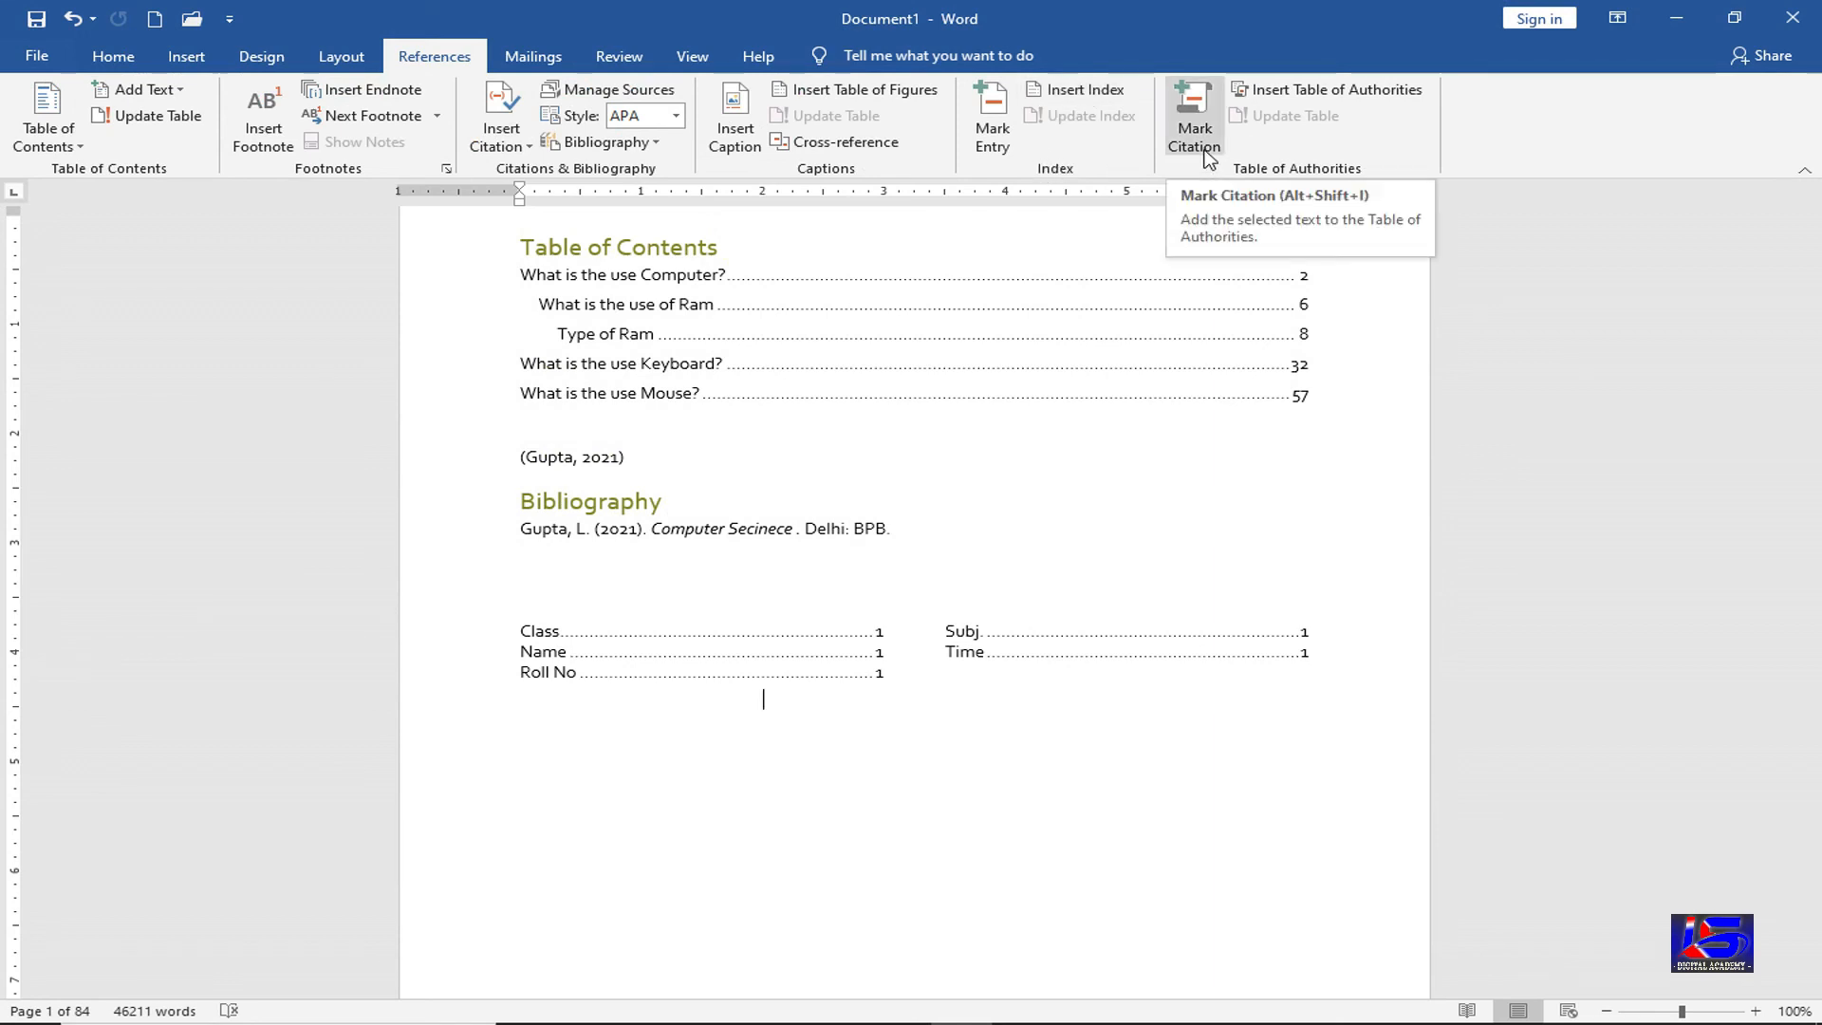
Delete the Class–Time index block and remove the empty paragraph at the top of page 2
drag(817, 749, 522, 636)
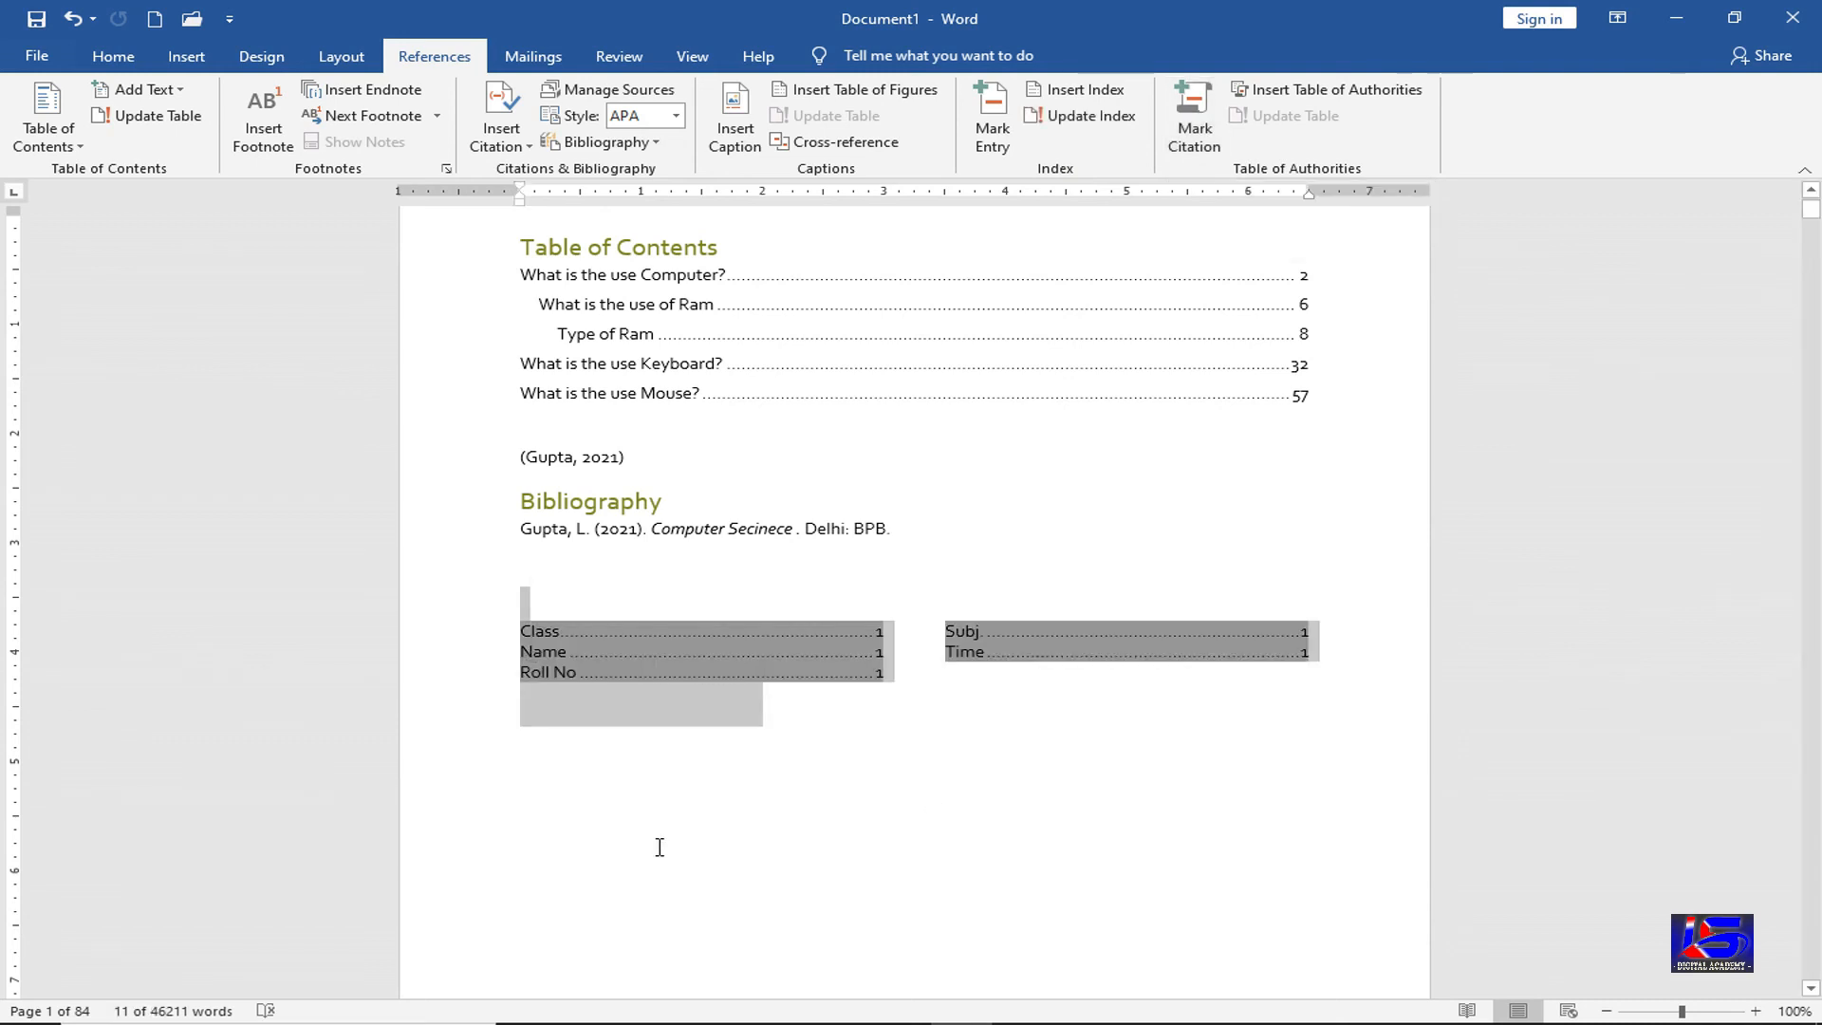
key(Delete)
key(ctrl+Return)
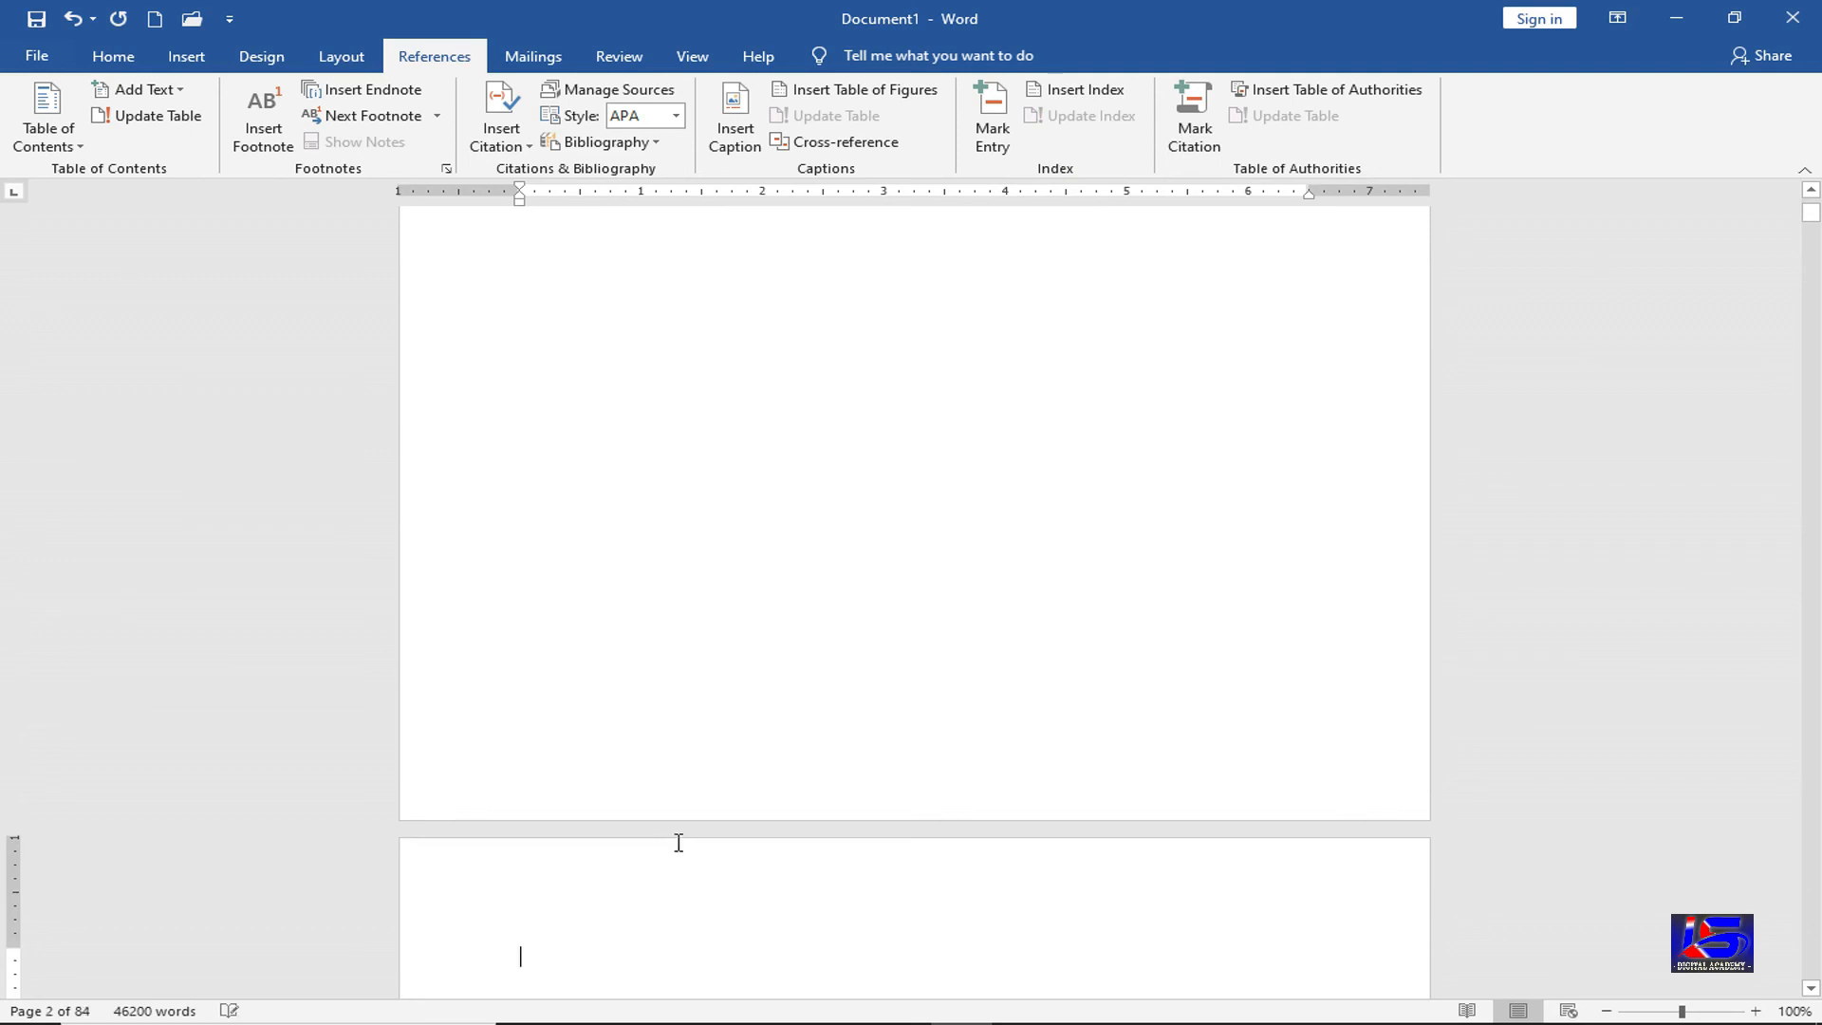
key(shift+Down)
key(Delete)
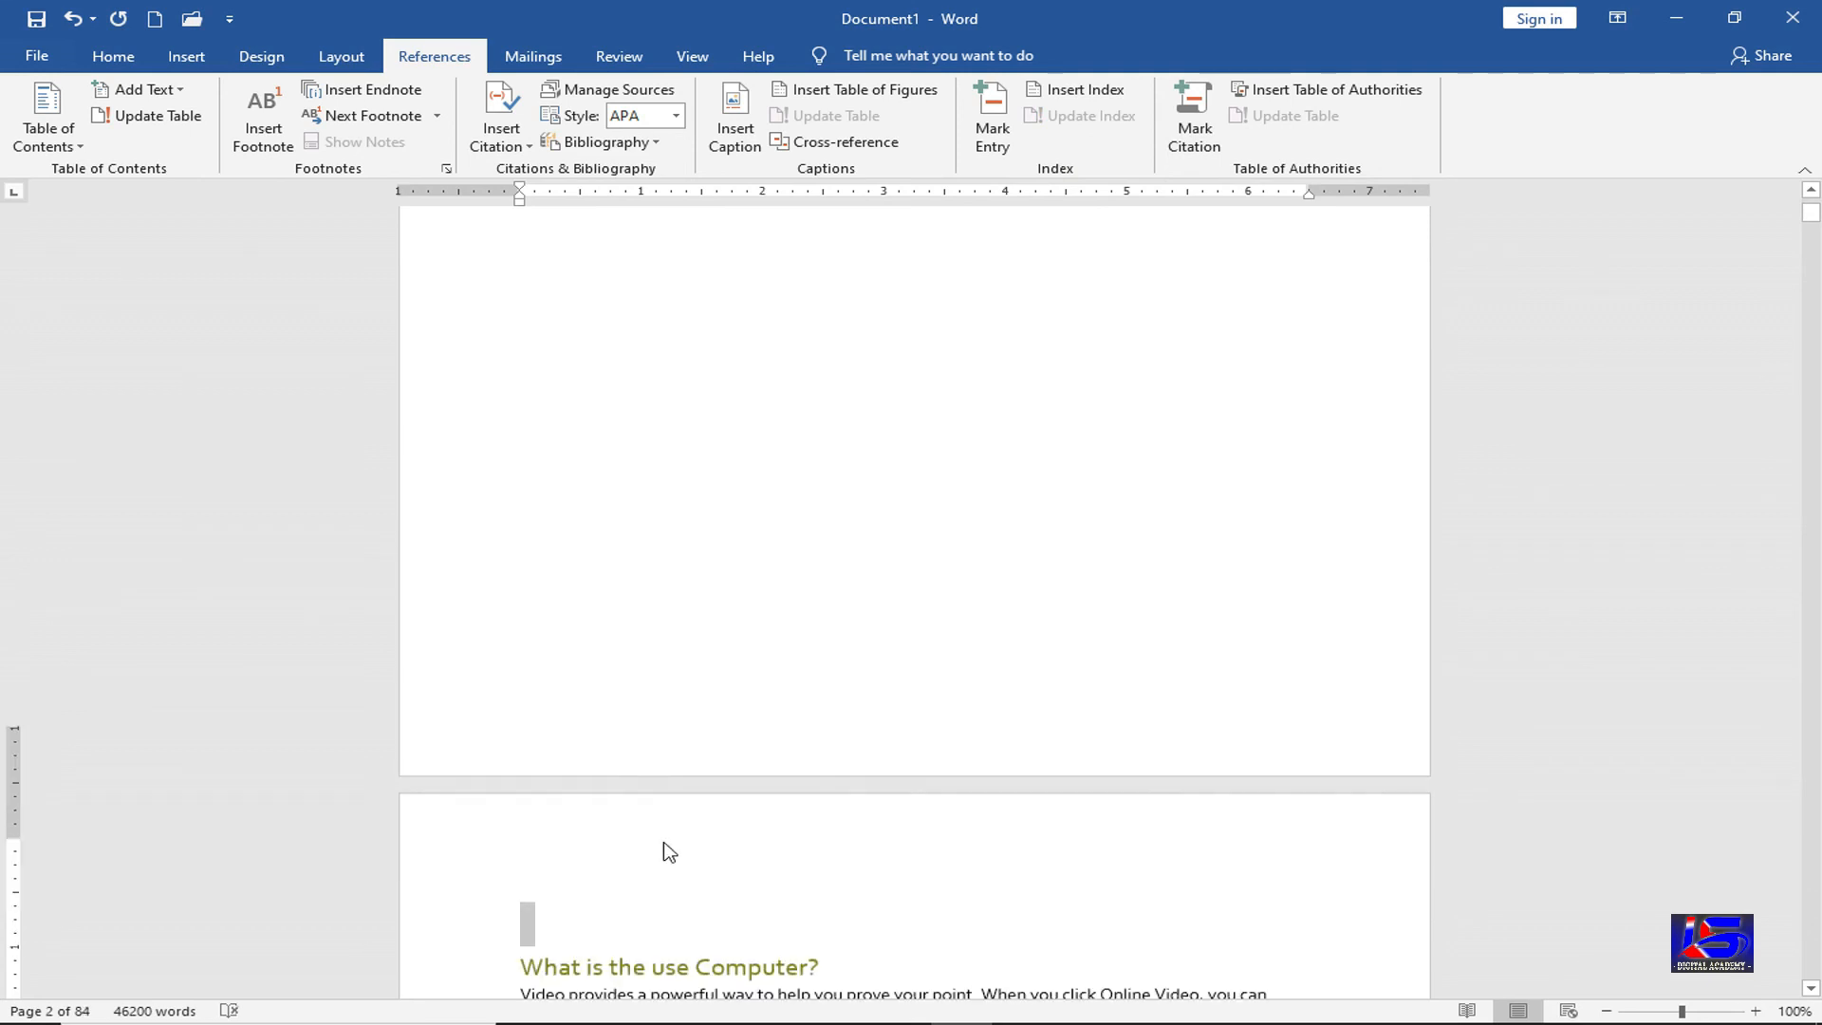
scroll(663, 835, up, 12)
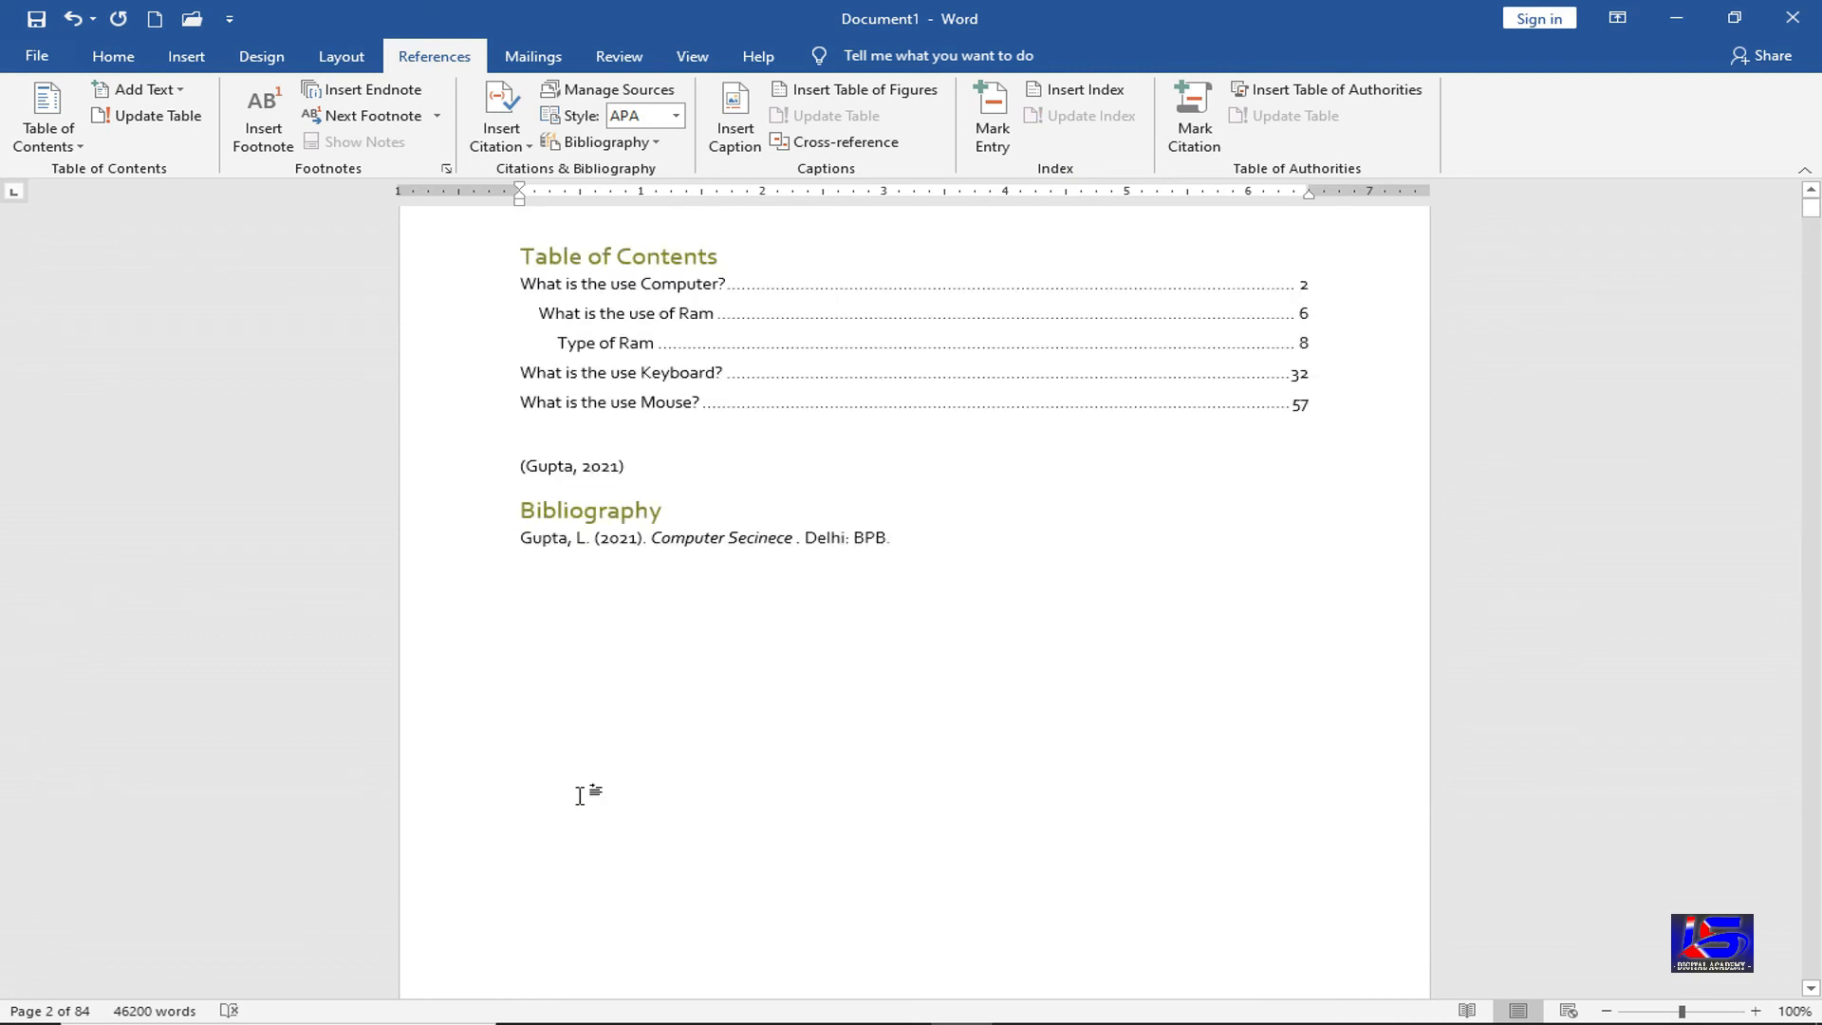
click(541, 711)
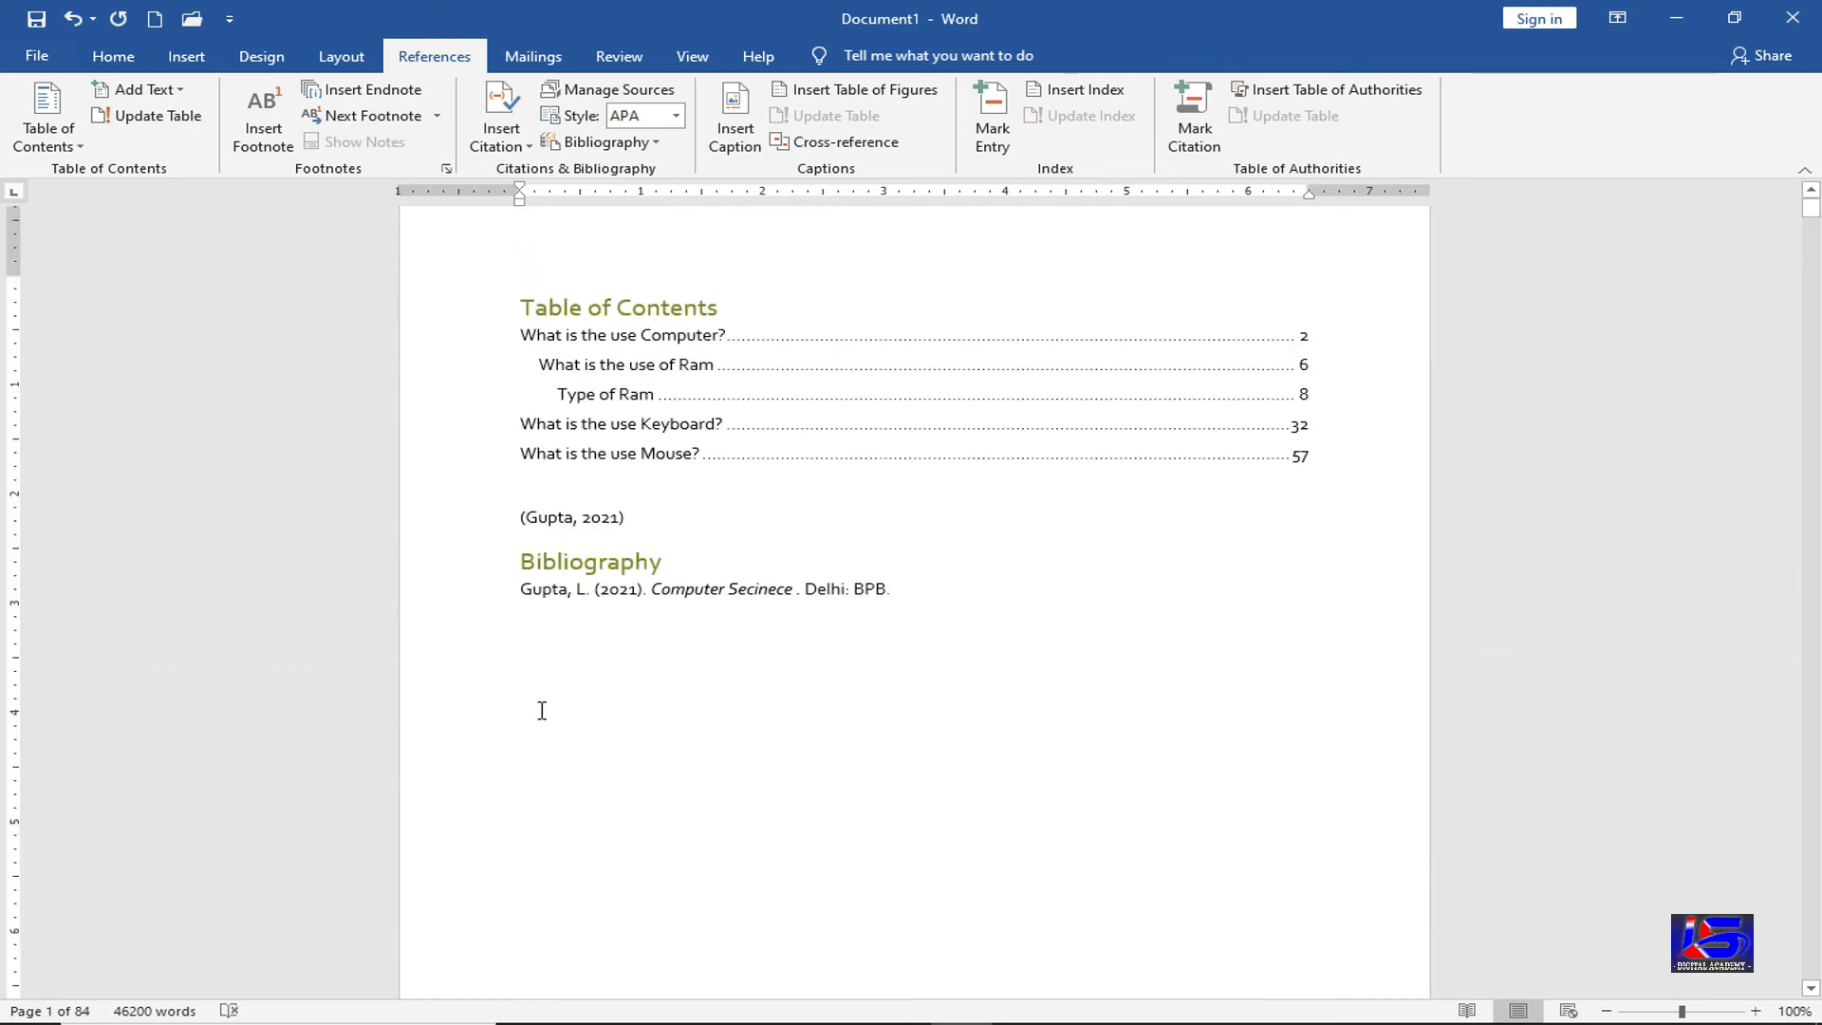
Open Mark Citation and choose Rules as the citation category
click(1210, 147)
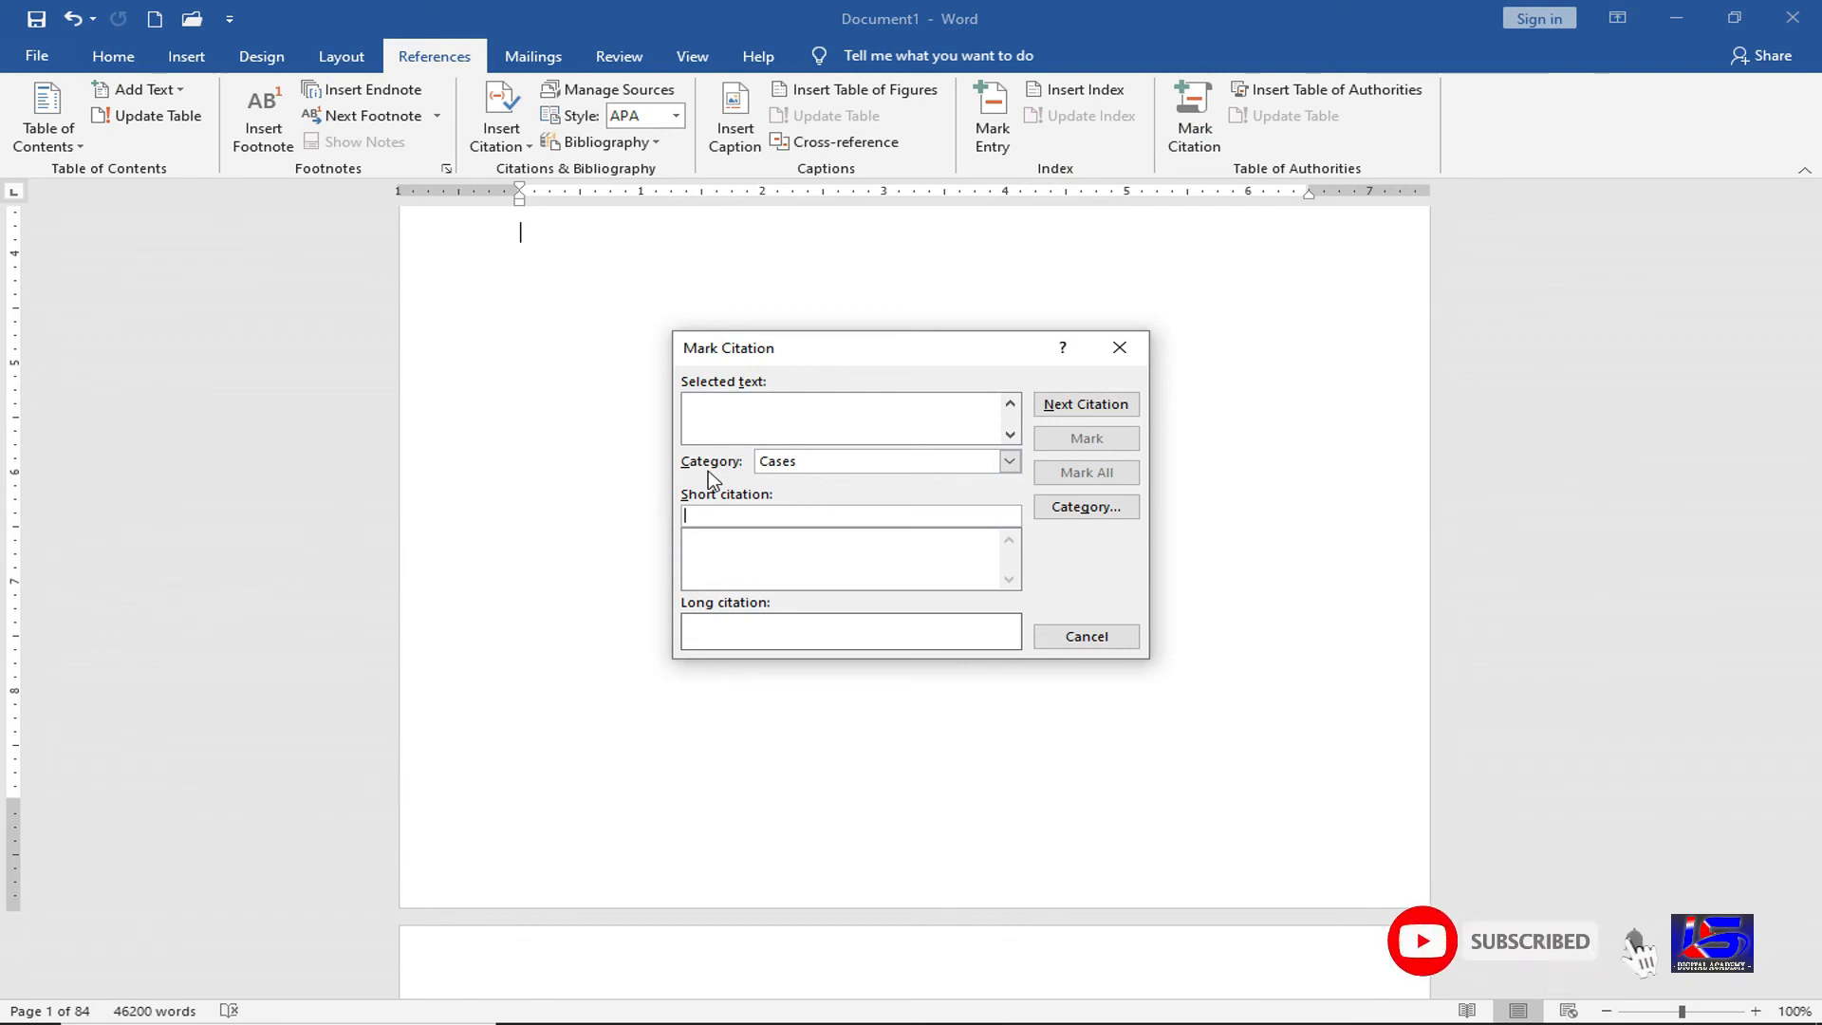
click(1009, 462)
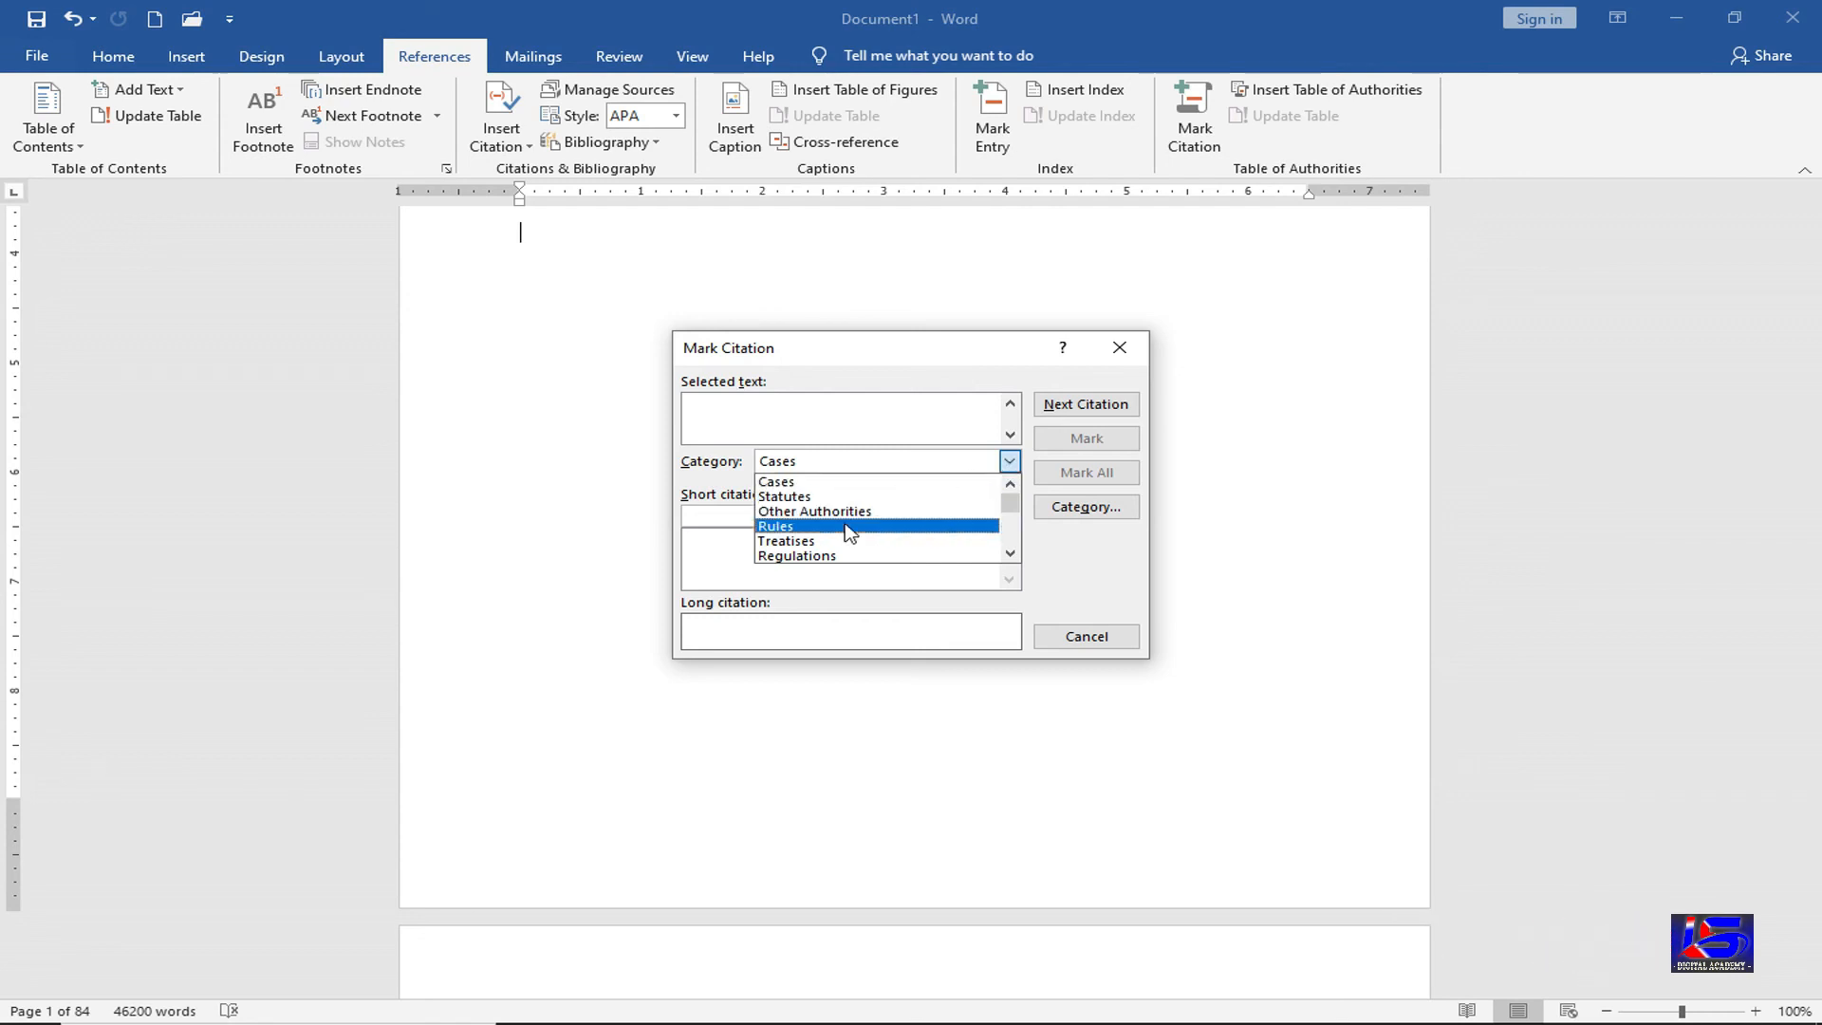
scroll(846, 547, down, 1)
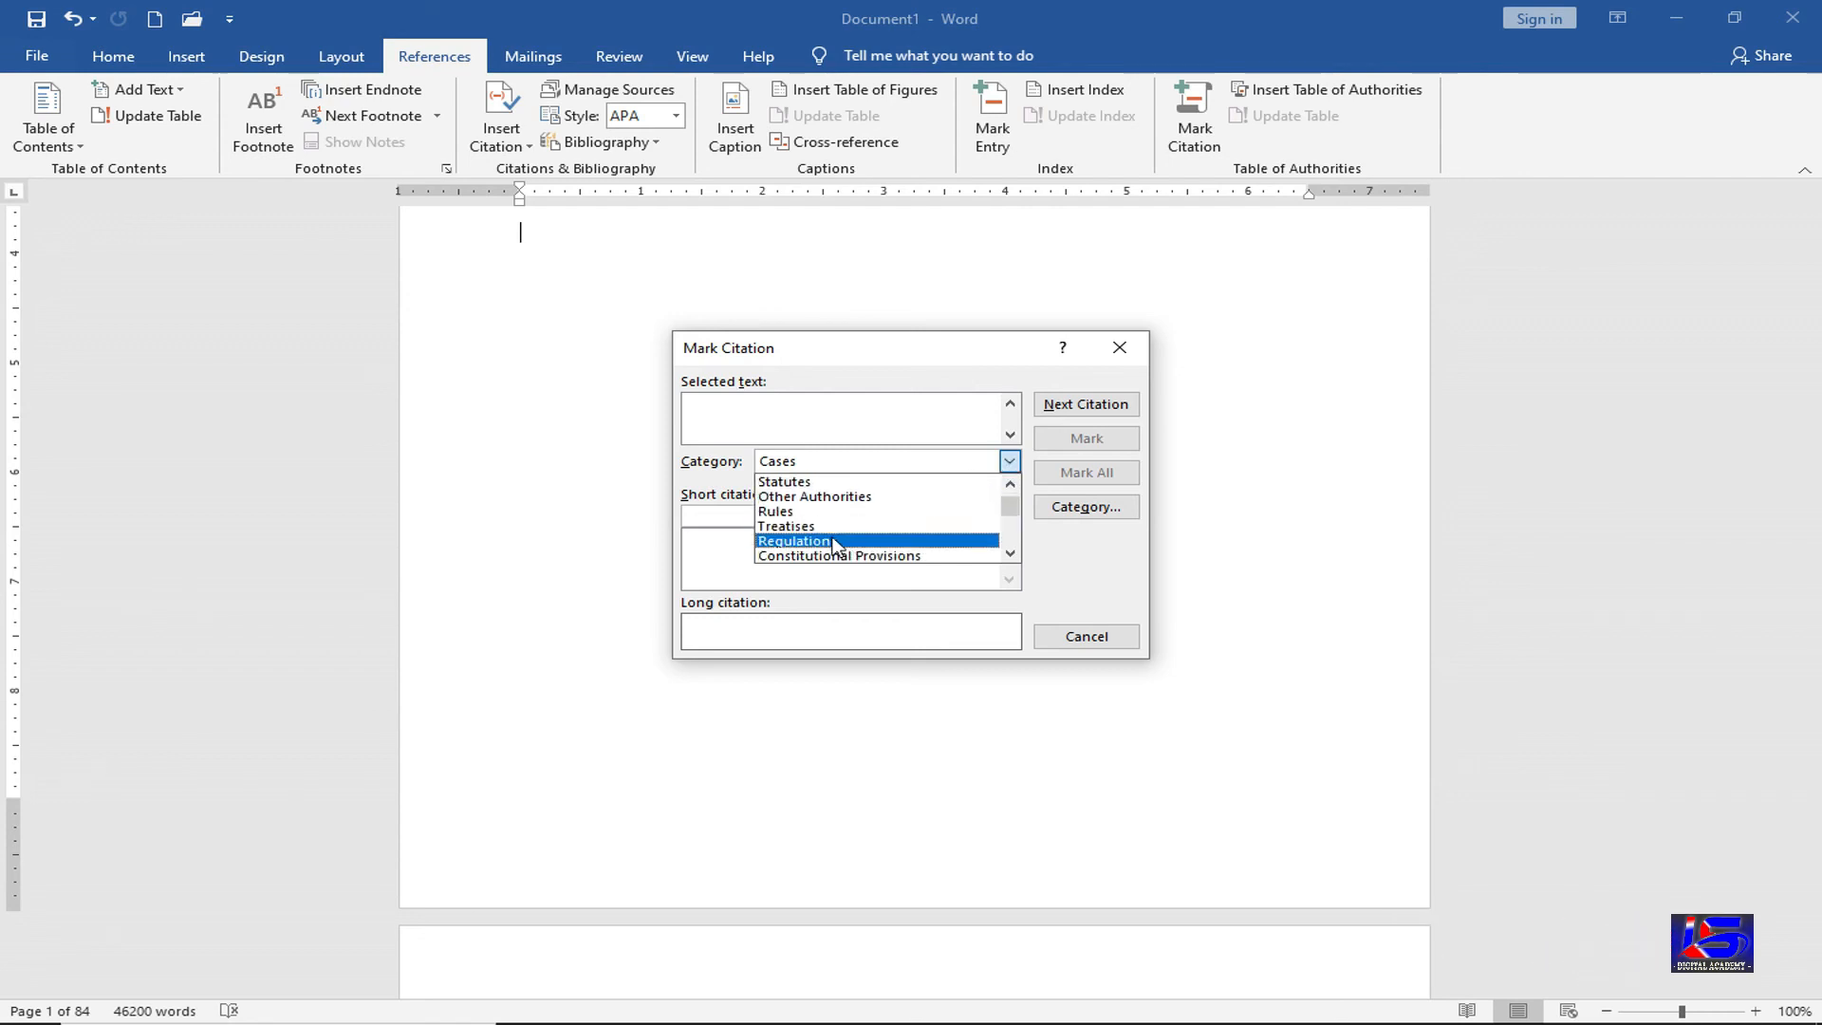
scroll(840, 539, down, 1)
scroll(844, 543, down, 7)
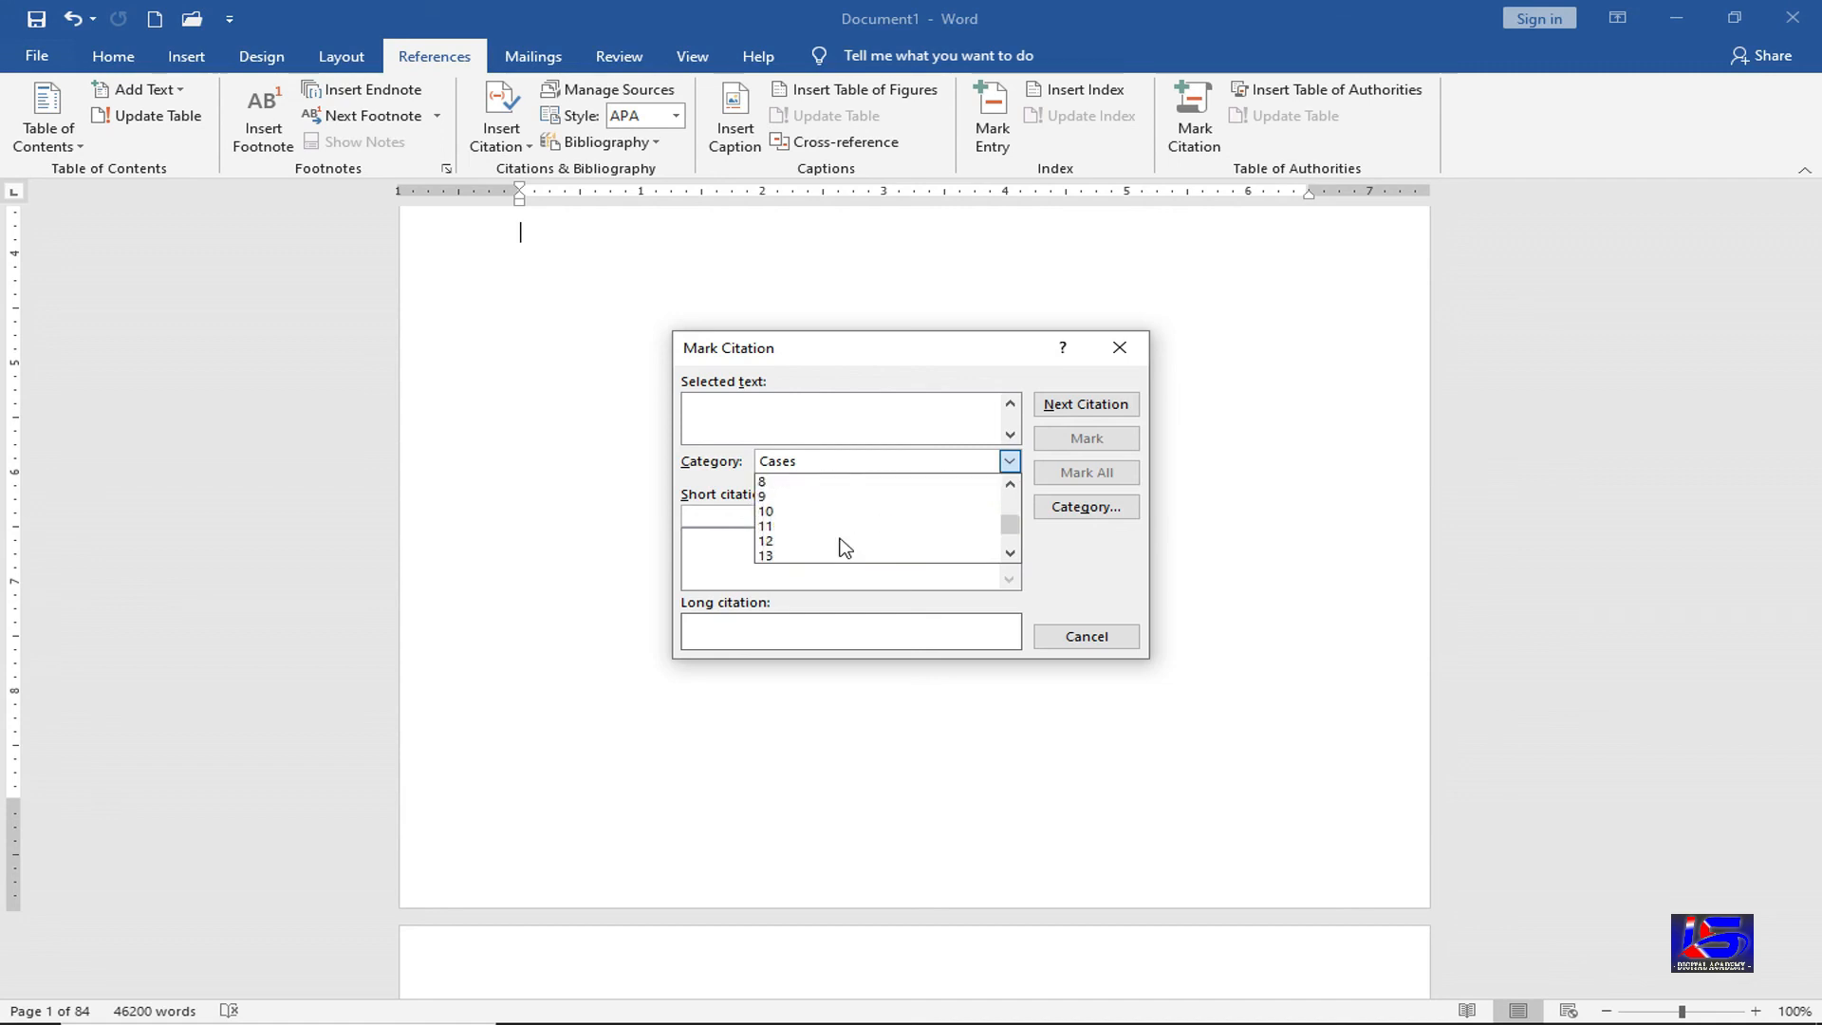
scroll(845, 533, up, 6)
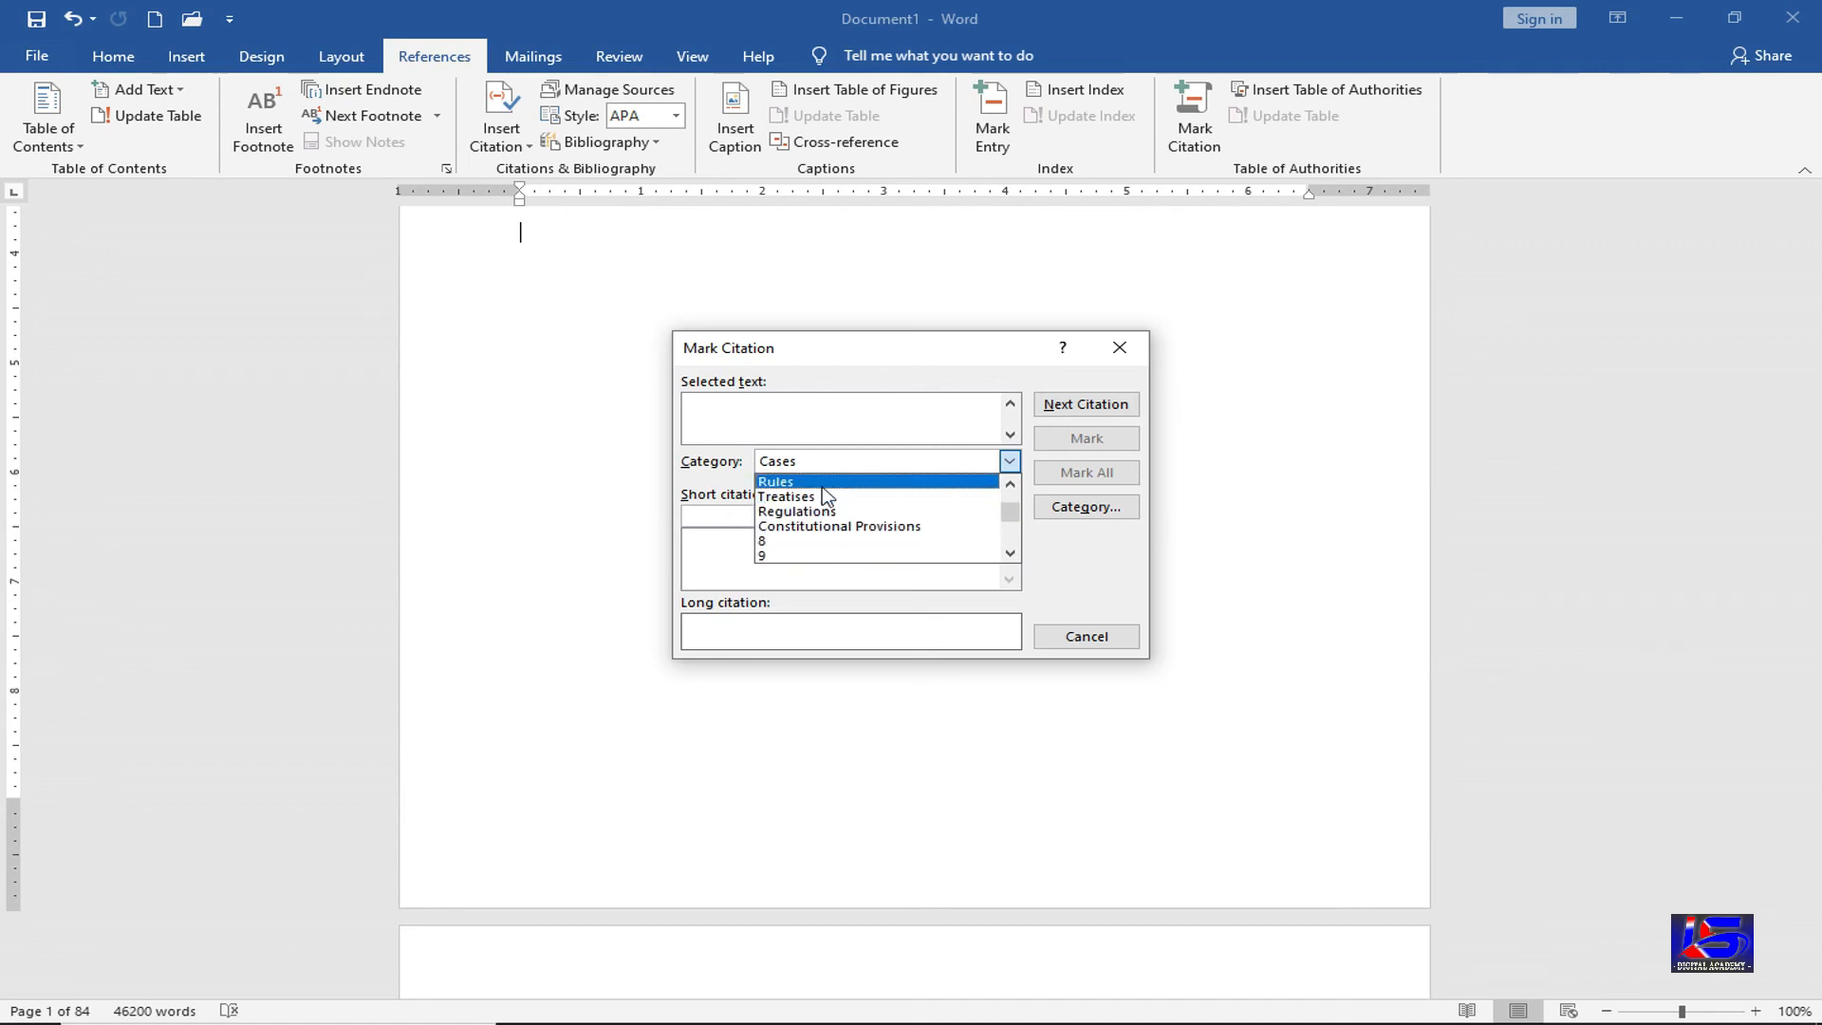
click(823, 486)
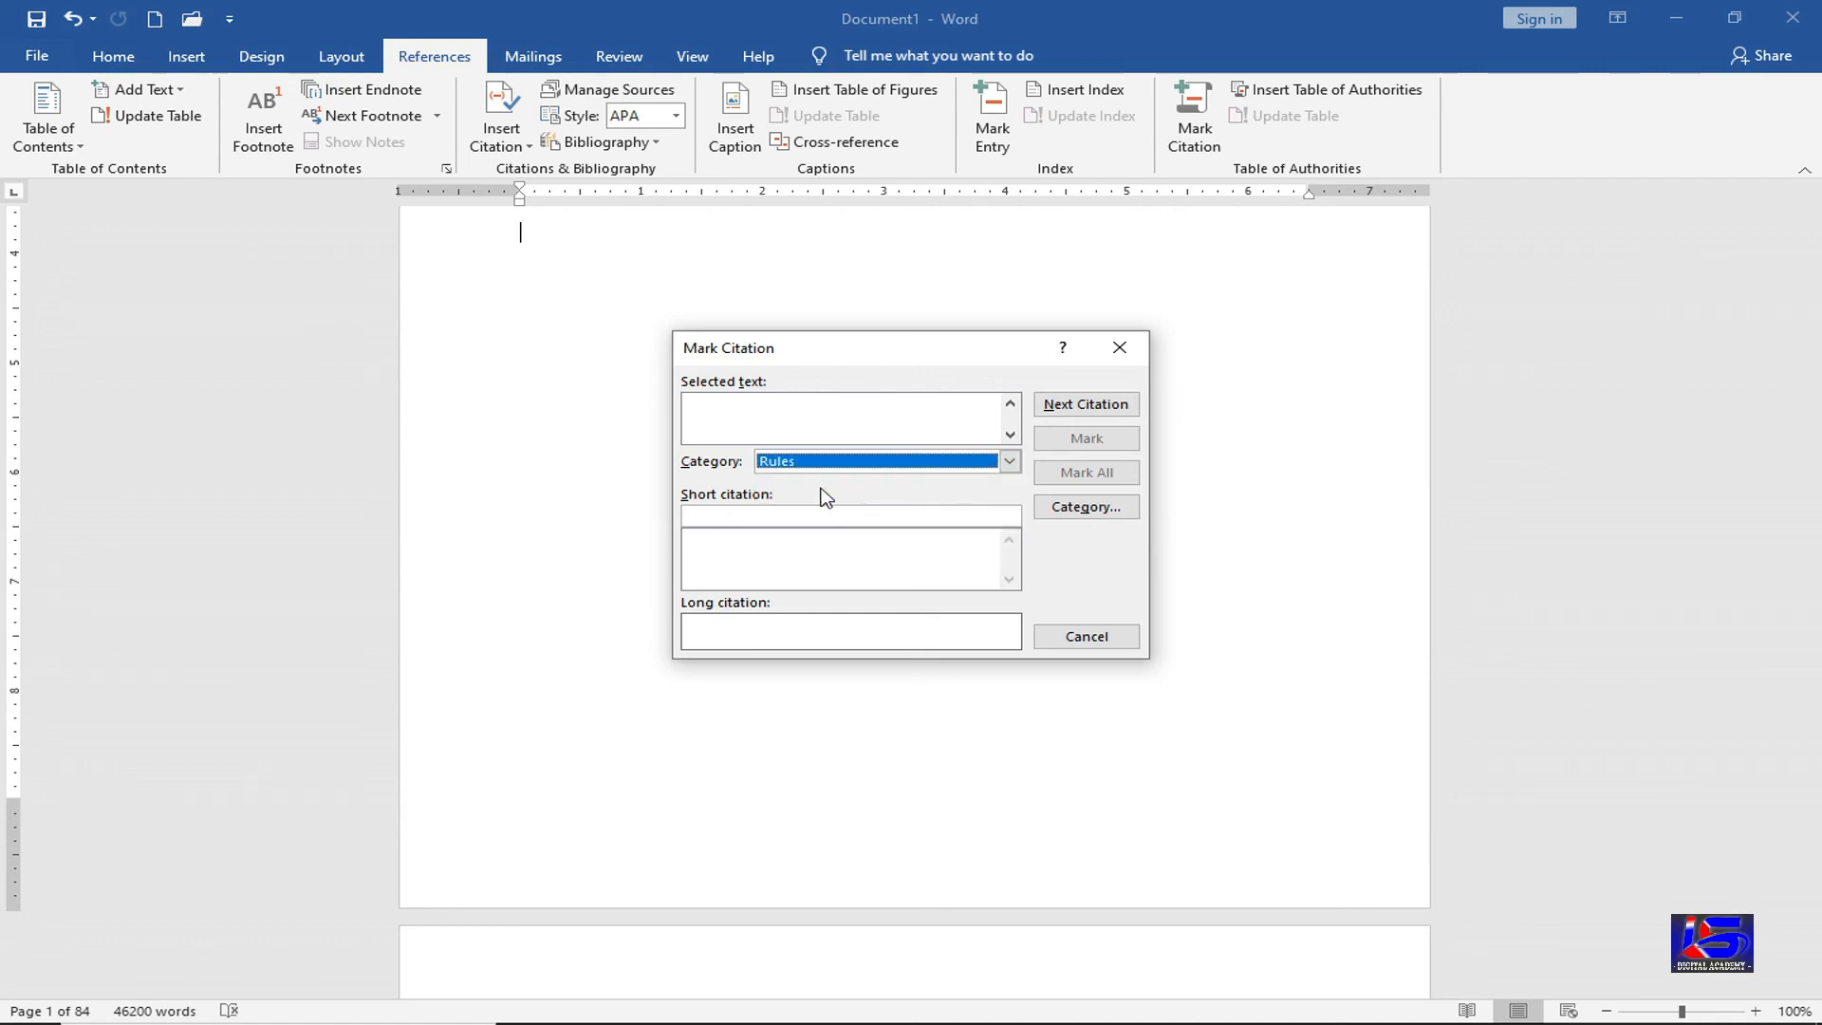
Clear the stray text from the Selected text box and return to the document
click(754, 422)
text(gtfdgfdg)
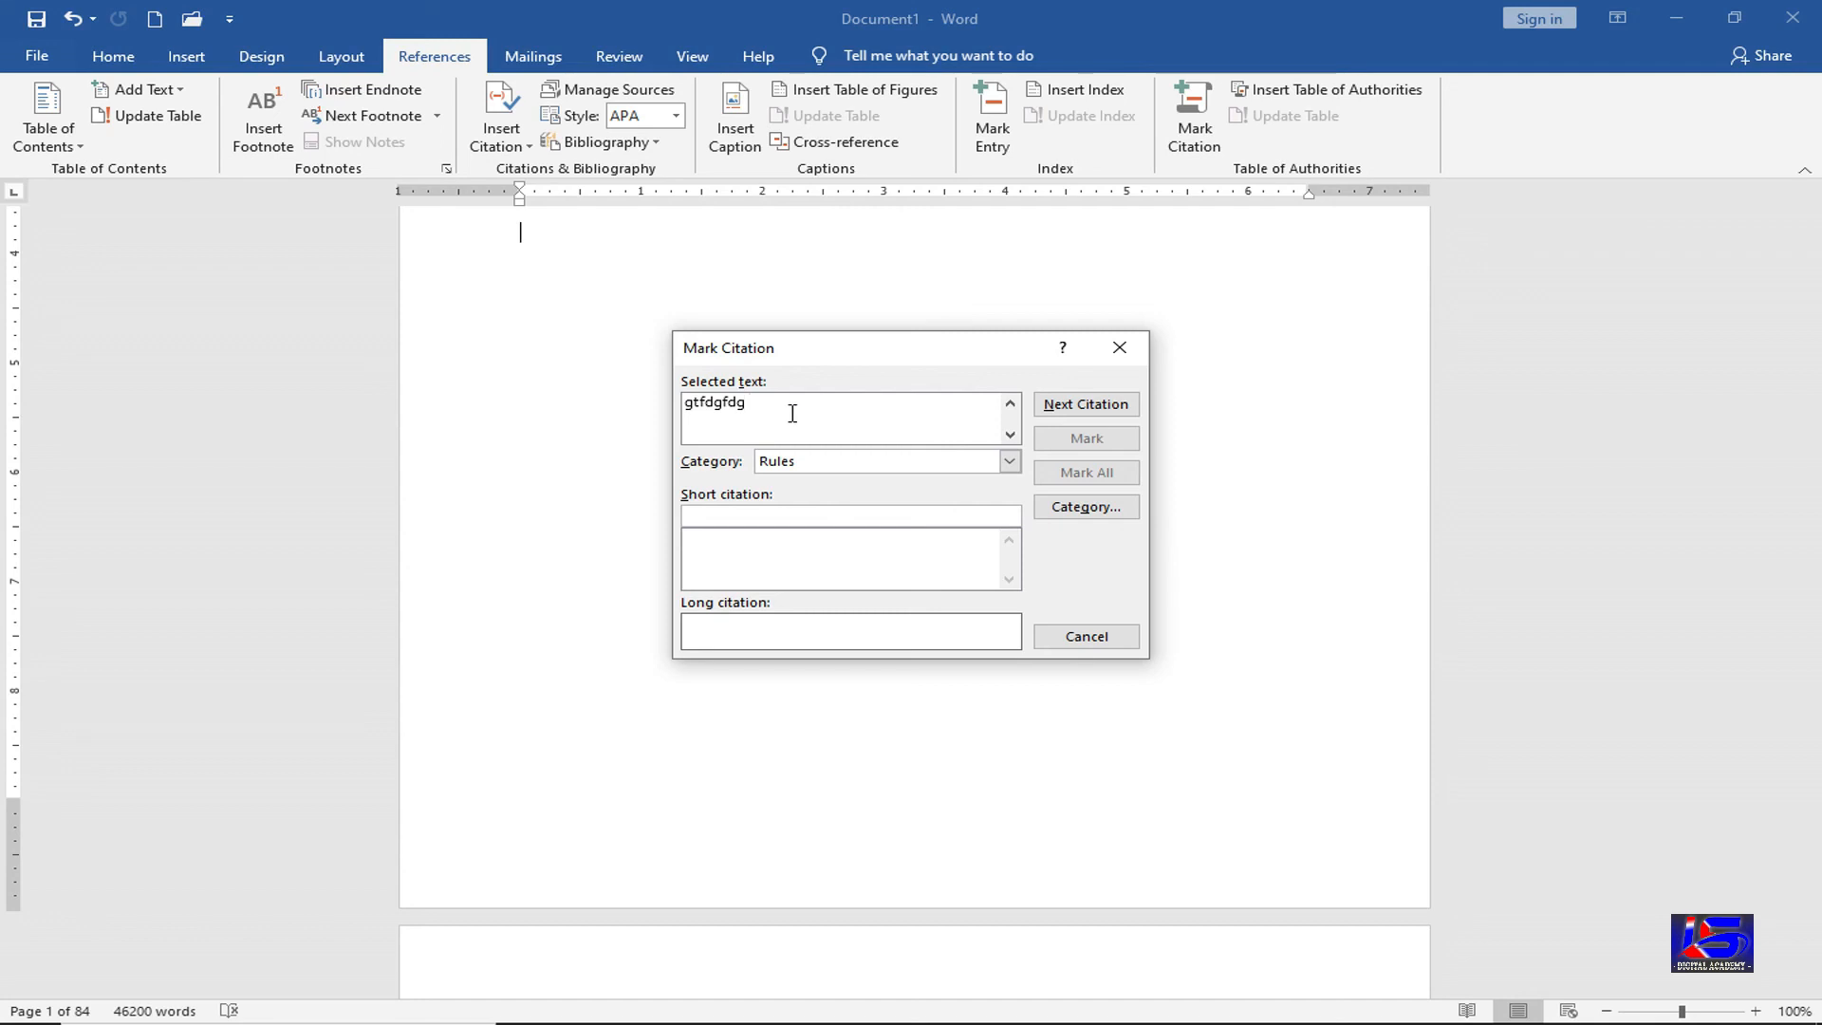
key(BackSpace)
key(BackSpace)
key(BackSpace)
key(BackSpace)
key(BackSpace)
key(BackSpace)
key(BackSpace)
key(BackSpace)
click(676, 948)
scroll(675, 947, down, 8)
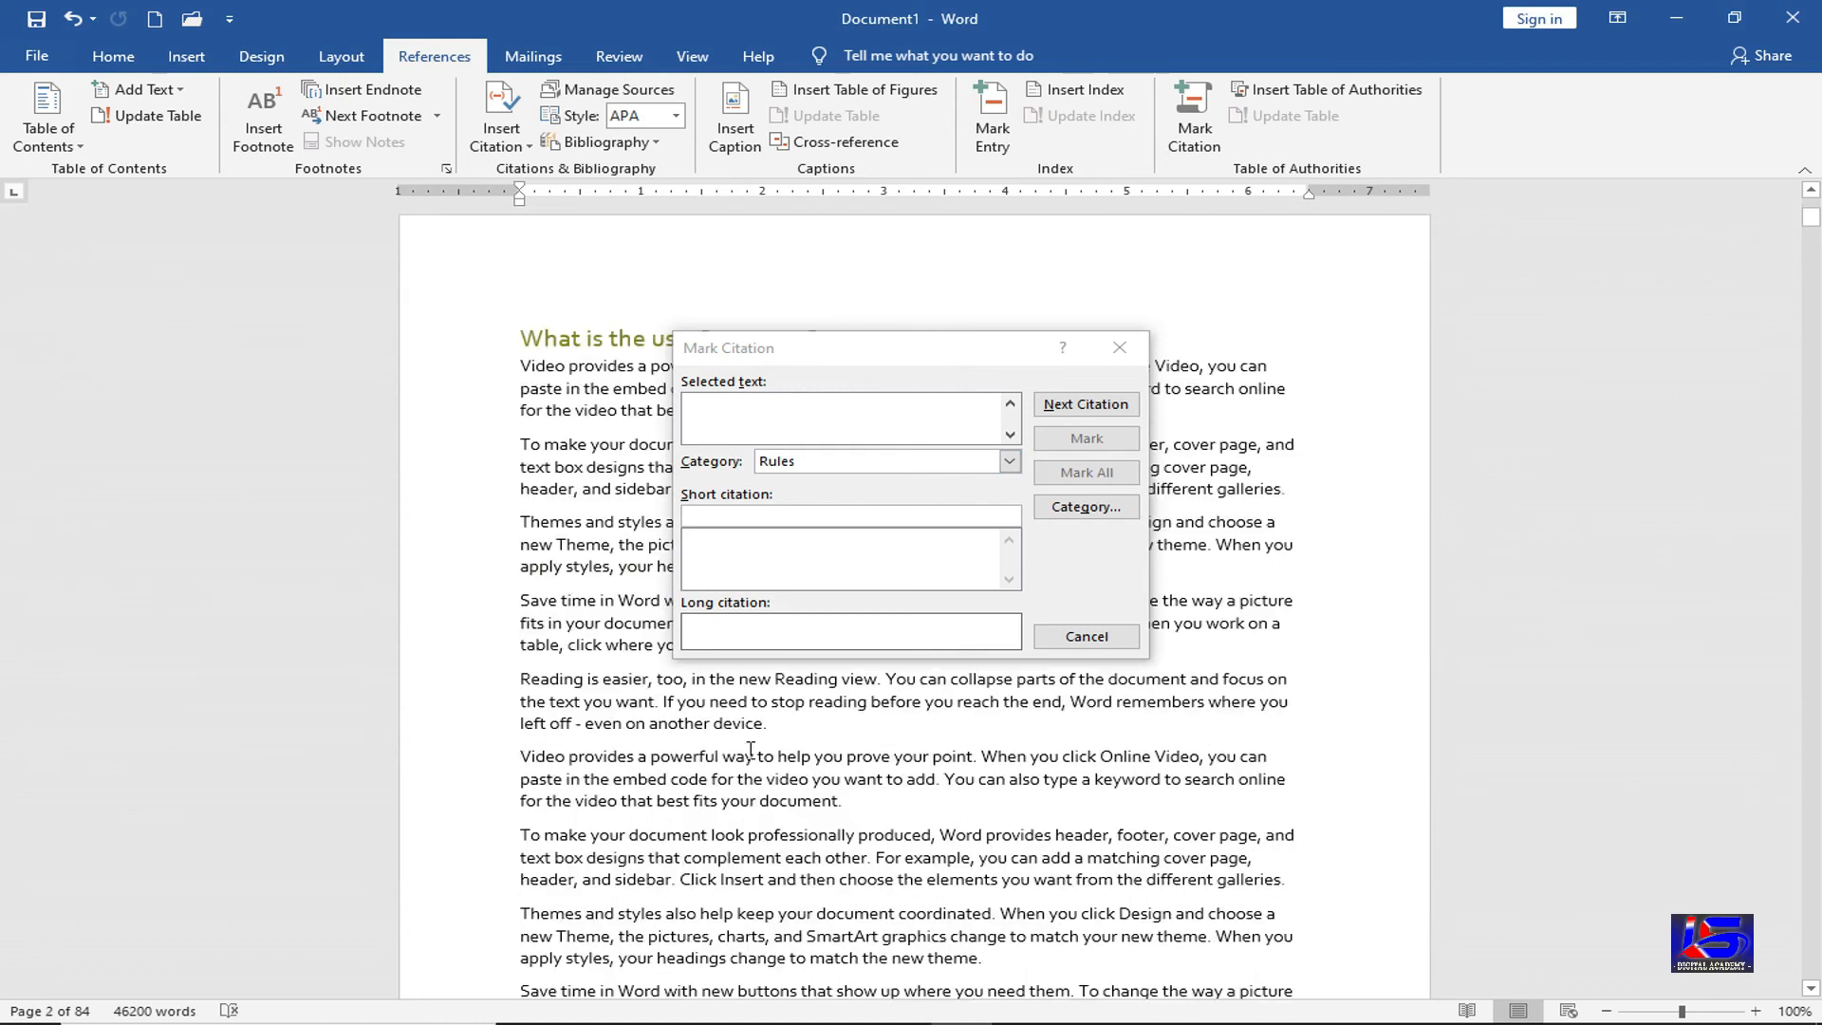
Mark the first line of the 'Video provides' paragraph as a Rules citation
drag(521, 757, 1264, 754)
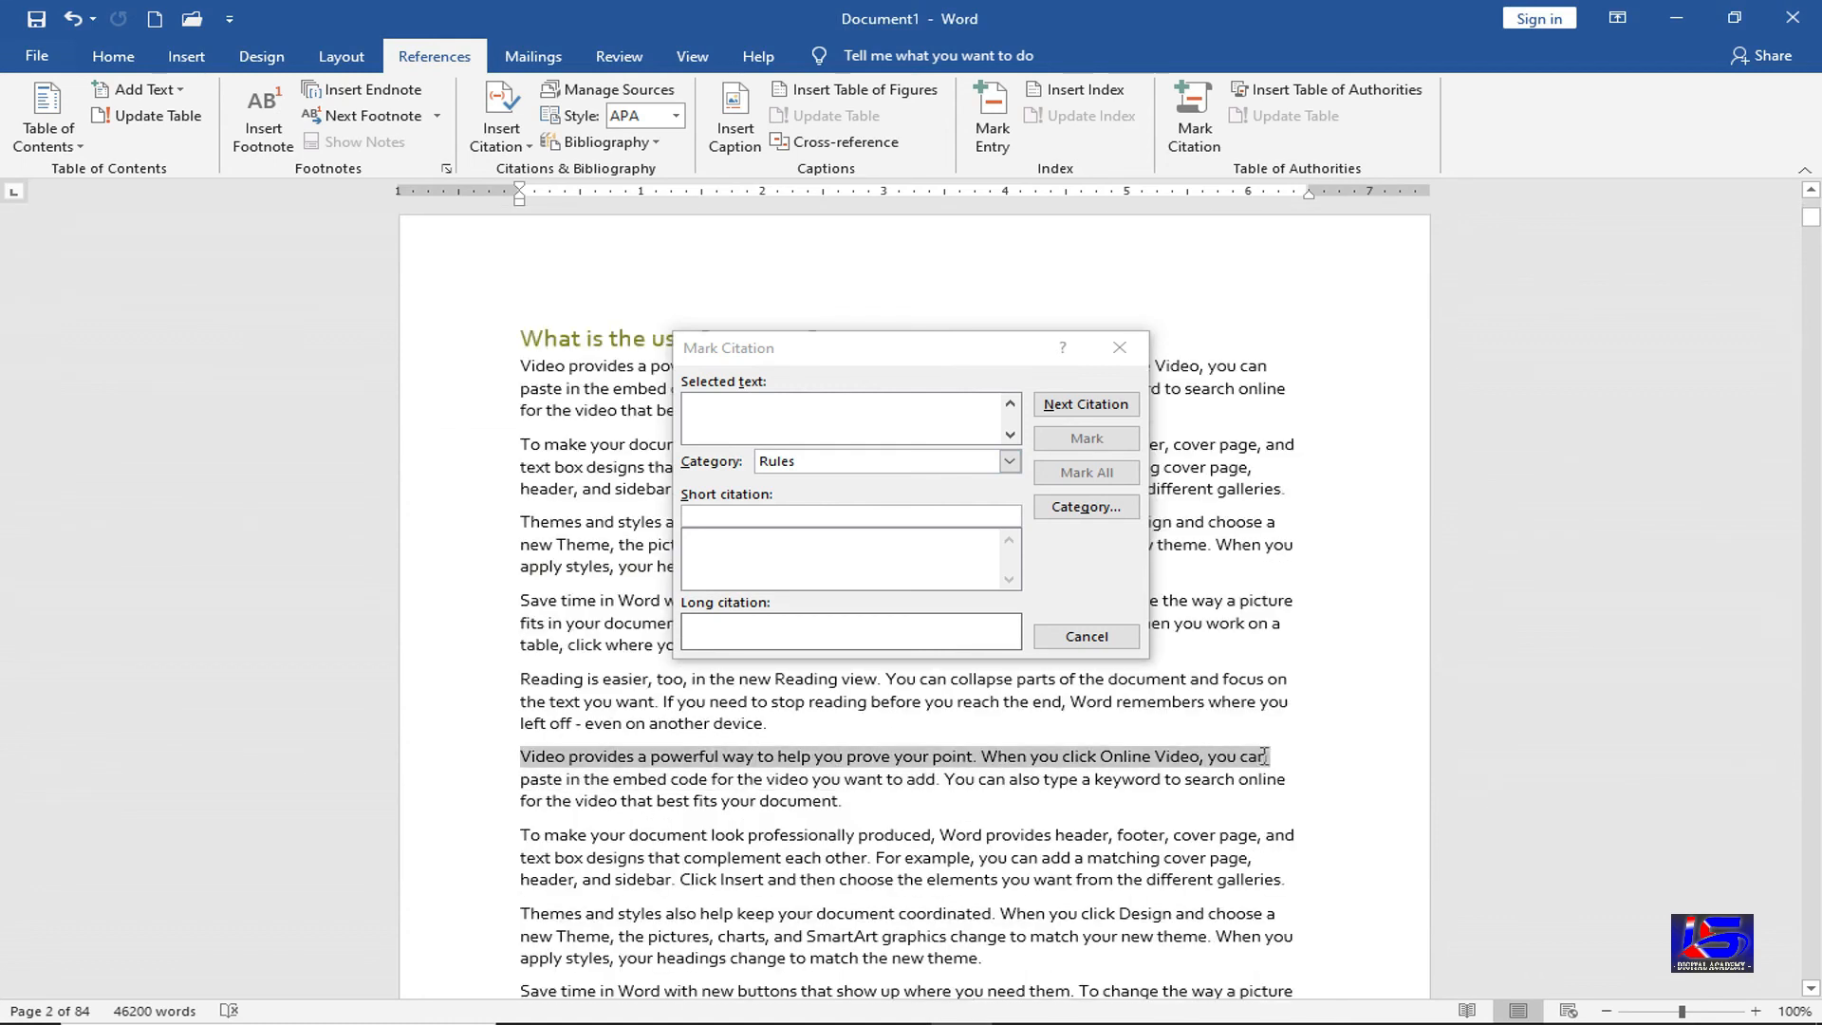
click(790, 425)
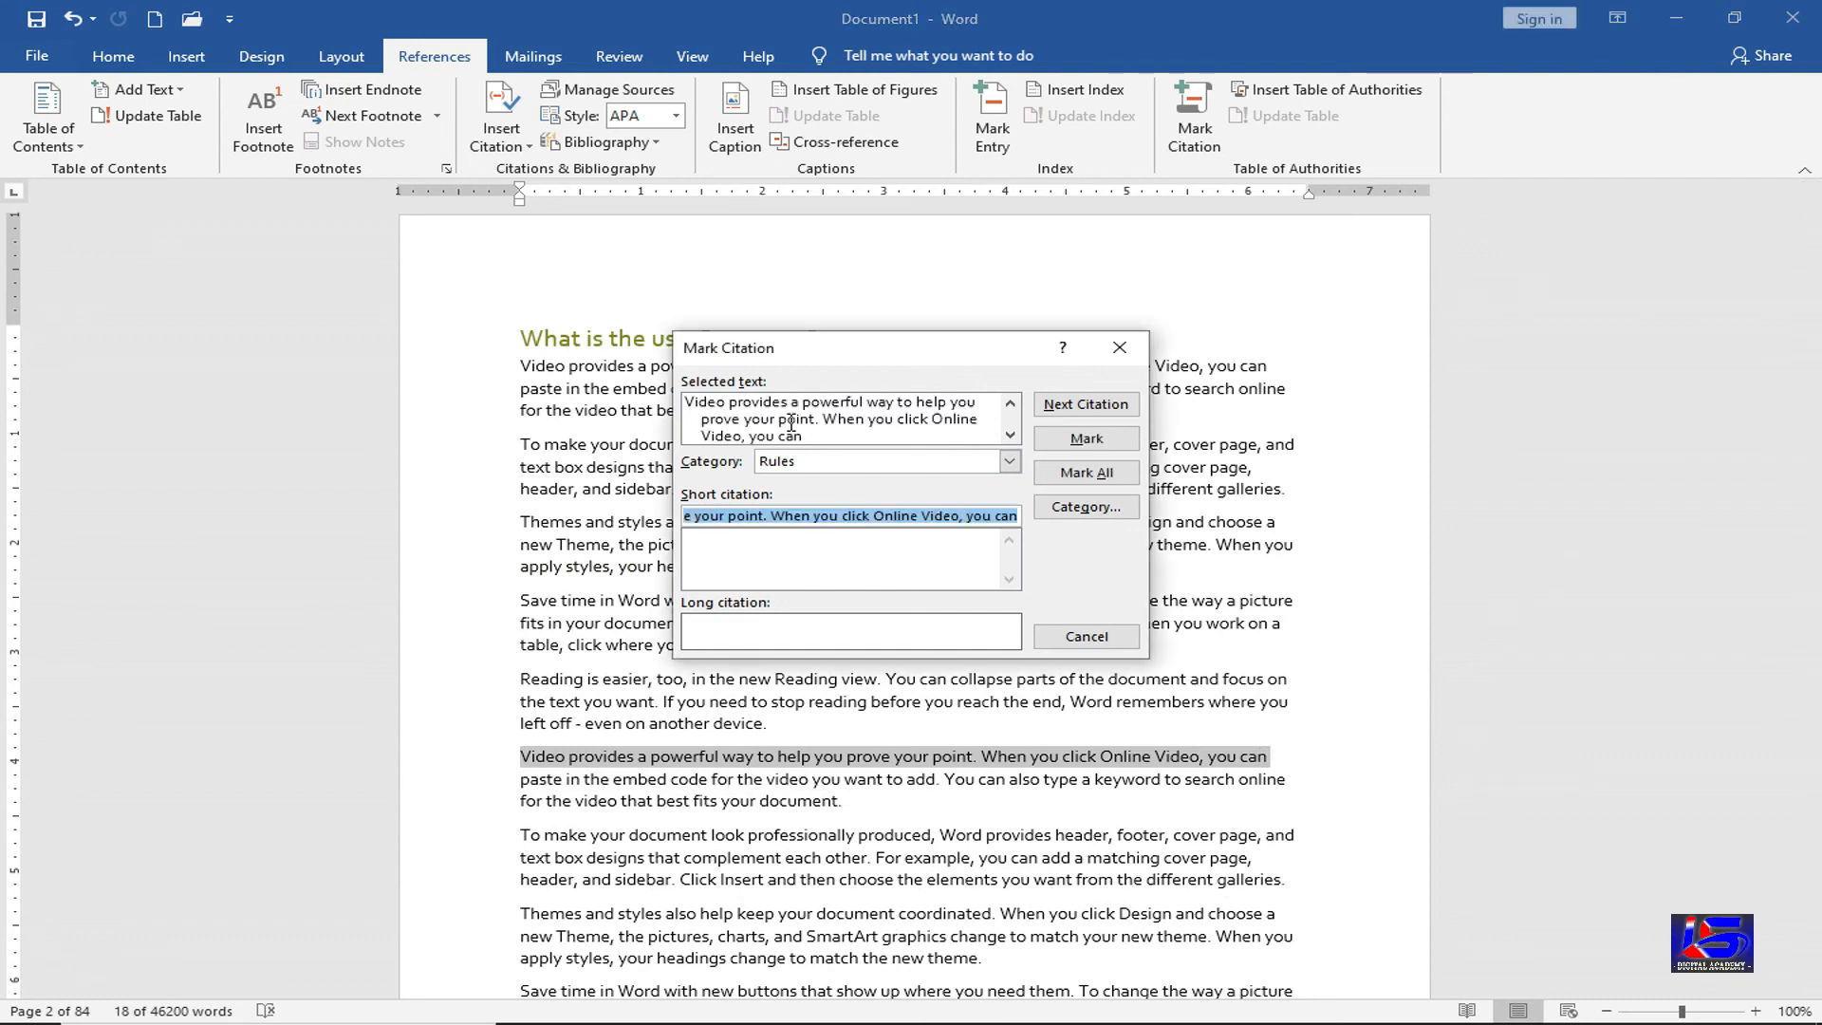
click(1075, 442)
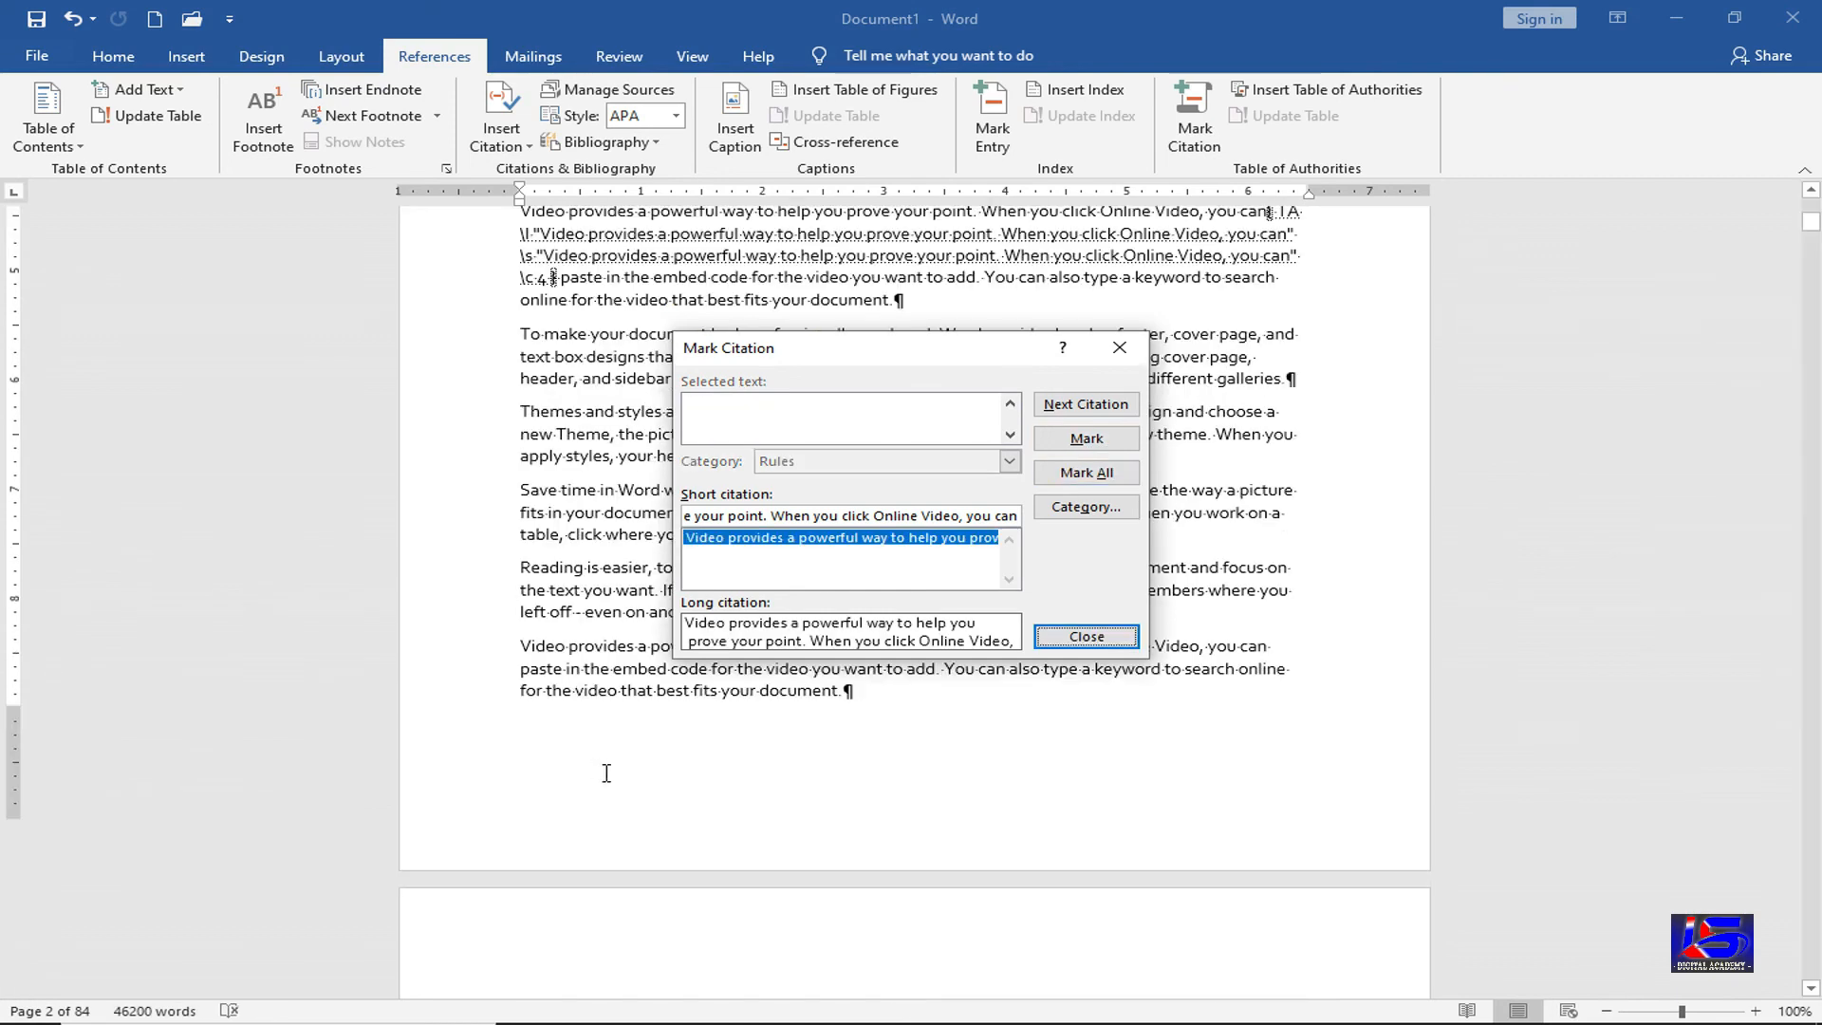
scroll(606, 773, down, 5)
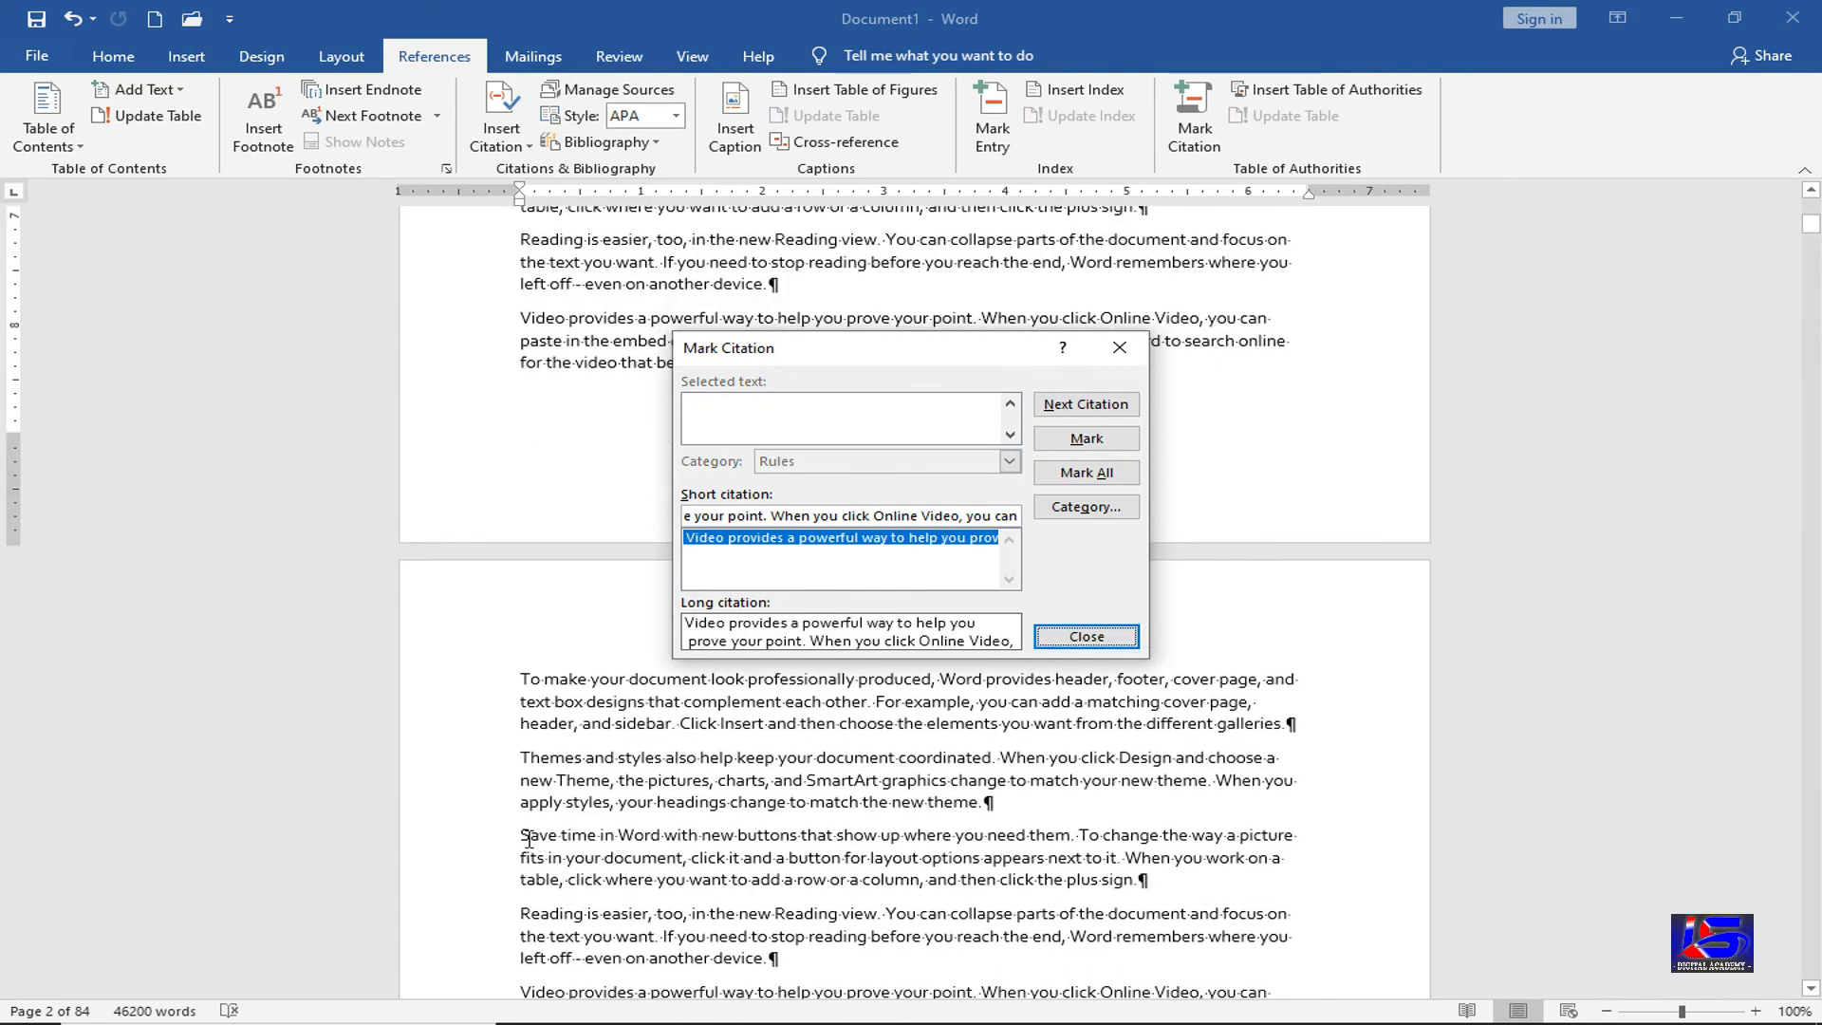
click(561, 835)
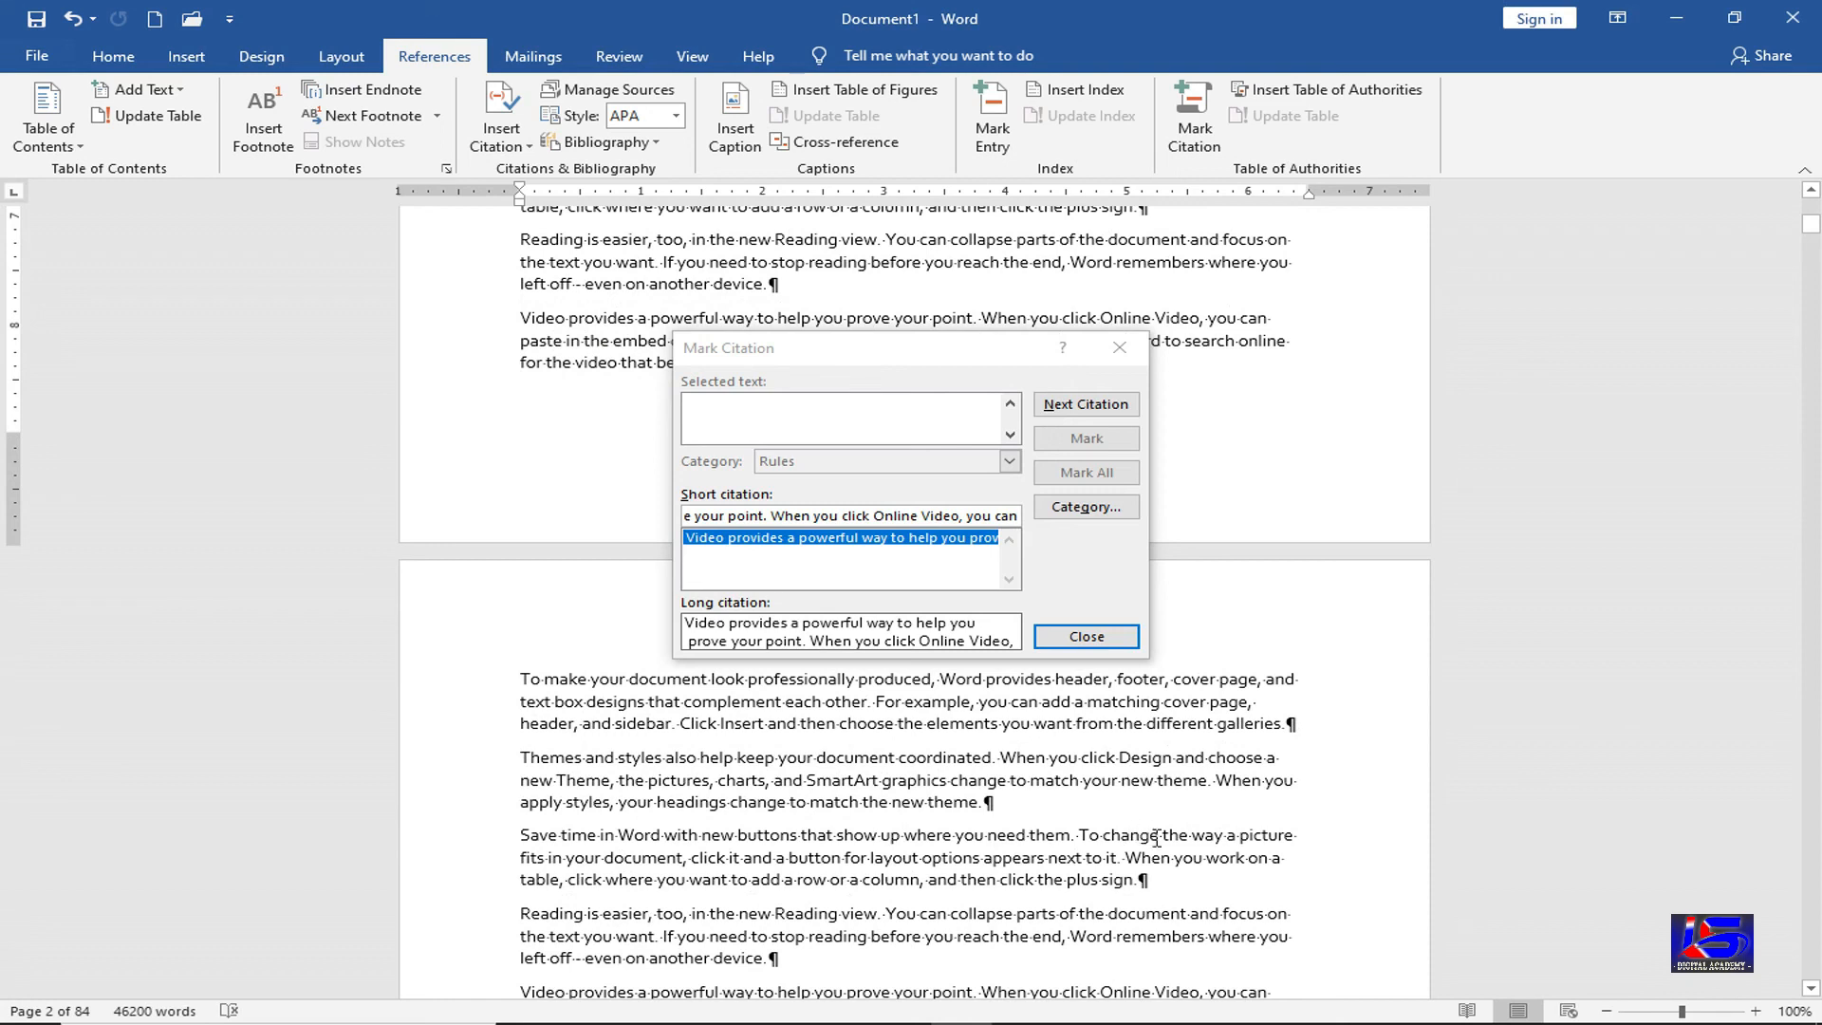
Mark the 'Save time in Word' first line as a Rules citation, then close the dialog
drag(523, 834, 1296, 839)
click(886, 425)
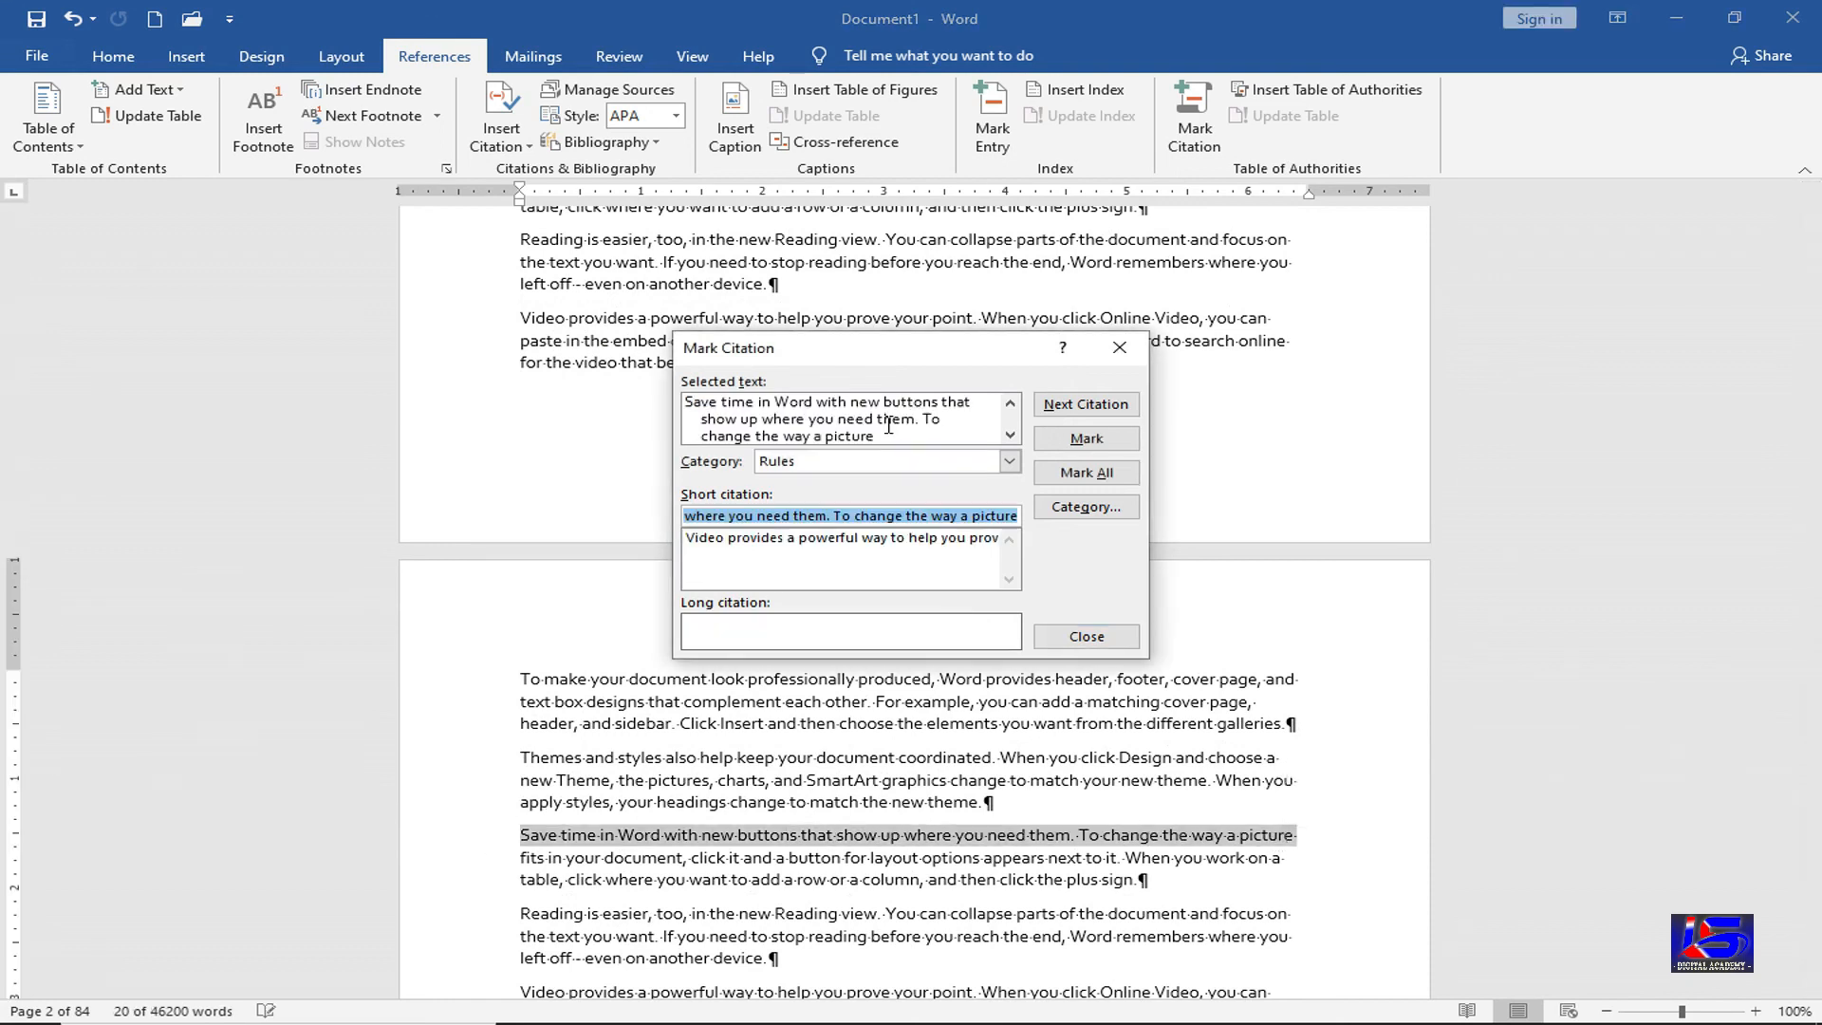
click(1087, 438)
click(1120, 347)
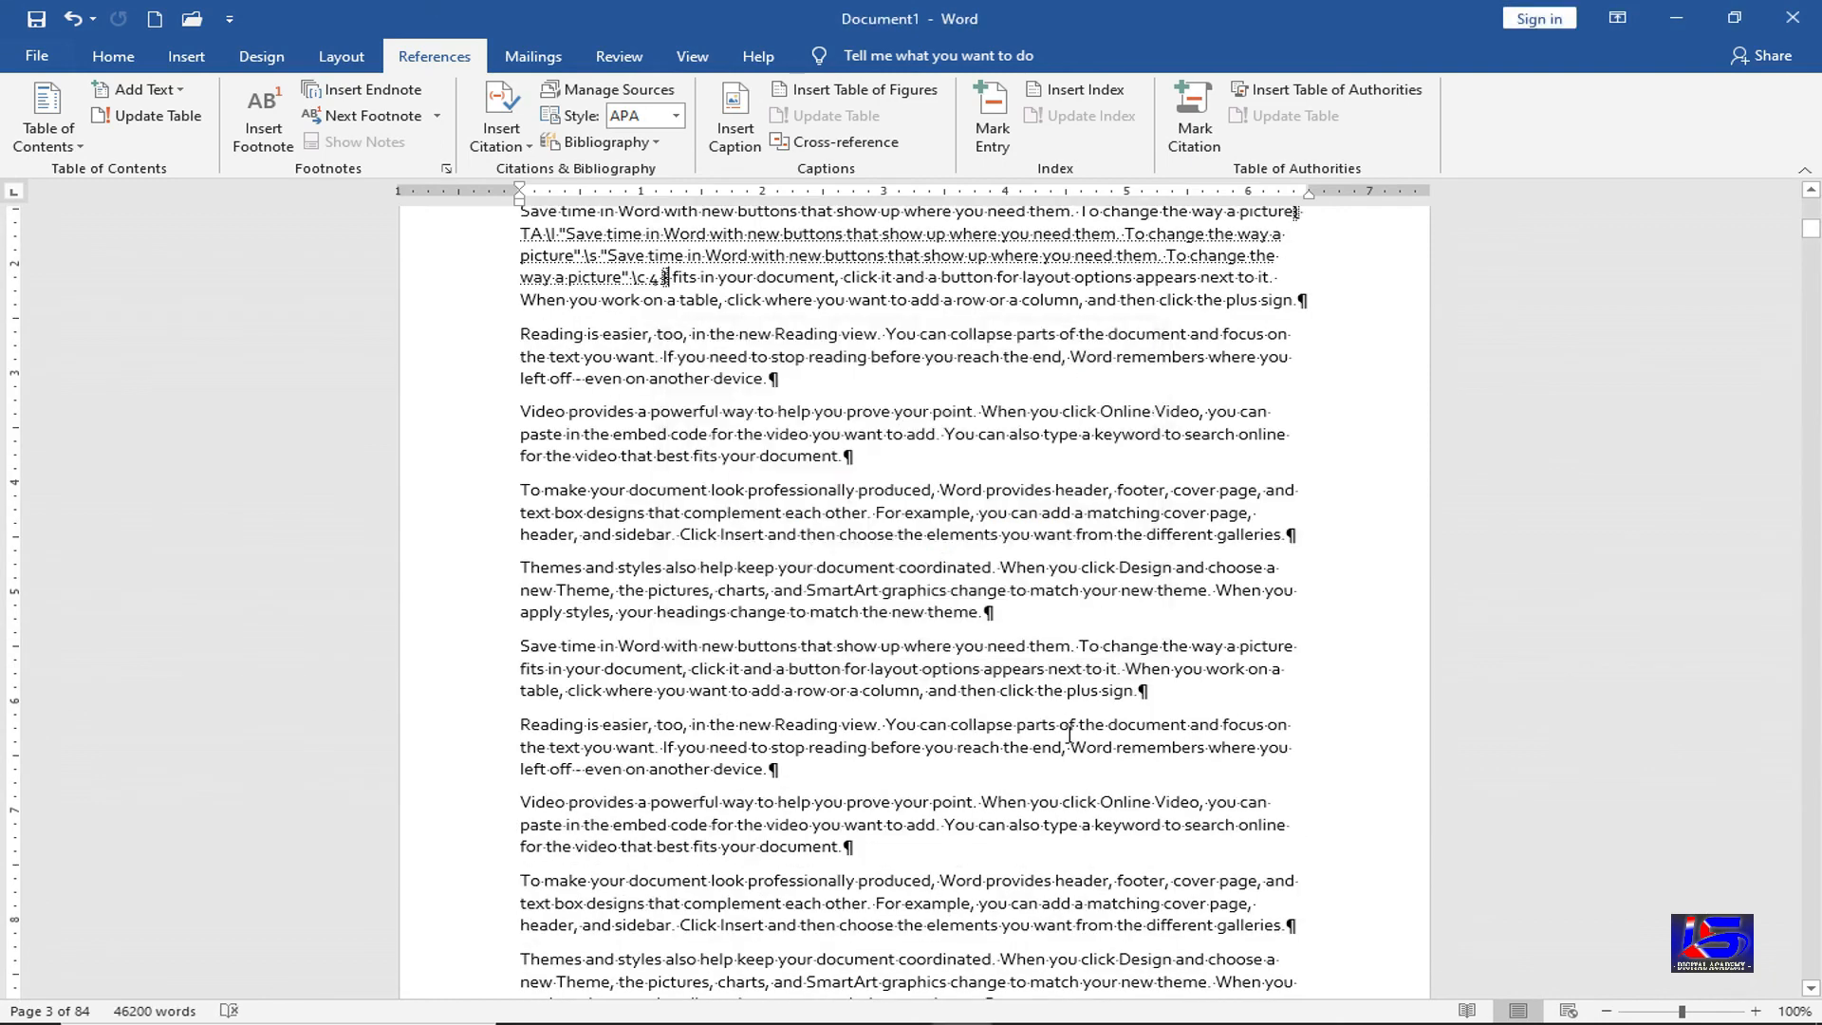
scroll(1070, 734, up, 17)
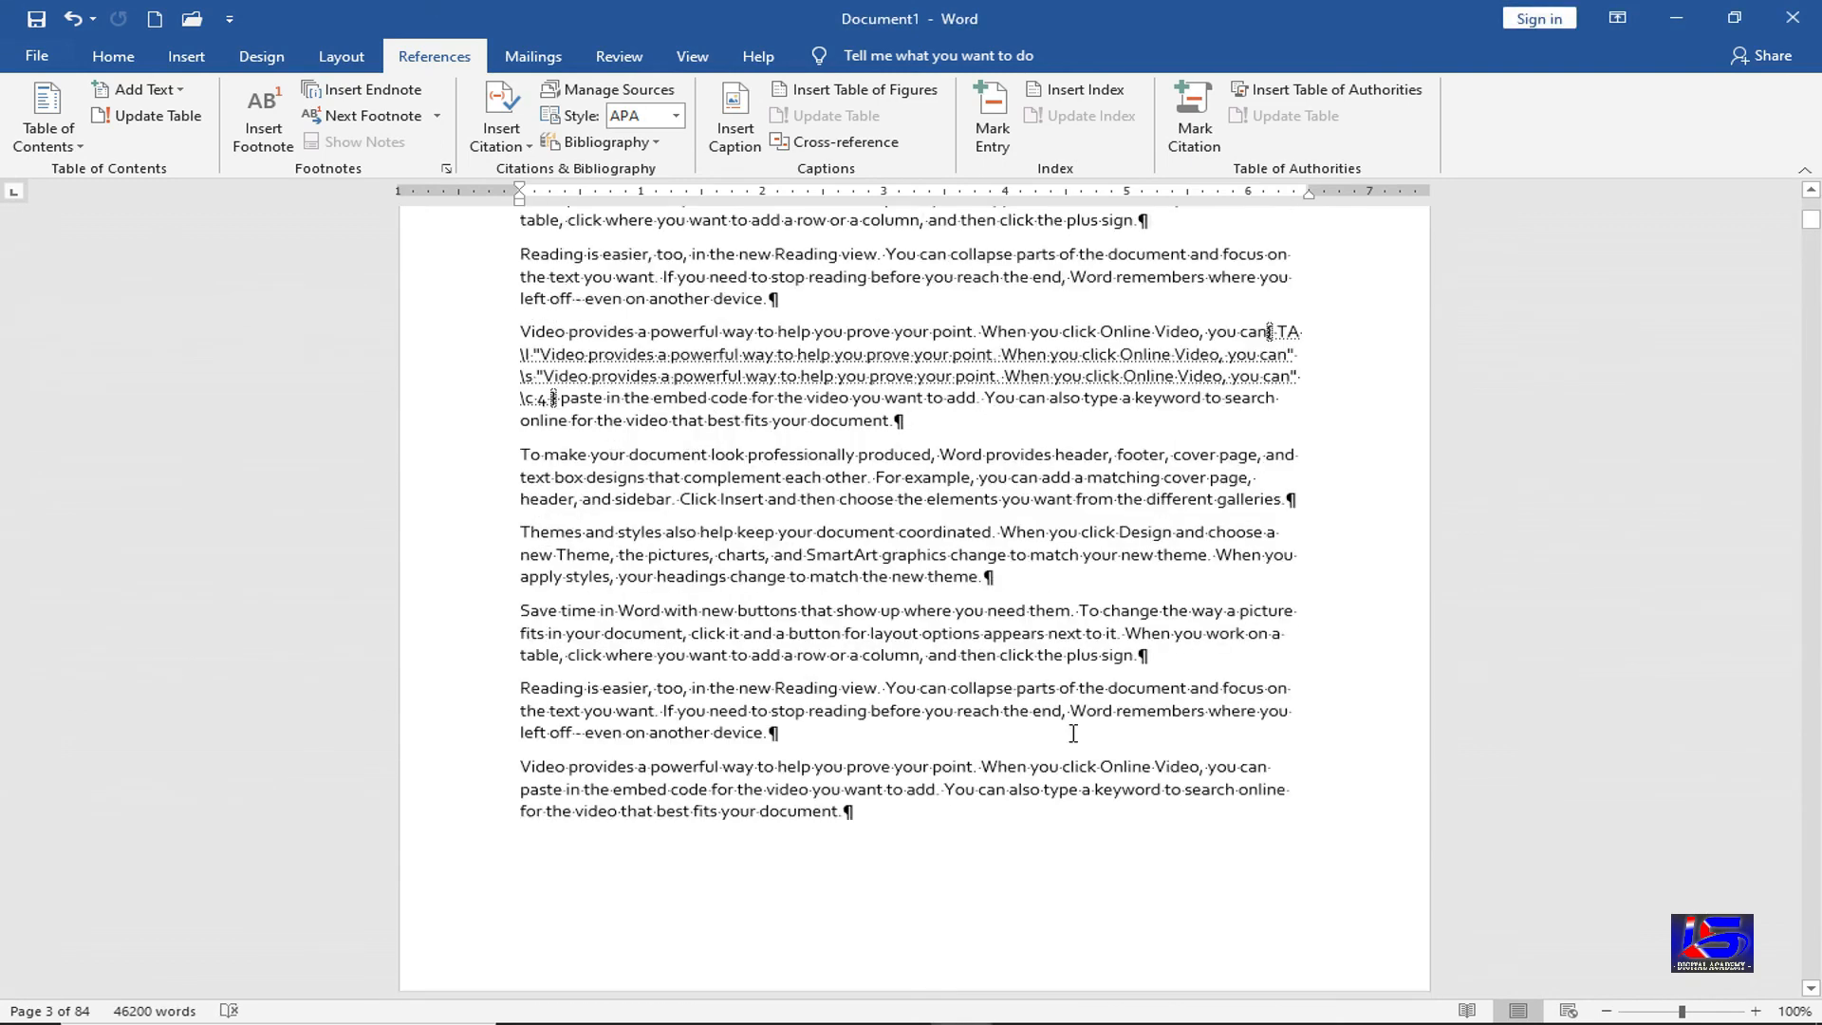
scroll(1073, 733, up, 15)
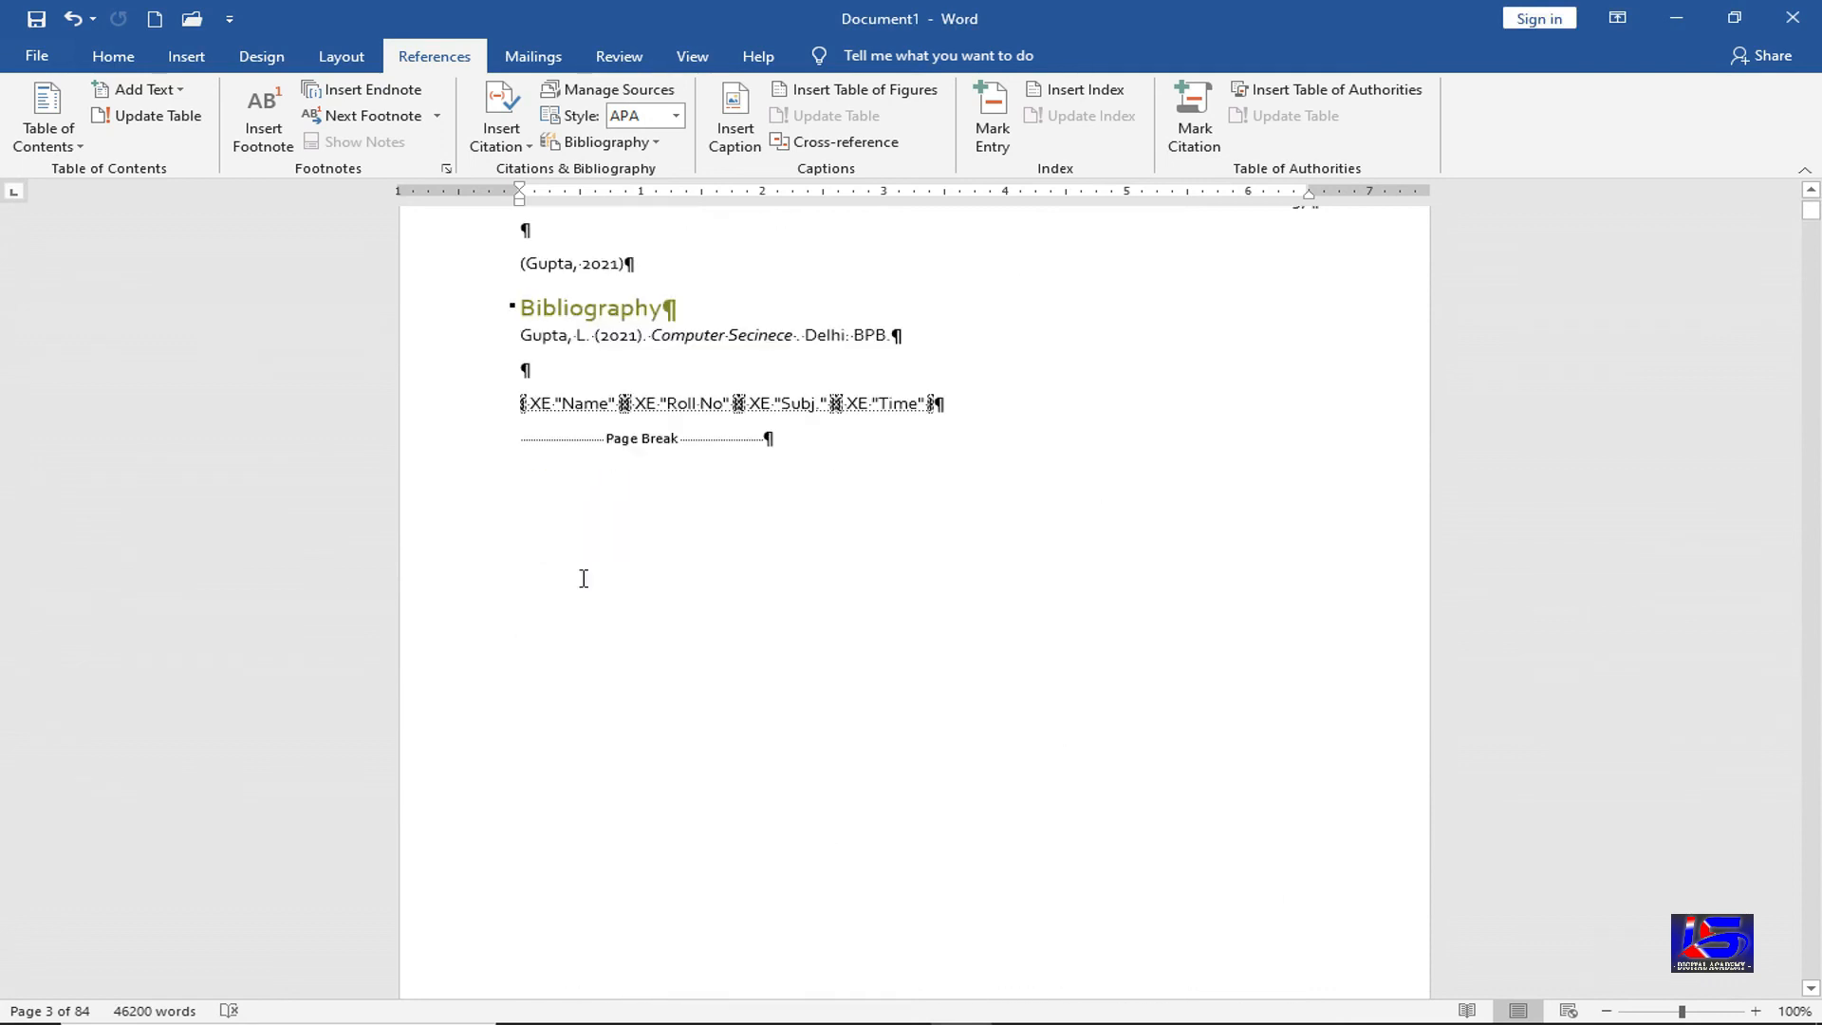
scroll(549, 654, up, 3)
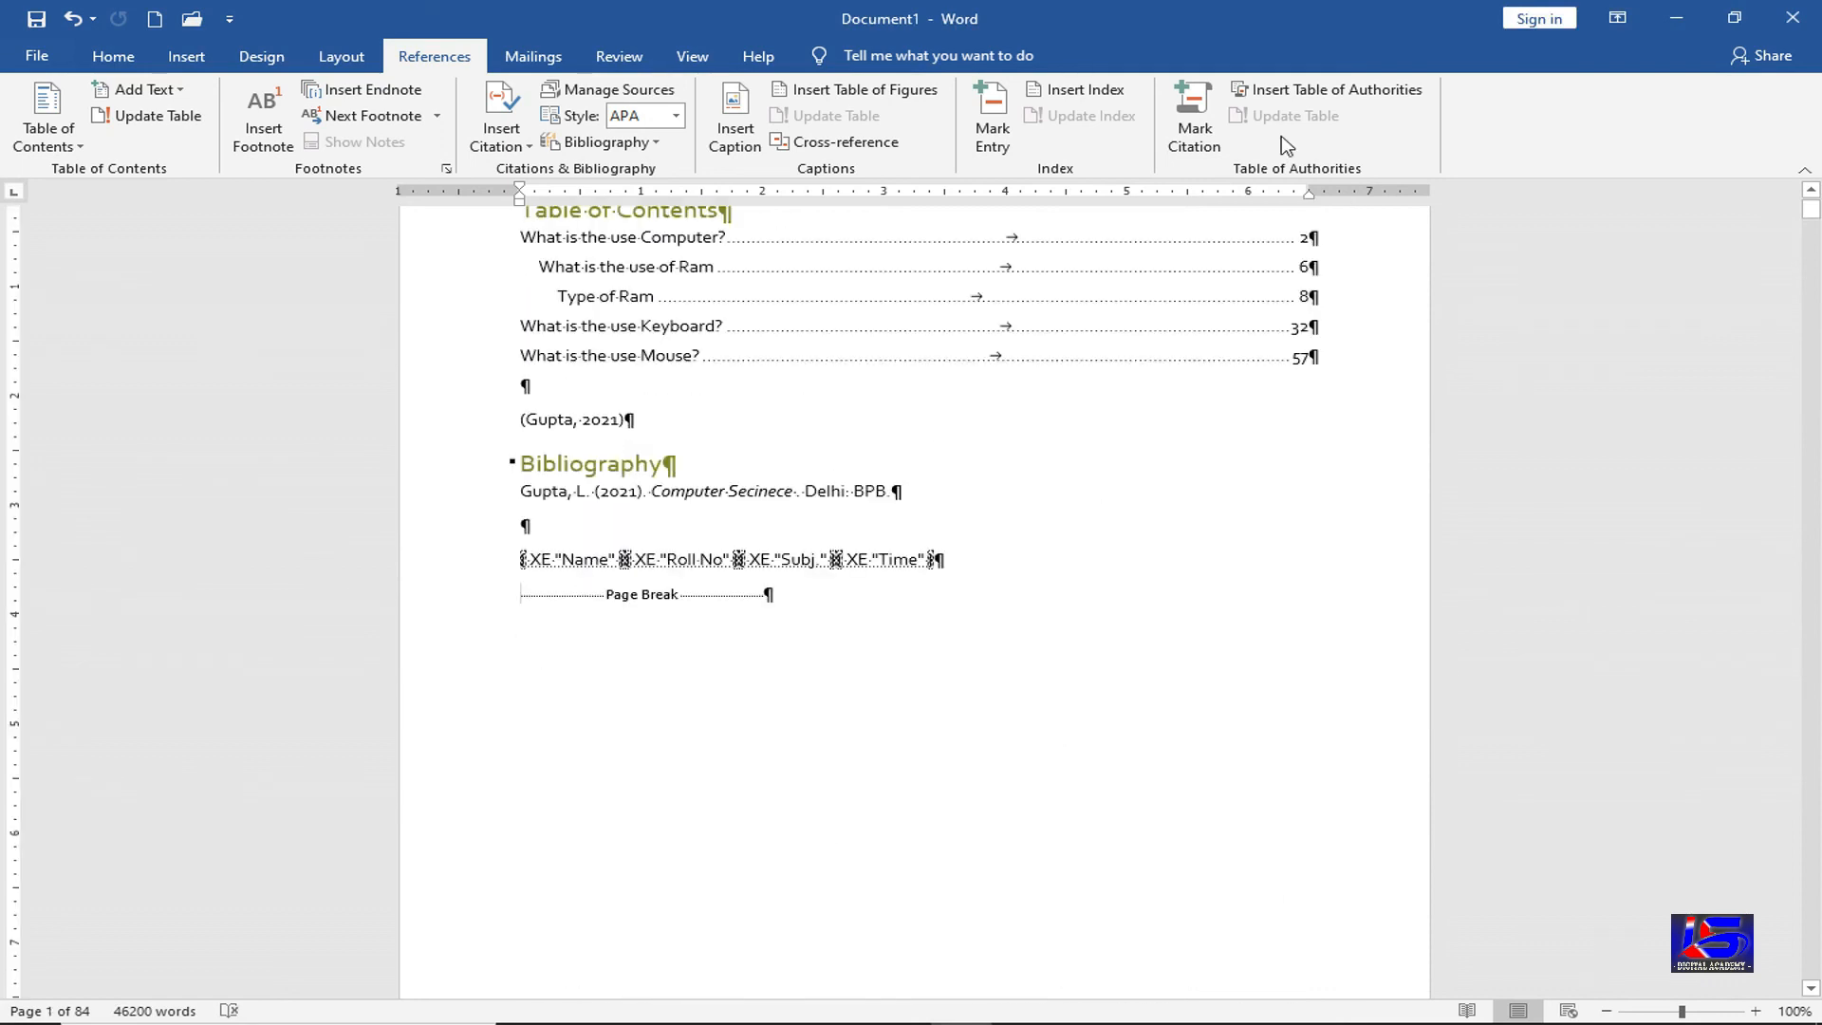
Insert a table of authorities for the Rules category with dotted tab leaders
click(1316, 102)
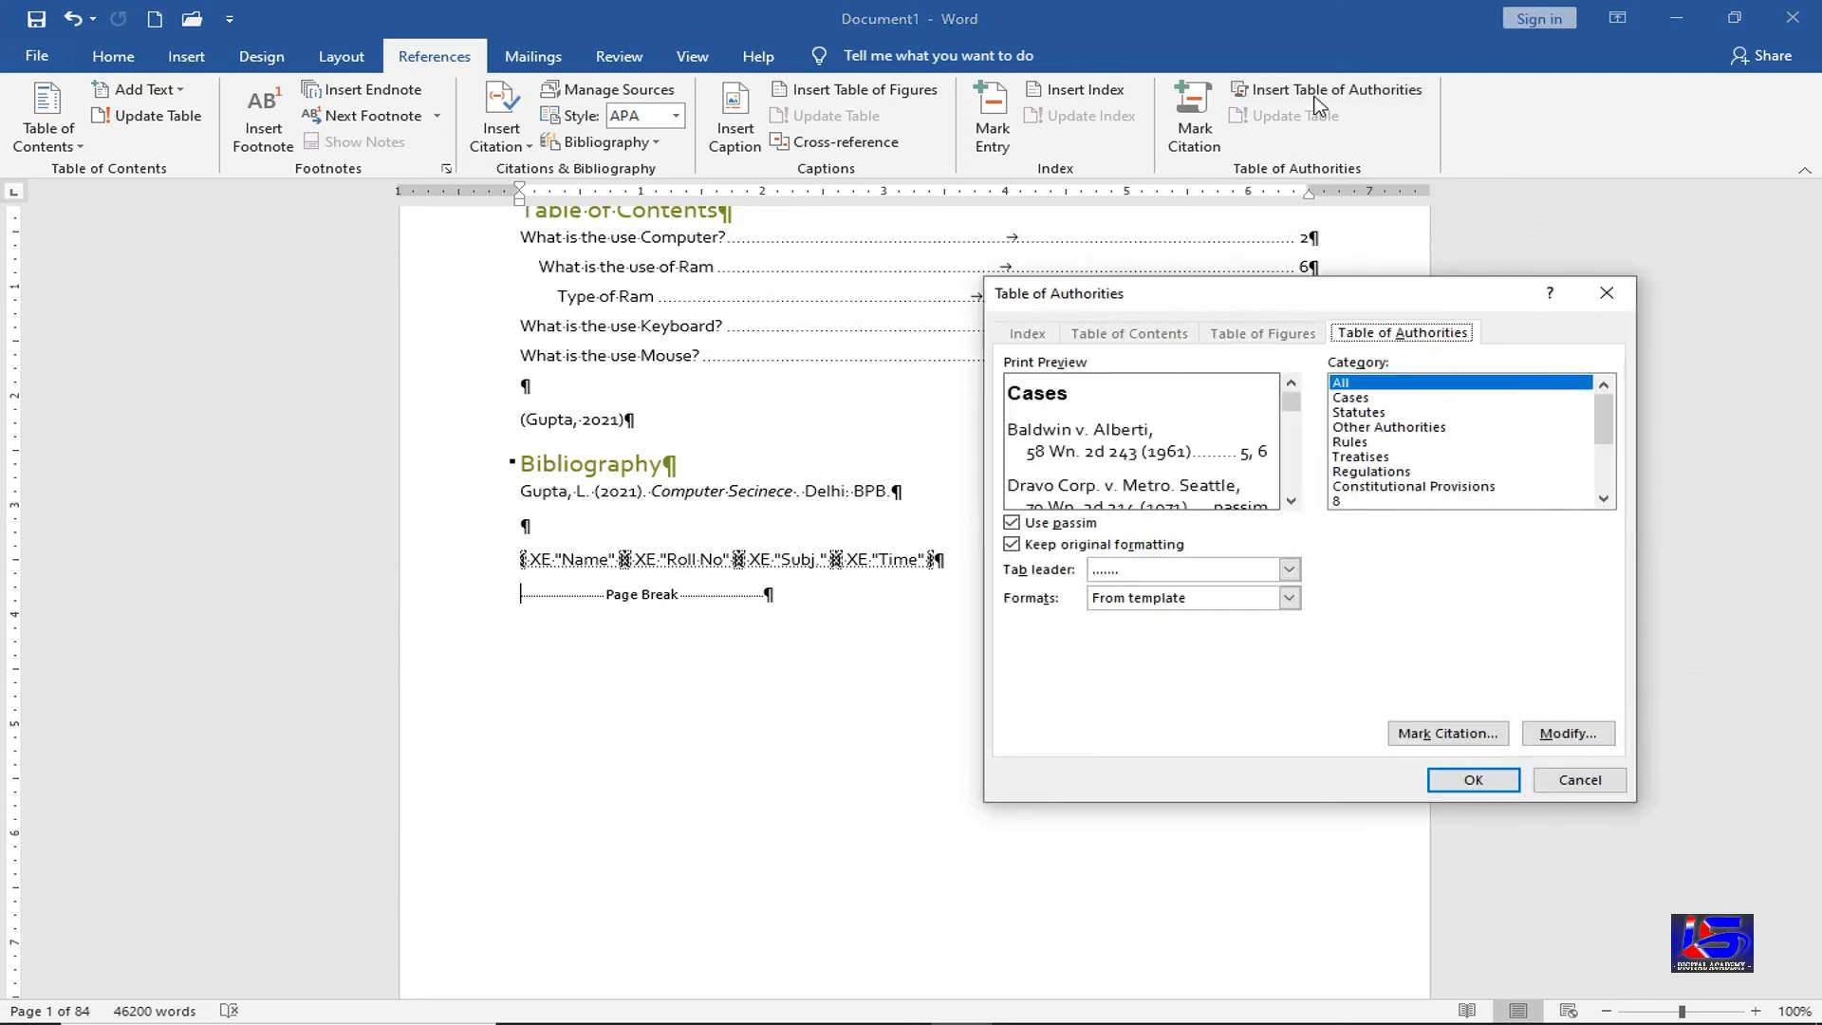
click(1366, 443)
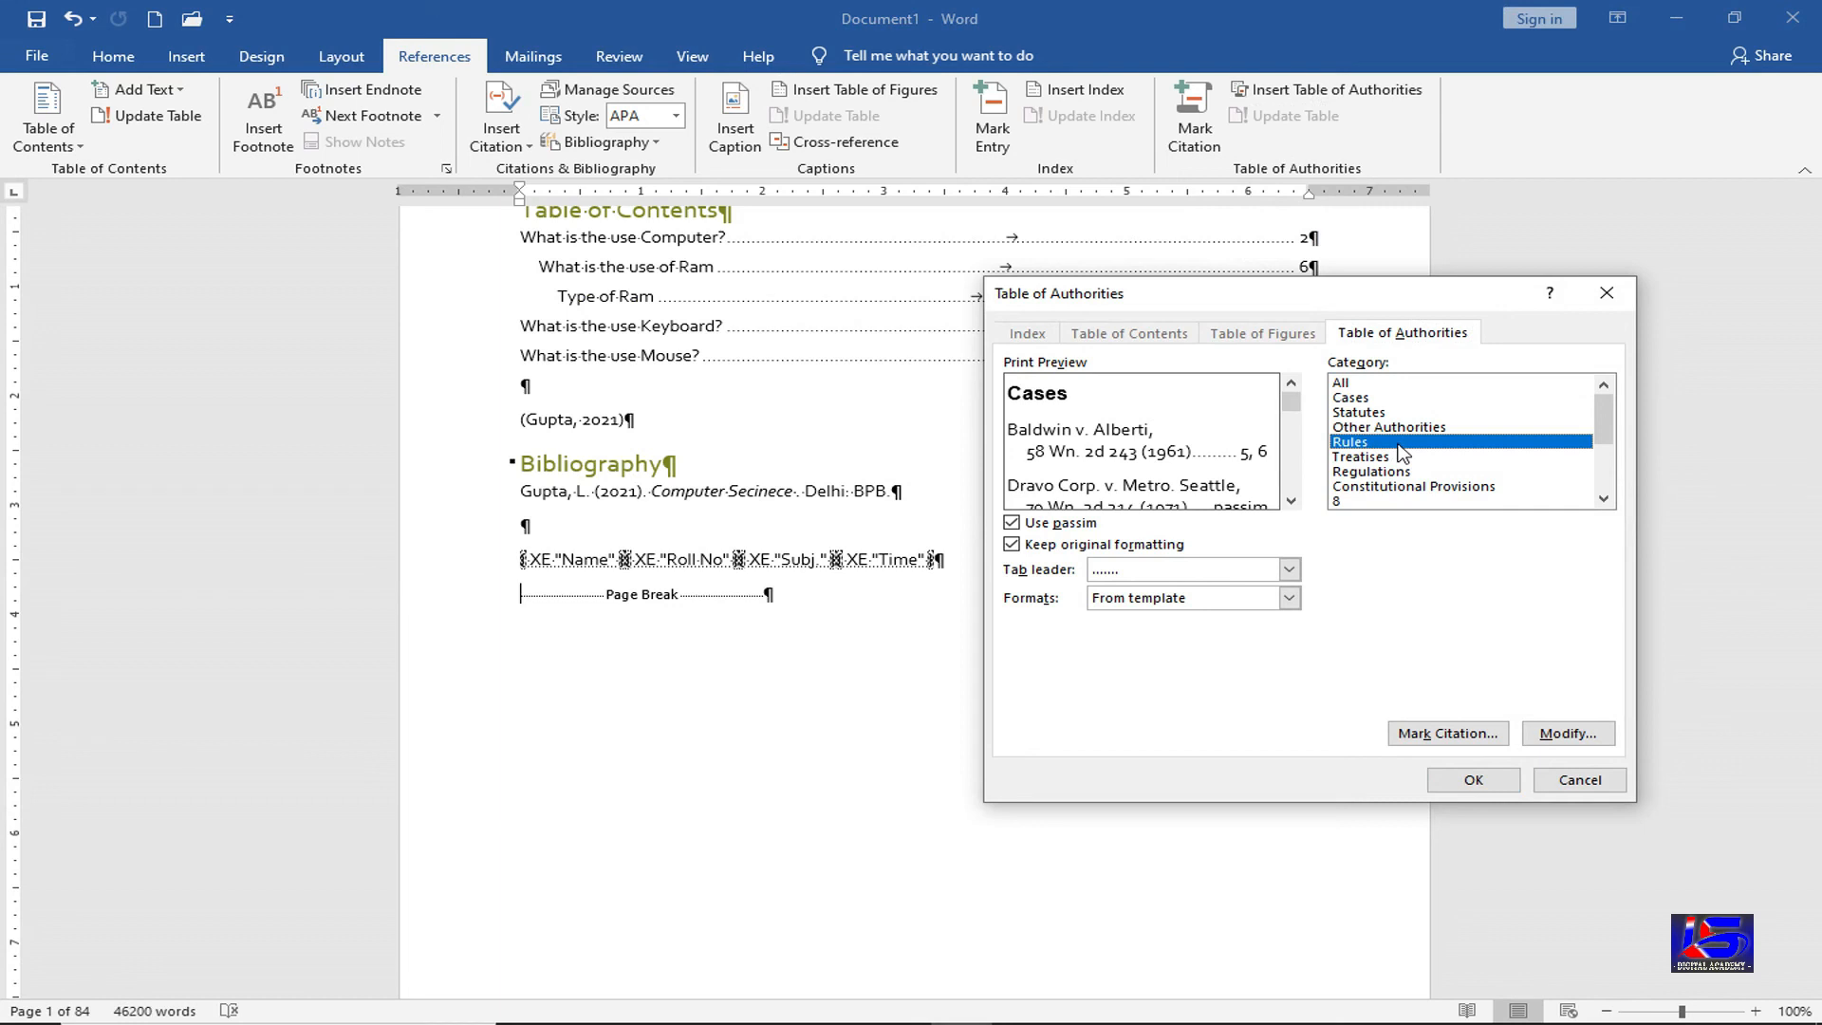
click(1288, 570)
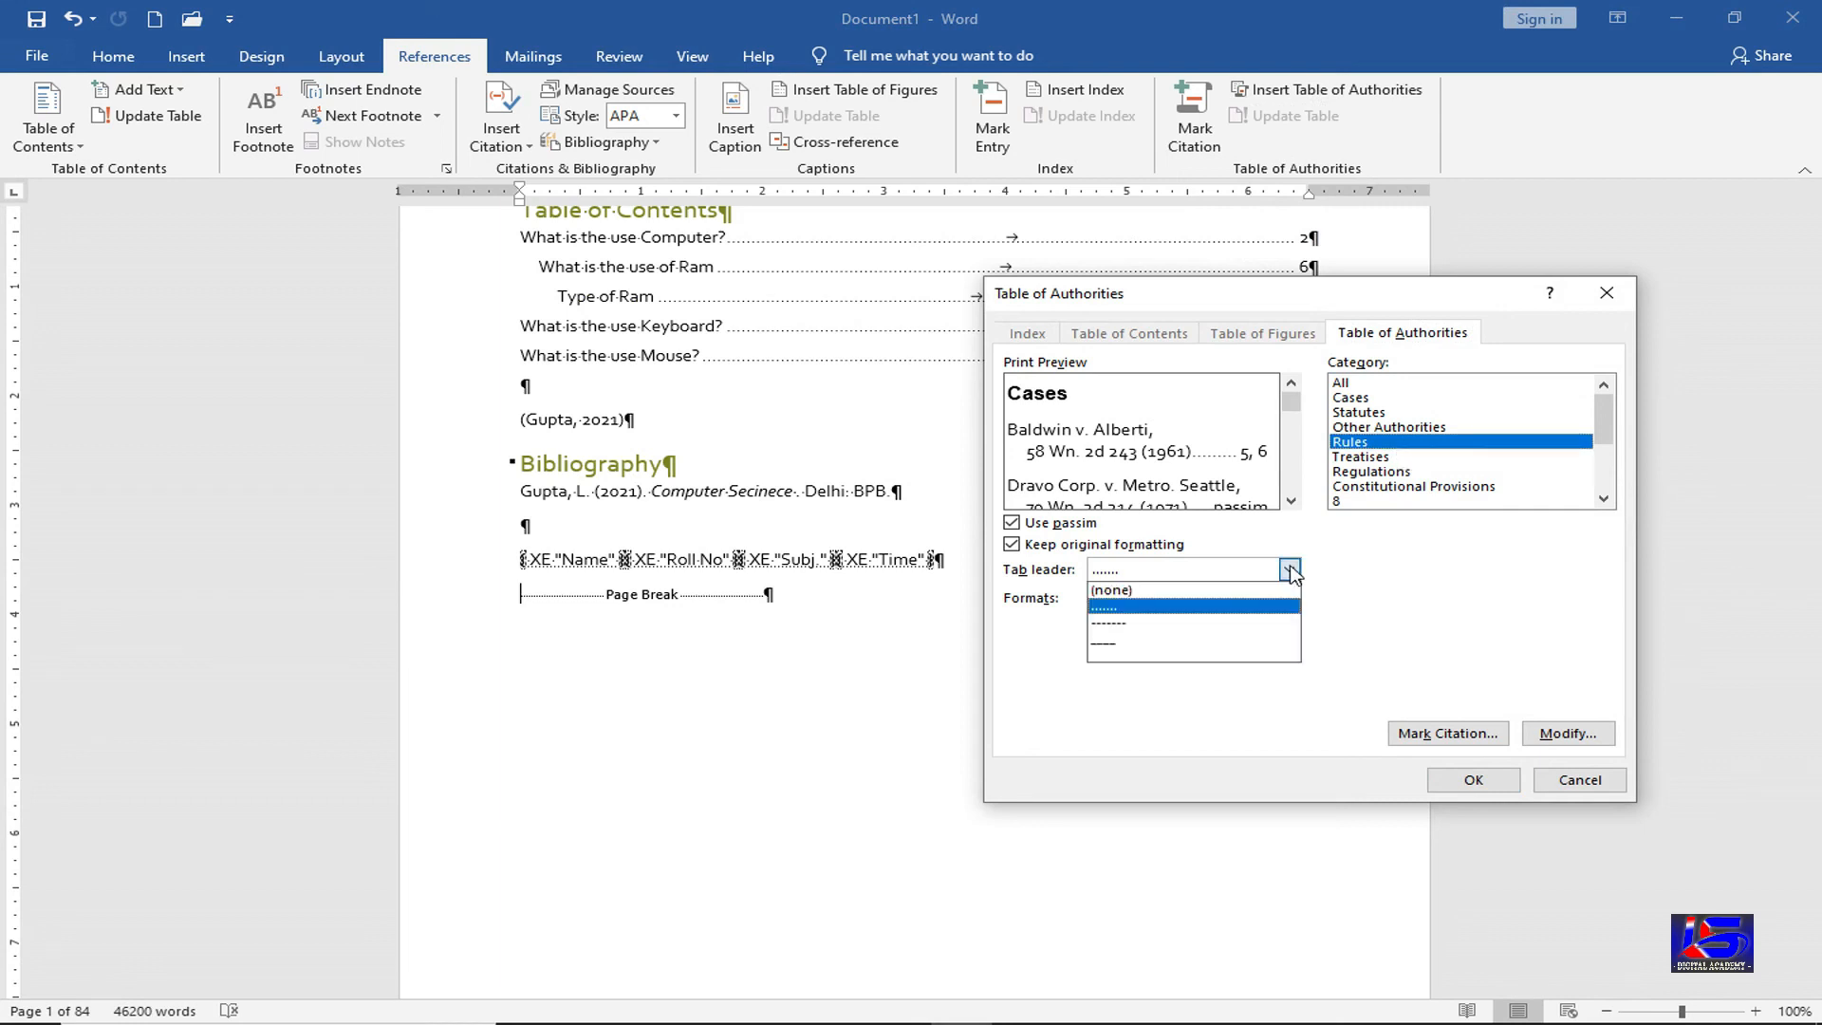
click(1290, 570)
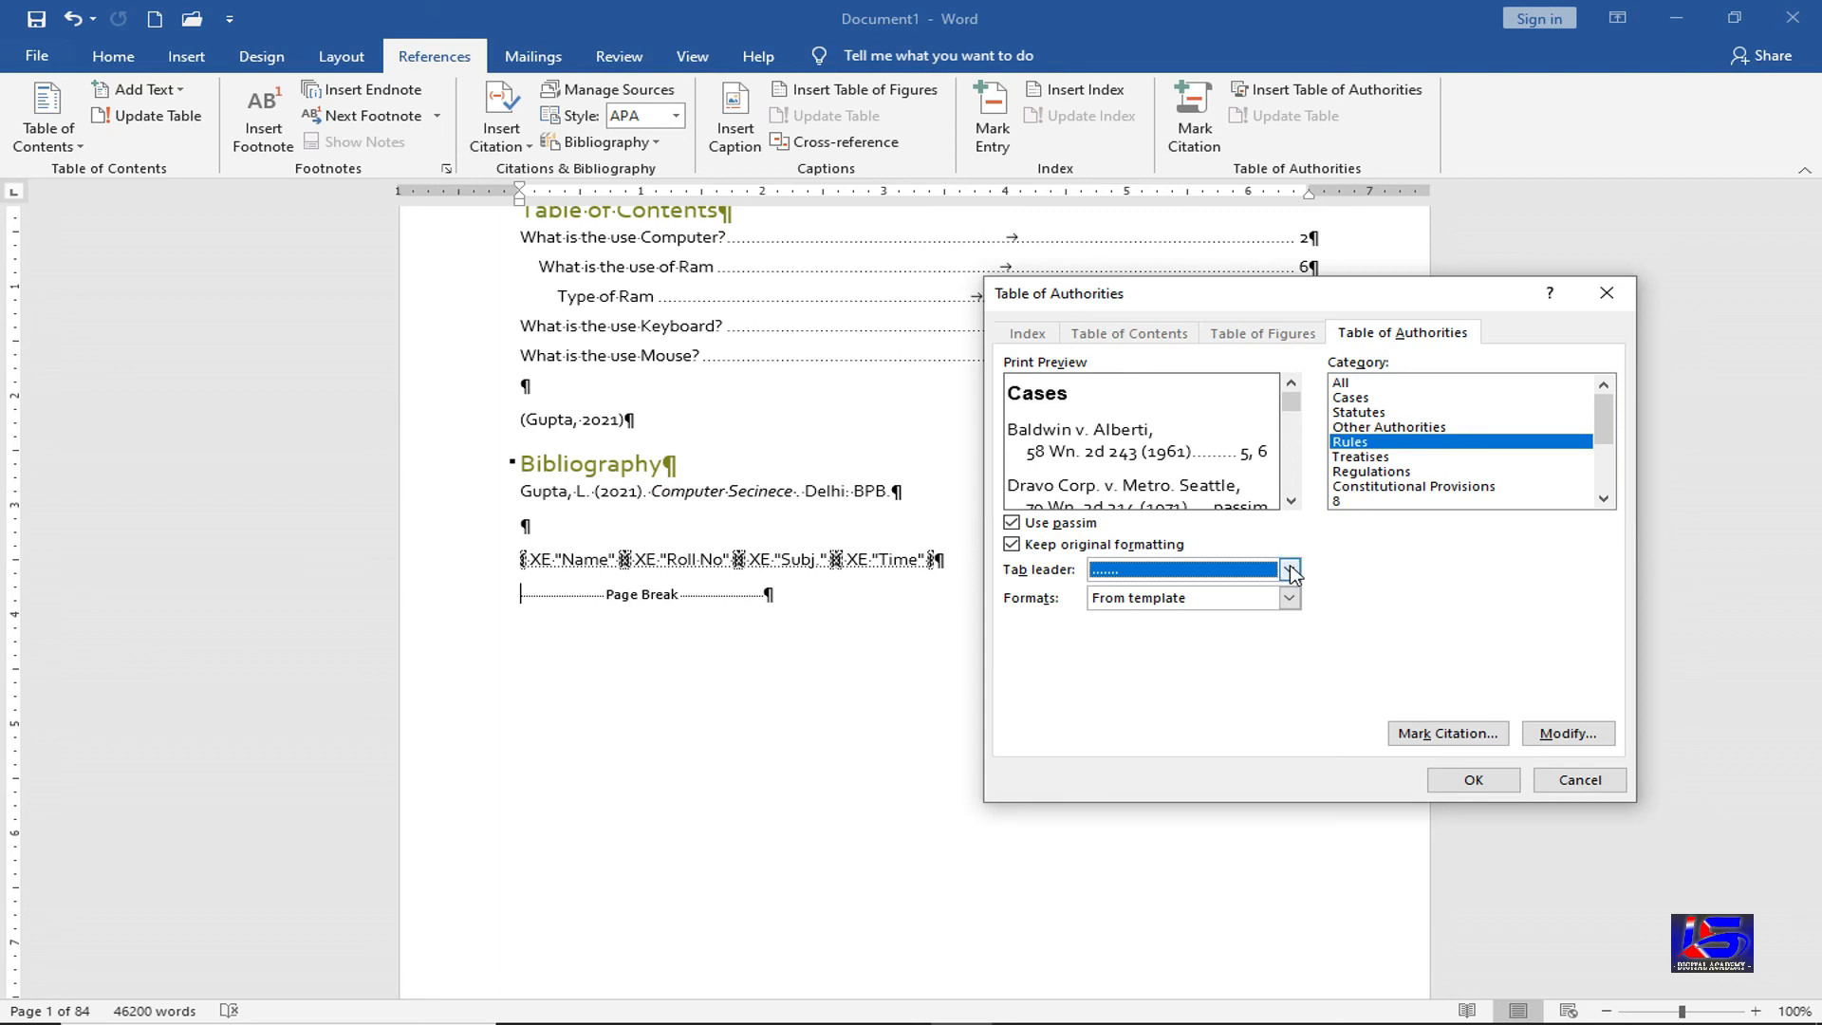
click(1477, 780)
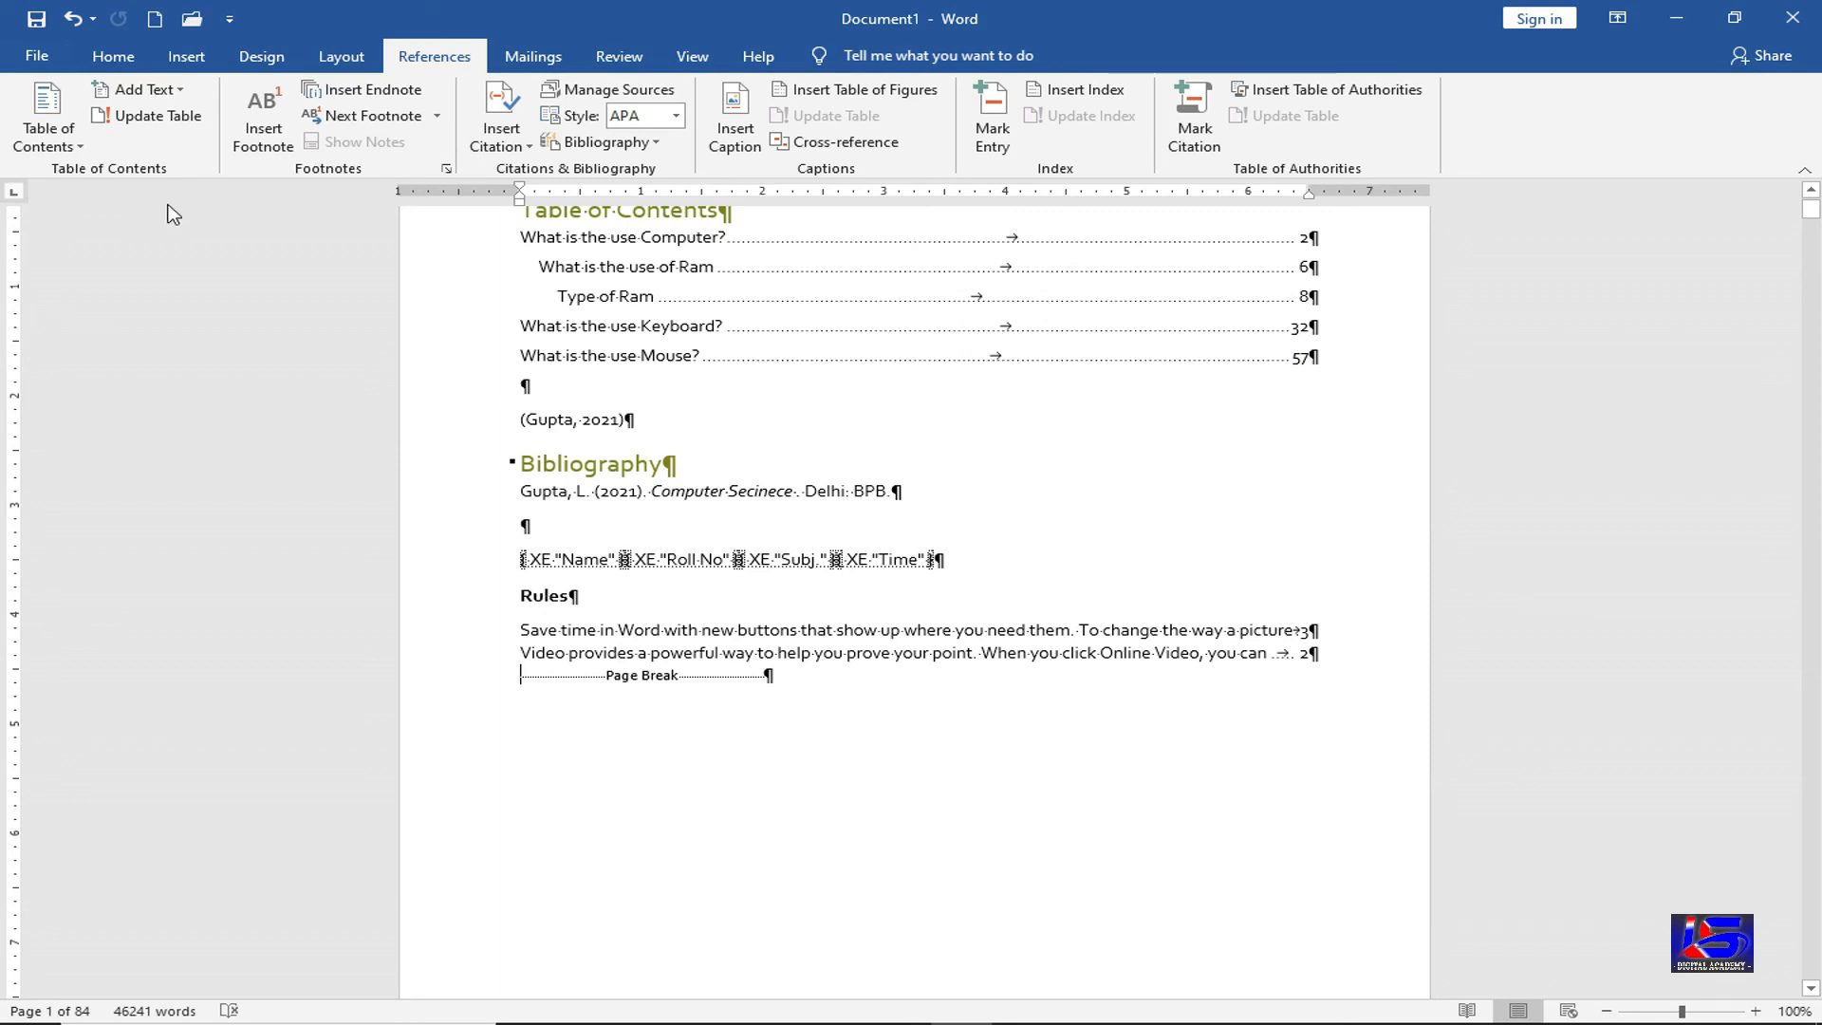
Hide formatting marks and delete the page number from the first Rules entry
click(118, 64)
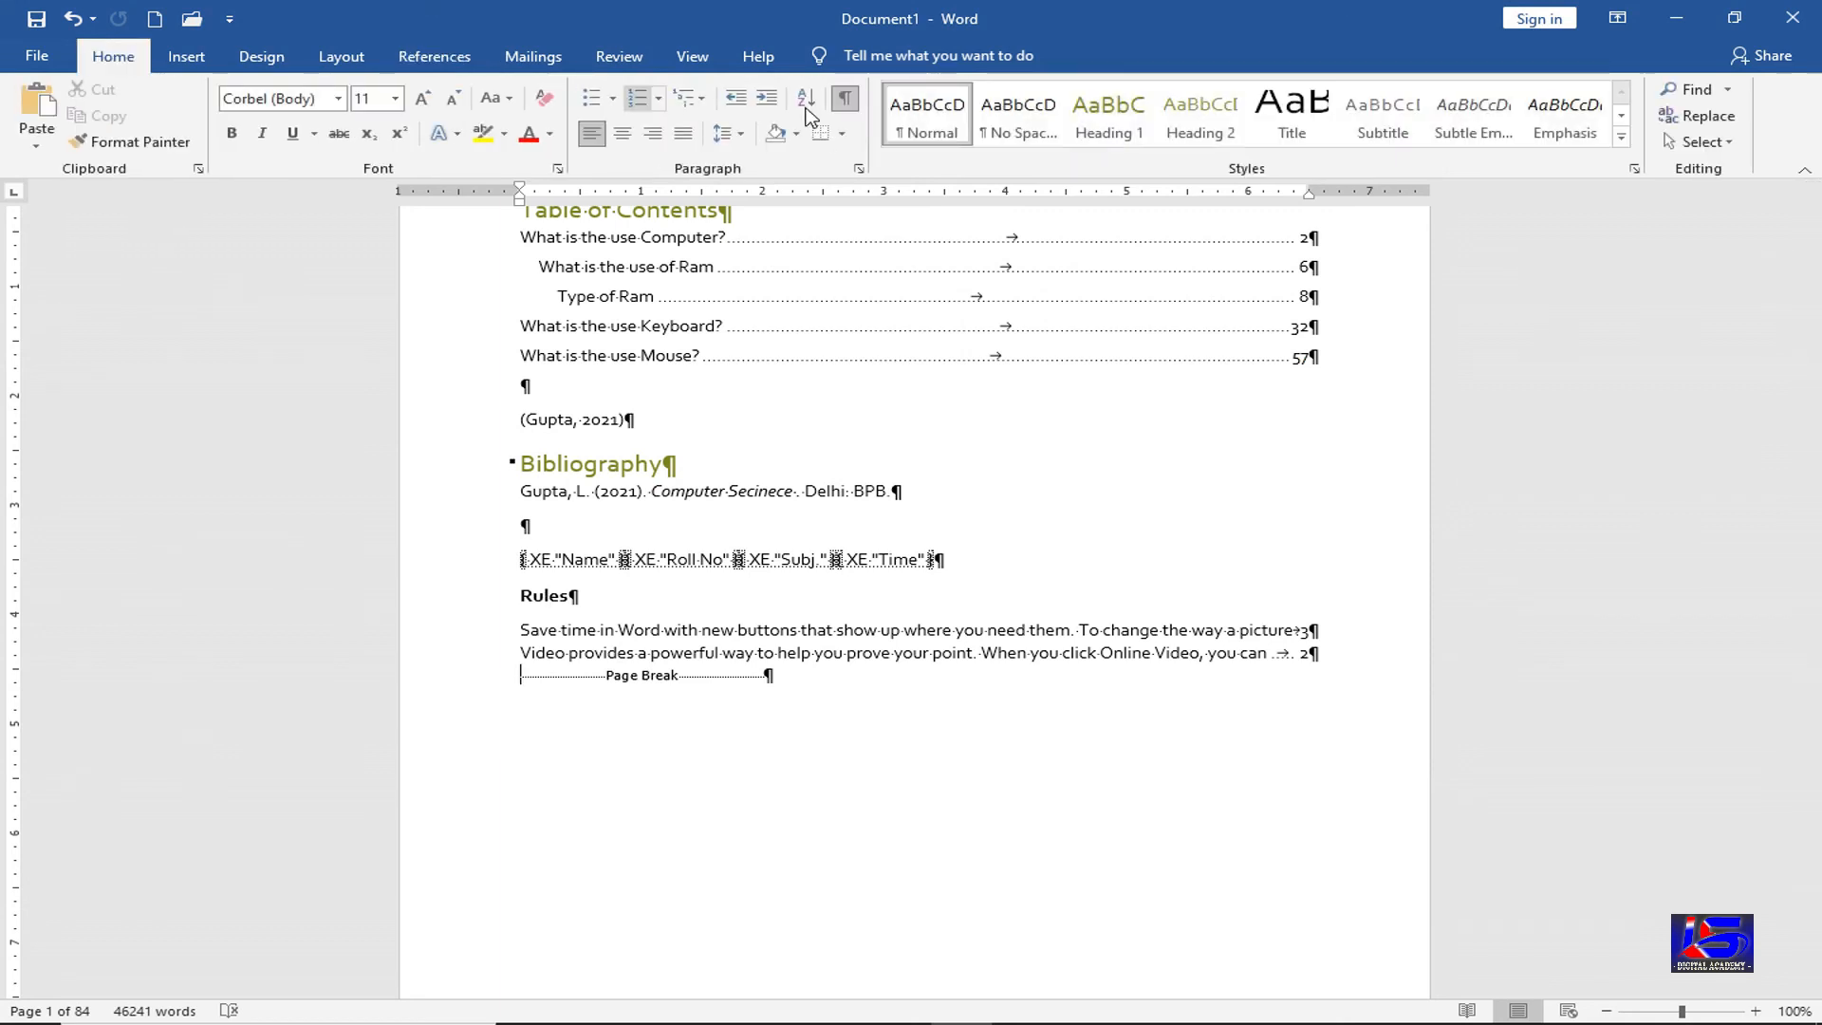
click(844, 98)
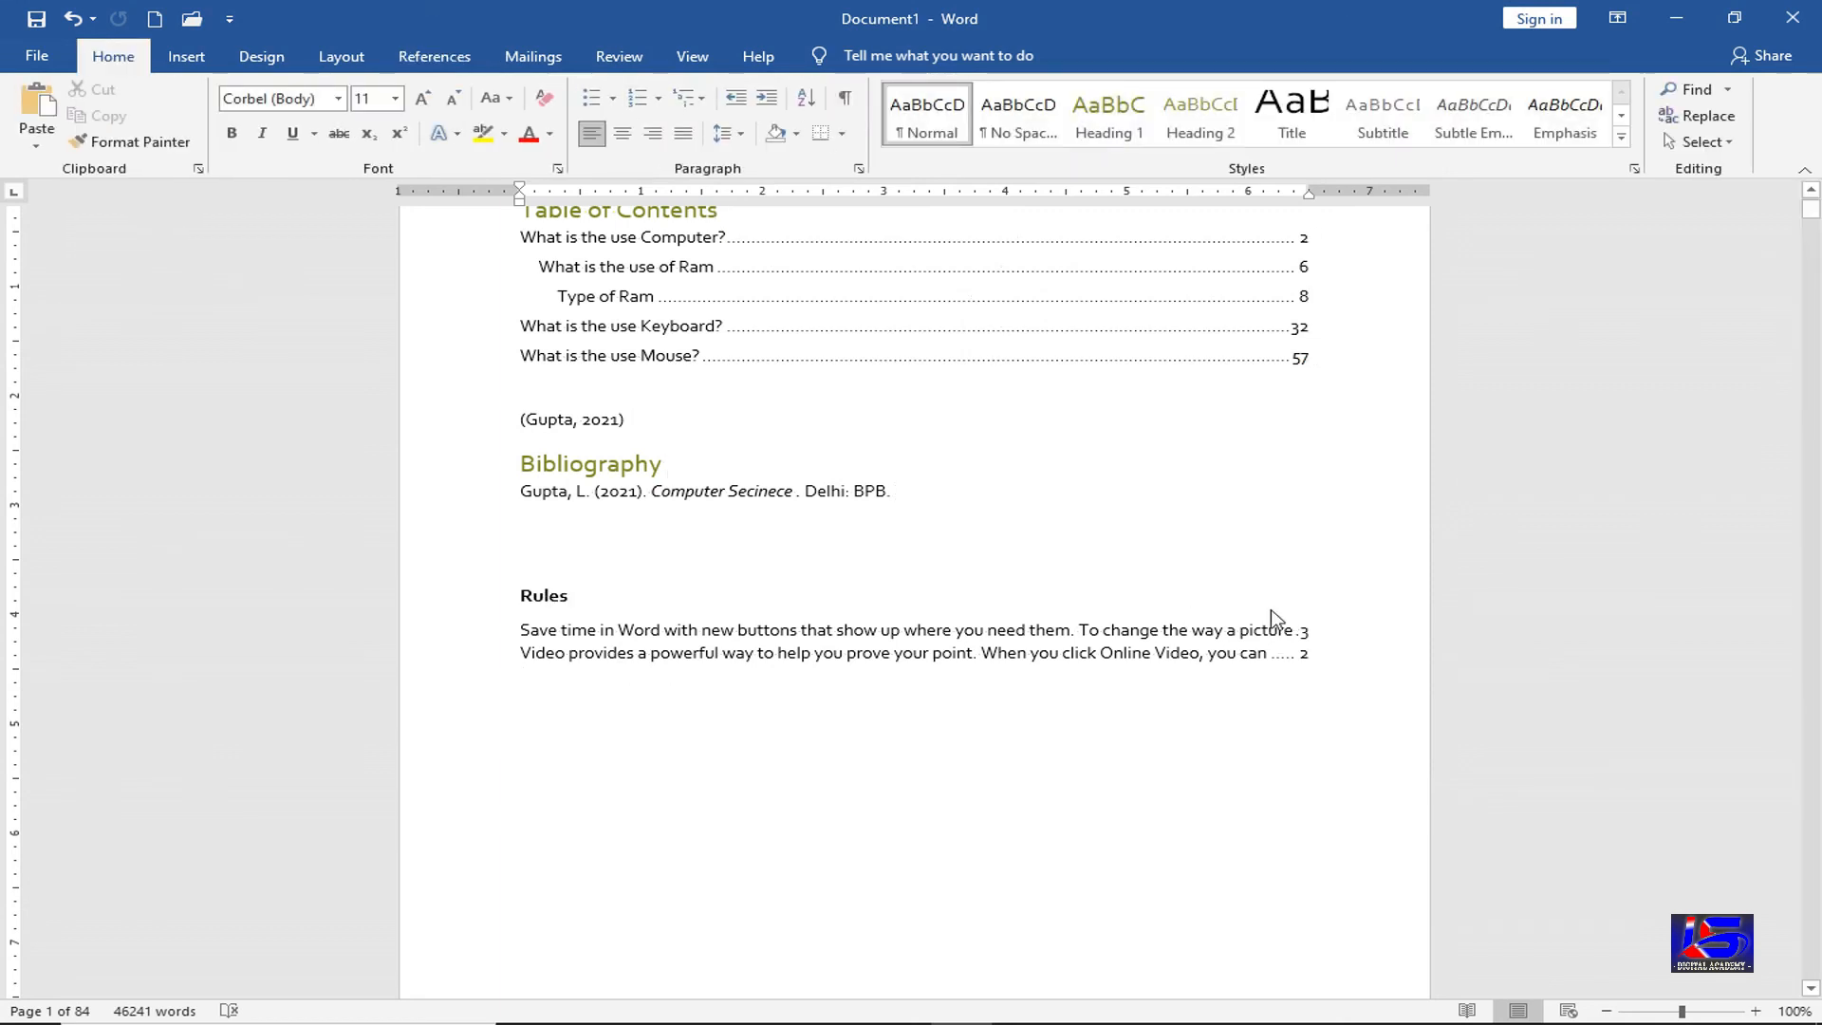
click(1318, 634)
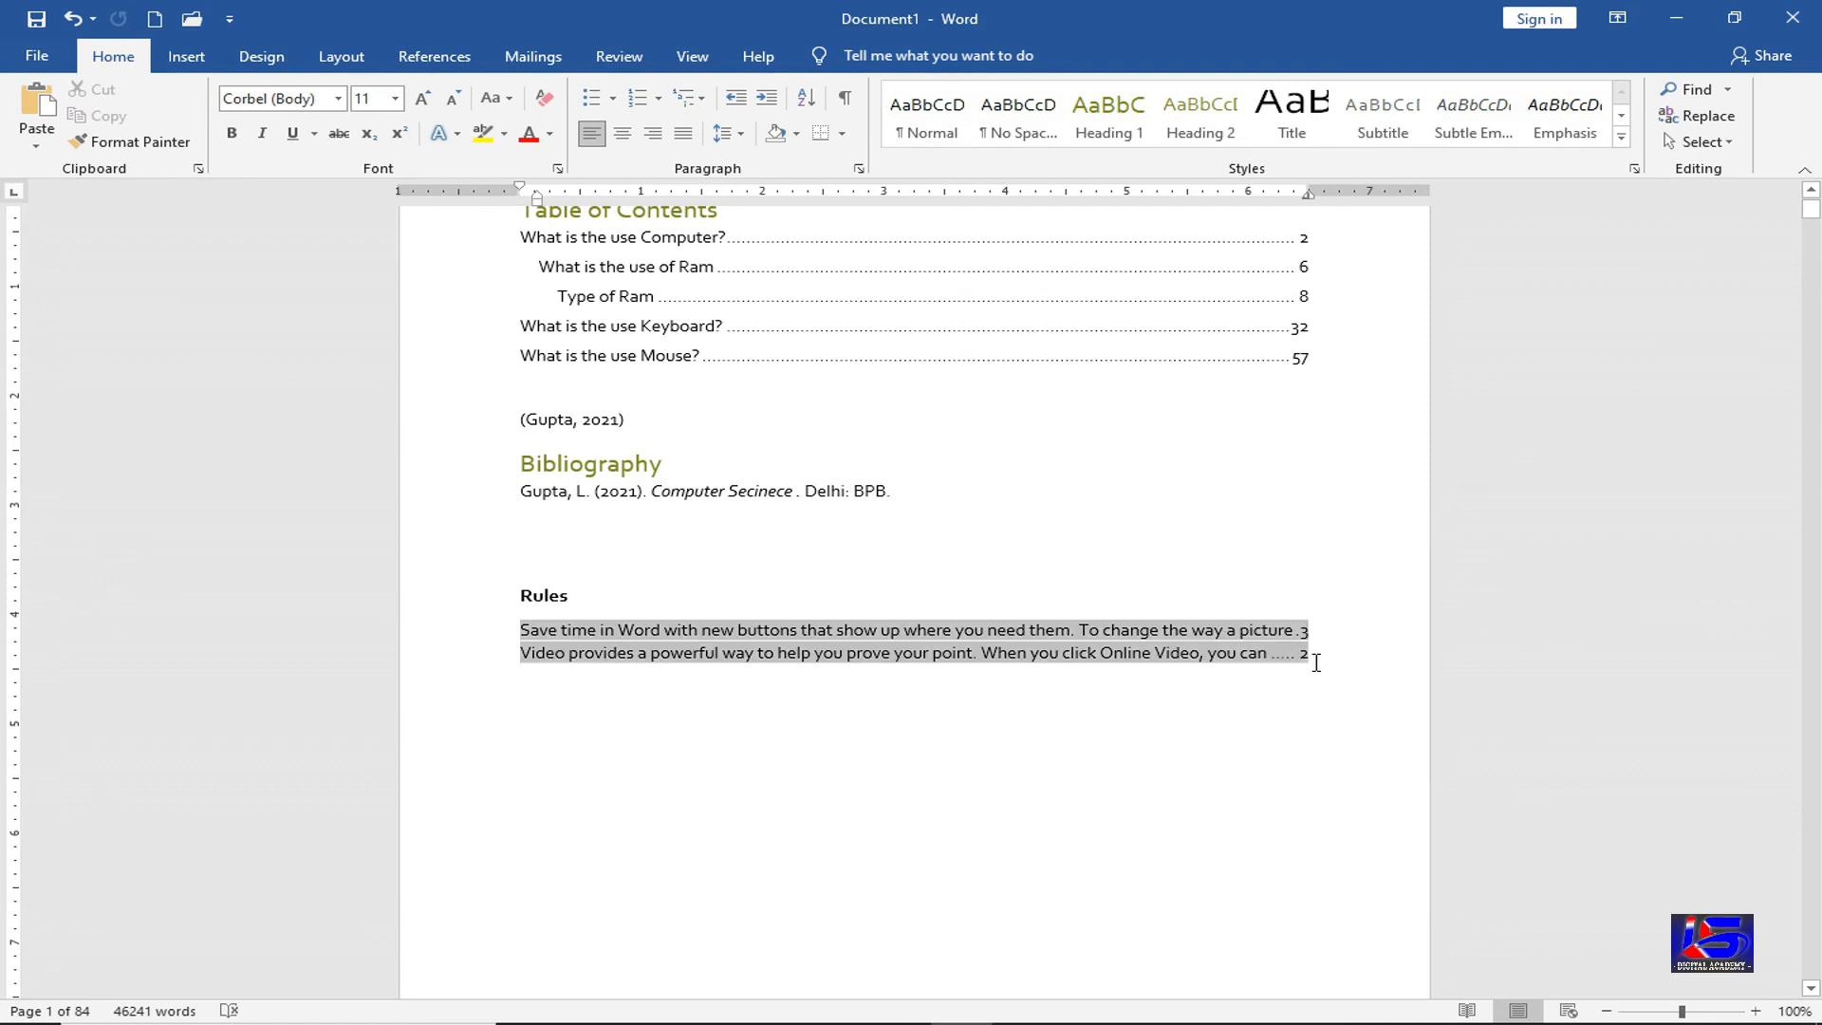
key(BackSpace)
Check the Rules heading and entries, leaving the caret on the empty line below the table
click(760, 673)
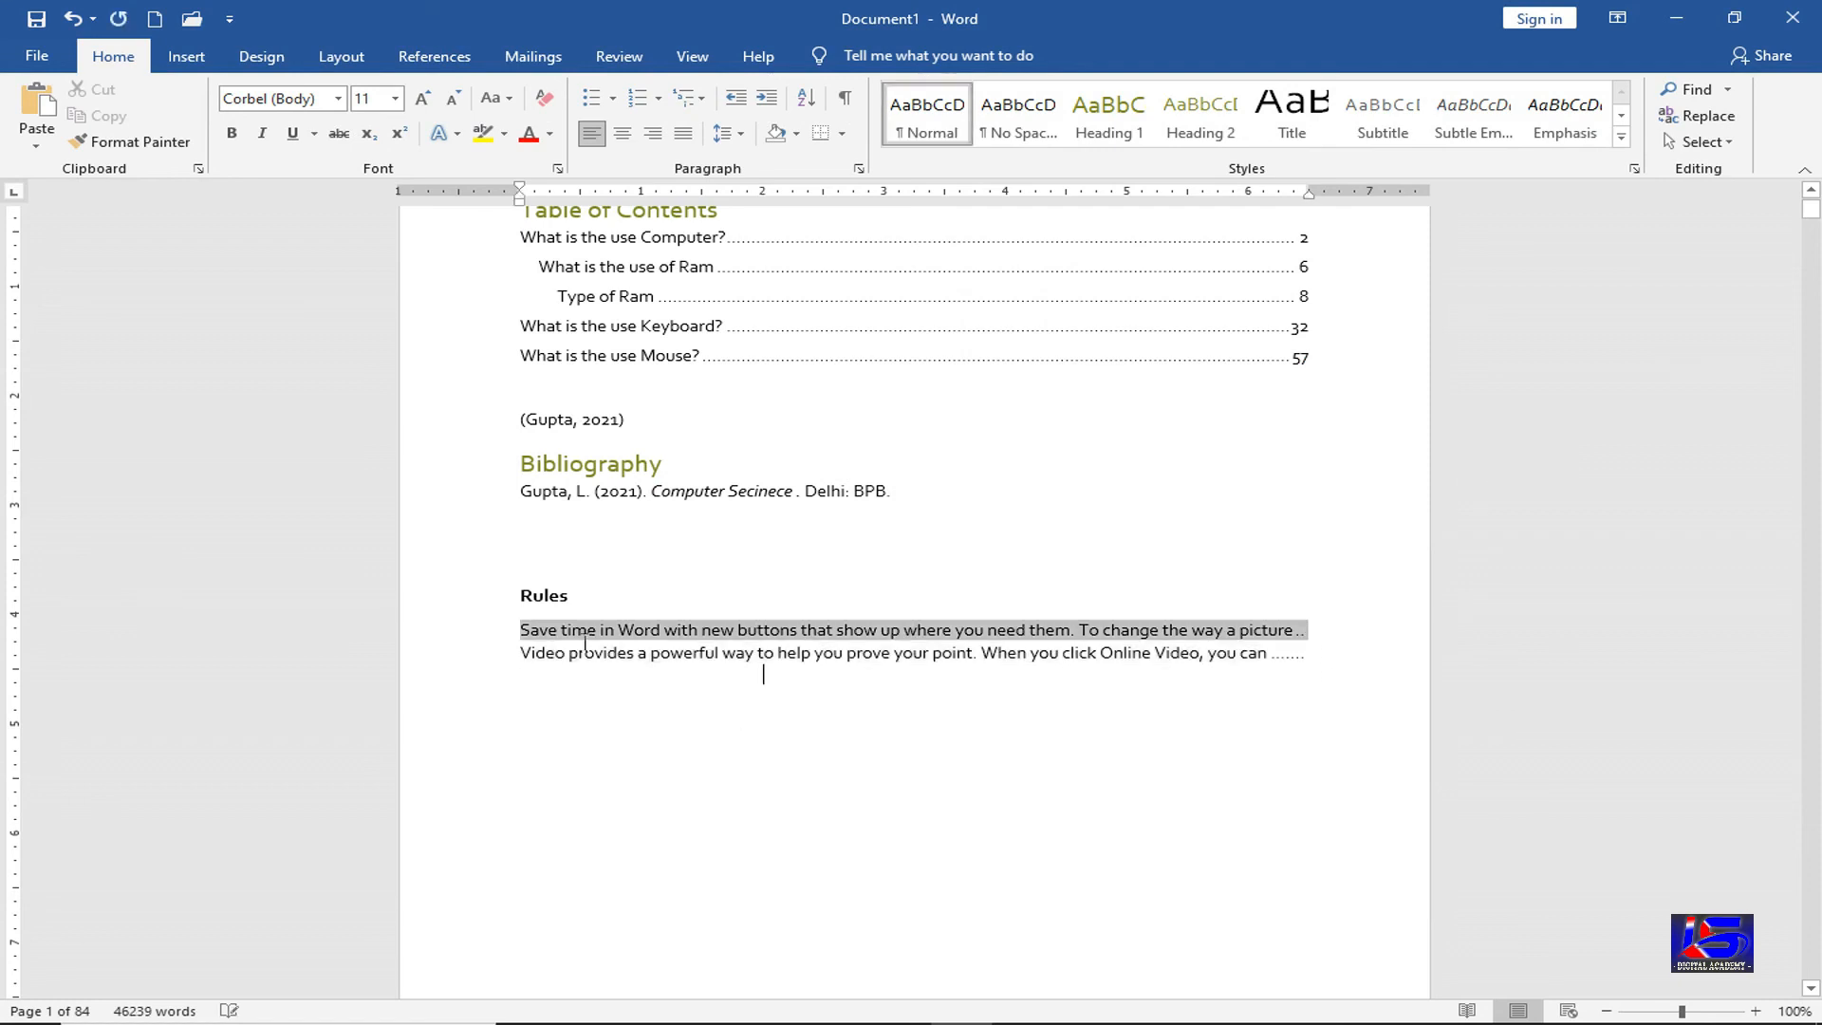
click(612, 587)
click(592, 758)
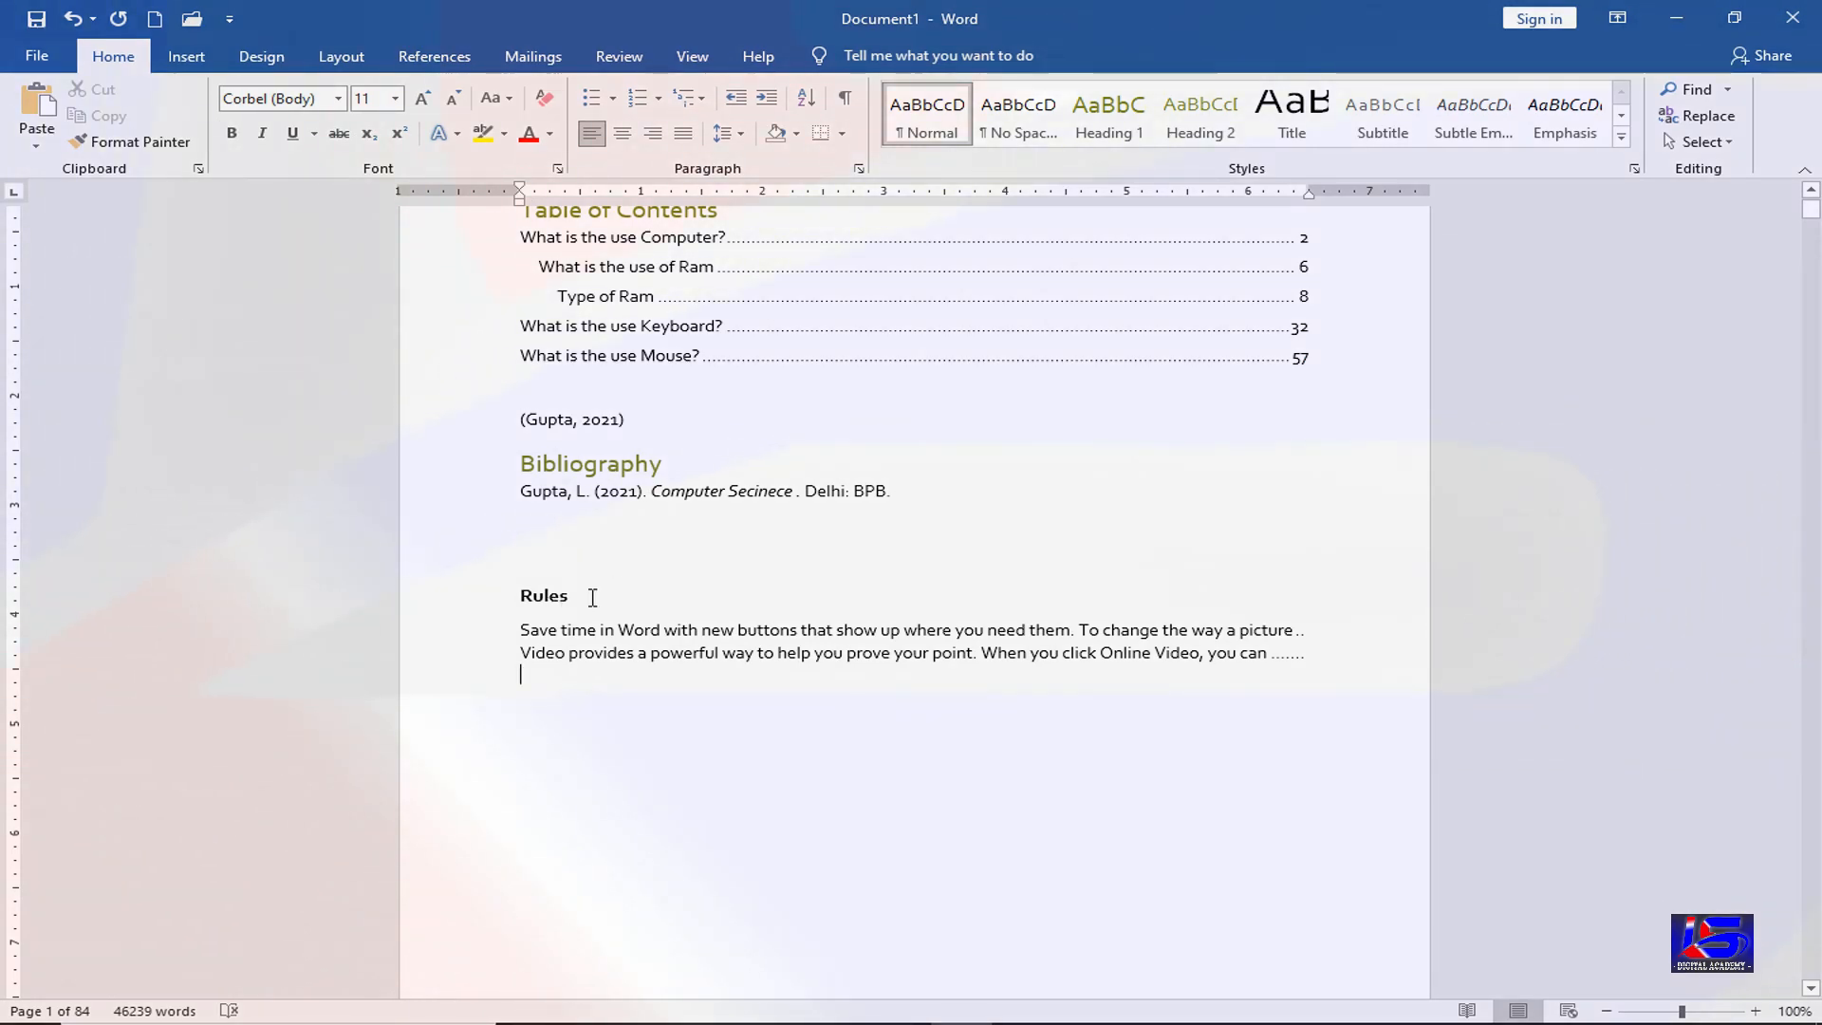
click(440, 54)
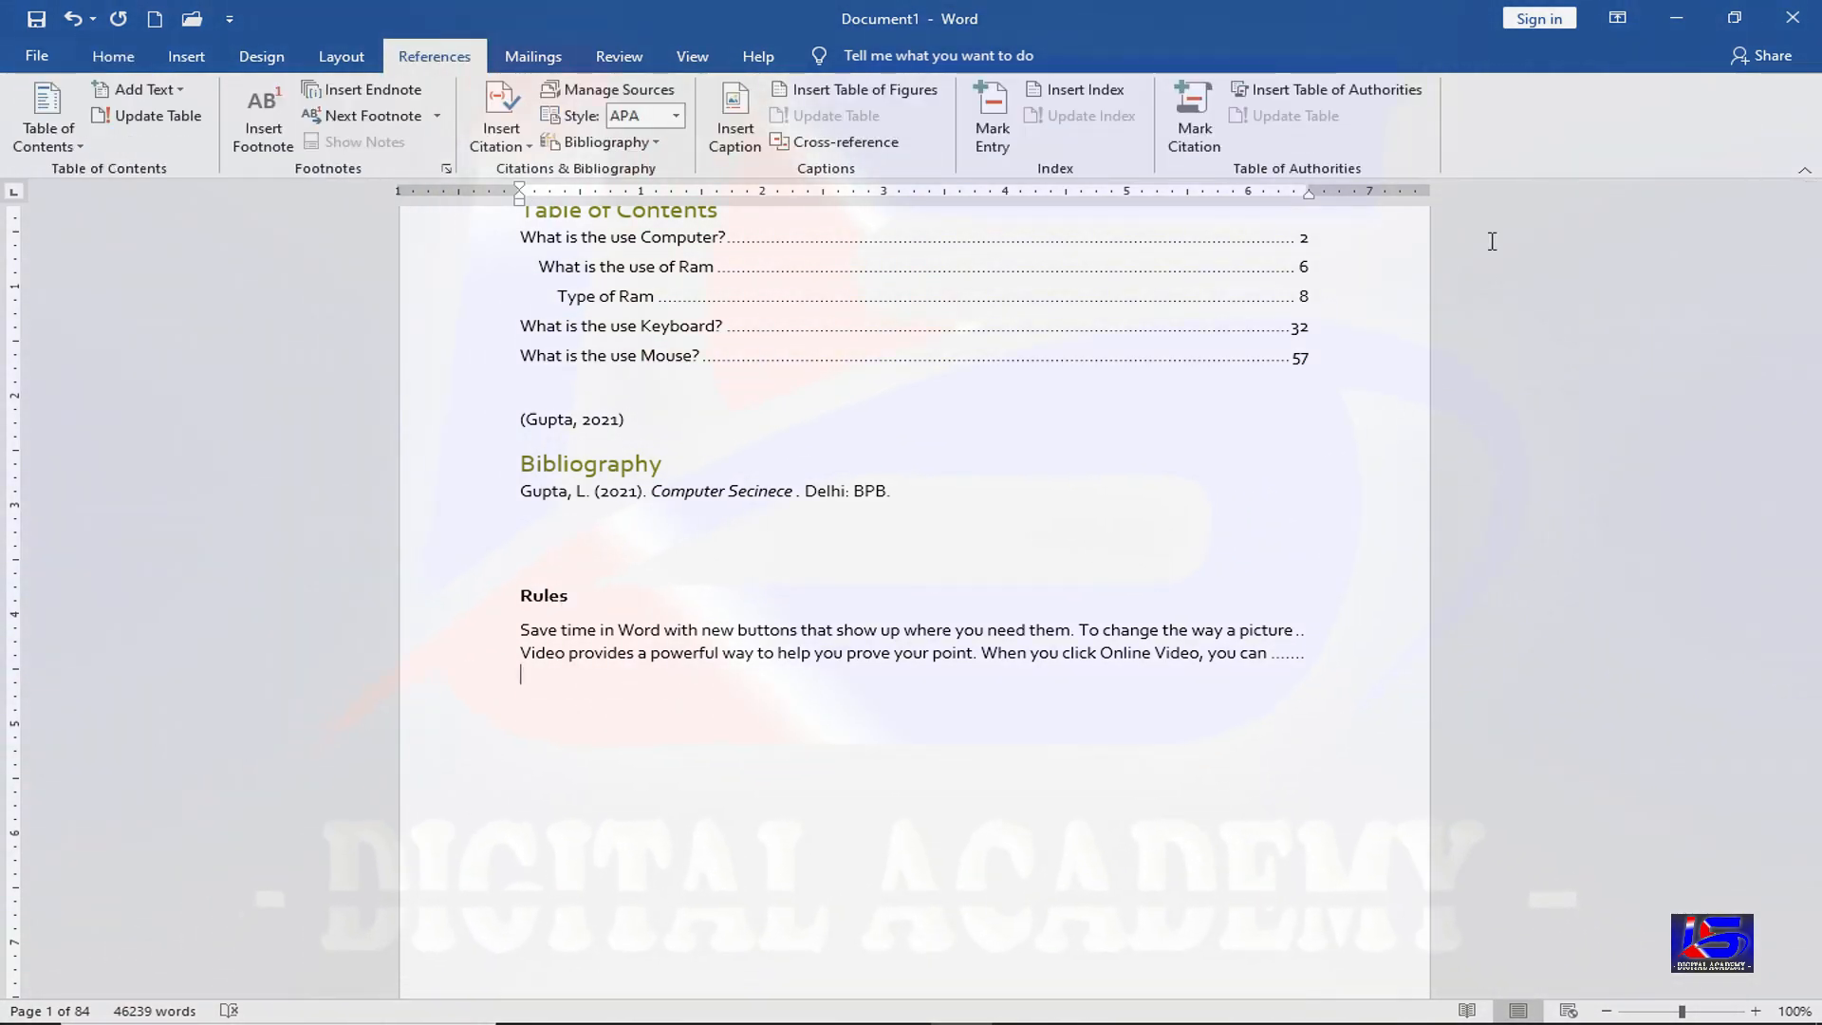